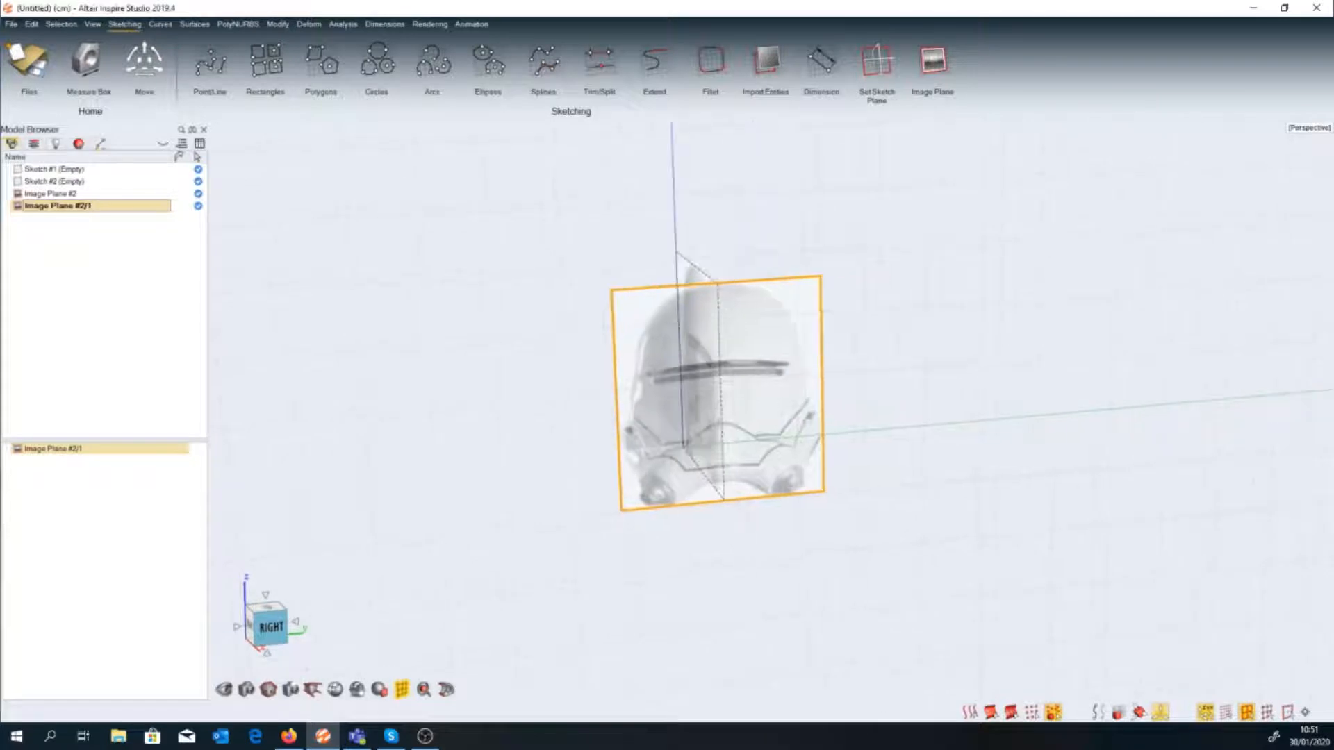
Replace the front texture of the side image plane with the "right" helmet picture from the star wars folder.
{"action": "middle_click_drag", "start_coordinate": [651, 538], "coordinate": [657, 512]}
{"action": "double_click", "coordinate": [795, 409]}
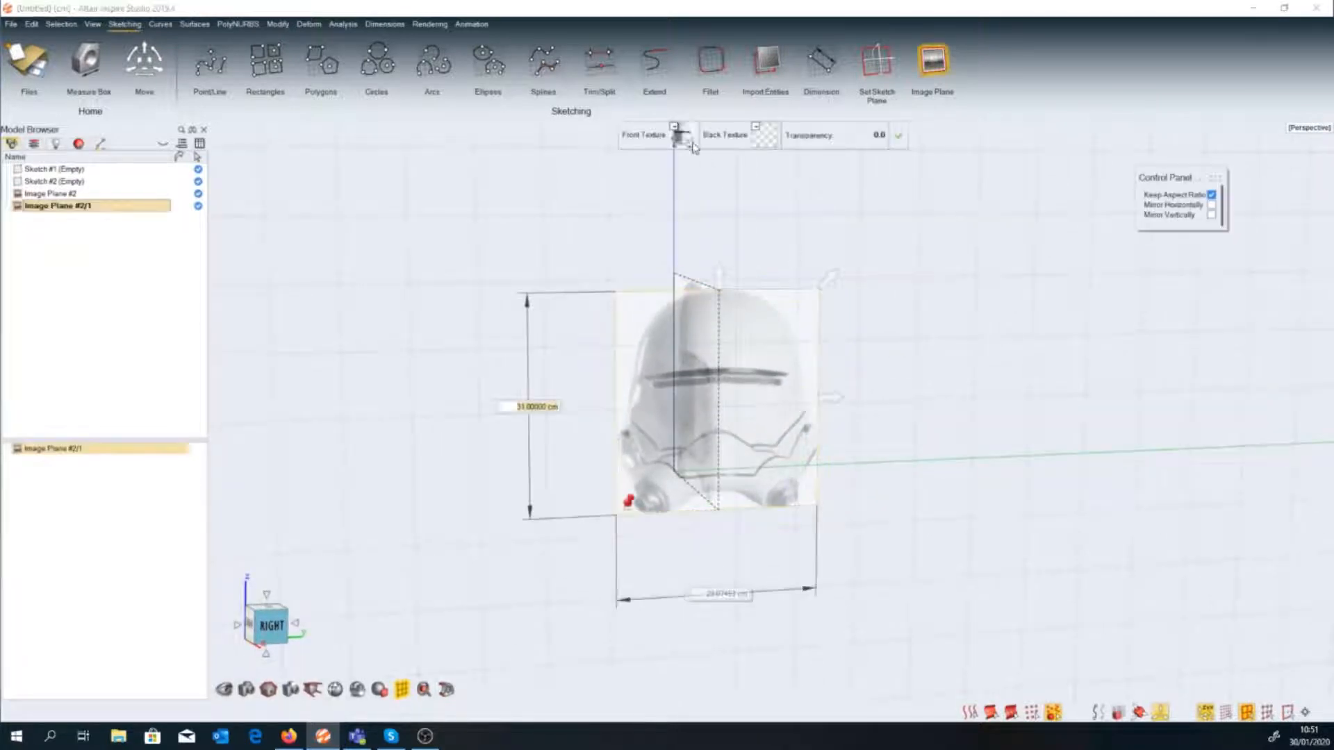
{"action": "left_click", "coordinate": [682, 137]}
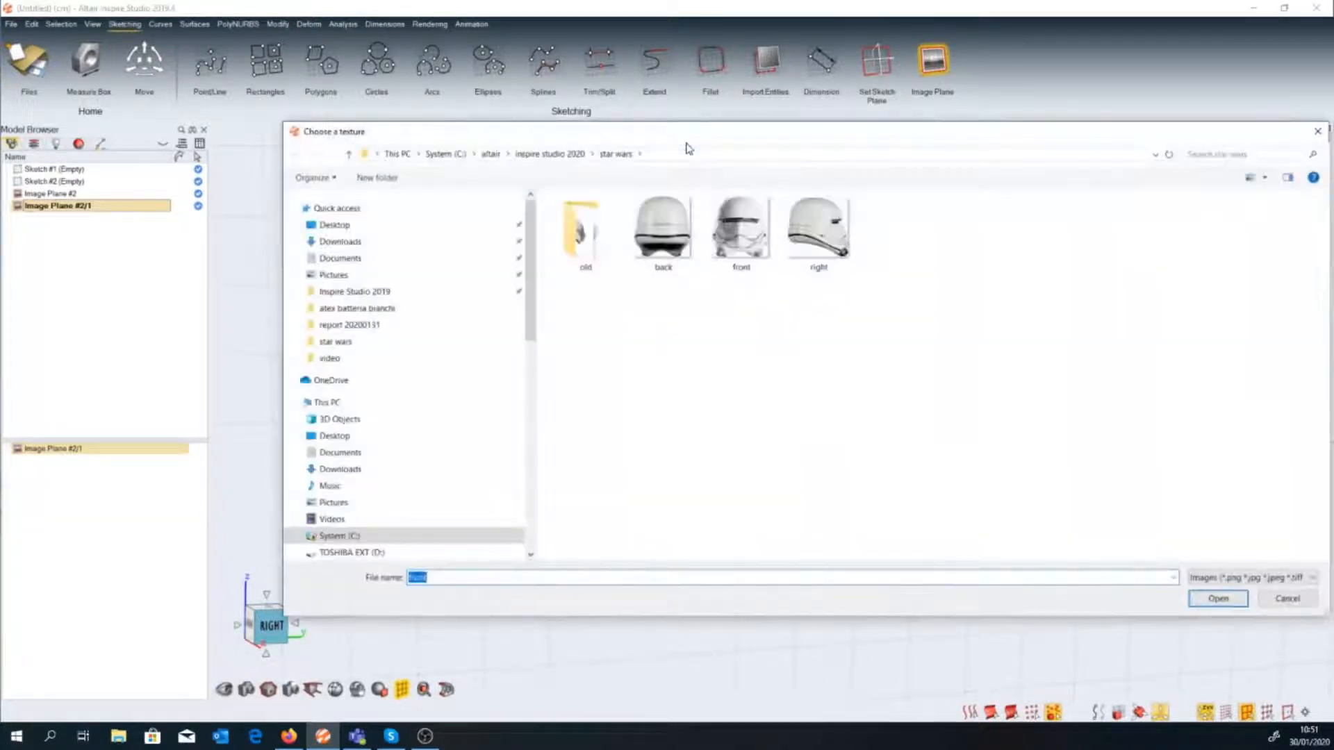
{"action": "left_click", "coordinate": [818, 233]}
{"action": "left_click", "coordinate": [1217, 598]}
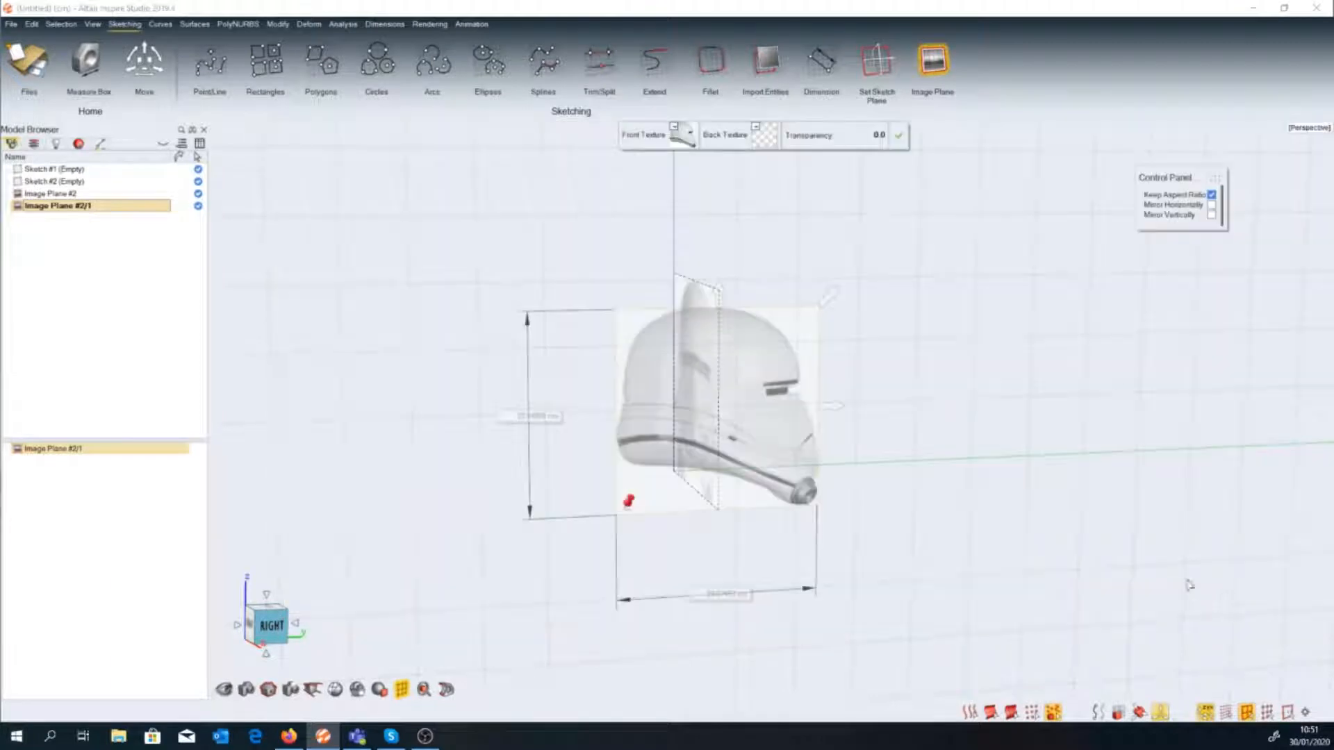
Mirror the side helmet image horizontally and set its height to 31 cm, keeping the aspect ratio.
{"action": "mouse_move", "coordinate": [1200, 243]}
{"action": "middle_mouse_down"}
{"action": "mouse_move", "coordinate": [1271, 284]}
{"action": "mouse_move", "coordinate": [1203, 232]}
{"action": "middle_mouse_up"}
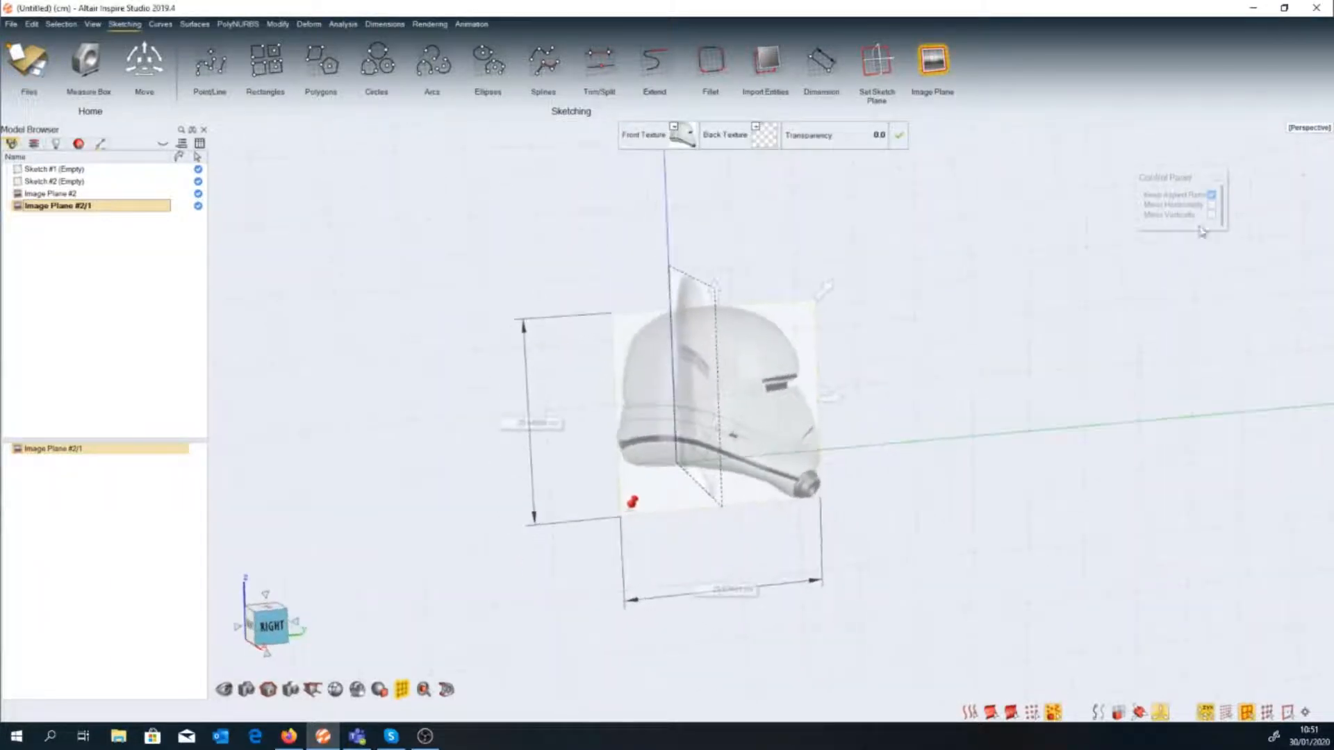
{"action": "left_click", "coordinate": [1212, 215]}
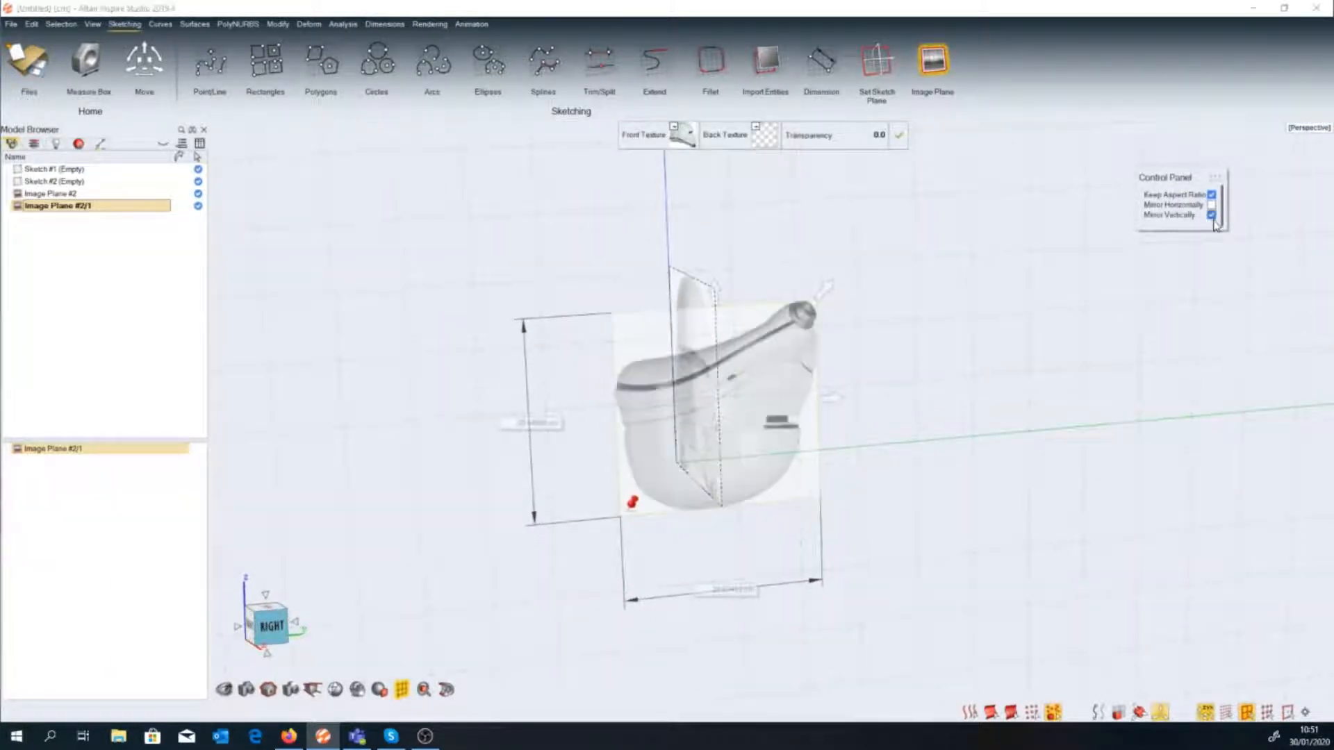
{"action": "left_click", "coordinate": [1212, 215]}
{"action": "left_click", "coordinate": [1212, 205]}
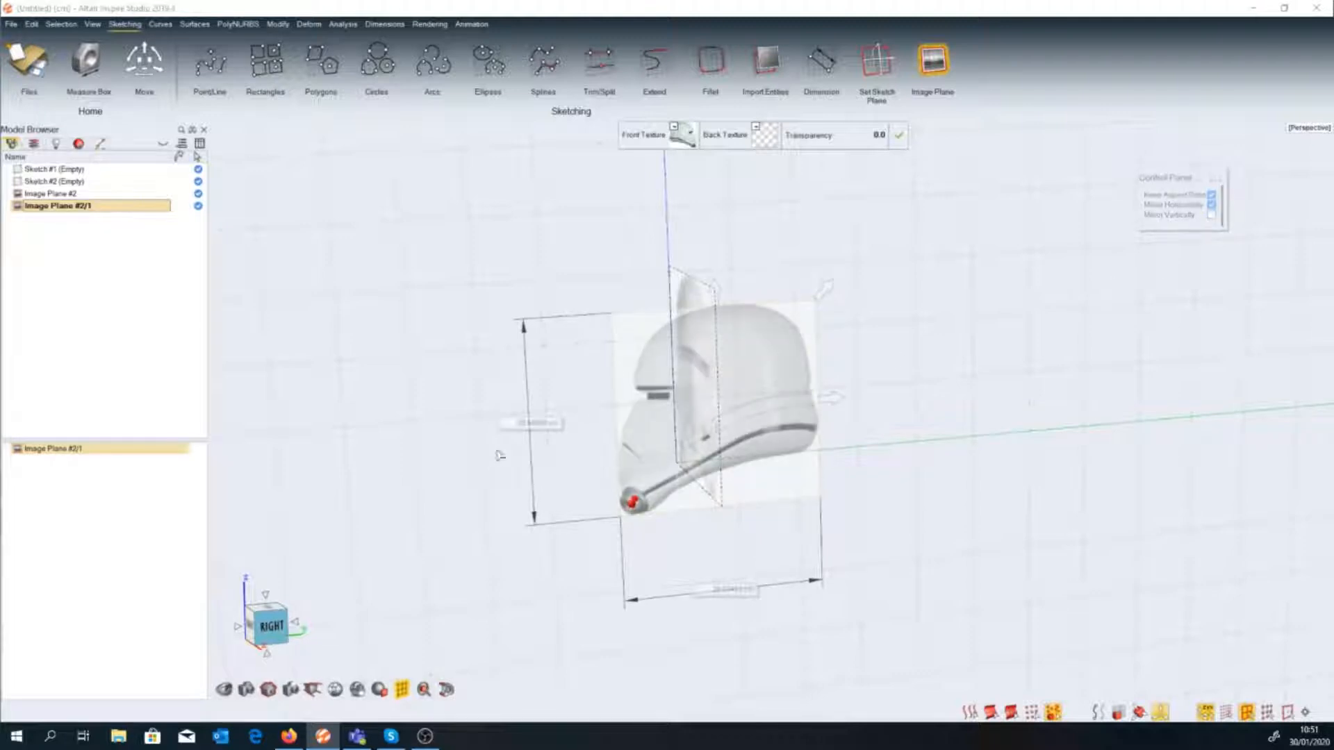
{"action": "type", "text": "21"}
{"action": "key", "text": "Return"}
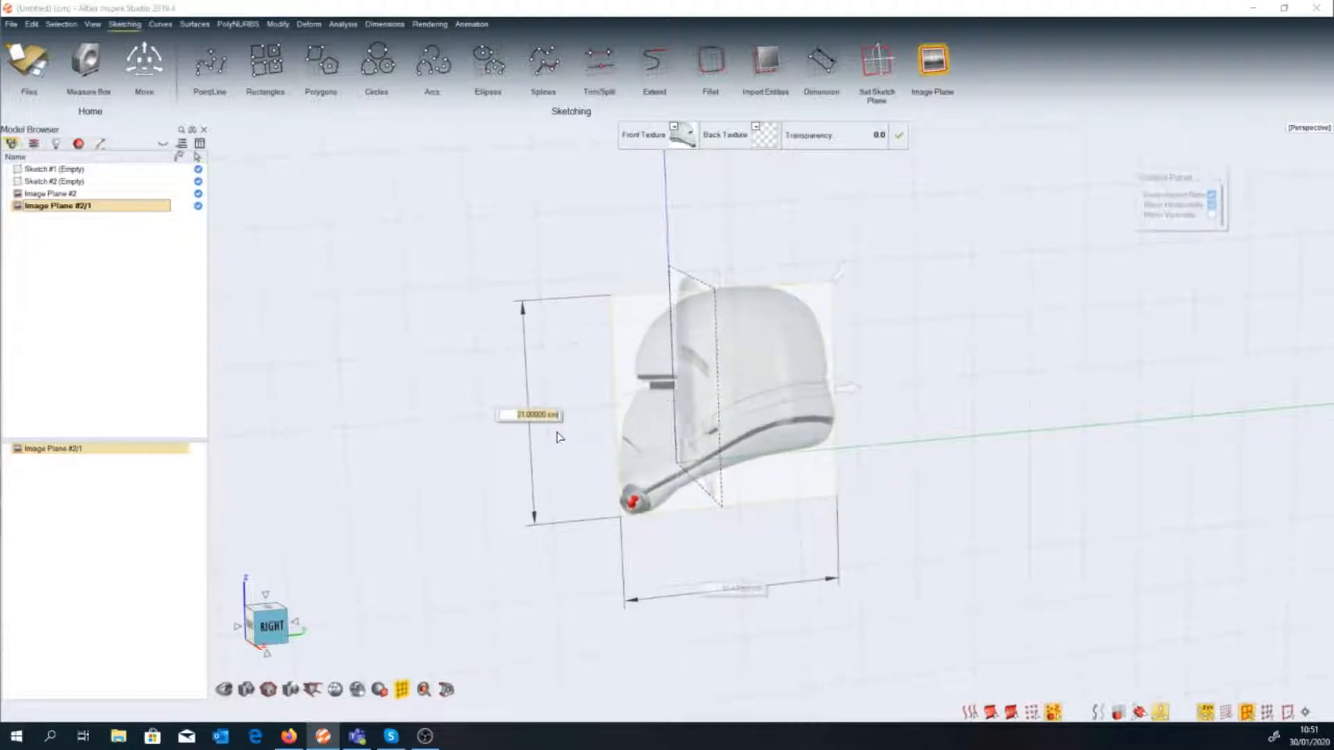
{"action": "right_click", "coordinate": [452, 409]}
Apply the "back" helmet picture as the back texture of the front image plane.
{"action": "middle_click_drag", "start_coordinate": [387, 399], "coordinate": [848, 381]}
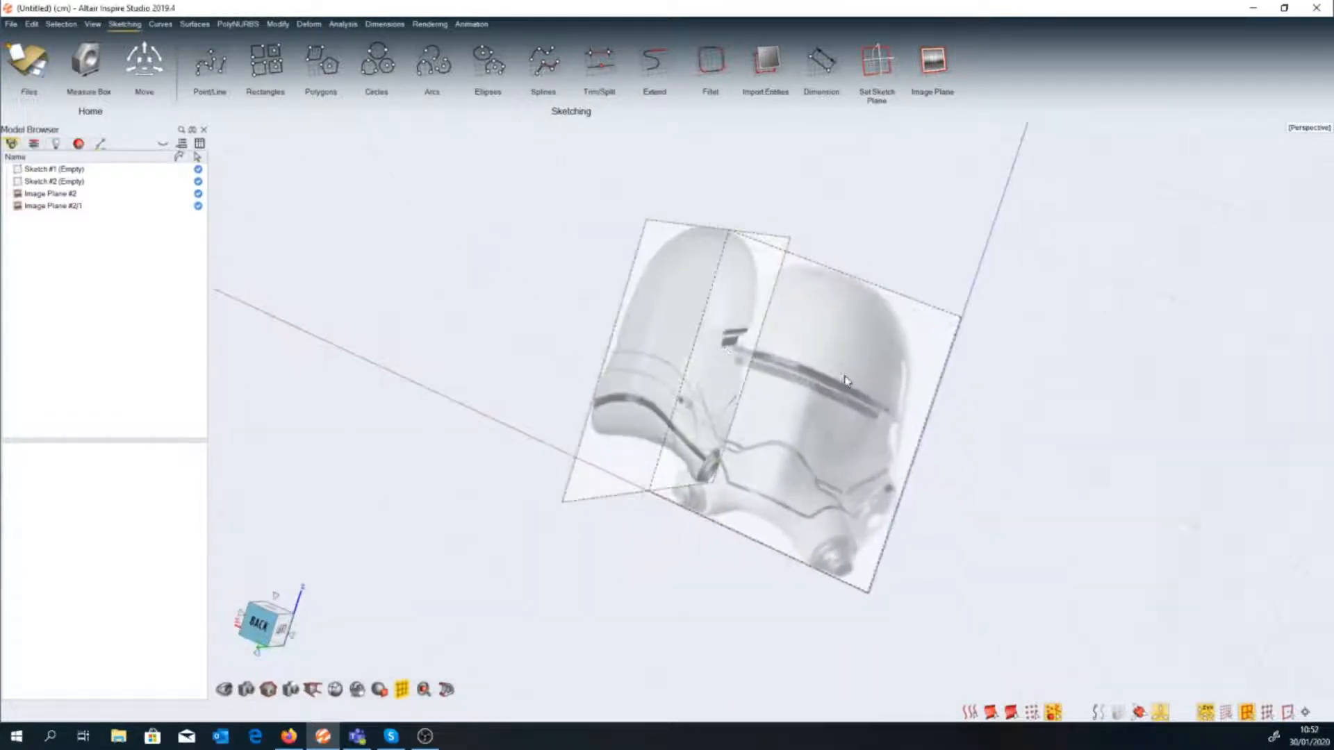
{"action": "left_click", "coordinate": [847, 380]}
{"action": "double_click", "coordinate": [847, 380]}
{"action": "left_click", "coordinate": [758, 141]}
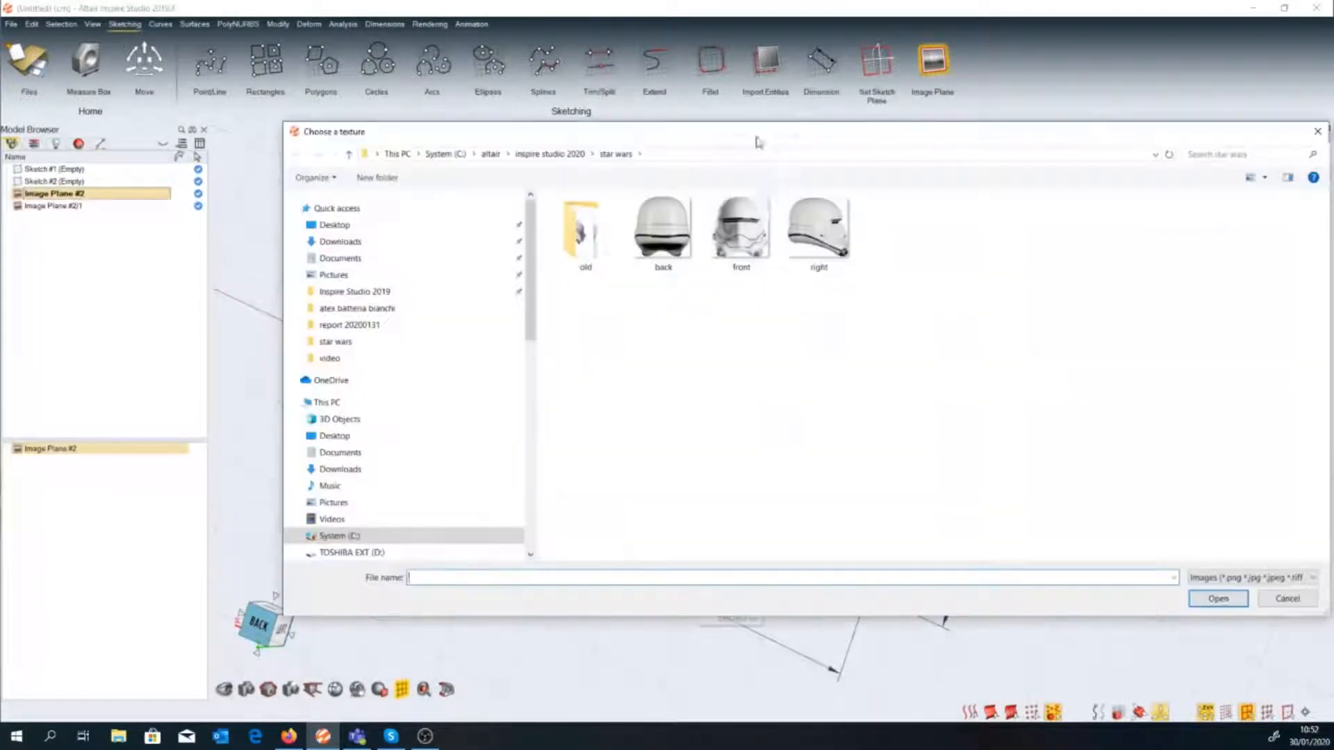
{"action": "left_click", "coordinate": [653, 234]}
{"action": "left_click", "coordinate": [1231, 605]}
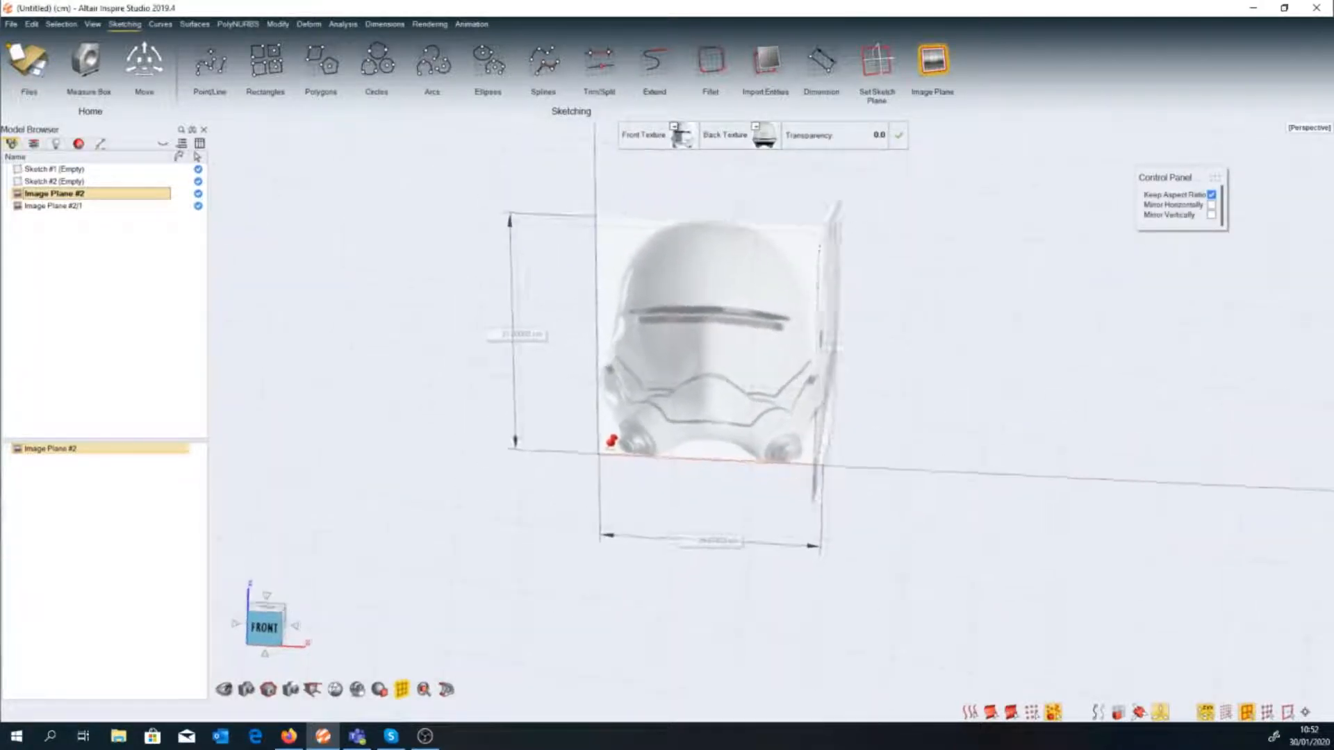
{"action": "middle_click_drag", "start_coordinate": [931, 278], "coordinate": [854, 280]}
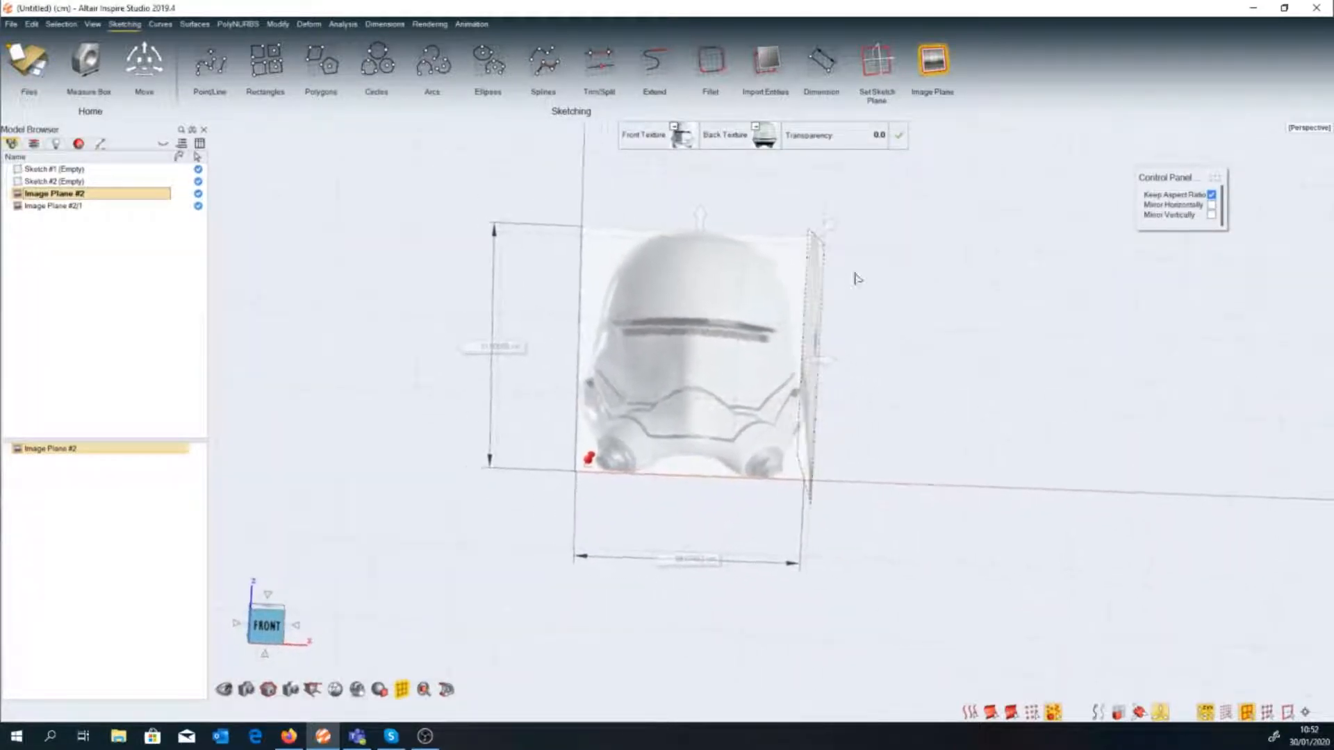
{"action": "left_click", "coordinate": [899, 135]}
Move both image planes together along X so the front helmet image is centred on the vertical axis.
{"action": "scroll", "coordinate": [718, 430], "scroll_direction": "up", "scroll_amount": 3}
{"action": "scroll", "coordinate": [718, 430], "scroll_direction": "down", "scroll_amount": 2}
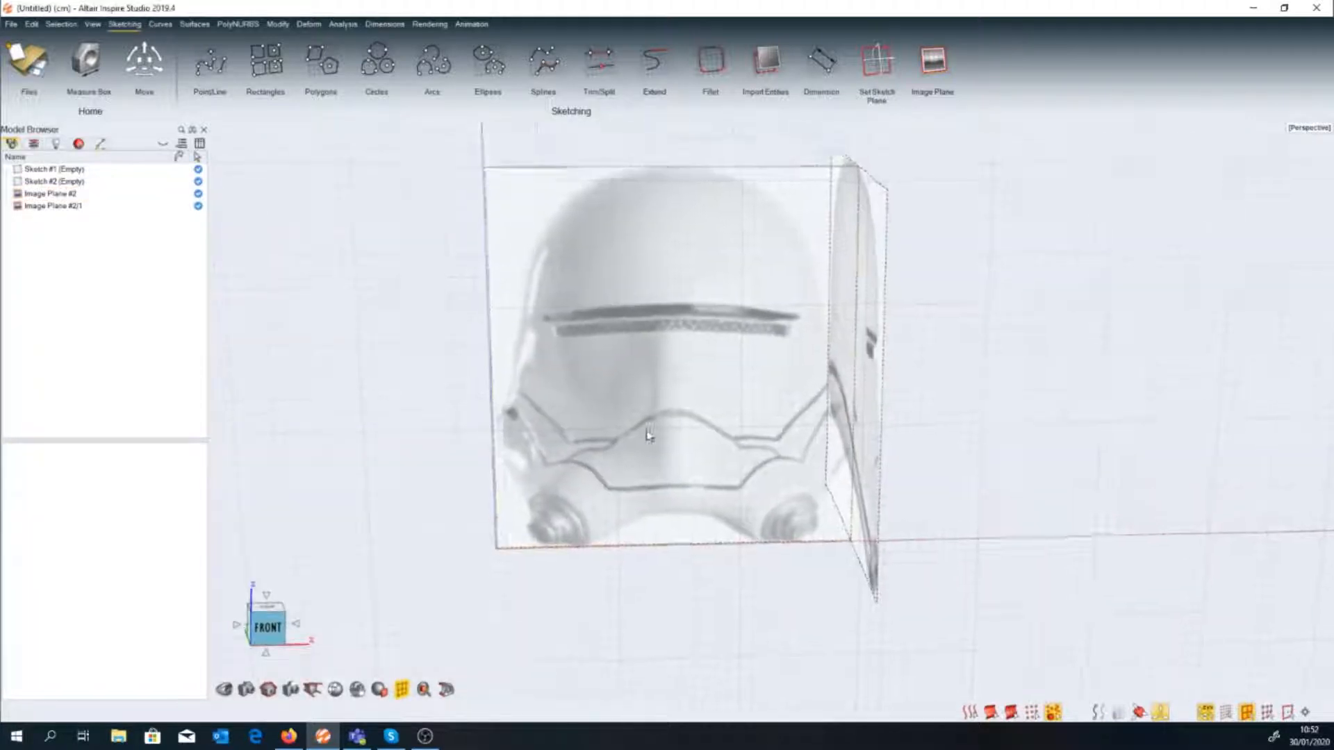
{"action": "left_click", "coordinate": [250, 25]}
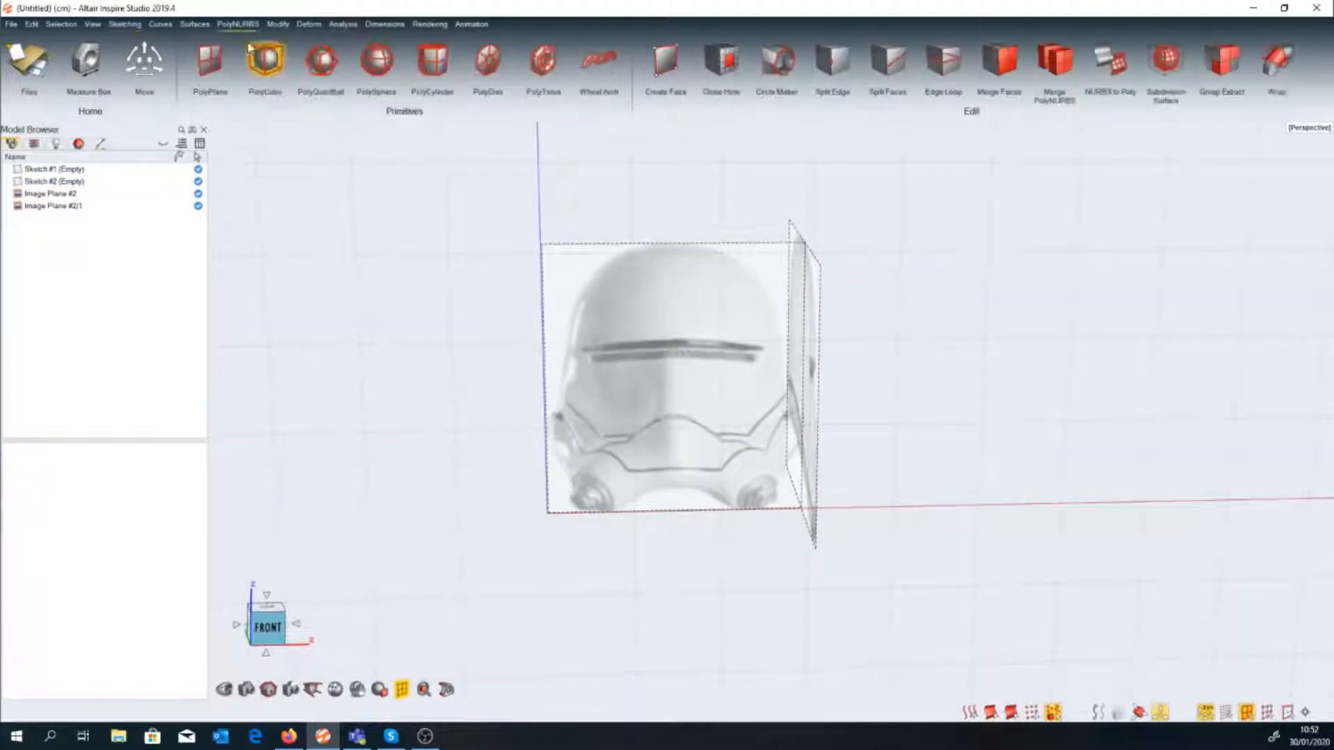
{"action": "left_click_drag", "start_coordinate": [969, 608], "coordinate": [500, 231]}
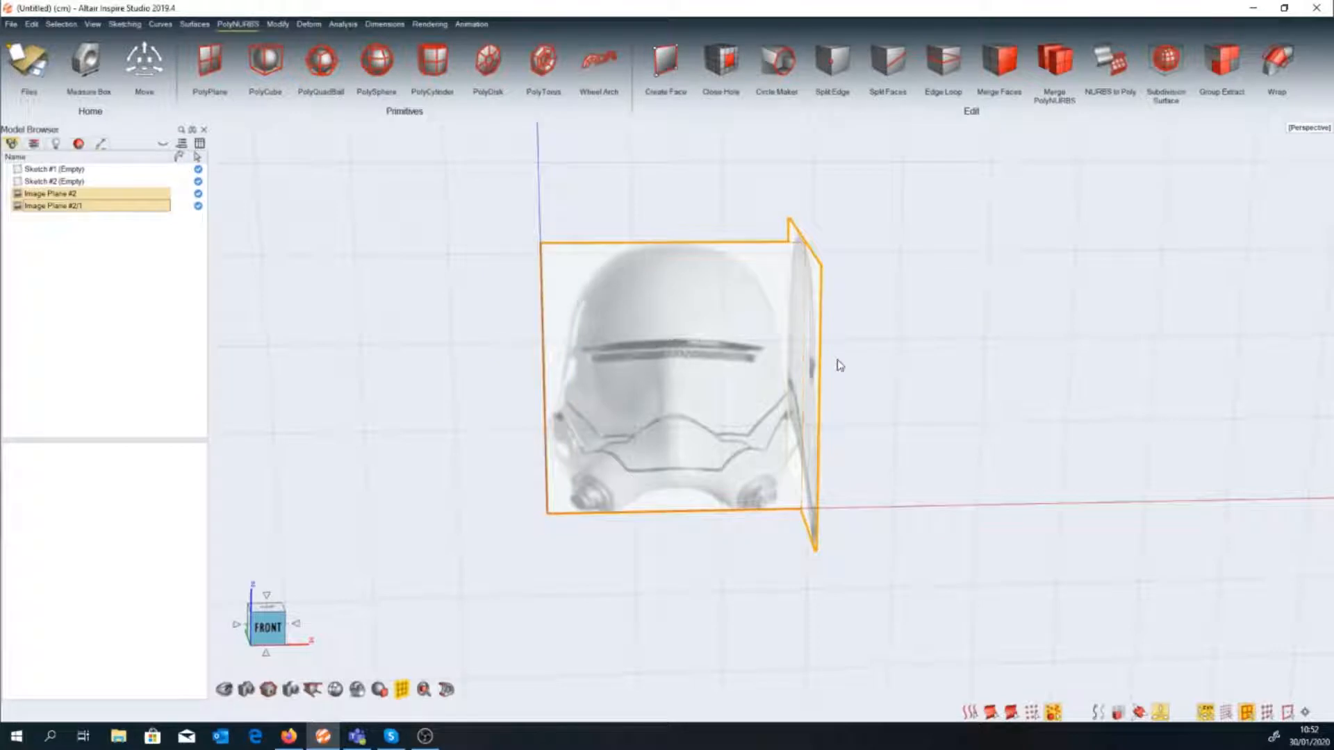
{"action": "key", "text": "m"}
{"action": "left_click_drag", "start_coordinate": [587, 391], "coordinate": [453, 396]}
{"action": "middle_click_drag", "start_coordinate": [610, 559], "coordinate": [718, 569]}
{"action": "key", "text": "Escape"}
{"action": "key", "text": "Escape"}
Create a PolyQuadBall on the vertical axis, sized to roughly cover the front helmet image, with X symmetry enabled.
{"action": "middle_click_drag", "start_coordinate": [956, 365], "coordinate": [885, 457]}
{"action": "left_click", "coordinate": [322, 66]}
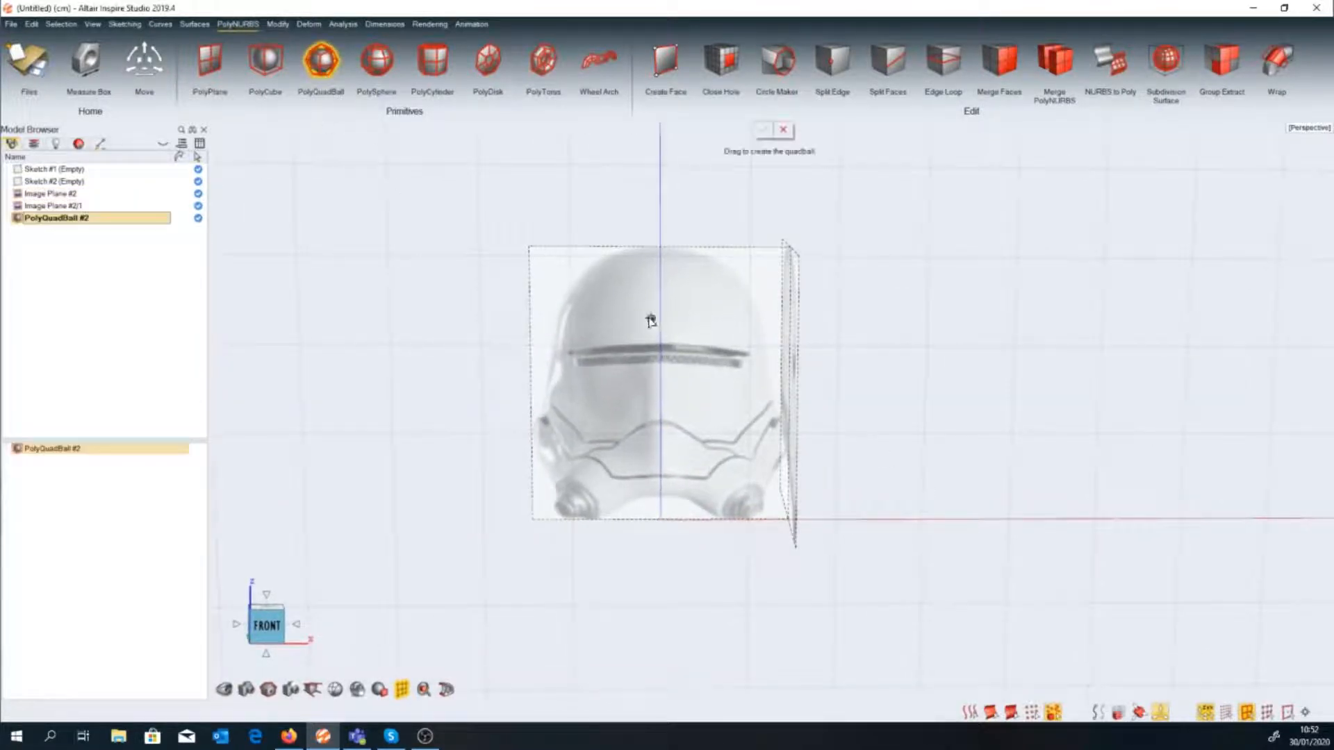
{"action": "left_click_drag", "start_coordinate": [661, 373], "coordinate": [603, 546]}
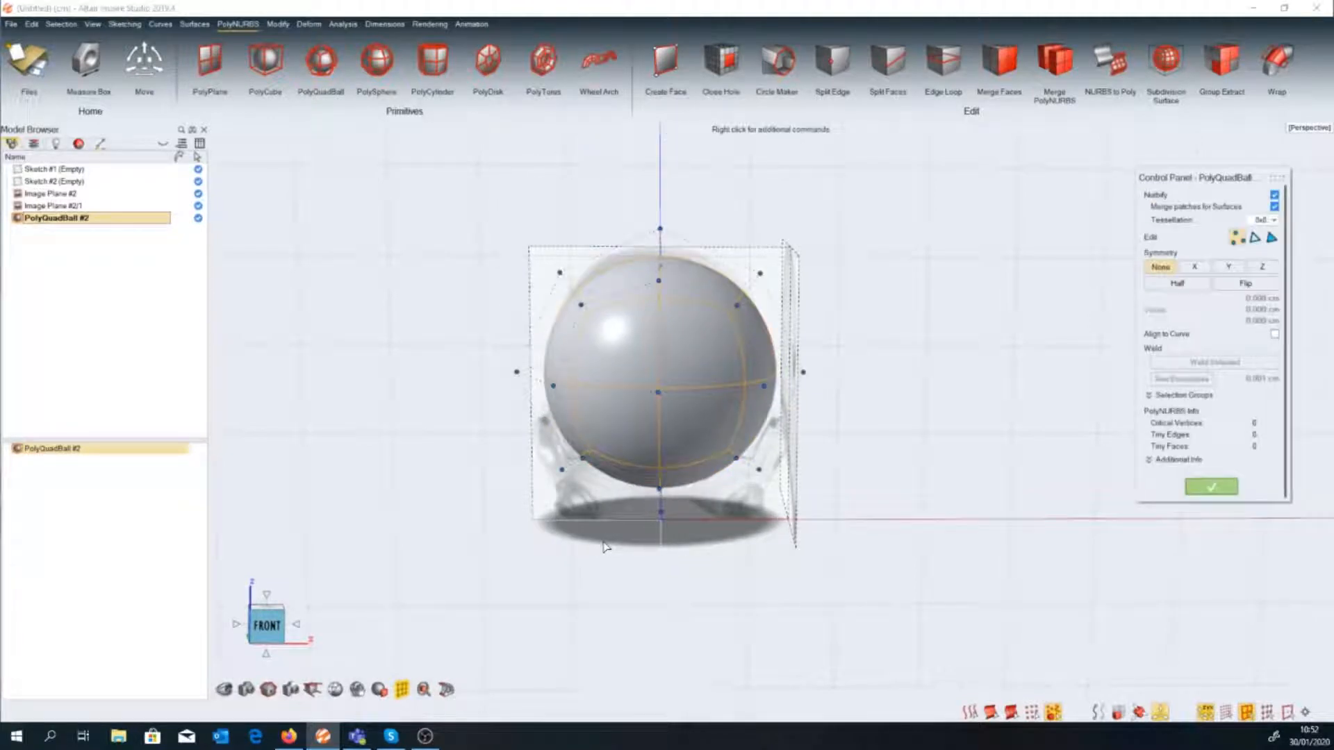
{"action": "left_click", "coordinate": [1195, 266]}
{"action": "right_click_drag", "start_coordinate": [931, 604], "coordinate": [888, 475]}
{"action": "right_click_drag", "start_coordinate": [695, 486], "coordinate": [568, 487]}
{"action": "key", "text": "space"}
Give the PolyQuadBall a transparency of about 0.77 and a teal colour.
{"action": "right_click", "coordinate": [710, 340]}
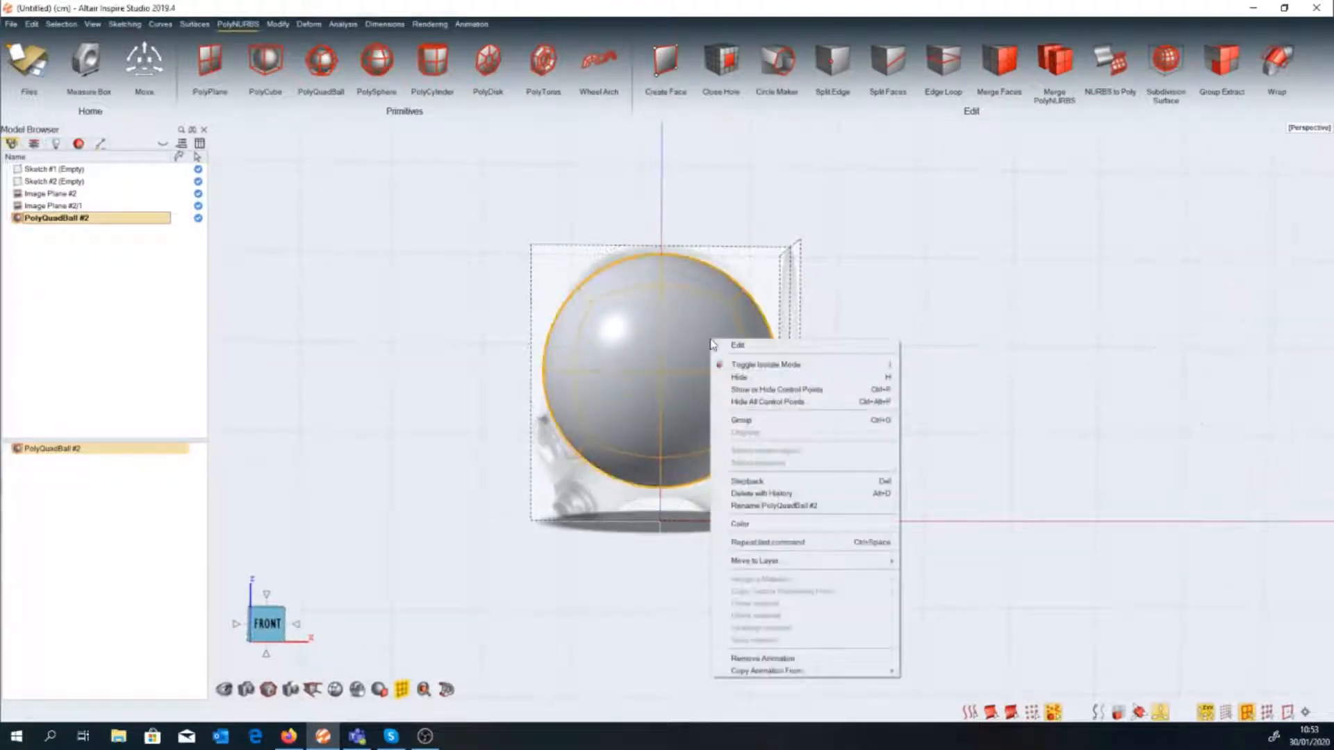
{"action": "left_click", "coordinate": [747, 527]}
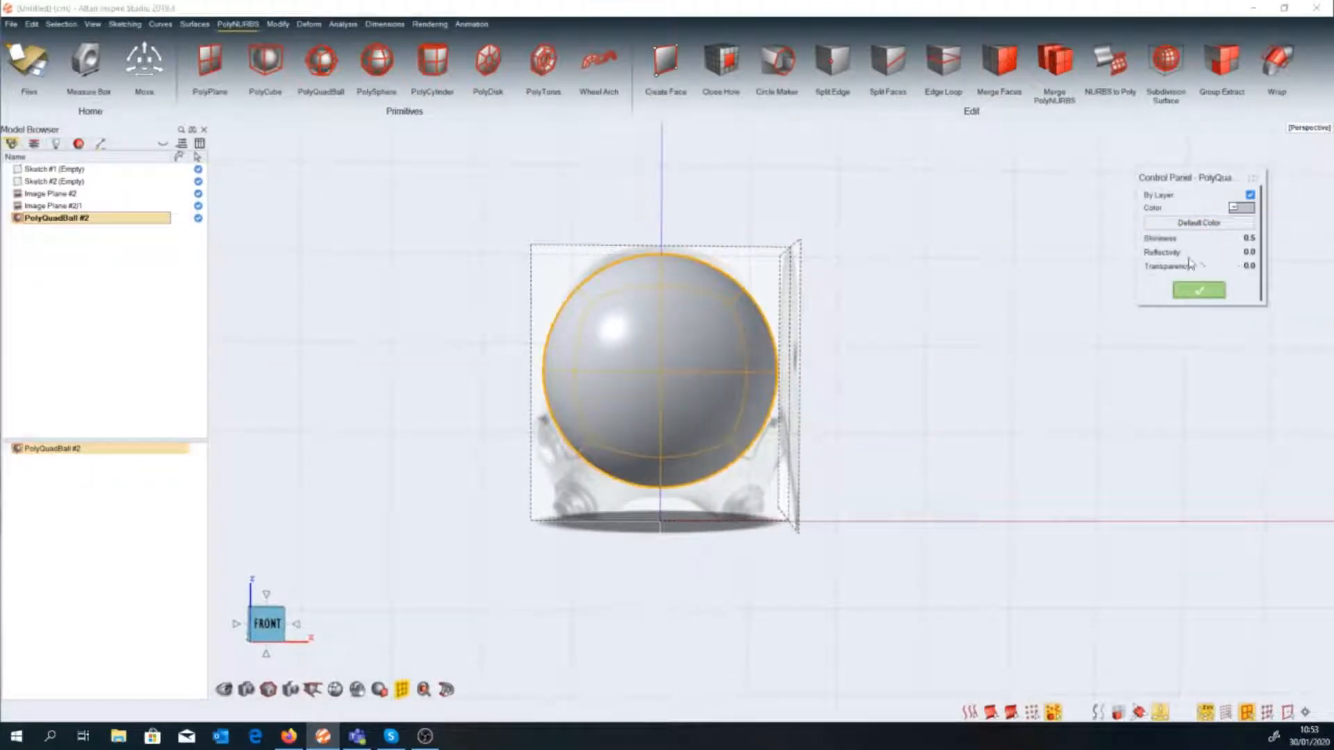
{"action": "left_click_drag", "start_coordinate": [1234, 267], "coordinate": [1238, 270]}
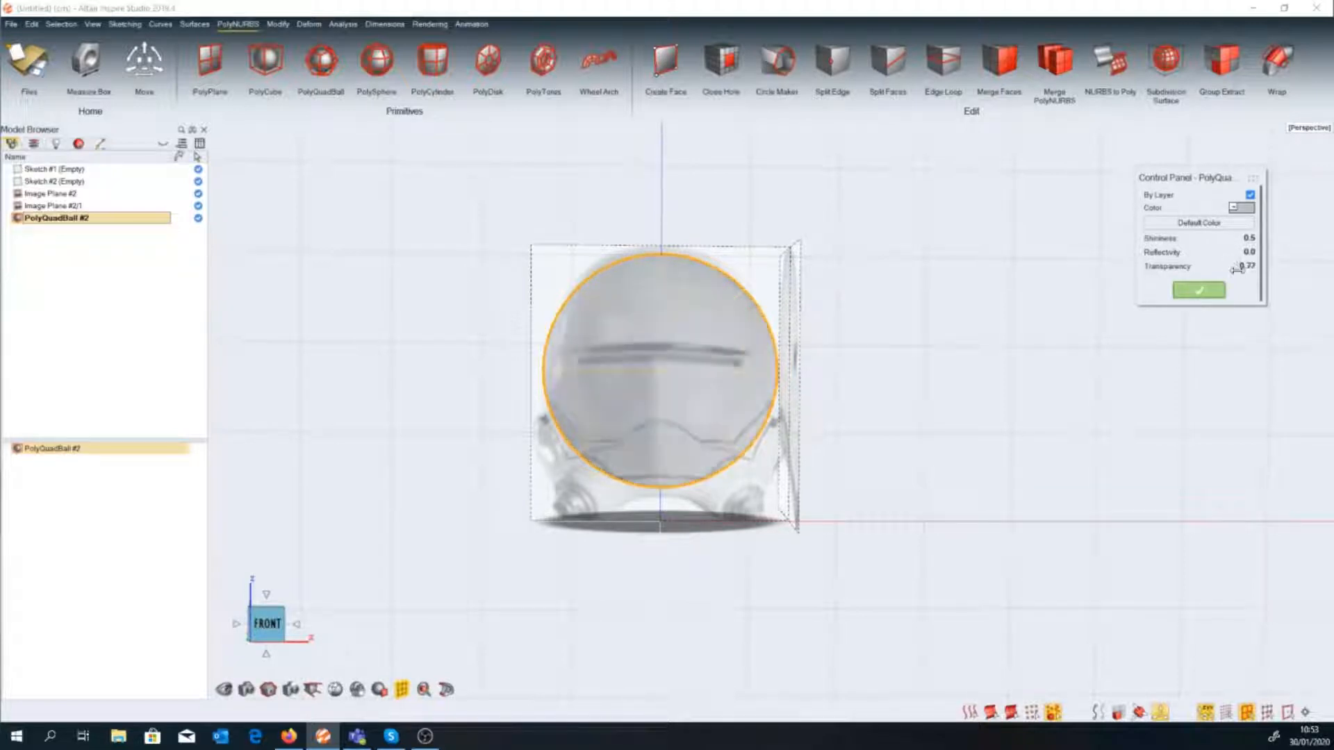
{"action": "left_click", "coordinate": [1236, 210]}
{"action": "left_click_drag", "start_coordinate": [1295, 202], "coordinate": [1056, 223]}
{"action": "left_click", "coordinate": [1199, 337]}
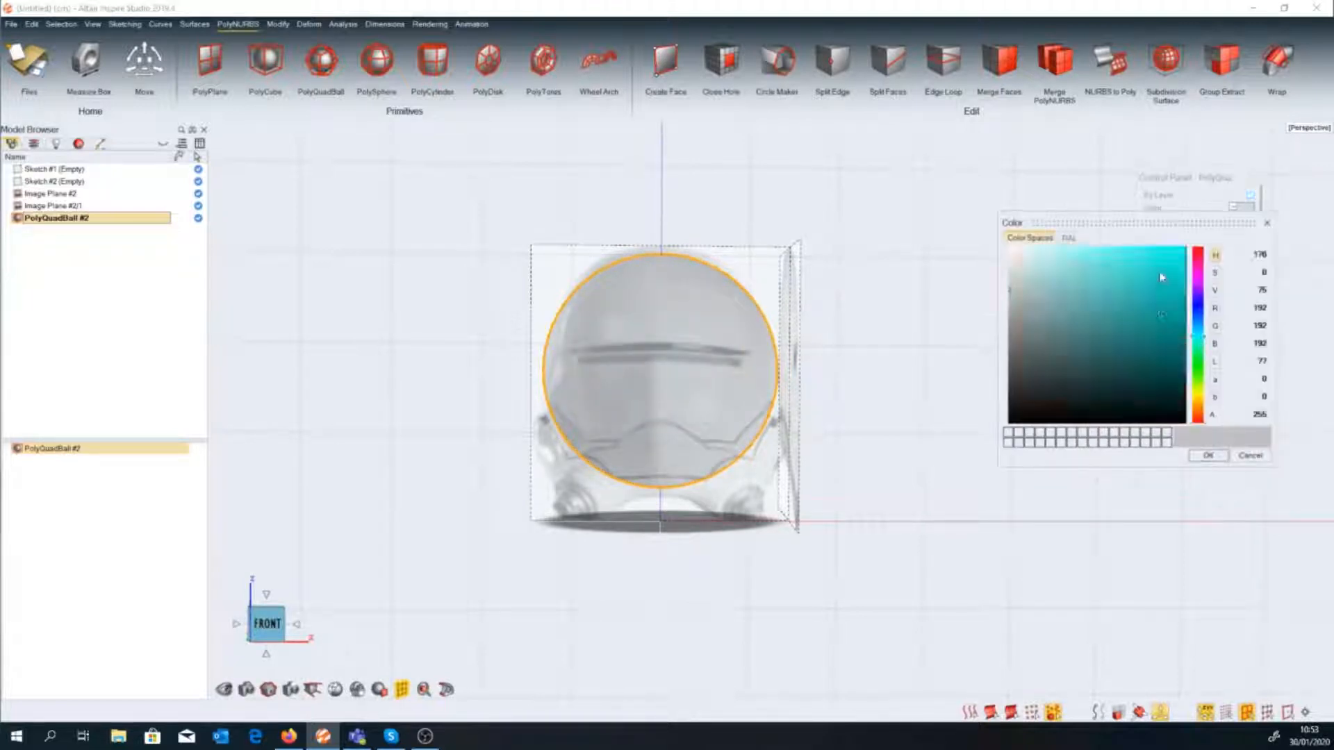
{"action": "left_click", "coordinate": [1207, 455]}
Duplicate the front helmet image plane in place.
{"action": "scroll", "coordinate": [702, 303], "scroll_direction": "up", "scroll_amount": 3}
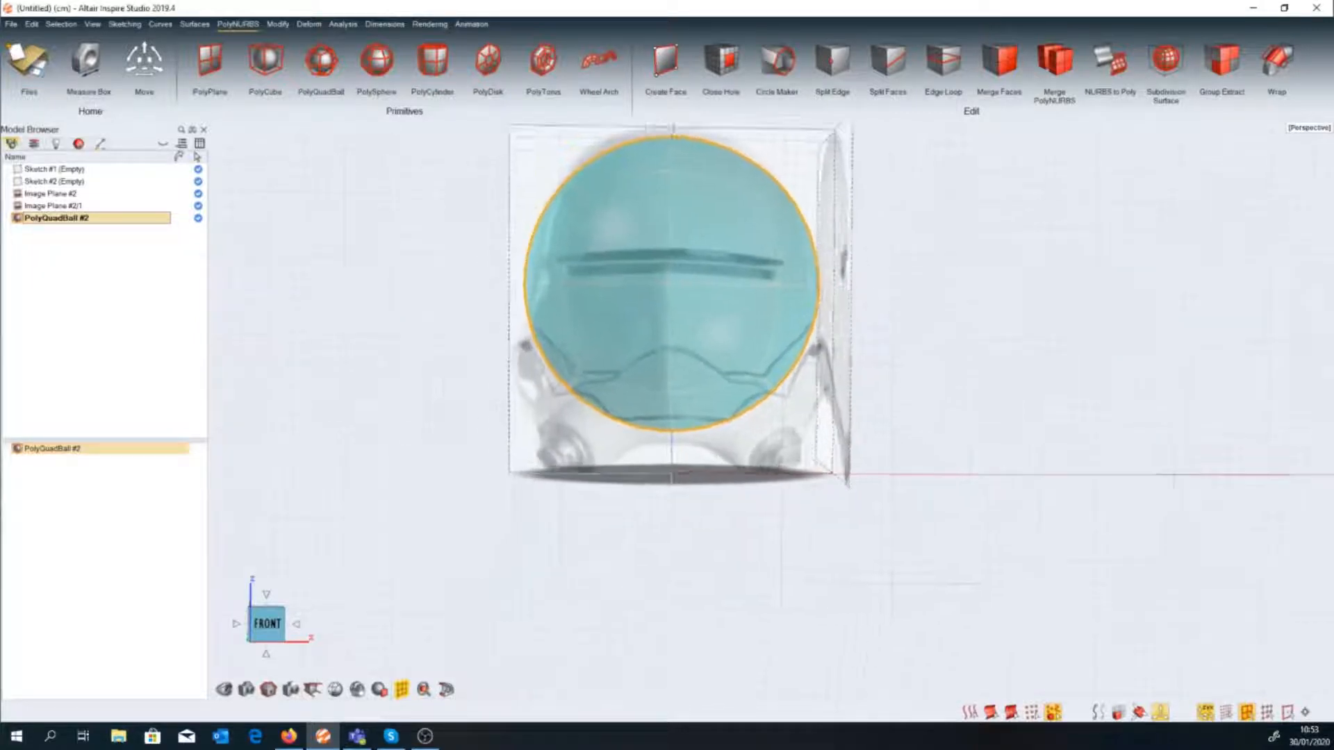
{"action": "left_click", "coordinate": [723, 432]}
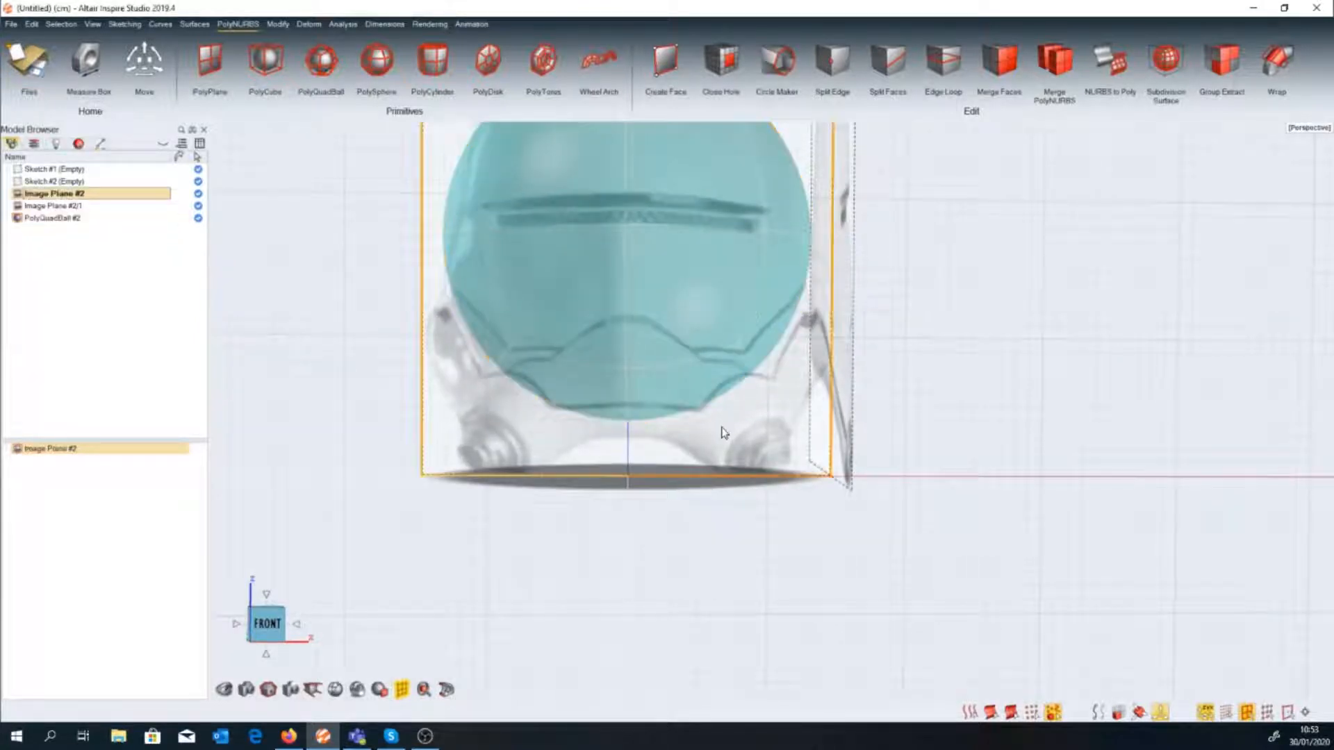
{"action": "key", "text": "ctrl+v"}
{"action": "right_click", "coordinate": [883, 402]}
Edit the PolyQuadBall and raise its top control points to about Z 34 cm, towards the helmet's crown.
{"action": "double_click", "coordinate": [664, 318]}
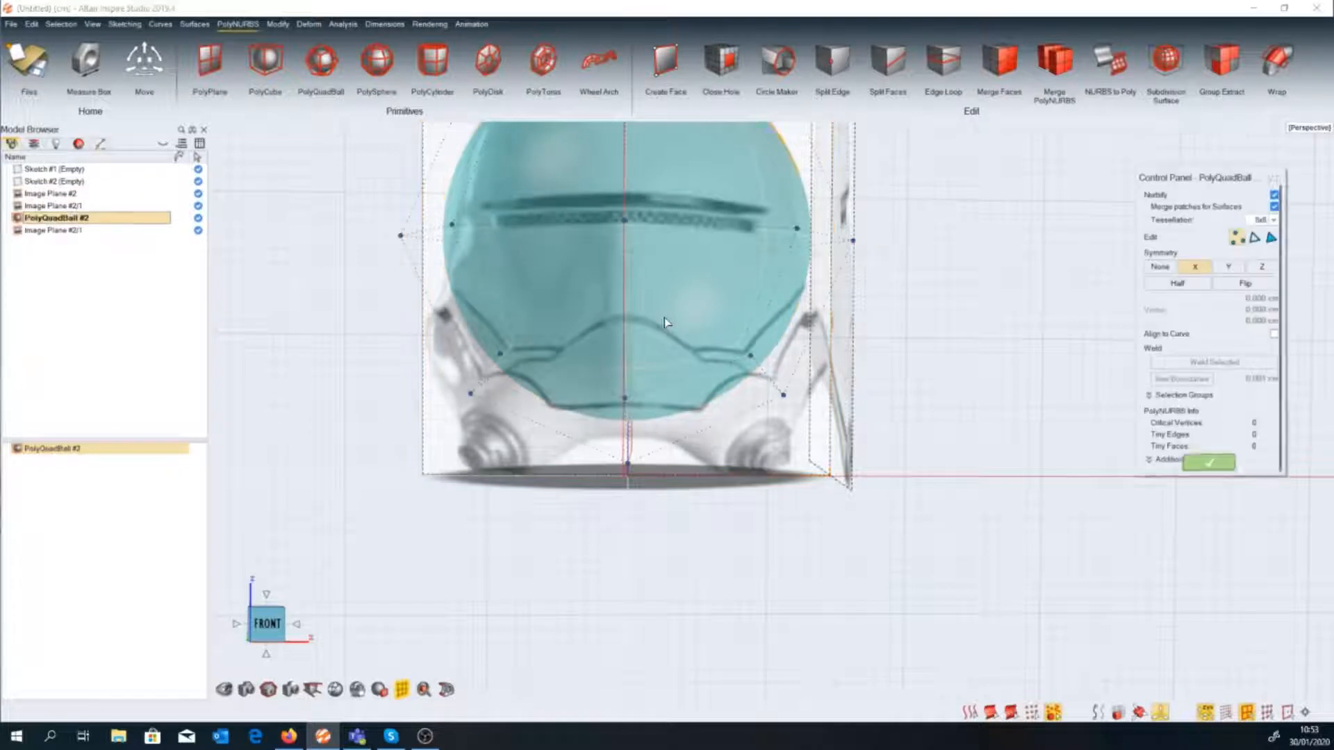
{"action": "scroll", "coordinate": [664, 318], "scroll_direction": "down", "scroll_amount": 2}
{"action": "right_click_drag", "start_coordinate": [665, 319], "coordinate": [668, 442]}
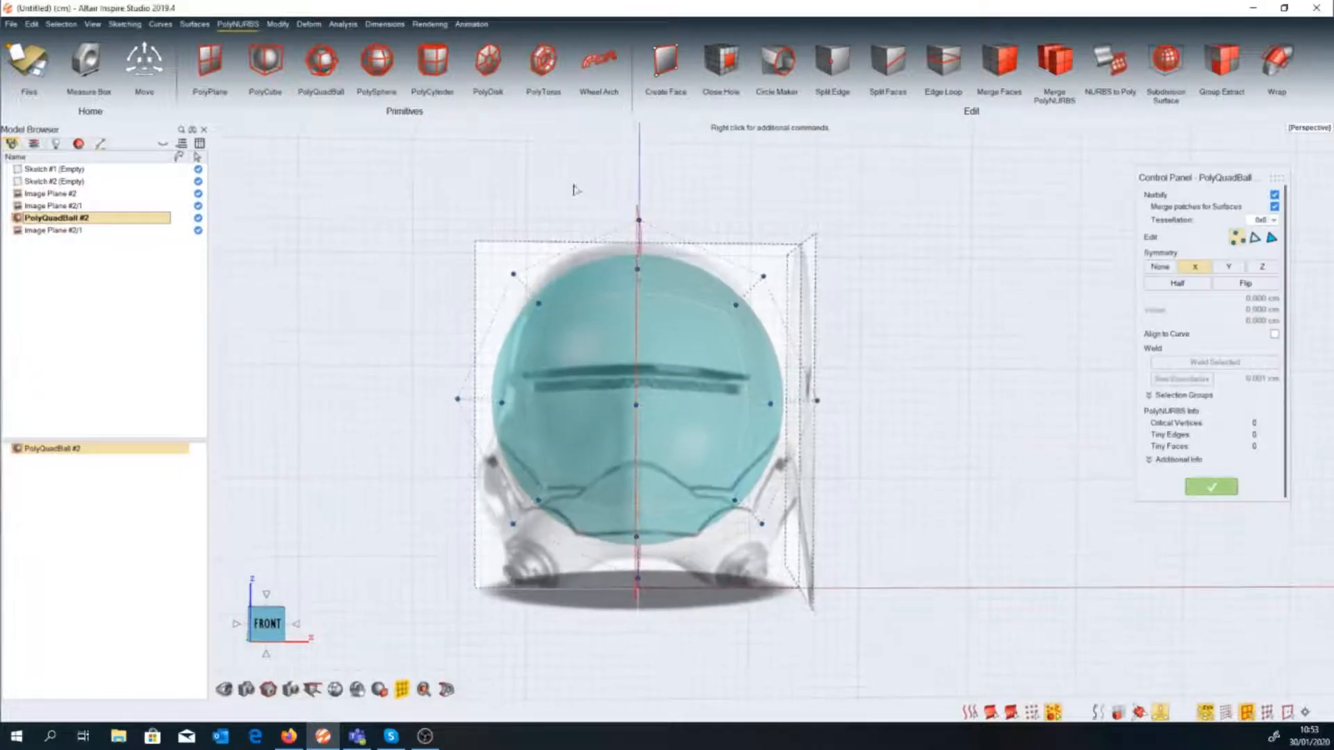
{"action": "left_click_drag", "start_coordinate": [573, 186], "coordinate": [658, 299]}
{"action": "left_click_drag", "start_coordinate": [639, 220], "coordinate": [641, 211]}
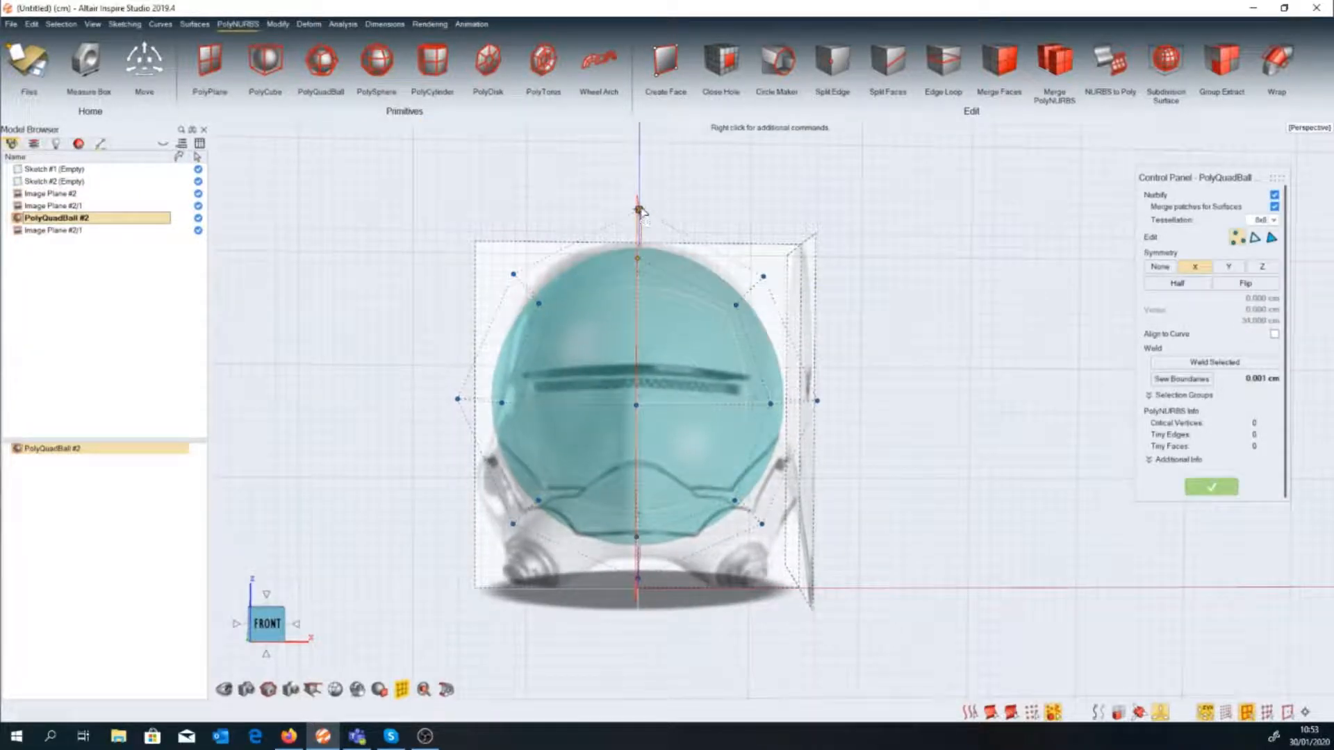
Move the PolyQuadBall's lower control points down past the helmet's base and scale them outward to cover the jaw.
{"action": "right_click_drag", "start_coordinate": [663, 403], "coordinate": [656, 344]}
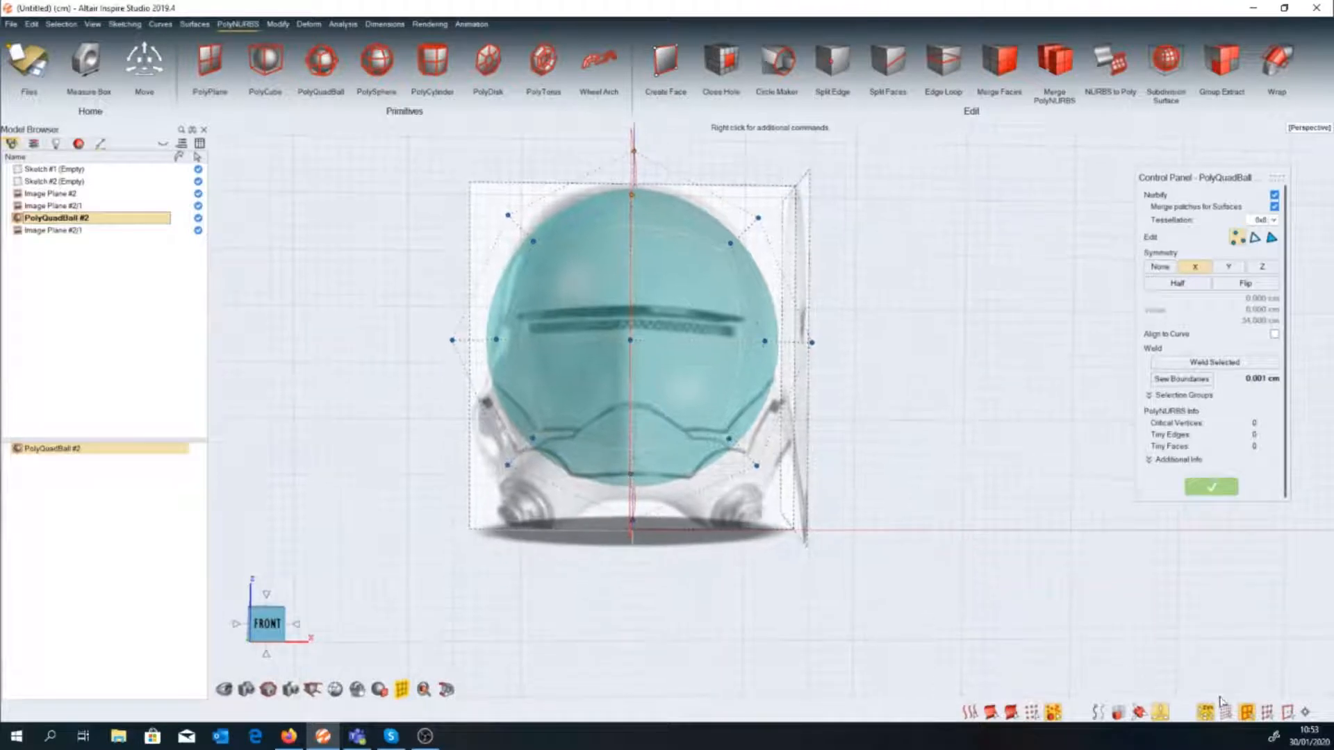
{"action": "left_click_drag", "start_coordinate": [824, 597], "coordinate": [411, 401]}
{"action": "key", "text": "m"}
{"action": "left_click_drag", "start_coordinate": [633, 388], "coordinate": [633, 459]}
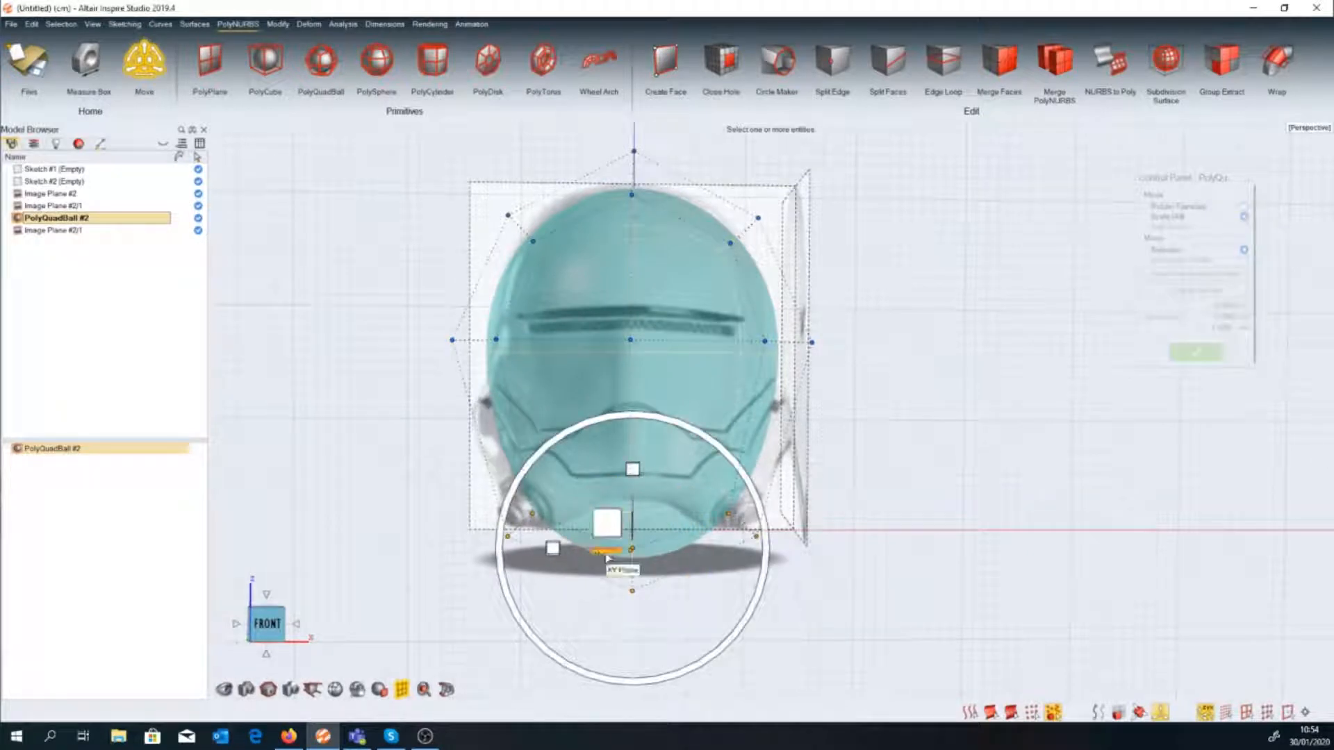
{"action": "left_click_drag", "start_coordinate": [729, 442], "coordinate": [818, 458]}
{"action": "right_click", "coordinate": [873, 459]}
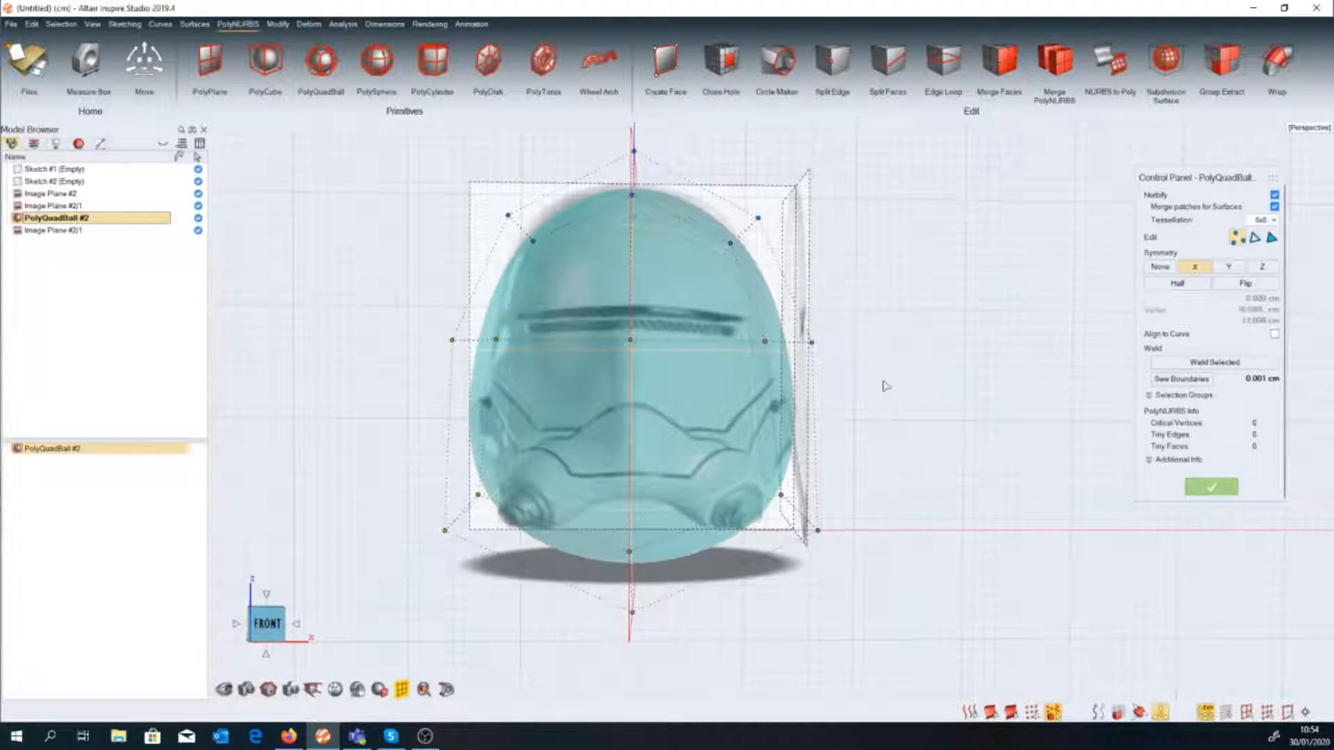
Scale the PolyQuadBall's middle row of control points inward to match the helmet's width at the visor.
{"action": "key", "text": "m"}
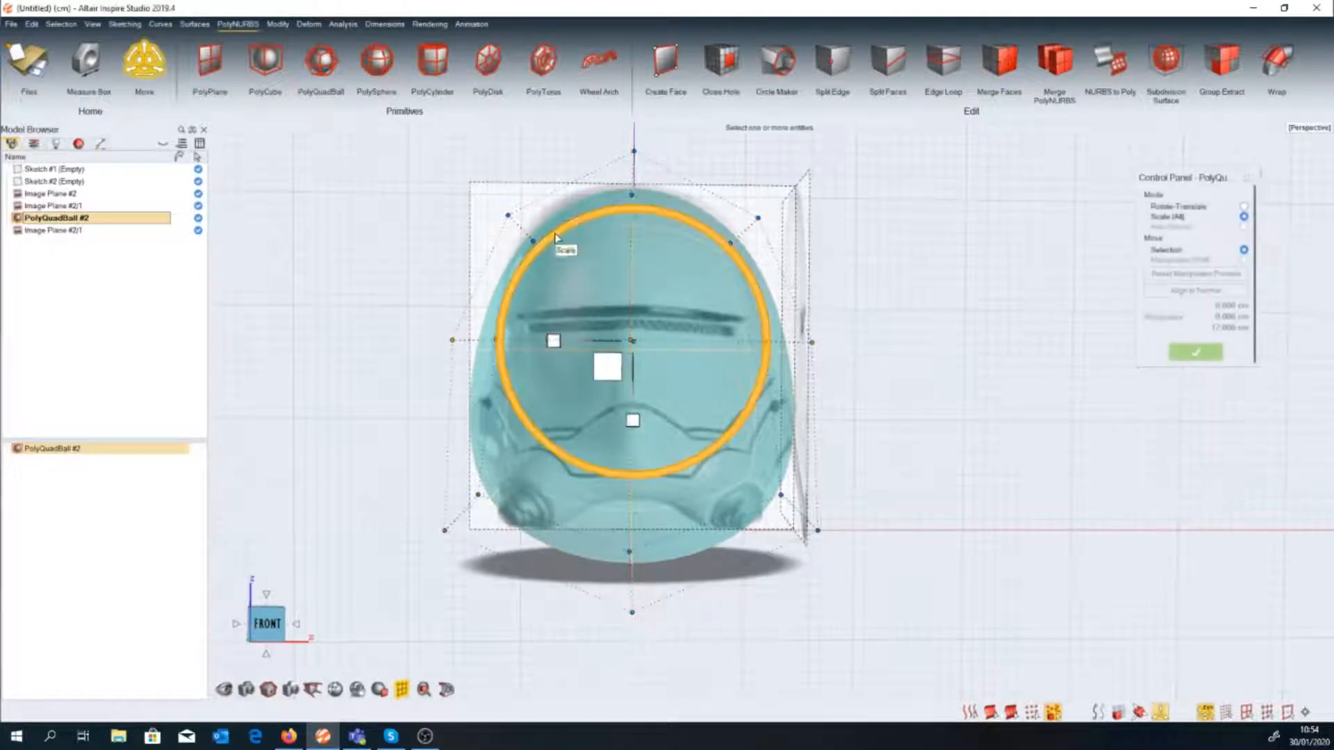
{"action": "left_click", "coordinate": [587, 243]}
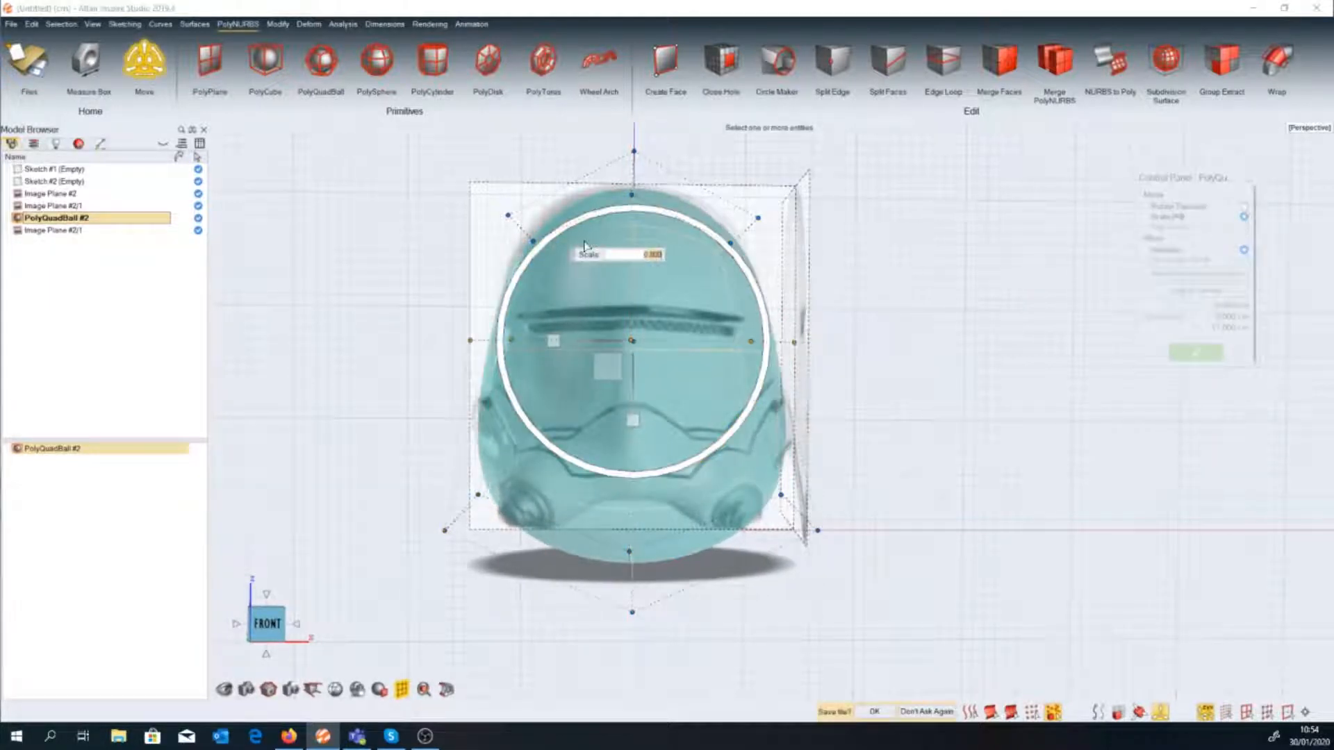
{"action": "right_click", "coordinate": [832, 359]}
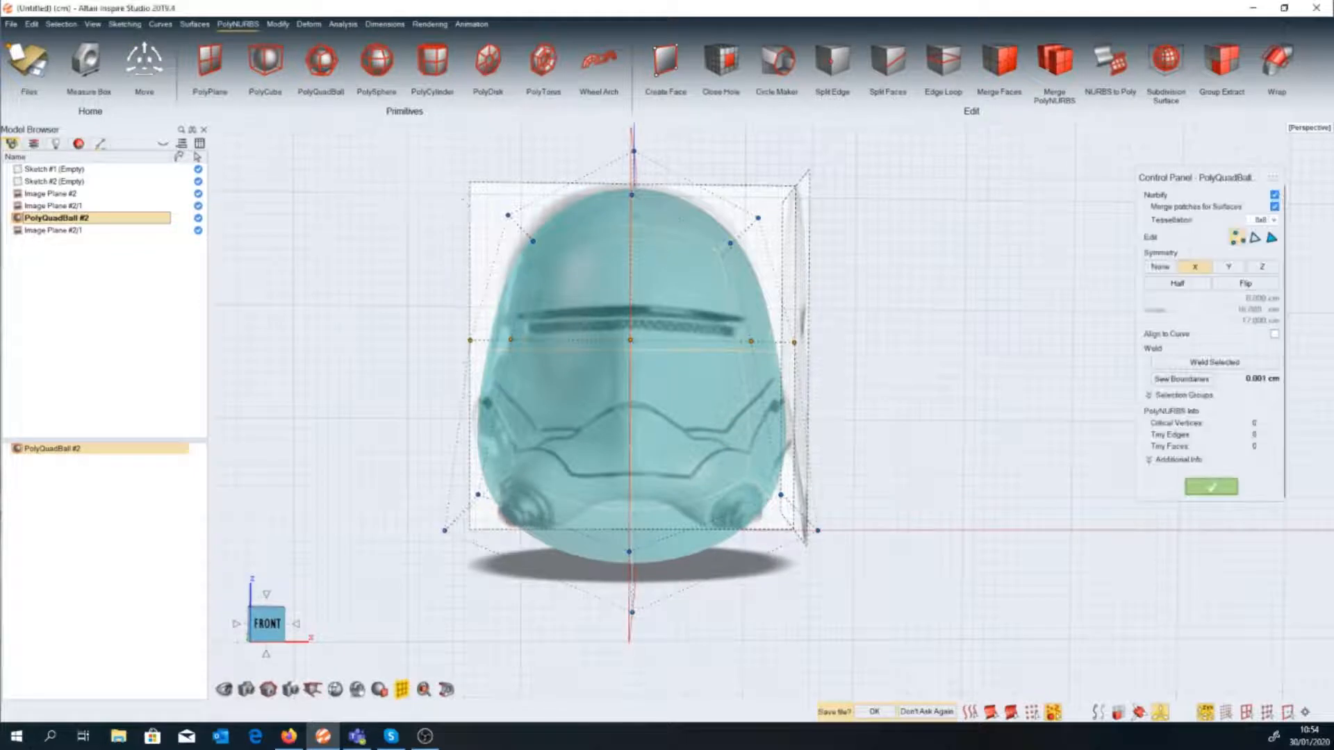
Adjust the crown, upper-corner and mid-side control points of the PolyQuadBall so its silhouette follows the helmet's outline.
{"action": "scroll", "coordinate": [527, 303], "scroll_direction": "up", "scroll_amount": 2}
{"action": "left_click_drag", "start_coordinate": [510, 308], "coordinate": [521, 282]}
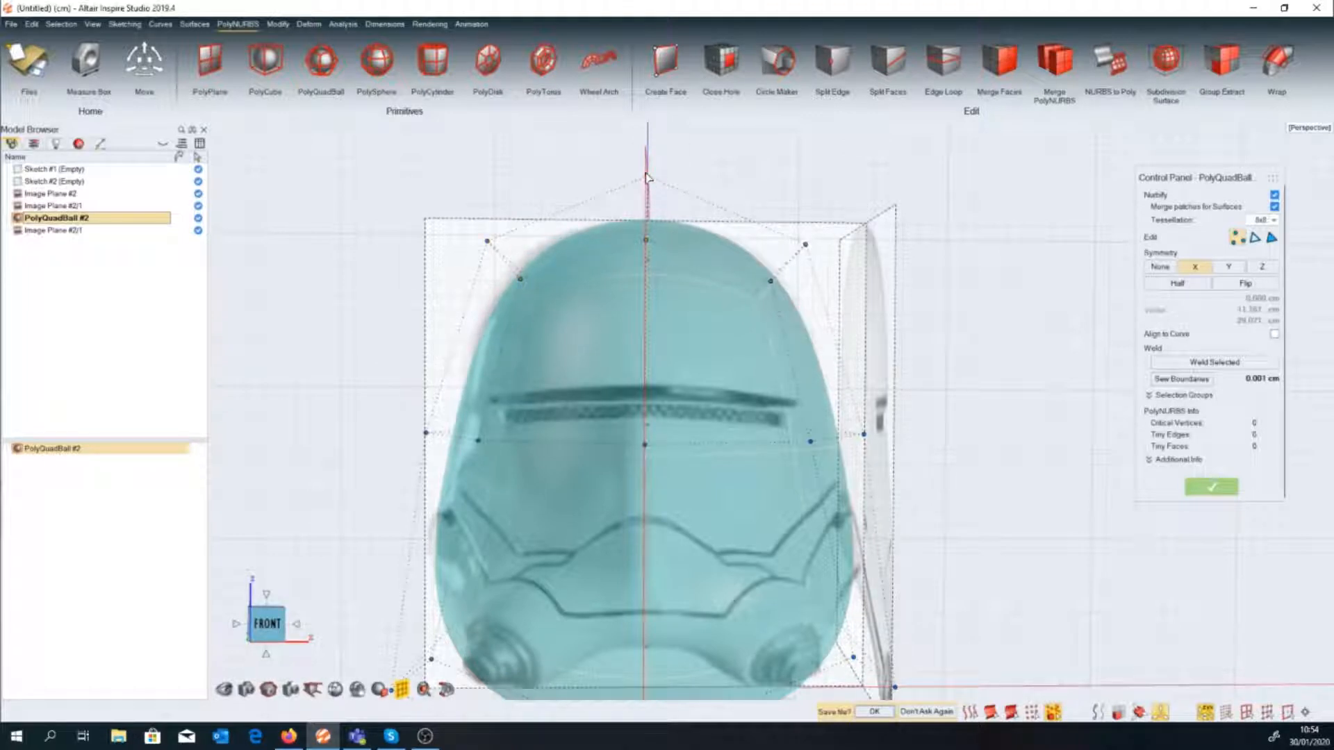
{"action": "left_click_drag", "start_coordinate": [647, 176], "coordinate": [650, 185]}
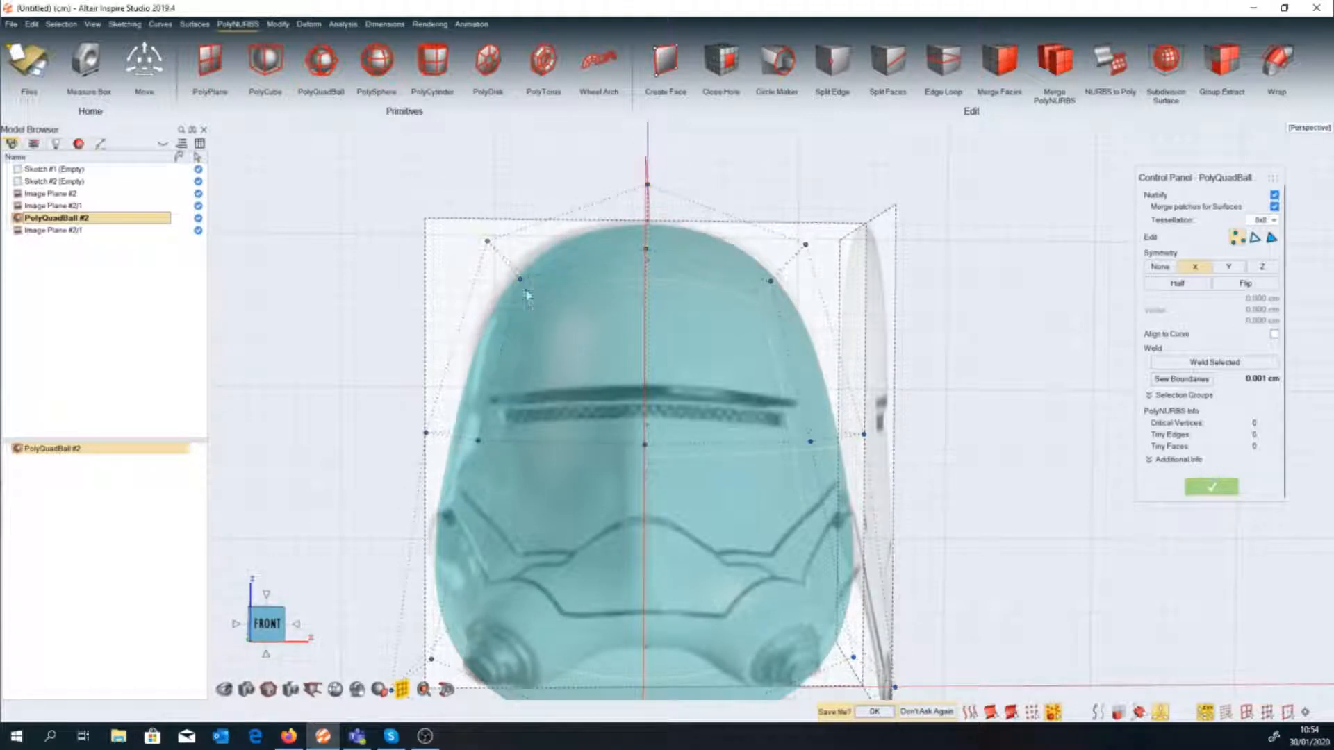
{"action": "left_click_drag", "start_coordinate": [519, 274], "coordinate": [510, 271]}
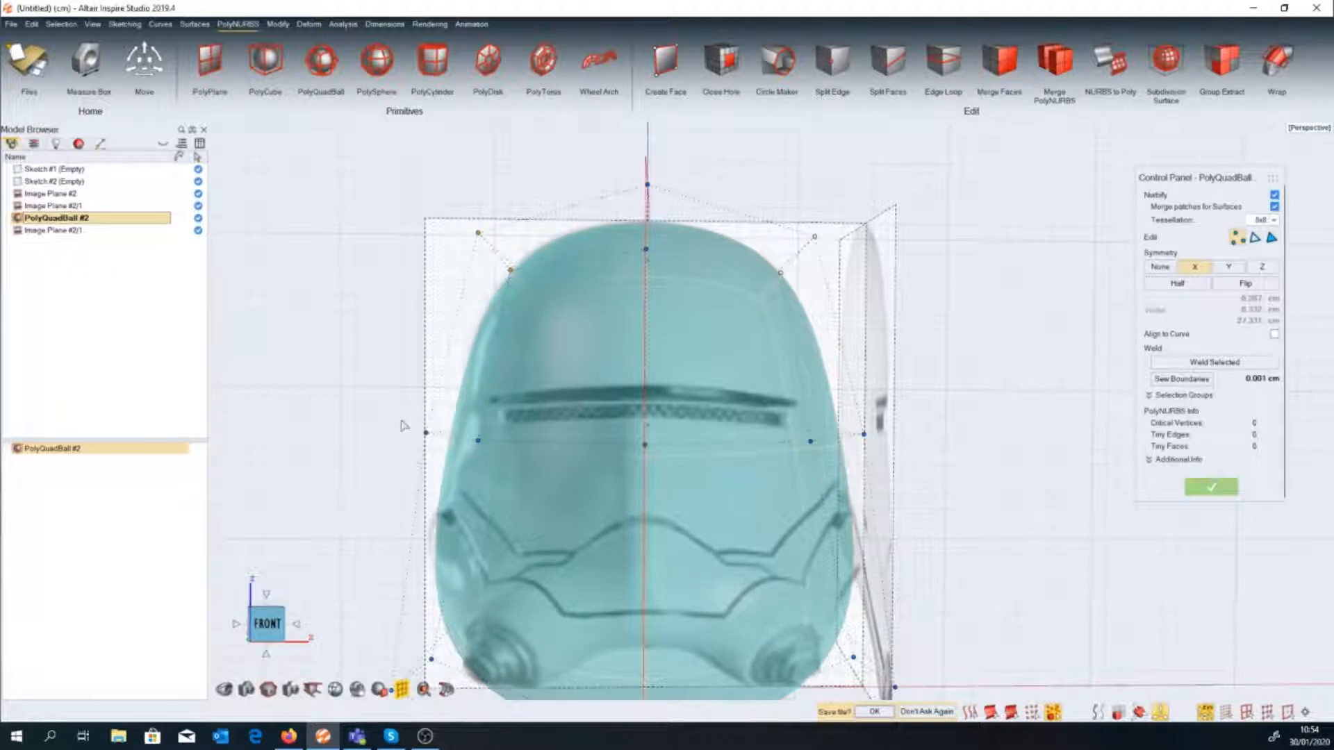
{"action": "left_click_drag", "start_coordinate": [382, 413], "coordinate": [507, 470]}
{"action": "left_click_drag", "start_coordinate": [426, 433], "coordinate": [439, 432]}
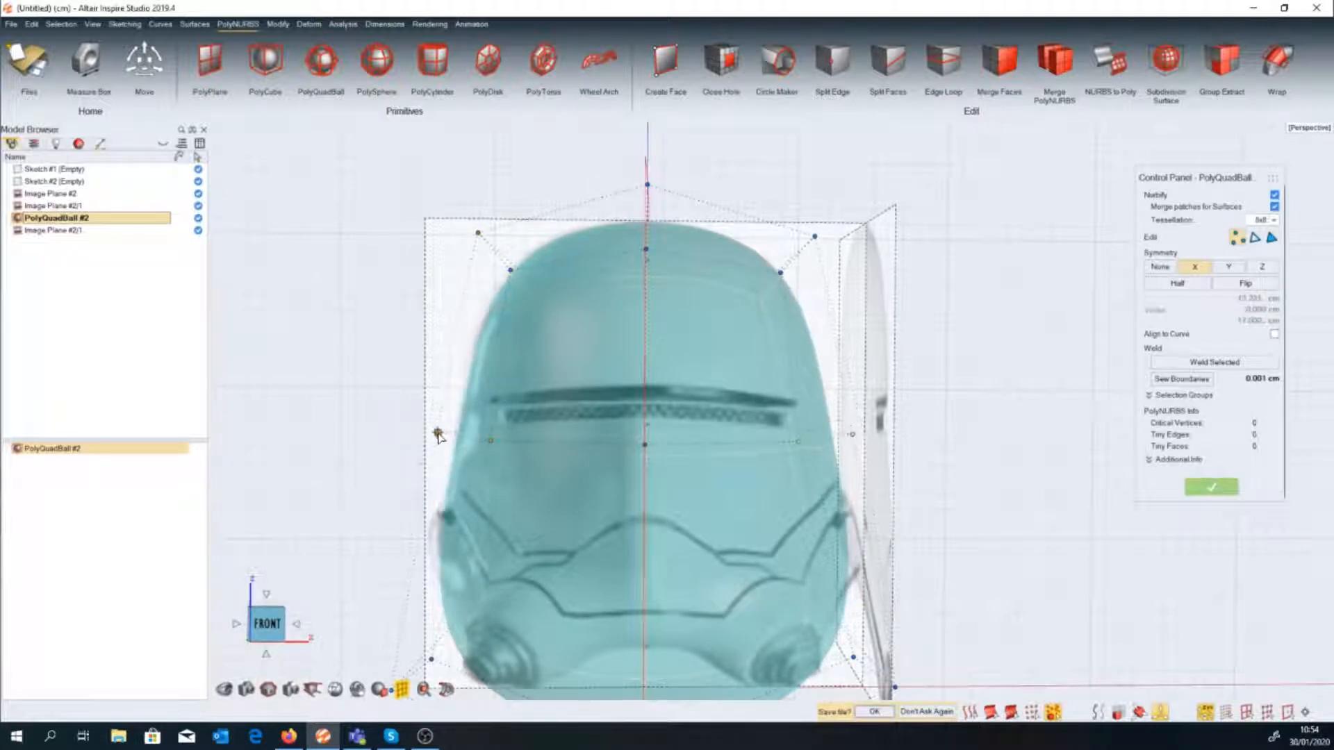
Lower the PolyQuadBall's outer bottom control points so the jaw silhouette follows the helmet in the front view, and finish editing.
{"action": "right_click_drag", "start_coordinate": [490, 429], "coordinate": [456, 271]}
{"action": "left_click_drag", "start_coordinate": [321, 468], "coordinate": [467, 595]}
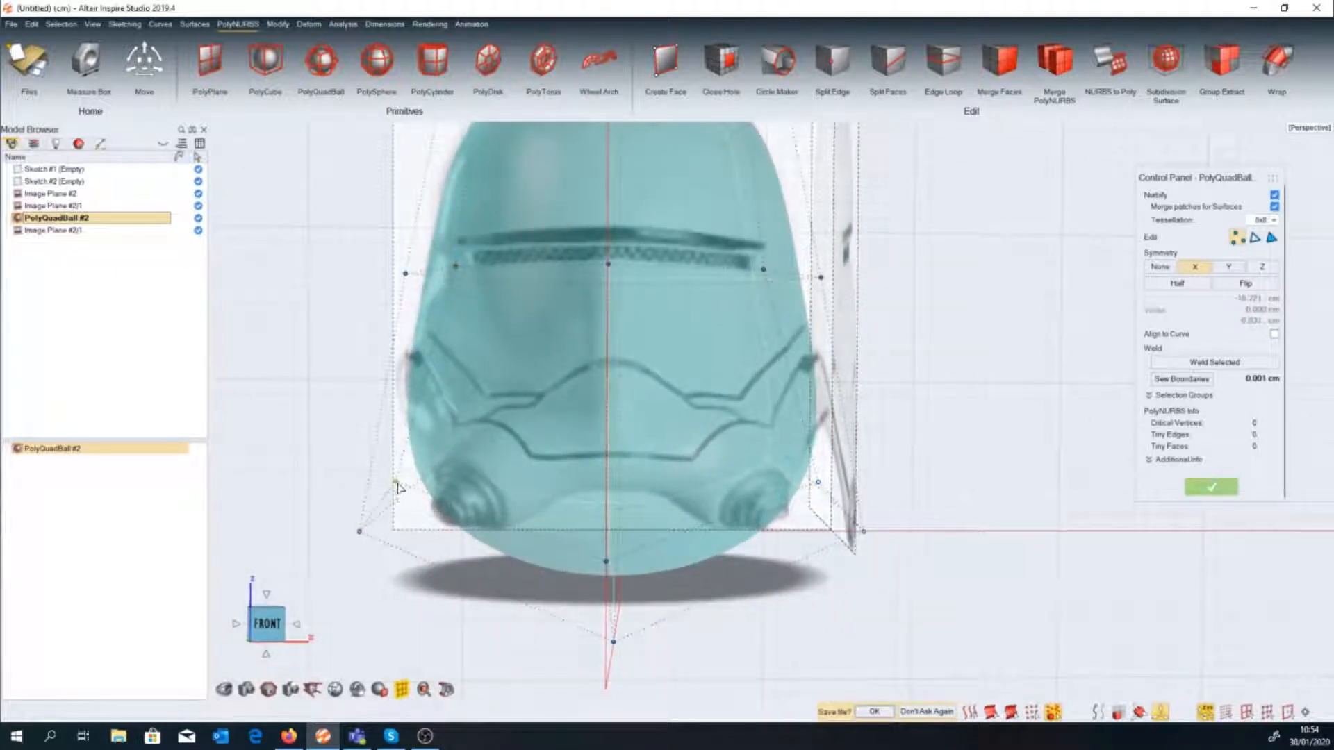
{"action": "left_click_drag", "start_coordinate": [395, 482], "coordinate": [390, 514]}
{"action": "right_click", "coordinate": [341, 422]}
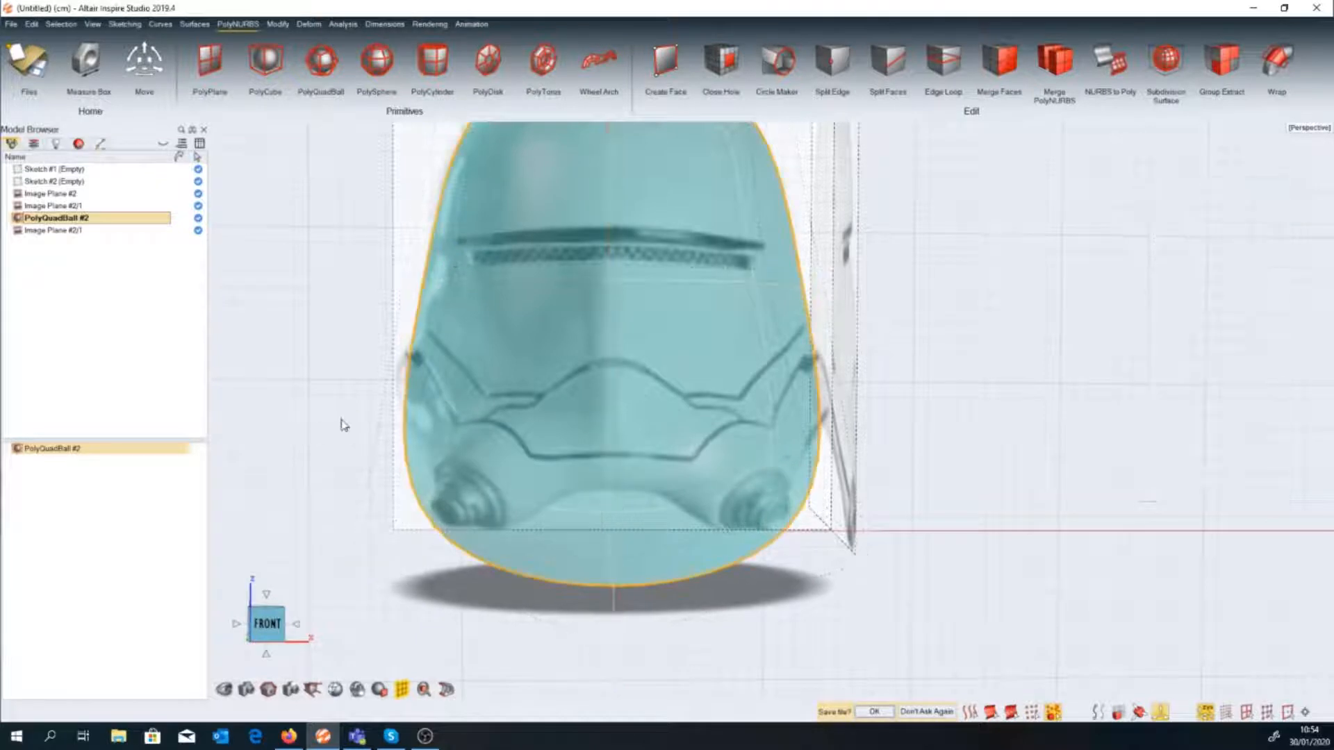
Reopen the PolyQuadBall for editing and add a vertical edge loop close beside its centre line.
{"action": "middle_click_drag", "start_coordinate": [341, 422], "coordinate": [646, 425]}
{"action": "scroll", "coordinate": [350, 472], "scroll_direction": "down", "scroll_amount": 3}
{"action": "double_click", "coordinate": [629, 428]}
{"action": "scroll", "coordinate": [646, 425], "scroll_direction": "up", "scroll_amount": 1}
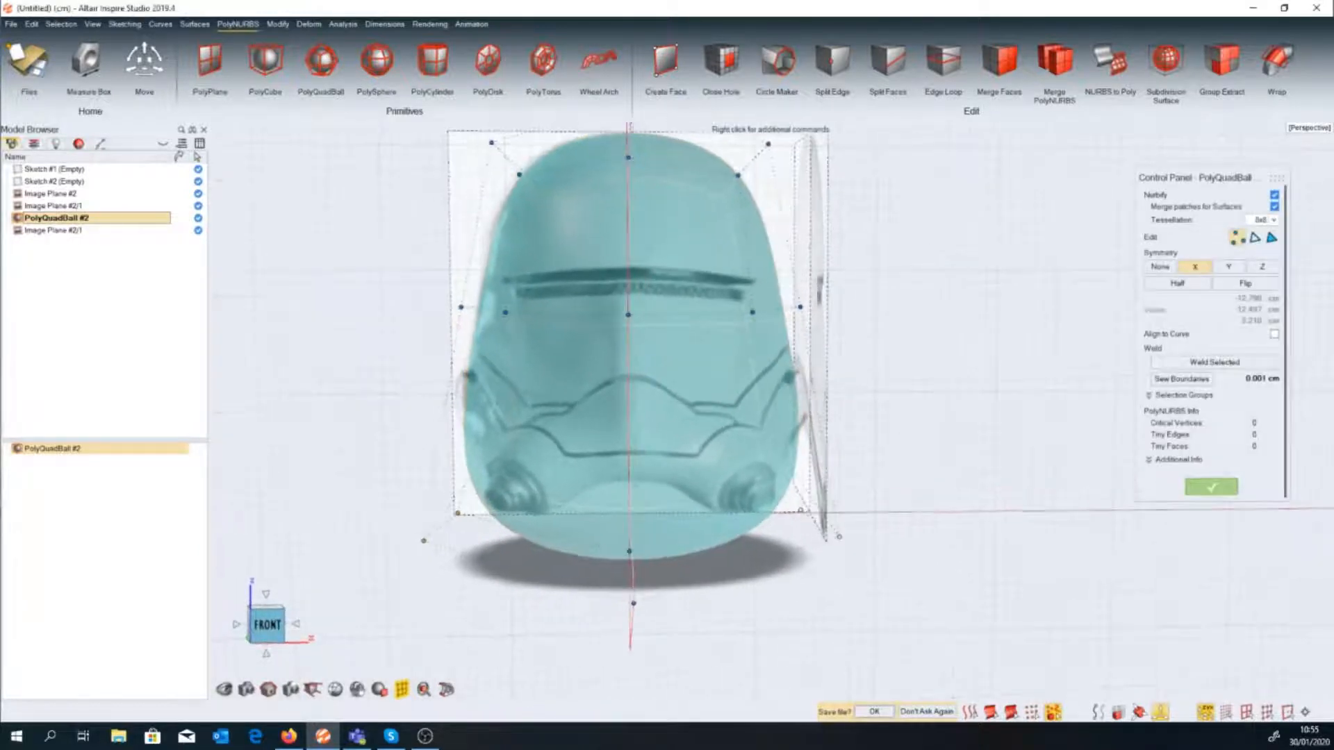
{"action": "right_click_drag", "start_coordinate": [647, 426], "coordinate": [623, 440]}
{"action": "left_click", "coordinate": [961, 62]}
{"action": "left_click", "coordinate": [588, 331]}
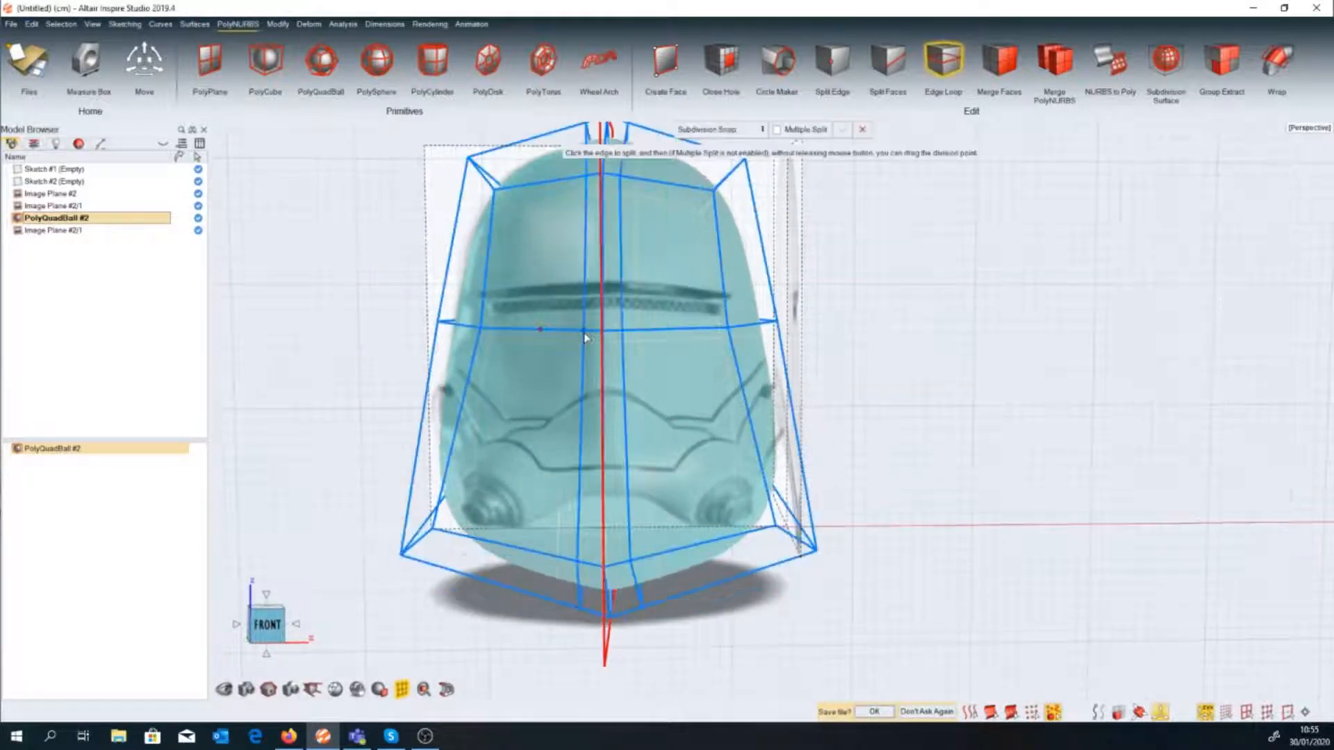
{"action": "middle_click_drag", "start_coordinate": [852, 465], "coordinate": [900, 437]}
{"action": "scroll", "coordinate": [852, 464], "scroll_direction": "down", "scroll_amount": 2}
{"action": "key", "text": "space"}
{"action": "key", "text": "space"}
In the left side view, move the rear upper control points backward, and shift all upper and middle rows towards the helmet's back.
{"action": "right_click_drag", "start_coordinate": [683, 451], "coordinate": [678, 437]}
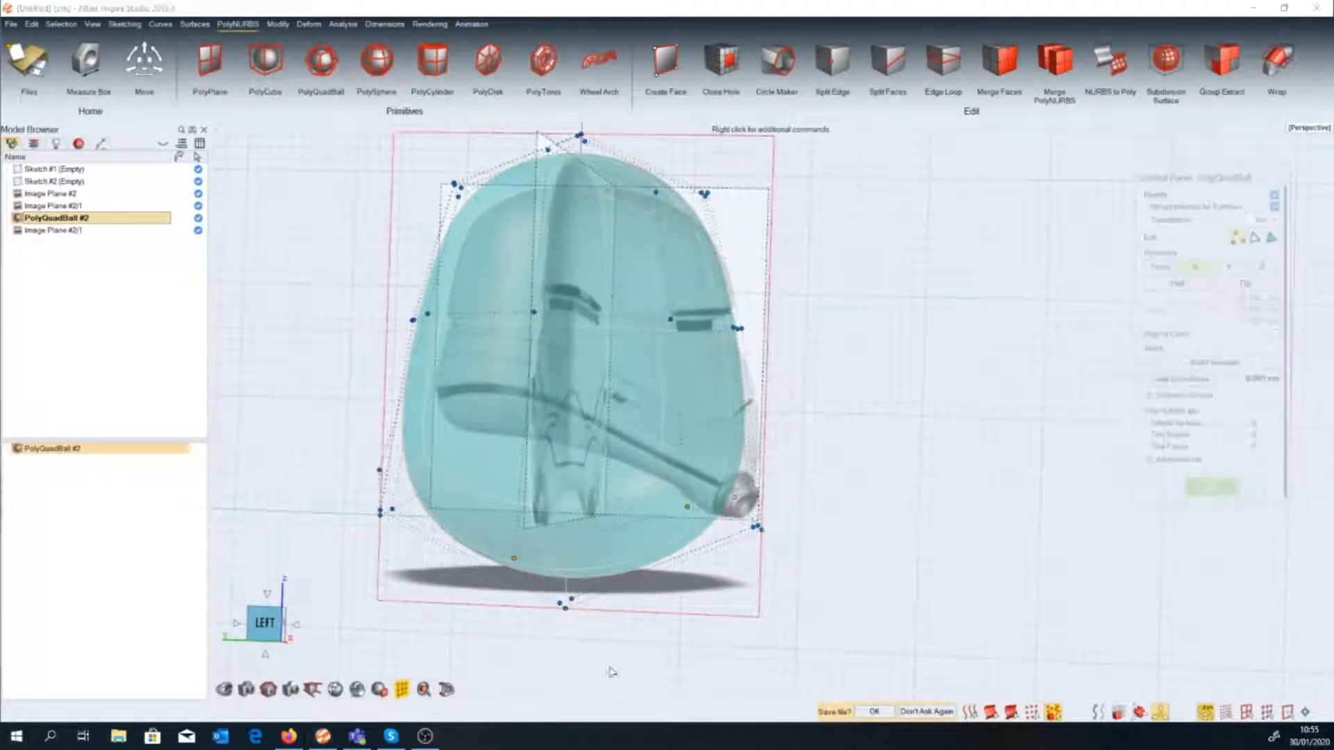
{"action": "left_click", "coordinate": [268, 639]}
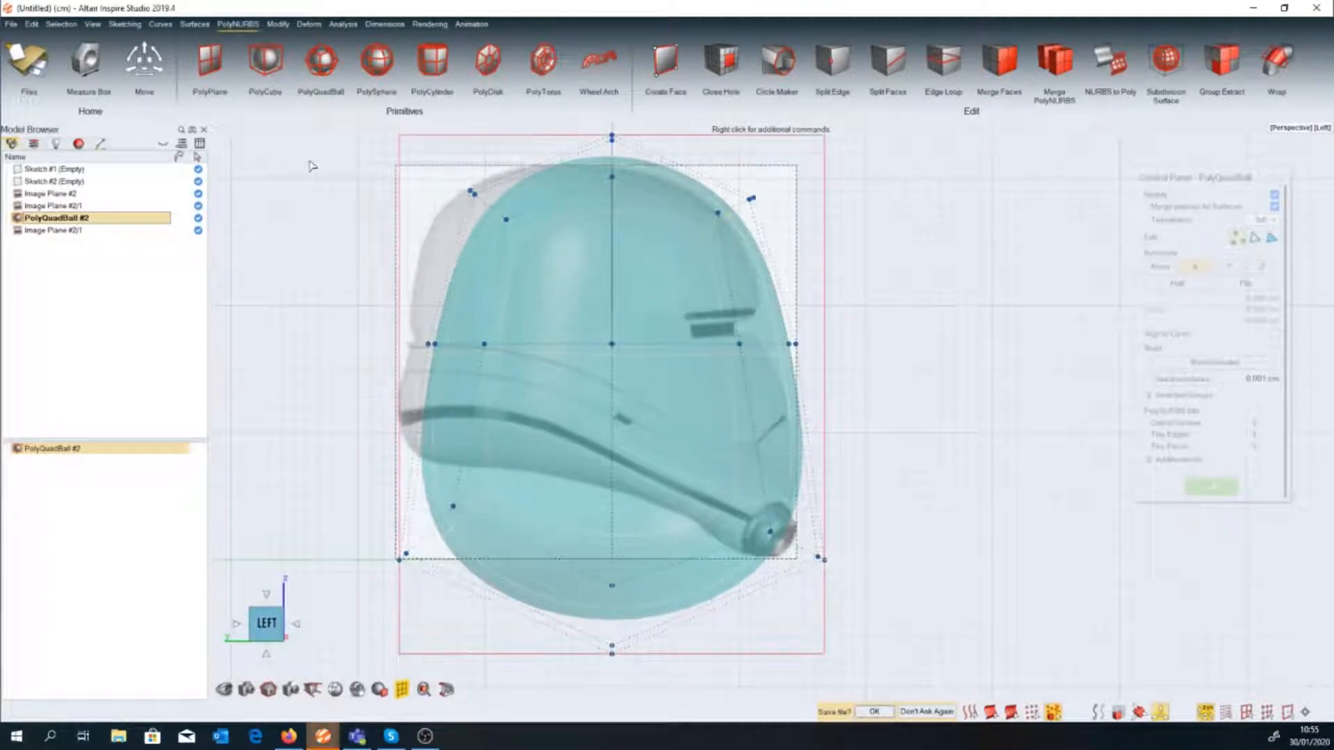
{"action": "left_click_drag", "start_coordinate": [309, 161], "coordinate": [532, 410]}
{"action": "mouse_move", "coordinate": [508, 221]}
{"action": "left_mouse_down"}
{"action": "mouse_move", "coordinate": [473, 217]}
{"action": "mouse_move", "coordinate": [488, 217]}
{"action": "left_mouse_up"}
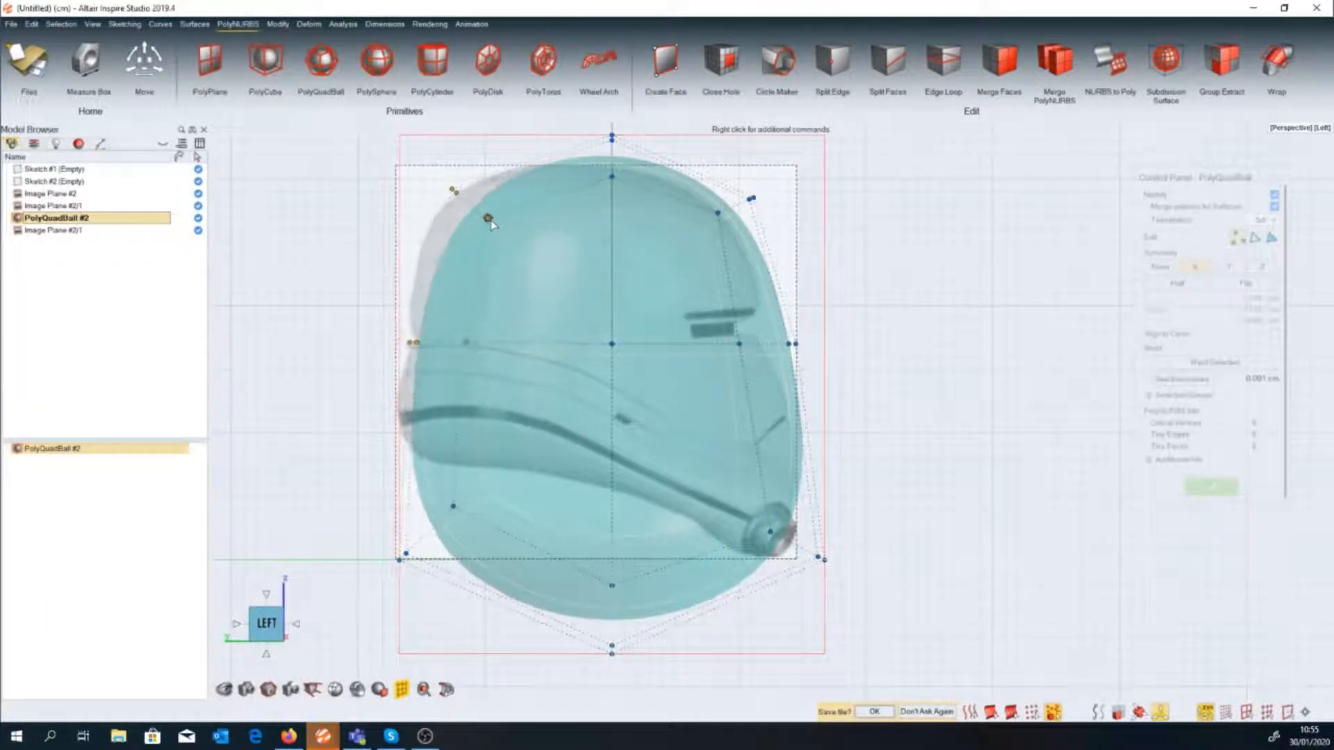
{"action": "right_click_drag", "start_coordinate": [564, 291], "coordinate": [572, 324]}
{"action": "scroll", "coordinate": [571, 323], "scroll_direction": "down", "scroll_amount": 2}
{"action": "left_click_drag", "start_coordinate": [400, 173], "coordinate": [764, 429]}
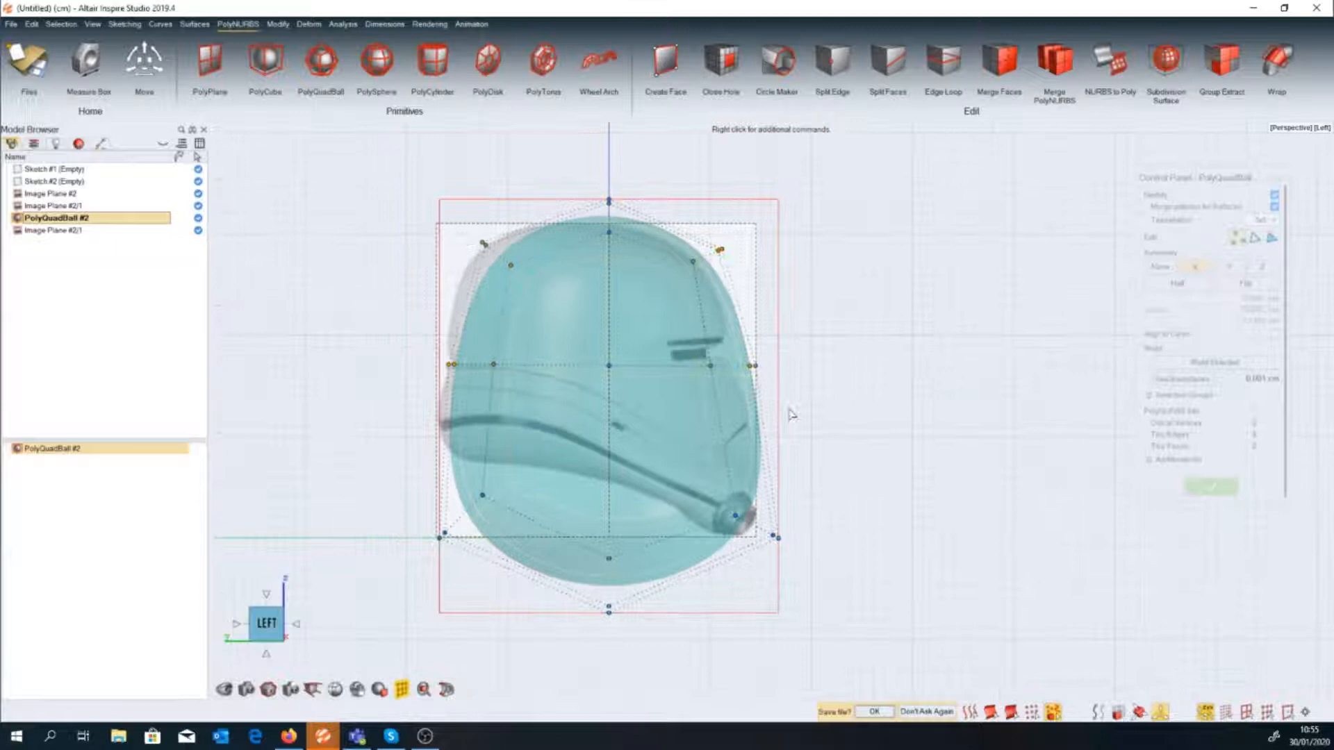
{"action": "left_click_drag", "start_coordinate": [756, 367], "coordinate": [739, 368]}
Fine-tune the front upper, rear upper and crown control points to match the helmet's side profile.
{"action": "left_click", "coordinate": [699, 254]}
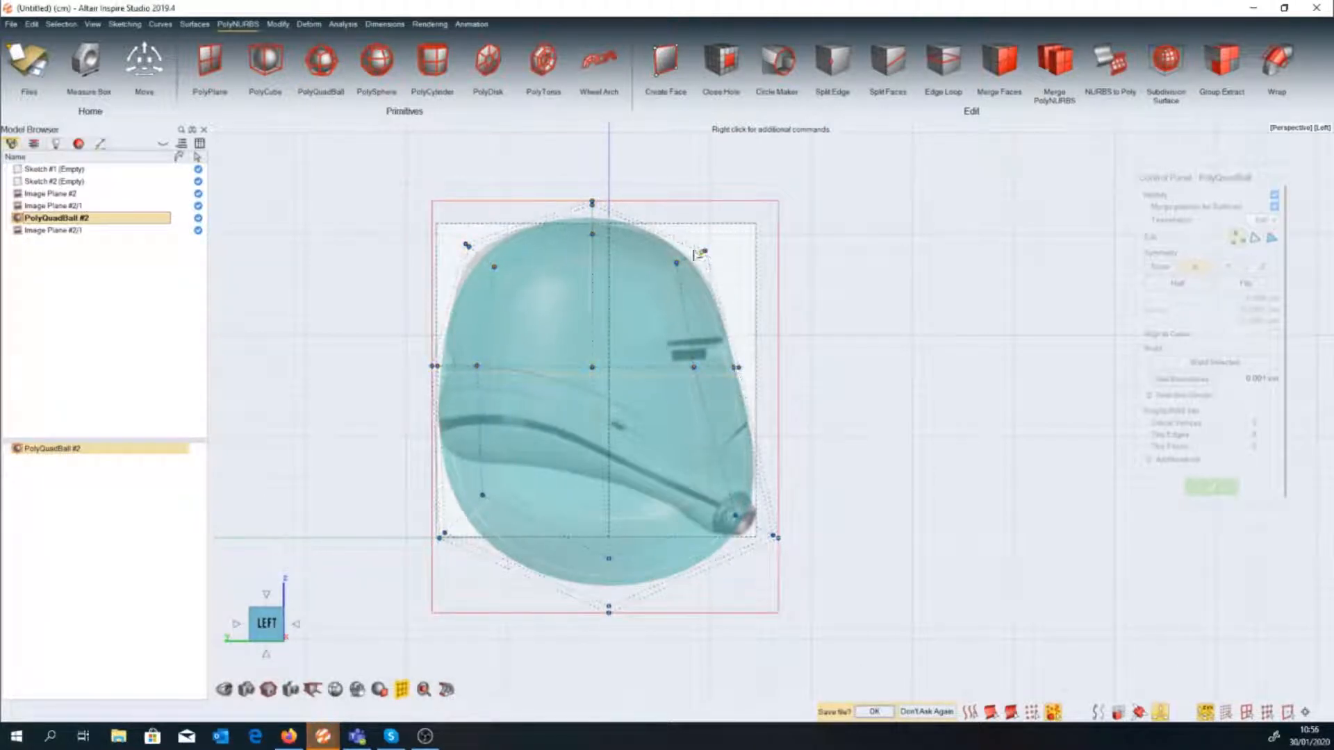
{"action": "left_click_drag", "start_coordinate": [646, 224], "coordinate": [728, 303]}
{"action": "left_click_drag", "start_coordinate": [703, 252], "coordinate": [715, 262]}
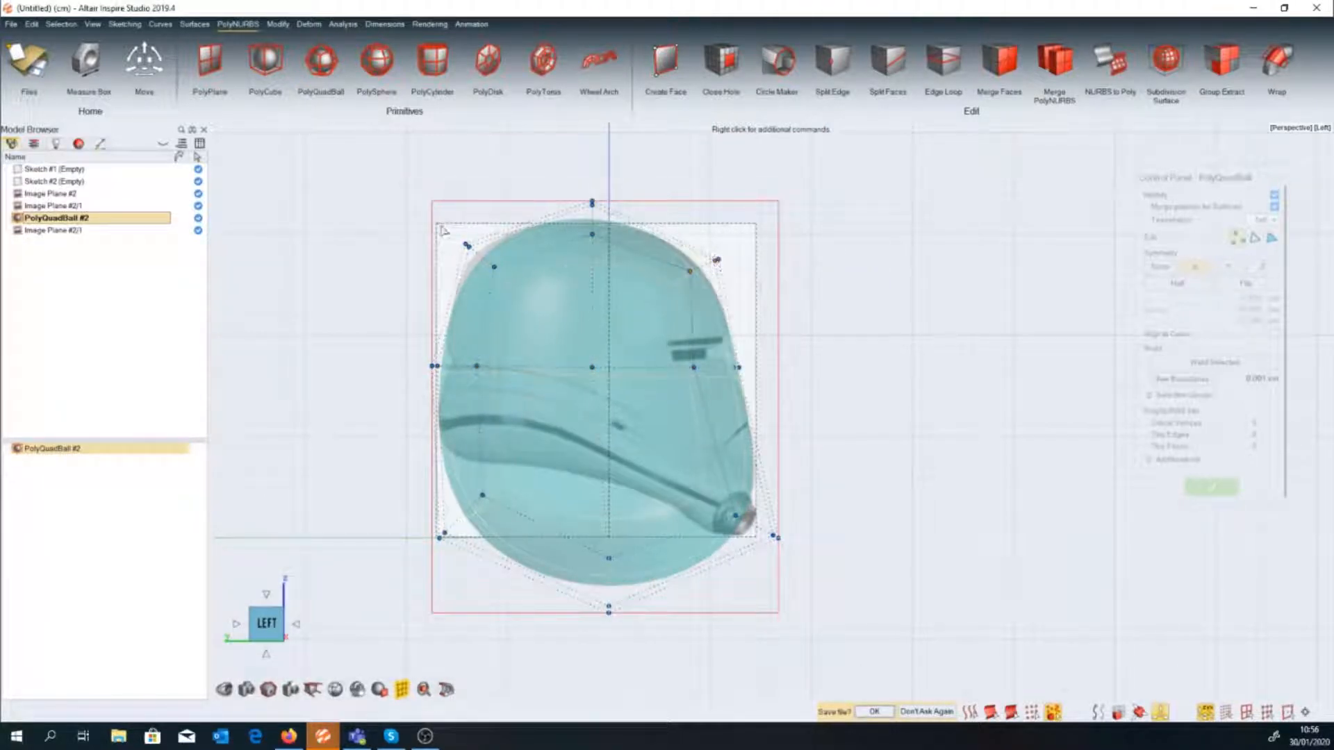
{"action": "left_click_drag", "start_coordinate": [441, 229], "coordinate": [506, 292]}
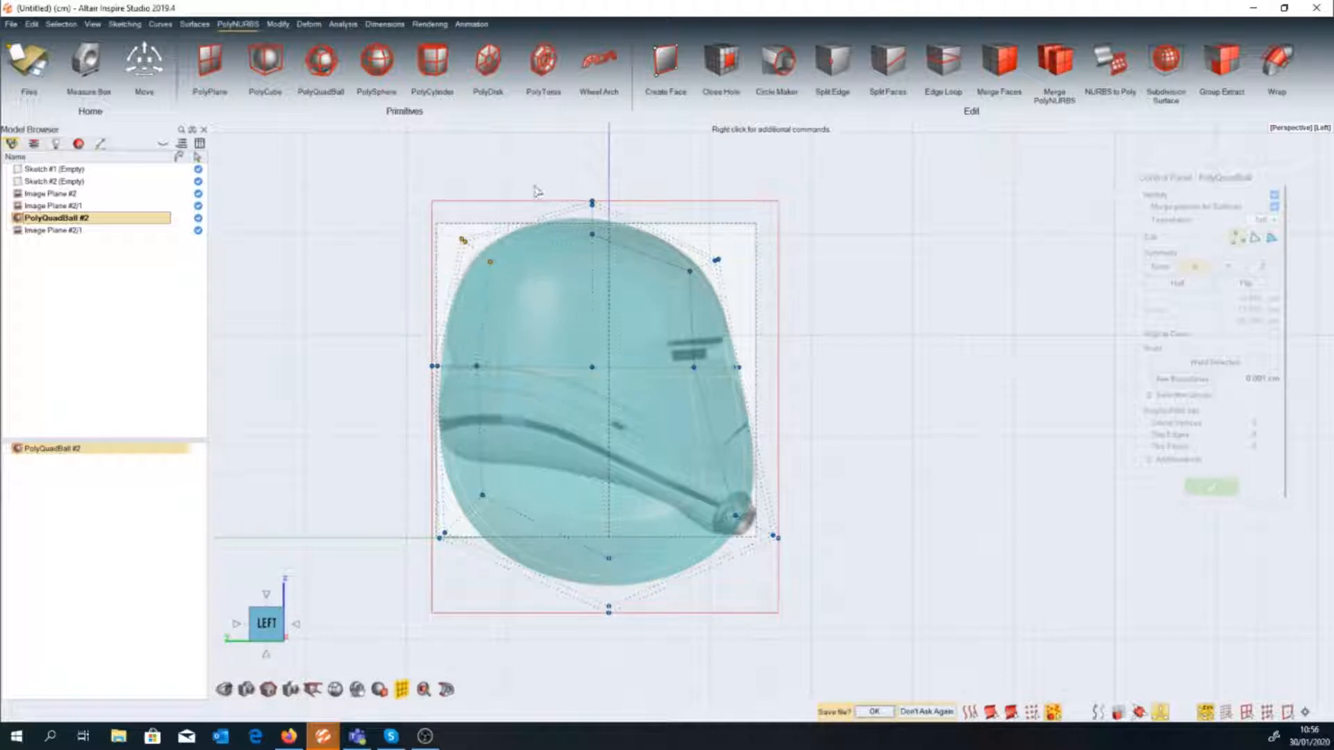
{"action": "left_click_drag", "start_coordinate": [599, 206], "coordinate": [601, 213]}
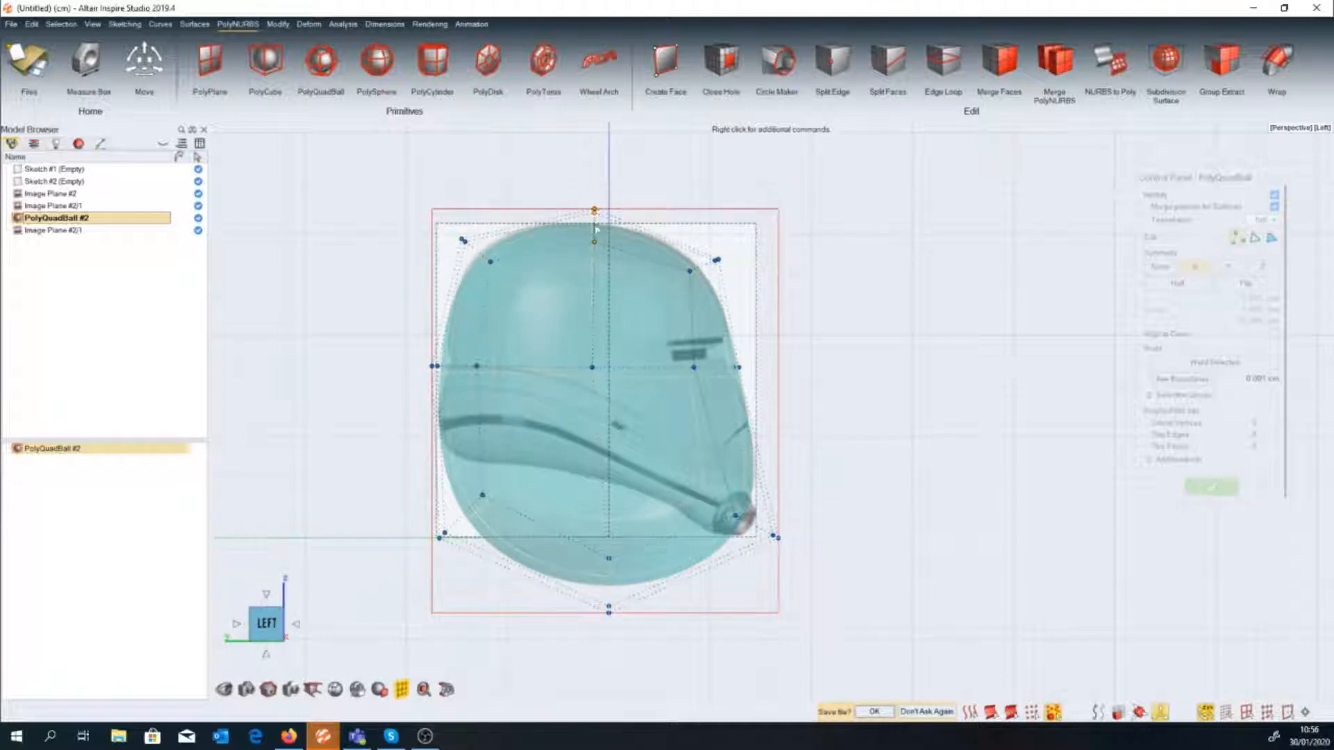
Raise the bottom centre and rear control points to the helmet's lower rim, and pull the rear middle points slightly forward.
{"action": "left_click_drag", "start_coordinate": [555, 553], "coordinate": [555, 551]}
{"action": "left_click_drag", "start_coordinate": [610, 622], "coordinate": [605, 467]}
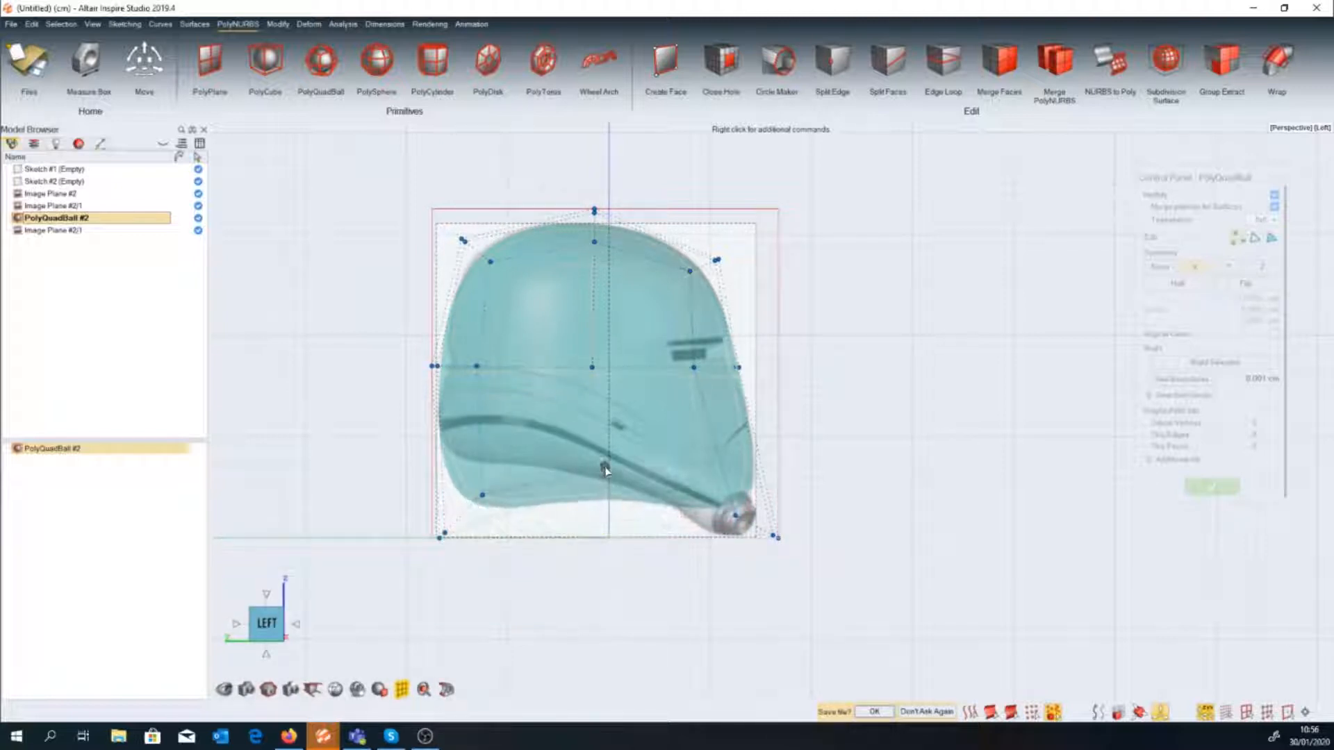
{"action": "left_click_drag", "start_coordinate": [541, 606], "coordinate": [387, 490]}
{"action": "left_click_drag", "start_coordinate": [440, 535], "coordinate": [432, 484]}
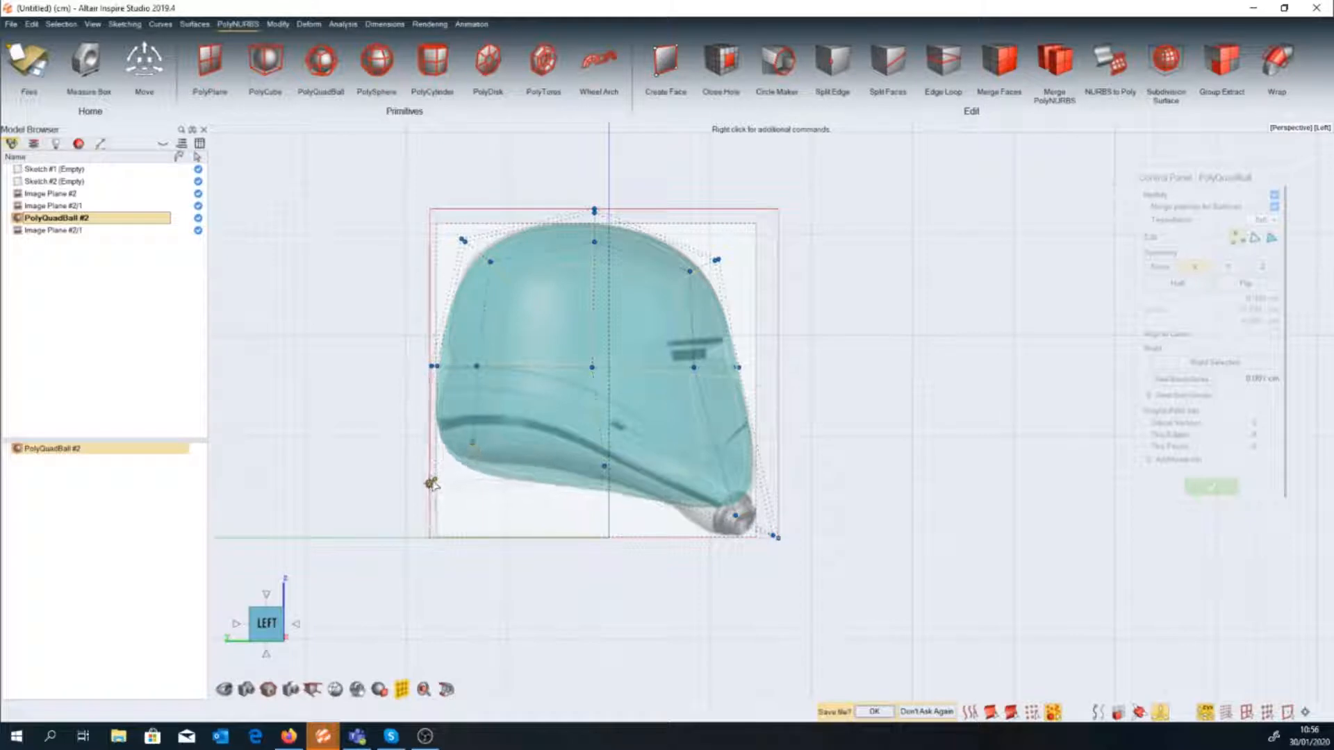
{"action": "left_click_drag", "start_coordinate": [434, 366], "coordinate": [450, 370]}
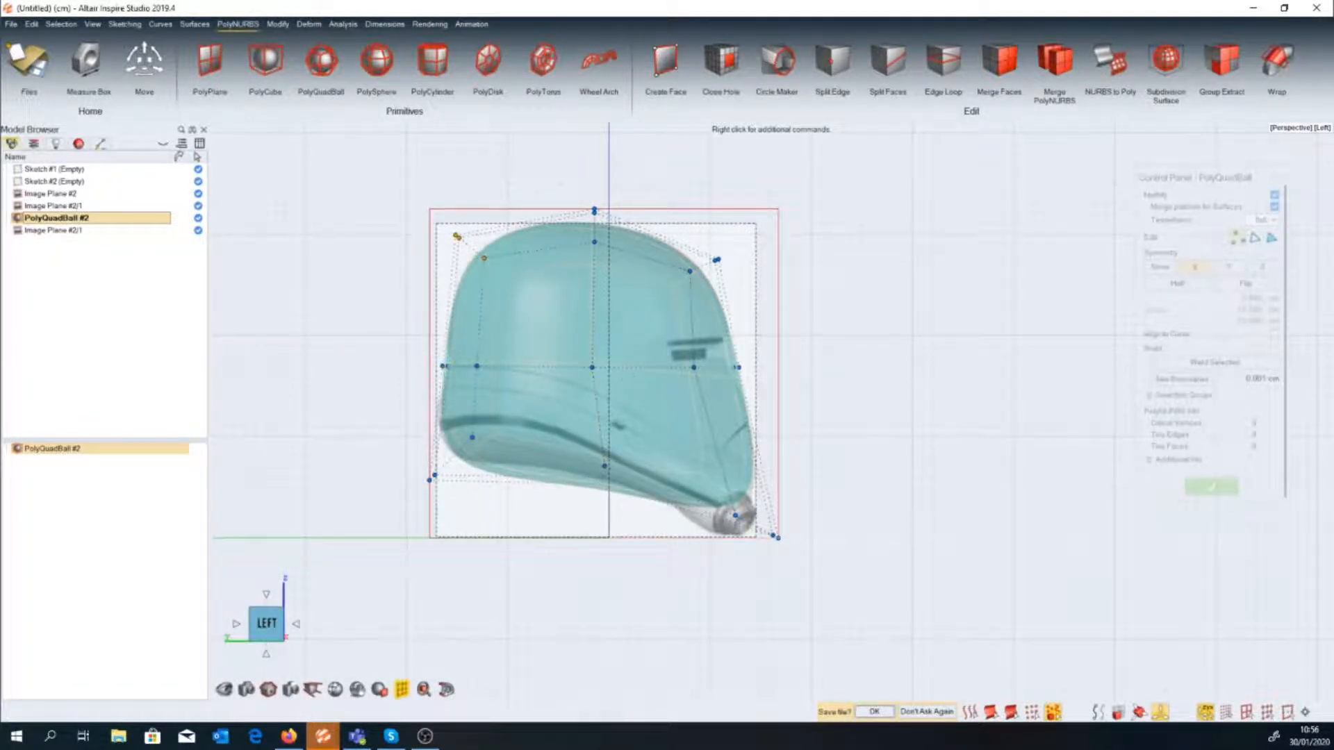
Add vertical edge loops through the ball's front and rear halves, and fit the lower control points to the helmet's rim.
{"action": "left_click", "coordinate": [943, 61]}
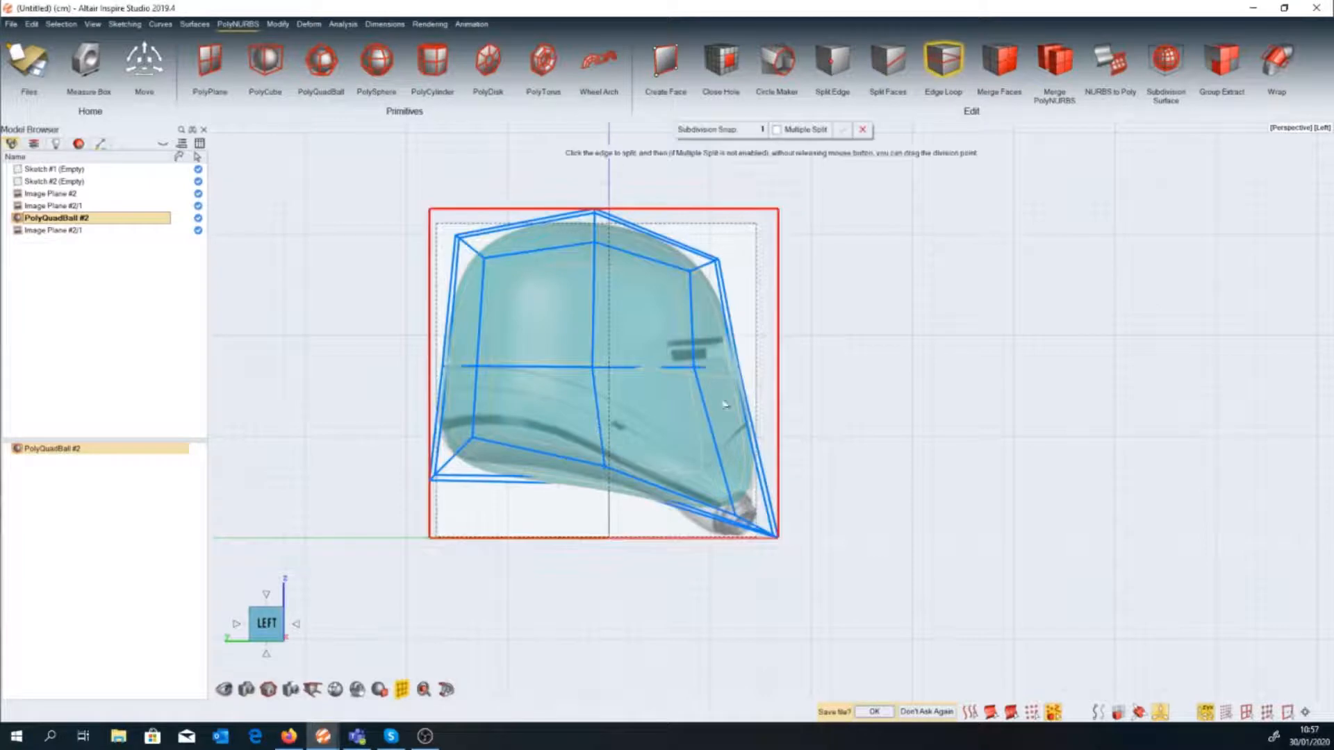
{"action": "left_click", "coordinate": [633, 260]}
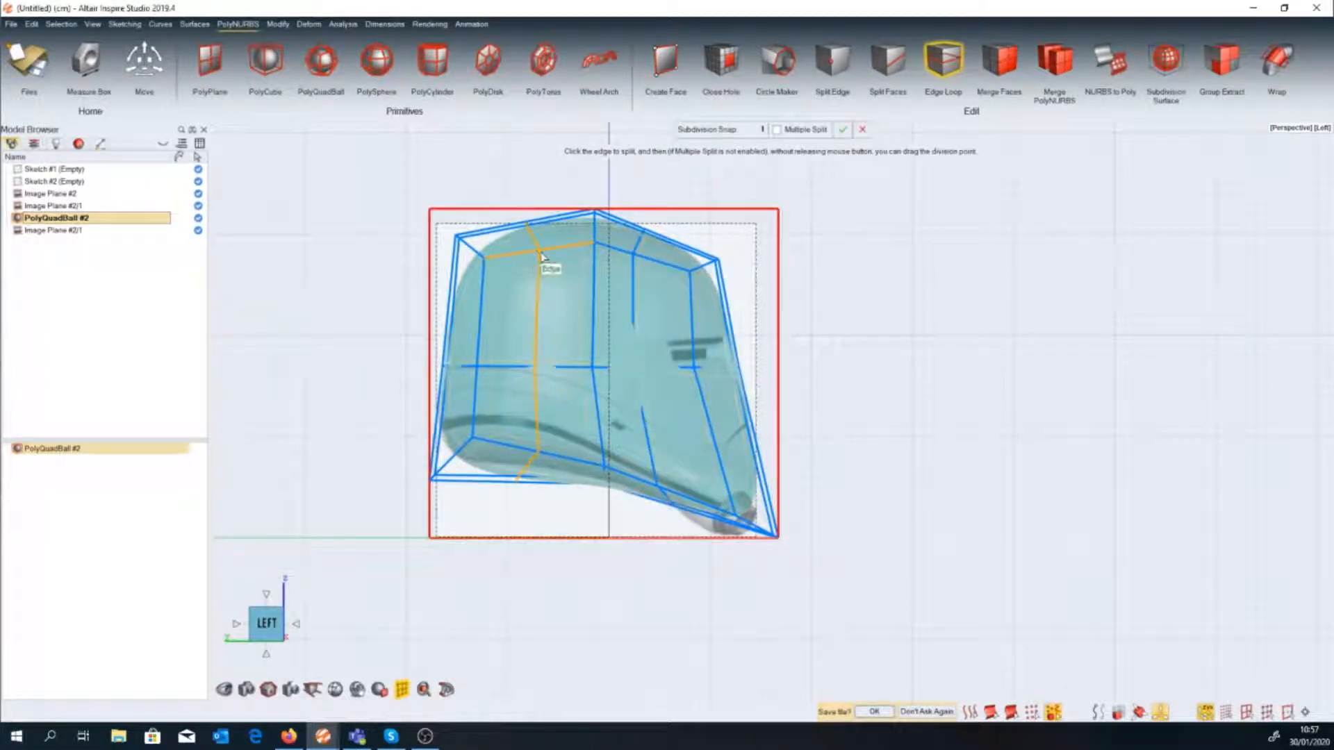
{"action": "left_click", "coordinate": [542, 257]}
{"action": "key", "text": "space"}
{"action": "scroll", "coordinate": [512, 517], "scroll_direction": "up", "scroll_amount": 2}
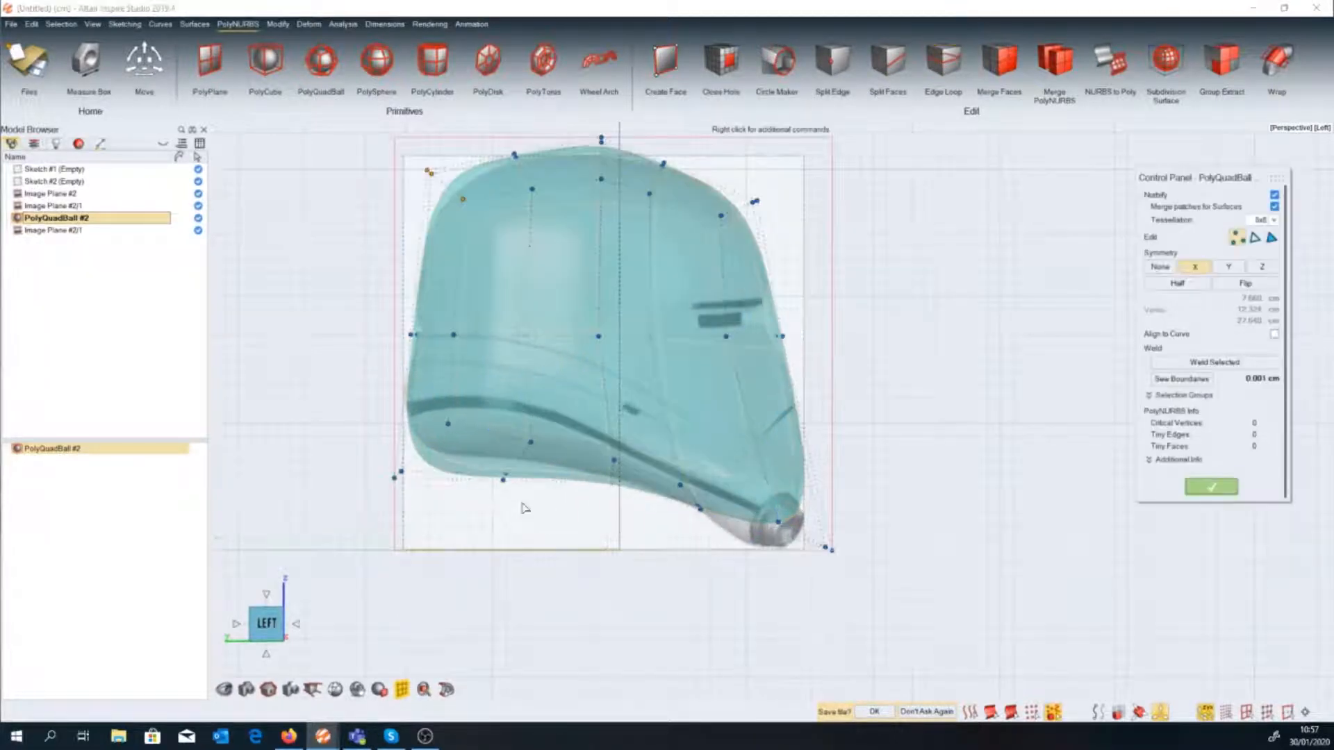
{"action": "left_click_drag", "start_coordinate": [533, 441], "coordinate": [531, 425]}
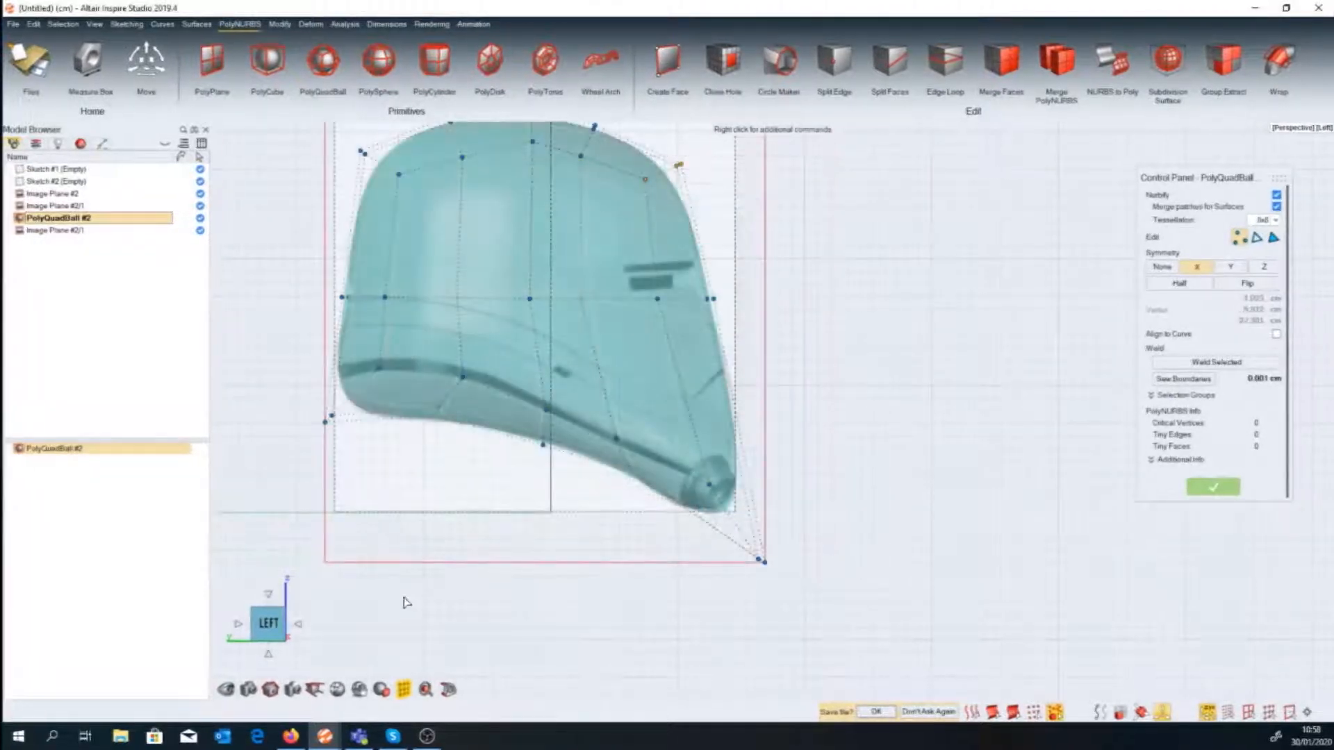
In the front view, spread the crown control points beside the centre line outward.
{"action": "middle_click_drag", "start_coordinate": [408, 603], "coordinate": [407, 606]}
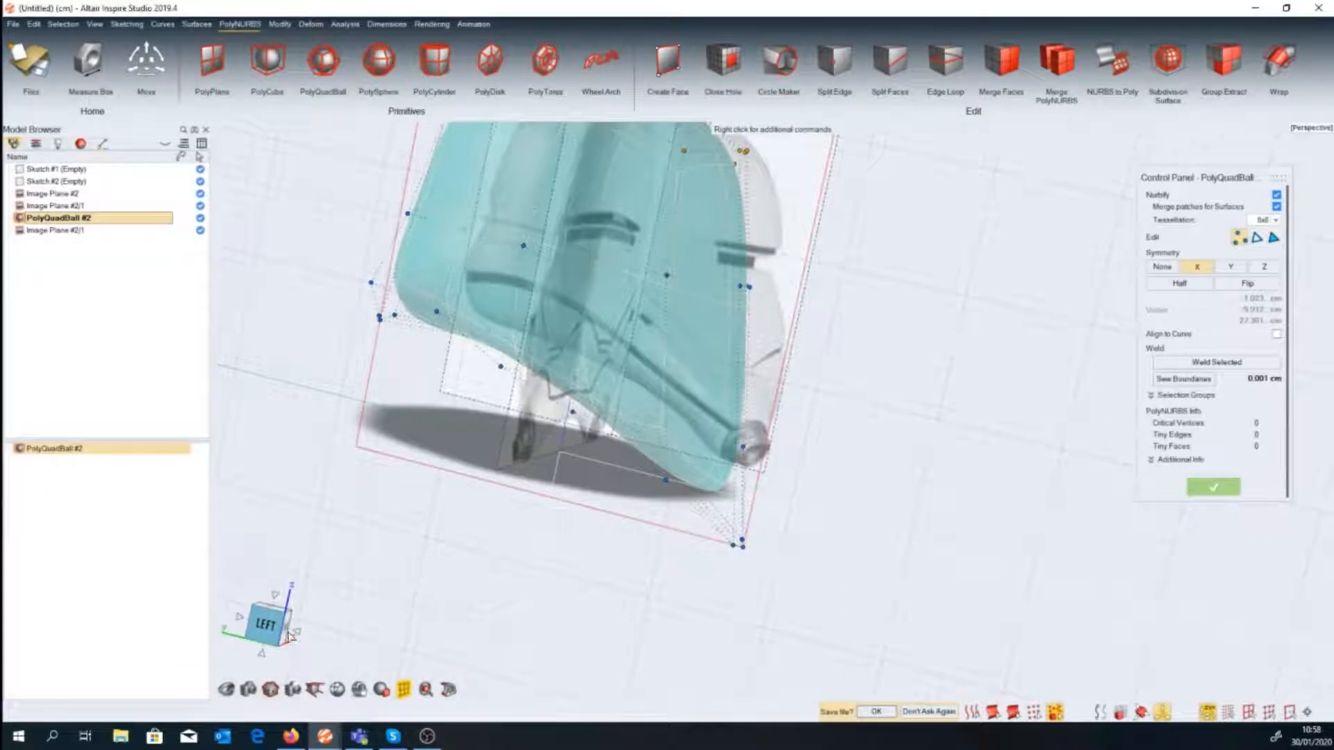
{"action": "middle_click_drag", "start_coordinate": [509, 461], "coordinate": [501, 464]}
{"action": "middle_click_drag", "start_coordinate": [918, 410], "coordinate": [880, 417]}
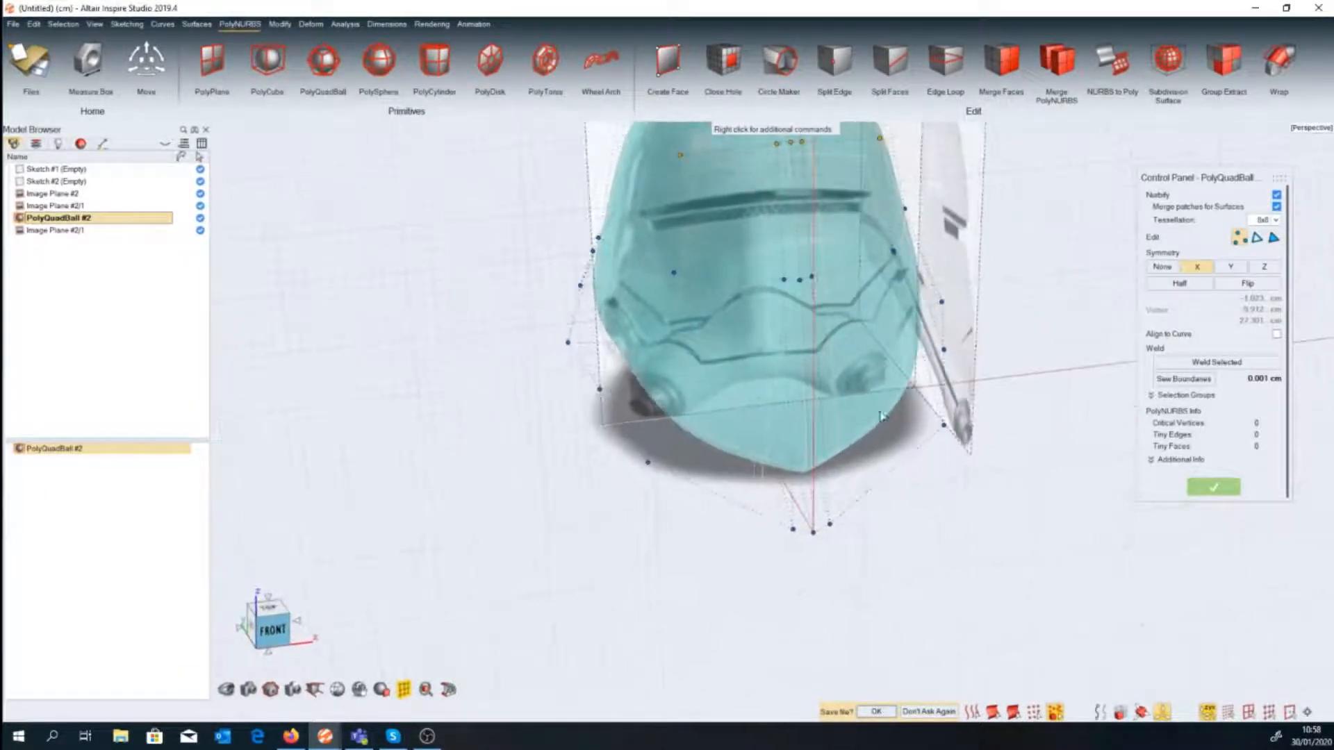
{"action": "left_click", "coordinate": [277, 632]}
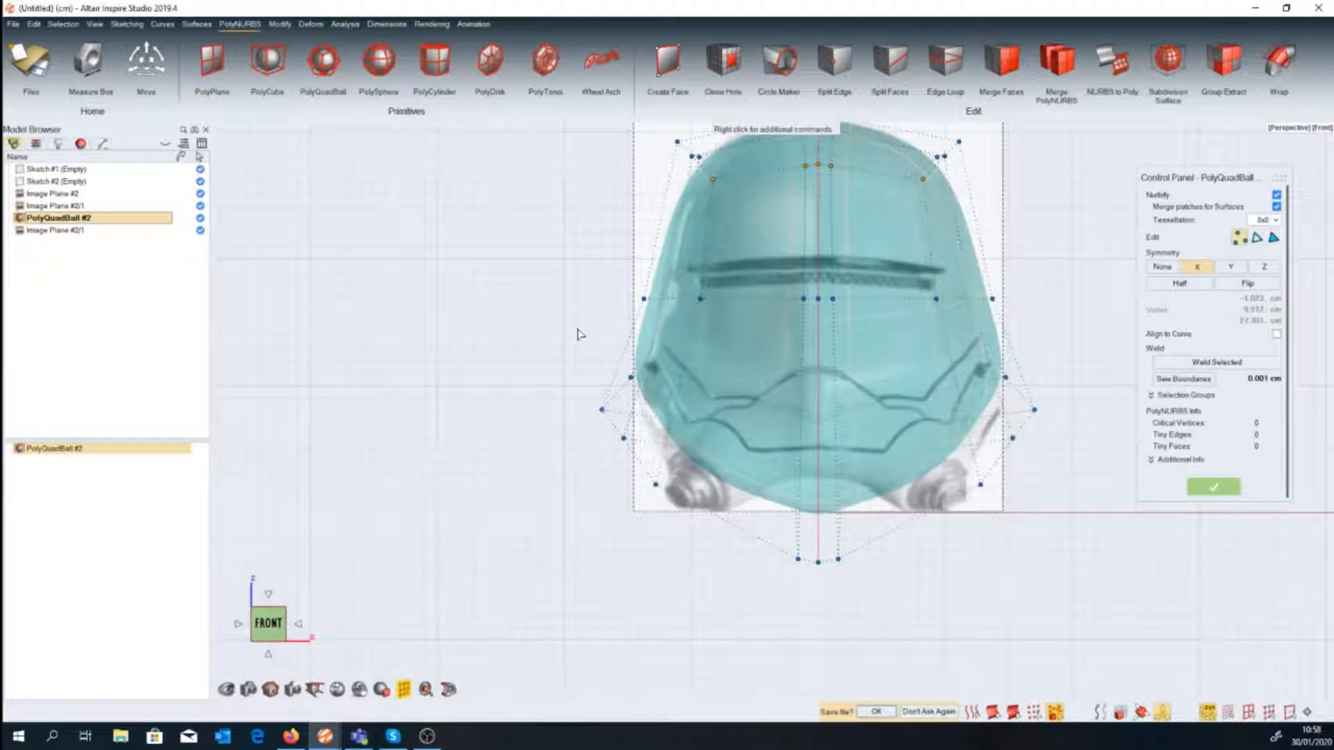
{"action": "right_click_drag", "start_coordinate": [726, 126], "coordinate": [673, 181]}
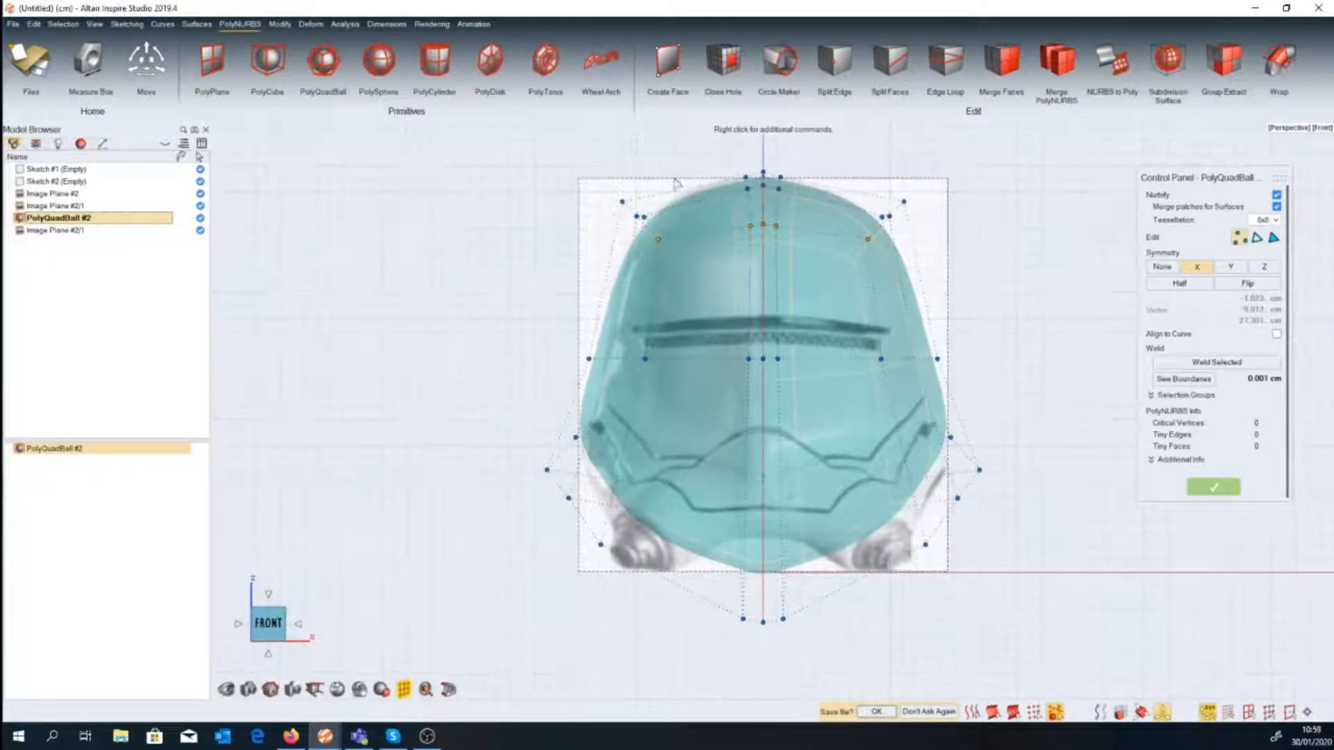
{"action": "mouse_move", "coordinate": [719, 171]}
{"action": "left_mouse_down"}
{"action": "mouse_move", "coordinate": [755, 238]}
{"action": "mouse_move", "coordinate": [717, 196]}
{"action": "left_mouse_up"}
Spread the inner bottom control points outward and lower the outer ones to cover the helmet's base and both jaw discs.
{"action": "right_click_drag", "start_coordinate": [737, 549], "coordinate": [752, 473]}
{"action": "left_click_drag", "start_coordinate": [756, 544], "coordinate": [670, 532]}
{"action": "left_click_drag", "start_coordinate": [615, 469], "coordinate": [612, 527]}
{"action": "left_click_drag", "start_coordinate": [583, 423], "coordinate": [569, 513]}
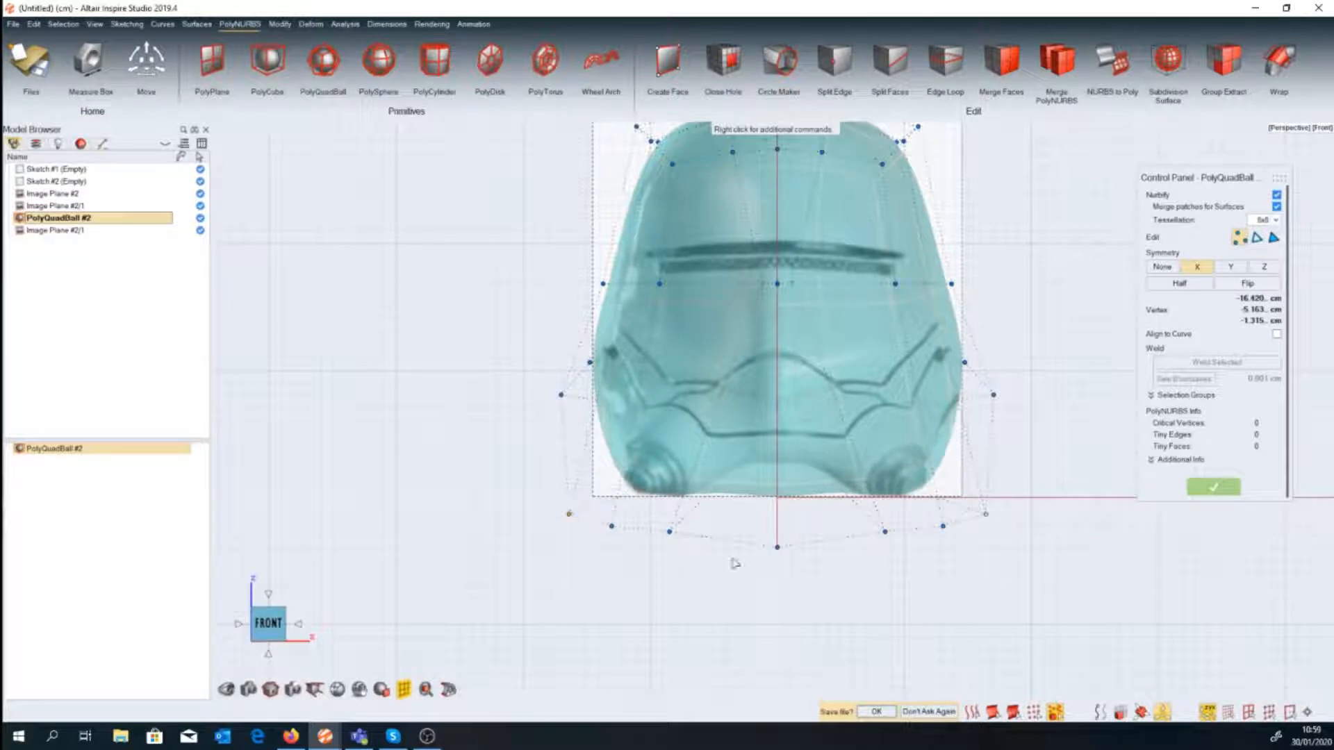
Add horizontal edge loops around the PolyQuadBall at the visor, just below it, across the cheeks and at the jaw.
{"action": "left_click", "coordinate": [959, 72]}
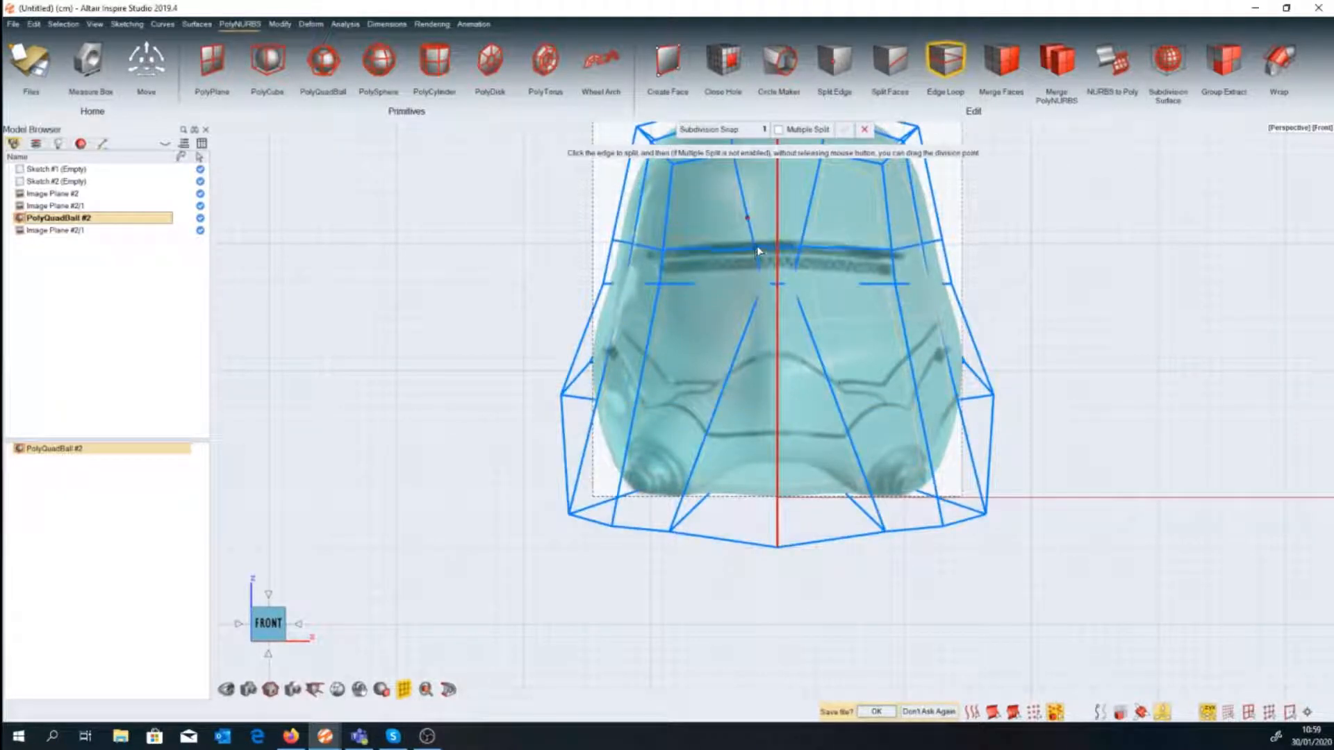
{"action": "left_click_drag", "start_coordinate": [659, 329], "coordinate": [655, 319]}
{"action": "left_click_drag", "start_coordinate": [640, 380], "coordinate": [639, 384]}
{"action": "left_click", "coordinate": [585, 451]}
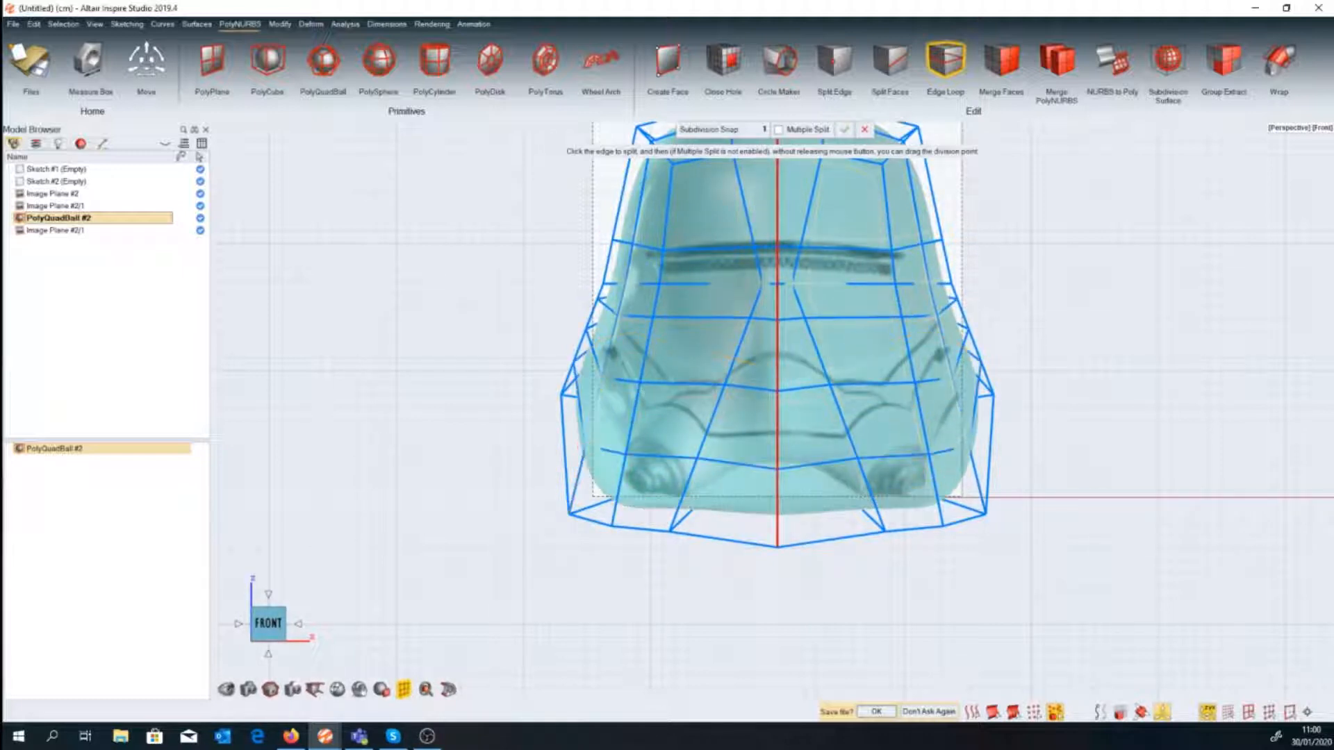
{"action": "right_click", "coordinate": [597, 455]}
In the left side view, reposition the new loops' front and cheek control points to follow the helmet's face and chin.
{"action": "middle_click_drag", "start_coordinate": [667, 507], "coordinate": [876, 518]}
{"action": "left_click", "coordinate": [268, 623]}
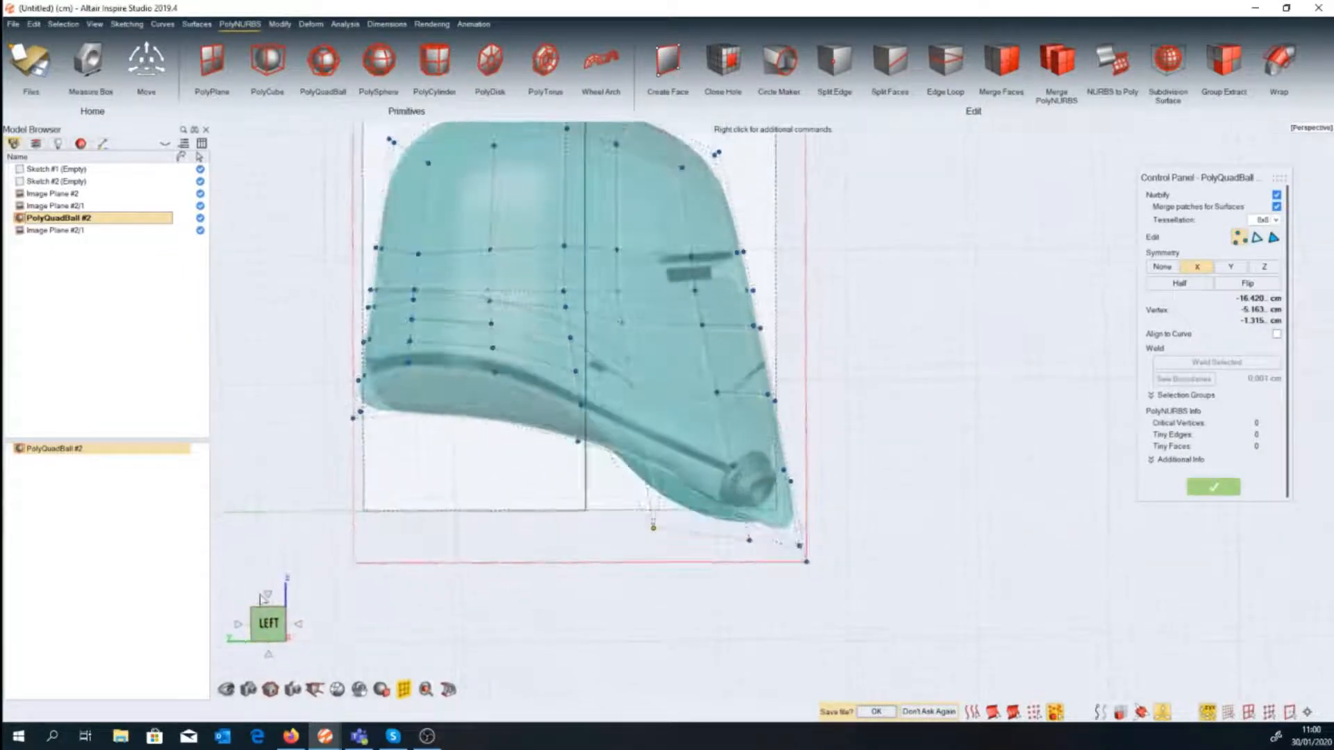
{"action": "scroll", "coordinate": [812, 320], "scroll_direction": "up", "scroll_amount": 2}
{"action": "right_click_drag", "start_coordinate": [813, 319], "coordinate": [853, 364]}
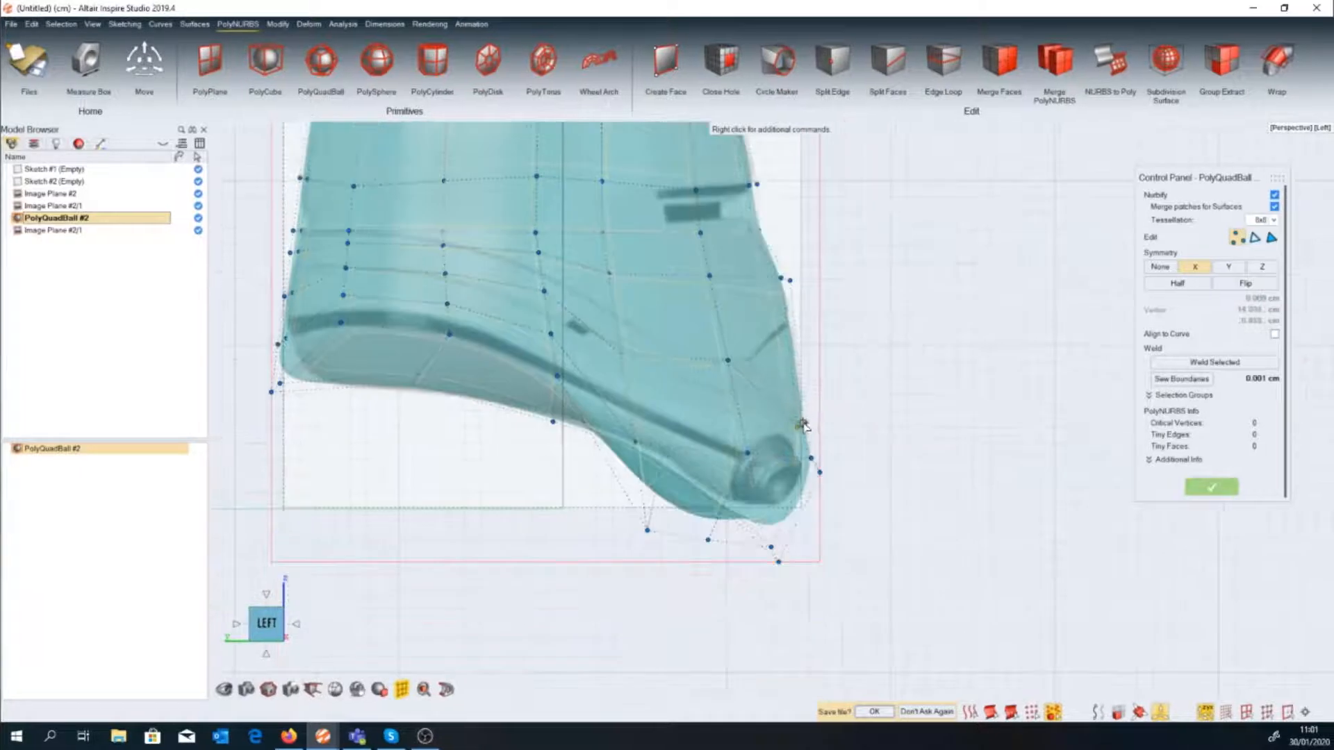
{"action": "left_click_drag", "start_coordinate": [723, 364], "coordinate": [723, 397]}
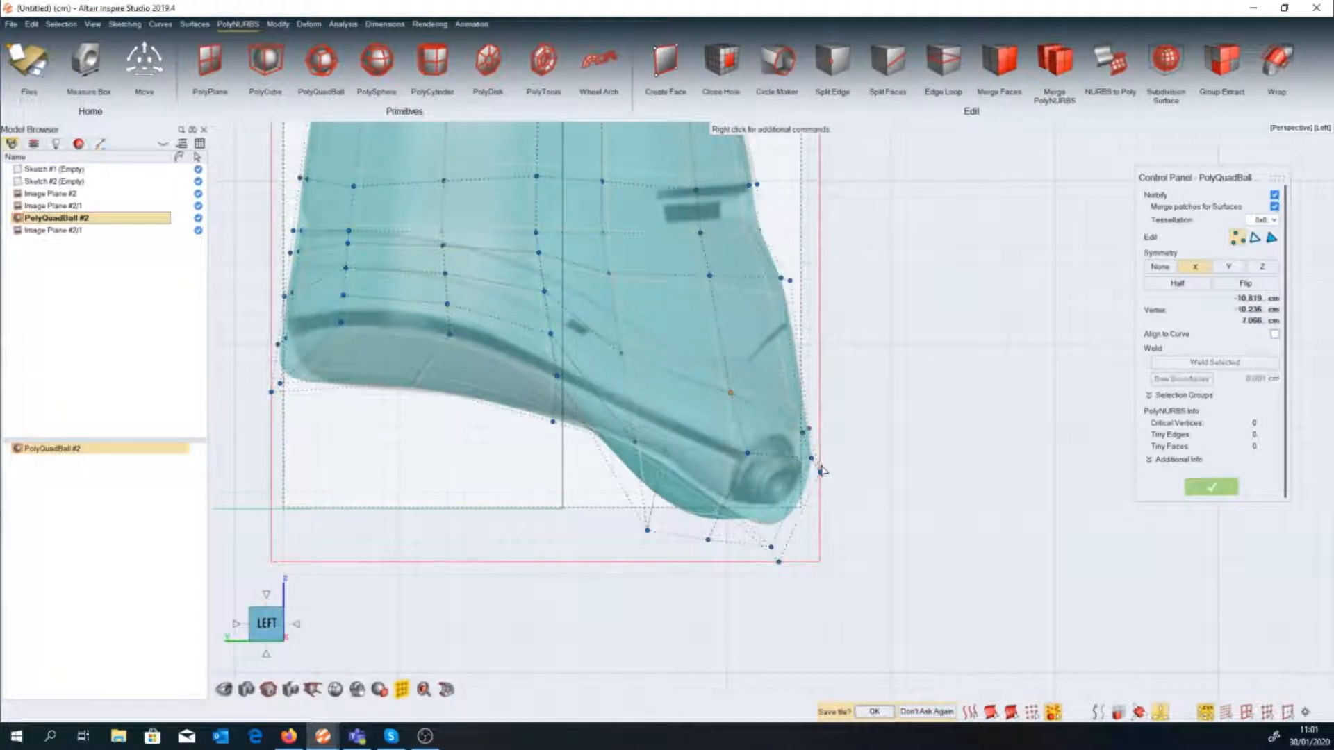
{"action": "left_click", "coordinate": [805, 429]}
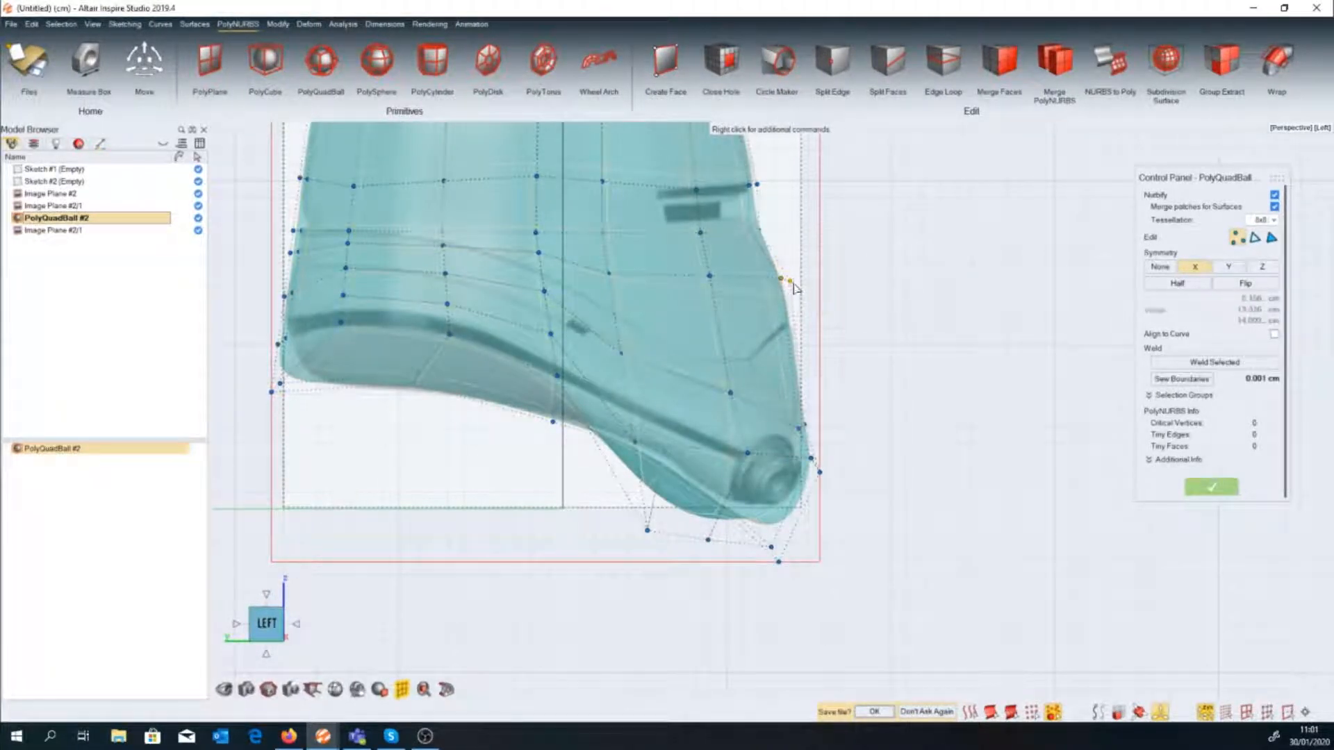
{"action": "left_click_drag", "start_coordinate": [795, 287], "coordinate": [792, 302]}
{"action": "left_click", "coordinate": [709, 277]}
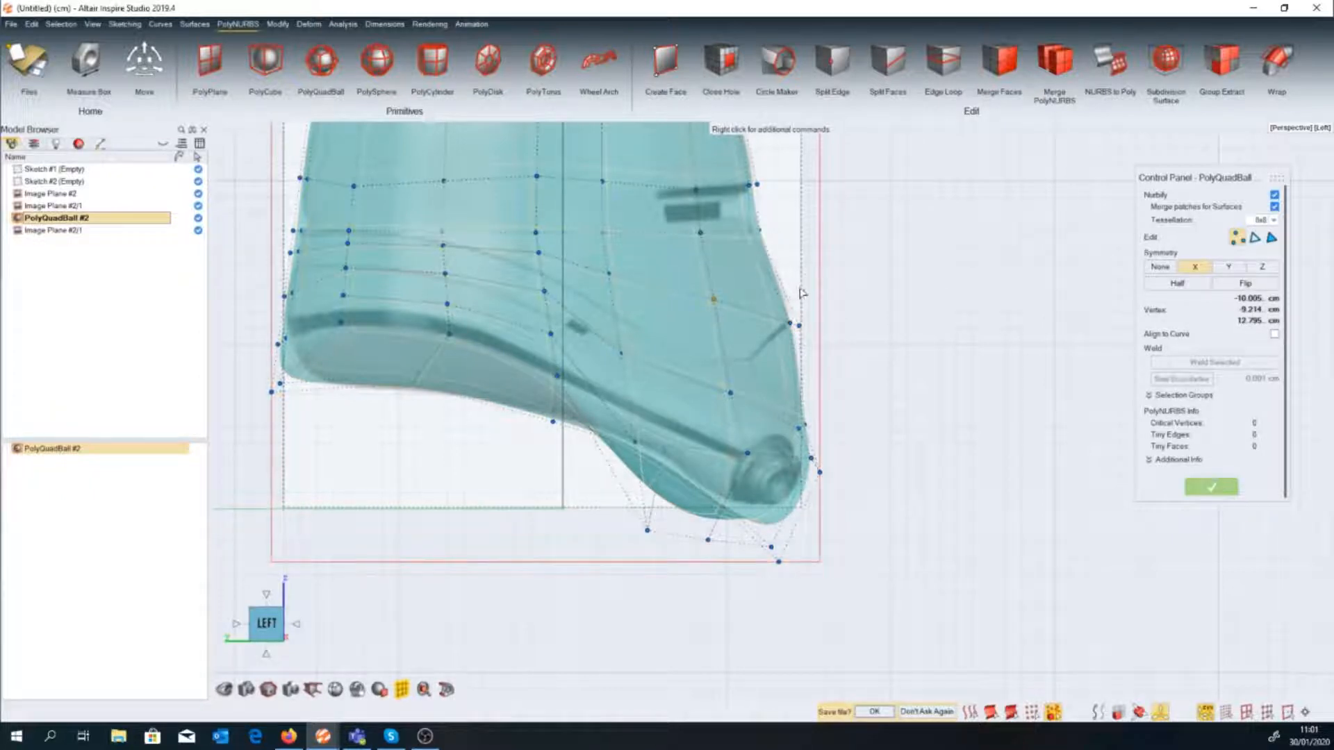
Align the visor-level row's control points in the side view and pull the rear points below it slightly forward.
{"action": "right_click_drag", "start_coordinate": [849, 290], "coordinate": [863, 402]}
{"action": "left_click_drag", "start_coordinate": [710, 301], "coordinate": [710, 294]}
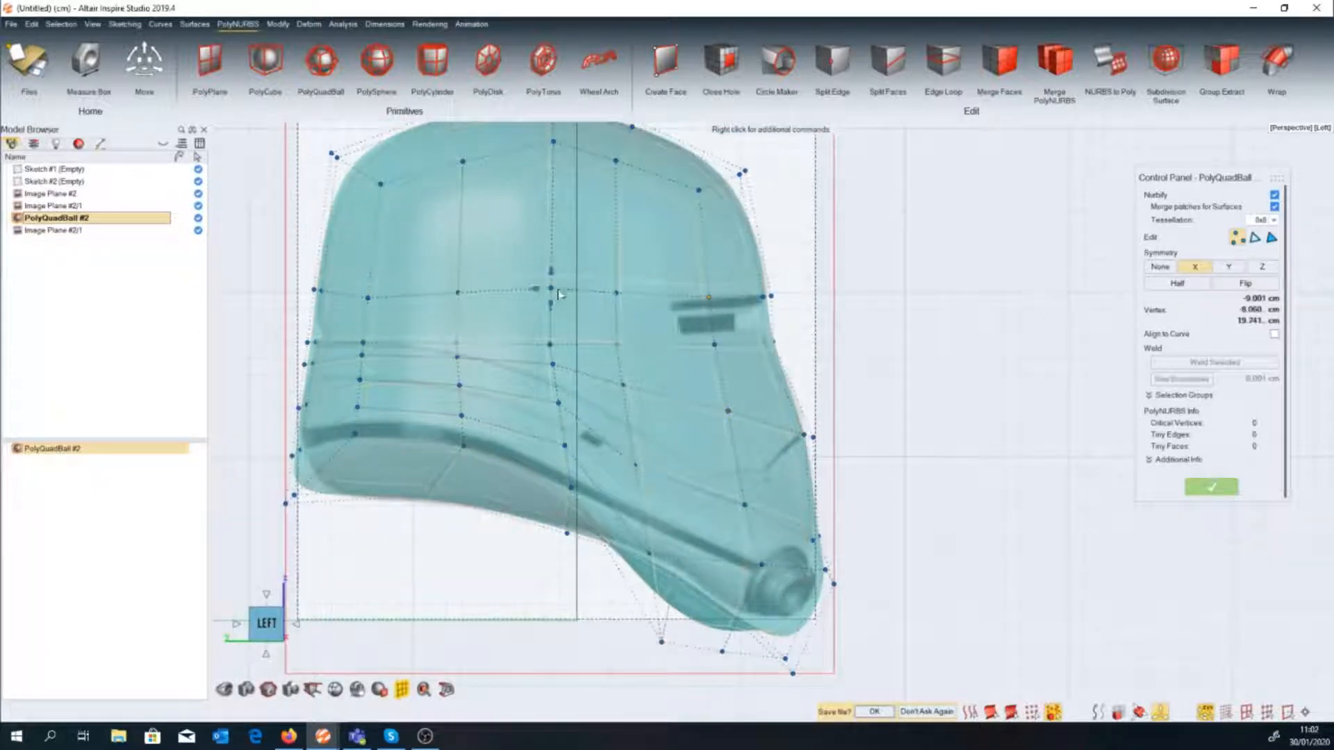
{"action": "left_click_drag", "start_coordinate": [551, 287], "coordinate": [548, 296]}
{"action": "right_click_drag", "start_coordinate": [799, 324], "coordinate": [1018, 350]}
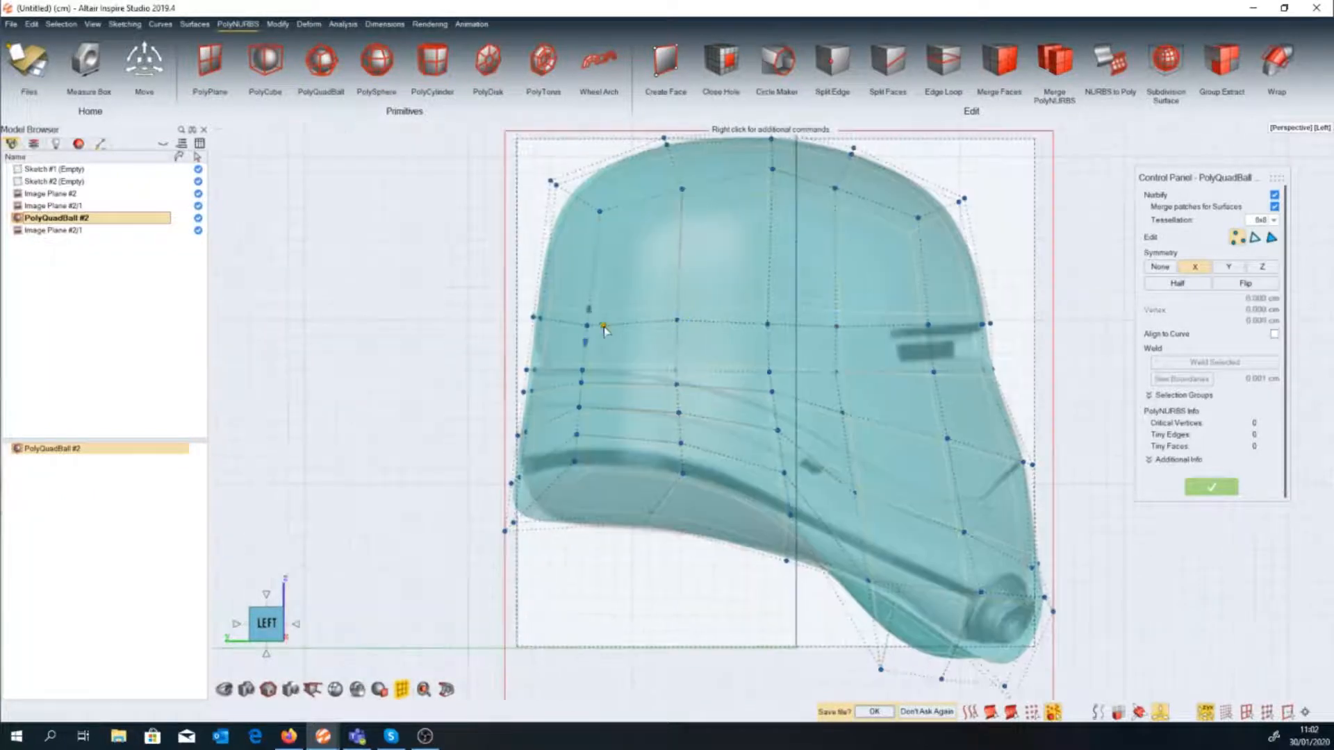
{"action": "left_click", "coordinate": [587, 323]}
{"action": "left_click", "coordinate": [532, 371]}
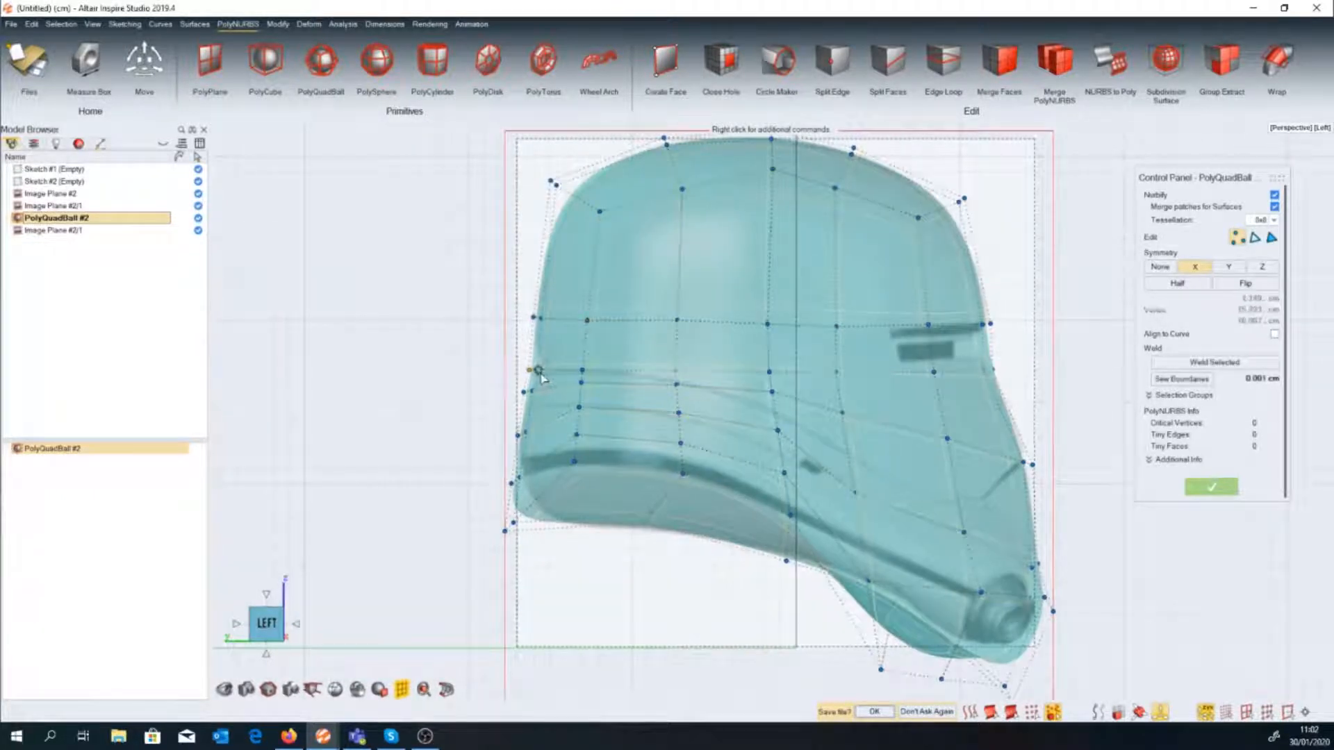
{"action": "right_click_drag", "start_coordinate": [547, 374], "coordinate": [726, 461]}
{"action": "middle_click_drag", "start_coordinate": [727, 461], "coordinate": [724, 368]}
{"action": "right_click_drag", "start_coordinate": [724, 368], "coordinate": [750, 446]}
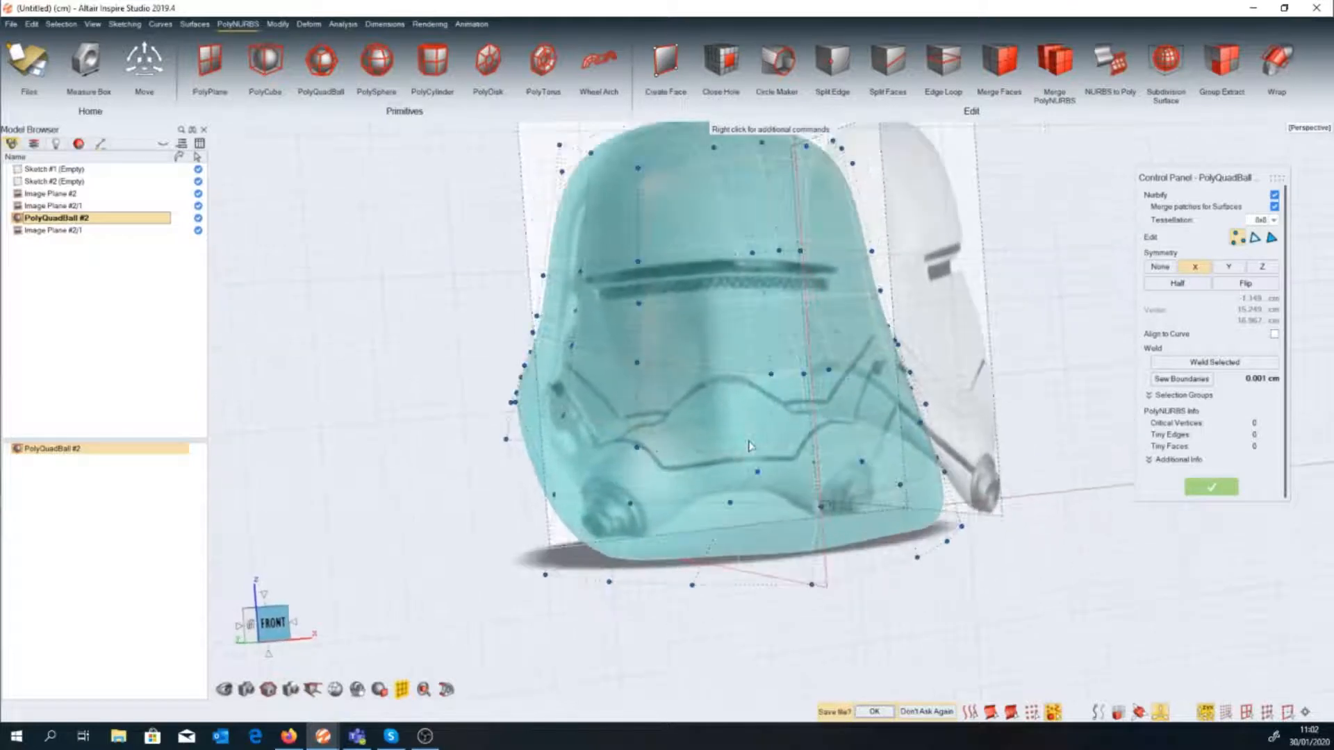
Pull the lower front control points down and outward, and lower the outer jaw-side point toward the helmet's base.
{"action": "scroll", "coordinate": [735, 489], "scroll_direction": "up", "scroll_amount": 2}
{"action": "left_click", "coordinate": [736, 492]}
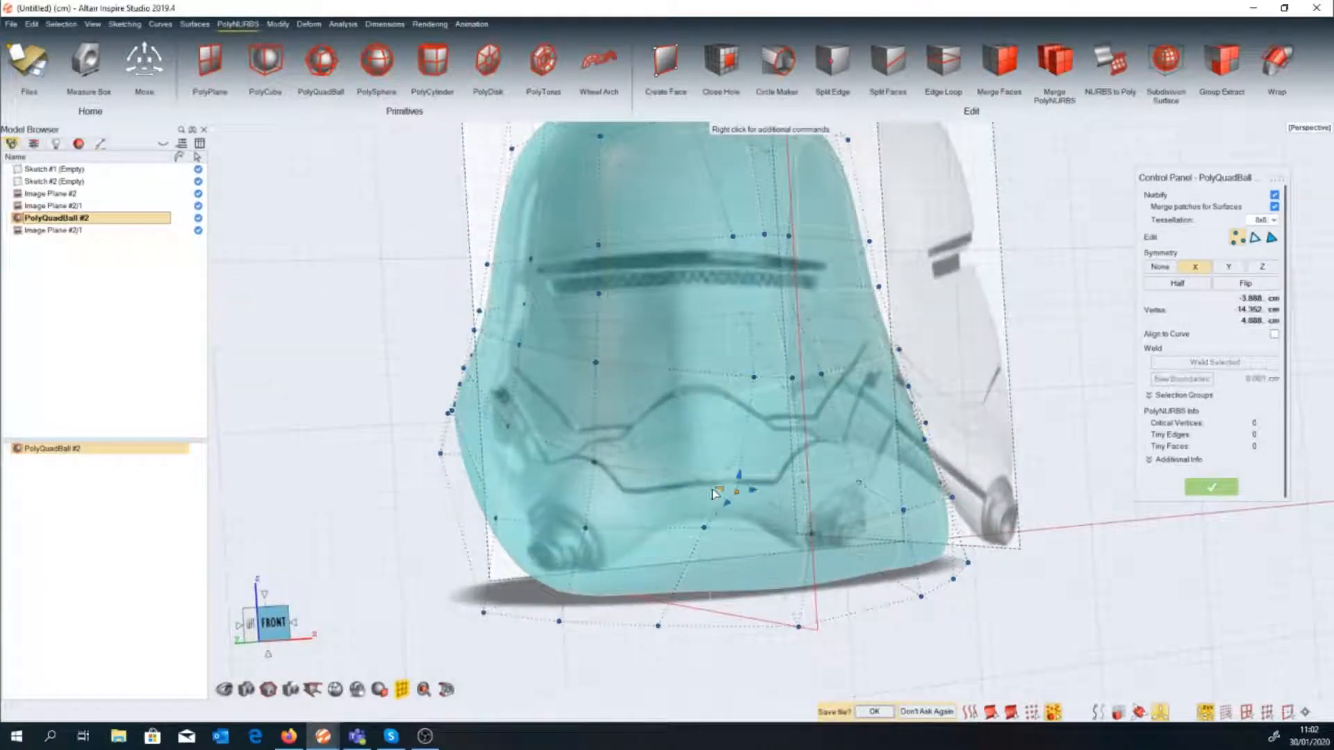
{"action": "left_click_drag", "start_coordinate": [684, 537], "coordinate": [641, 534]}
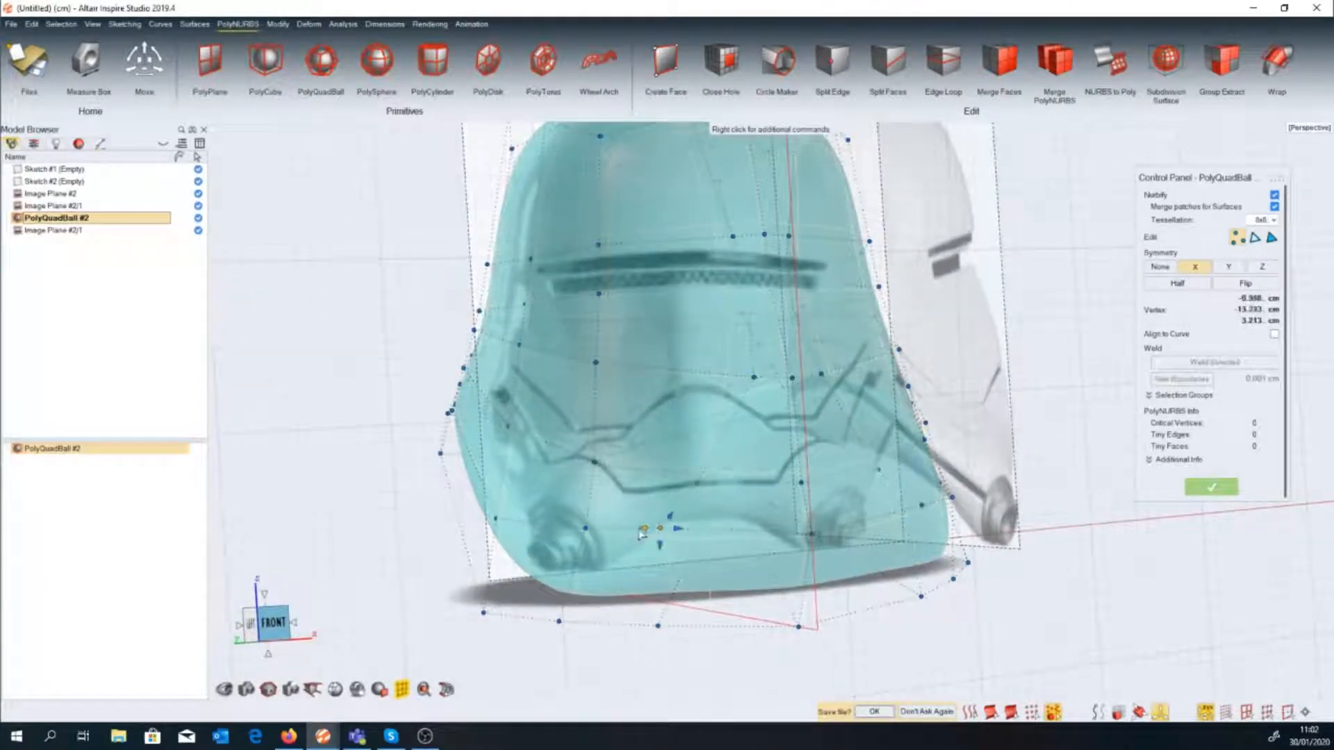
{"action": "right_click_drag", "start_coordinate": [630, 533], "coordinate": [617, 535]}
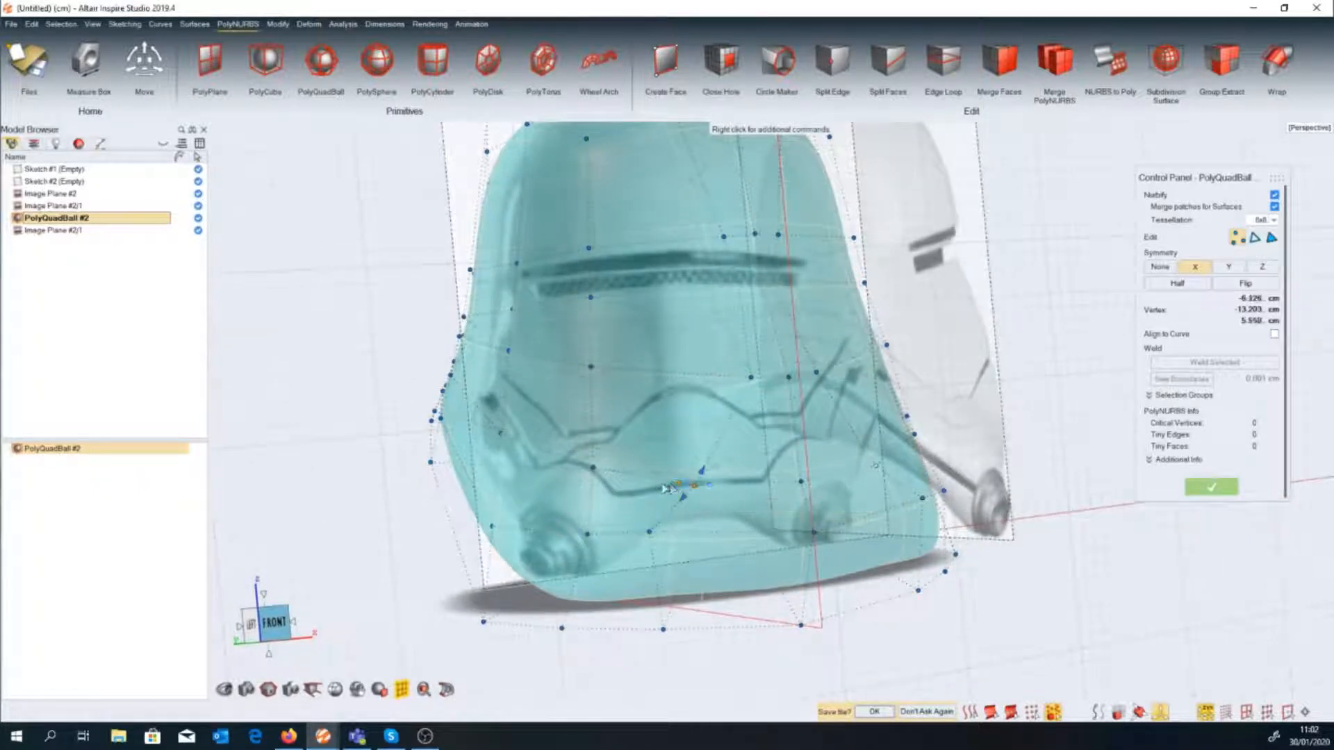
{"action": "right_click_drag", "start_coordinate": [633, 488], "coordinate": [688, 528]}
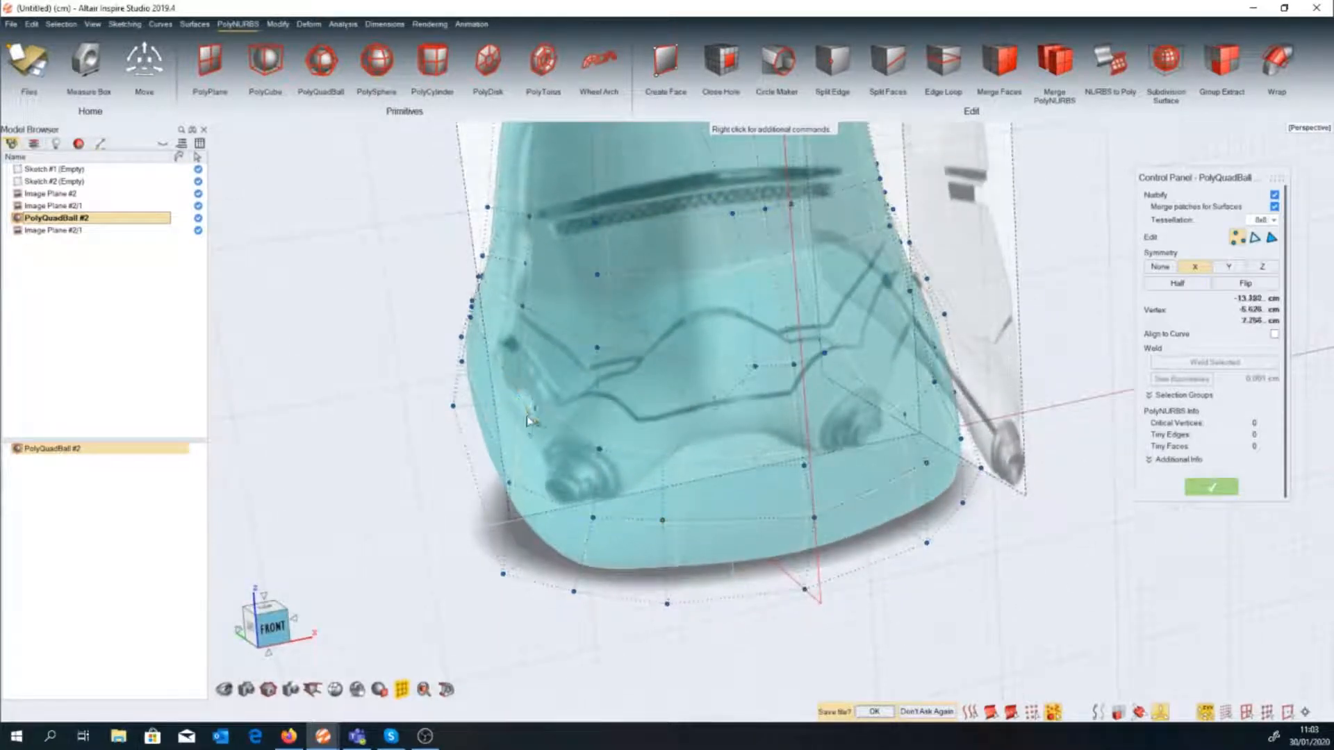
{"action": "left_click", "coordinate": [509, 484]}
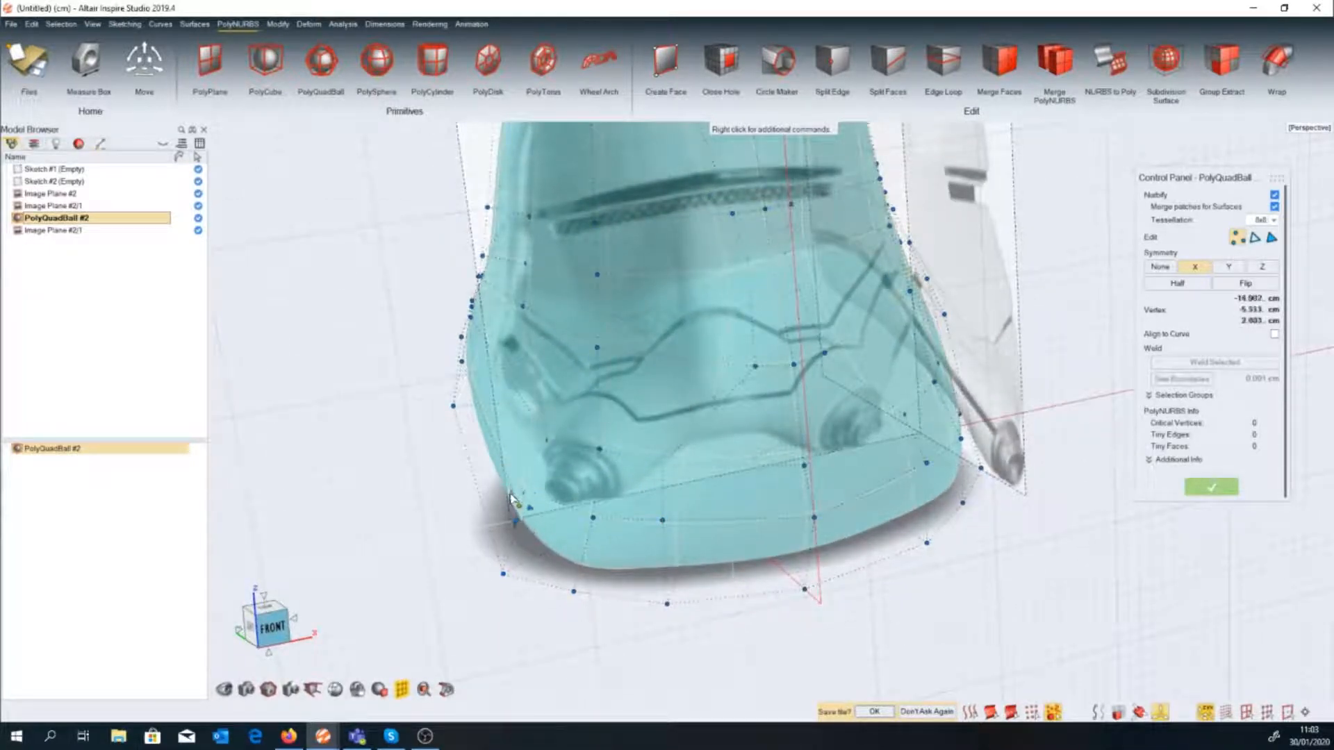
Select the faces at the lower jaw corner and flatten their control points by scaling them to 0 along X.
{"action": "right_click_drag", "start_coordinate": [510, 486], "coordinate": [862, 429]}
{"action": "left_click", "coordinate": [1272, 237]}
{"action": "left_click", "coordinate": [678, 414]}
{"action": "left_click", "coordinate": [740, 418]}
{"action": "left_click", "coordinate": [1238, 238]}
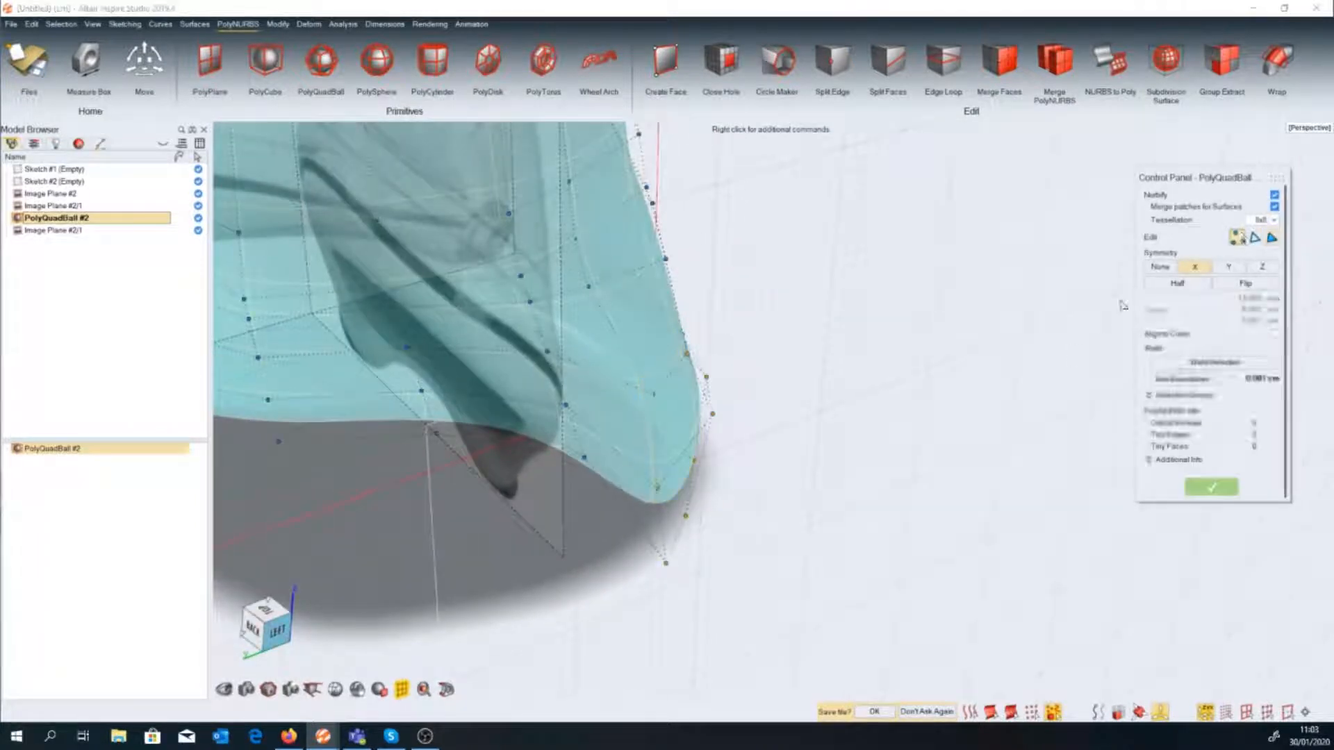
{"action": "key", "text": "m"}
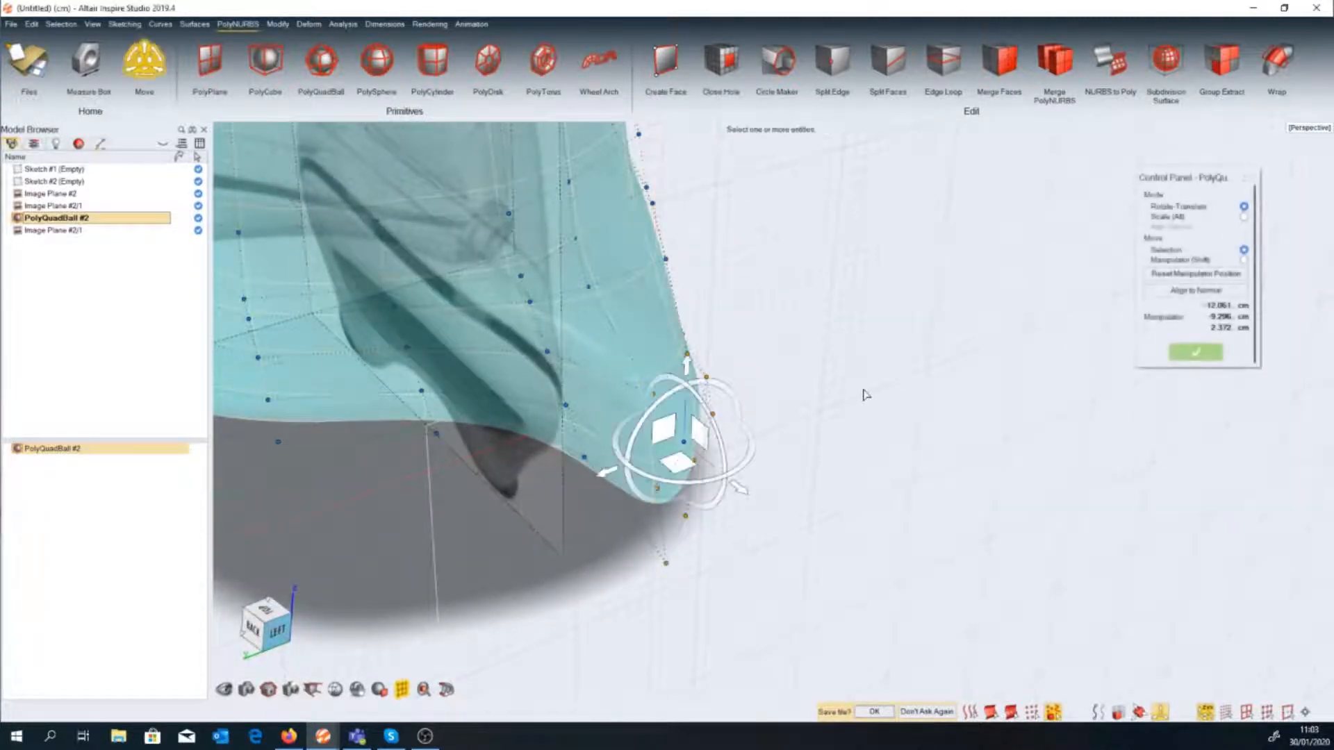
{"action": "left_click_drag", "start_coordinate": [658, 479], "coordinate": [689, 503], "text": "shift"}
{"action": "middle_click_drag", "start_coordinate": [744, 530], "coordinate": [706, 443]}
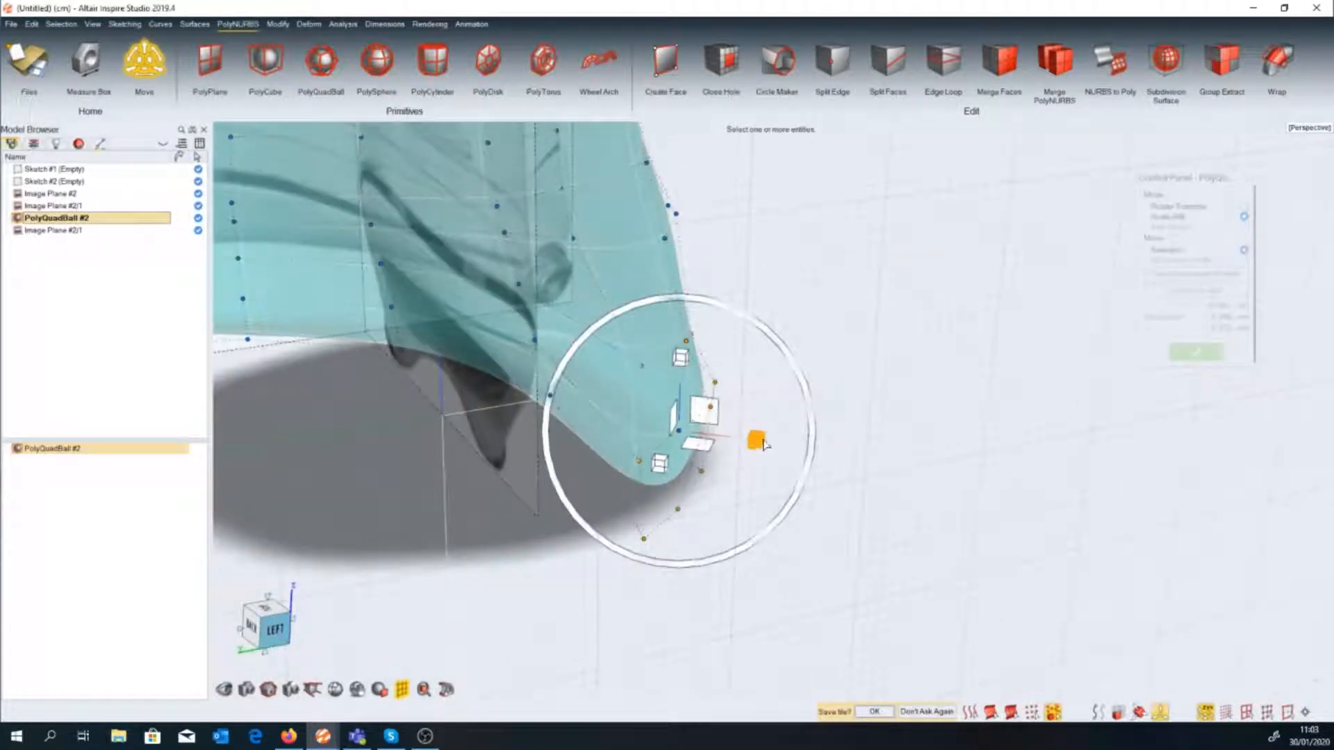
{"action": "left_click", "coordinate": [698, 442]}
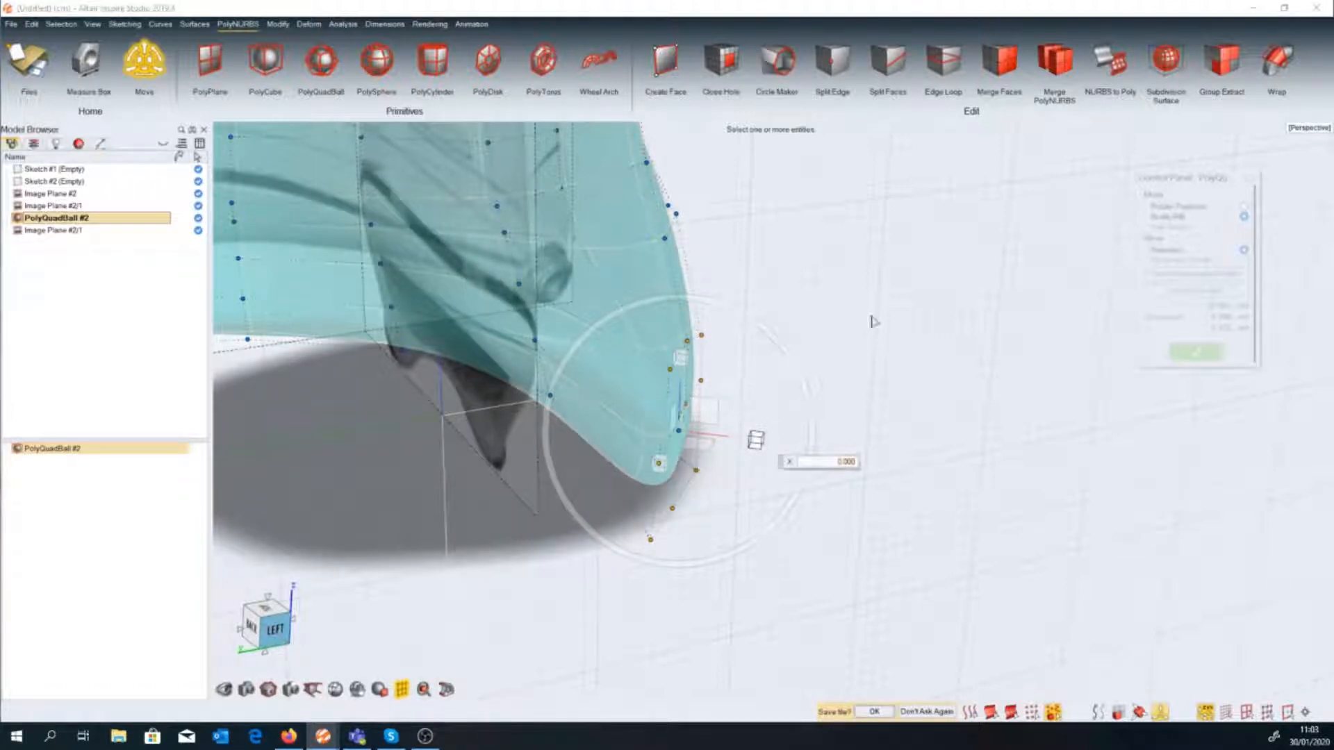
{"action": "key", "text": "Escape"}
Turn the edge loop around the flattened jaw faces into a circle with a 7 cm diameter using Circle Maker.
{"action": "middle_click_drag", "start_coordinate": [854, 462], "coordinate": [708, 469]}
{"action": "middle_click_drag", "start_coordinate": [806, 486], "coordinate": [945, 320]}
{"action": "left_click", "coordinate": [1255, 239]}
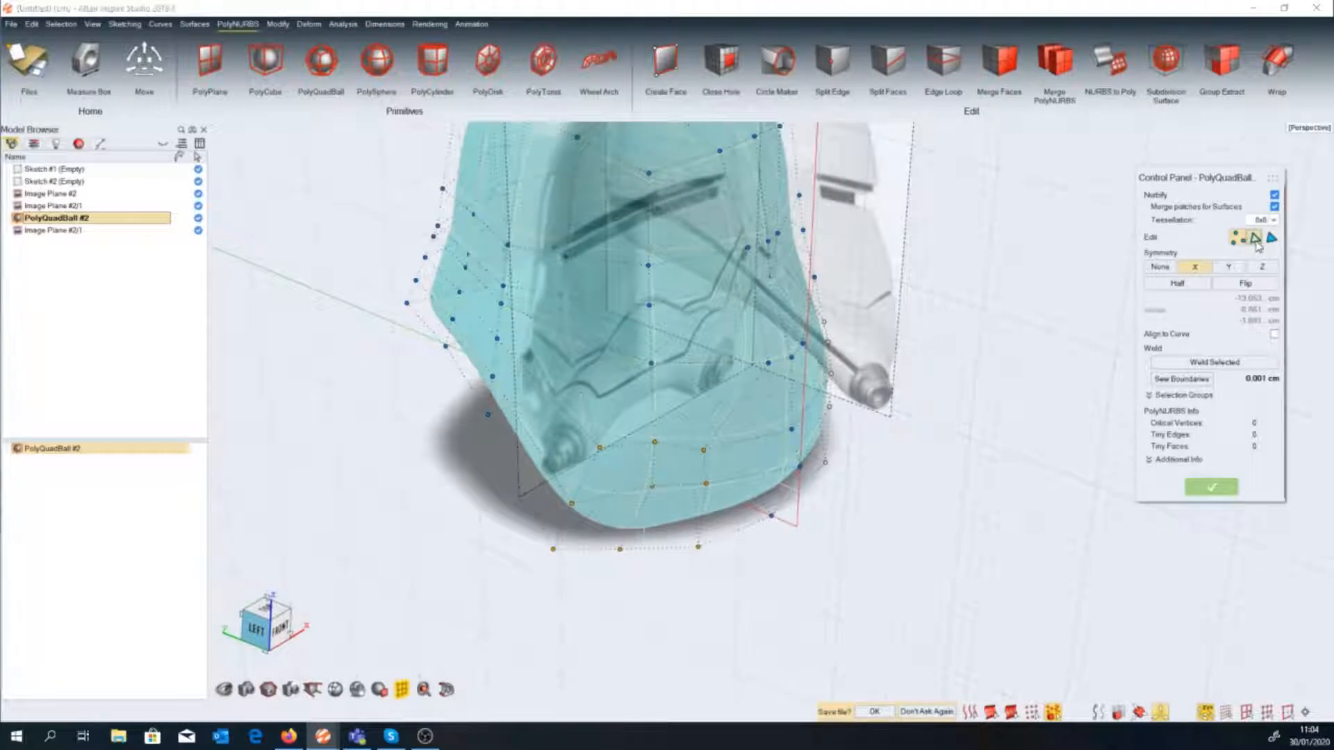
{"action": "left_click_drag", "start_coordinate": [707, 492], "coordinate": [703, 480]}
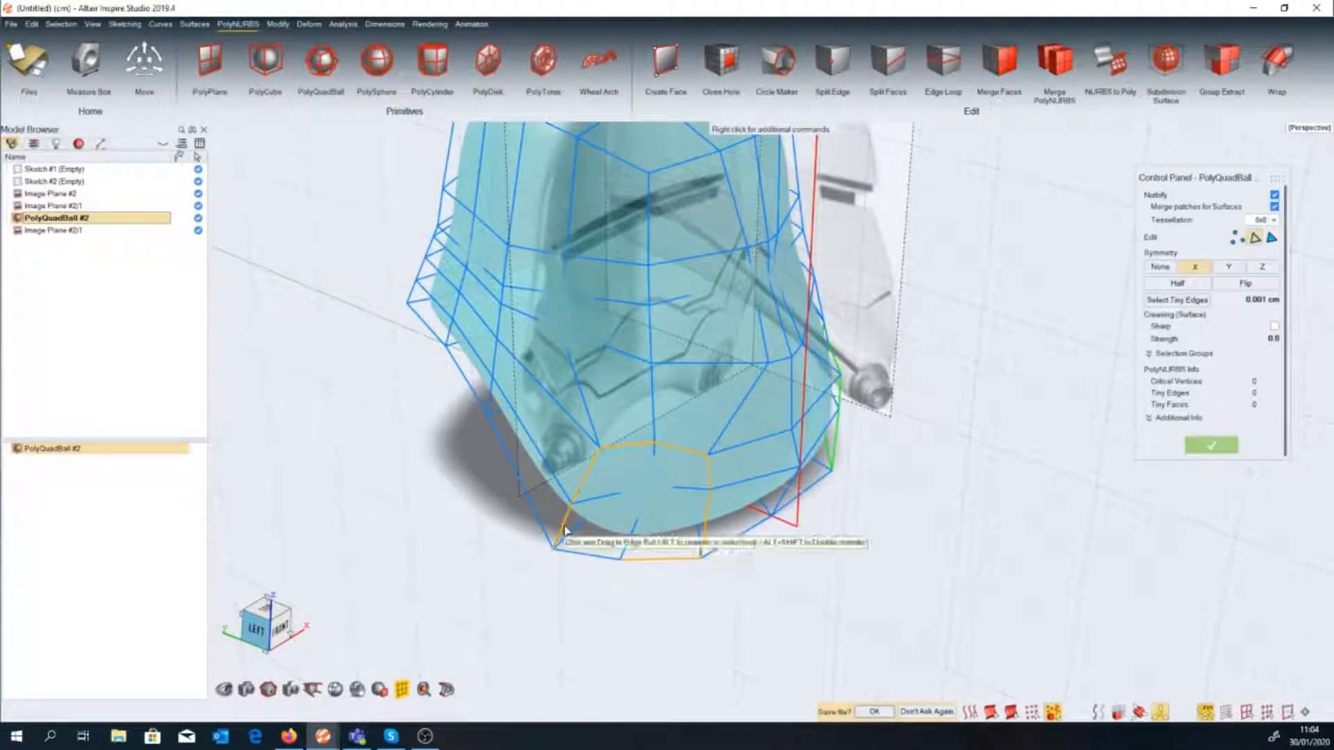
{"action": "left_click", "coordinate": [793, 71]}
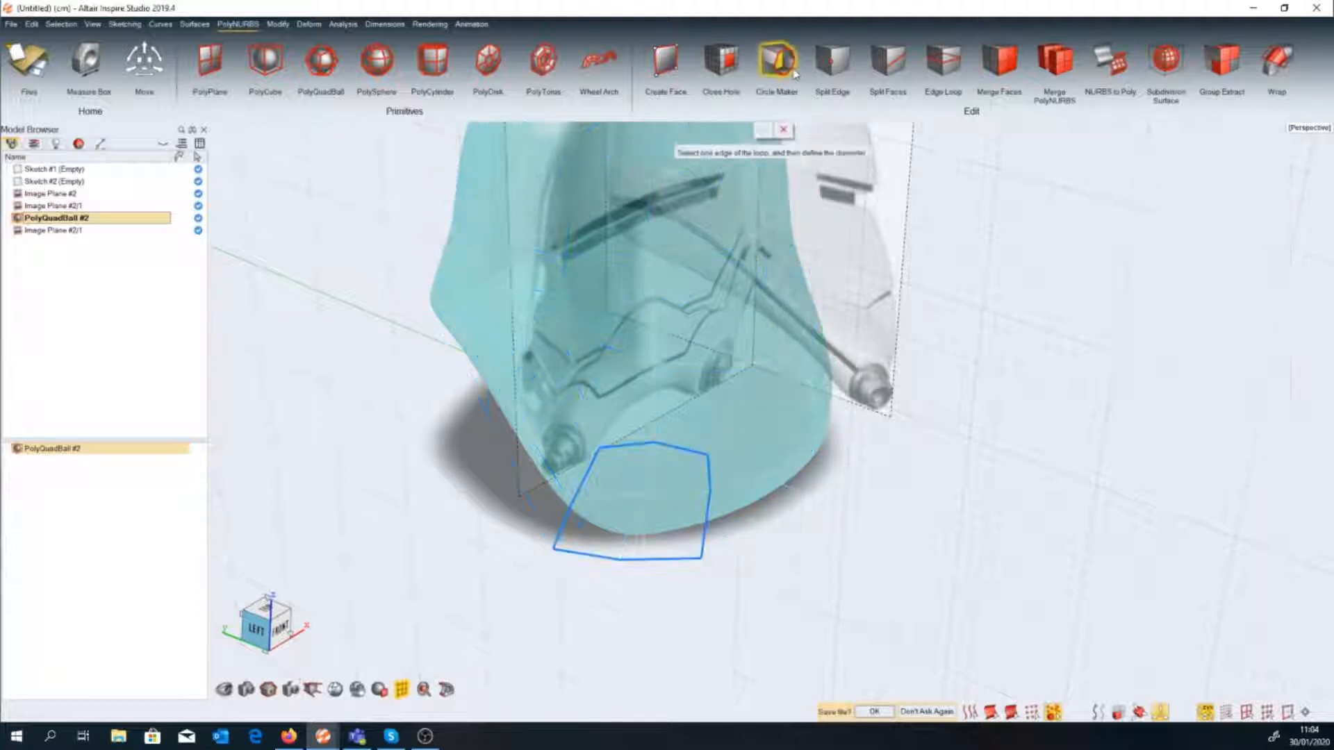
{"action": "left_click", "coordinate": [706, 517]}
{"action": "key", "text": "f"}
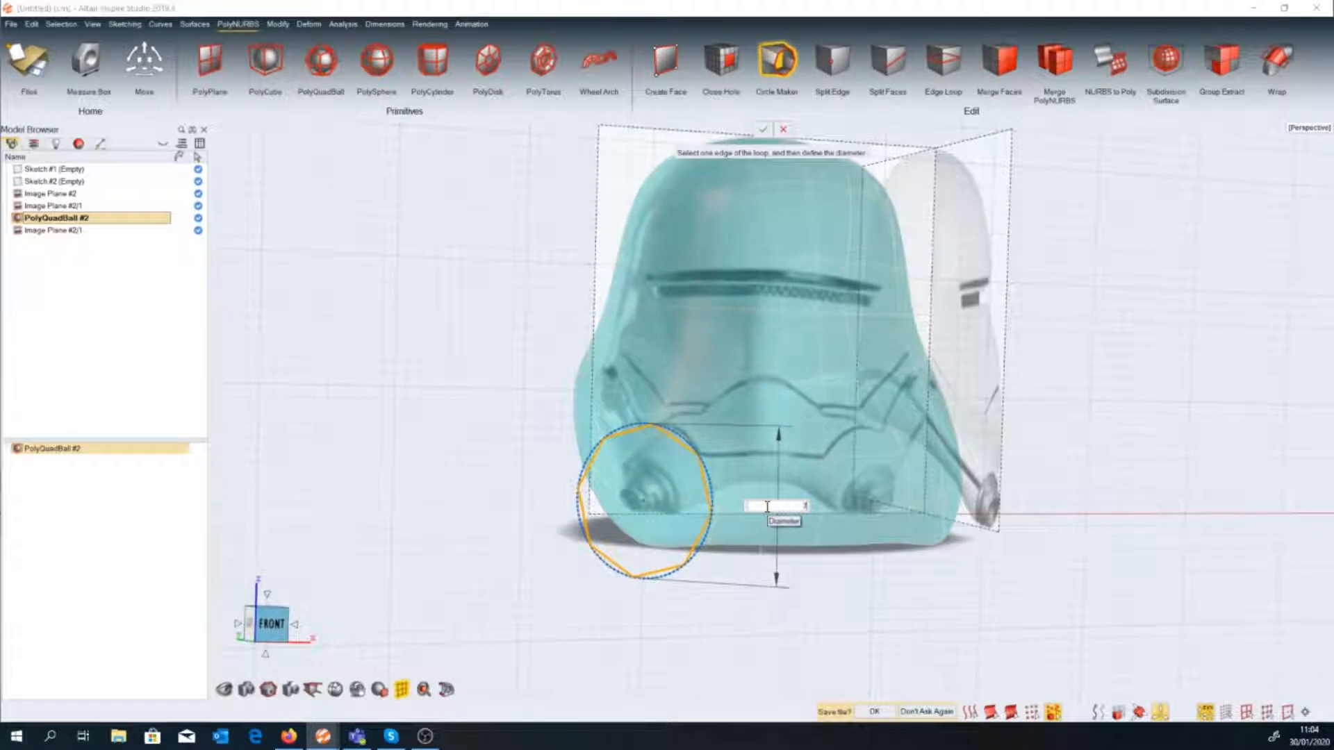
{"action": "type", "text": "7"}
{"action": "key", "text": "Return"}
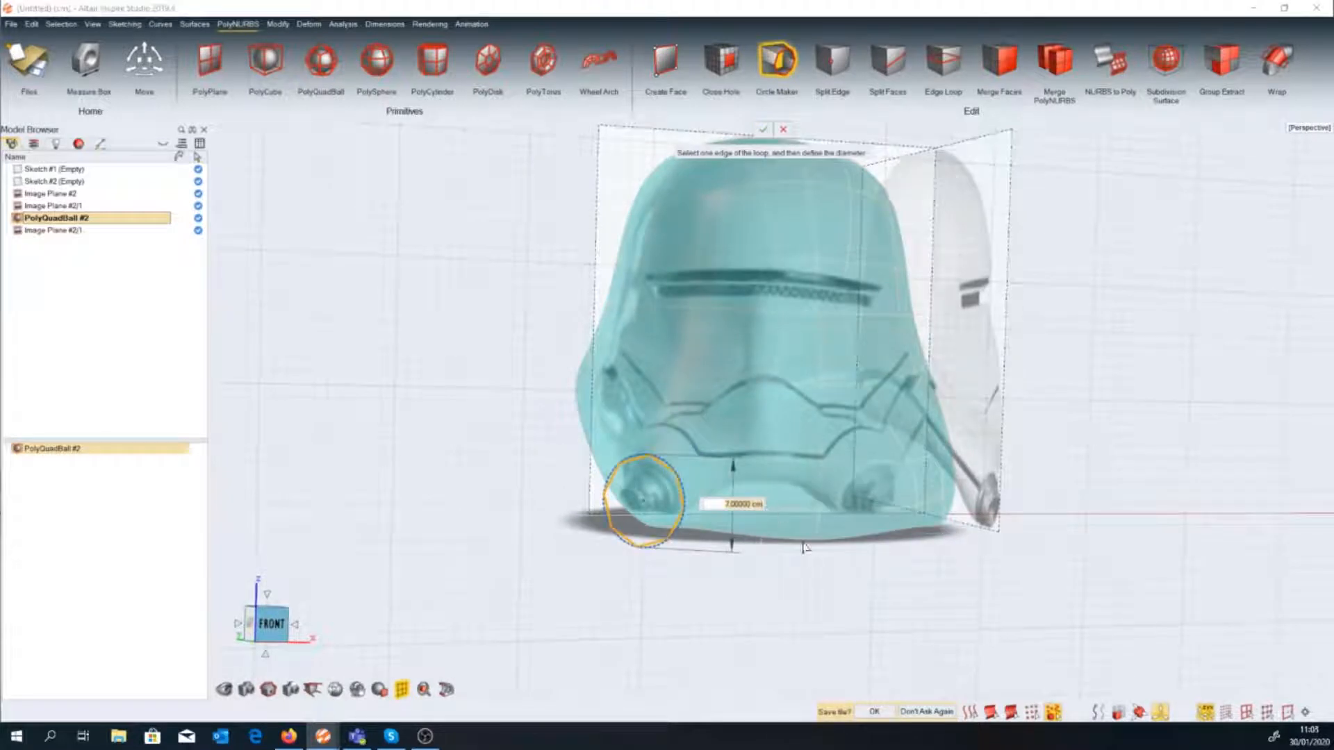
In the left side view, reduce the jaw circle's diameter to 6 cm and finish the Circle Maker edit.
{"action": "middle_click_drag", "start_coordinate": [803, 547], "coordinate": [492, 423]}
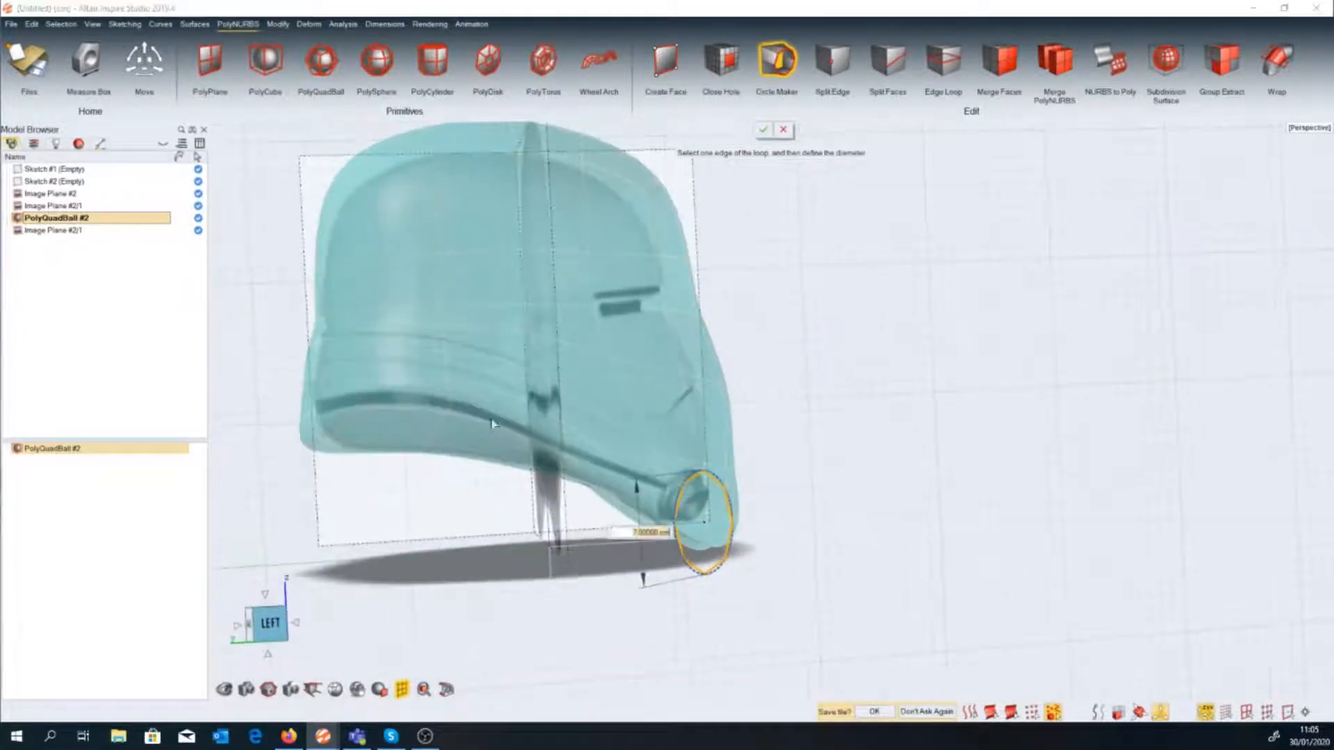
{"action": "left_click", "coordinate": [267, 623]}
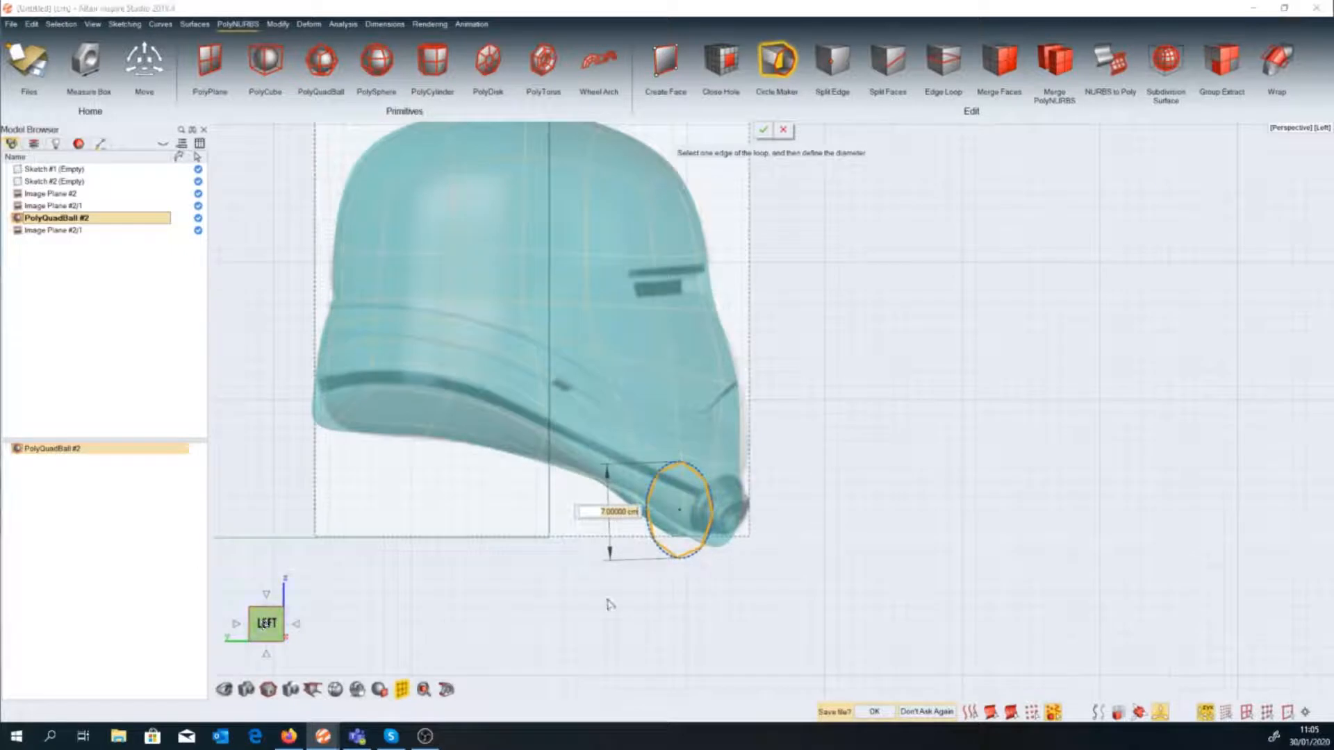
{"action": "type", "text": "6"}
{"action": "key", "text": "Return"}
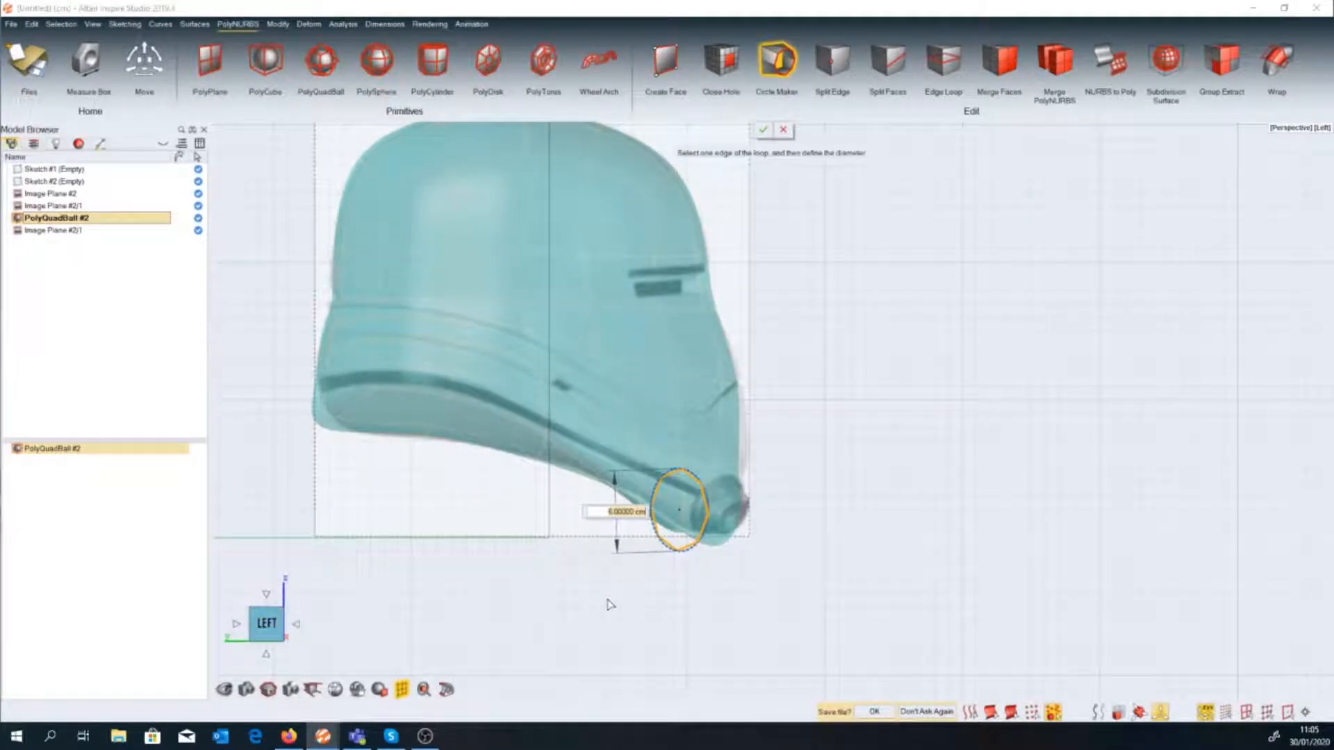
{"action": "key", "text": "space"}
{"action": "key", "text": "space"}
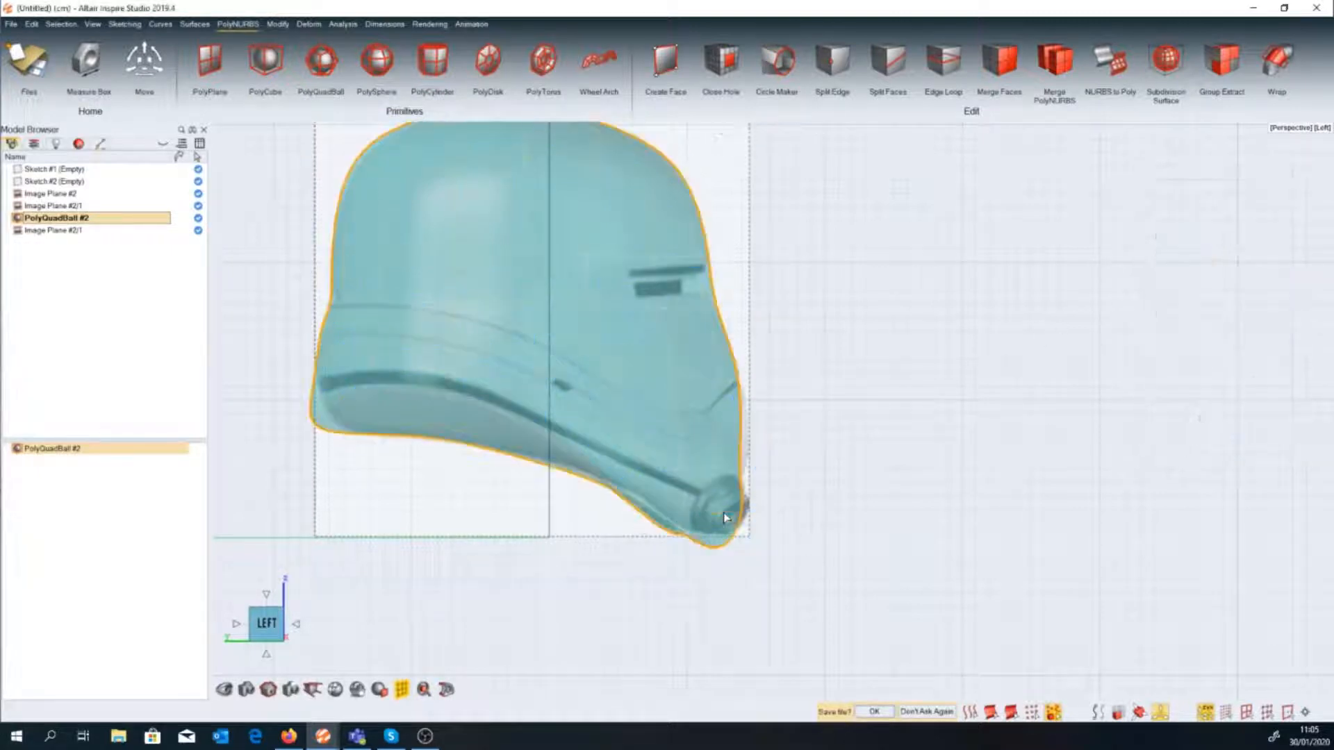
Move the jaw circle's control points forward onto the reference disc and rotate them 15 degrees about X.
{"action": "left_click", "coordinate": [1238, 239]}
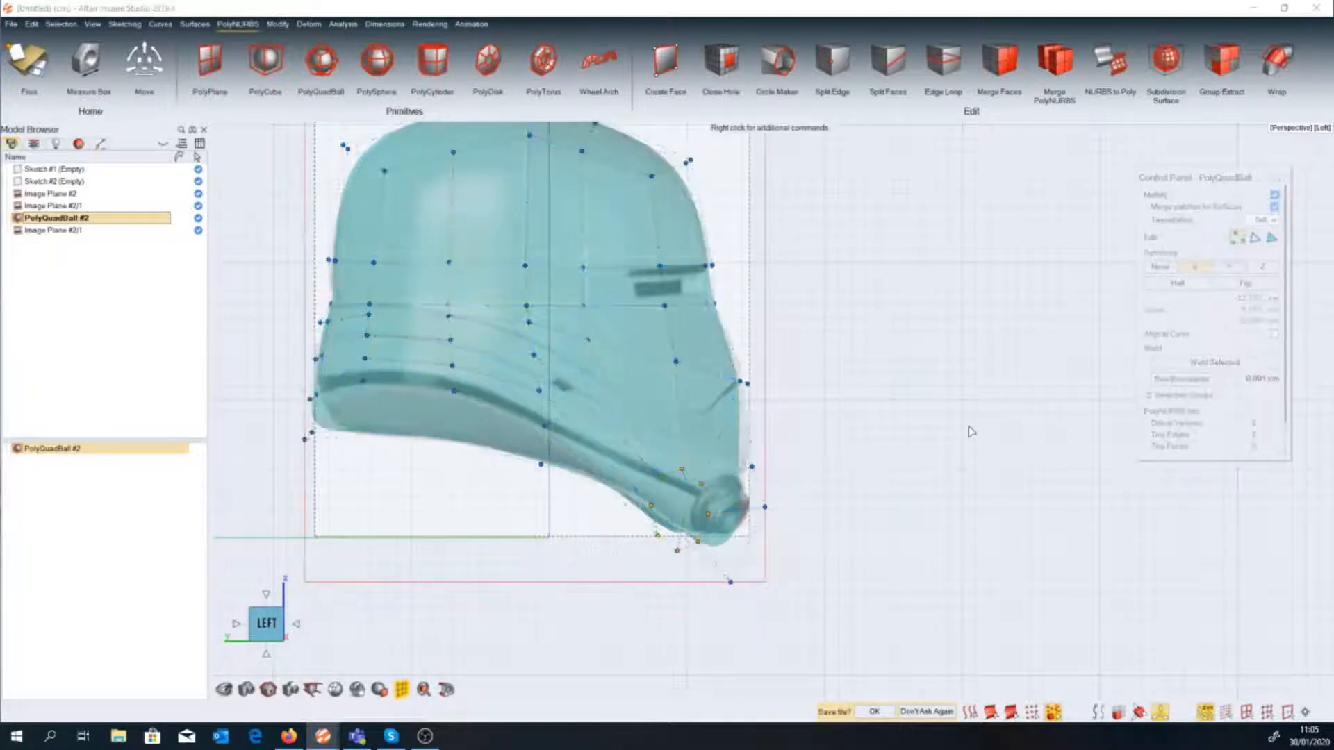
{"action": "key", "text": "m"}
{"action": "left_click_drag", "start_coordinate": [587, 513], "coordinate": [629, 521]}
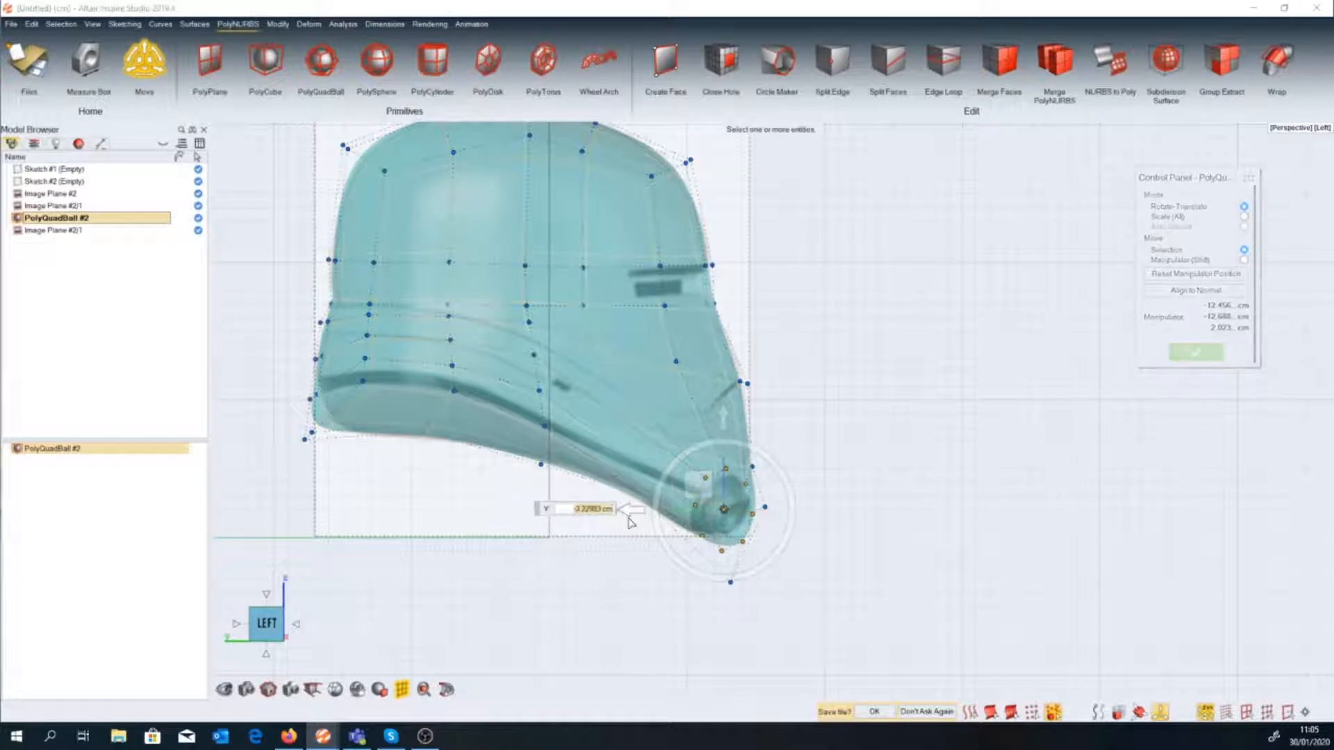
{"action": "left_click_drag", "start_coordinate": [796, 479], "coordinate": [632, 533]}
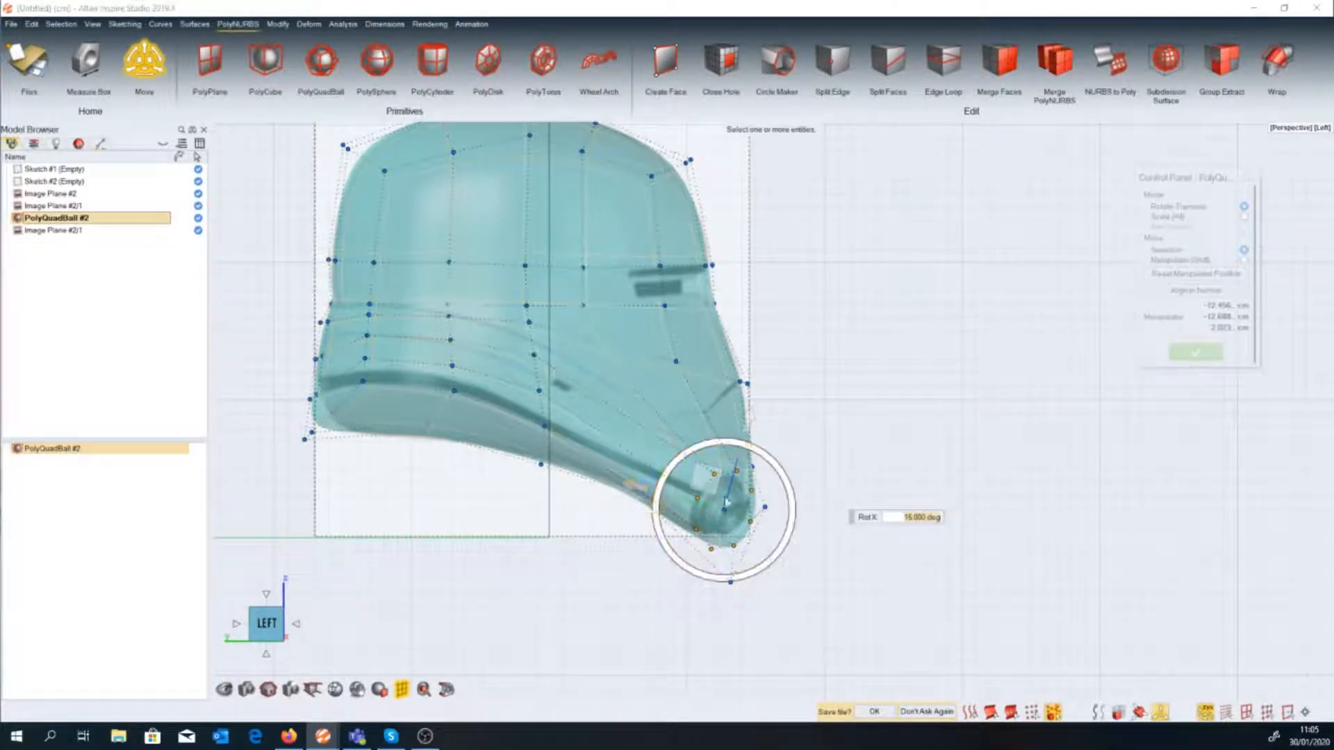
{"action": "left_click_drag", "start_coordinate": [633, 486], "coordinate": [635, 491]}
{"action": "left_click_drag", "start_coordinate": [765, 459], "coordinate": [773, 463]}
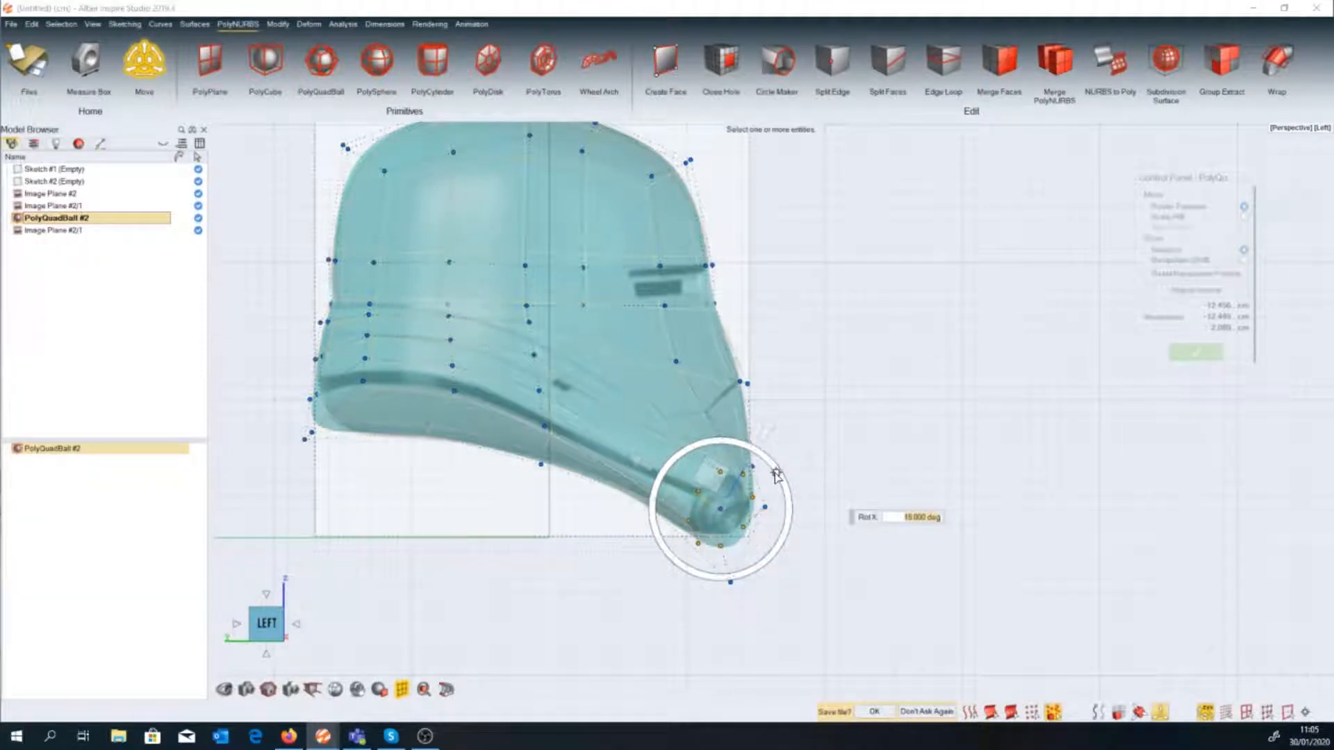
In the front view, move the jaw circle's control points inward about 3 cm along X to meet the reference disc.
{"action": "middle_click_drag", "start_coordinate": [824, 480], "coordinate": [777, 511]}
{"action": "left_click", "coordinate": [250, 620]}
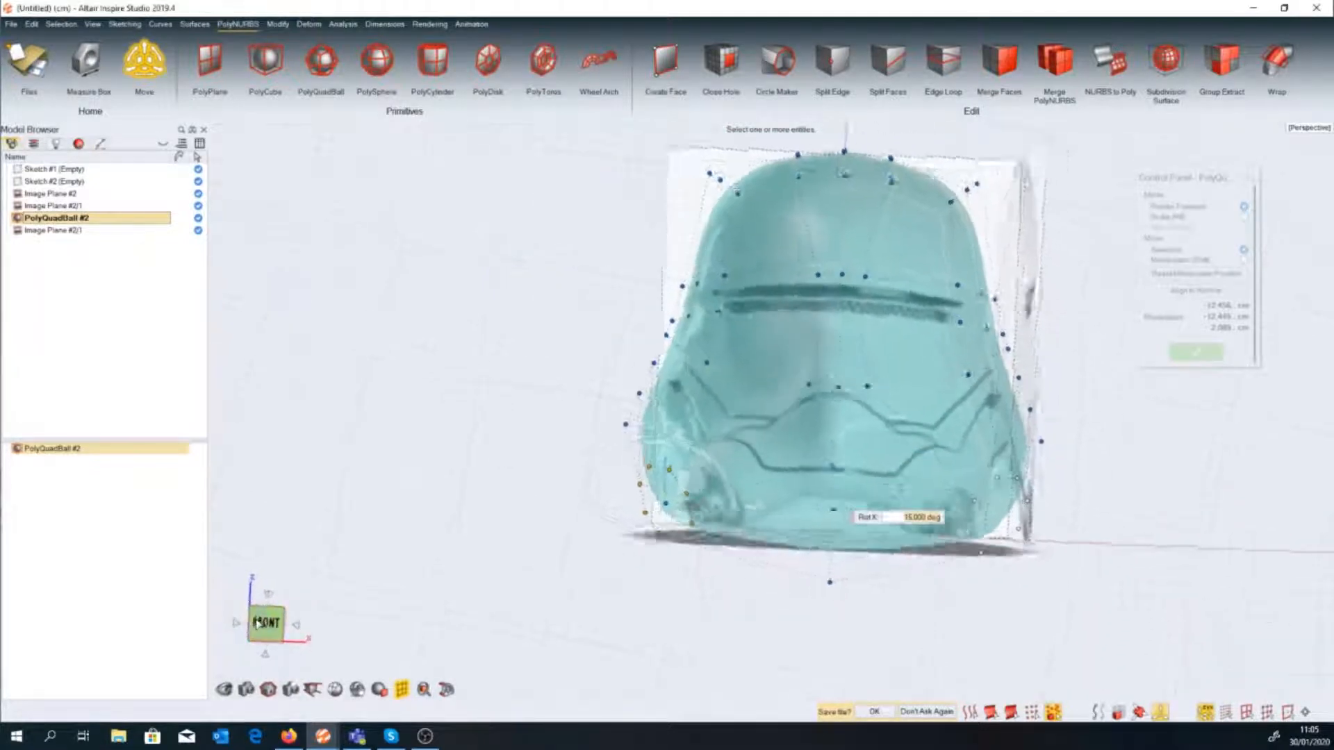
{"action": "left_click_drag", "start_coordinate": [762, 515], "coordinate": [805, 514]}
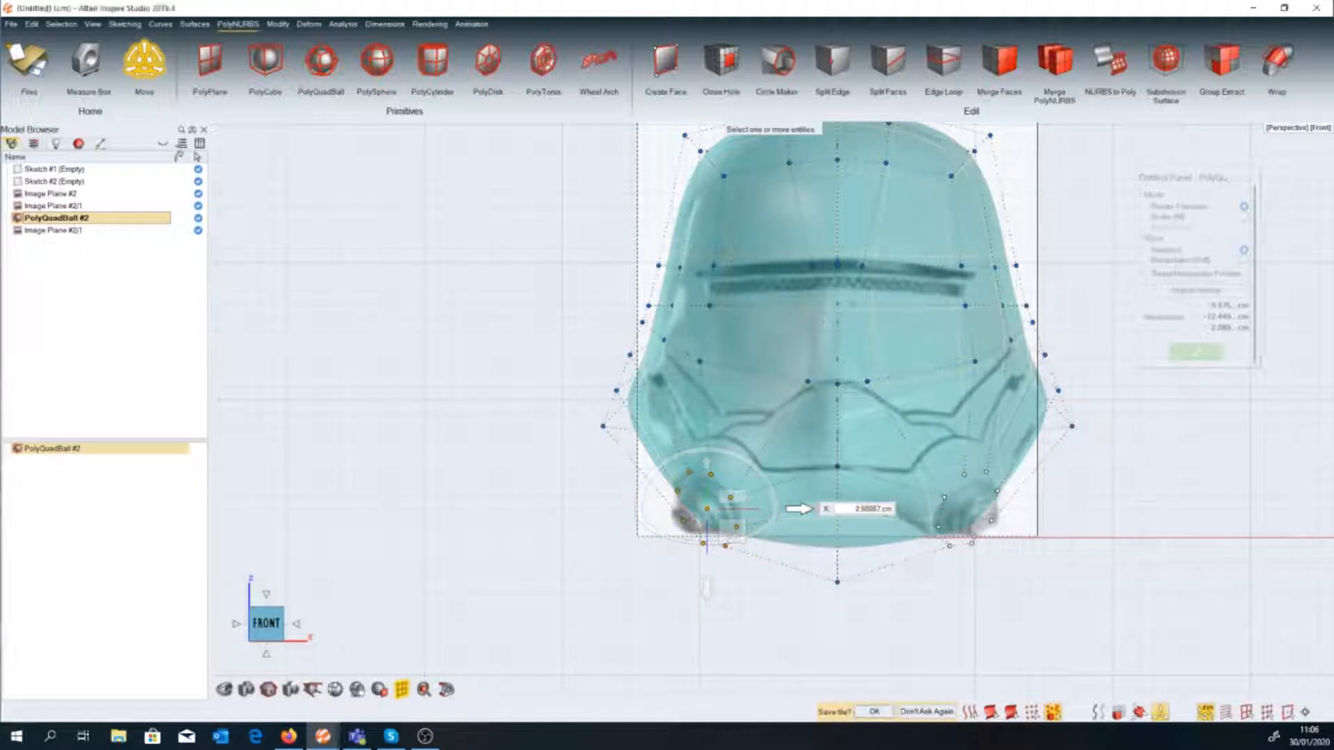
{"action": "right_click", "coordinate": [676, 612]}
{"action": "middle_click_drag", "start_coordinate": [676, 612], "coordinate": [693, 526]}
{"action": "right_click", "coordinate": [633, 546]}
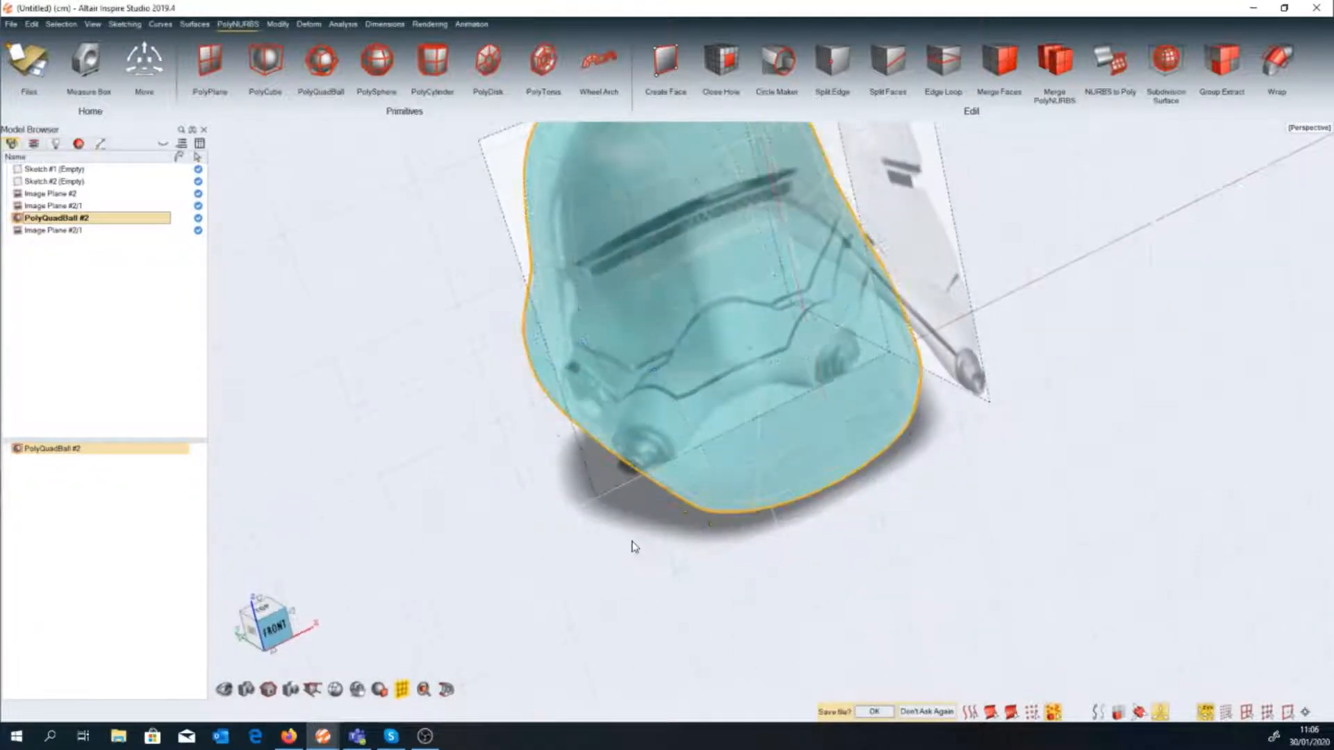
Select all the faces inside the jaw circle and extrude them outward along their normals.
{"action": "double_click", "coordinate": [710, 489]}
{"action": "scroll", "coordinate": [710, 490], "scroll_direction": "up", "scroll_amount": 10}
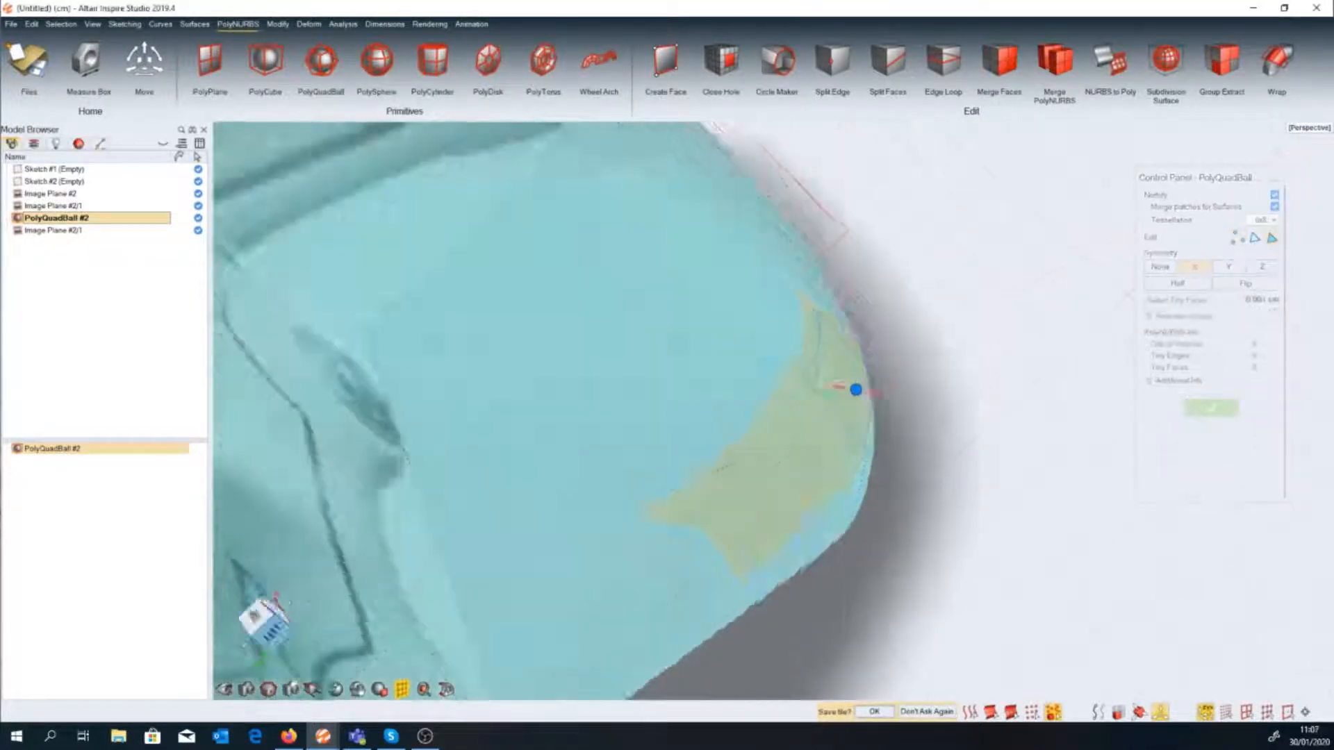
{"action": "middle_click_drag", "start_coordinate": [903, 444], "coordinate": [866, 486]}
{"action": "left_click", "coordinate": [866, 485], "text": "ctrl"}
{"action": "left_click", "coordinate": [795, 544], "text": "ctrl"}
{"action": "middle_click_drag", "start_coordinate": [795, 544], "coordinate": [869, 485]}
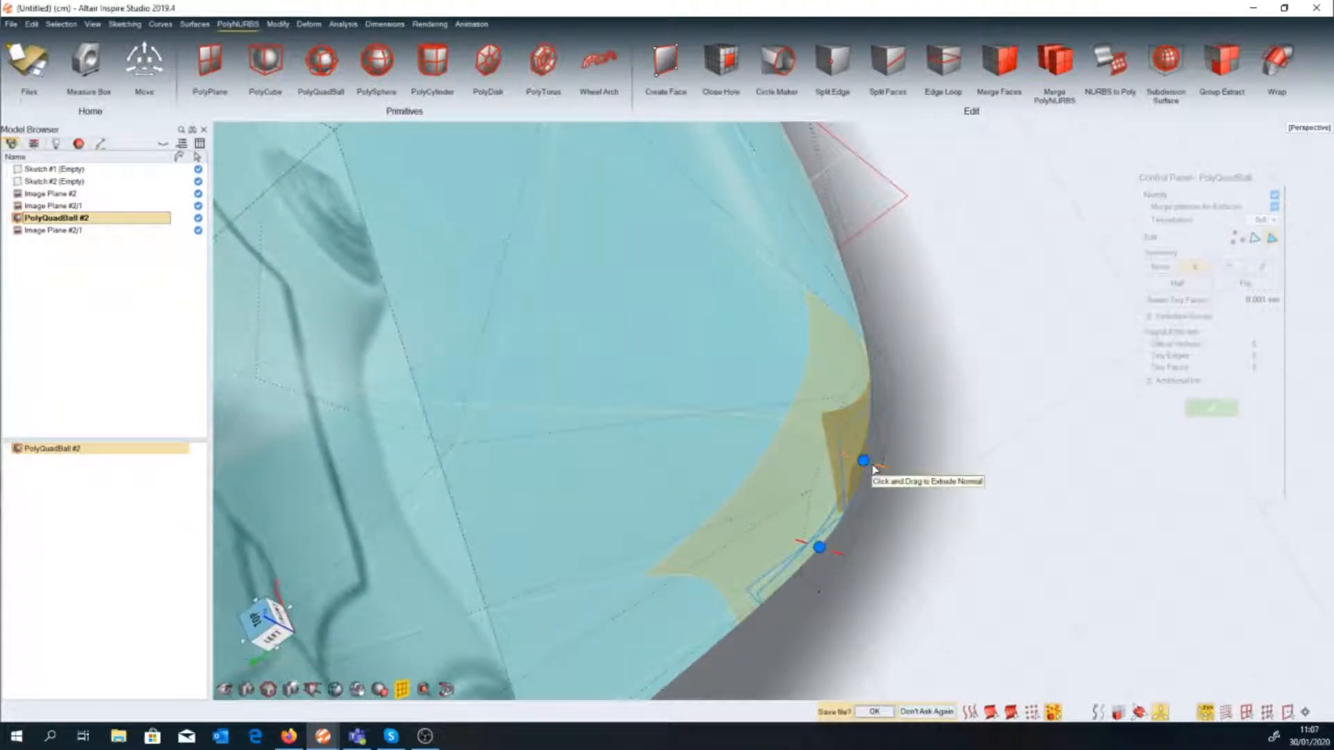
{"action": "left_click_drag", "start_coordinate": [865, 469], "coordinate": [941, 493]}
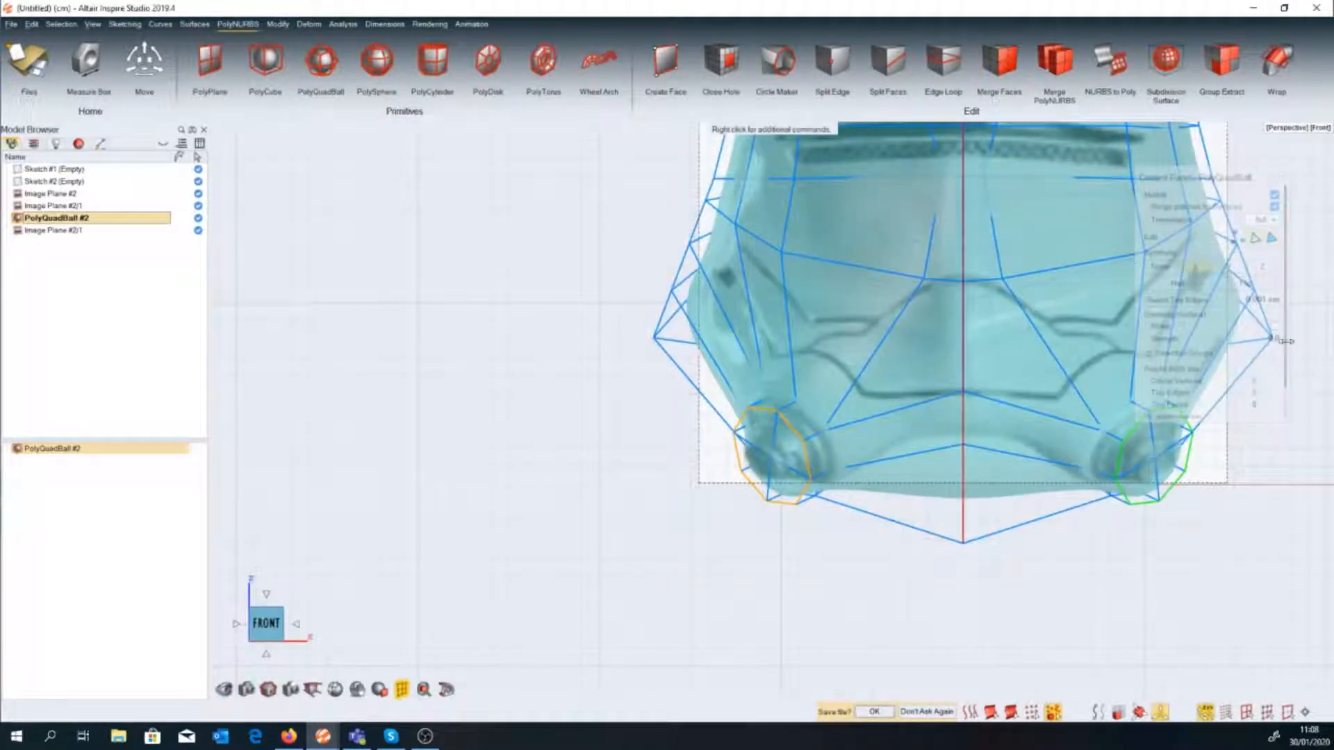
Set the crease strength of the jaw disc's edge loop to 1.0.
{"action": "left_click_drag", "start_coordinate": [1274, 339], "coordinate": [1286, 340]}
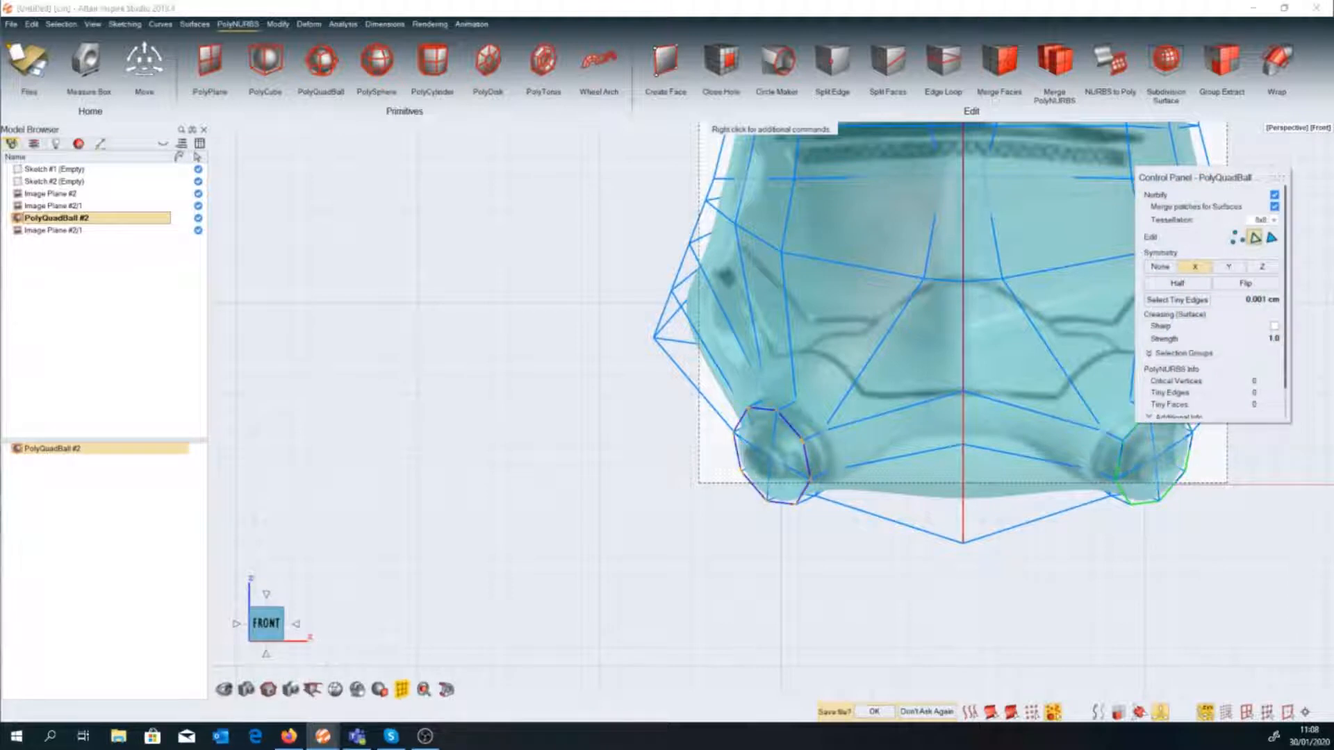
{"action": "right_click", "coordinate": [929, 578]}
{"action": "right_click_drag", "start_coordinate": [943, 519], "coordinate": [855, 532]}
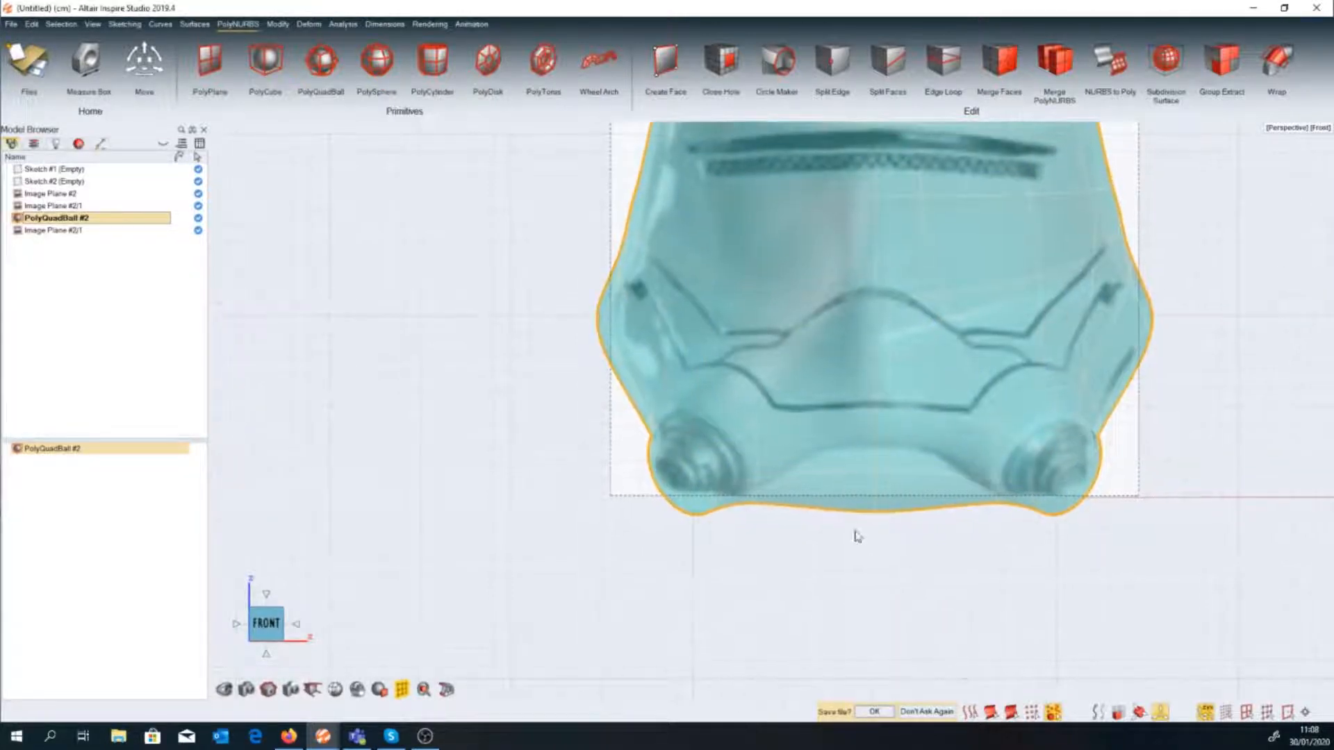
In the front view, shift the jaw disc's control points inward and up, and rotate them 6 degrees about Y.
{"action": "double_click", "coordinate": [833, 509]}
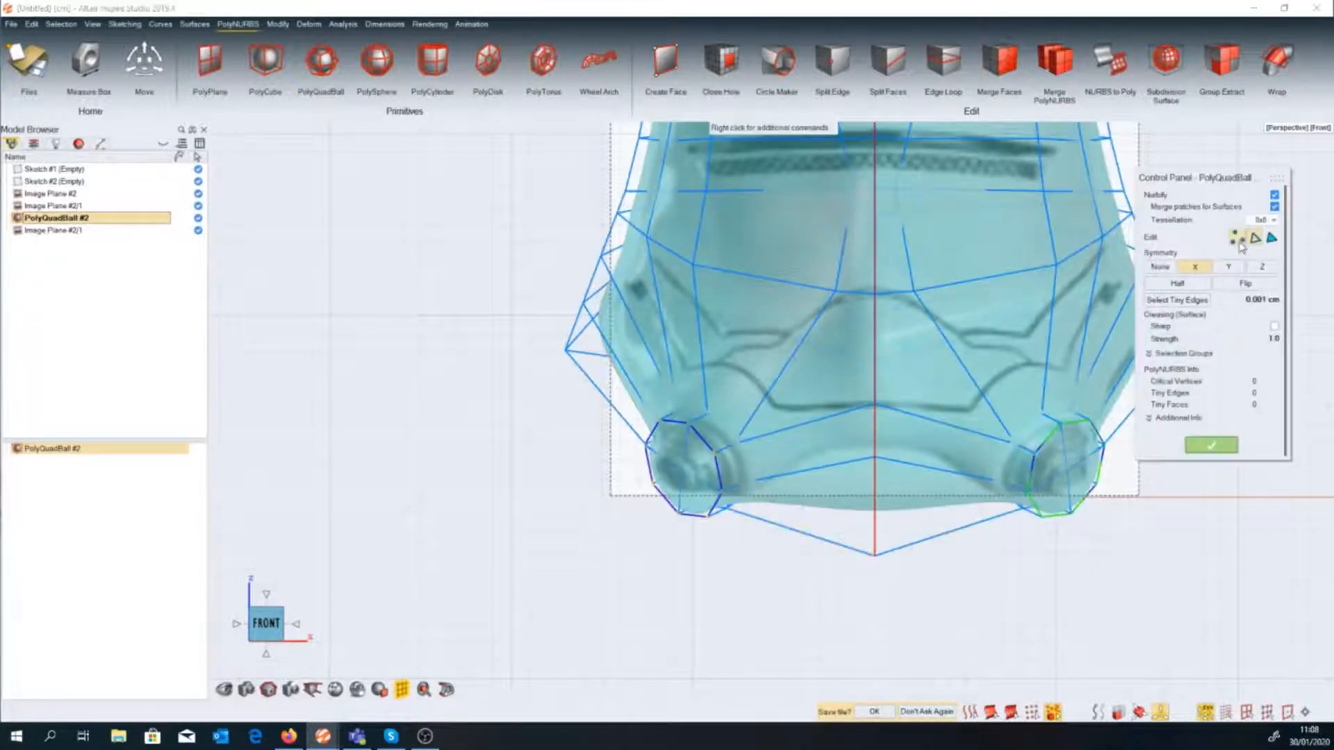
{"action": "left_click_drag", "start_coordinate": [785, 583], "coordinate": [621, 410]}
{"action": "mouse_move", "coordinate": [714, 457]}
{"action": "left_mouse_down"}
{"action": "mouse_move", "coordinate": [734, 452]}
{"action": "mouse_move", "coordinate": [731, 438]}
{"action": "left_mouse_up"}
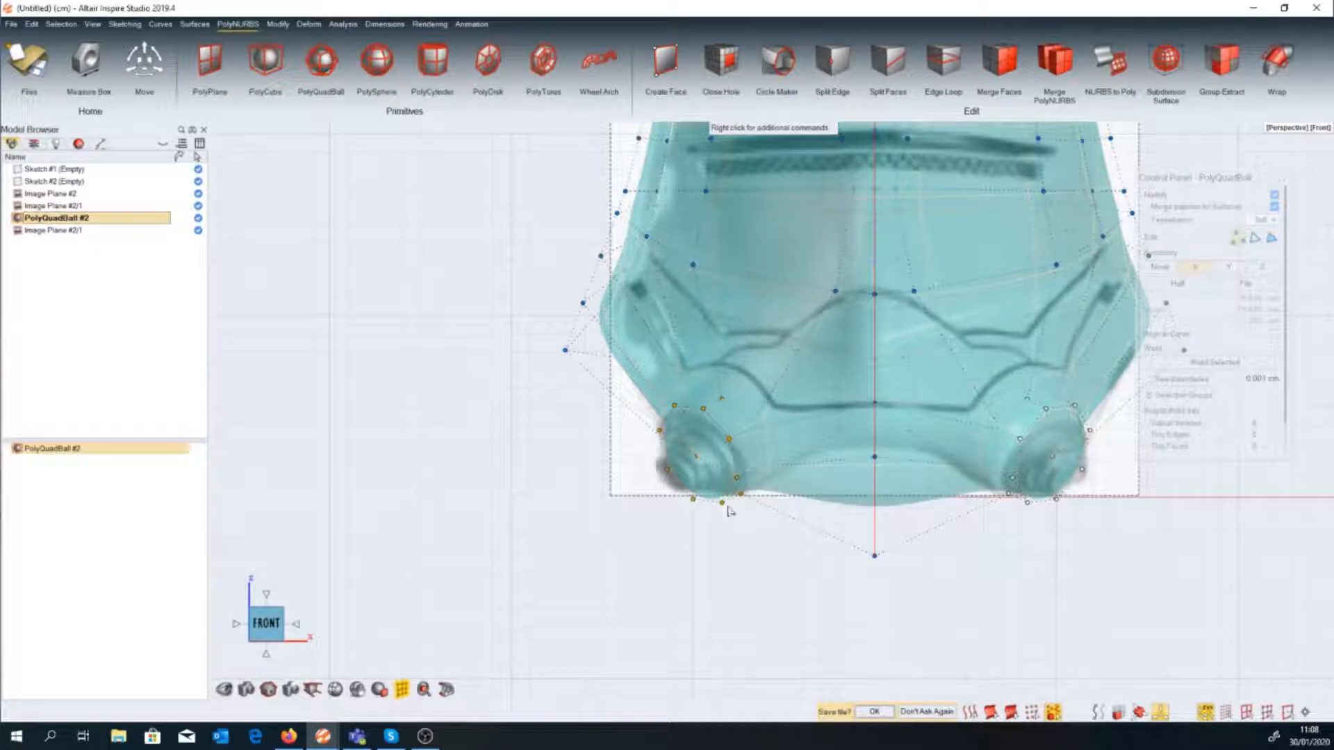
{"action": "key", "text": "m"}
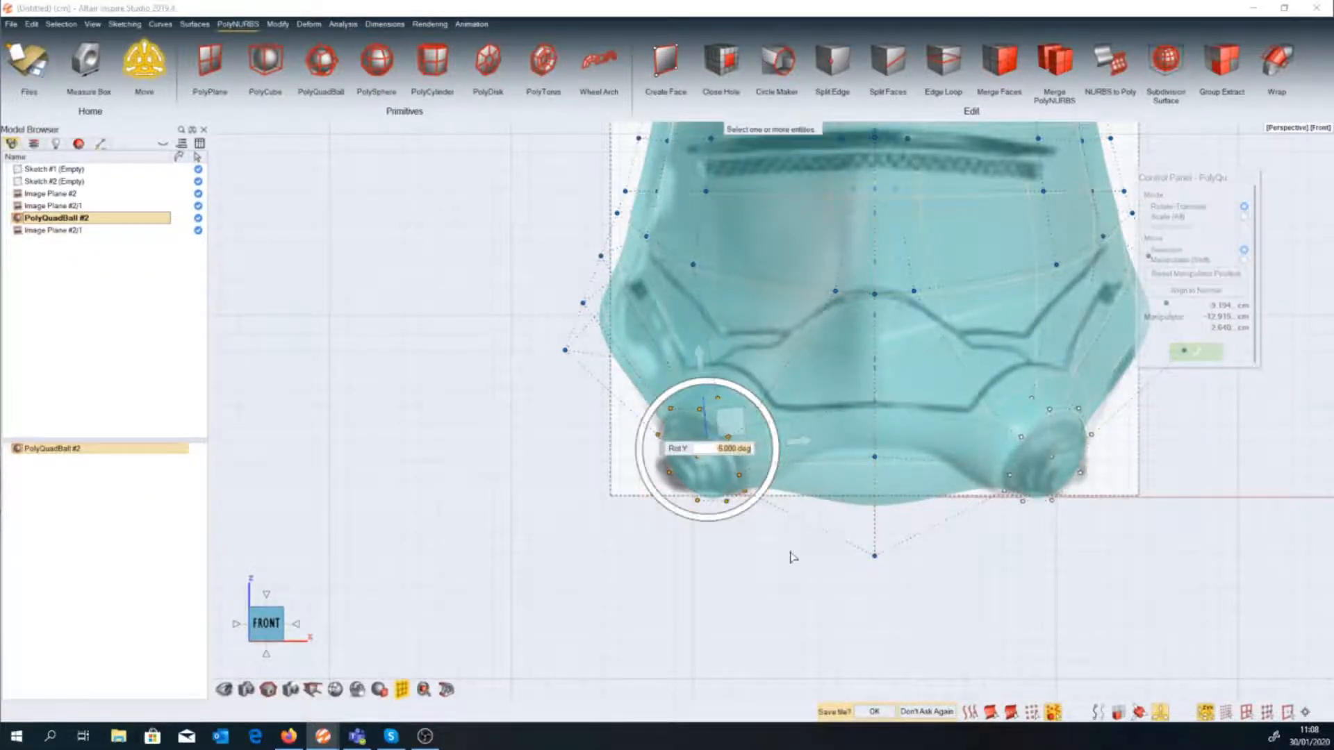
{"action": "right_click_drag", "start_coordinate": [792, 554], "coordinate": [684, 549]}
In the left side view, select the jaw disc's control points and shift them slightly to match the reference disc.
{"action": "left_click", "coordinate": [250, 627]}
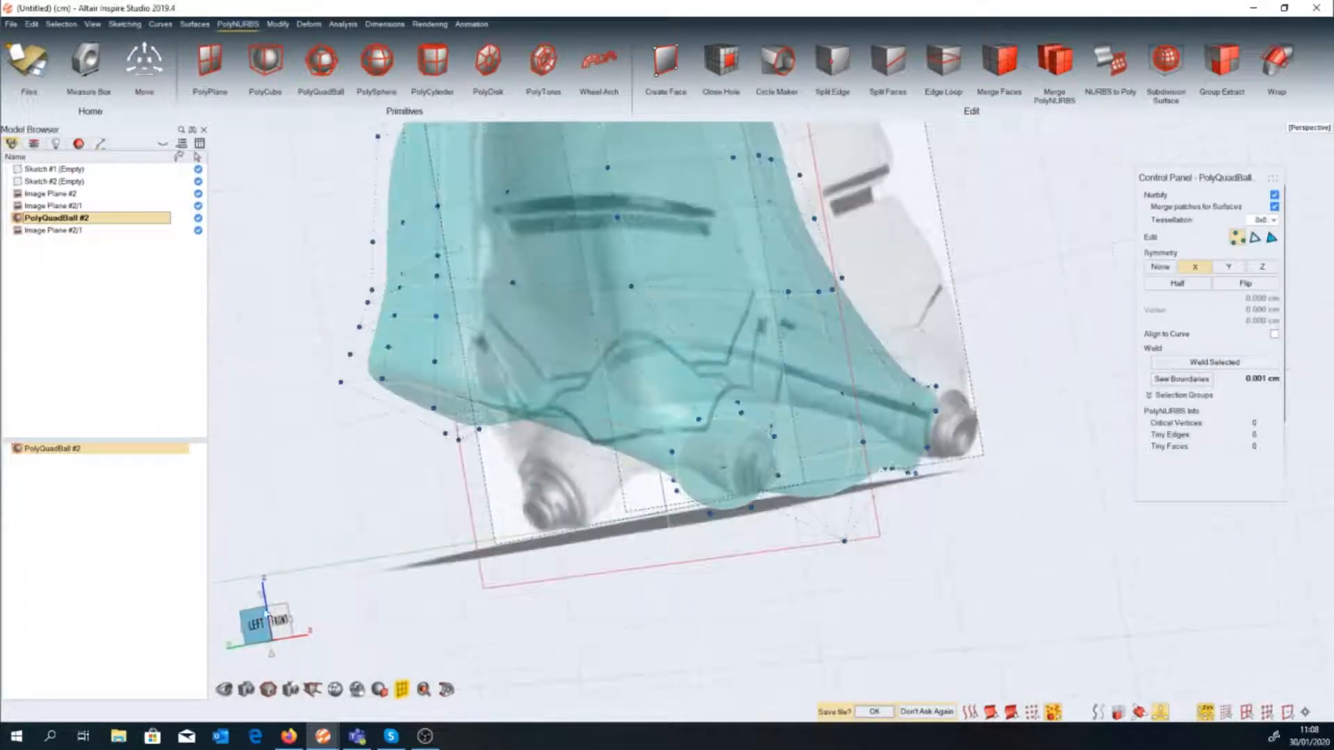
{"action": "left_click_drag", "start_coordinate": [912, 603], "coordinate": [684, 391]}
{"action": "left_click_drag", "start_coordinate": [762, 462], "coordinate": [751, 464]}
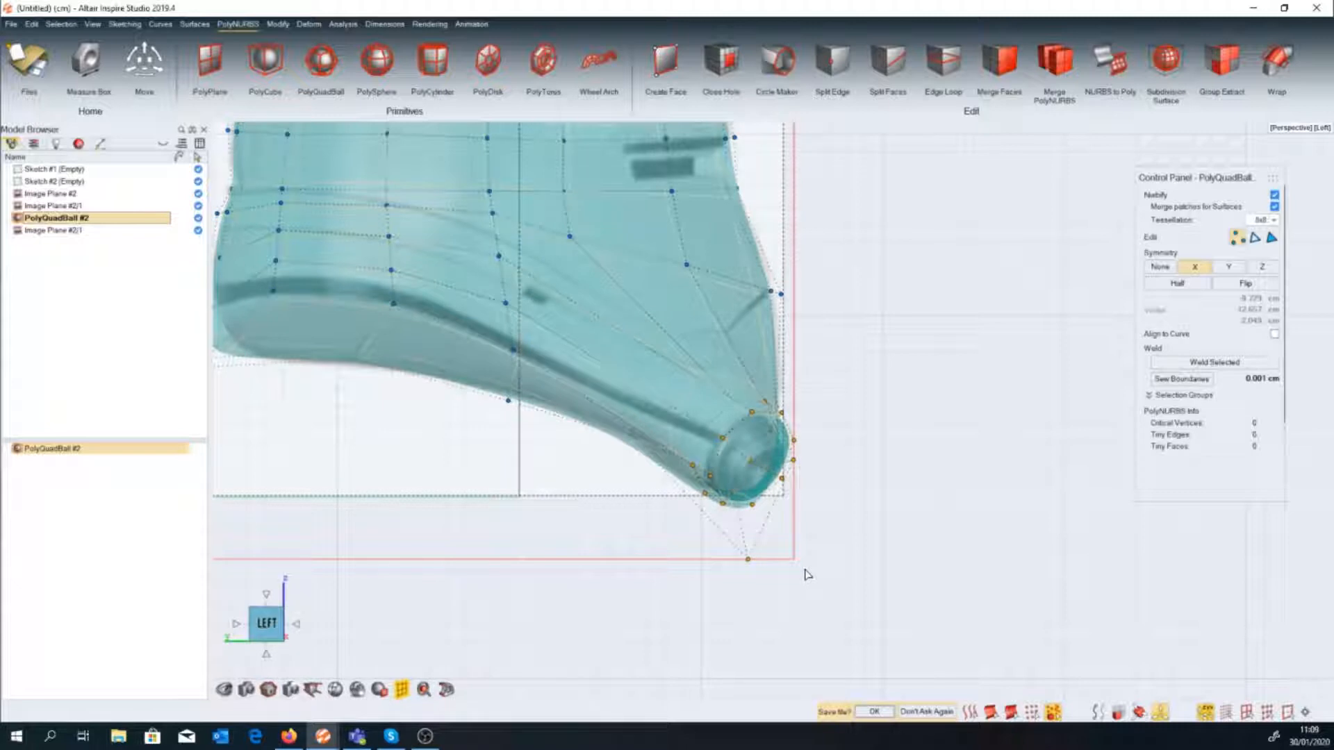
In the left side view, raise the chin's lowest control point and nudge the jaw disc's control points to fit the reference.
{"action": "left_click_drag", "start_coordinate": [747, 559], "coordinate": [748, 540]}
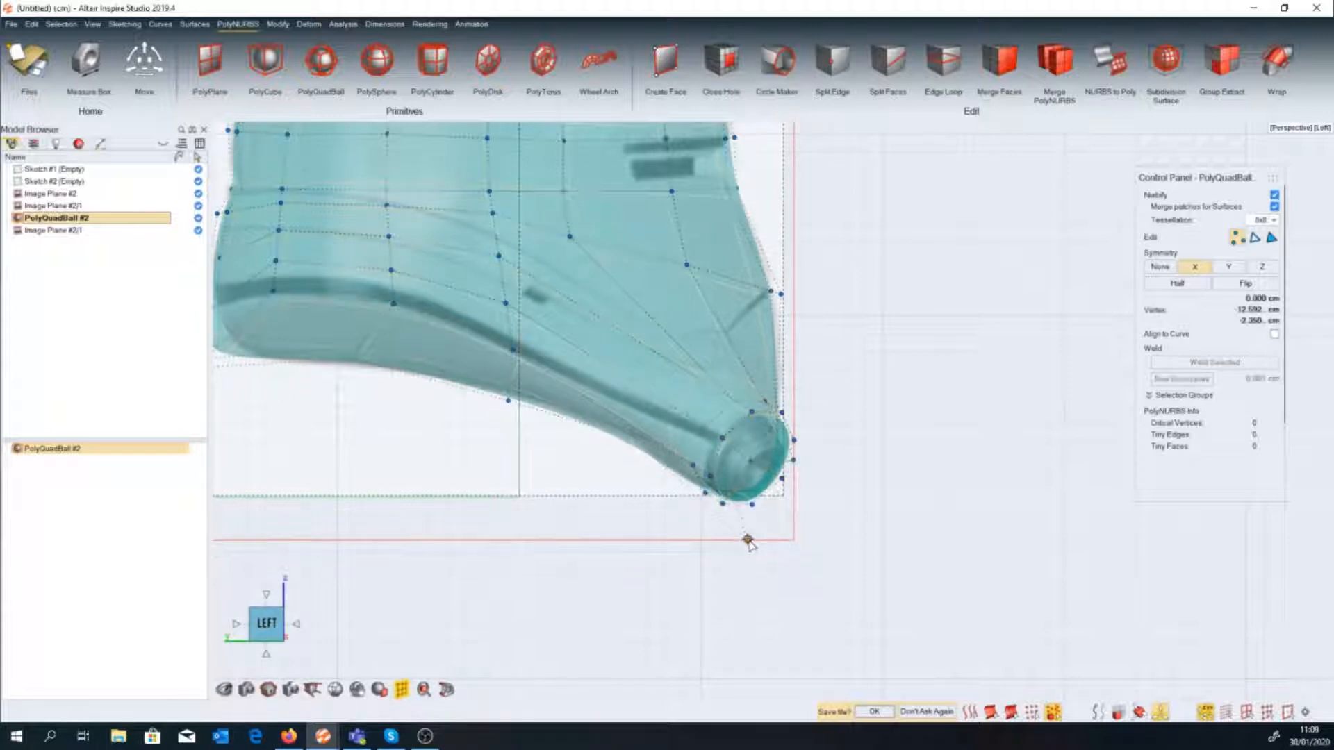
{"action": "middle_click_drag", "start_coordinate": [723, 540], "coordinate": [708, 543]}
{"action": "left_click", "coordinate": [267, 624]}
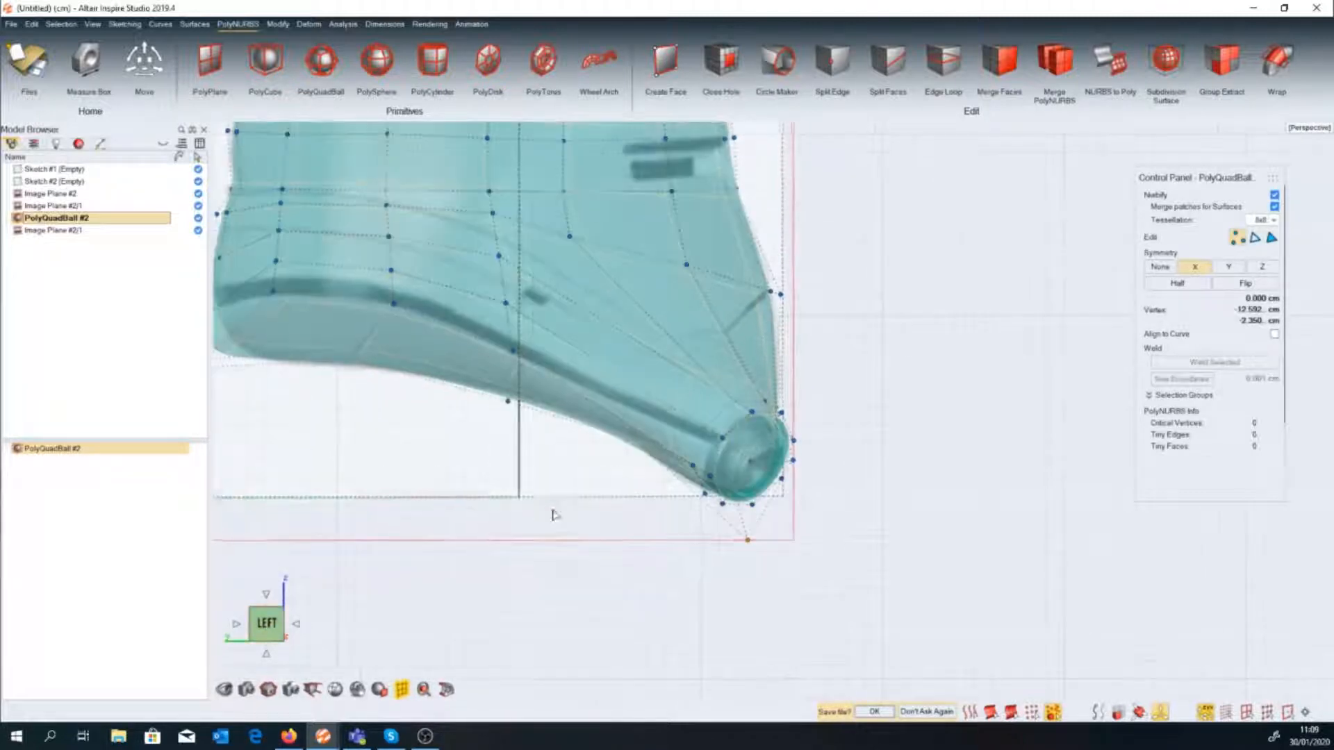
{"action": "scroll", "coordinate": [709, 518], "scroll_direction": "up", "scroll_amount": 3}
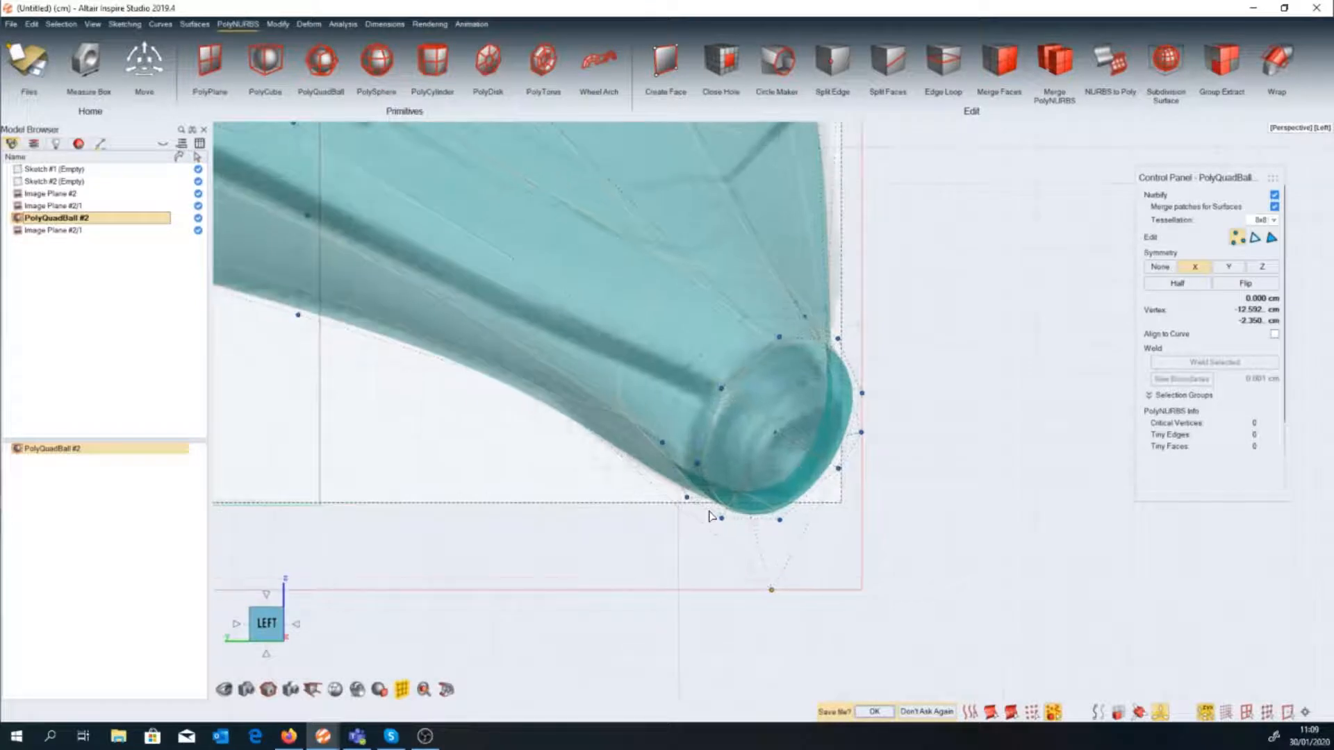
{"action": "left_click_drag", "start_coordinate": [910, 548], "coordinate": [646, 296]}
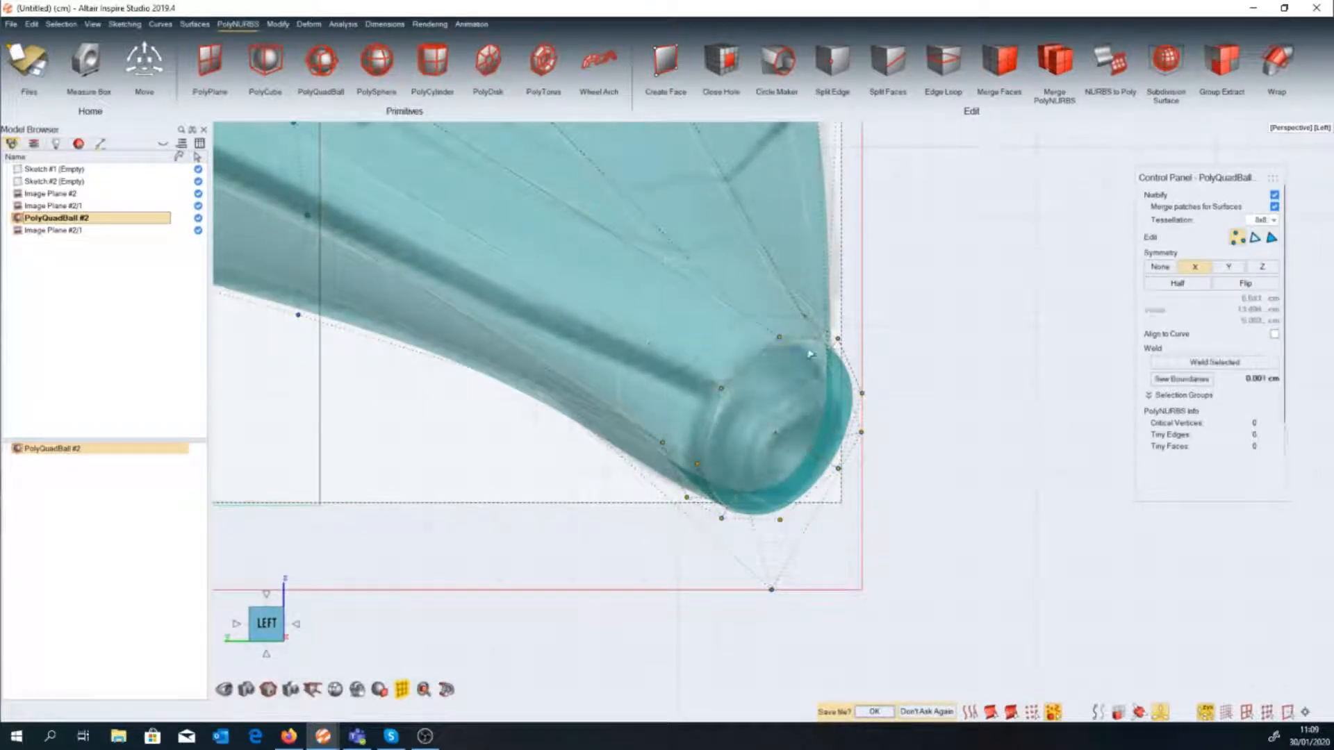
{"action": "left_click_drag", "start_coordinate": [781, 343], "coordinate": [776, 347]}
{"action": "scroll", "coordinate": [726, 530], "scroll_direction": "down", "scroll_amount": 10}
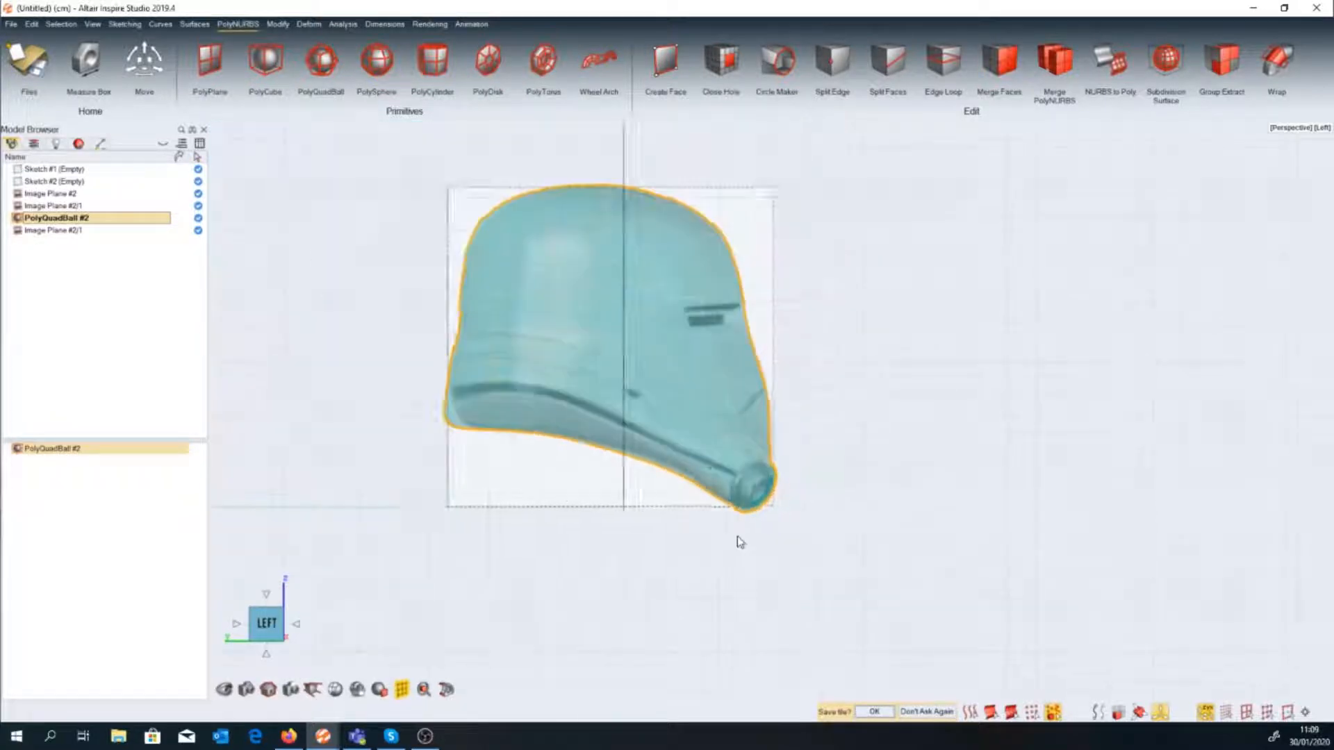
Reshape the back of the helmet by moving its rear control points to follow the side reference outline.
{"action": "double_click", "coordinate": [486, 438]}
{"action": "scroll", "coordinate": [480, 452], "scroll_direction": "up", "scroll_amount": 4}
{"action": "scroll", "coordinate": [475, 448], "scroll_direction": "up", "scroll_amount": 2}
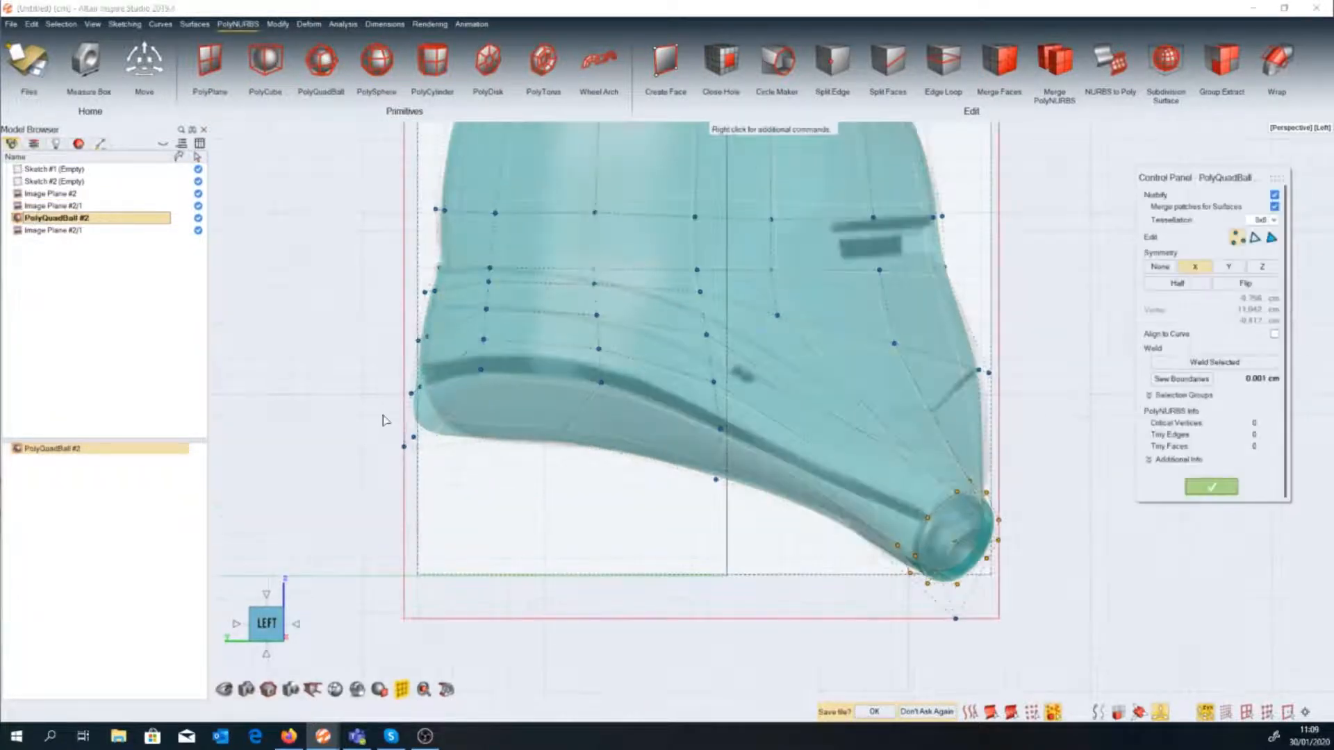
{"action": "left_click_drag", "start_coordinate": [382, 416], "coordinate": [438, 436]}
{"action": "left_click", "coordinate": [413, 444]}
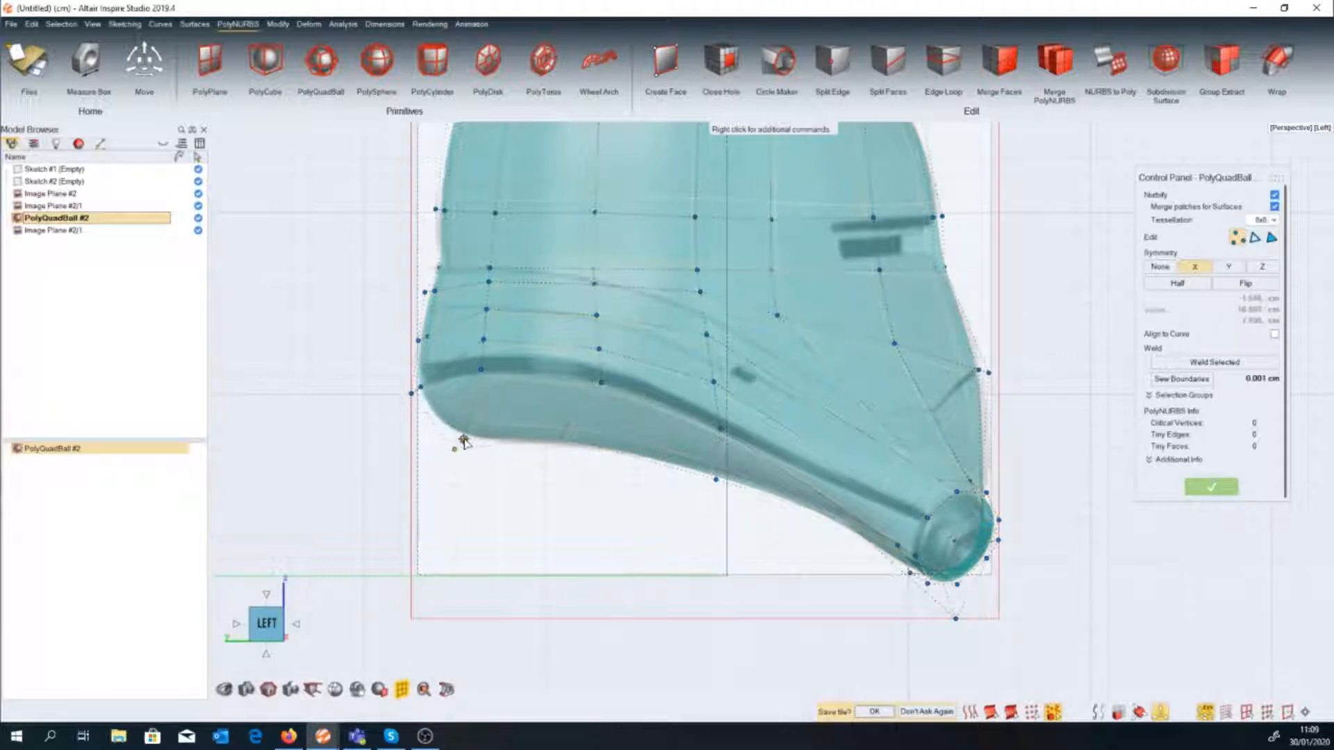
{"action": "right_click_drag", "start_coordinate": [387, 385], "coordinate": [407, 469]}
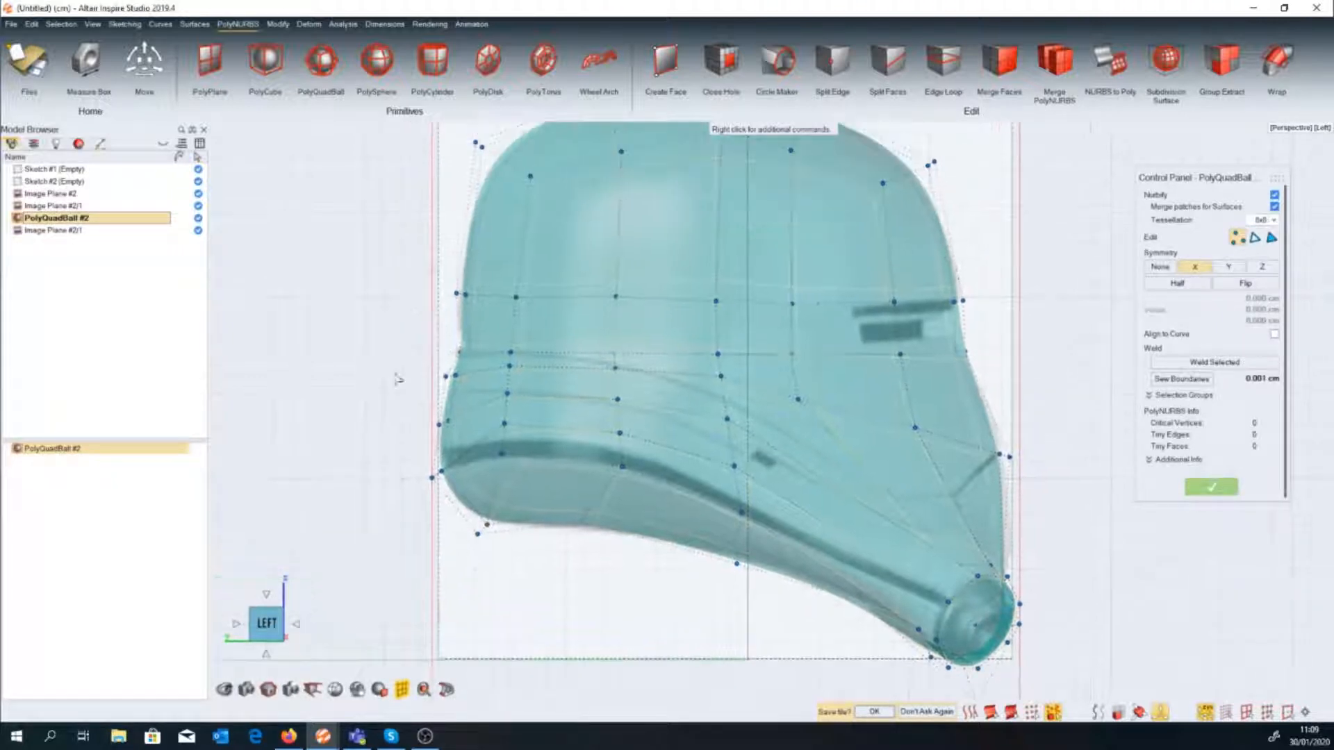
{"action": "left_click_drag", "start_coordinate": [439, 265], "coordinate": [466, 300]}
{"action": "scroll", "coordinate": [470, 376], "scroll_direction": "down", "scroll_amount": 2}
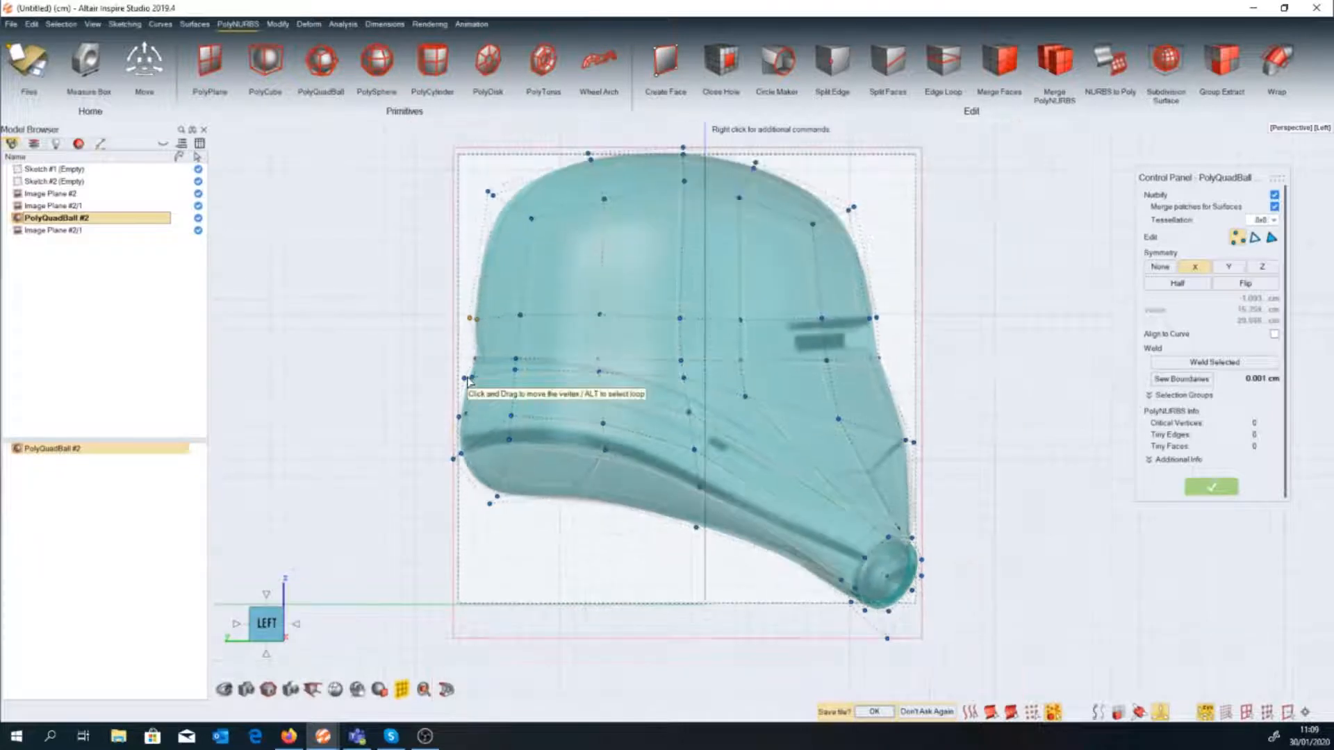
{"action": "left_click_drag", "start_coordinate": [939, 478], "coordinate": [903, 461]}
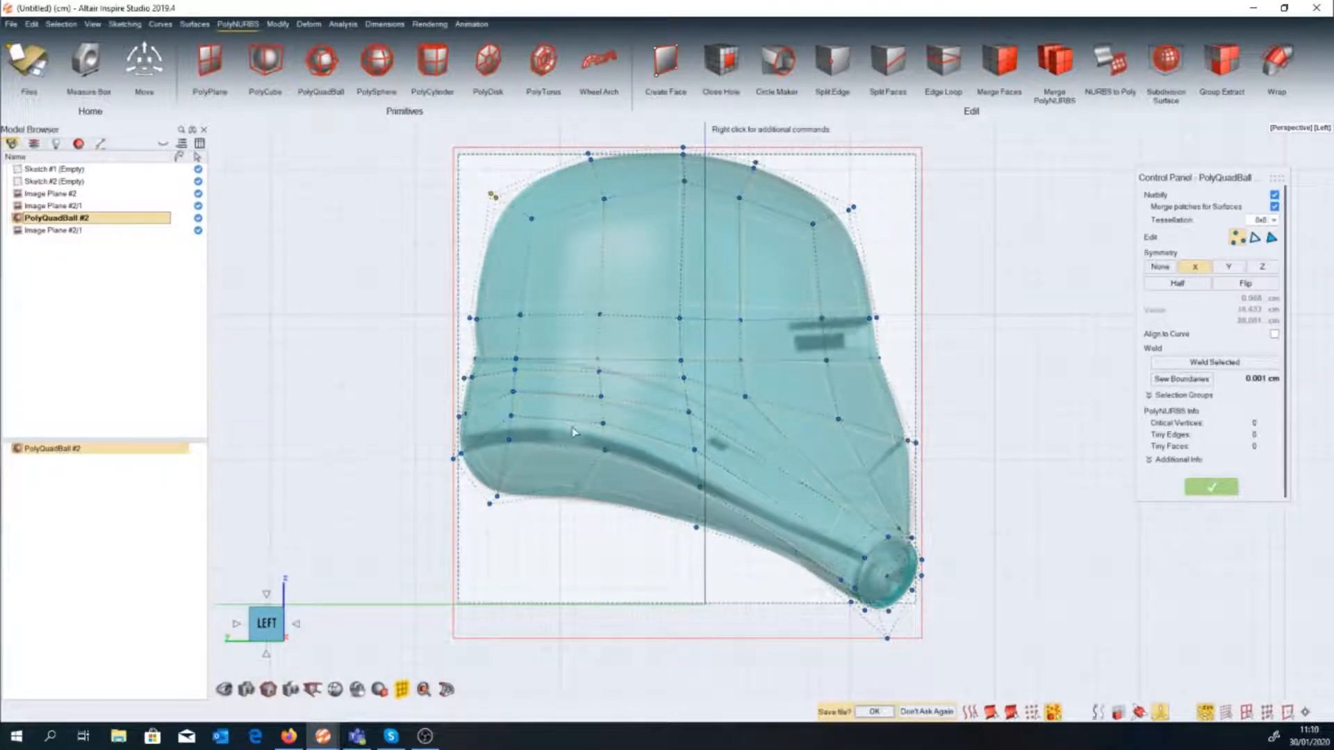
In the front view, move the lower chin control points beside the jaw disc inward and up to follow the reference.
{"action": "scroll", "coordinate": [577, 425], "scroll_direction": "down", "scroll_amount": 2}
{"action": "key", "text": "Escape"}
{"action": "left_click", "coordinate": [871, 427]}
{"action": "middle_click_drag", "start_coordinate": [870, 426], "coordinate": [701, 452]}
{"action": "left_click", "coordinate": [841, 576]}
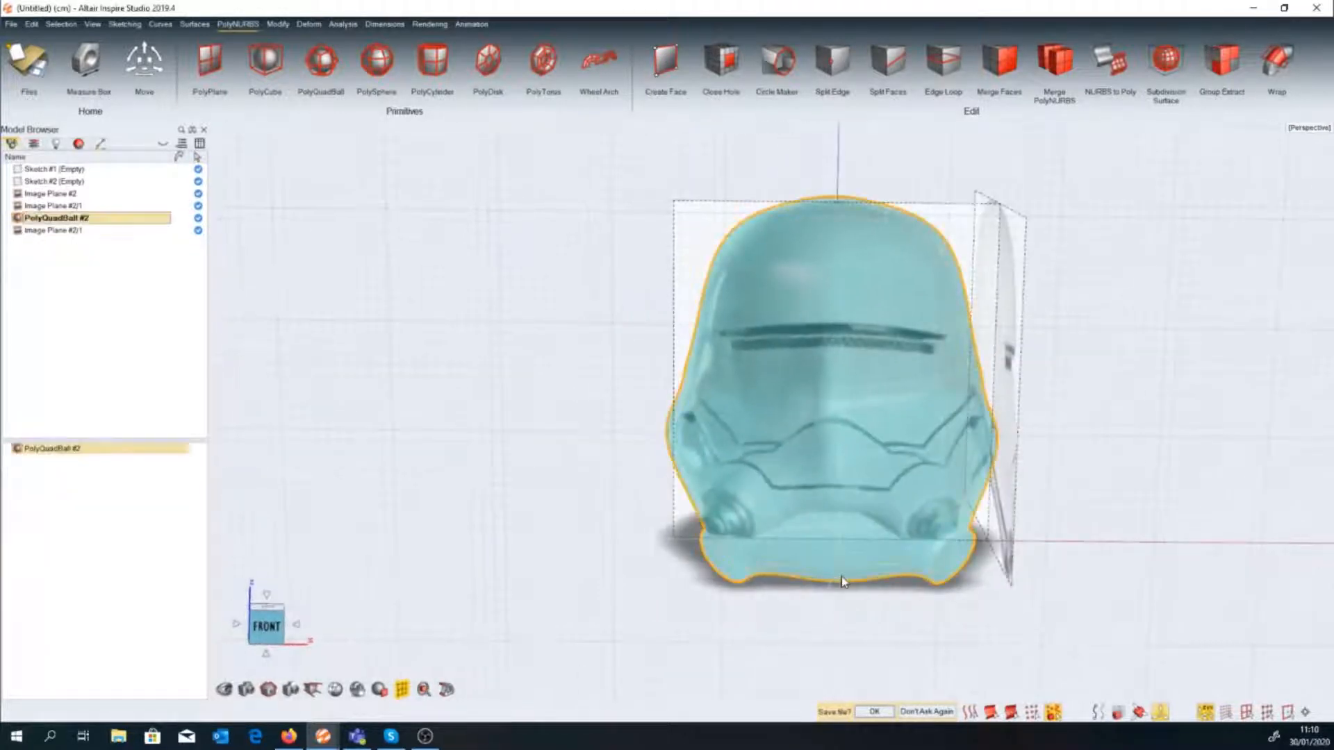
{"action": "double_click", "coordinate": [841, 577]}
{"action": "scroll", "coordinate": [768, 566], "scroll_direction": "up", "scroll_amount": 5}
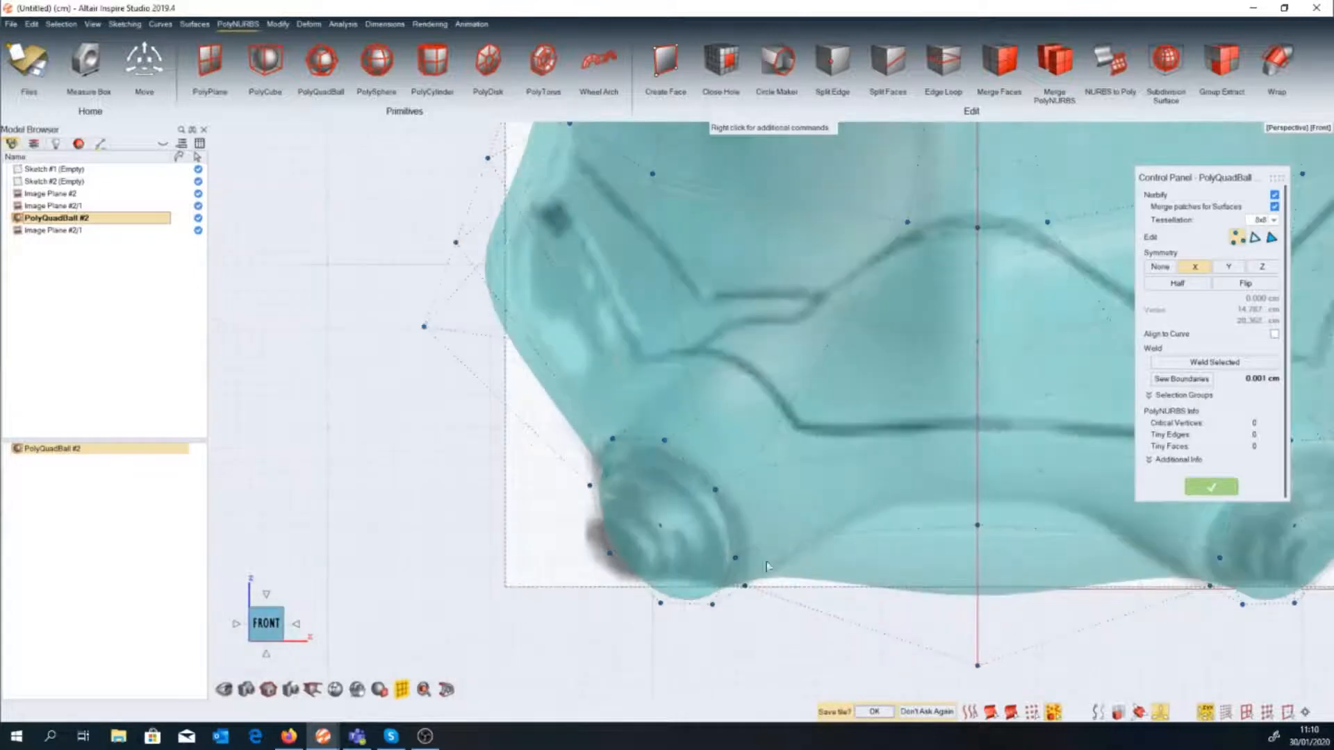
{"action": "left_click", "coordinate": [768, 541]}
{"action": "left_click", "coordinate": [745, 587]}
{"action": "left_click", "coordinate": [770, 539]}
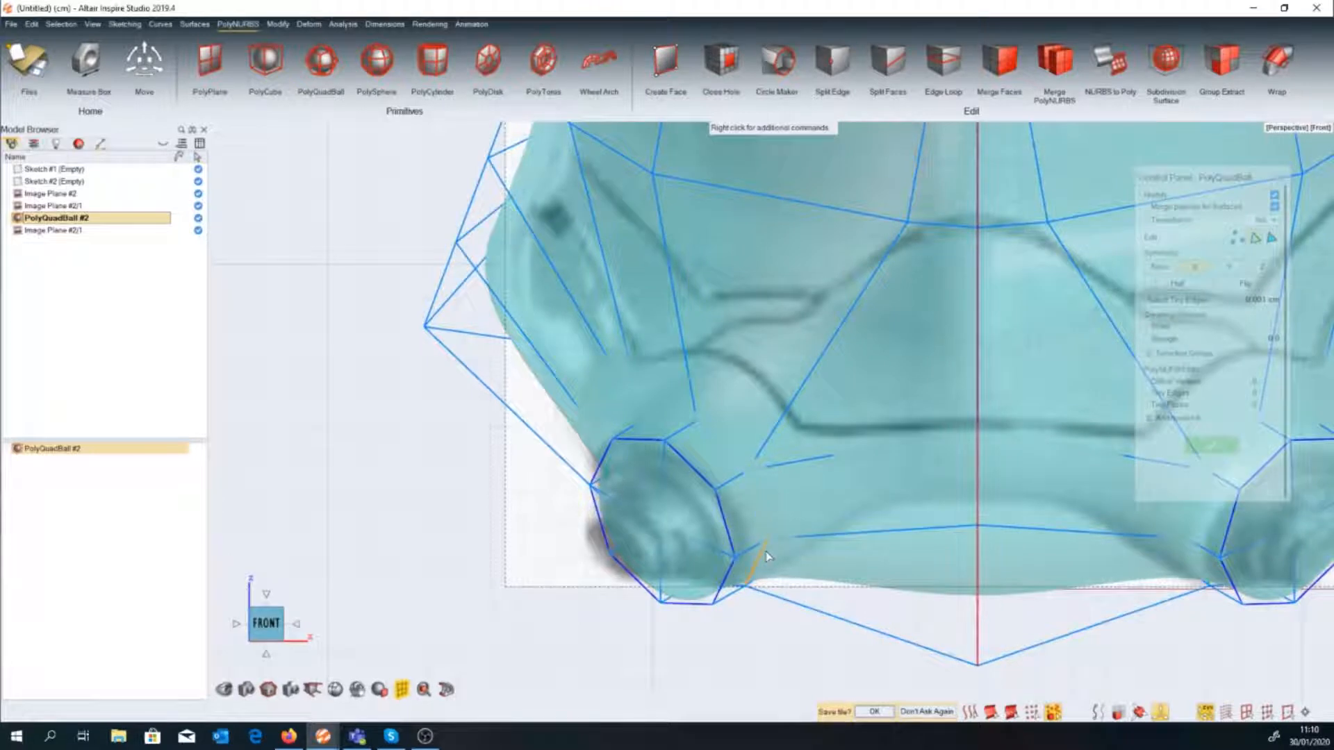
{"action": "left_click", "coordinate": [1236, 238]}
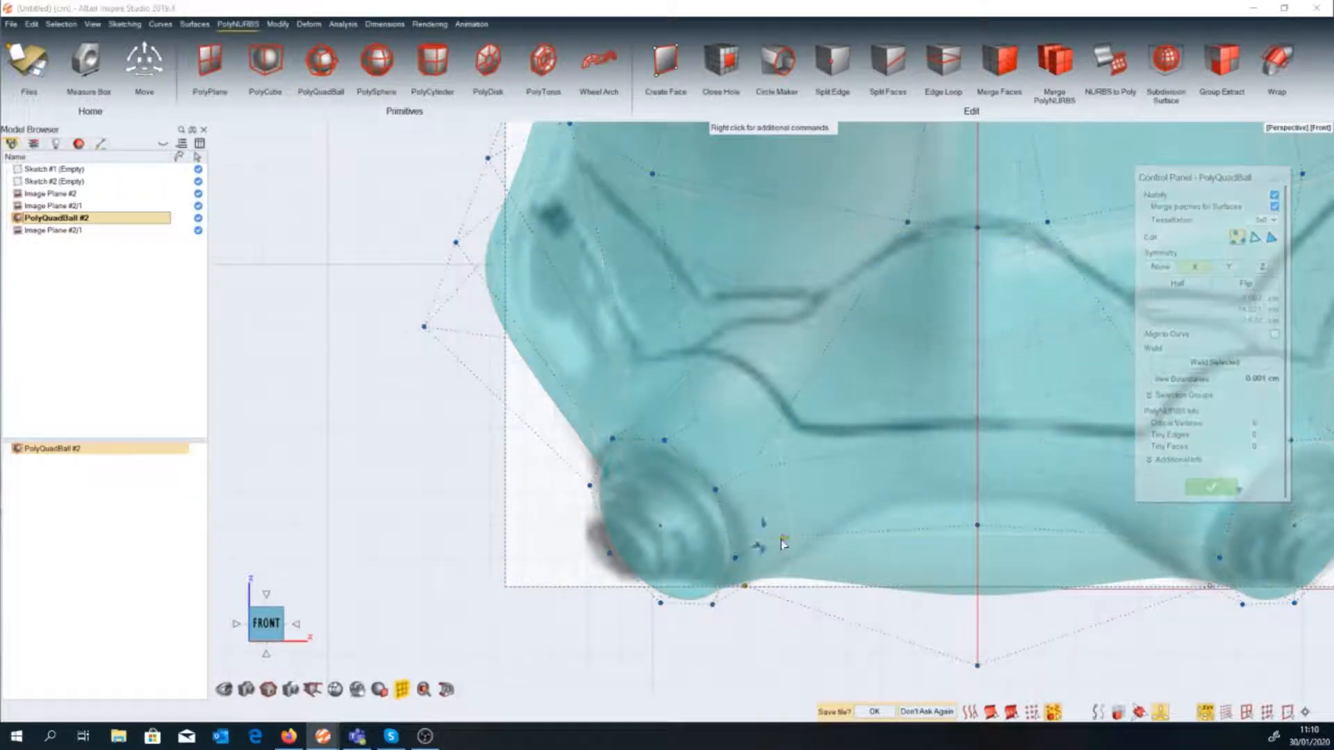
{"action": "left_click_drag", "start_coordinate": [767, 472], "coordinate": [833, 415]}
{"action": "key", "text": "m"}
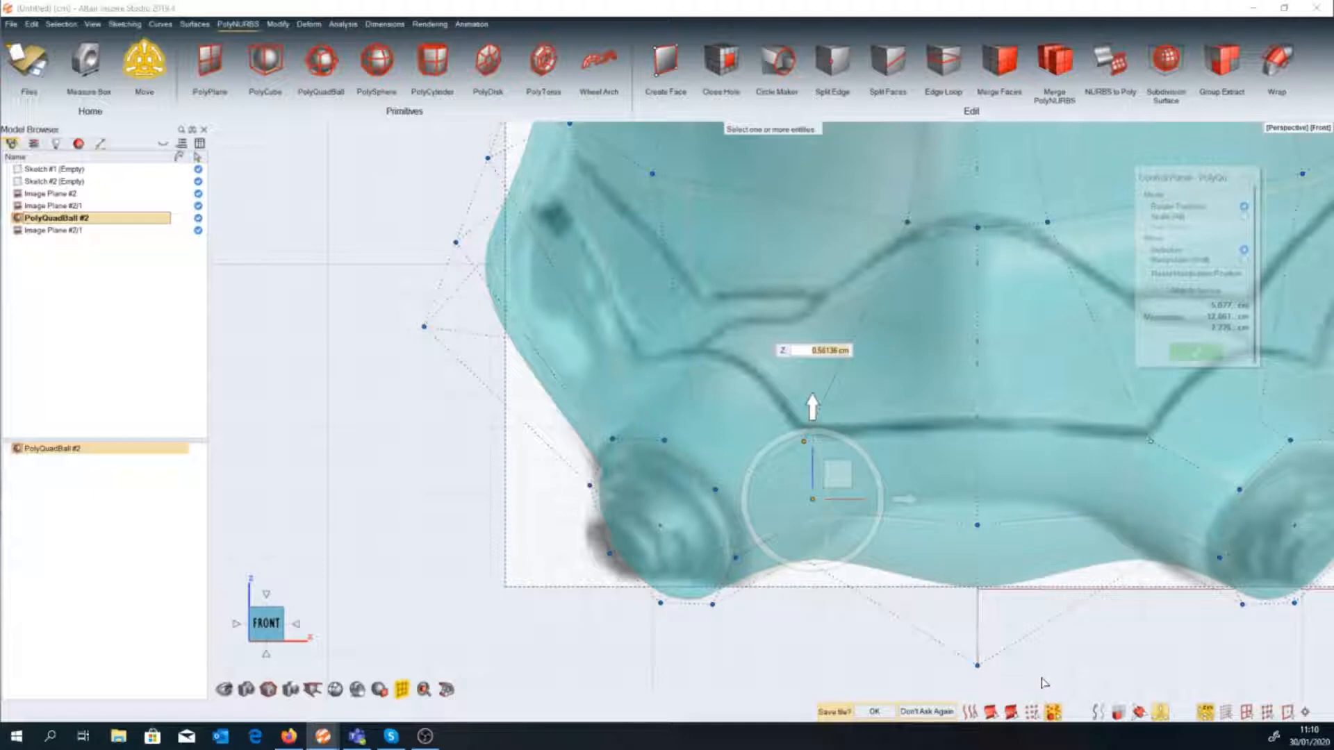
Raise the centre chin control points and shift the neighbouring lower side points inward to form the arched chin opening.
{"action": "left_click_drag", "start_coordinate": [1044, 684], "coordinate": [984, 422]}
{"action": "left_click", "coordinate": [804, 557]}
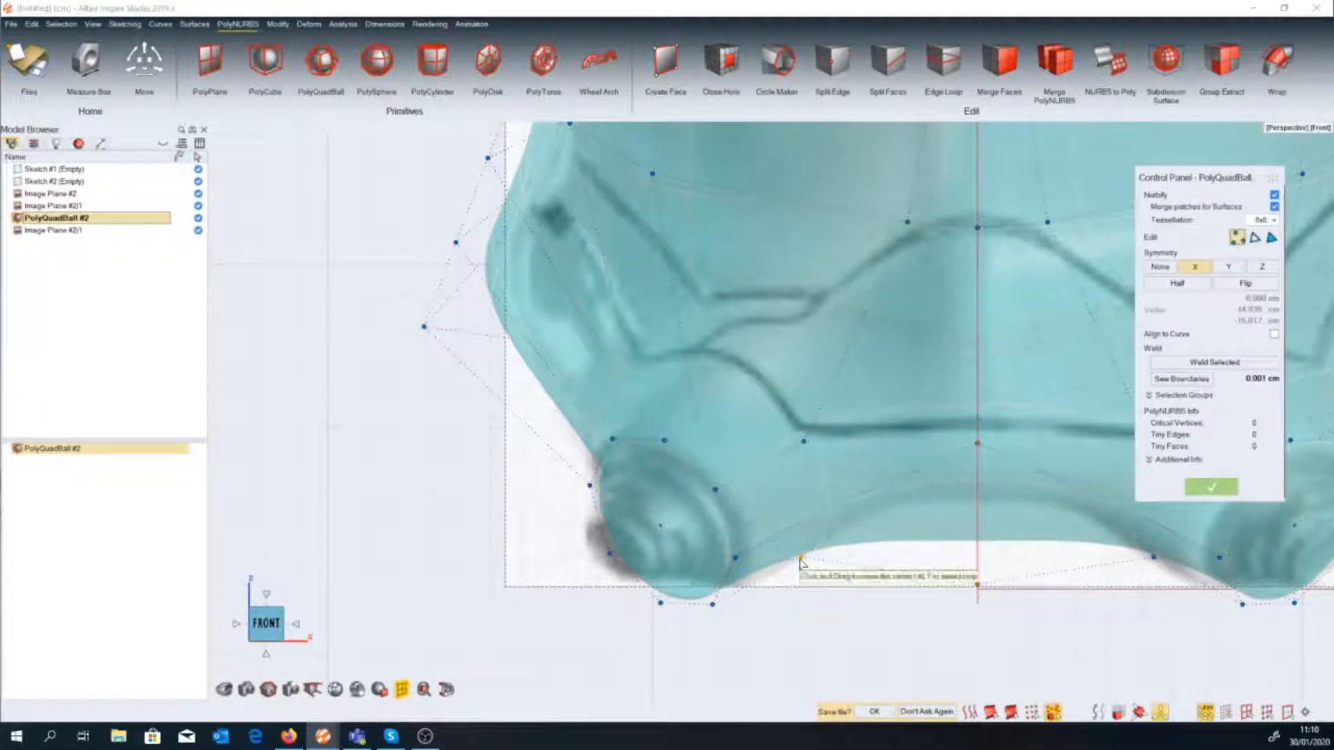
{"action": "left_click_drag", "start_coordinate": [814, 553], "coordinate": [870, 537]}
{"action": "left_click_drag", "start_coordinate": [977, 584], "coordinate": [977, 514]}
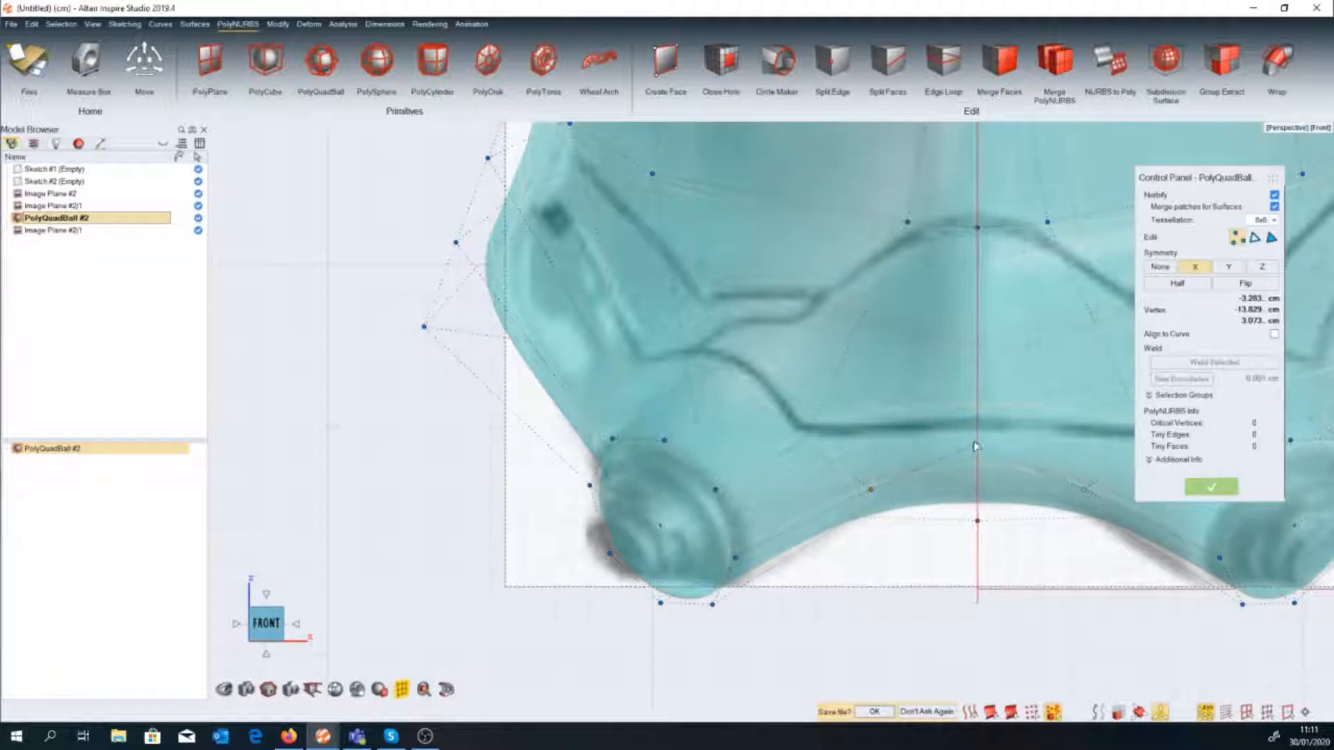
Adjust the upper side control points of the chin and raise the bottom centre point to match the front reference arch.
{"action": "left_click", "coordinate": [806, 442]}
{"action": "right_click_drag", "start_coordinate": [829, 444], "coordinate": [864, 516]}
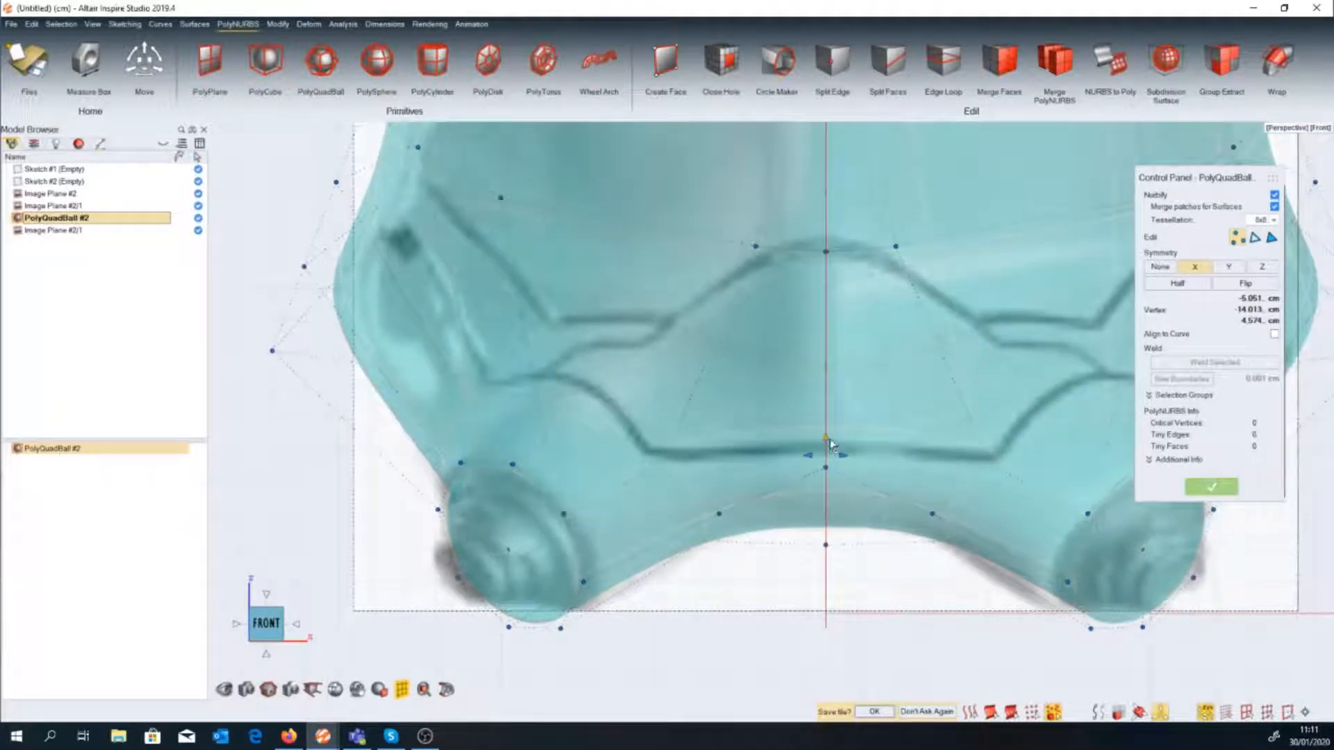
{"action": "left_click_drag", "start_coordinate": [831, 444], "coordinate": [836, 406]}
{"action": "left_click_drag", "start_coordinate": [827, 534], "coordinate": [827, 517]}
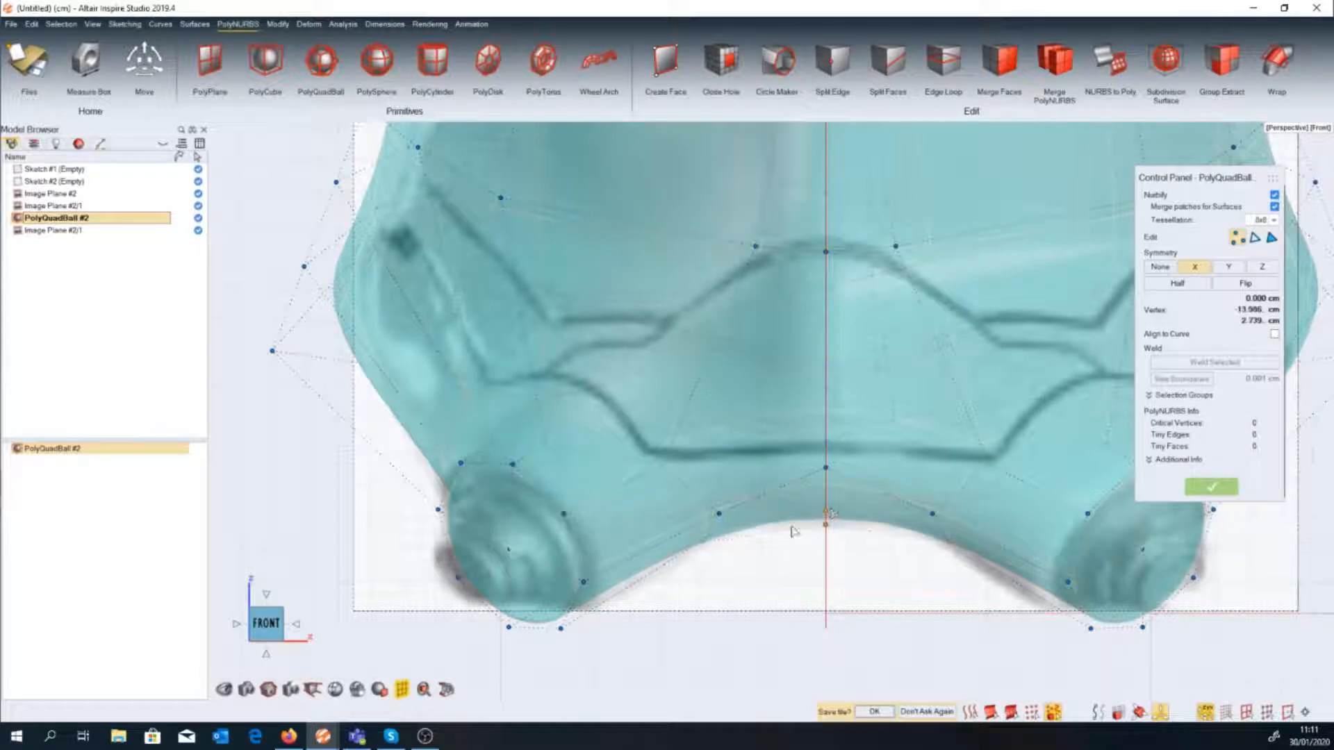
Select the jaw disc's control points, rotate them slightly about Y and shift them about 0.15 cm along X.
{"action": "left_click_drag", "start_coordinate": [607, 648], "coordinate": [420, 464]}
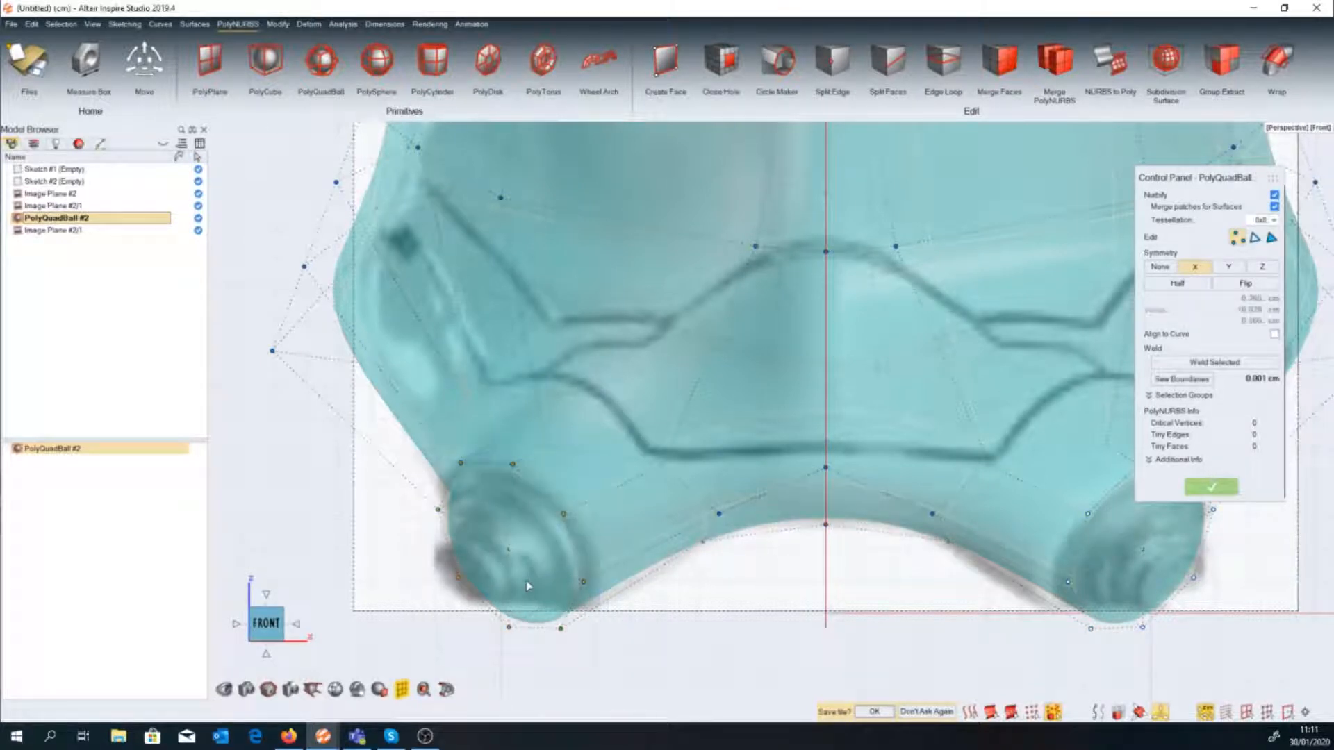
{"action": "key", "text": "m"}
{"action": "left_click_drag", "start_coordinate": [467, 607], "coordinate": [475, 611]}
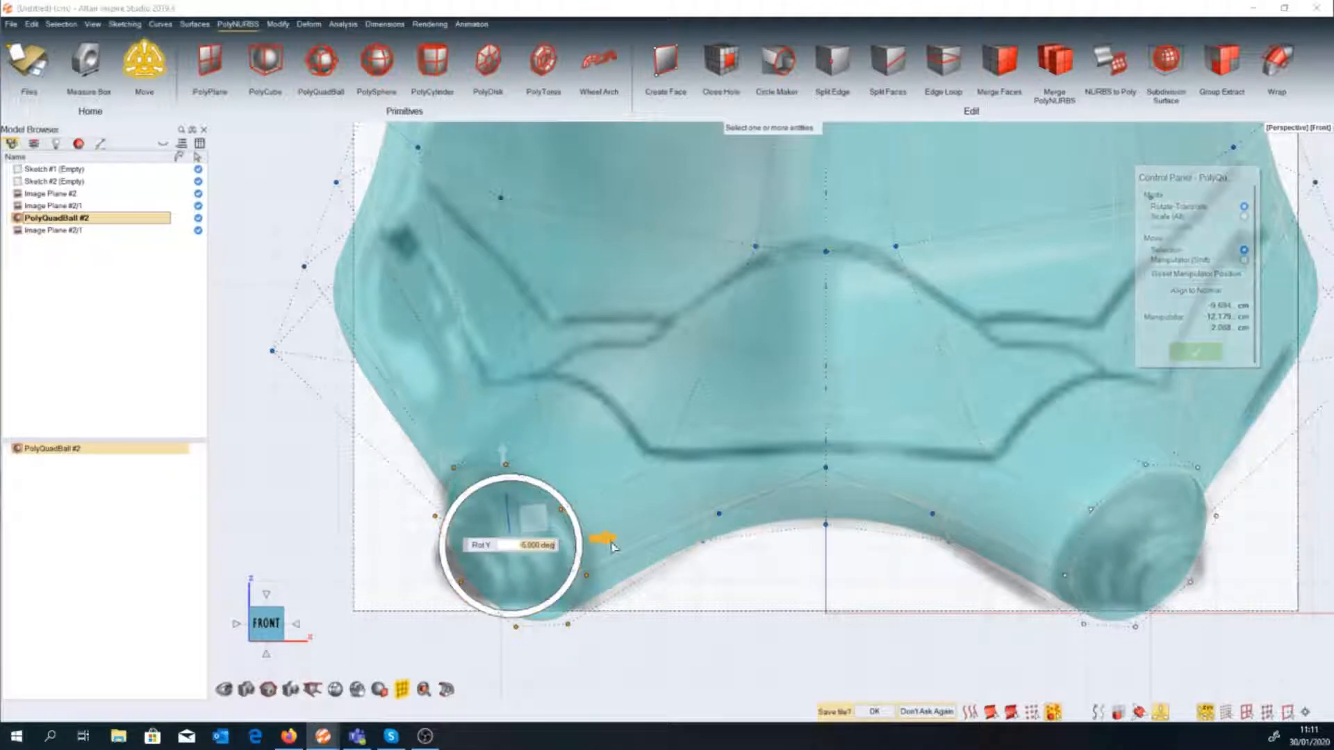
{"action": "left_click_drag", "start_coordinate": [613, 547], "coordinate": [617, 541]}
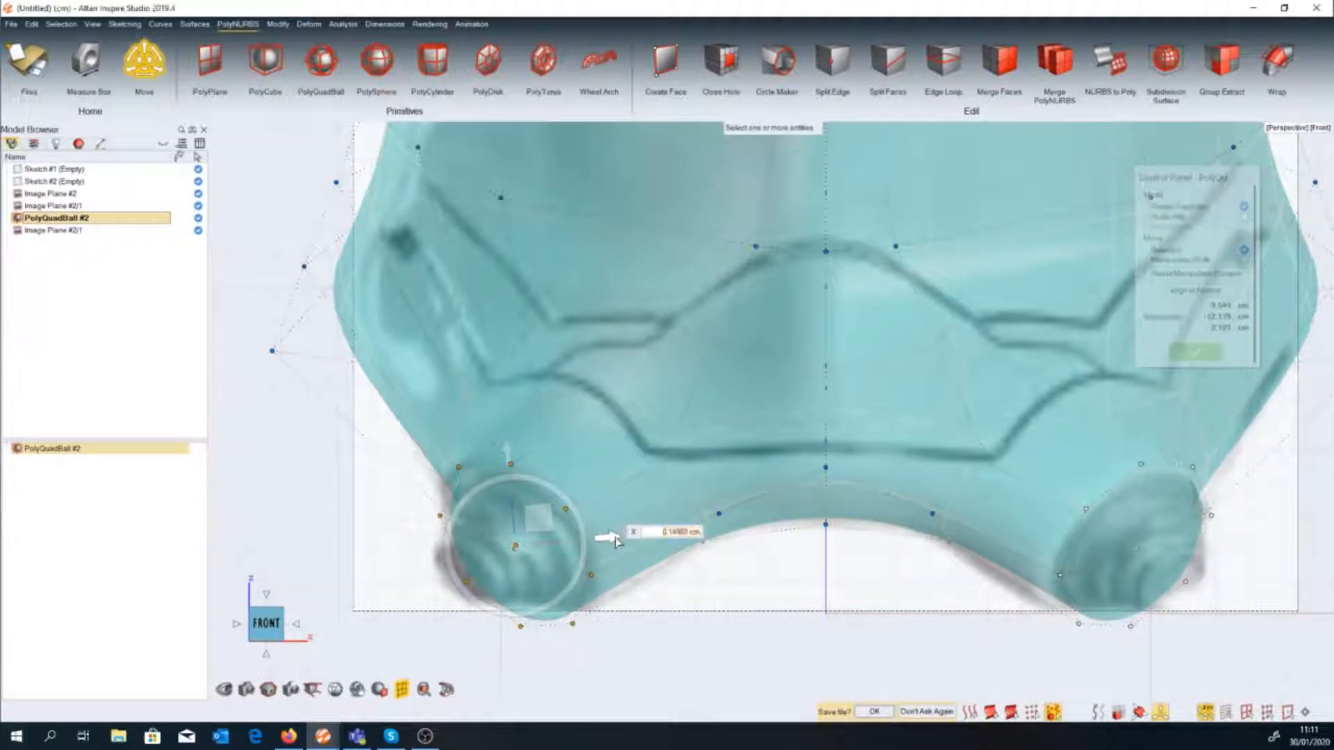
From an angled view, push the chin's side control point back along its depth with the Move tool.
{"action": "right_click_drag", "start_coordinate": [616, 542], "coordinate": [825, 526]}
{"action": "left_click_drag", "start_coordinate": [825, 526], "coordinate": [772, 520]}
{"action": "right_click_drag", "start_coordinate": [773, 520], "coordinate": [881, 403]}
{"action": "right_click", "coordinate": [658, 503]}
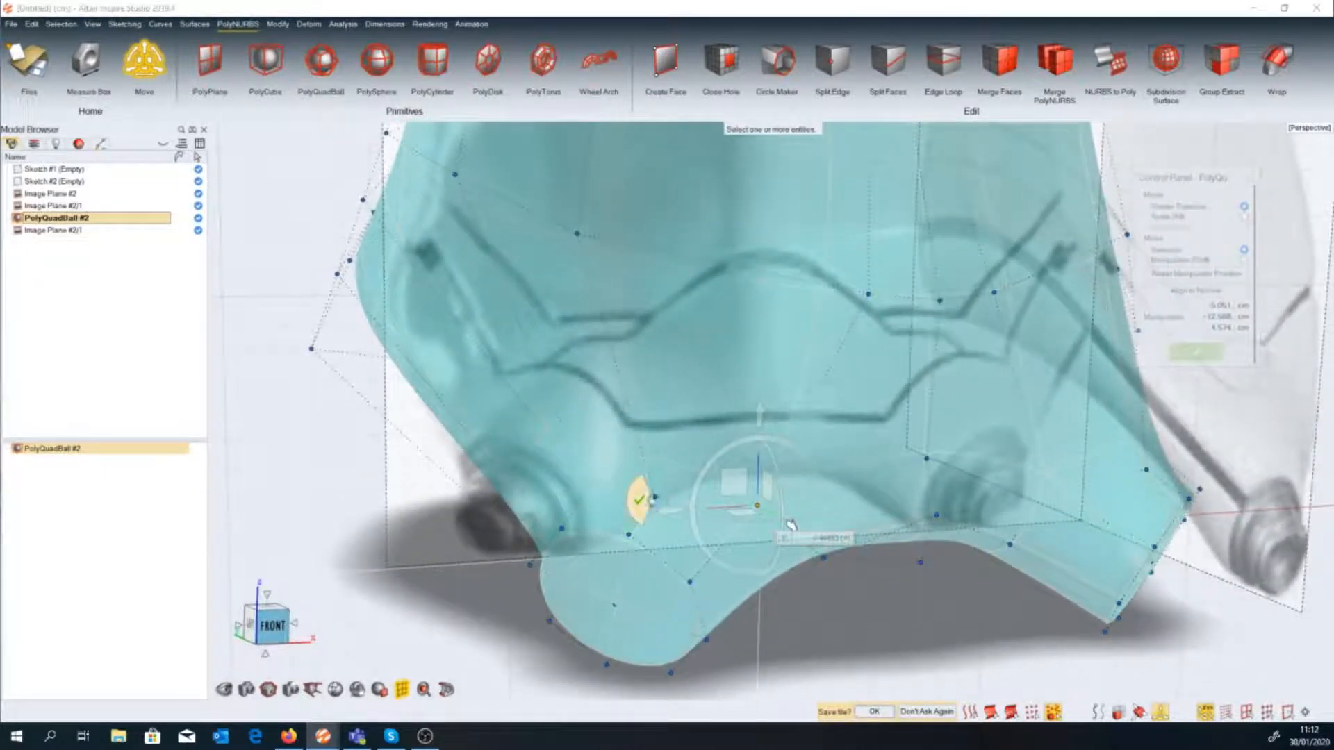
{"action": "left_click", "coordinate": [637, 505]}
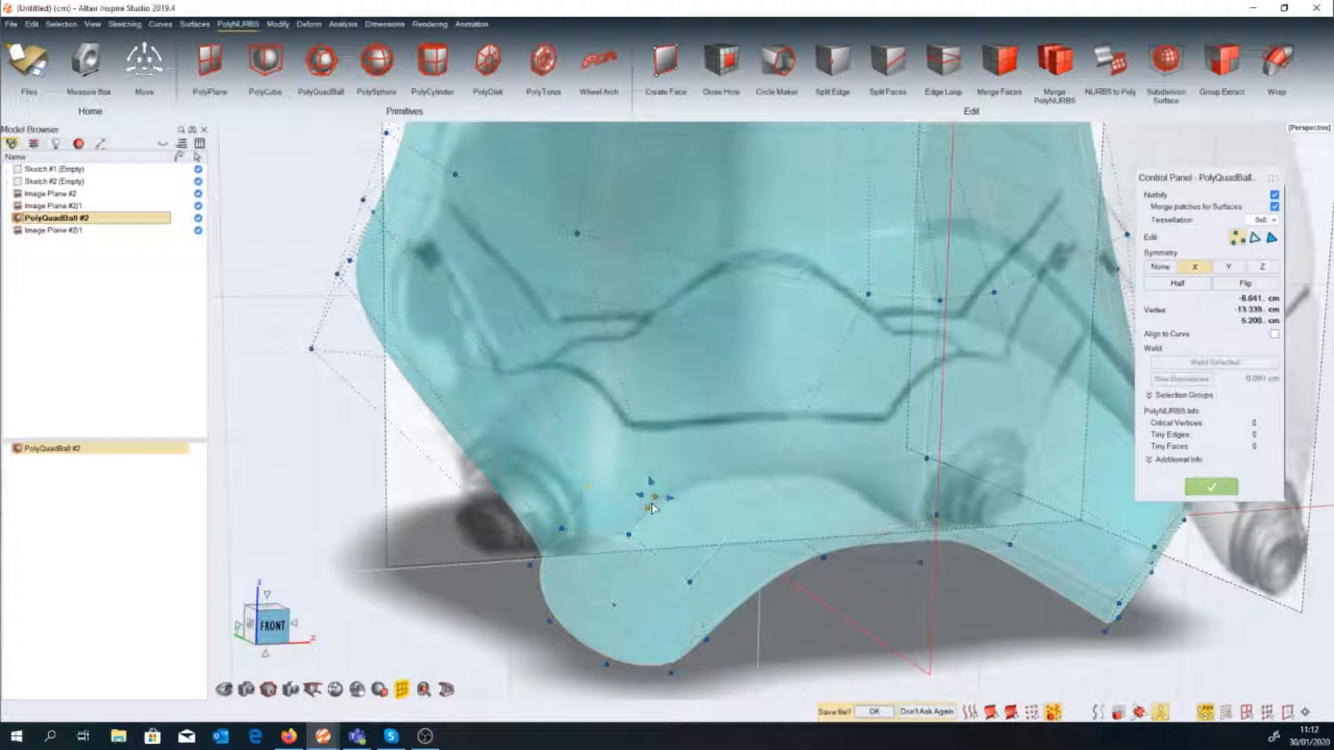
Reposition the control points around the base of the jaw disc to smooth its transition into the chin and cheek.
{"action": "left_click_drag", "start_coordinate": [653, 509], "coordinate": [661, 495]}
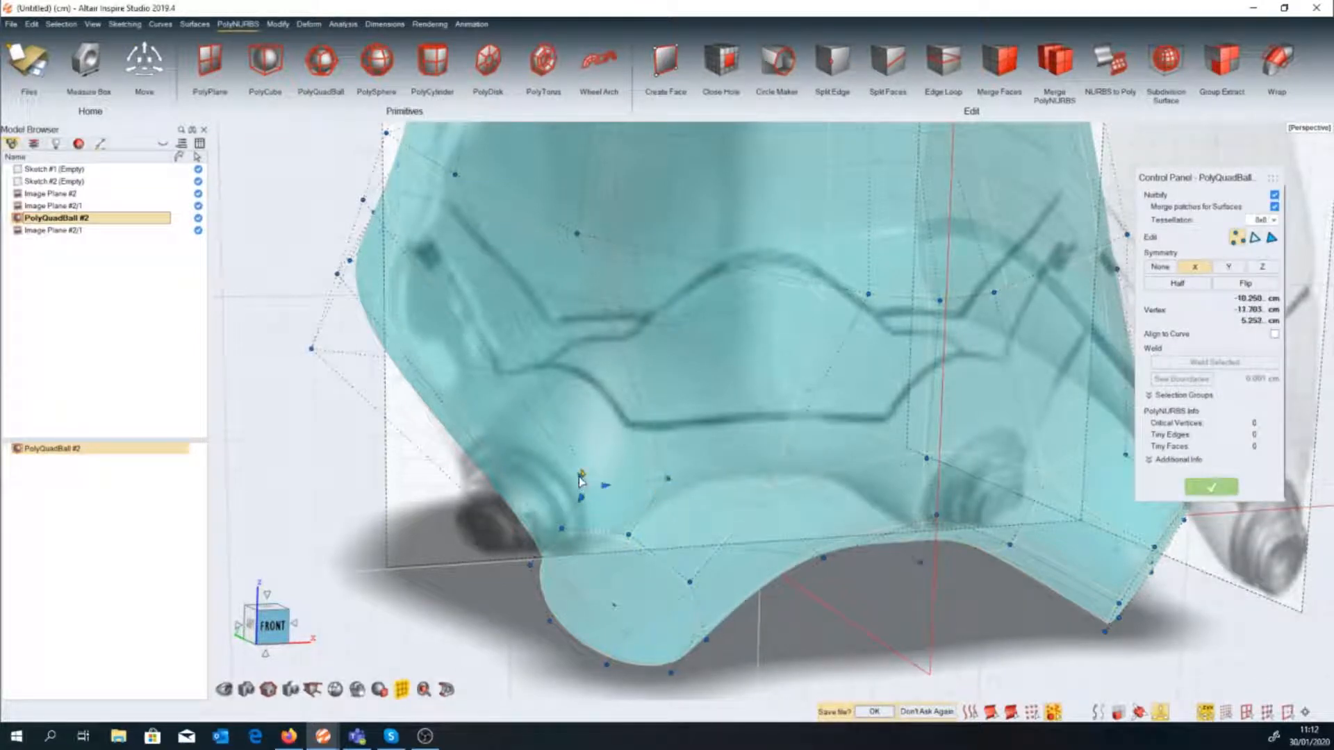
{"action": "right_click_drag", "start_coordinate": [549, 464], "coordinate": [582, 594]}
{"action": "left_click_drag", "start_coordinate": [573, 622], "coordinate": [494, 605]}
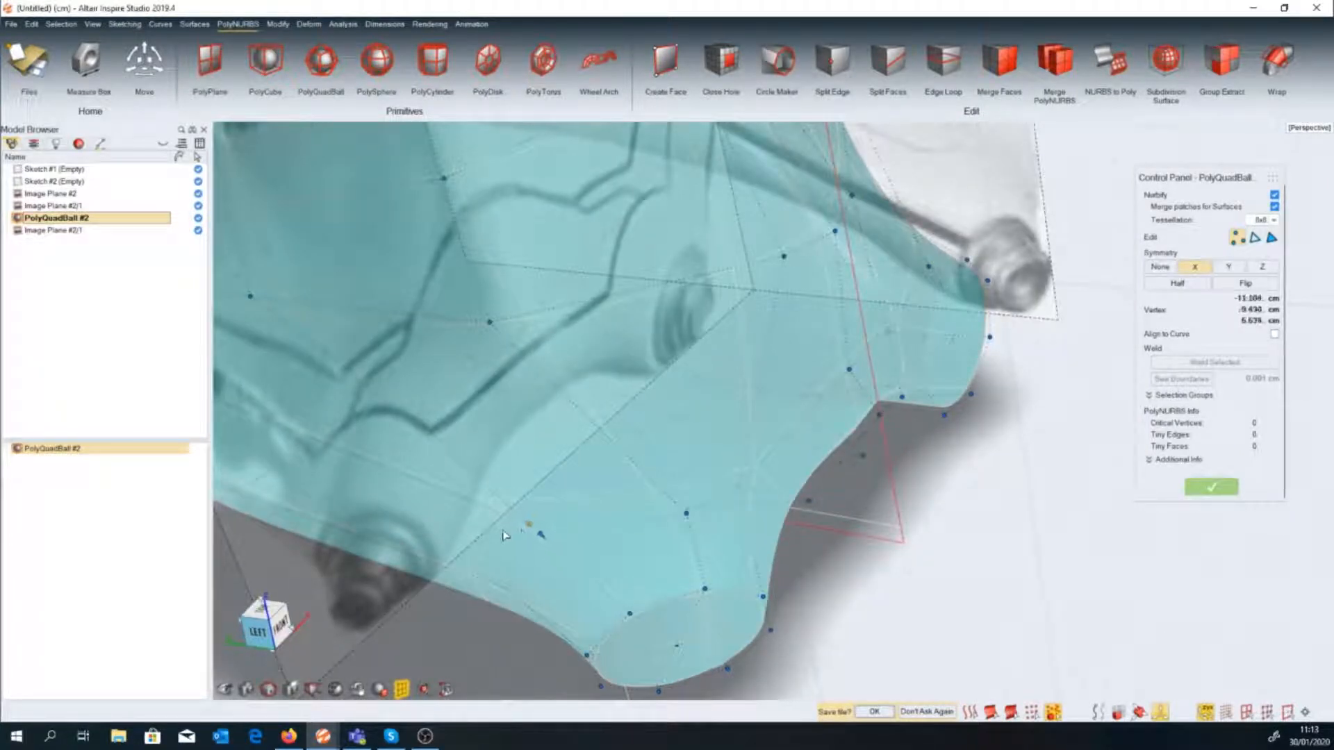
{"action": "right_click_drag", "start_coordinate": [485, 531], "coordinate": [535, 531]}
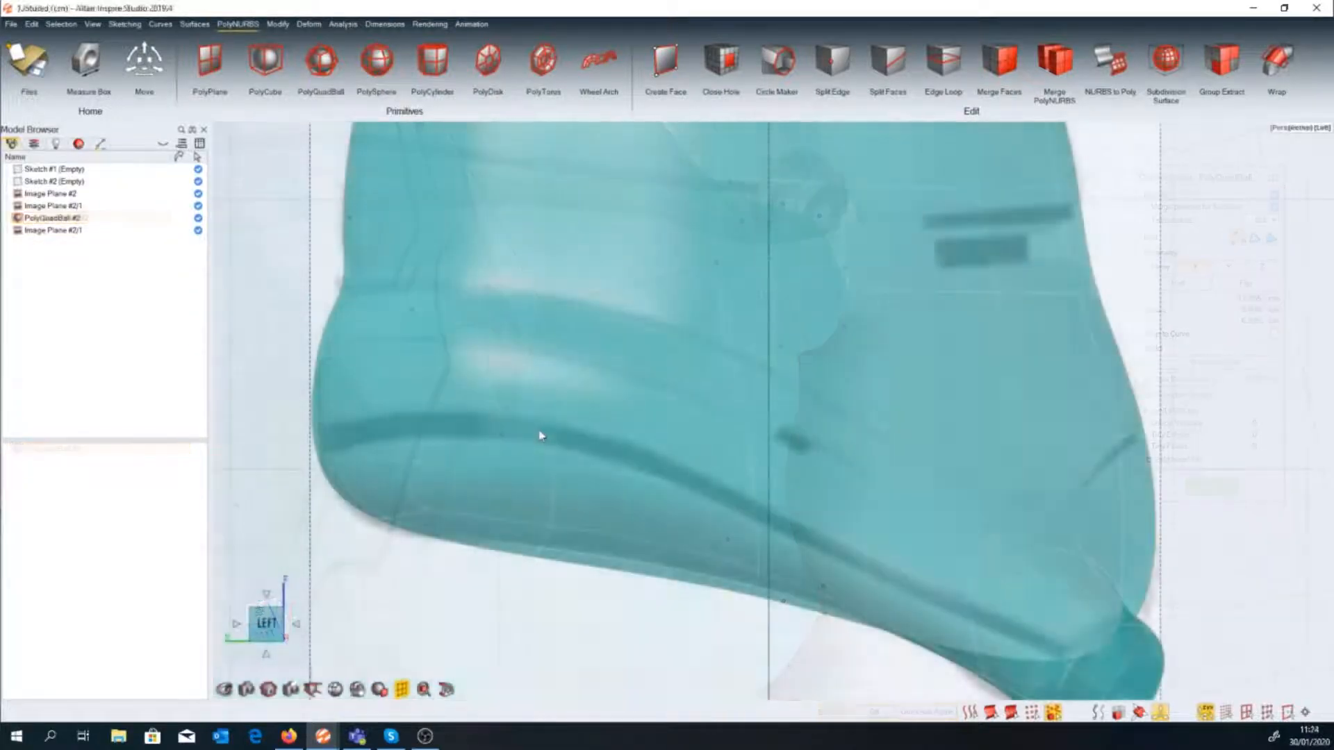
Draw a four-point curve on the helmet's side surface from the back edge to the small dark notch in the reference.
{"action": "key", "text": "space"}
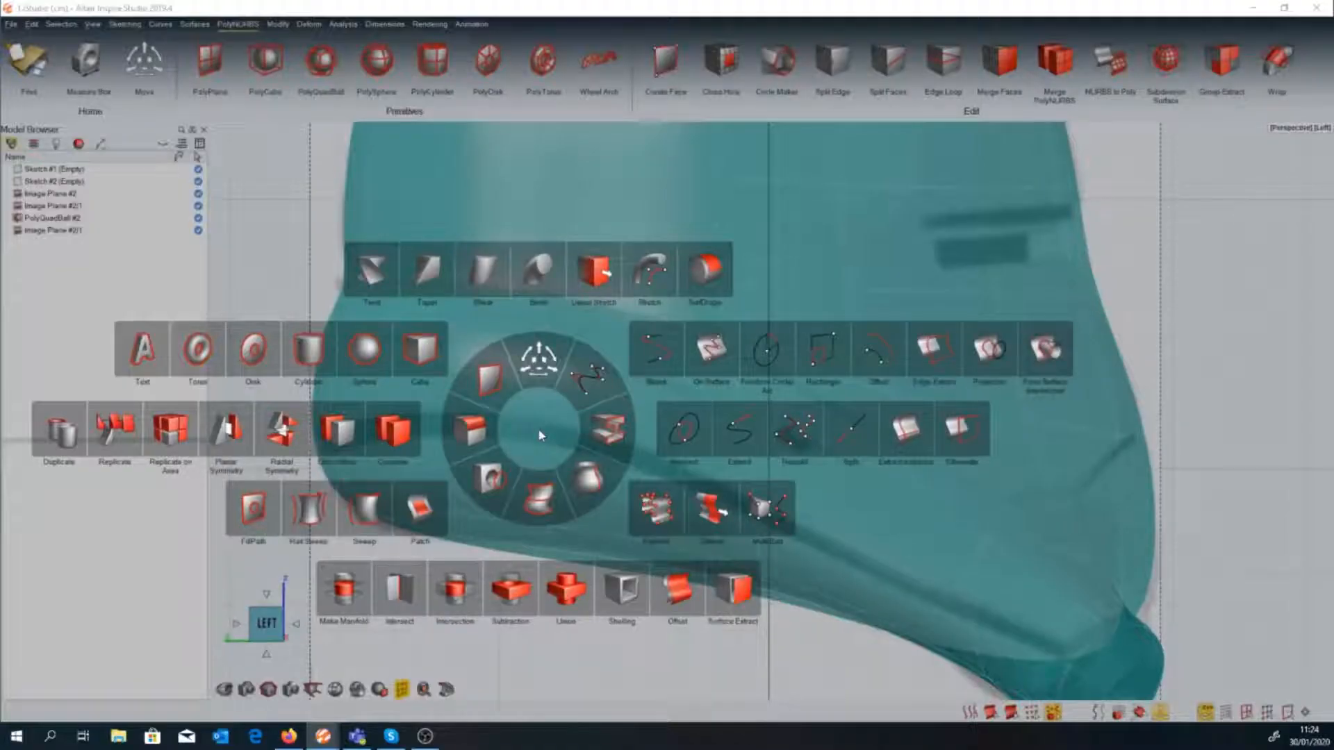
{"action": "left_click", "coordinate": [711, 347]}
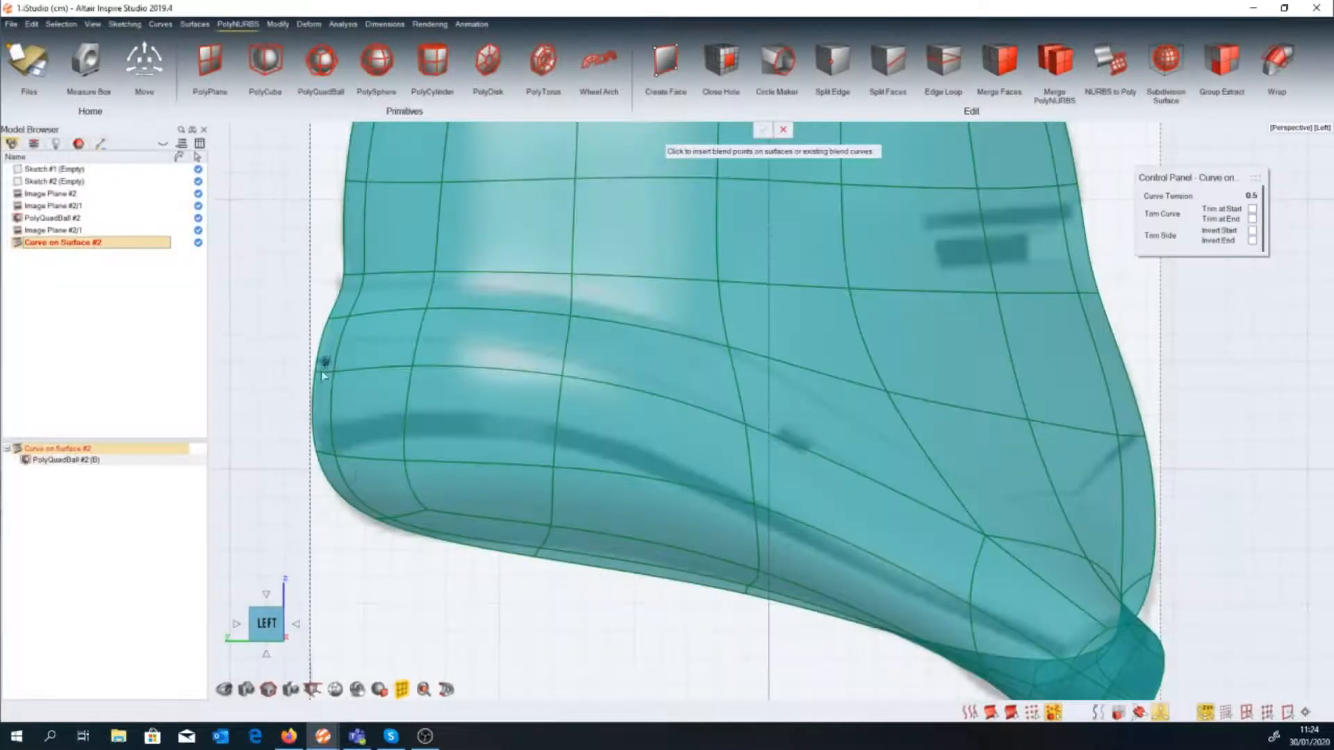
{"action": "left_click", "coordinate": [323, 344]}
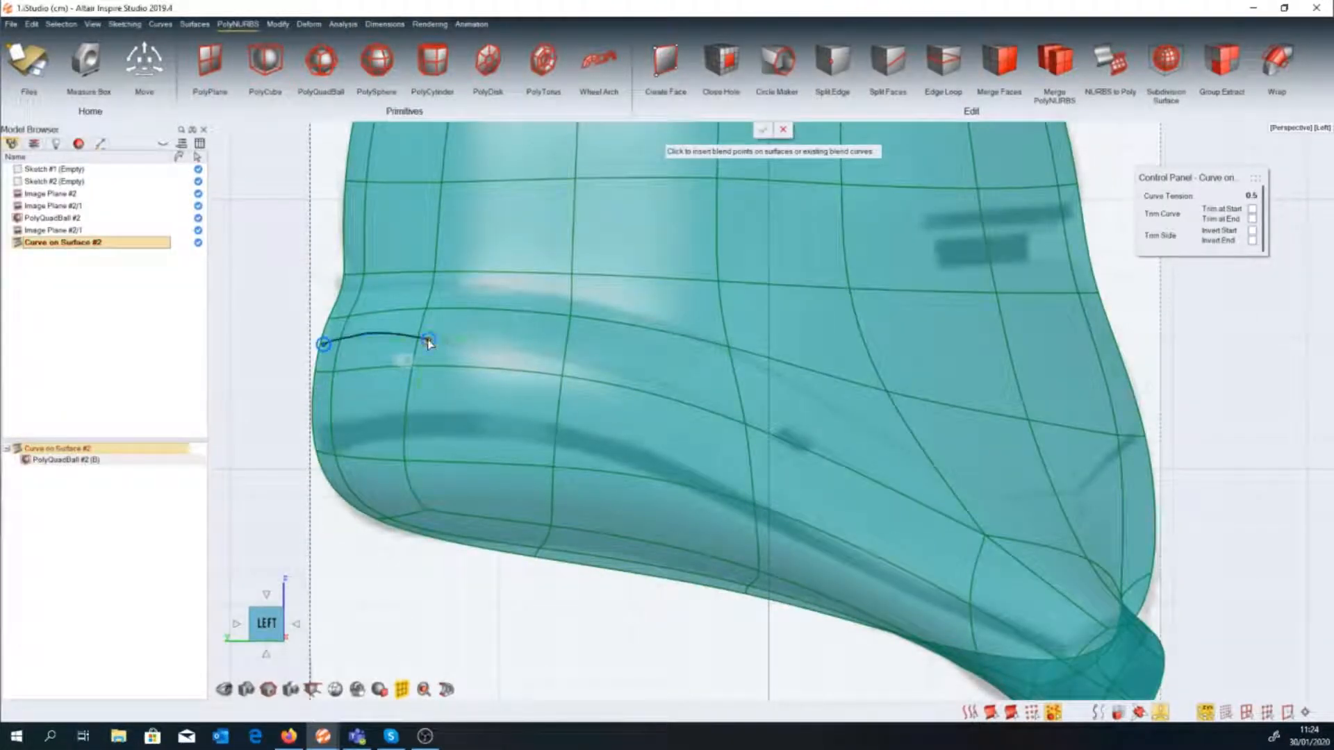
{"action": "left_click", "coordinate": [699, 395]}
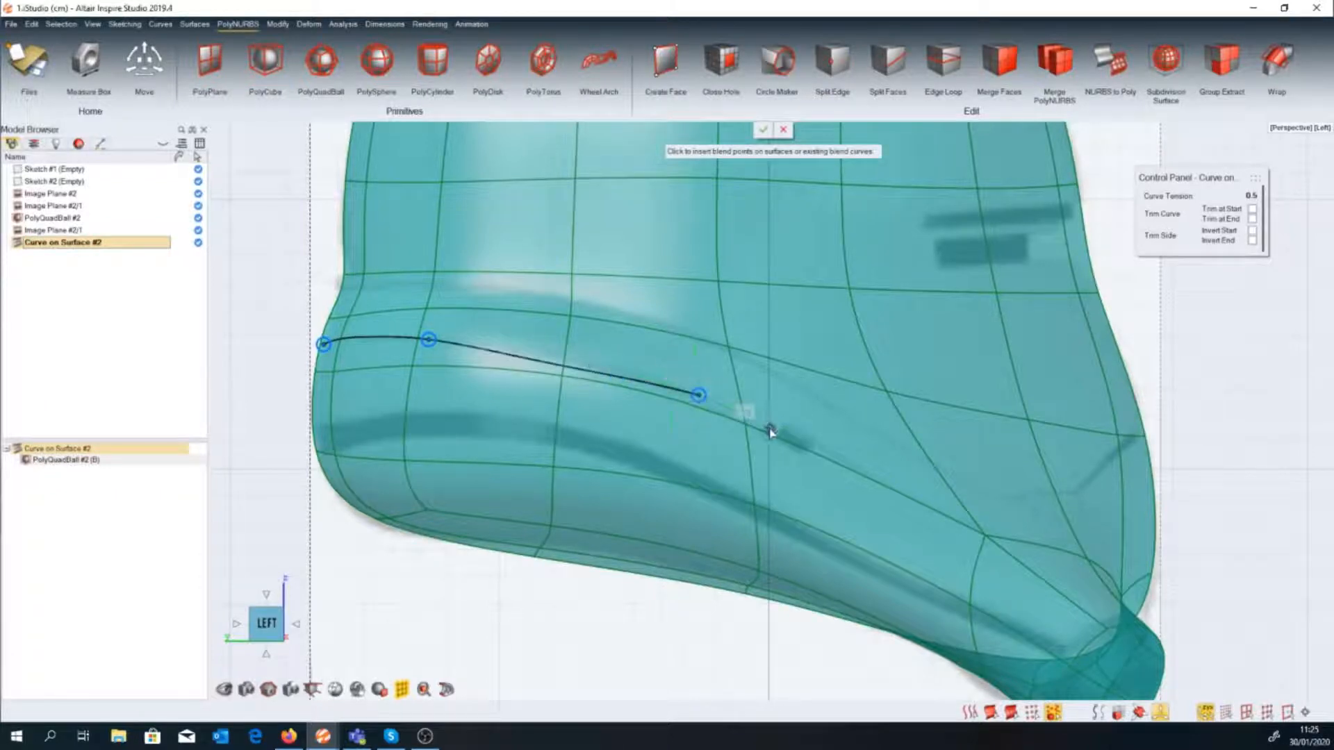
{"action": "left_click", "coordinate": [776, 434]}
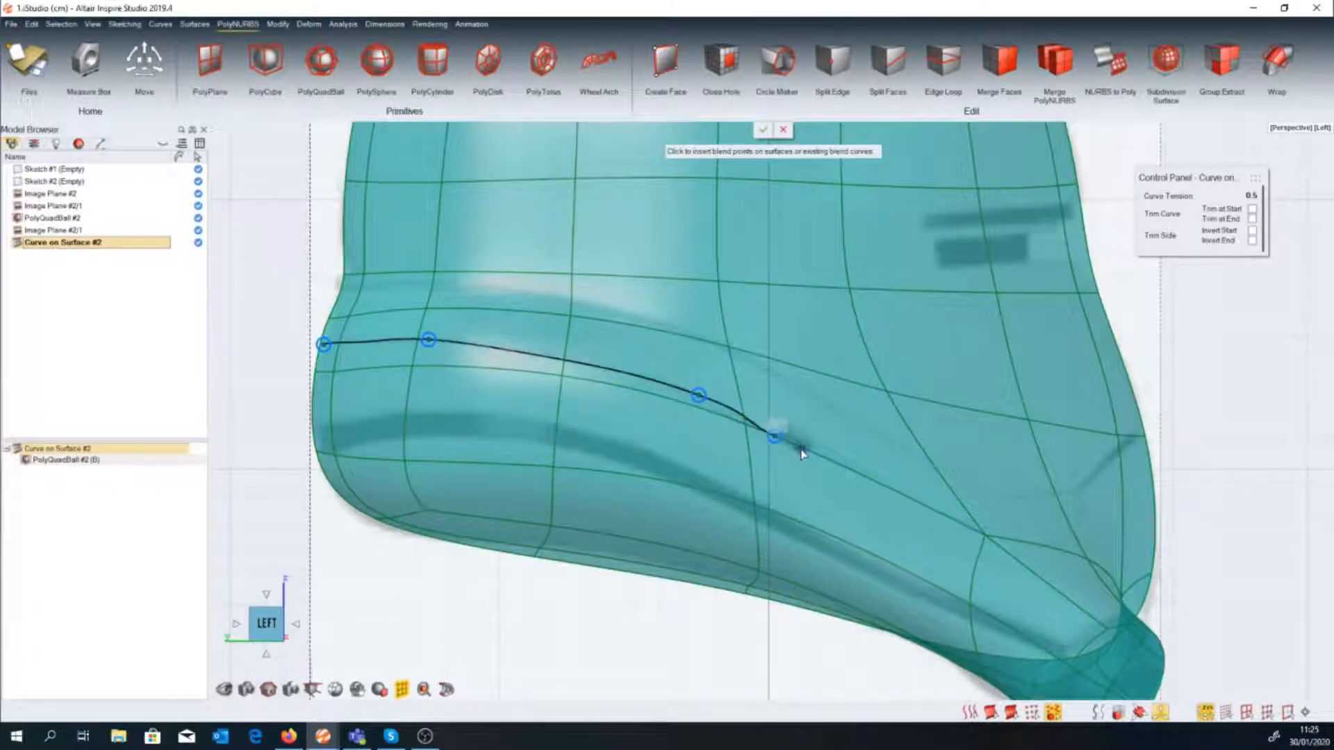
{"action": "scroll", "coordinate": [802, 462], "scroll_direction": "up", "scroll_amount": 3}
{"action": "right_click", "coordinate": [739, 457]}
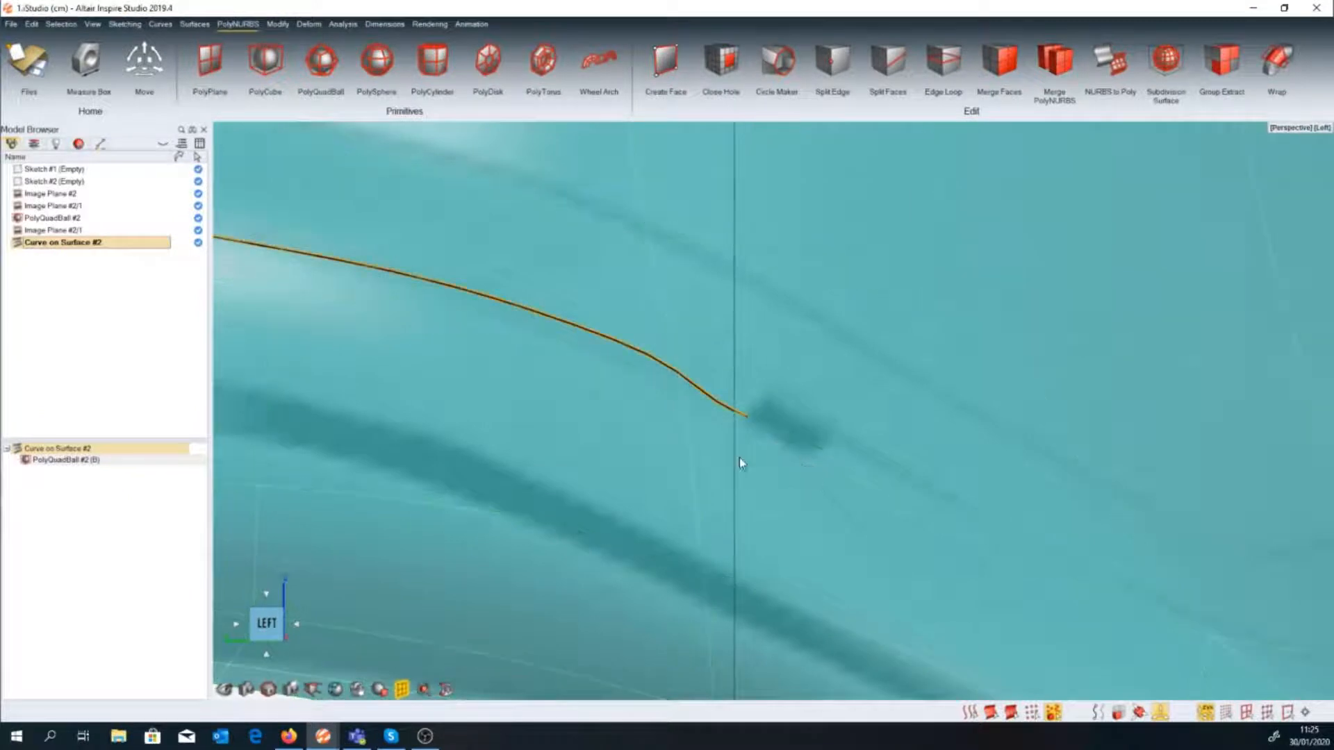
Edit the side curve, setting both inner points' tangents to Free 3D and sliding them slightly along the reference line.
{"action": "scroll", "coordinate": [739, 458], "scroll_direction": "down", "scroll_amount": 5}
{"action": "double_click", "coordinate": [682, 396]}
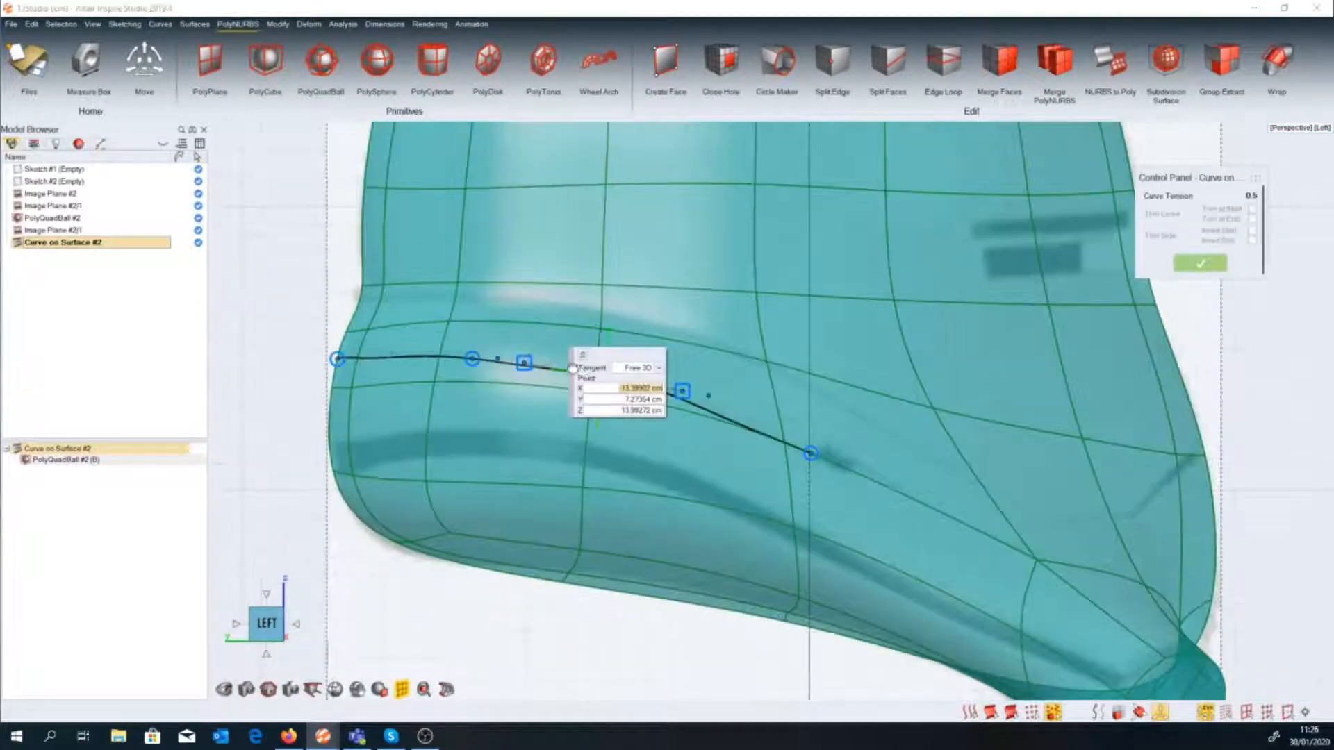
{"action": "left_click_drag", "start_coordinate": [573, 369], "coordinate": [595, 462]}
{"action": "left_click", "coordinate": [472, 361]}
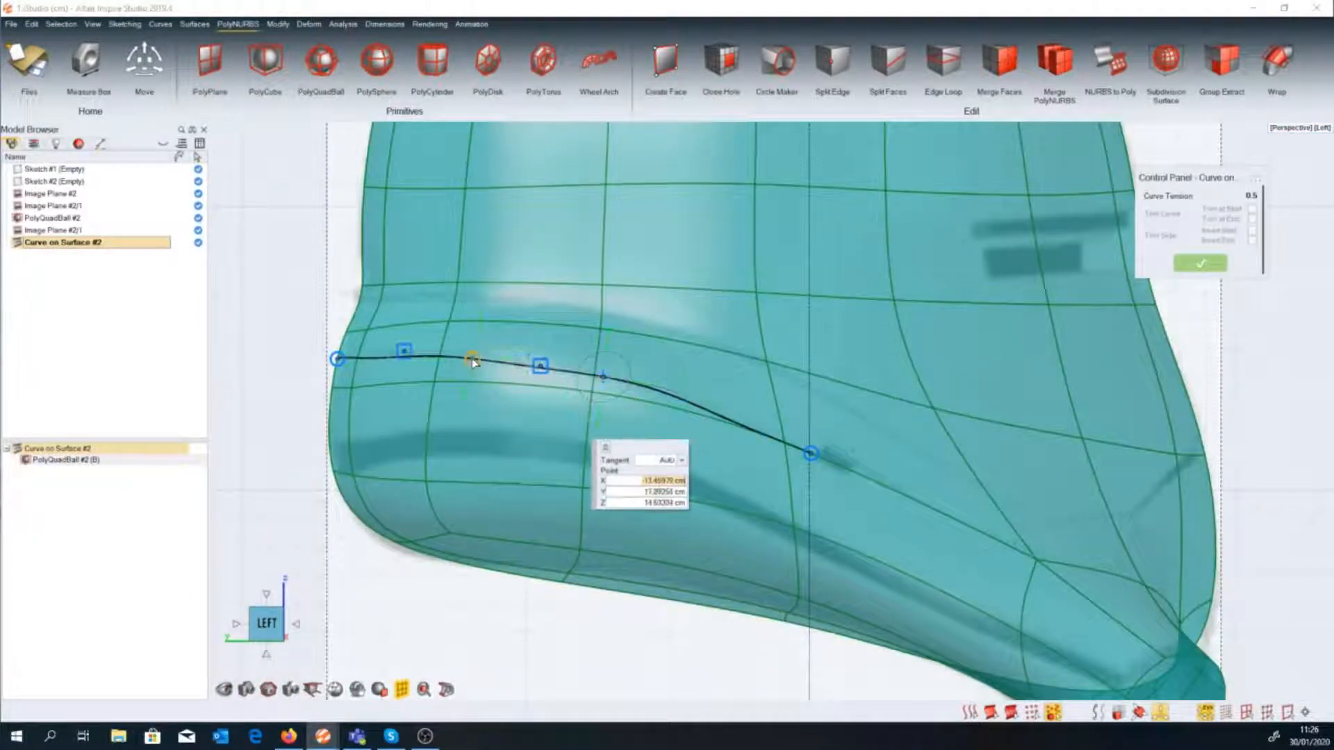
{"action": "left_click", "coordinate": [682, 461]}
{"action": "left_click", "coordinate": [573, 397]}
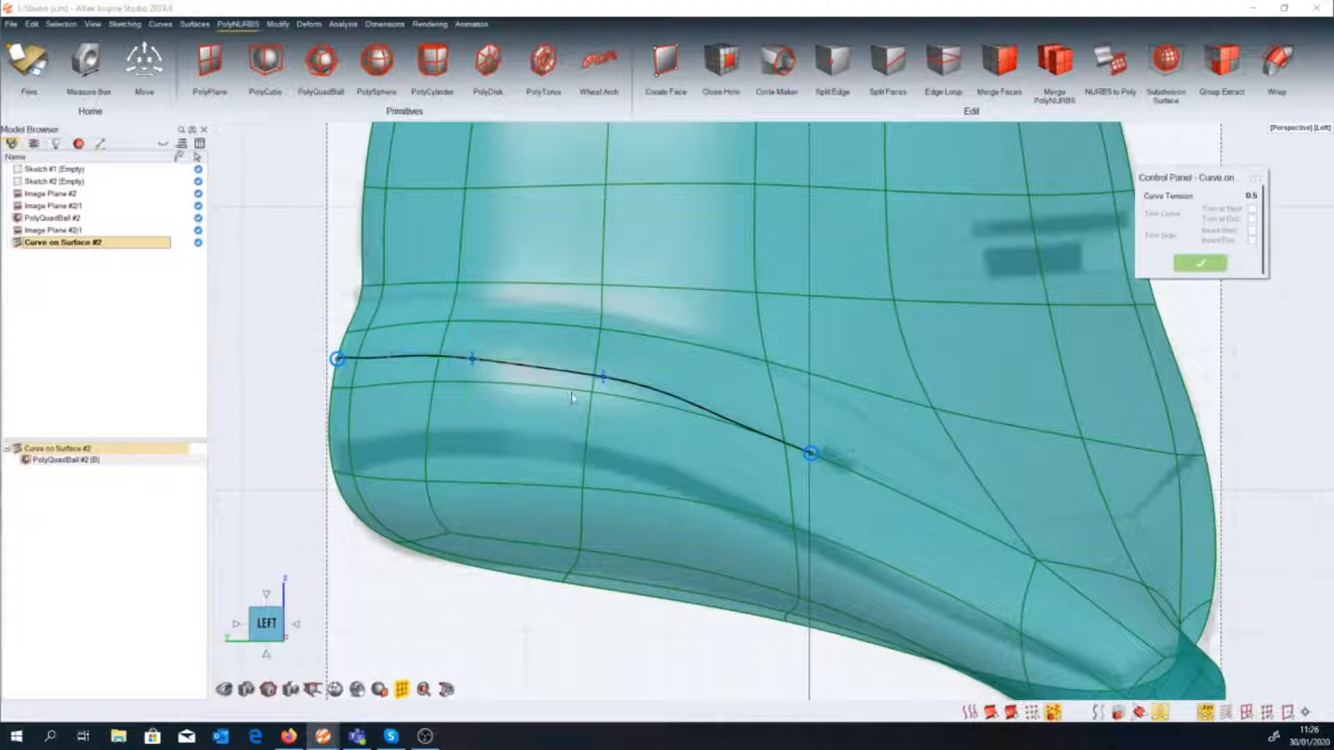
{"action": "left_click", "coordinate": [604, 378]}
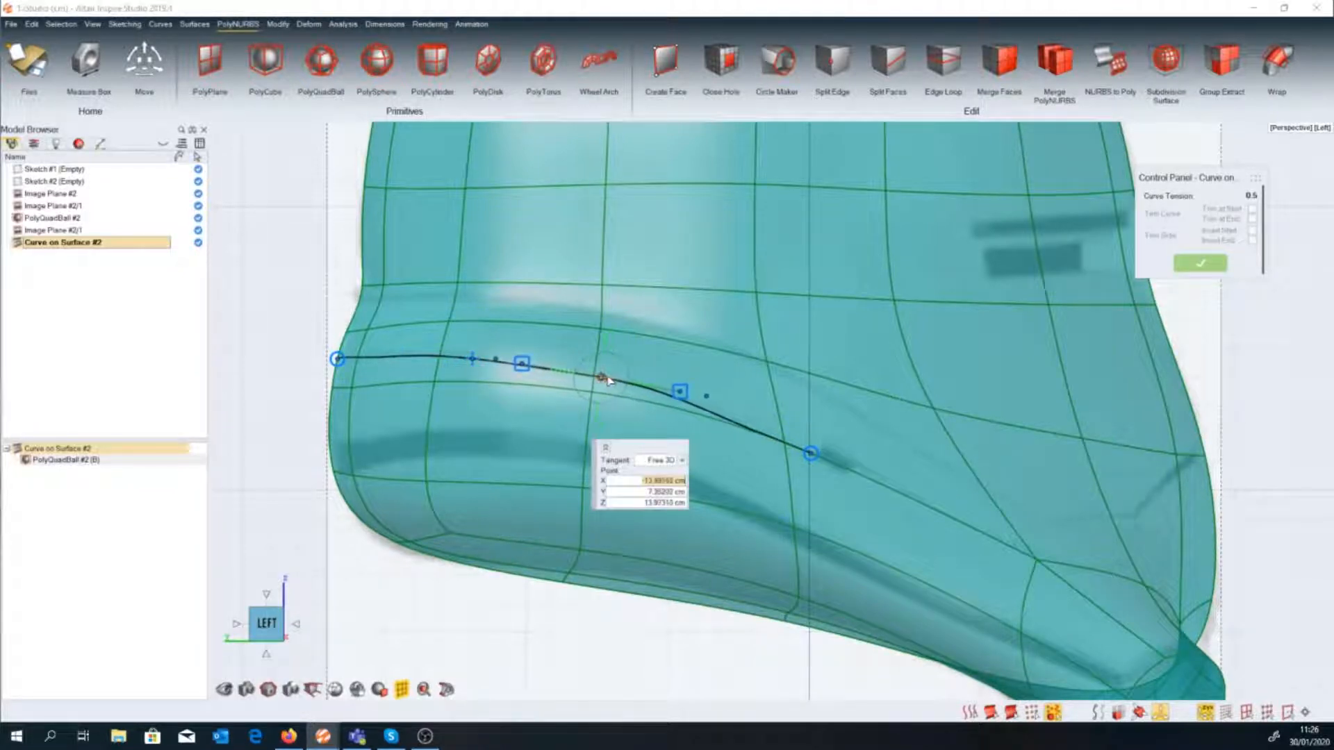
{"action": "left_click", "coordinate": [466, 359]}
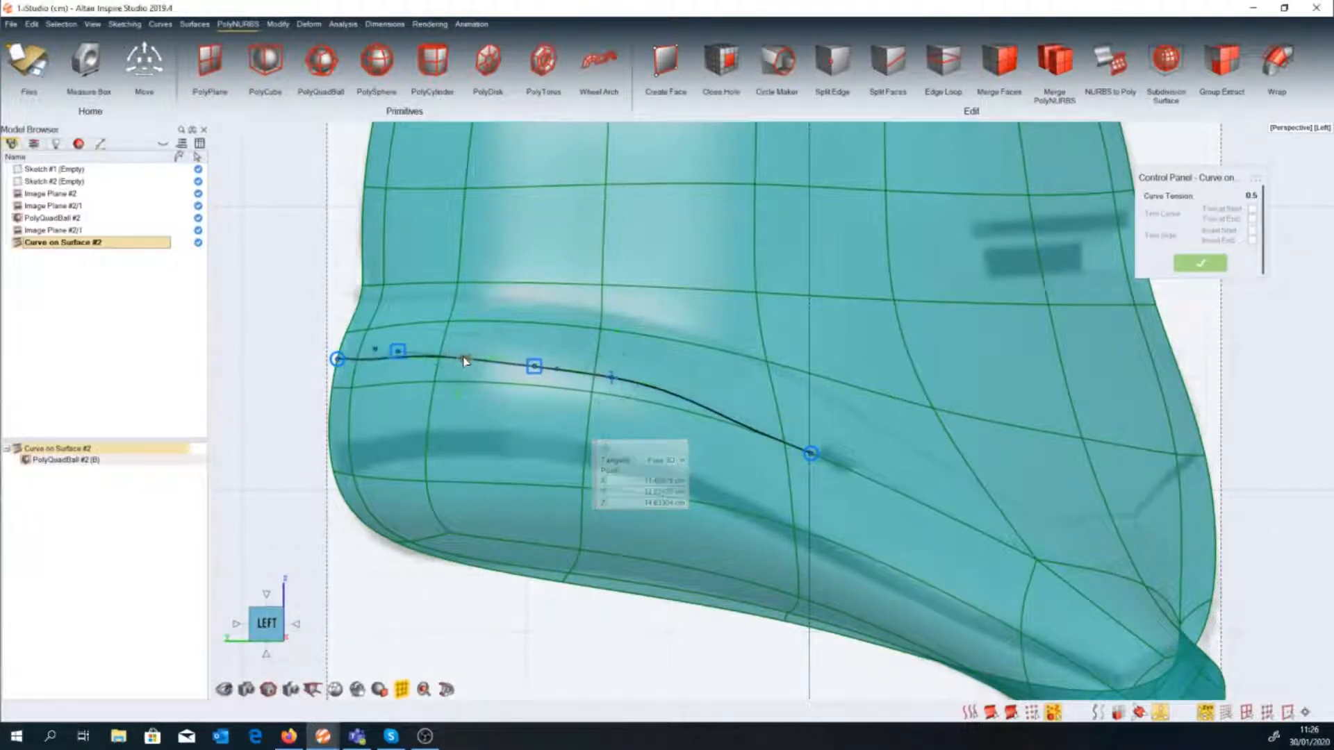
Set the tangent of the side curve's end point at the dark notch to Free 3D and shift the neighbouring inner point slightly backward.
{"action": "left_click", "coordinate": [811, 454]}
{"action": "left_click", "coordinate": [682, 462]}
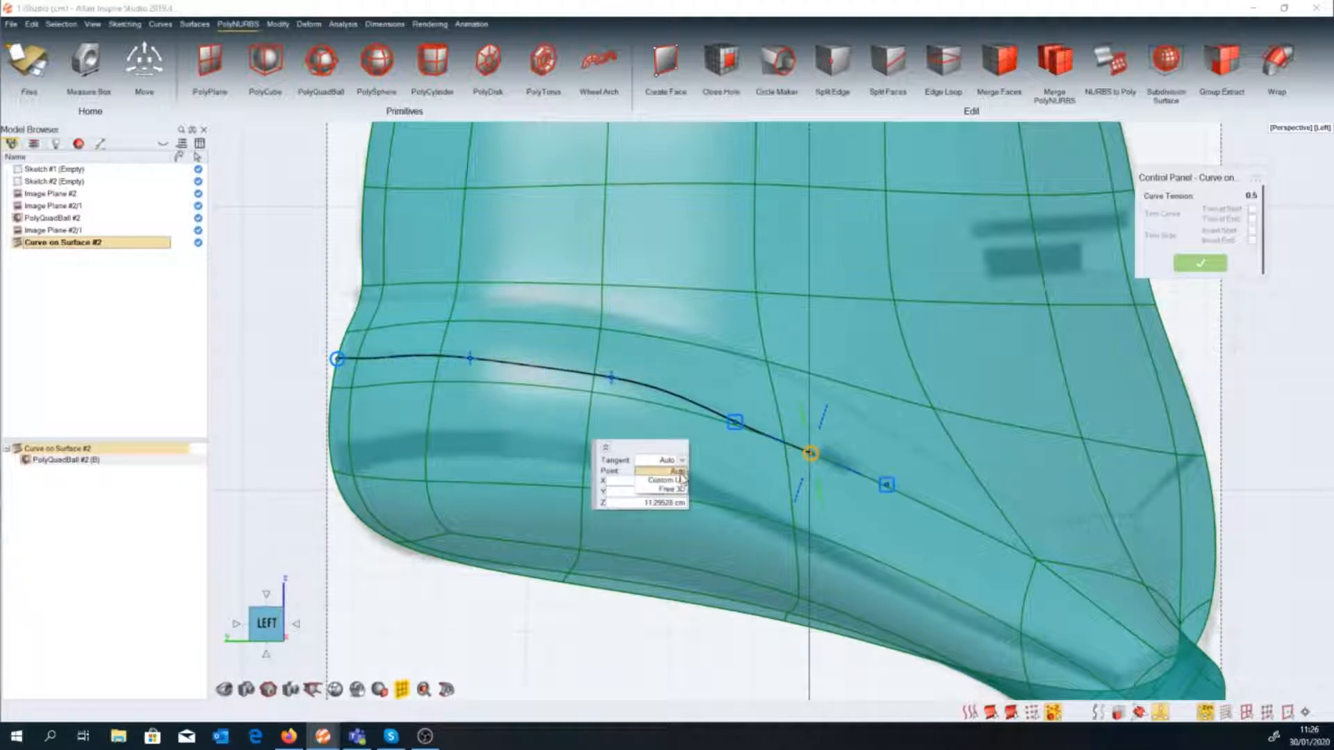
{"action": "left_click", "coordinate": [671, 490]}
{"action": "left_click", "coordinate": [467, 357]}
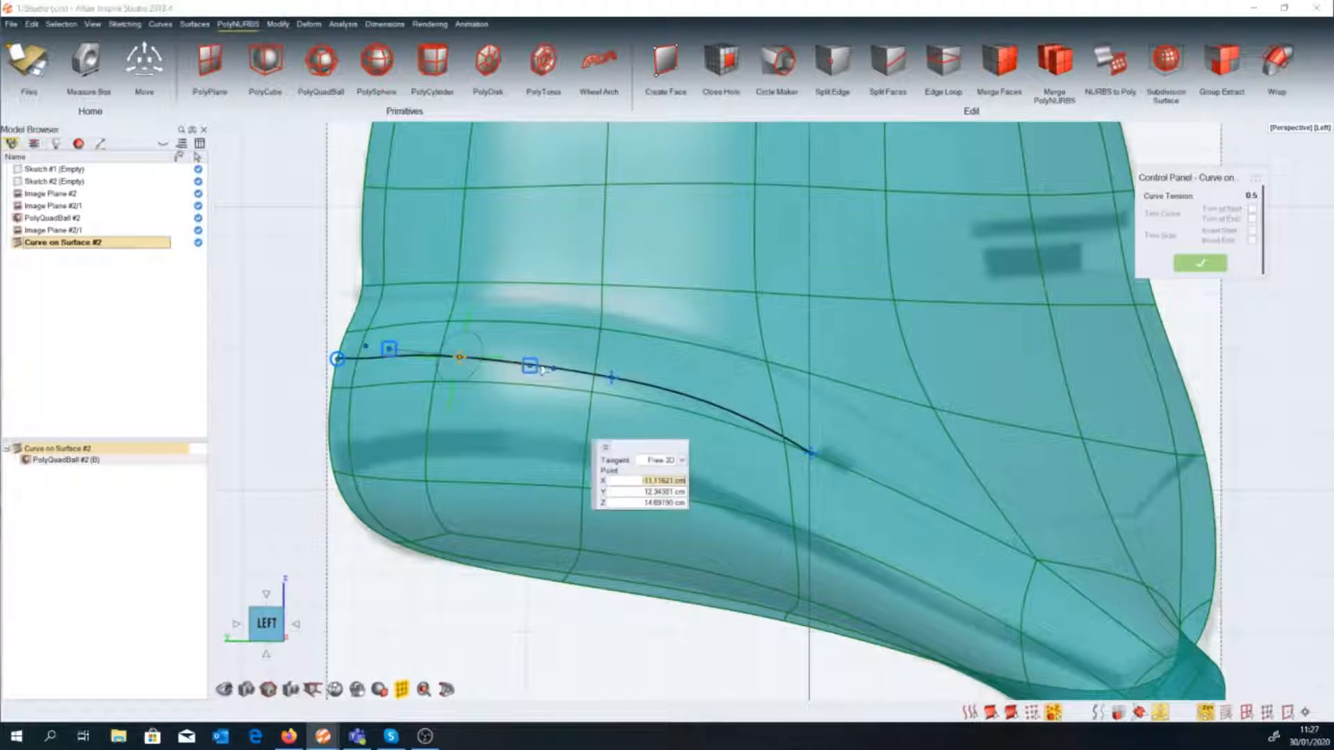
{"action": "left_click", "coordinate": [589, 401]}
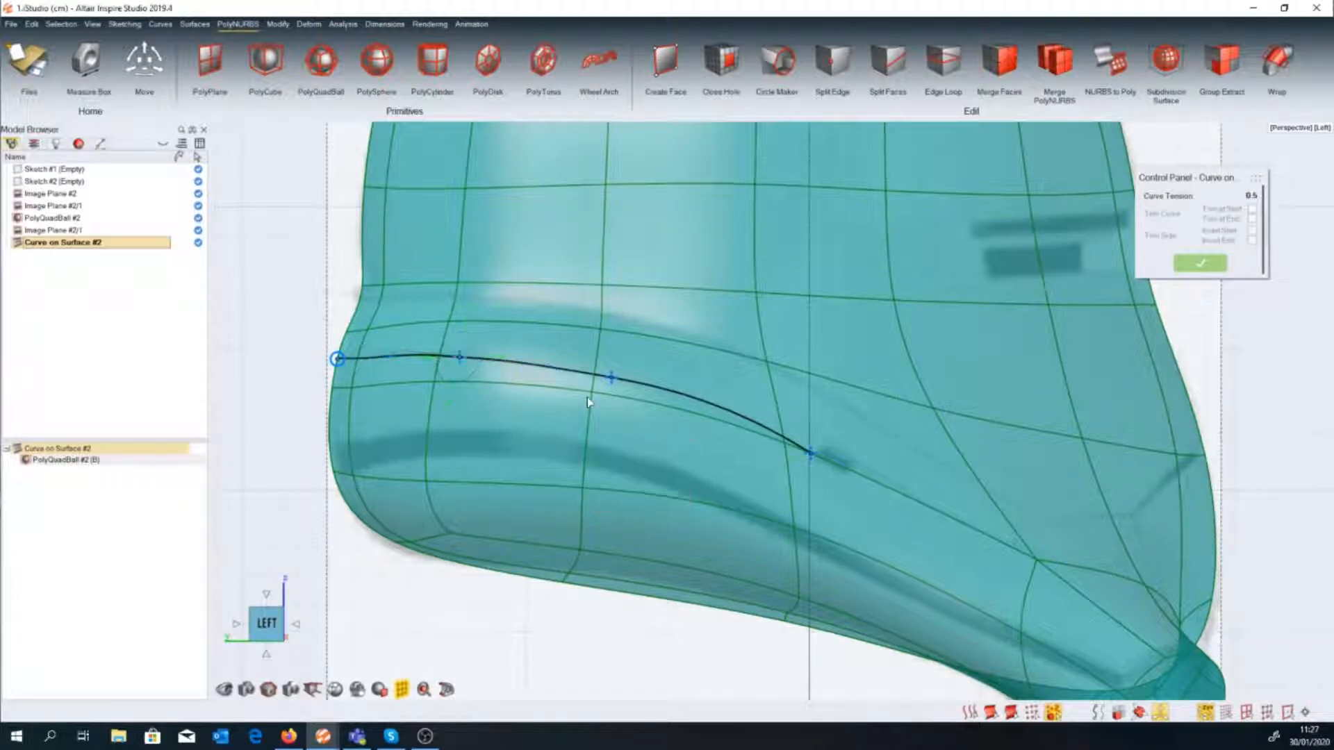
Start a second curve on the helmet surface from the dark notch, placing points down the cheek along the reference line.
{"action": "scroll", "coordinate": [585, 450], "scroll_direction": "down", "scroll_amount": 2}
{"action": "right_click_drag", "start_coordinate": [719, 512], "coordinate": [605, 462]}
{"action": "scroll", "coordinate": [605, 463], "scroll_direction": "up", "scroll_amount": 1}
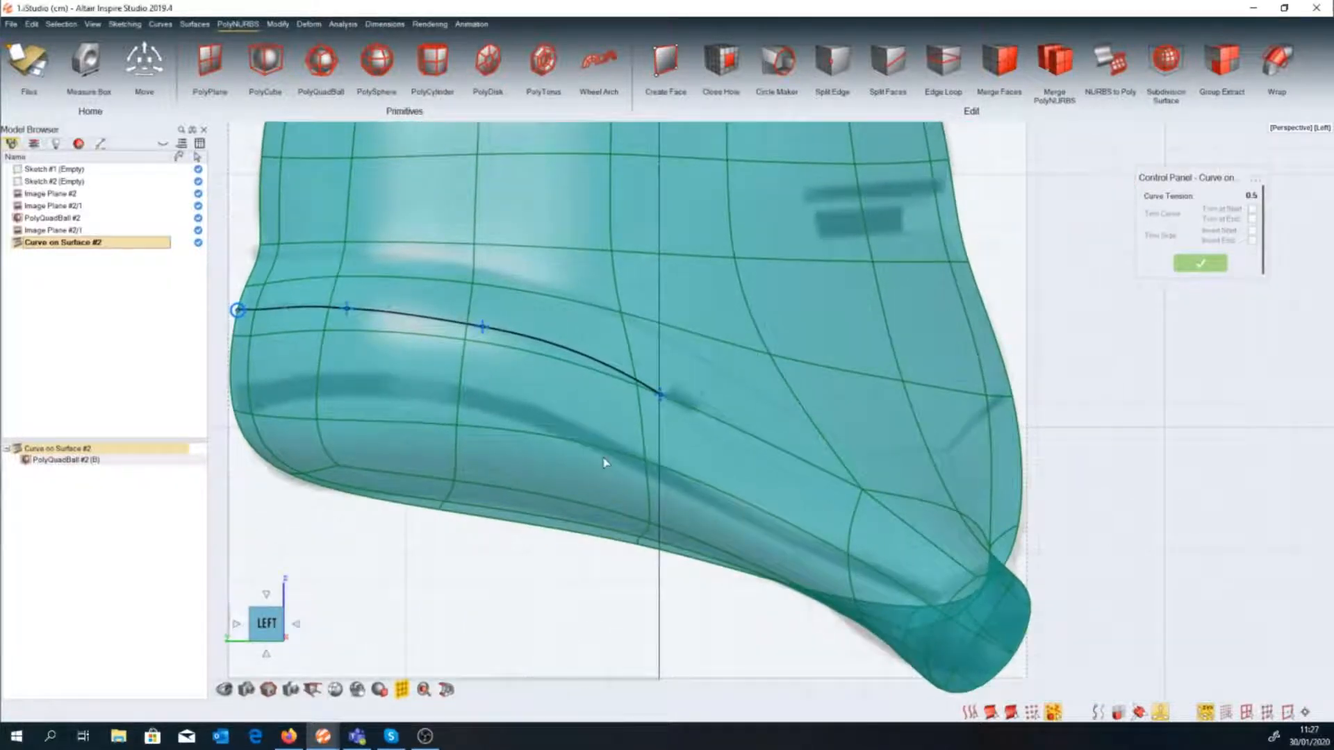
{"action": "key", "text": "space"}
{"action": "right_click", "coordinate": [548, 479]}
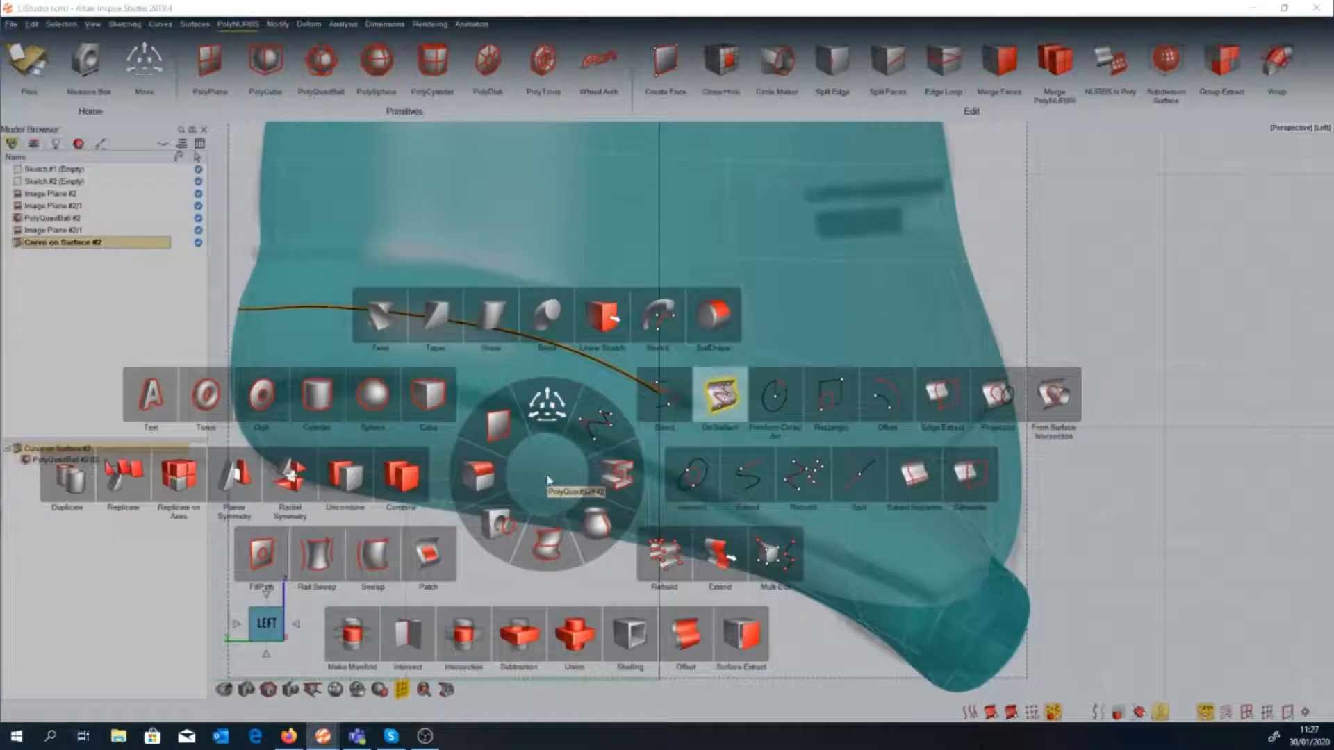
{"action": "left_click", "coordinate": [722, 396]}
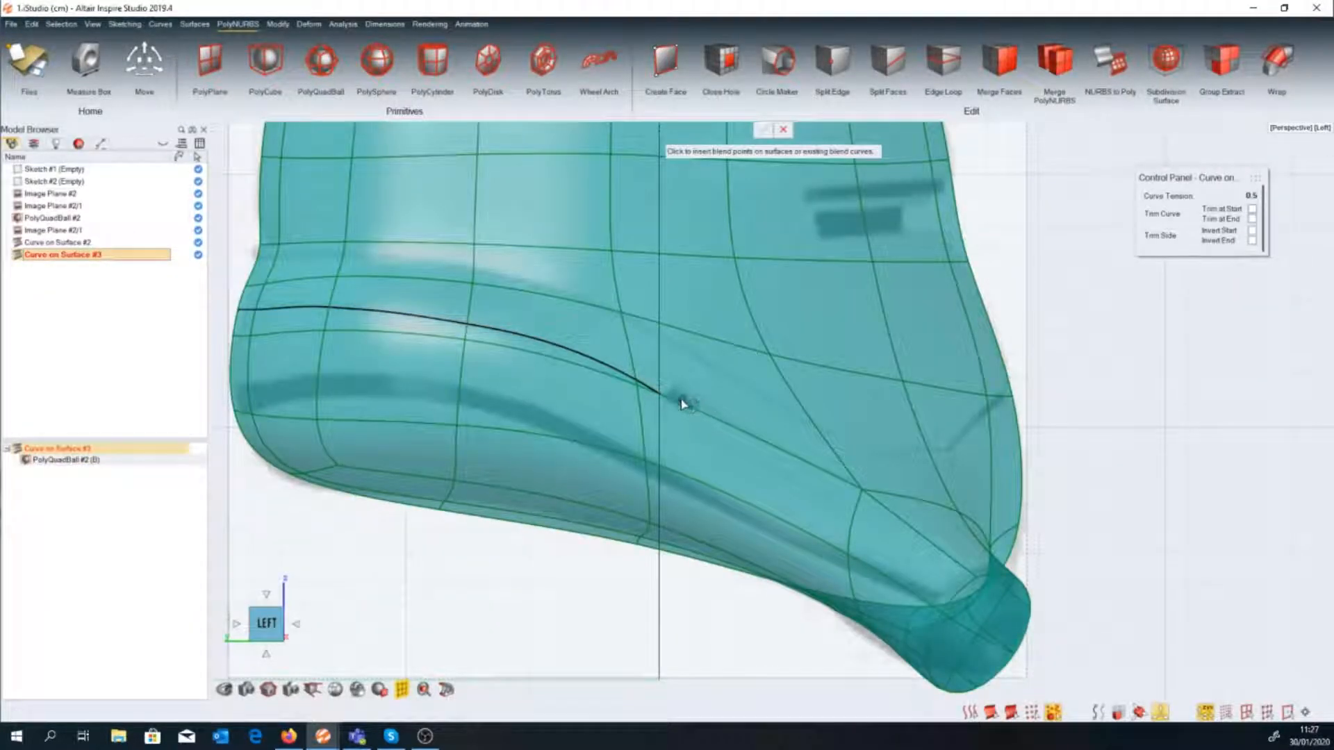
{"action": "scroll", "coordinate": [757, 432], "scroll_direction": "up", "scroll_amount": 5}
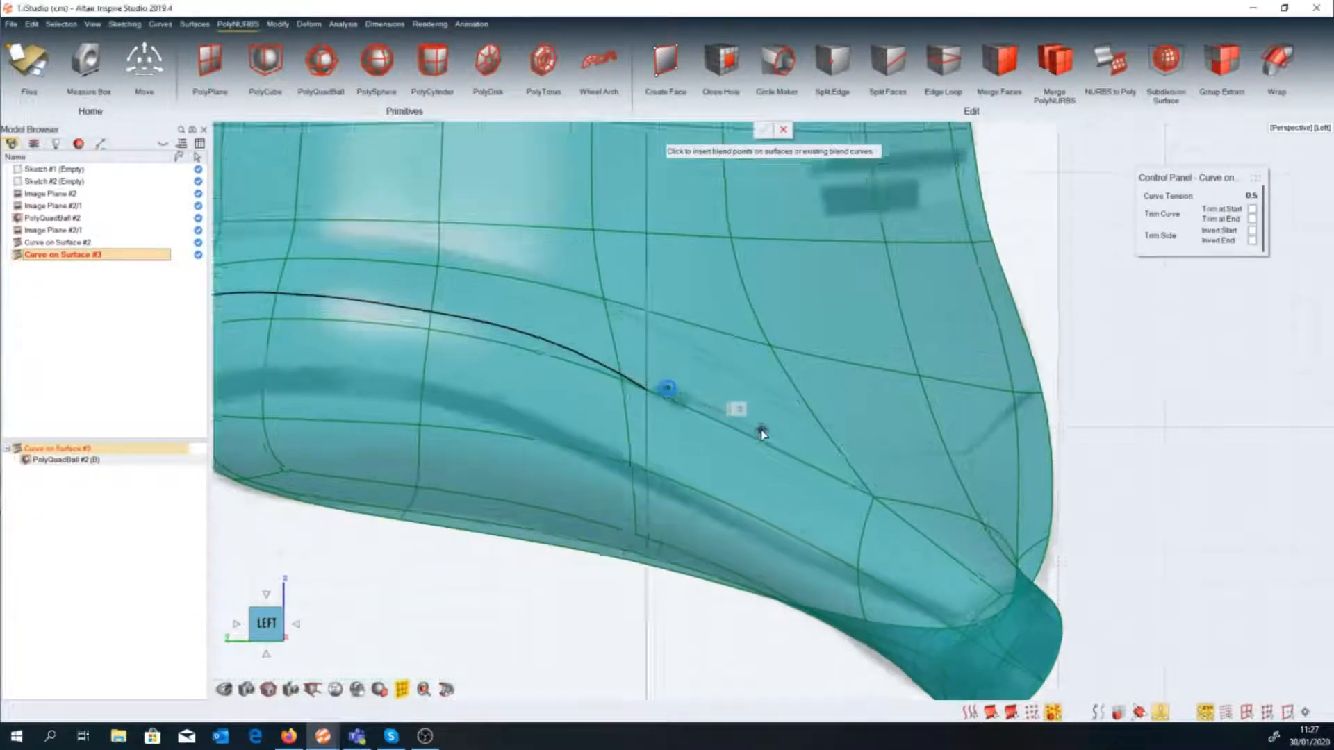
{"action": "left_click", "coordinate": [732, 430]}
{"action": "left_click", "coordinate": [877, 508]}
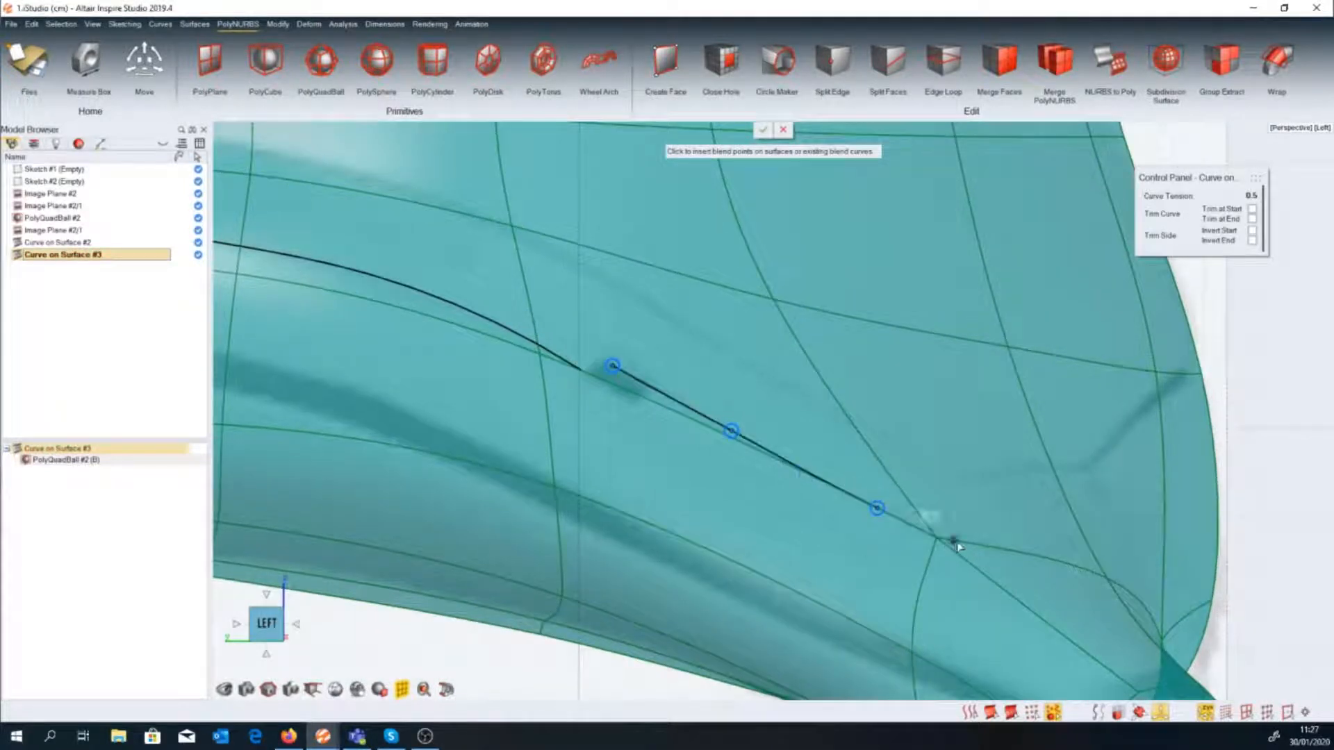
{"action": "left_click", "coordinate": [1022, 550]}
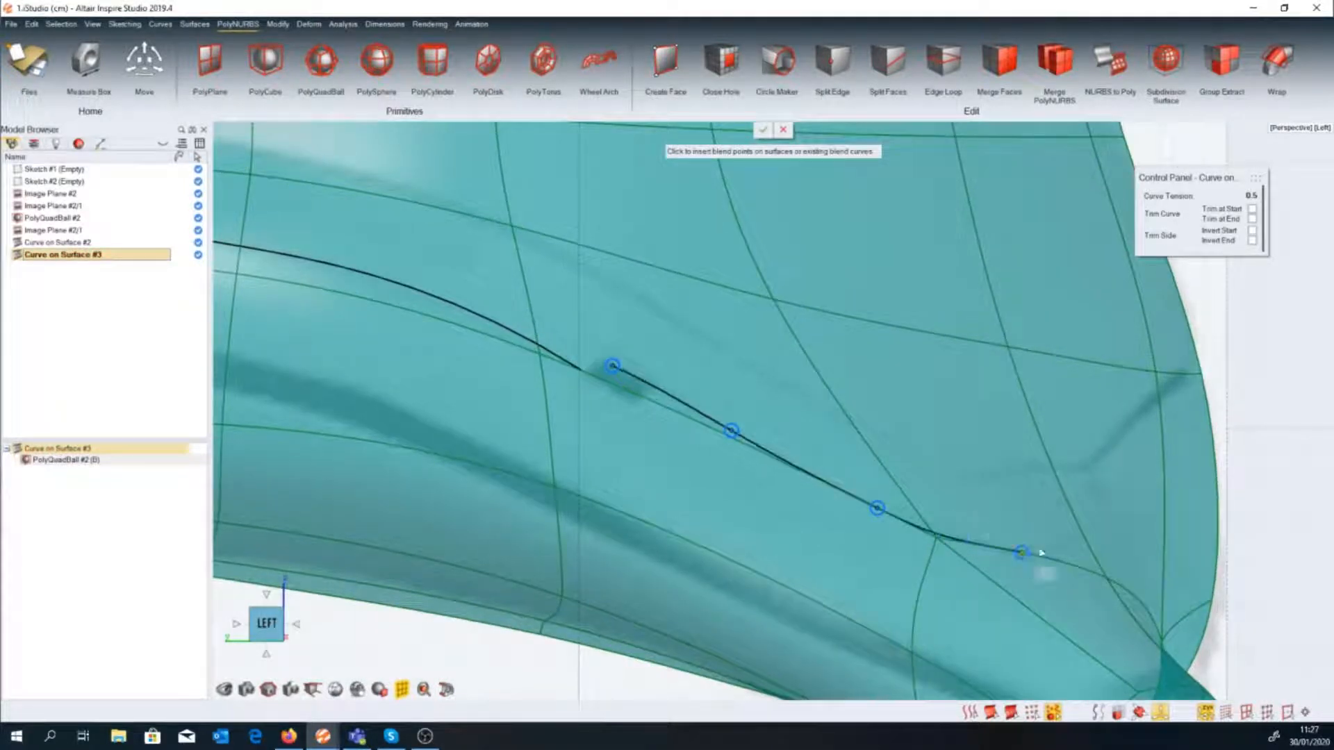
From the front view, continue the curve down to the chin's lower reference line and finish it at the helmet's vertical centreline.
{"action": "scroll", "coordinate": [1117, 521], "scroll_direction": "down", "scroll_amount": 5}
{"action": "middle_click_drag", "start_coordinate": [1101, 507], "coordinate": [856, 550]}
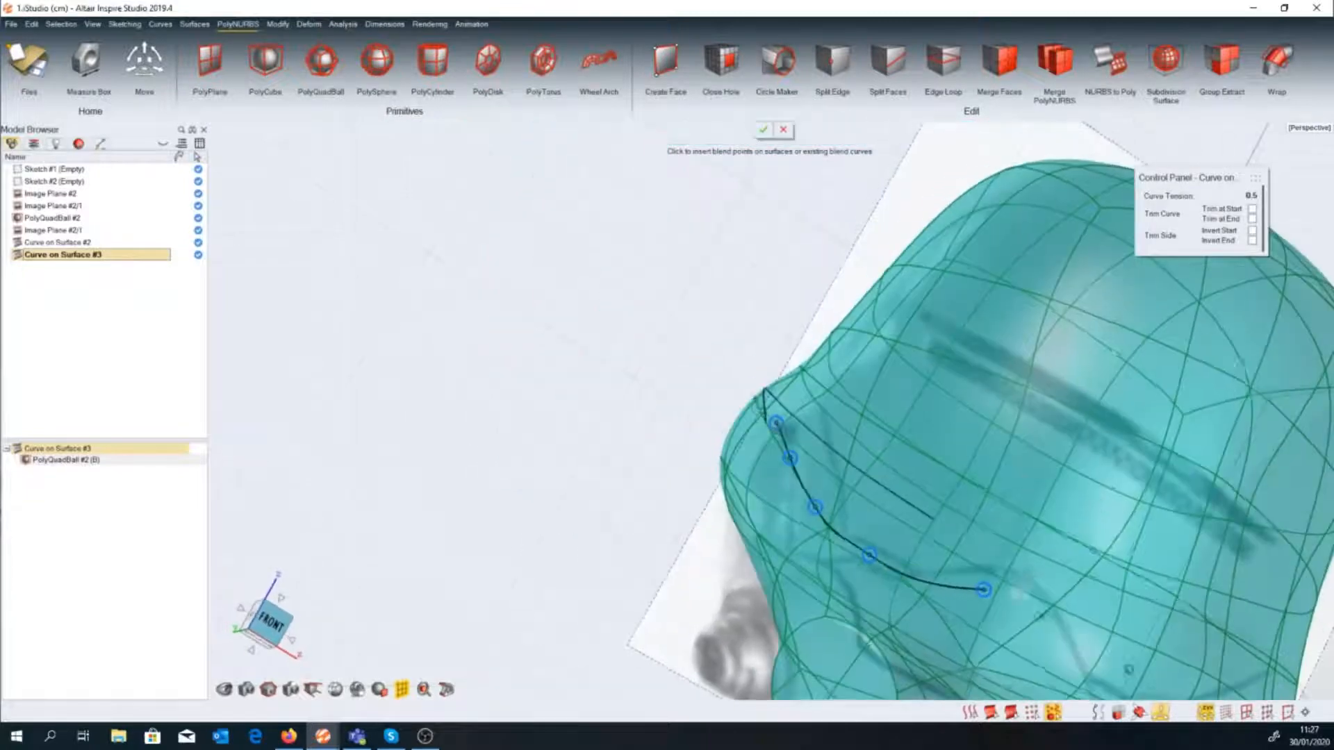
{"action": "left_click", "coordinate": [276, 624]}
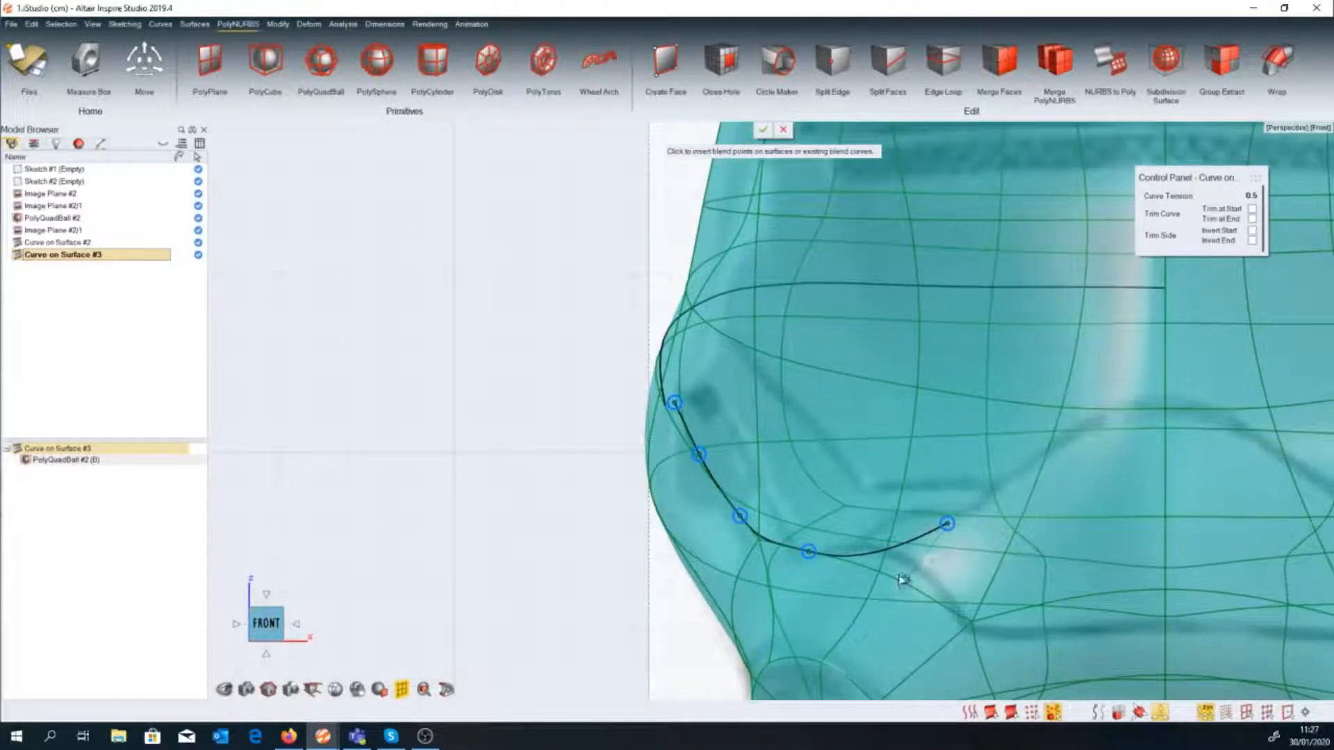
{"action": "left_click", "coordinate": [924, 571]}
{"action": "left_click", "coordinate": [982, 634]}
{"action": "right_click_drag", "start_coordinate": [1024, 637], "coordinate": [888, 557]}
{"action": "left_click", "coordinate": [964, 550]}
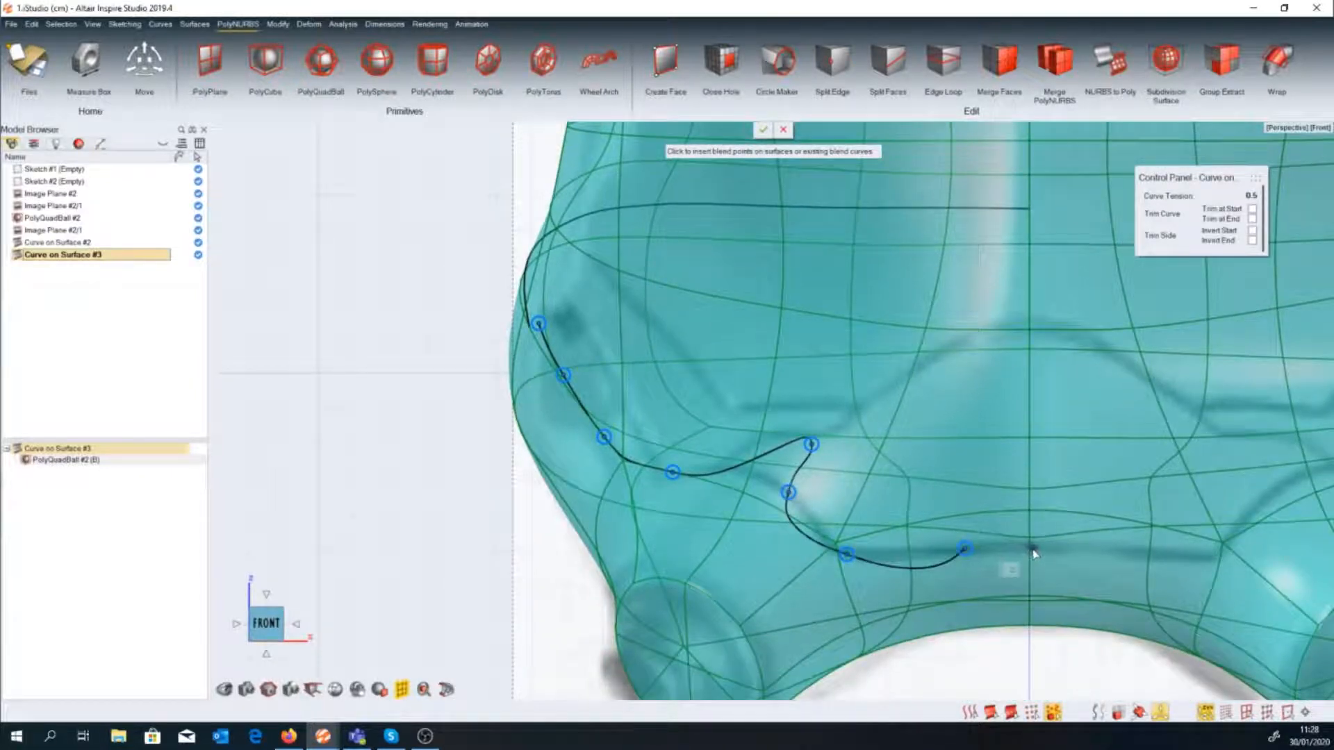
{"action": "left_click", "coordinate": [1033, 549]}
{"action": "right_click", "coordinate": [1031, 552]}
Edit the second curve, moving its points between the cheek and the chin slope onto the reference line.
{"action": "scroll", "coordinate": [920, 564], "scroll_direction": "up", "scroll_amount": 2}
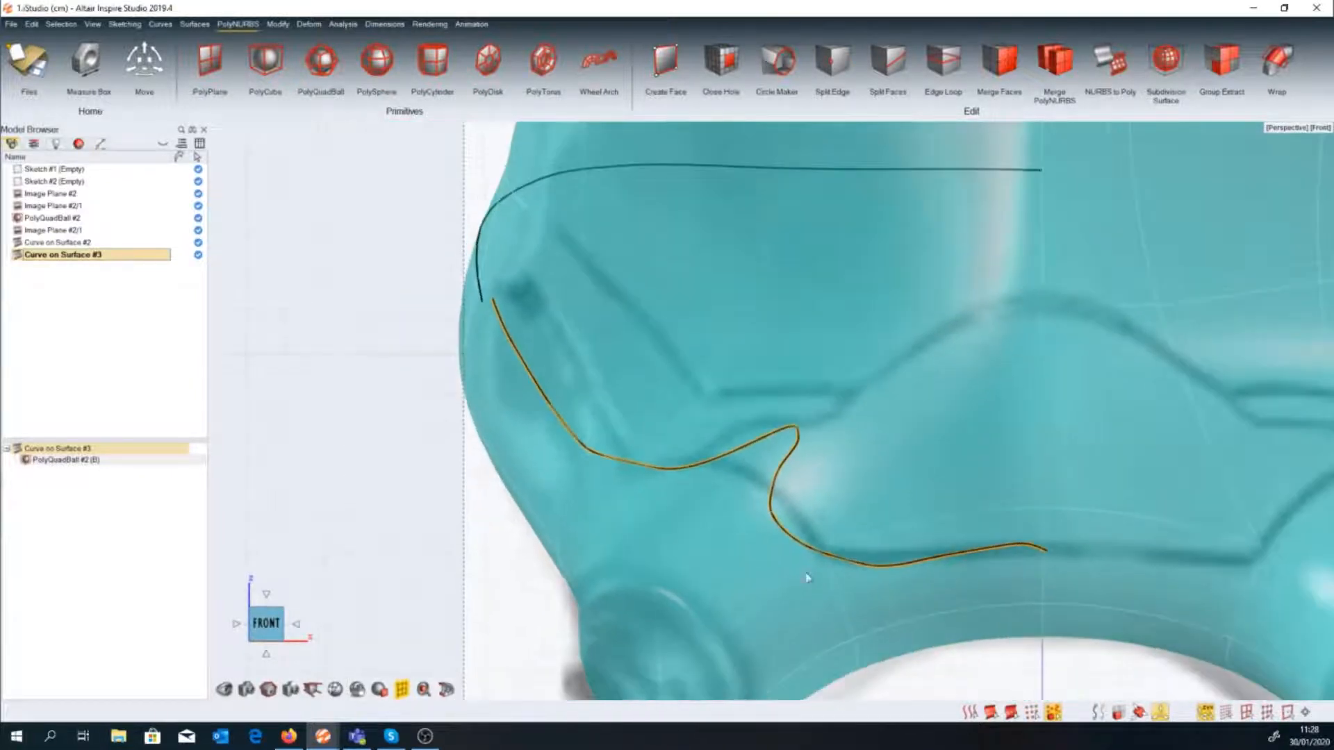
{"action": "double_click", "coordinate": [889, 565]}
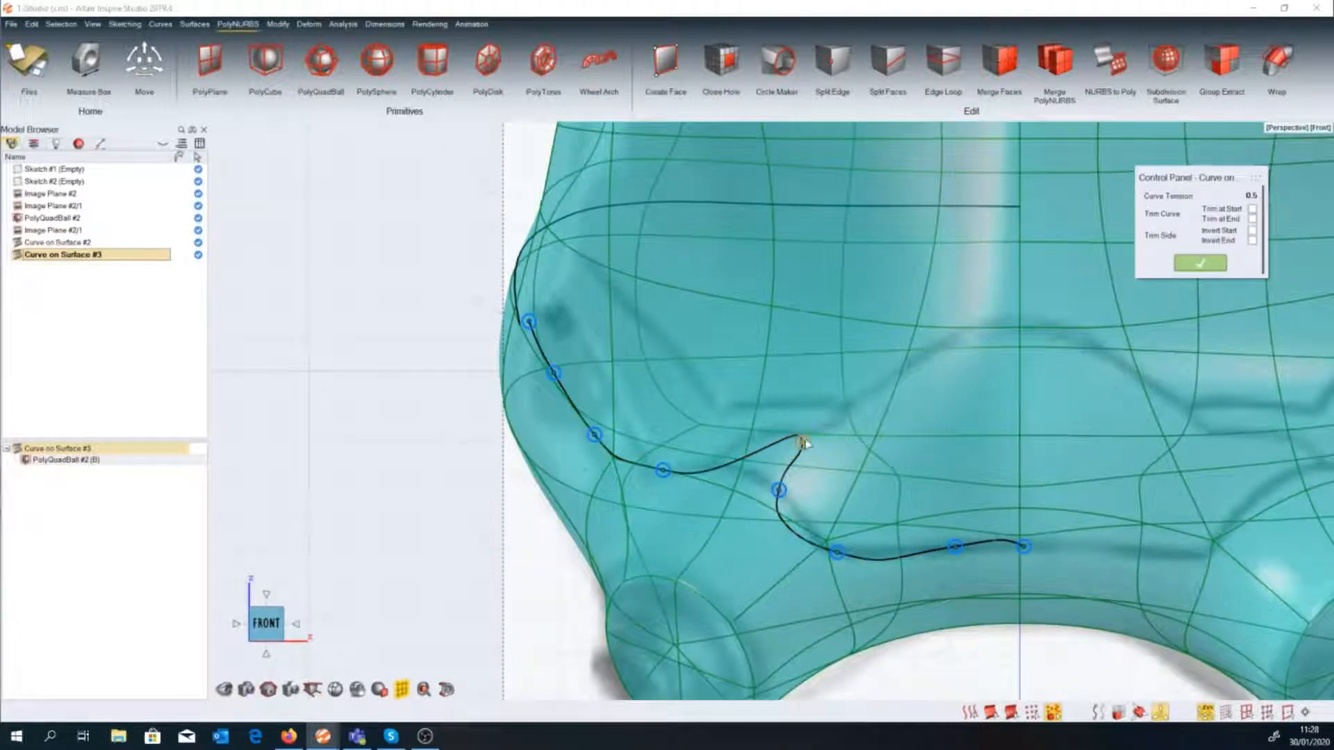
{"action": "left_click_drag", "start_coordinate": [802, 442], "coordinate": [790, 508]}
{"action": "scroll", "coordinate": [773, 494], "scroll_direction": "up", "scroll_amount": 2}
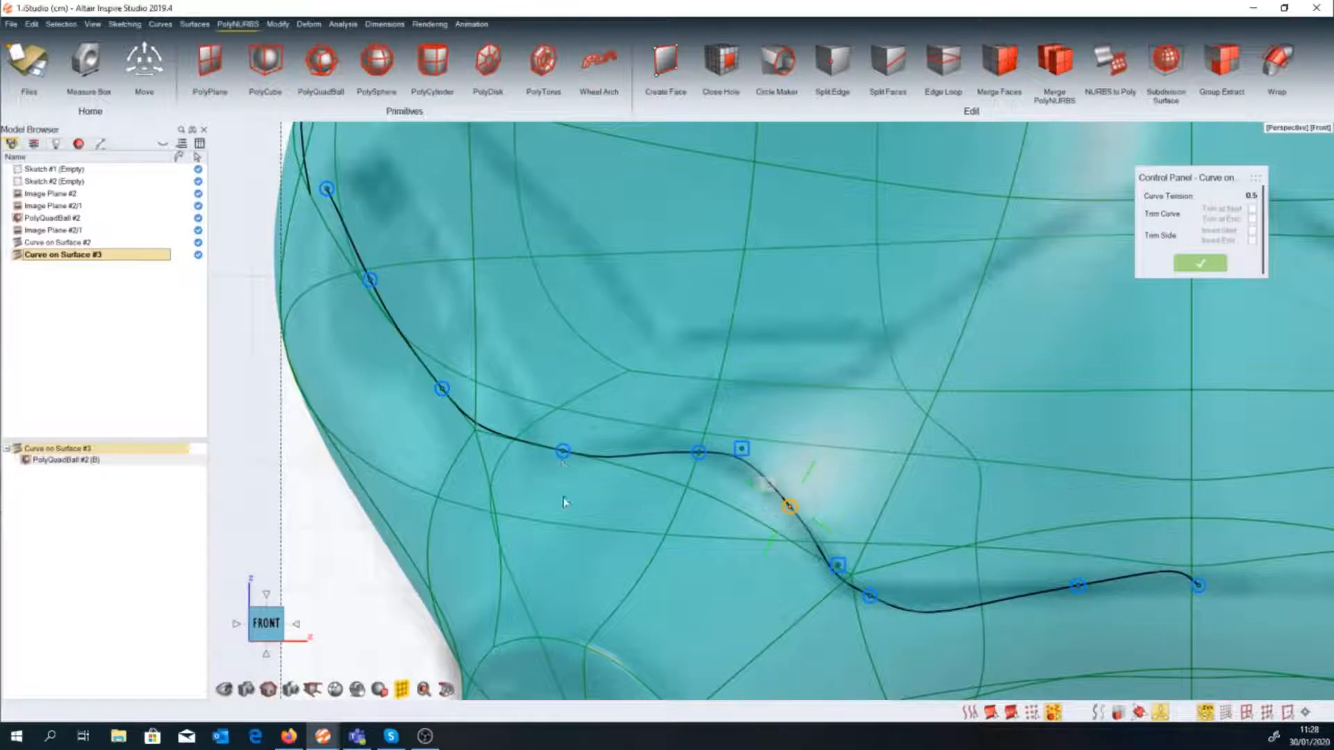
{"action": "scroll", "coordinate": [564, 502], "scroll_direction": "down", "scroll_amount": 2}
{"action": "left_click_drag", "start_coordinate": [585, 464], "coordinate": [574, 474]}
{"action": "left_click", "coordinate": [279, 623]}
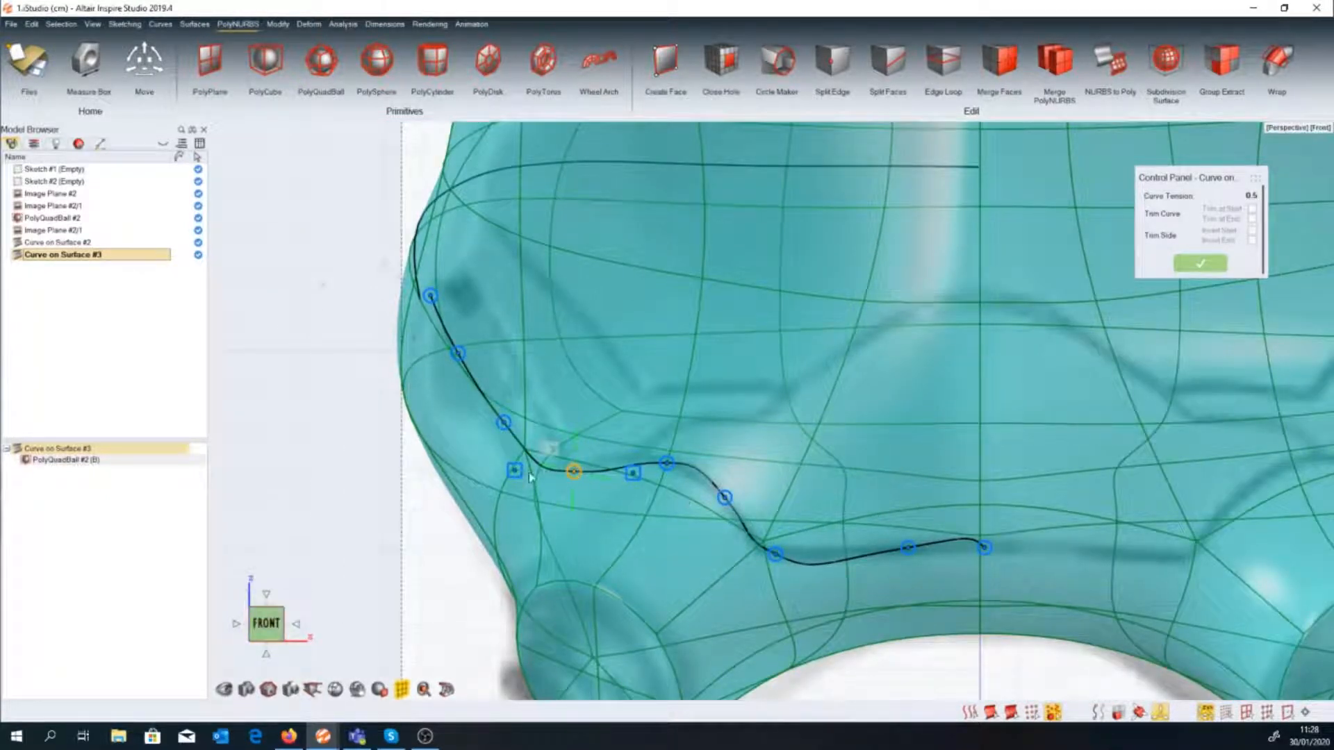
{"action": "left_click_drag", "start_coordinate": [576, 475], "coordinate": [639, 463]}
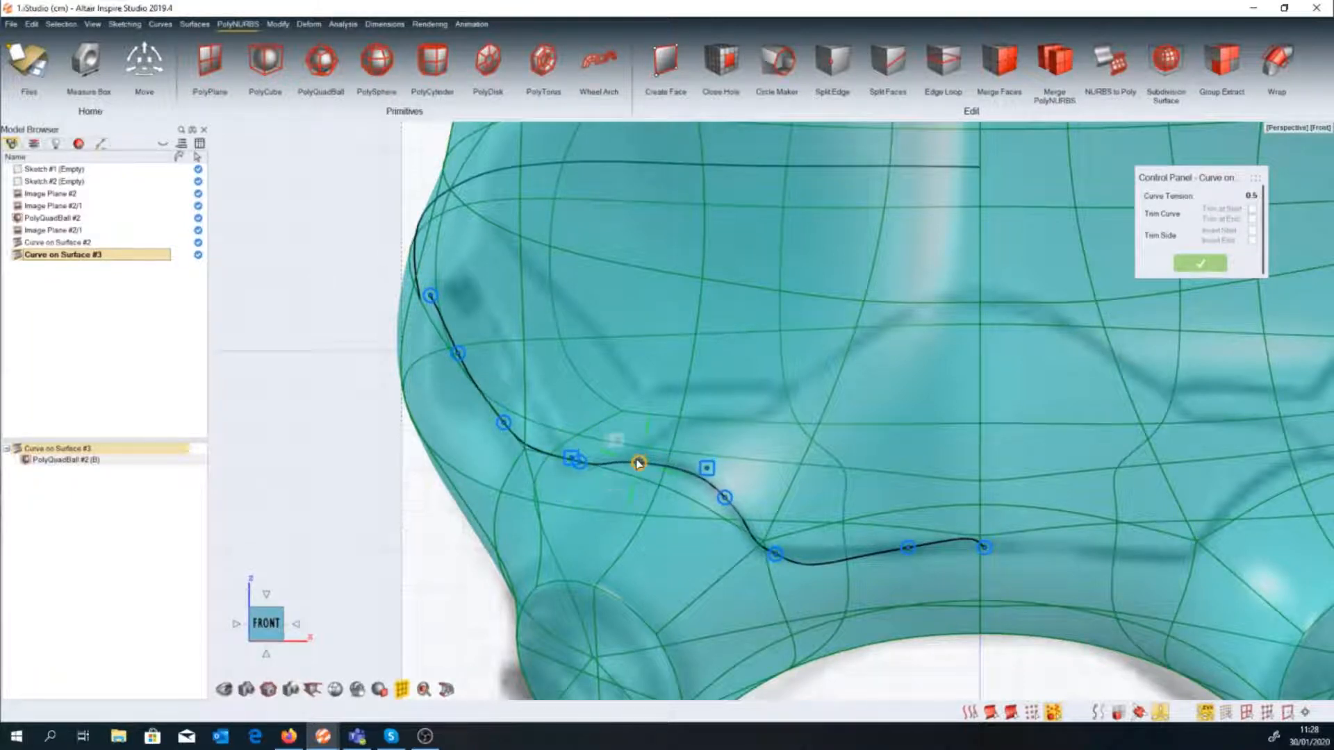
Set the chin corner point's tangent to Free 3D, level its handles and nudge the point onto the reference corner.
{"action": "scroll", "coordinate": [728, 525], "scroll_direction": "up", "scroll_amount": 3}
{"action": "left_click", "coordinate": [737, 499]}
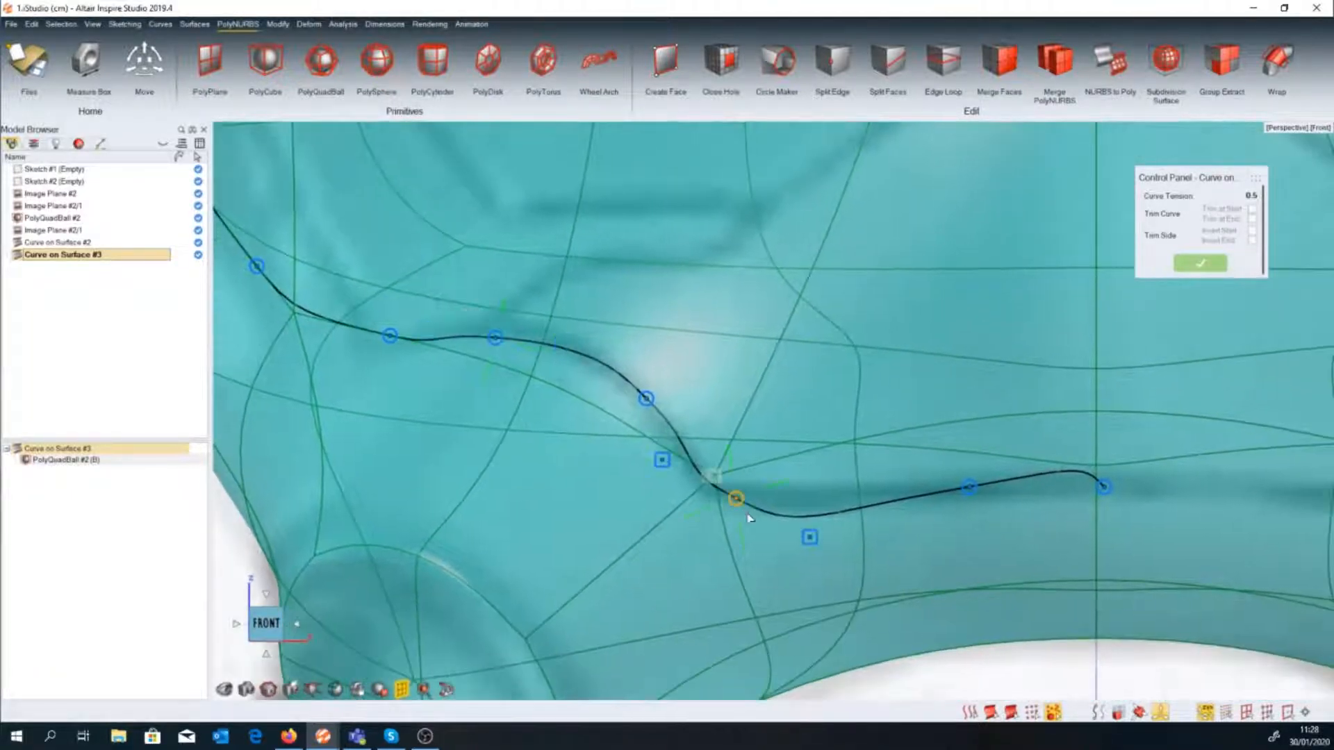
{"action": "left_click", "coordinate": [713, 478]}
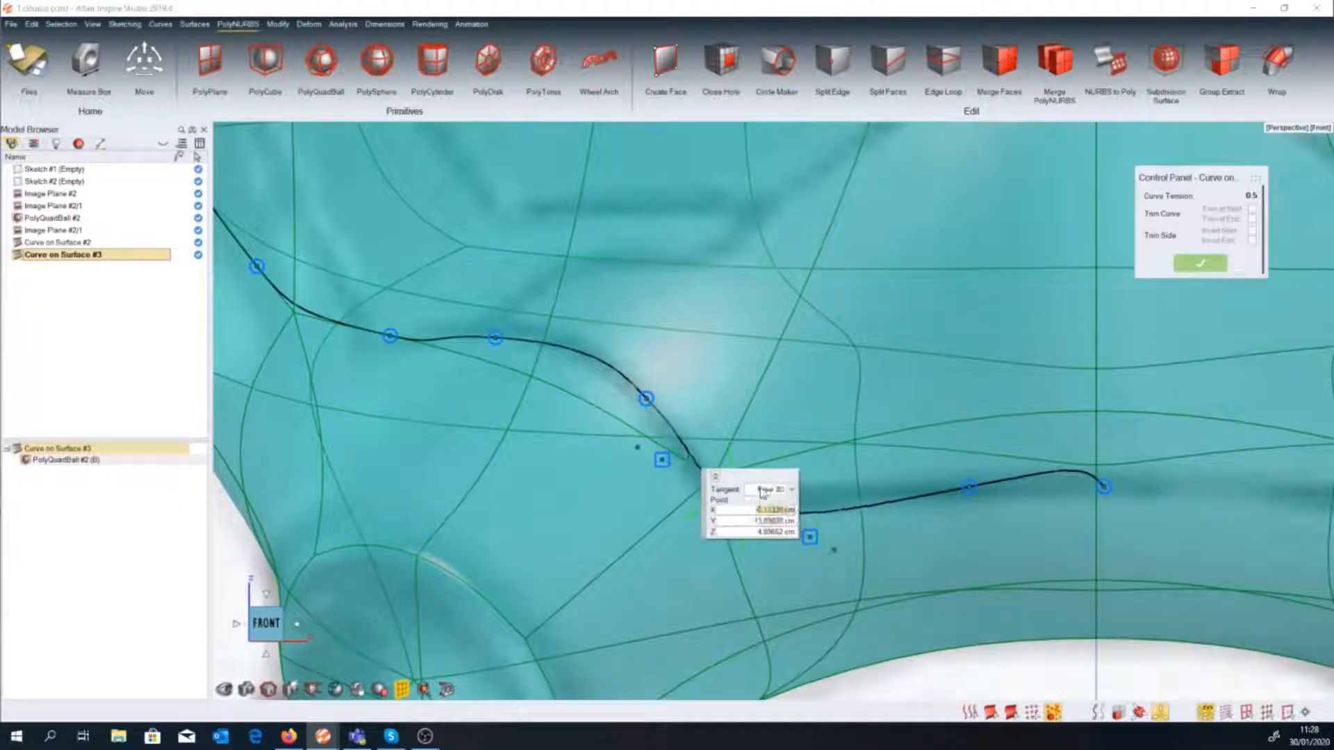
{"action": "left_click_drag", "start_coordinate": [703, 489], "coordinate": [522, 558]}
{"action": "left_click_drag", "start_coordinate": [810, 537], "coordinate": [842, 513]}
{"action": "left_click", "coordinate": [850, 520]}
{"action": "left_click", "coordinate": [737, 499]}
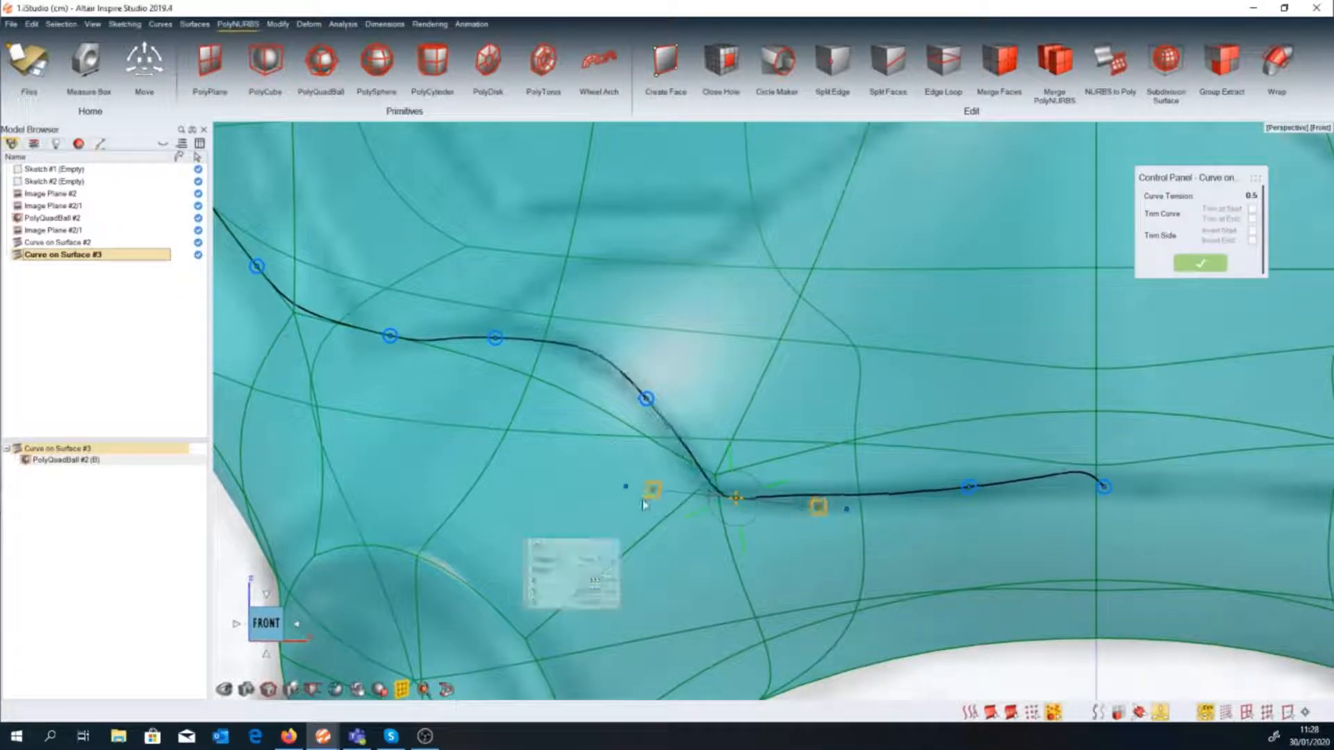
{"action": "left_click_drag", "start_coordinate": [844, 514], "coordinate": [847, 503]}
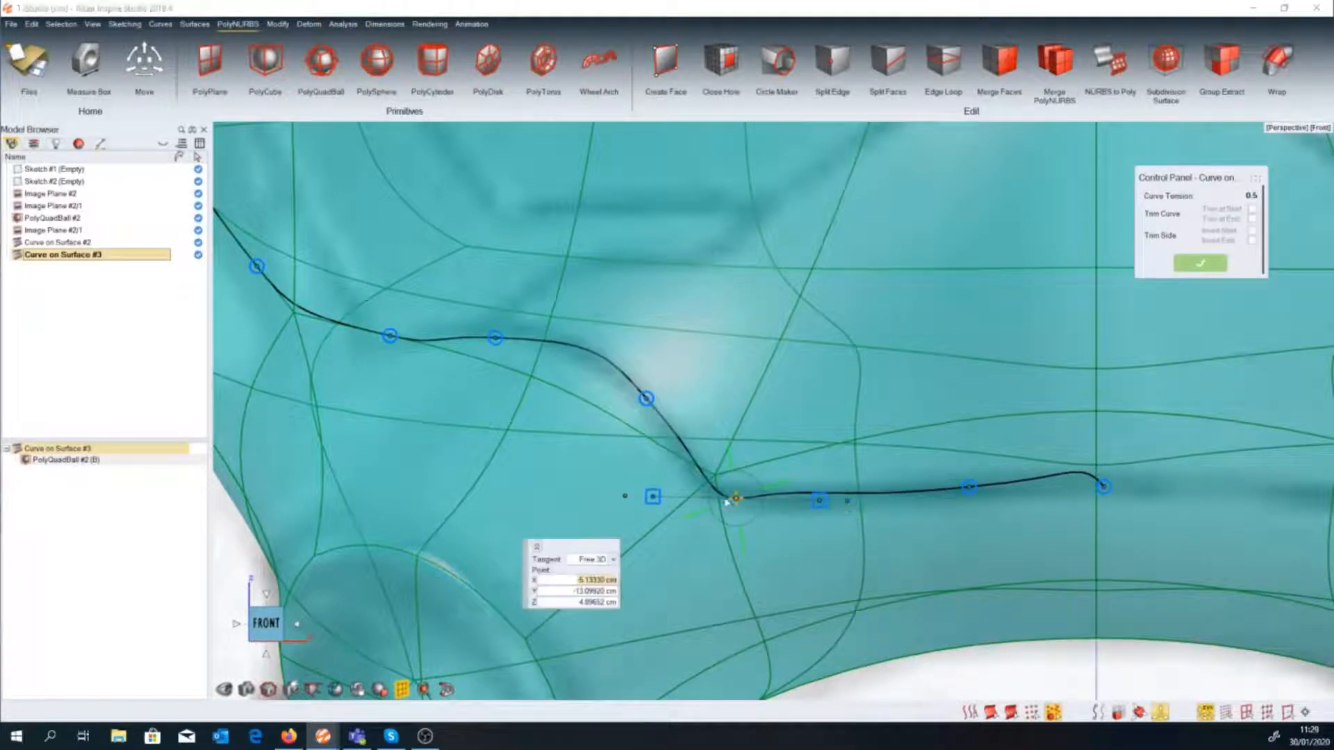
{"action": "left_click_drag", "start_coordinate": [738, 506], "coordinate": [743, 508]}
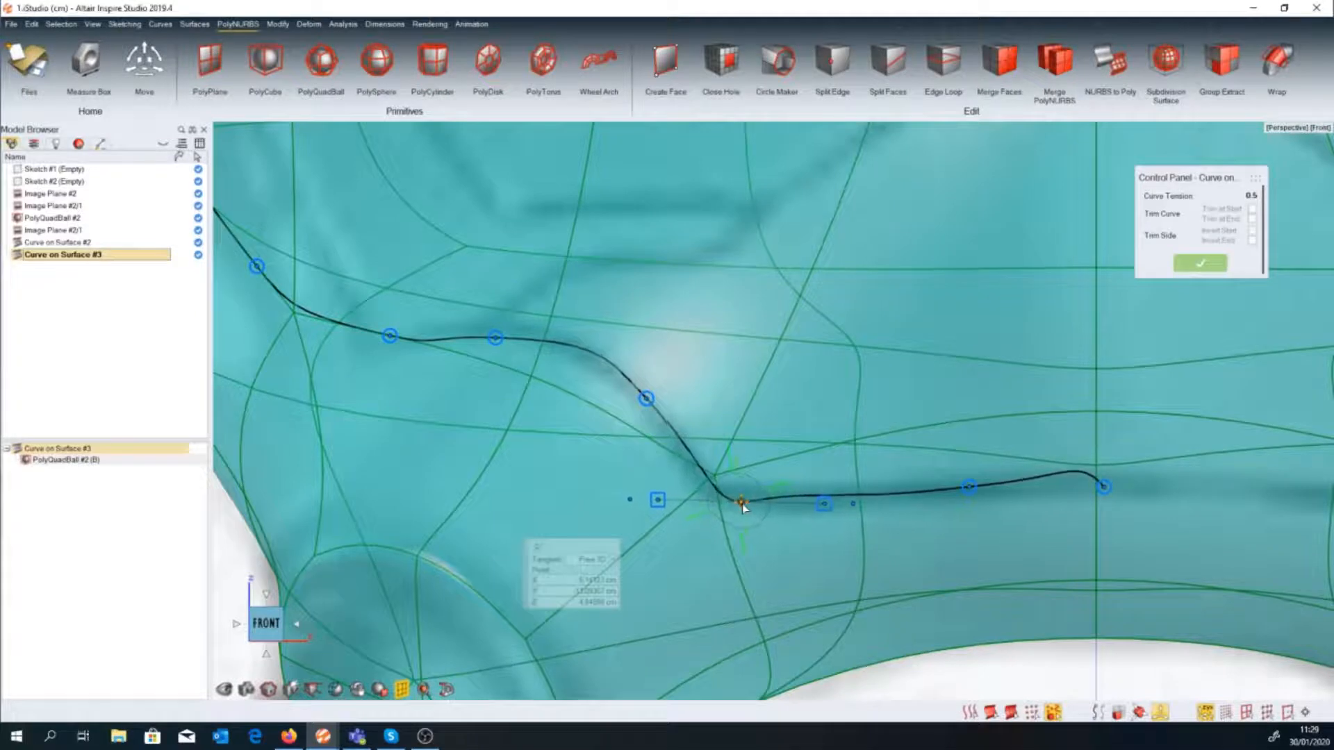
Straighten the curve along the chin's lower edge by repositioning its middle point between the corner and the centreline.
{"action": "scroll", "coordinate": [952, 495], "scroll_direction": "down", "scroll_amount": 1}
{"action": "right_click_drag", "start_coordinate": [951, 494], "coordinate": [804, 445]}
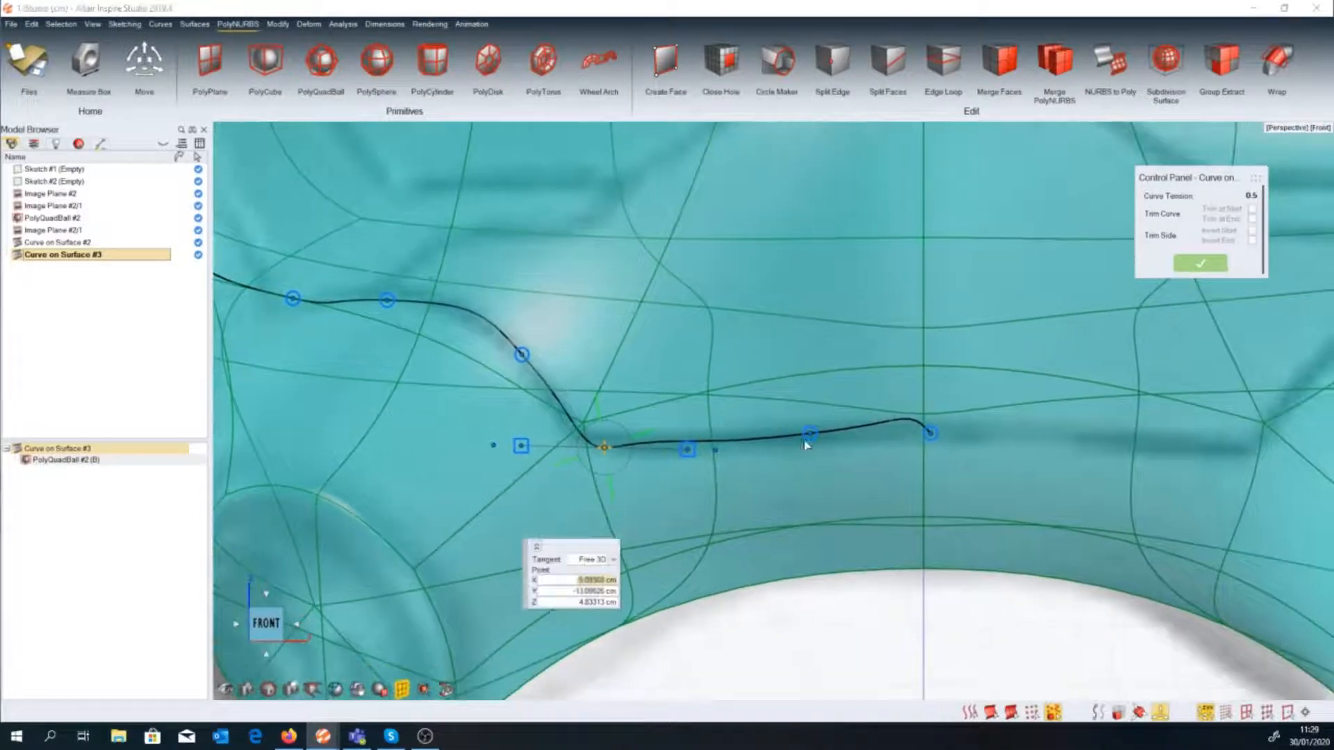
{"action": "left_click", "coordinate": [808, 439]}
{"action": "left_click", "coordinate": [930, 433]}
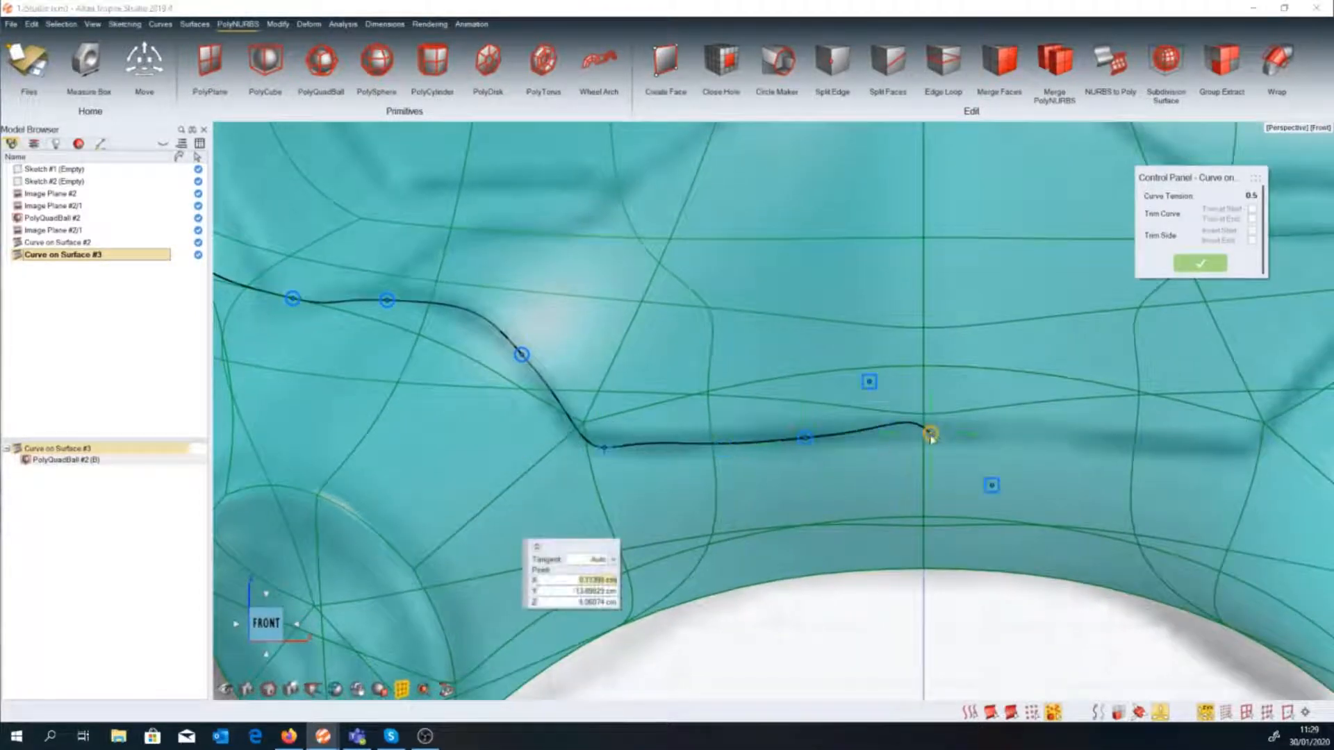
{"action": "left_click_drag", "start_coordinate": [802, 438], "coordinate": [781, 436]}
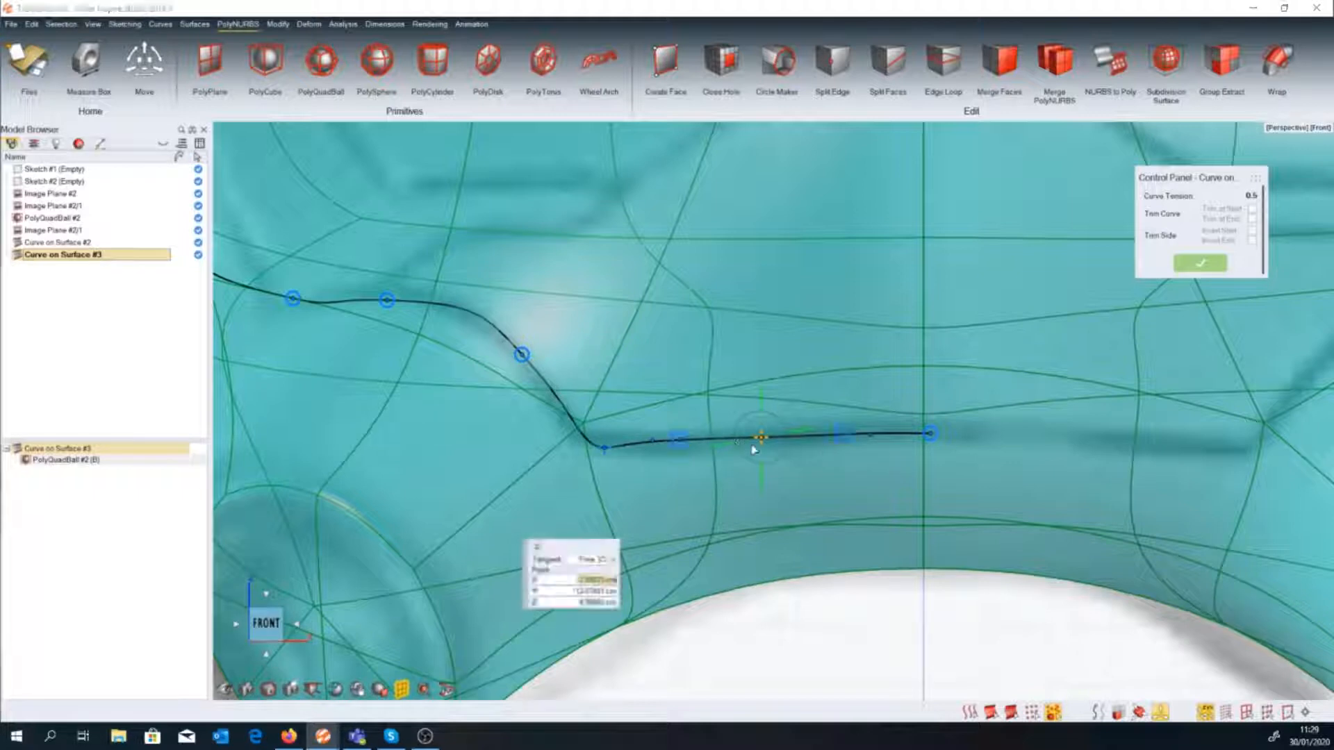
{"action": "left_click_drag", "start_coordinate": [766, 439], "coordinate": [796, 437]}
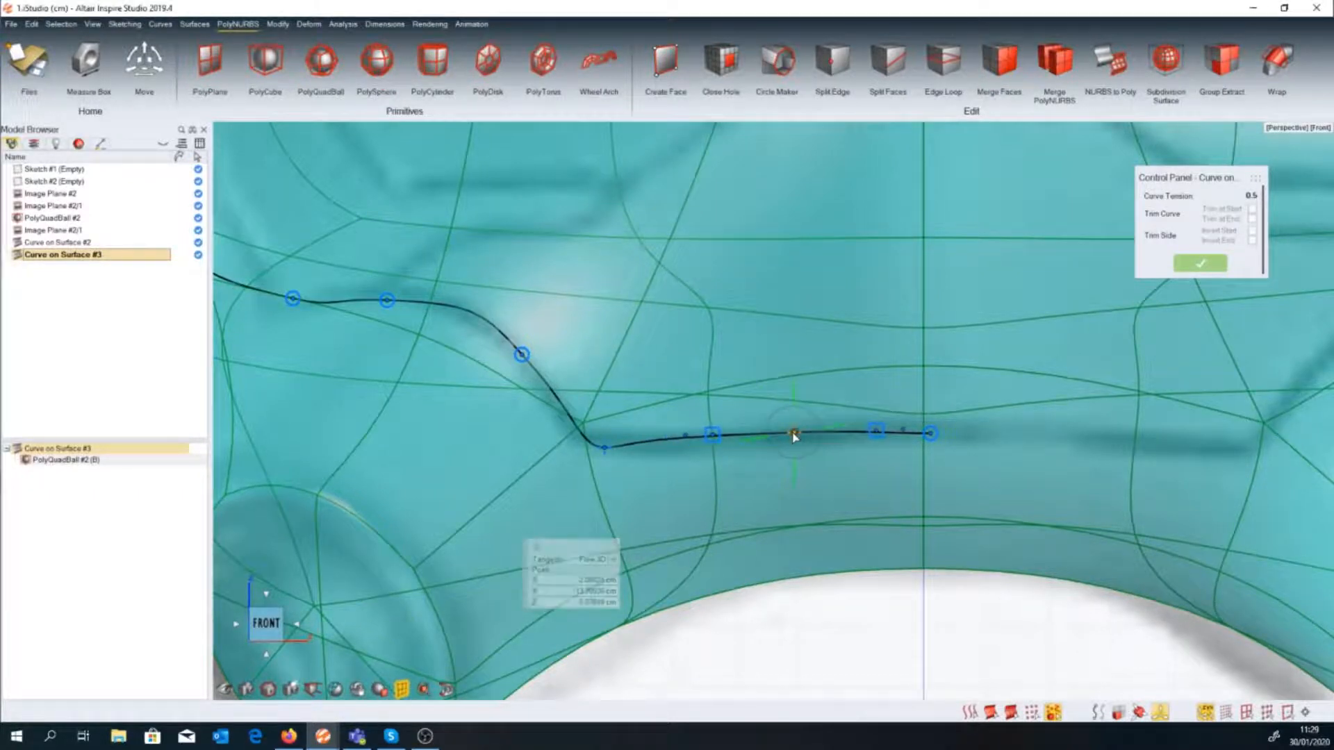
Set the tangent of the curve point on the chin slope to Free 3D and adjust its upper handle to the reference.
{"action": "scroll", "coordinate": [795, 438], "scroll_direction": "down", "scroll_amount": 5}
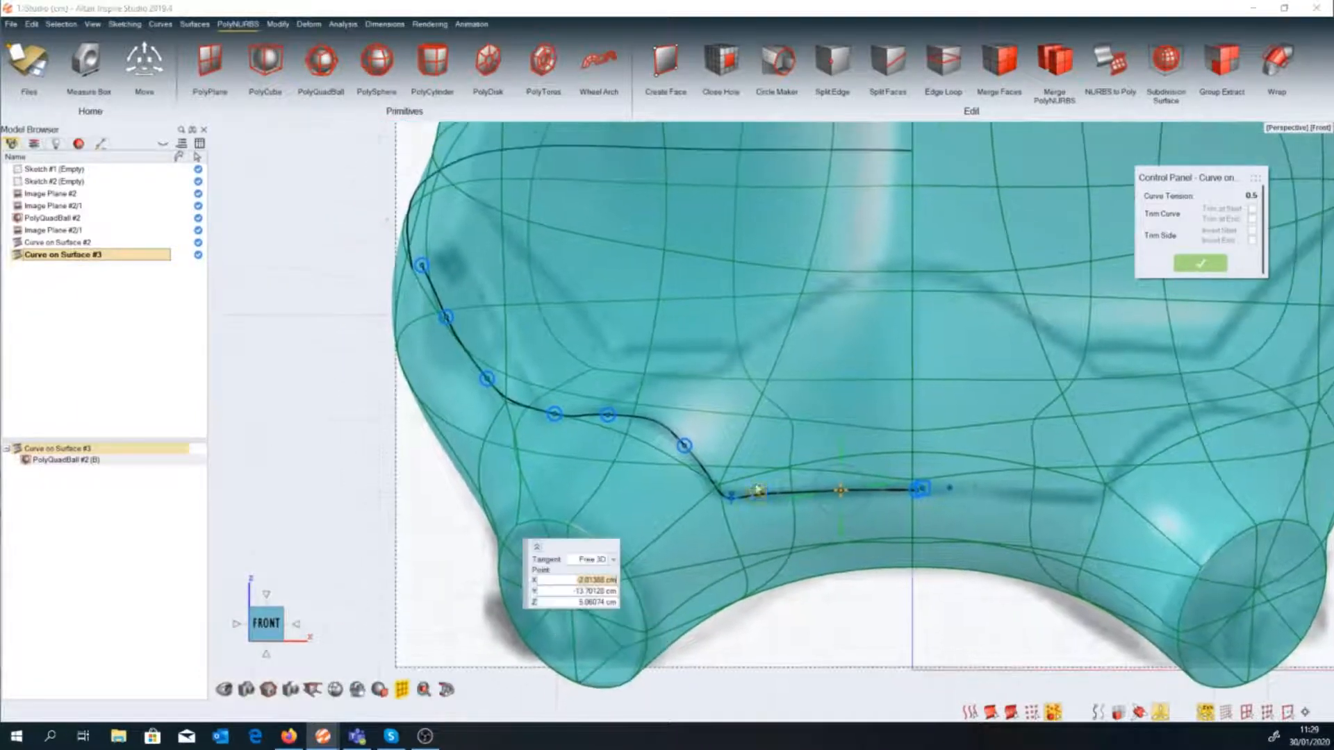
{"action": "scroll", "coordinate": [759, 490], "scroll_direction": "up", "scroll_amount": 3}
{"action": "left_click", "coordinate": [662, 441]}
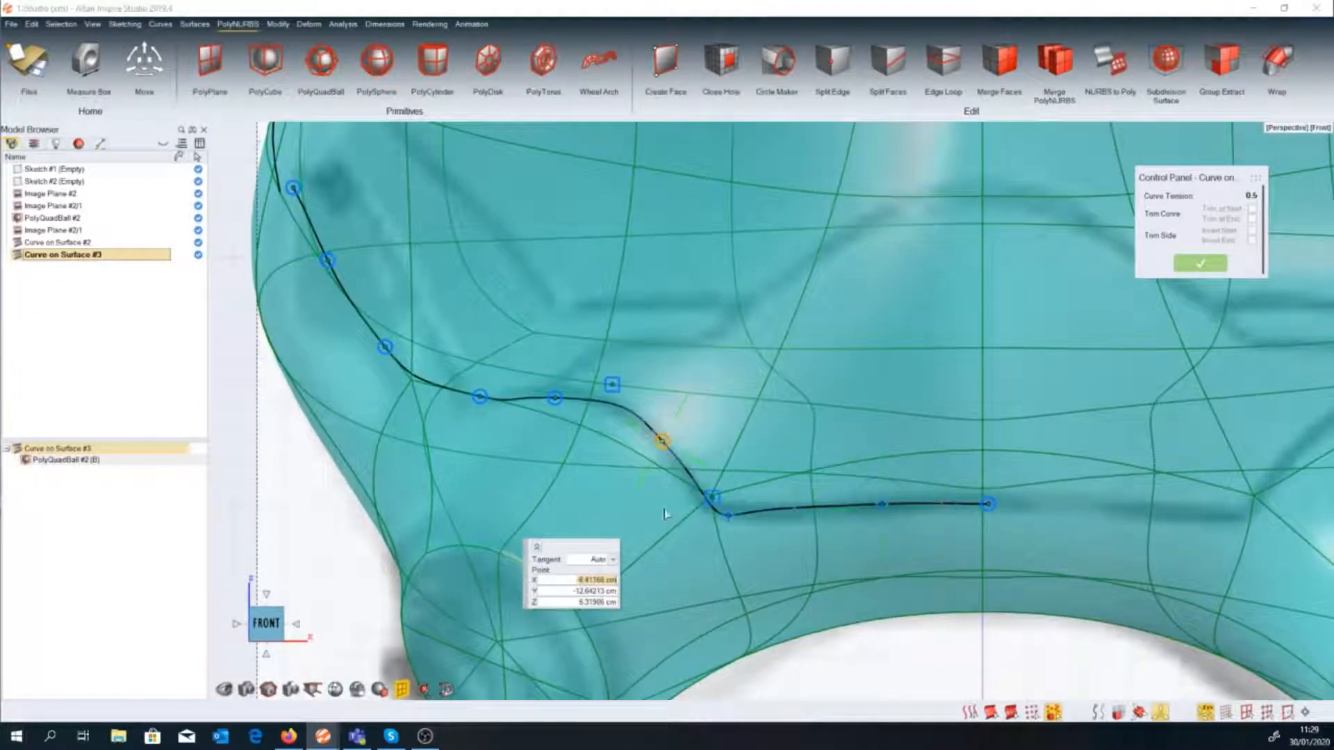
{"action": "left_click", "coordinate": [615, 559]}
{"action": "left_click", "coordinate": [611, 579]}
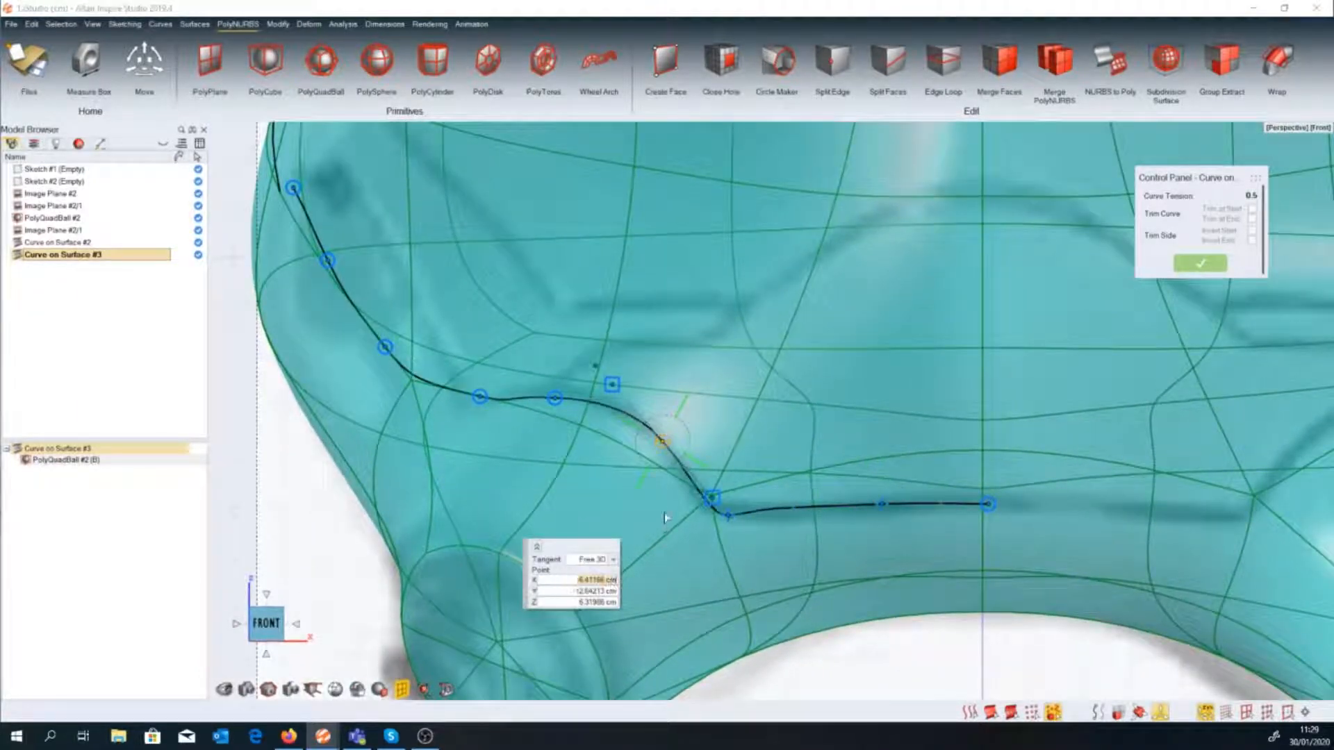
{"action": "left_click_drag", "start_coordinate": [596, 366], "coordinate": [590, 377]}
Reposition the second curve's points on the cheek slope and ahead of the chin bump to follow the reference line.
{"action": "scroll", "coordinate": [601, 416], "scroll_direction": "down", "scroll_amount": 1}
{"action": "right_click_drag", "start_coordinate": [601, 419], "coordinate": [678, 464]}
{"action": "left_click", "coordinate": [622, 466]}
{"action": "scroll", "coordinate": [622, 476], "scroll_direction": "up", "scroll_amount": 2}
{"action": "scroll", "coordinate": [660, 462], "scroll_direction": "up", "scroll_amount": 2}
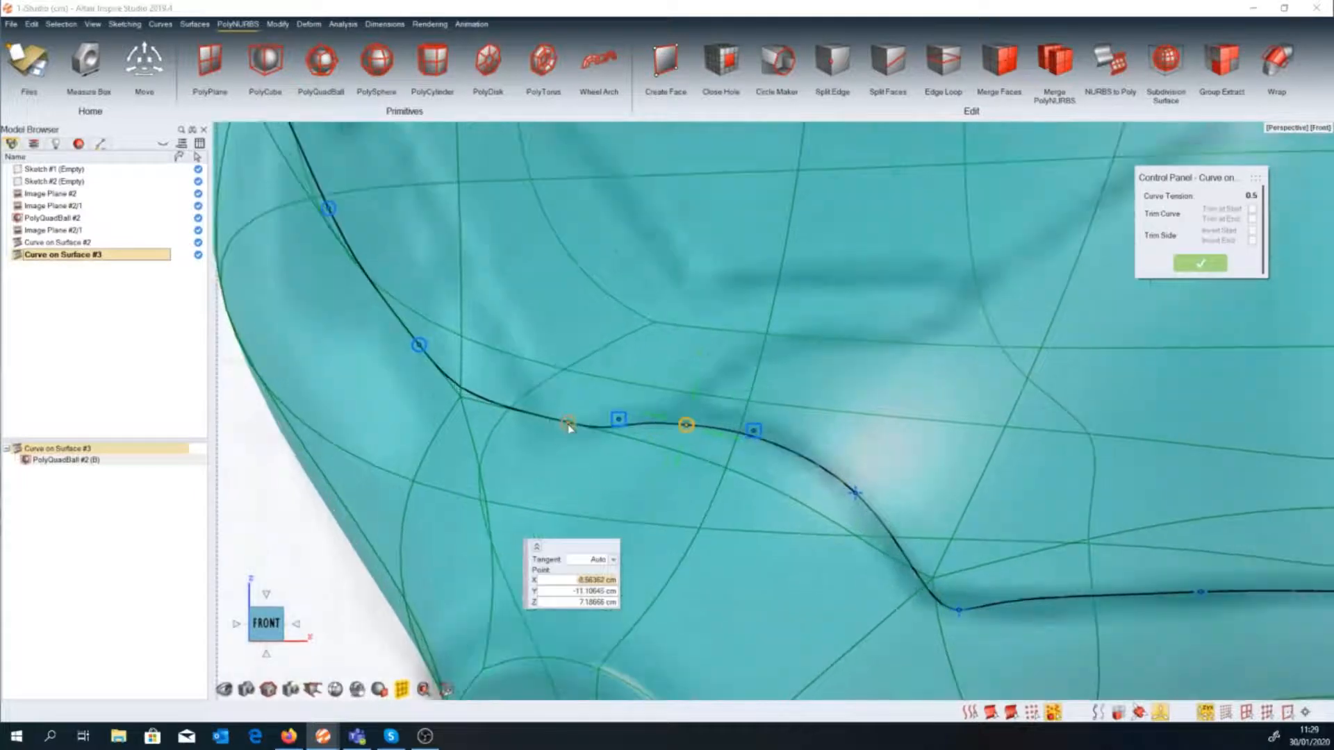
{"action": "scroll", "coordinate": [582, 441], "scroll_direction": "down", "scroll_amount": 2}
{"action": "scroll", "coordinate": [570, 455], "scroll_direction": "down", "scroll_amount": 2}
{"action": "left_click_drag", "start_coordinate": [527, 400], "coordinate": [539, 396]}
{"action": "scroll", "coordinate": [542, 417], "scroll_direction": "up", "scroll_amount": 3}
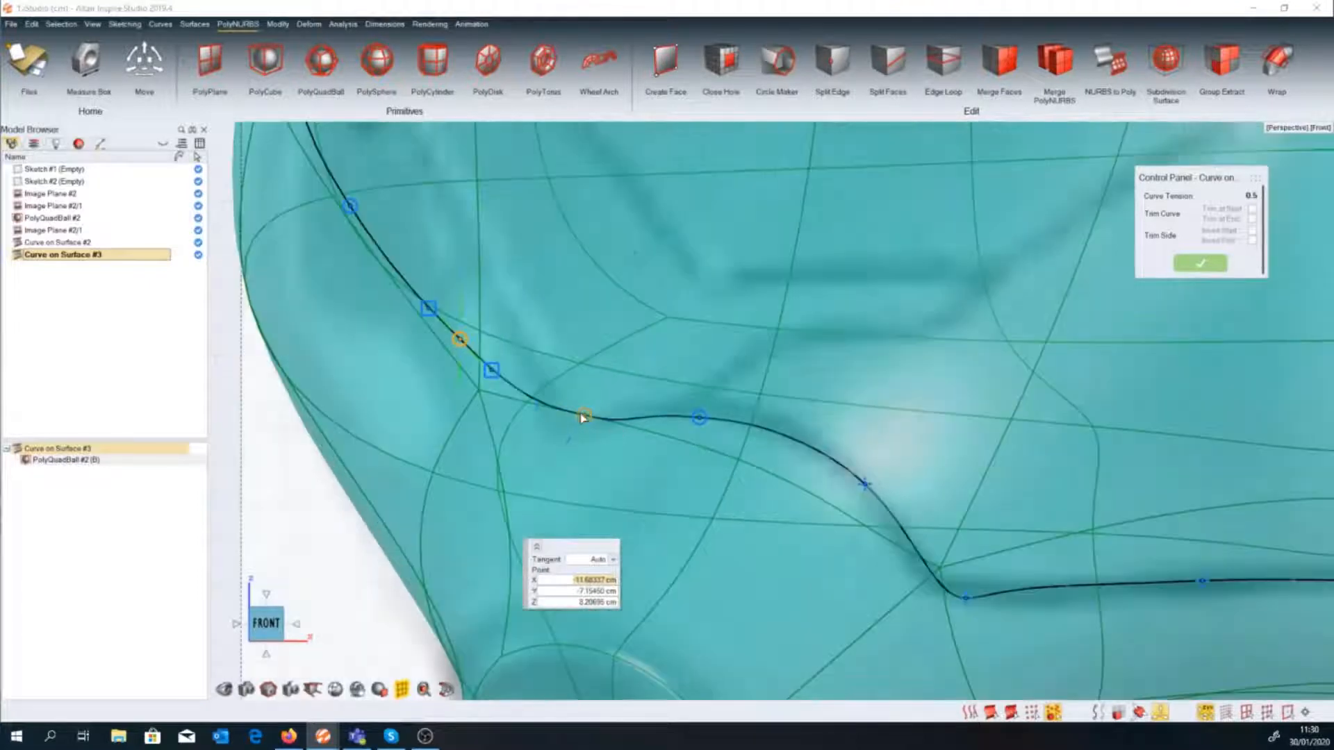
Set the cheek dip point's tangent to Free 3D, lower the point and its handles, and shift the neighbouring point toward the chin.
{"action": "left_click", "coordinate": [584, 416]}
{"action": "left_click", "coordinate": [612, 589]}
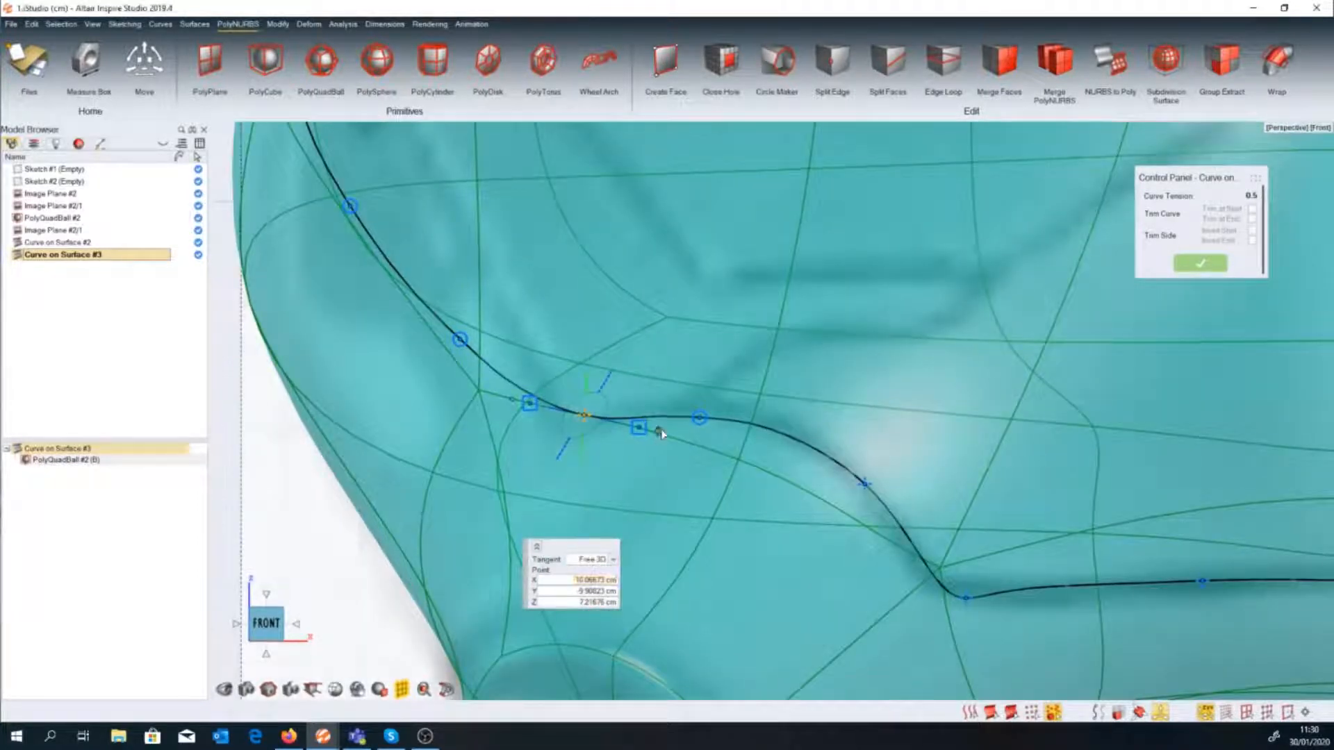
{"action": "left_click_drag", "start_coordinate": [659, 433], "coordinate": [738, 411]}
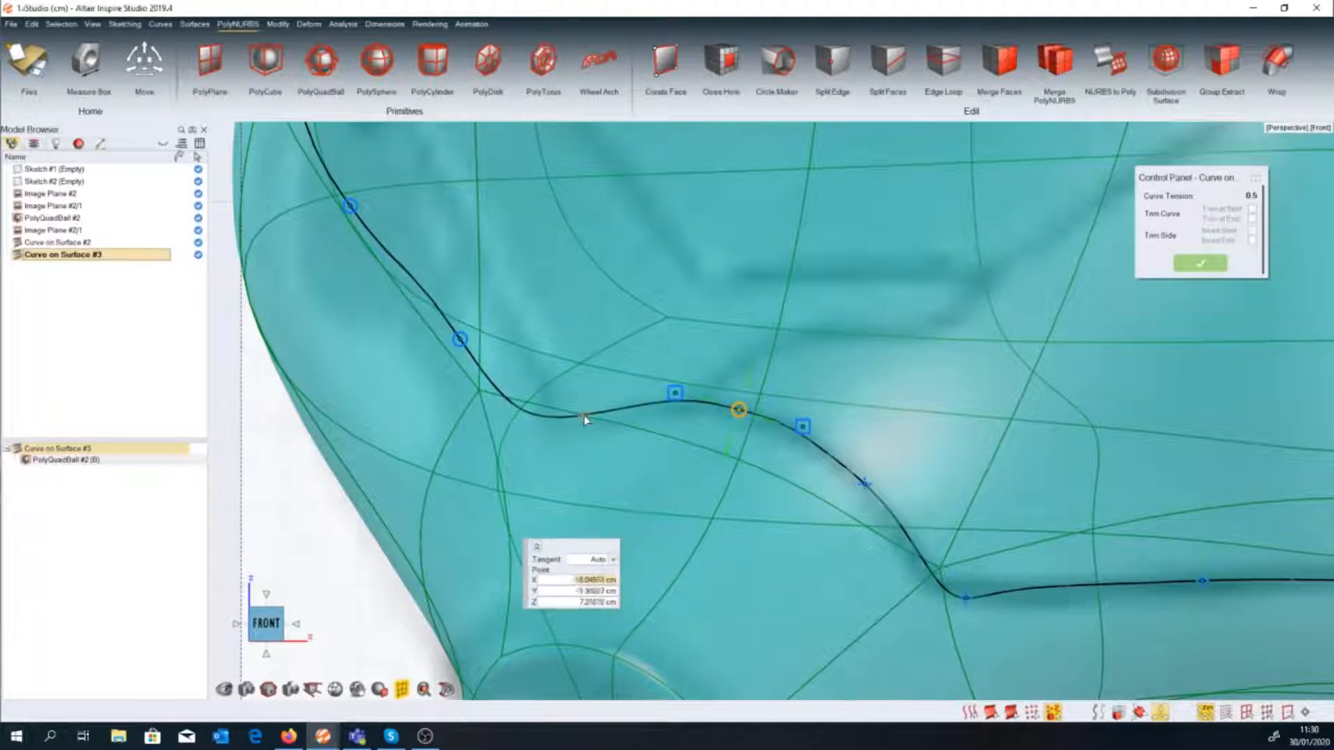
{"action": "mouse_move", "coordinate": [583, 415]}
{"action": "left_mouse_down"}
{"action": "mouse_move", "coordinate": [603, 426]}
{"action": "mouse_move", "coordinate": [586, 428]}
{"action": "left_mouse_up"}
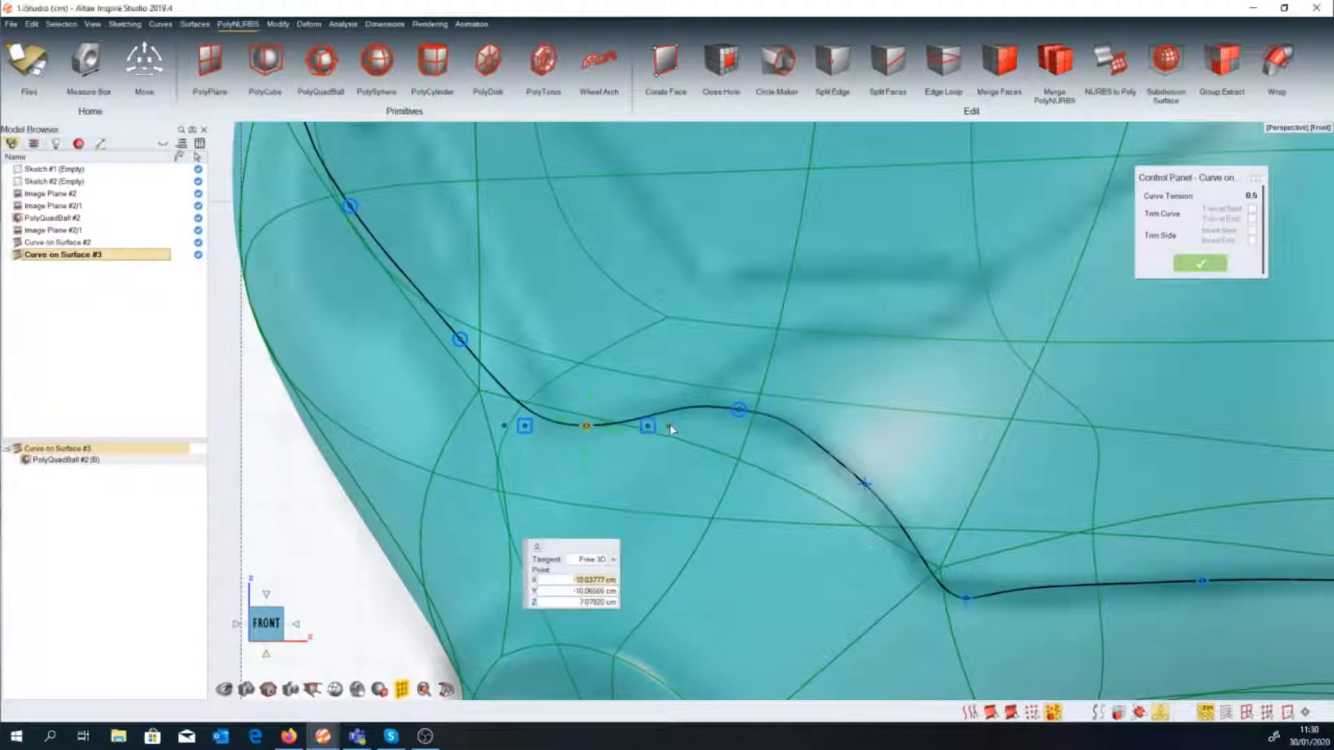
{"action": "left_click_drag", "start_coordinate": [669, 426], "coordinate": [666, 410]}
{"action": "left_click", "coordinate": [525, 436]}
{"action": "left_click", "coordinate": [648, 416]}
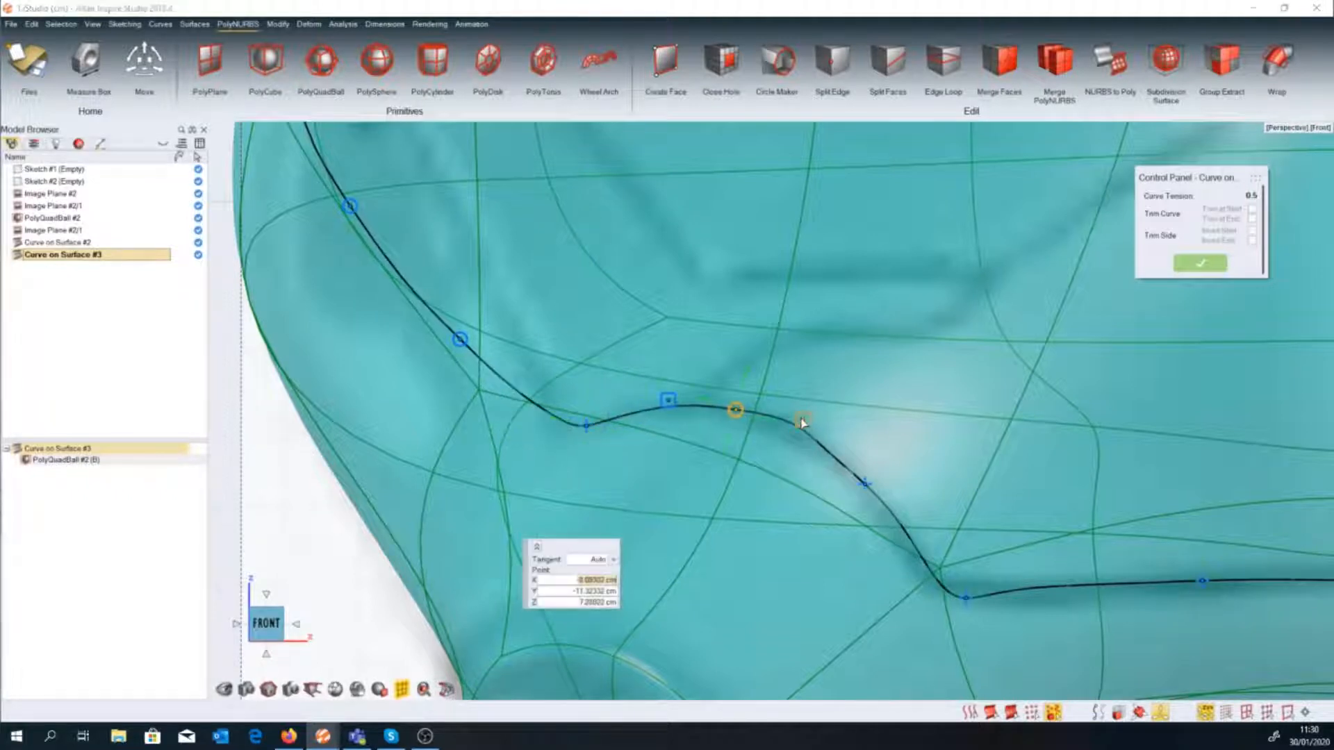
Refine the points and handles between the cheek dip and the chin corner along the reference, and finish editing the second curve.
{"action": "left_click", "coordinate": [739, 411]}
{"action": "left_click_drag", "start_coordinate": [826, 423], "coordinate": [838, 436]}
{"action": "mouse_move", "coordinate": [736, 412]}
{"action": "left_mouse_down"}
{"action": "mouse_move", "coordinate": [752, 417]}
{"action": "mouse_move", "coordinate": [718, 410]}
{"action": "left_mouse_up"}
{"action": "right_click_drag", "start_coordinate": [718, 410], "coordinate": [622, 328]}
{"action": "left_click", "coordinate": [869, 515]}
{"action": "left_click_drag", "start_coordinate": [967, 518], "coordinate": [972, 545]}
{"action": "scroll", "coordinate": [854, 552], "scroll_direction": "down", "scroll_amount": 5}
{"action": "left_click", "coordinate": [496, 449]}
{"action": "middle_click_drag", "start_coordinate": [496, 451], "coordinate": [525, 494]}
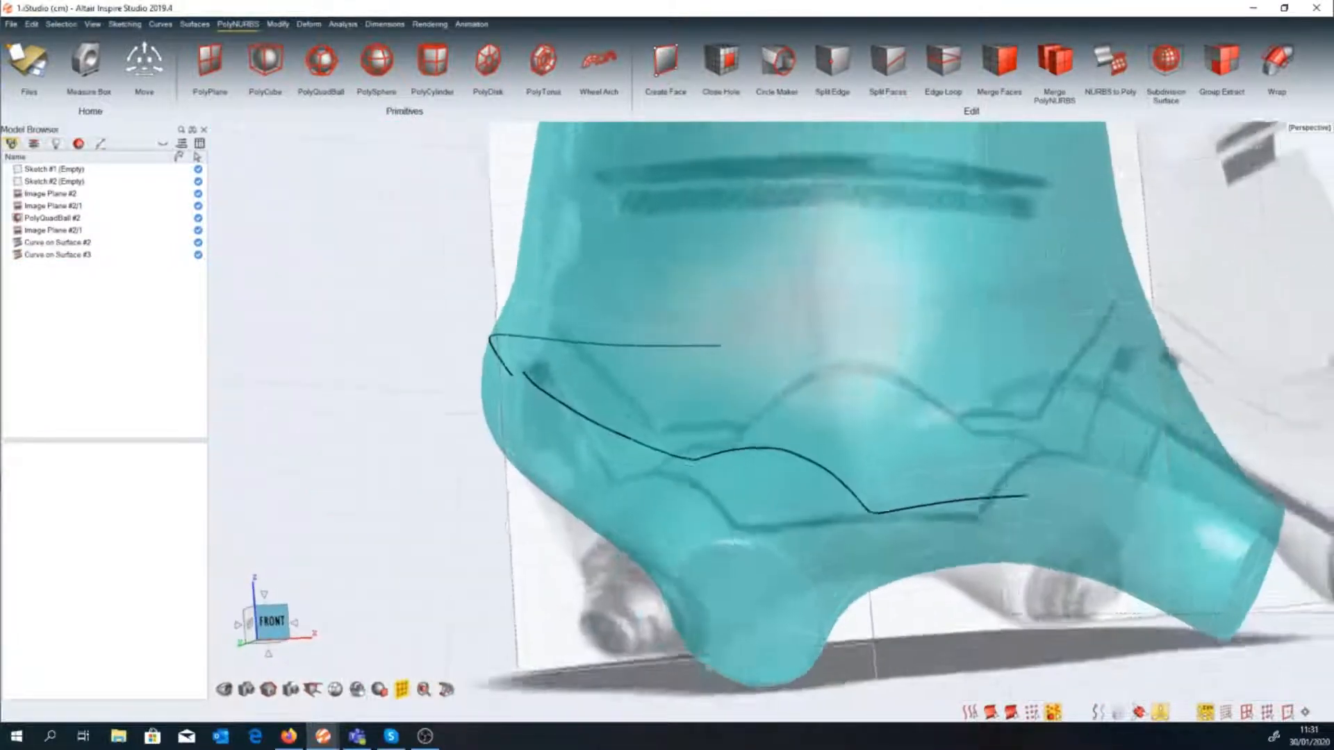
{"action": "scroll", "coordinate": [518, 521], "scroll_direction": "down", "scroll_amount": 1}
{"action": "middle_click_drag", "start_coordinate": [541, 442], "coordinate": [501, 432]}
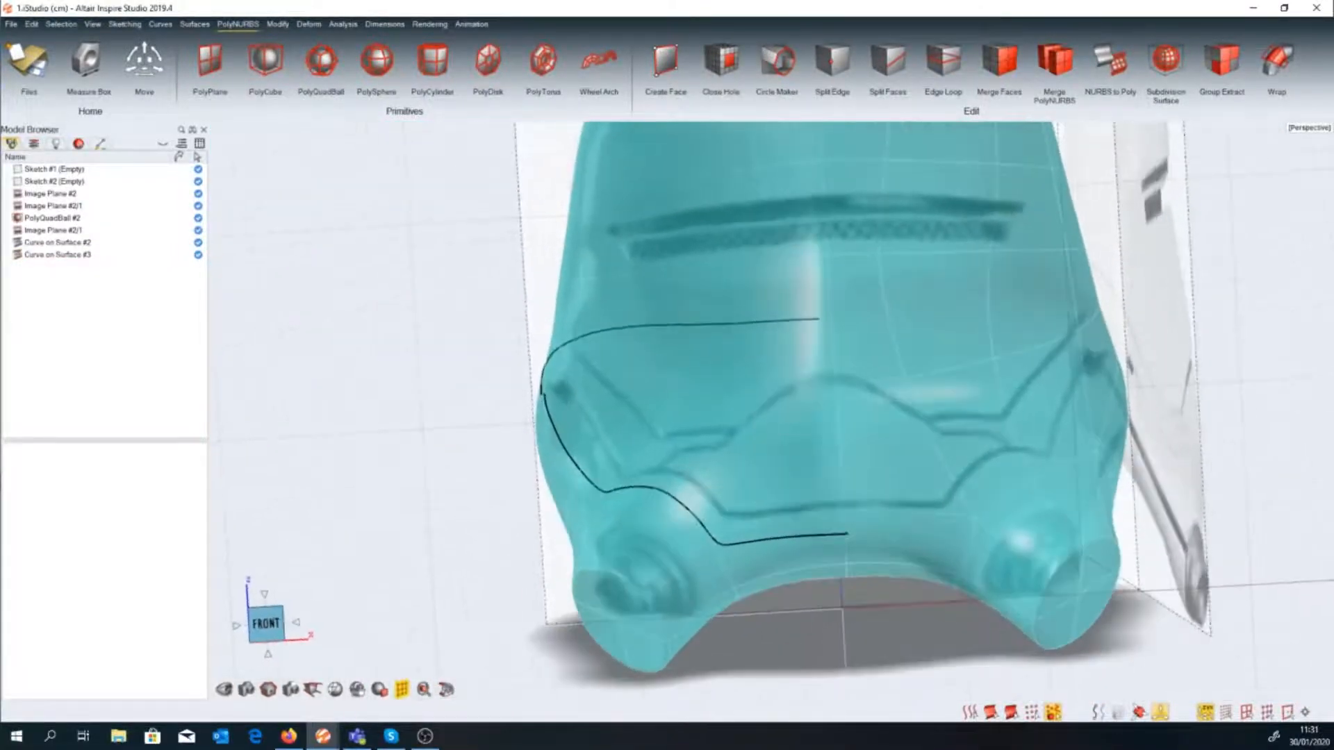
In the front view, draw a third curve on the surface with five points from the centreline along the mouth reference to the second curve.
{"action": "left_click", "coordinate": [268, 625]}
{"action": "key", "text": "space"}
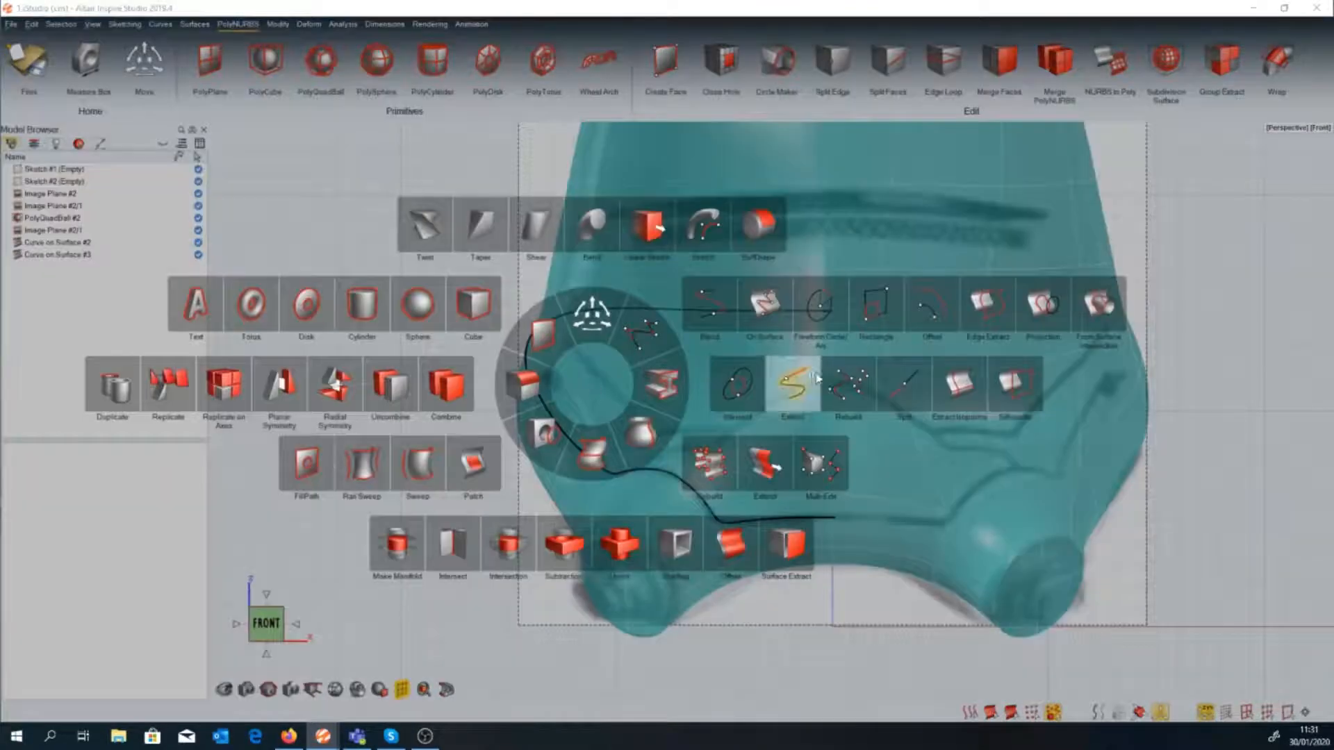
{"action": "left_click", "coordinate": [795, 383]}
{"action": "left_click", "coordinate": [746, 494]}
{"action": "scroll", "coordinate": [746, 494], "scroll_direction": "up", "scroll_amount": 3}
{"action": "left_click", "coordinate": [870, 343]}
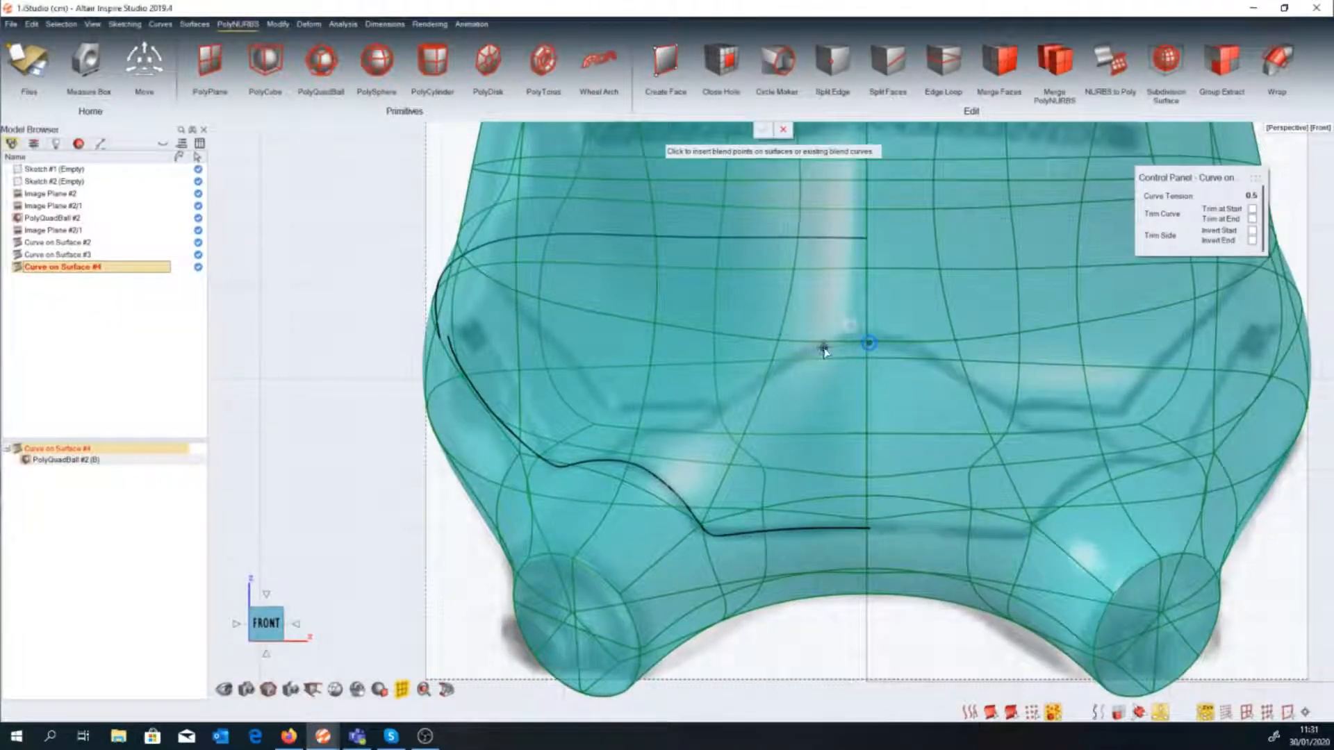
{"action": "left_click", "coordinate": [791, 362]}
{"action": "left_click", "coordinate": [704, 429]}
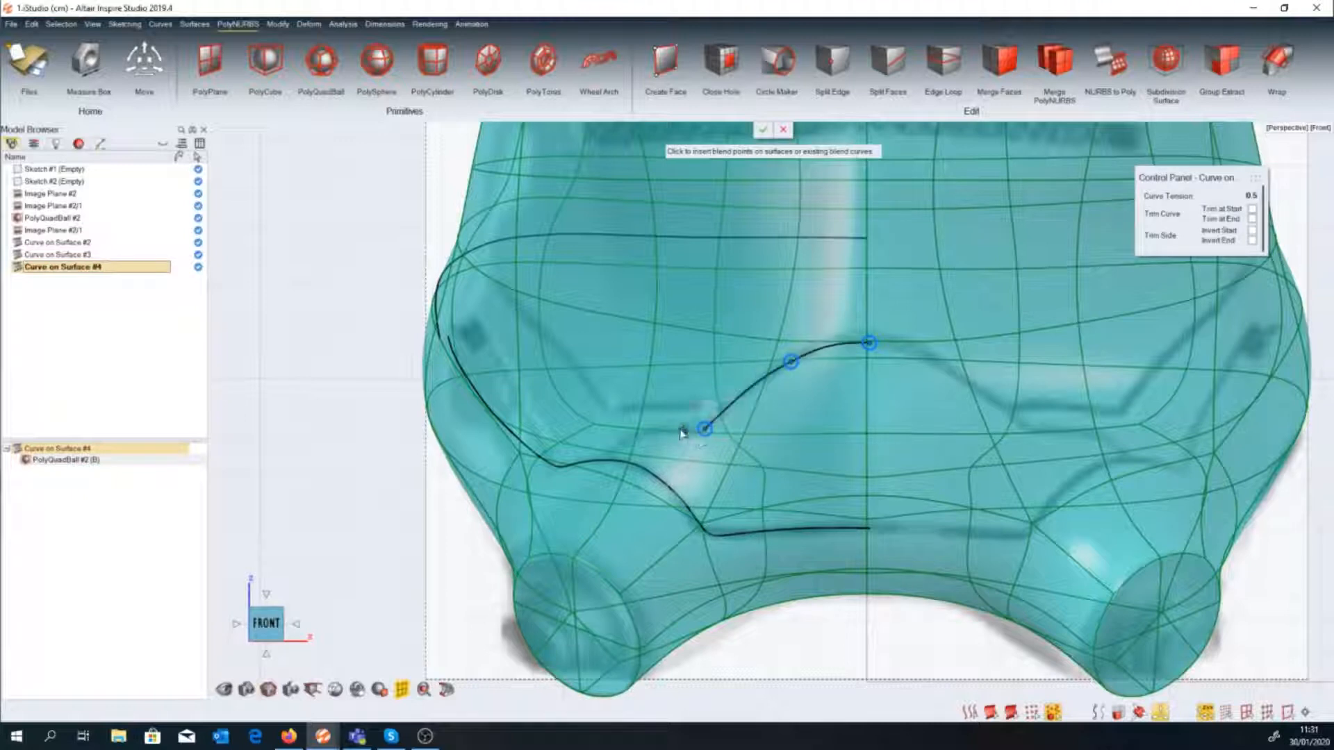
{"action": "left_click", "coordinate": [650, 429]}
{"action": "left_click", "coordinate": [603, 464]}
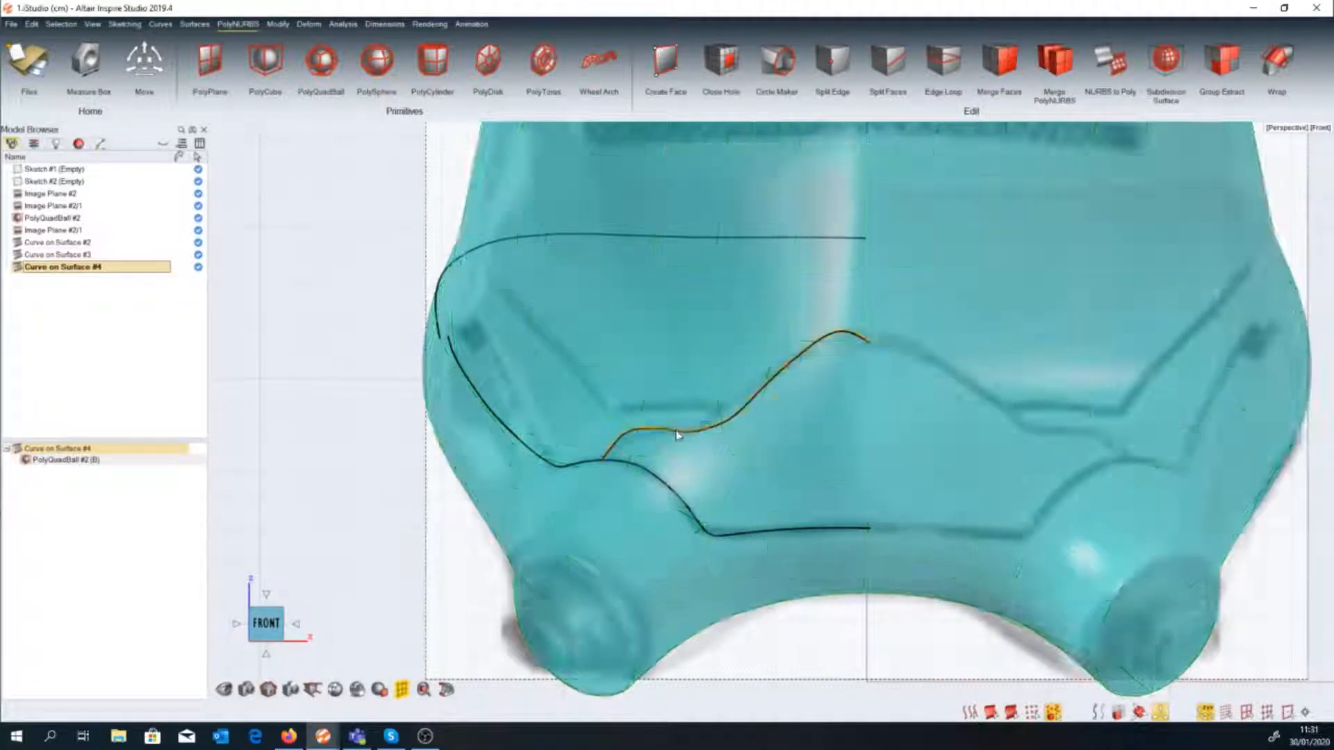
Open the third curve for editing and set the tangent of the point next to its lower end to Free 3D.
{"action": "scroll", "coordinate": [697, 426], "scroll_direction": "up", "scroll_amount": 3}
{"action": "left_click", "coordinate": [579, 433]}
{"action": "left_click", "coordinate": [678, 478]}
{"action": "left_click", "coordinate": [678, 496]}
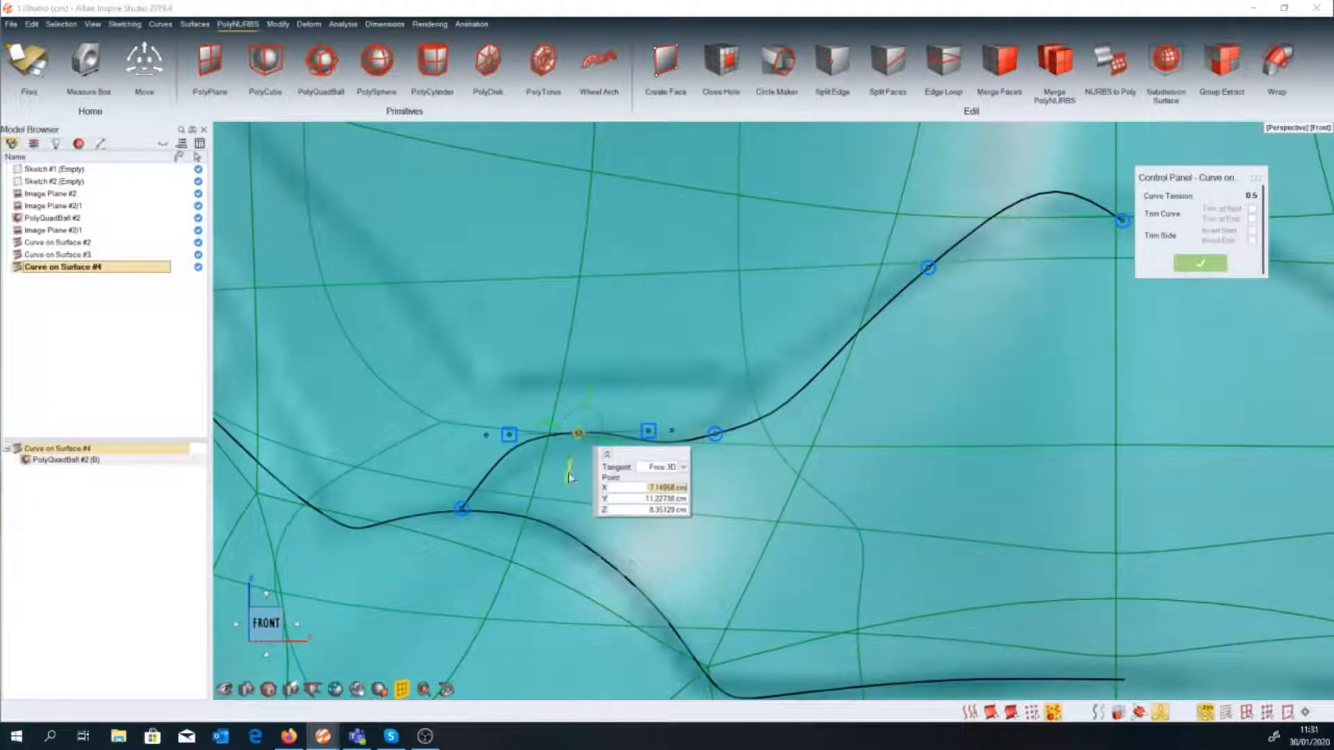
Set the third curve's lower end point tangent to Free 3D and move the adjacent point onto the reference corner.
{"action": "left_click", "coordinate": [462, 510]}
{"action": "left_click", "coordinate": [566, 502]}
{"action": "left_click", "coordinate": [560, 532]}
{"action": "left_click", "coordinate": [462, 512]}
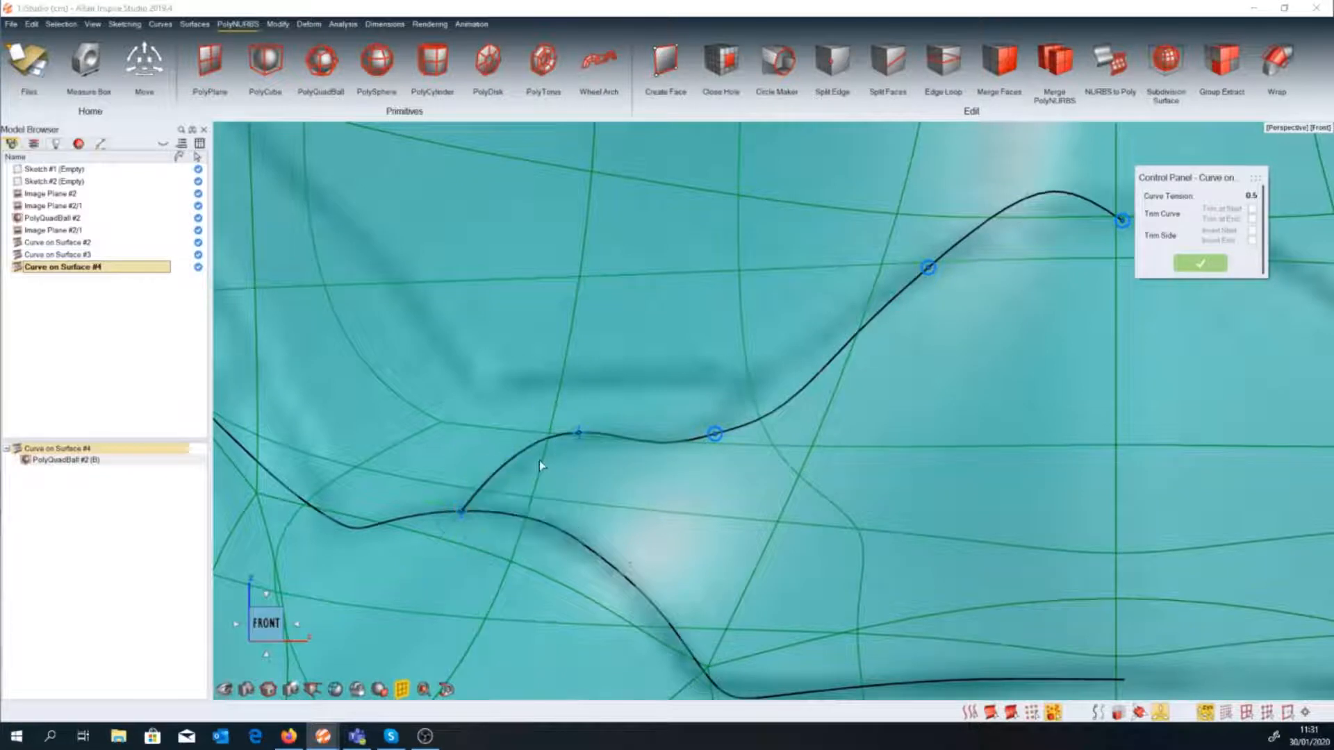
{"action": "left_click", "coordinate": [579, 433]}
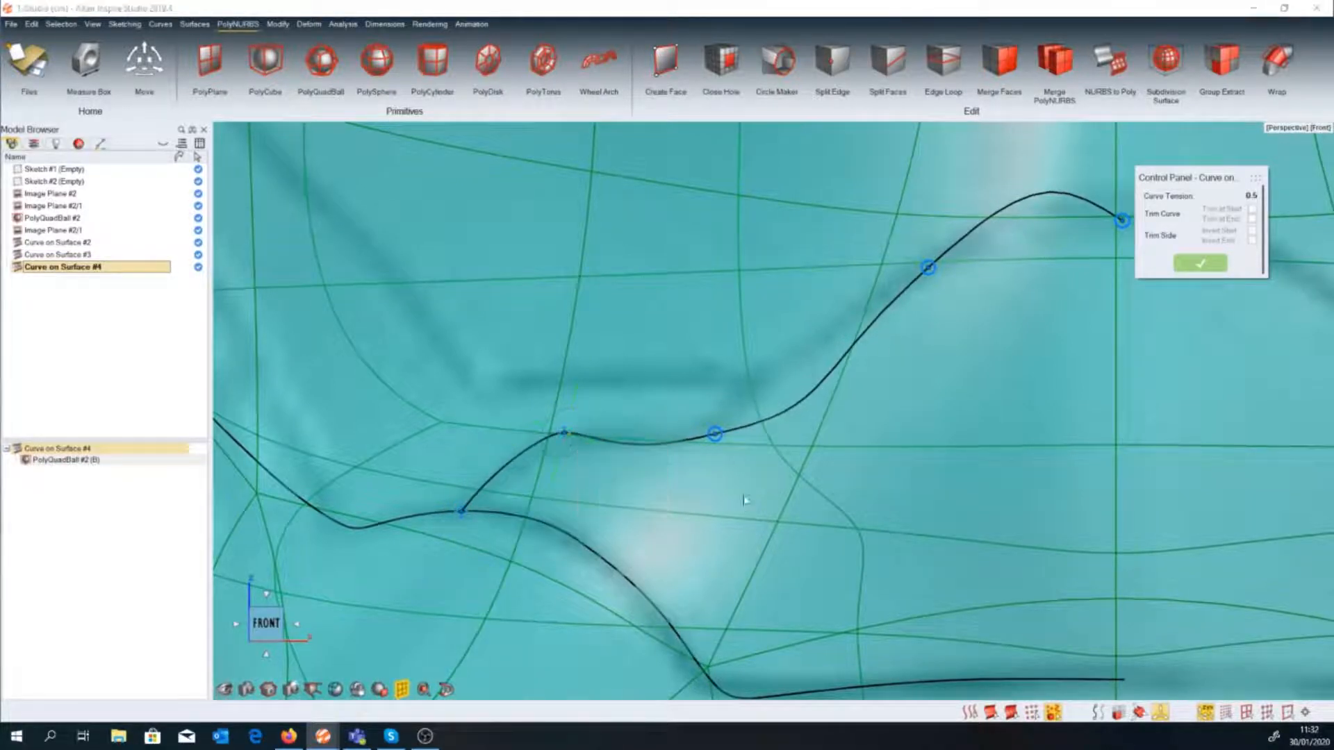
{"action": "left_click_drag", "start_coordinate": [566, 433], "coordinate": [562, 444]}
Set the tangent at the foot of the third curve's slope to Free 3D and adjust the point and handles into a sharper corner.
{"action": "left_click", "coordinate": [715, 435]}
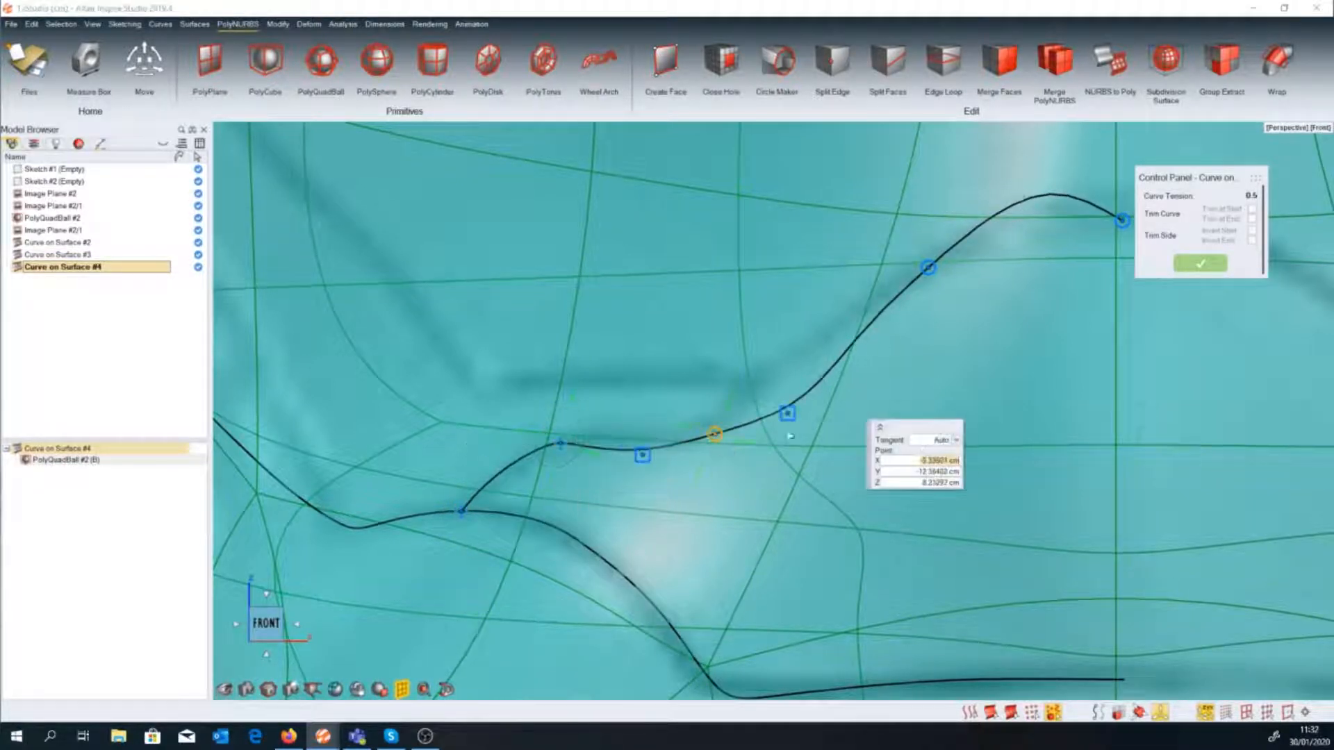
{"action": "left_click", "coordinate": [939, 469]}
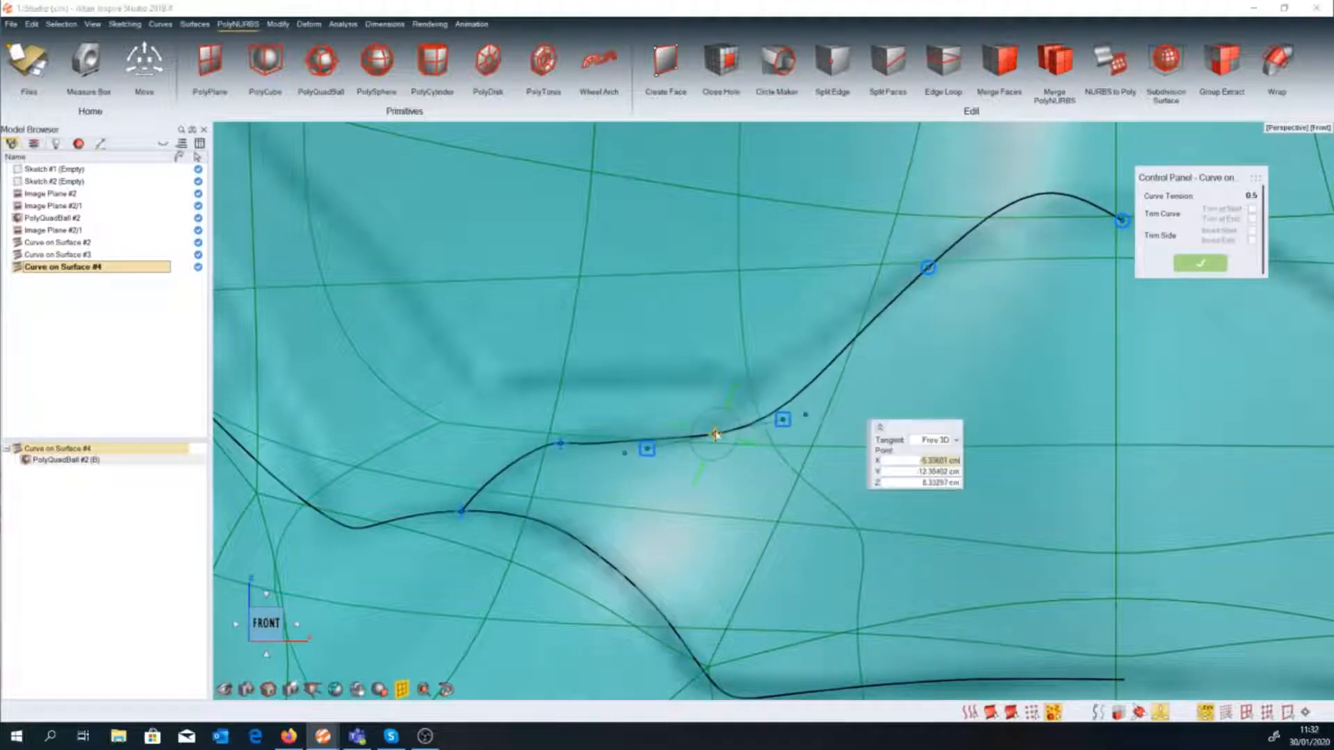
{"action": "left_click_drag", "start_coordinate": [773, 420], "coordinate": [703, 408]}
Align the third curve's upper slope point and its Free 3D handles with the reference, and level the curve at the centreline end.
{"action": "left_click_drag", "start_coordinate": [929, 270], "coordinate": [857, 317]}
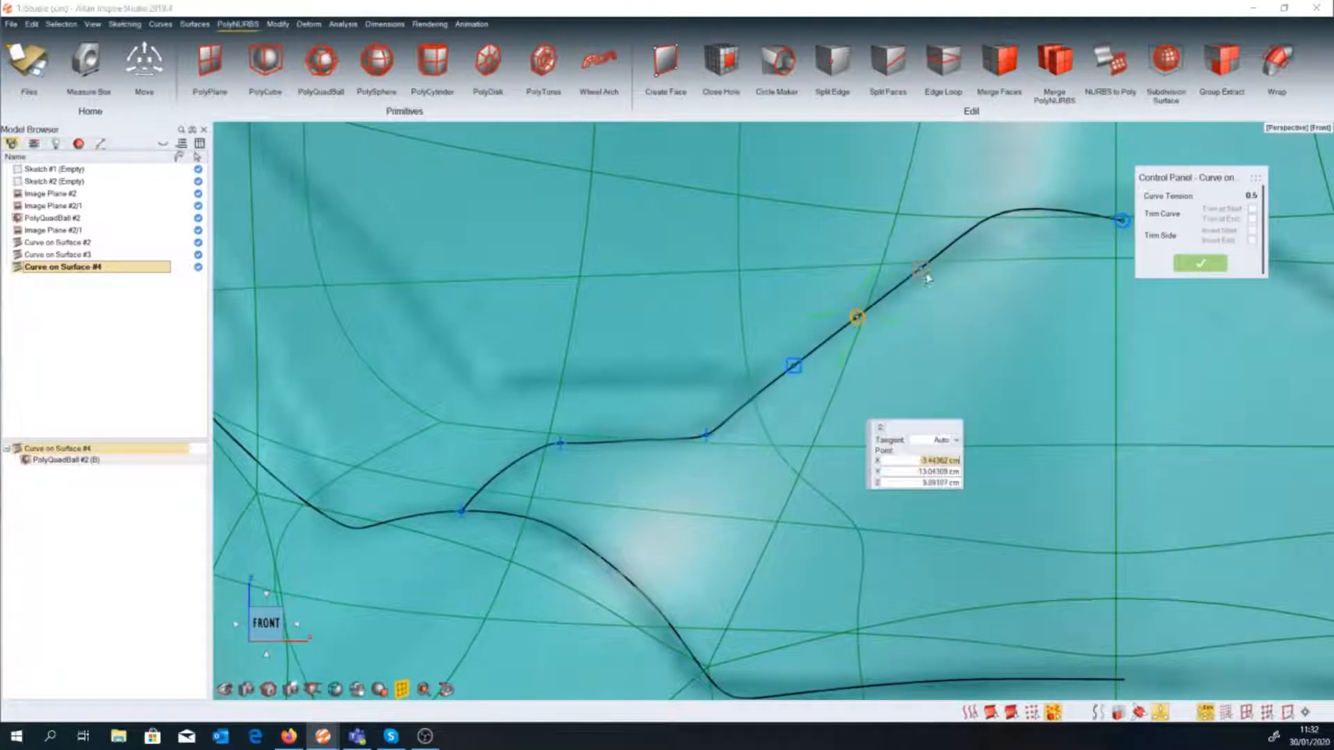
{"action": "left_click", "coordinate": [1122, 220]}
{"action": "middle_click_drag", "start_coordinate": [1081, 226], "coordinate": [997, 265]}
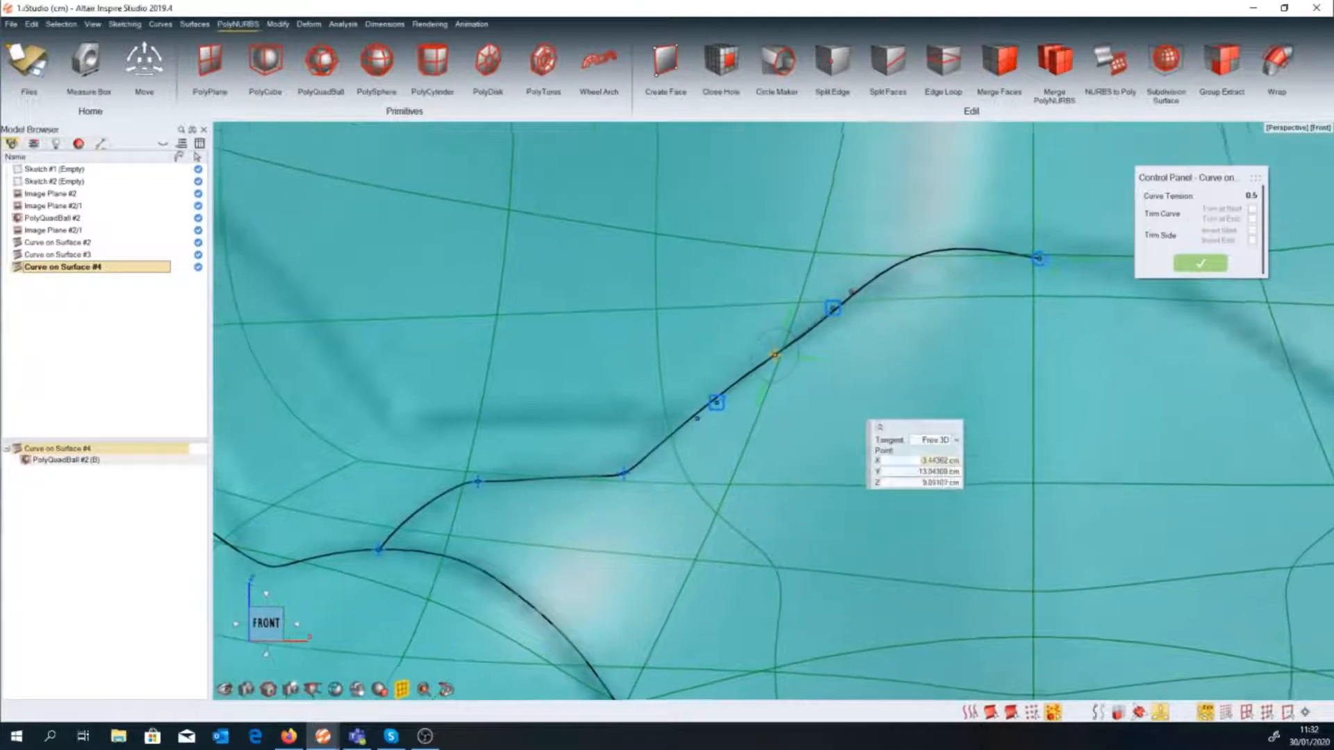
{"action": "left_click_drag", "start_coordinate": [957, 243], "coordinate": [953, 258]}
{"action": "left_click_drag", "start_coordinate": [775, 358], "coordinate": [785, 346]}
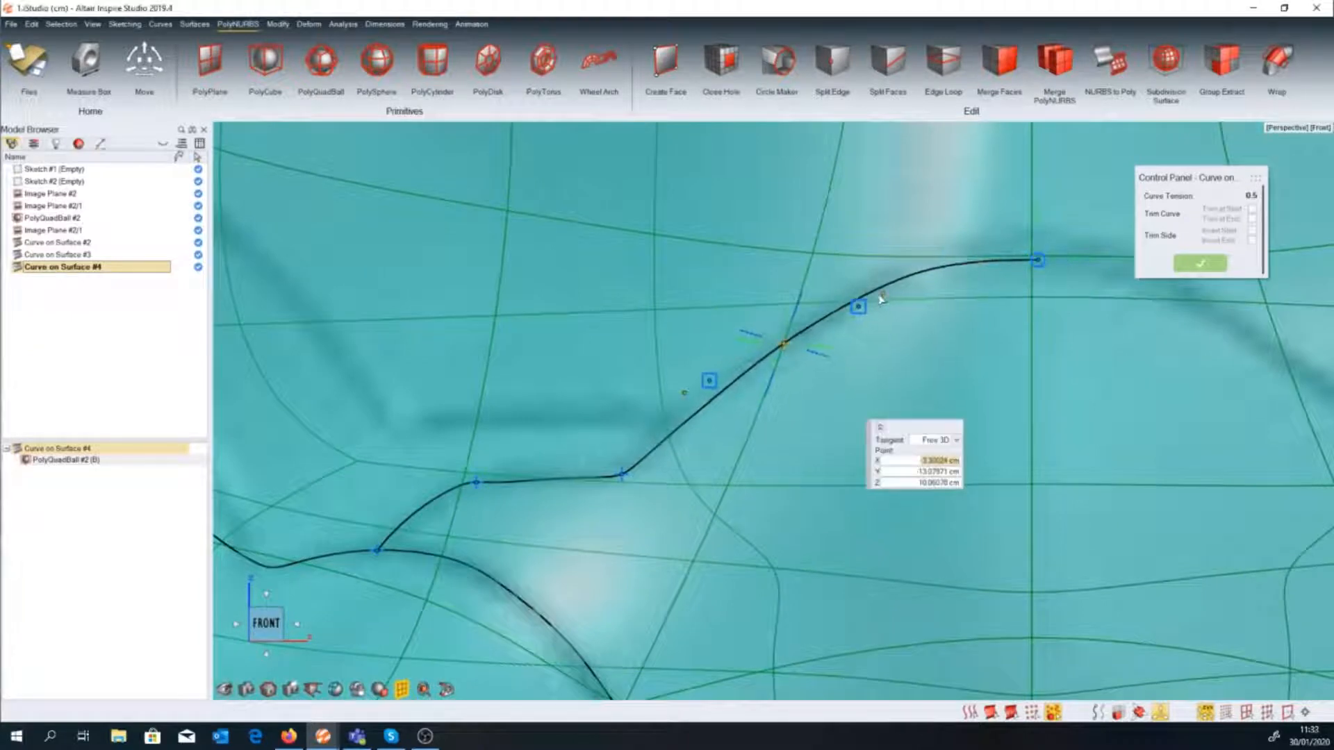
{"action": "left_click_drag", "start_coordinate": [863, 305], "coordinate": [857, 305]}
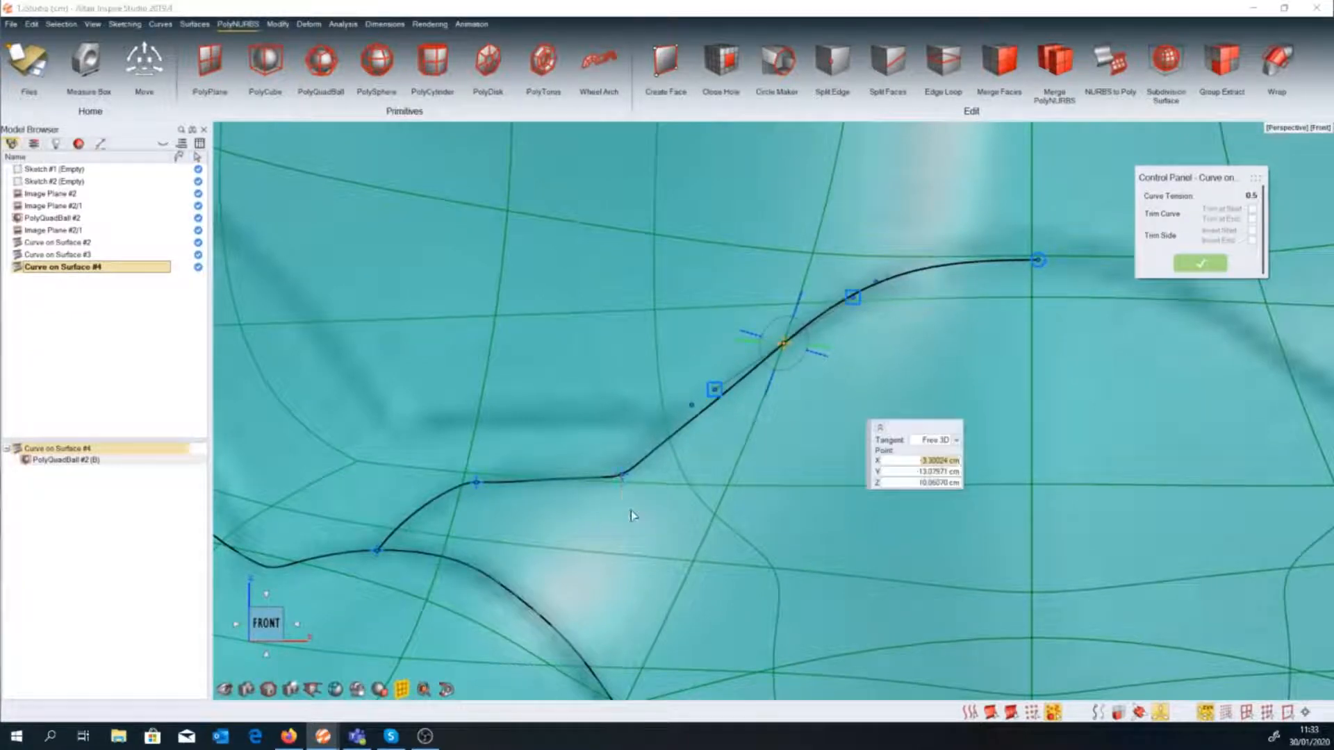
Start a fourth curve on the surface from the third curve's slope, placing points along the upper cheek reference line.
{"action": "scroll", "coordinate": [952, 312], "scroll_direction": "down", "scroll_amount": 5}
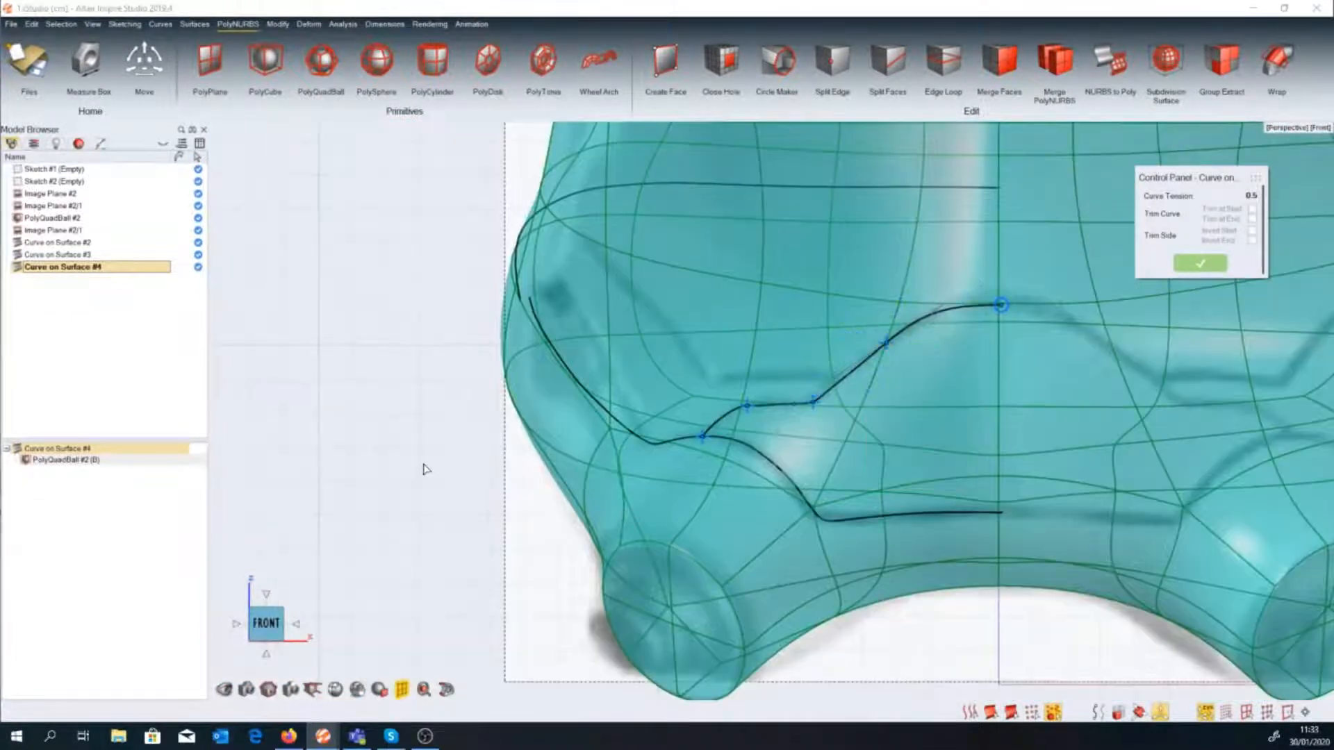
{"action": "right_click_drag", "start_coordinate": [714, 313], "coordinate": [887, 271]}
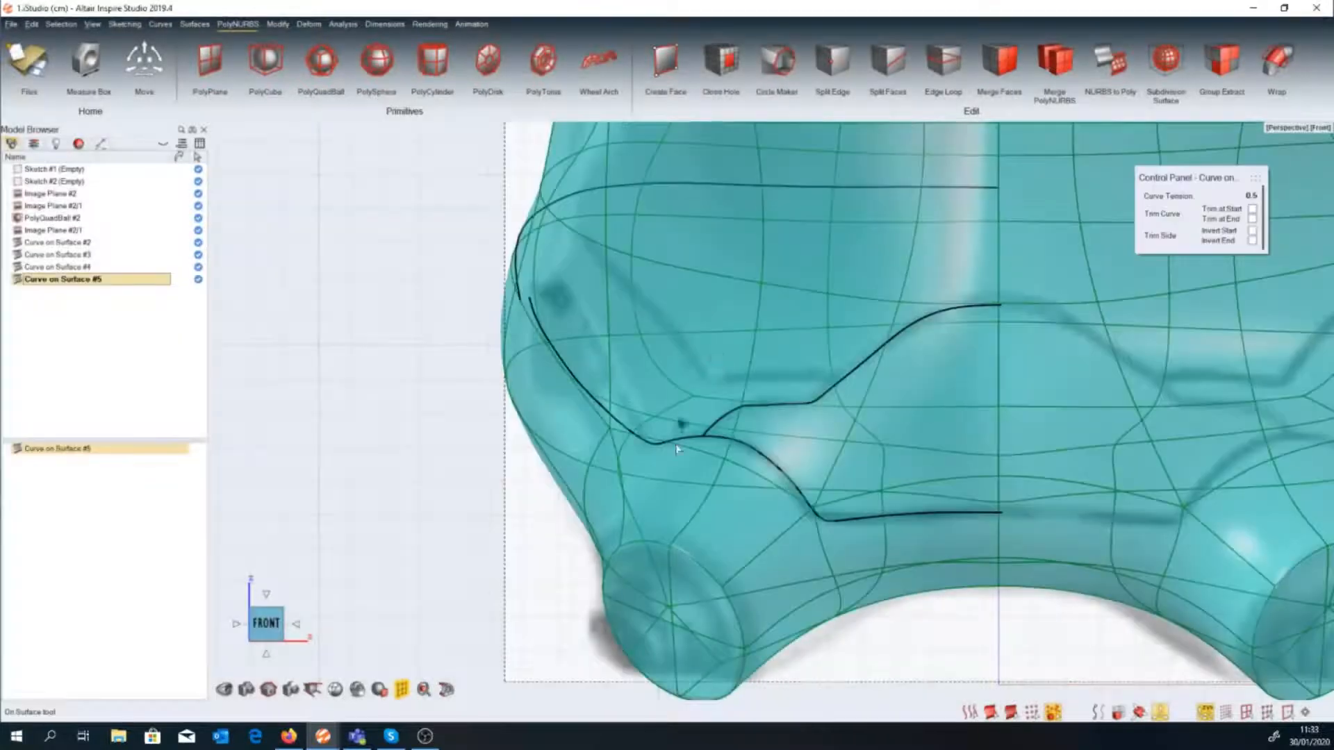
{"action": "left_click", "coordinate": [832, 379]}
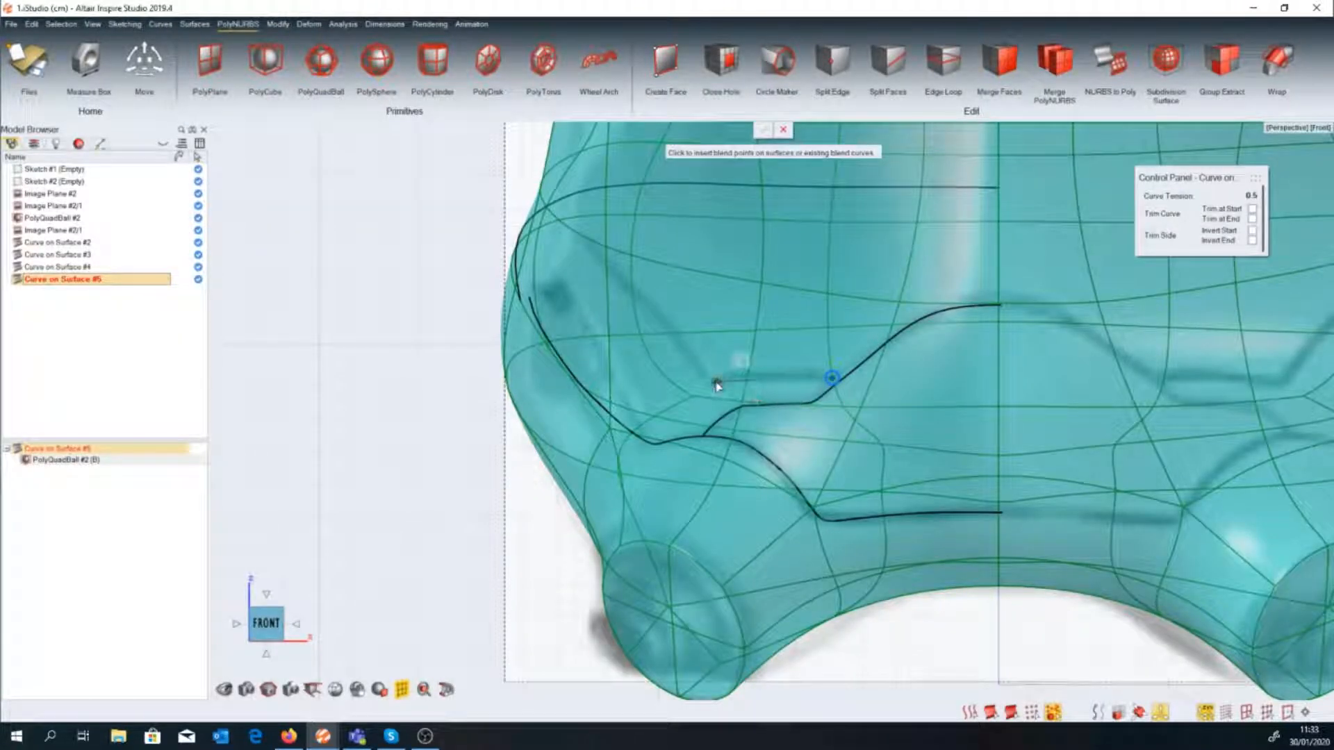
{"action": "left_click", "coordinate": [686, 344]}
{"action": "left_click", "coordinate": [664, 324]}
Continue the fourth curve in the left view, placing points along the side reference line toward the back of the helmet.
{"action": "left_click_drag", "start_coordinate": [271, 625], "coordinate": [261, 619]}
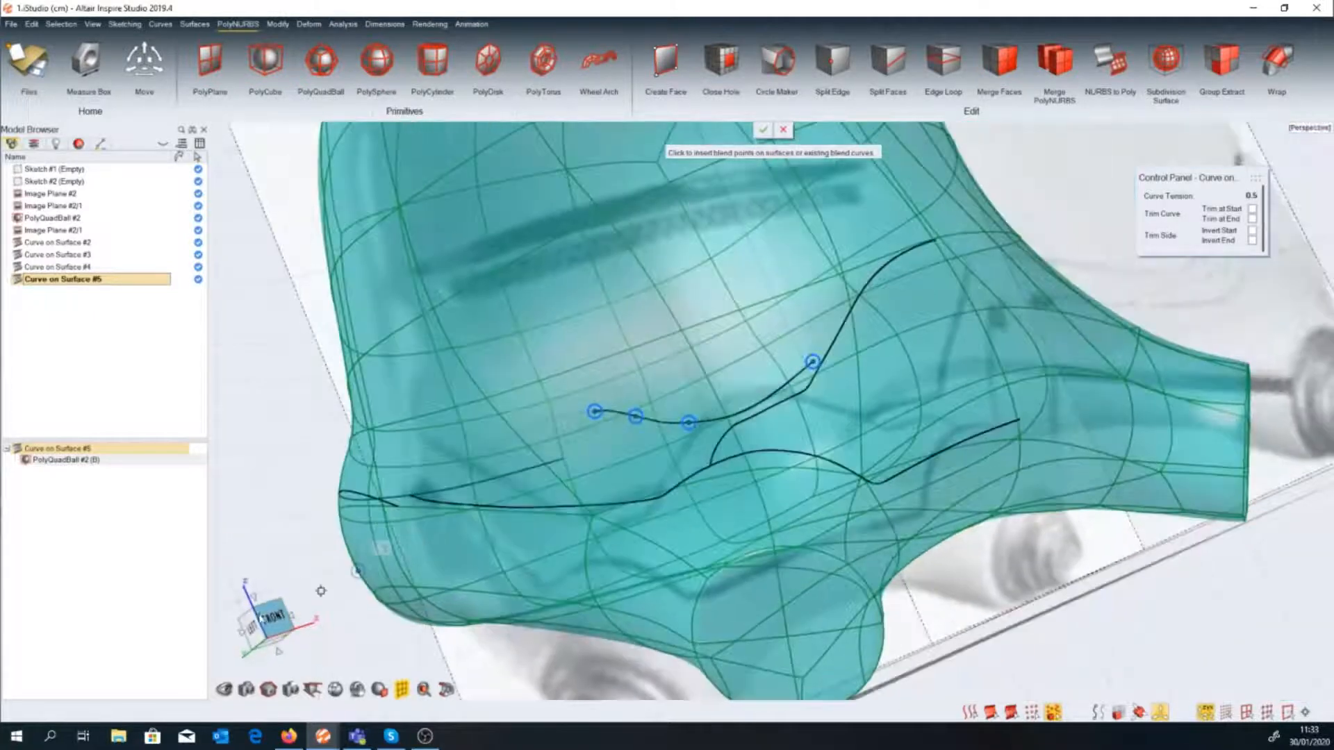
{"action": "left_click", "coordinate": [253, 632]}
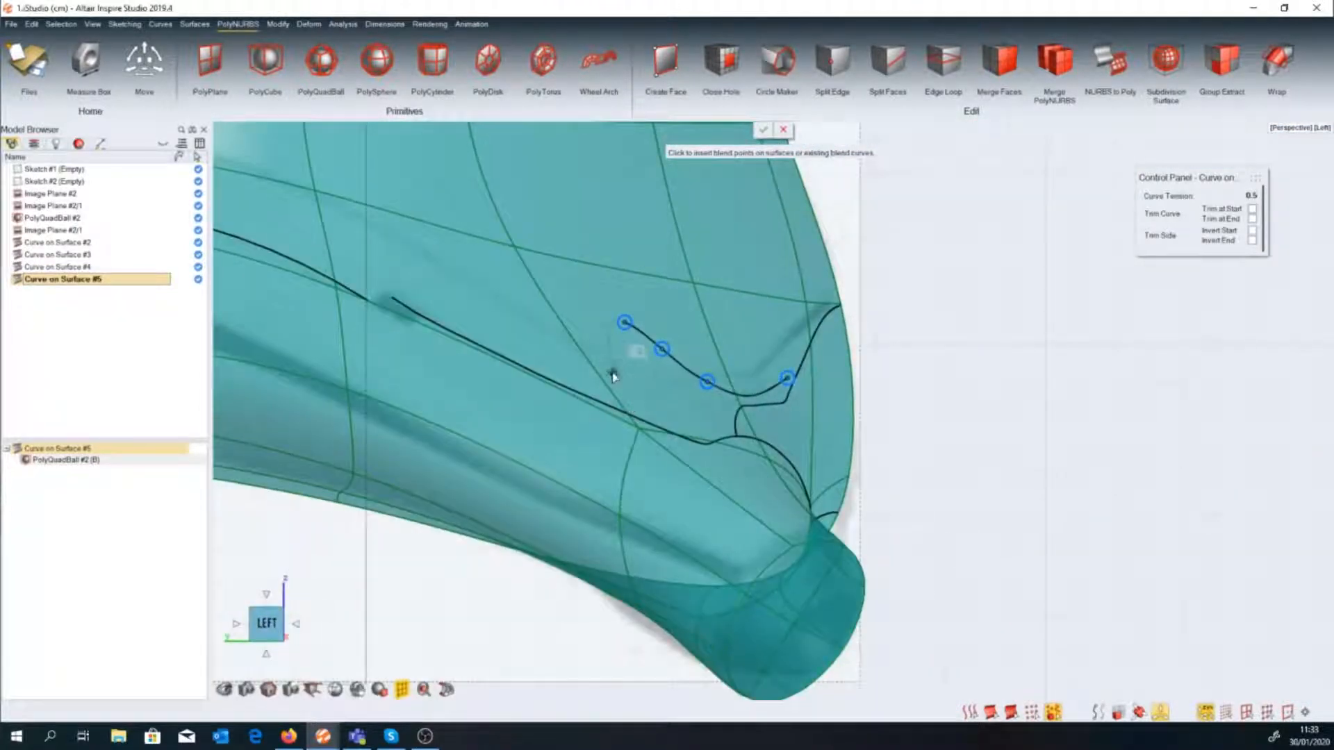
{"action": "left_click", "coordinate": [441, 263]}
{"action": "middle_click_drag", "start_coordinate": [220, 193], "coordinate": [678, 461]}
{"action": "left_click", "coordinate": [694, 435]}
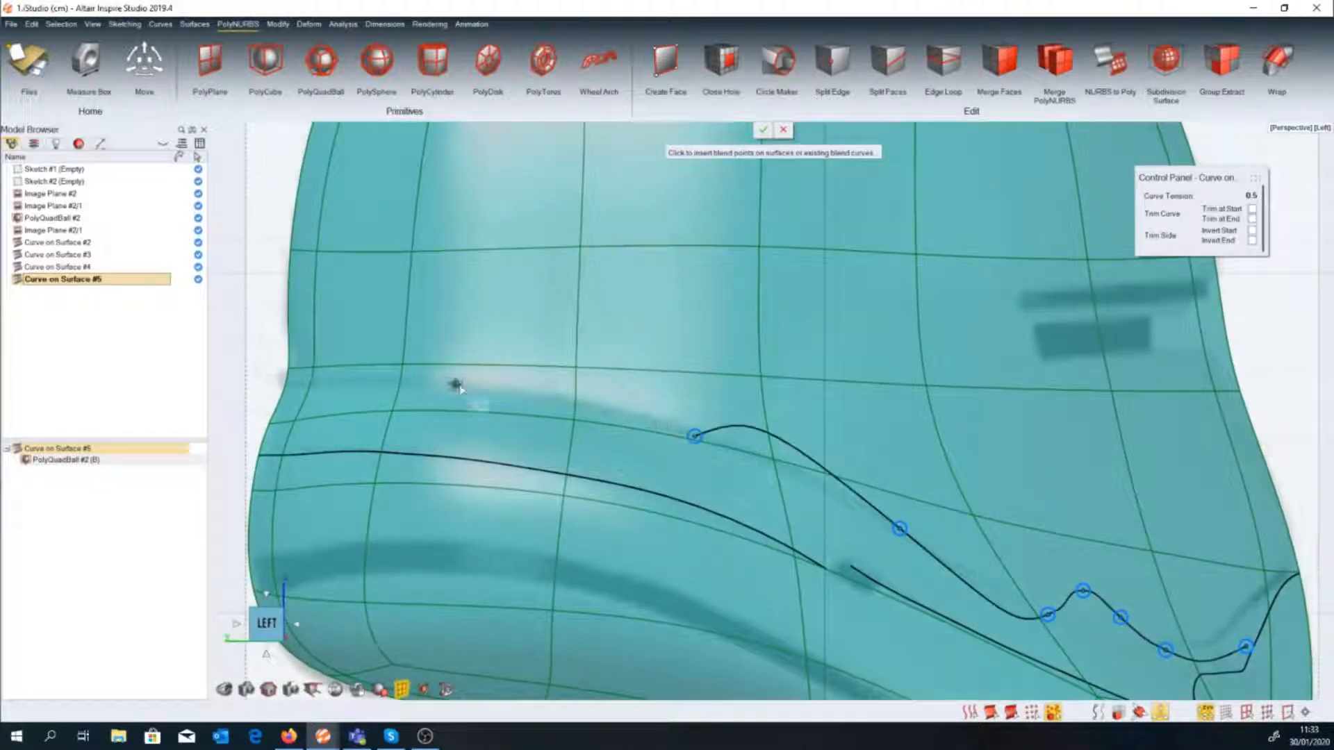
{"action": "left_click", "coordinate": [459, 384]}
Place the fourth curve's last point on the back of the helmet and complete the curve.
{"action": "right_click_drag", "start_coordinate": [321, 387], "coordinate": [432, 376]}
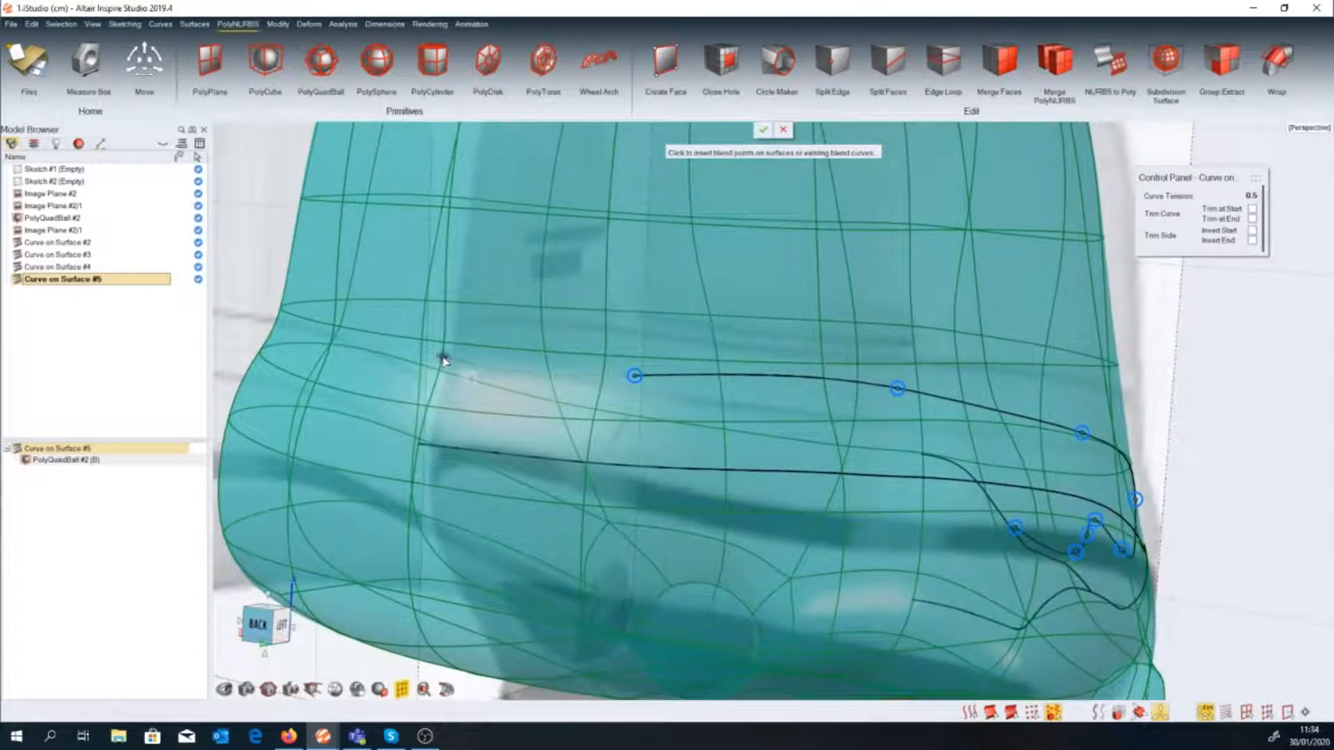
{"action": "left_click", "coordinate": [445, 360]}
{"action": "right_click", "coordinate": [530, 410]}
{"action": "right_click_drag", "start_coordinate": [530, 410], "coordinate": [431, 410]}
{"action": "scroll", "coordinate": [577, 428], "scroll_direction": "down", "scroll_amount": 3}
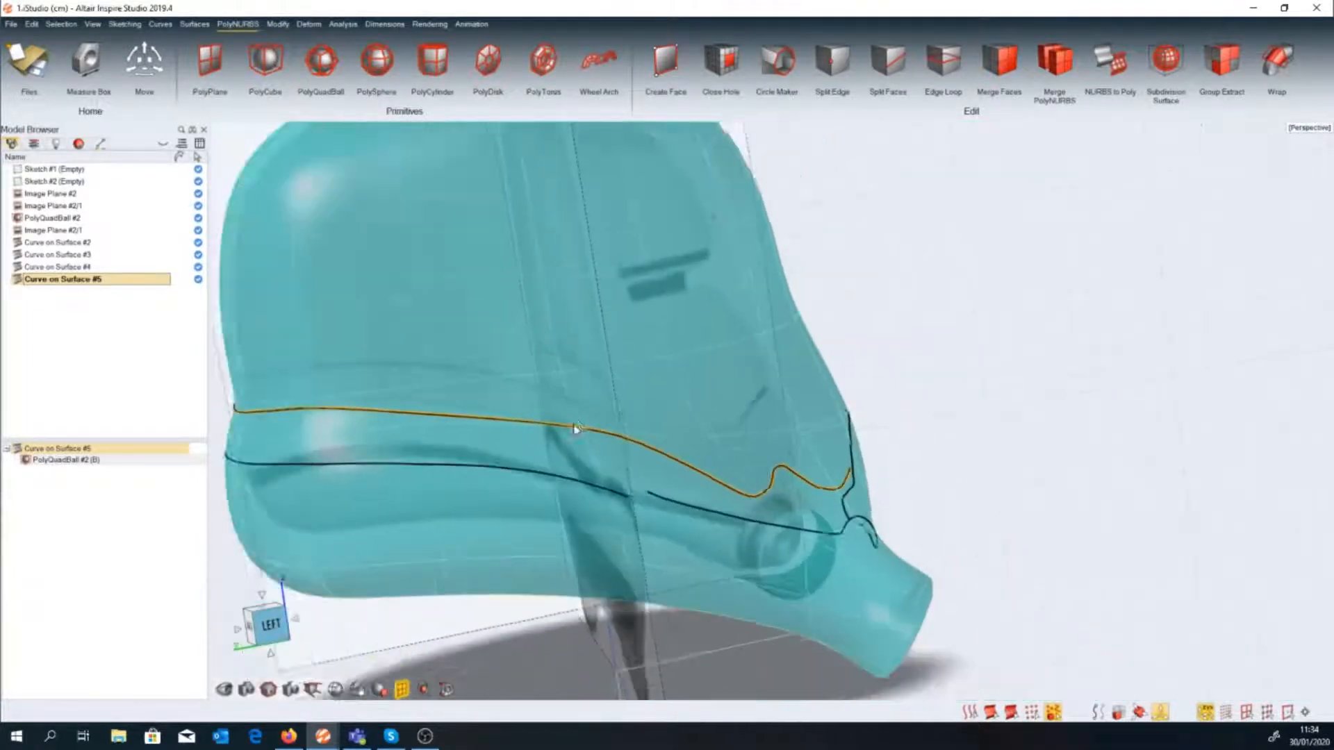
Open the fourth curve for editing in the left view and lower its cheek points to remove the bump.
{"action": "right_click_drag", "start_coordinate": [575, 429], "coordinate": [702, 420]}
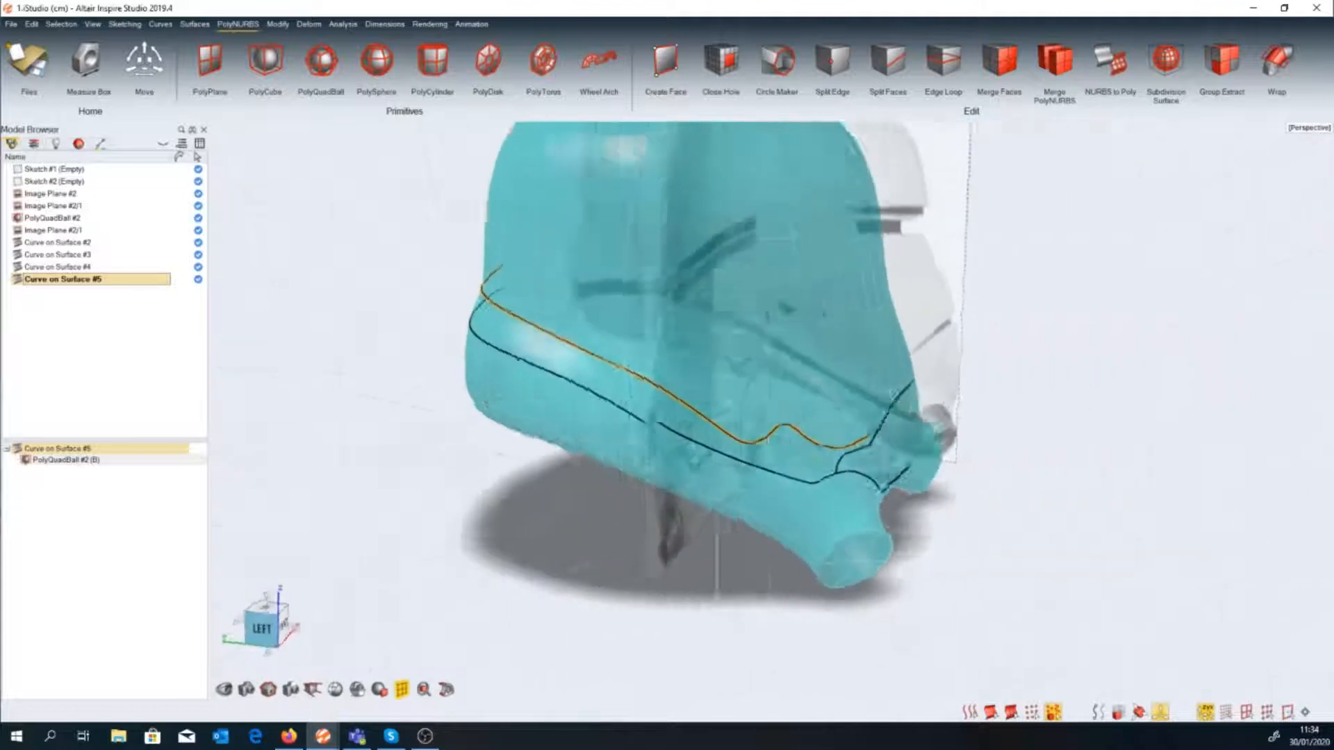
{"action": "left_click", "coordinate": [263, 629]}
{"action": "scroll", "coordinate": [300, 626], "scroll_direction": "up", "scroll_amount": 3}
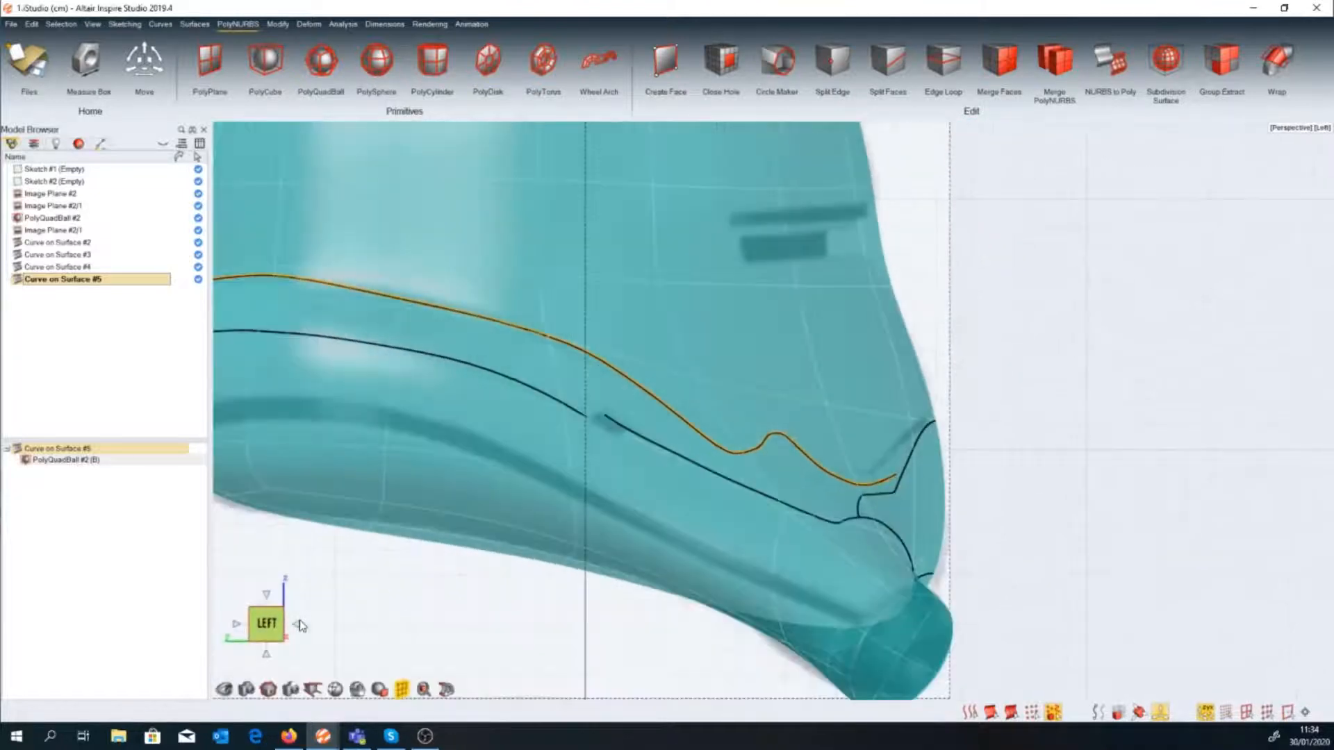
{"action": "double_click", "coordinate": [782, 437]}
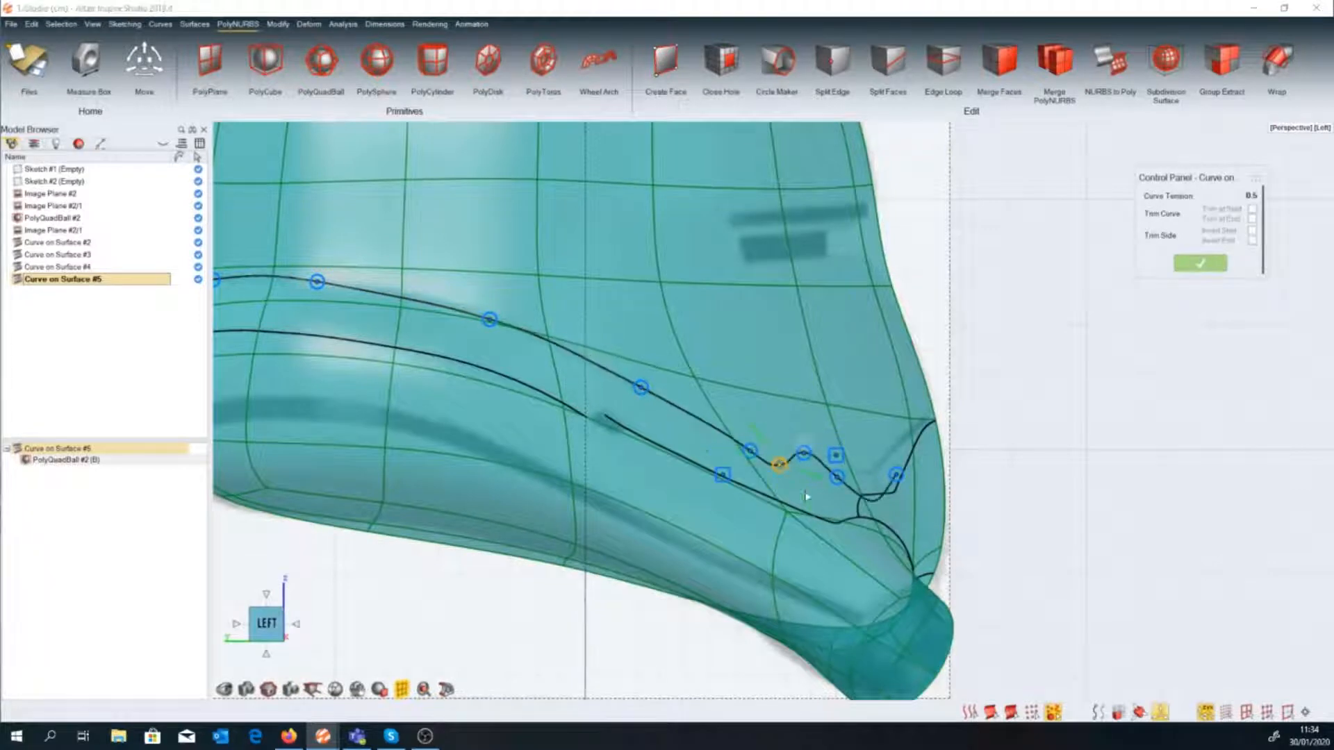
{"action": "scroll", "coordinate": [792, 478], "scroll_direction": "up", "scroll_amount": 4}
{"action": "left_click_drag", "start_coordinate": [796, 404], "coordinate": [799, 467]}
{"action": "scroll", "coordinate": [939, 476], "scroll_direction": "down", "scroll_amount": 2}
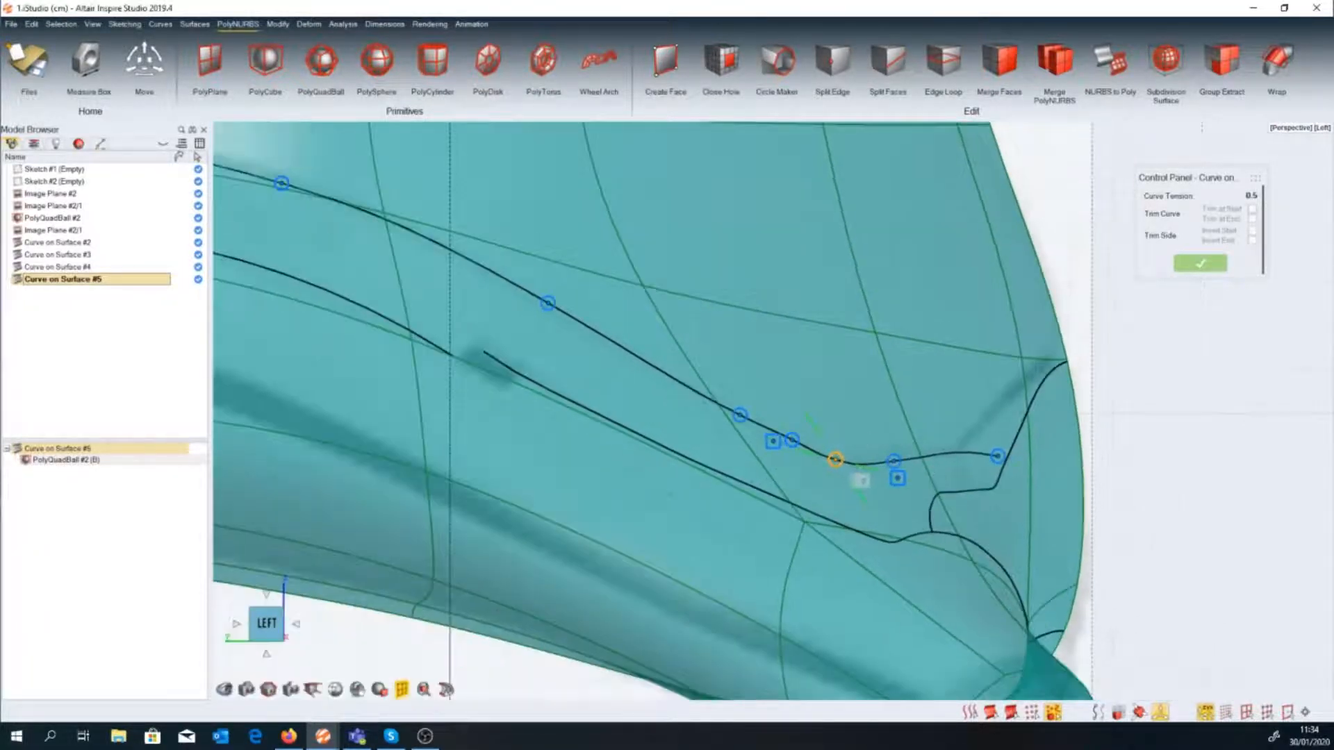
Shift the fourth curve's low cheek point forward, delete the extra point beside it and return to the front view.
{"action": "middle_click_drag", "start_coordinate": [860, 480], "coordinate": [840, 453]}
{"action": "scroll", "coordinate": [840, 453], "scroll_direction": "up", "scroll_amount": 2}
{"action": "left_click_drag", "start_coordinate": [841, 470], "coordinate": [859, 469]}
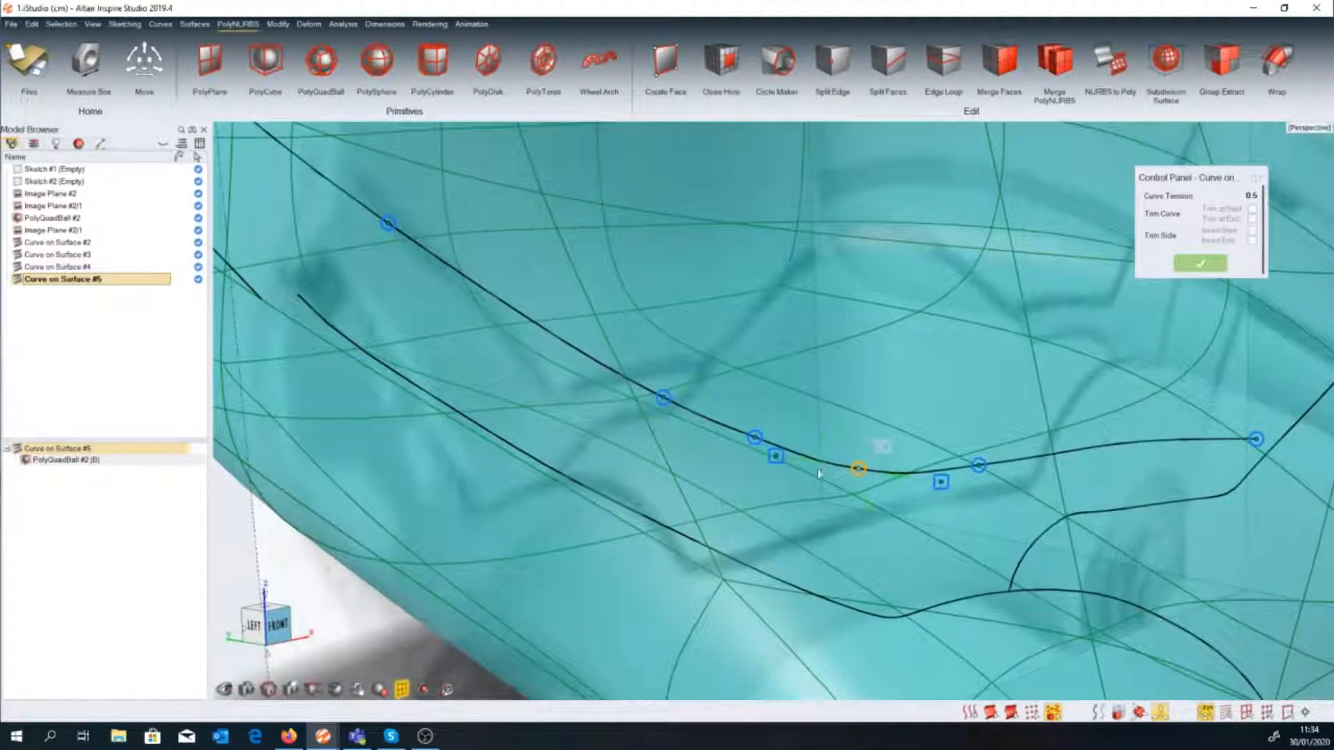
{"action": "left_click", "coordinate": [755, 438]}
{"action": "left_click", "coordinate": [272, 623]}
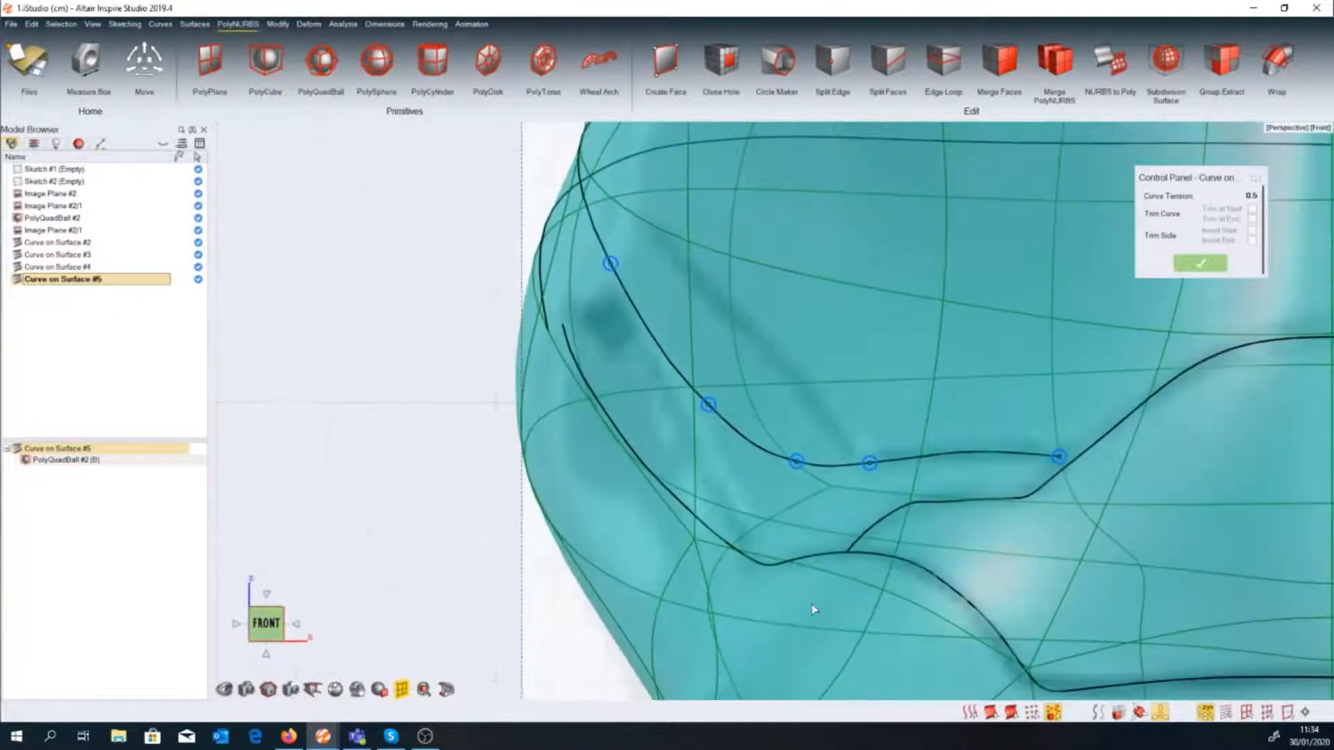
Set the tangents of the fourth curve's two low cheek points to Free 3D.
{"action": "left_click", "coordinate": [872, 465]}
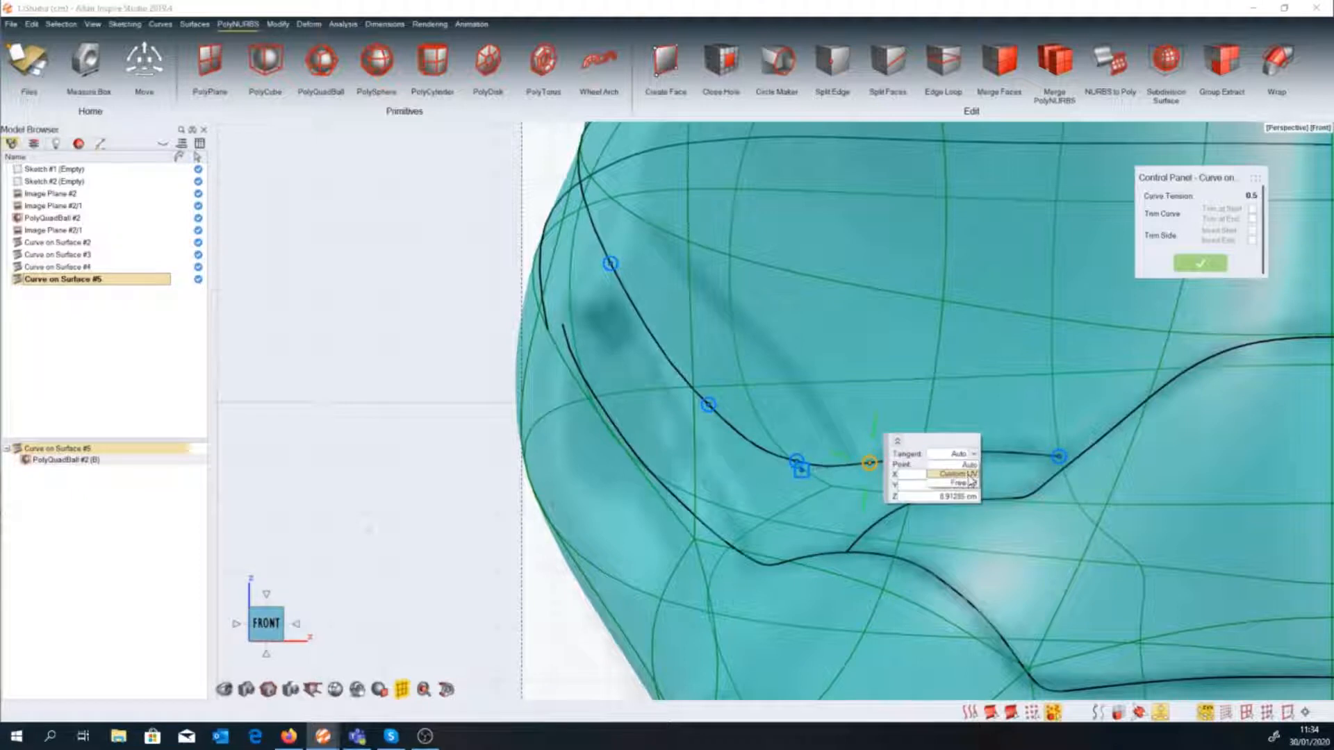
{"action": "left_click", "coordinate": [971, 482]}
{"action": "left_click_drag", "start_coordinate": [882, 443], "coordinate": [885, 540]}
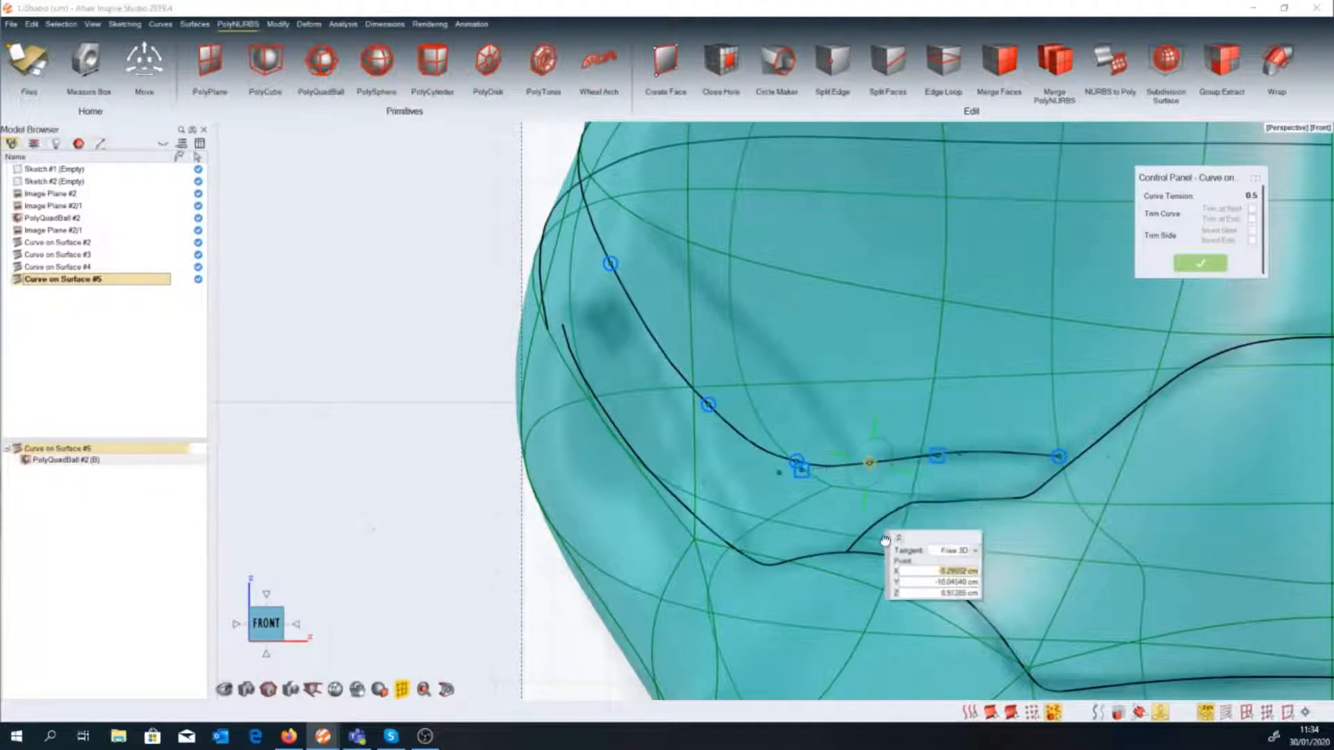
{"action": "left_click", "coordinate": [797, 462]}
{"action": "left_click", "coordinate": [962, 580]}
Adjust the tangent handle of the fourth curve's outer low cheek point to smooth the bend.
{"action": "scroll", "coordinate": [818, 473], "scroll_direction": "up", "scroll_amount": 2}
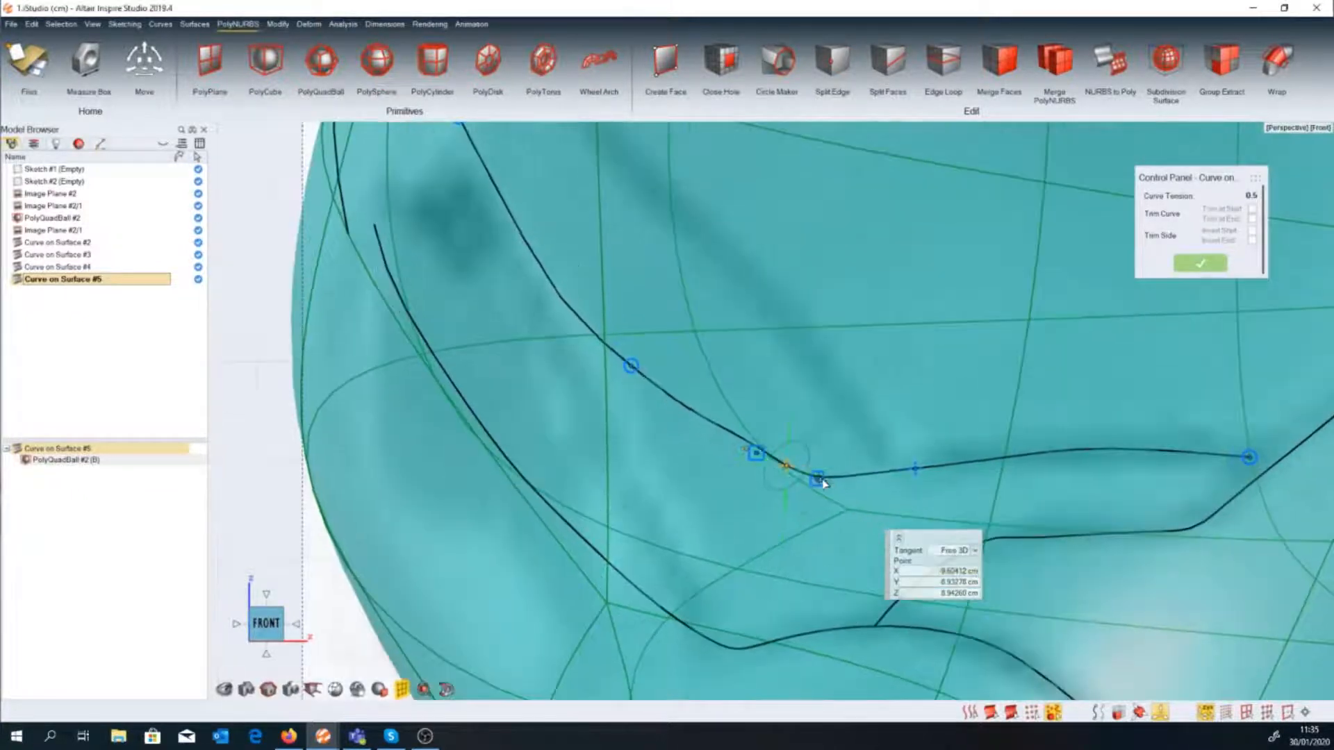
{"action": "scroll", "coordinate": [802, 488], "scroll_direction": "up", "scroll_amount": 2}
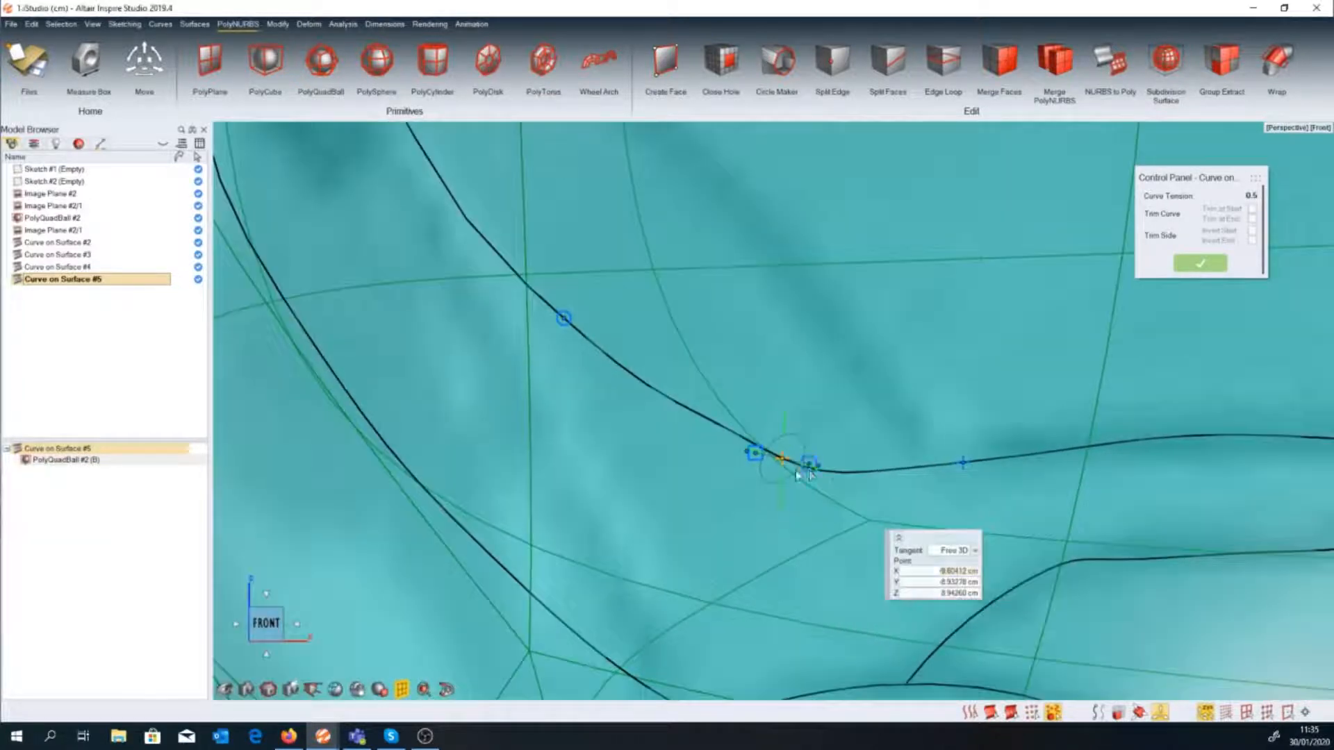
{"action": "left_click_drag", "start_coordinate": [817, 478], "coordinate": [911, 474]}
Shift the fourth curve's inner low cheek point slightly outward along the curve and check its flow from an angled view.
{"action": "left_click", "coordinate": [963, 462]}
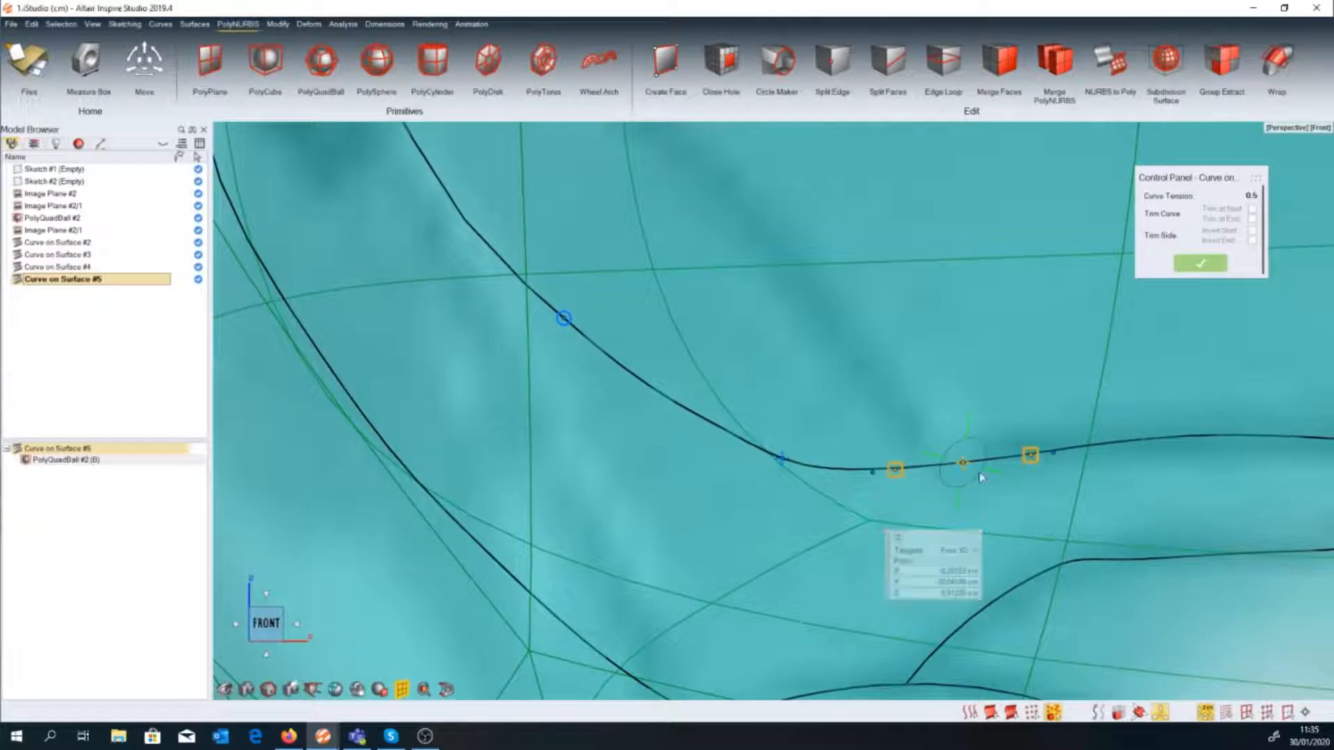
{"action": "scroll", "coordinate": [1118, 471], "scroll_direction": "down", "scroll_amount": 5}
{"action": "middle_click_drag", "start_coordinate": [1118, 471], "coordinate": [1091, 464]}
{"action": "scroll", "coordinate": [914, 452], "scroll_direction": "up", "scroll_amount": 5}
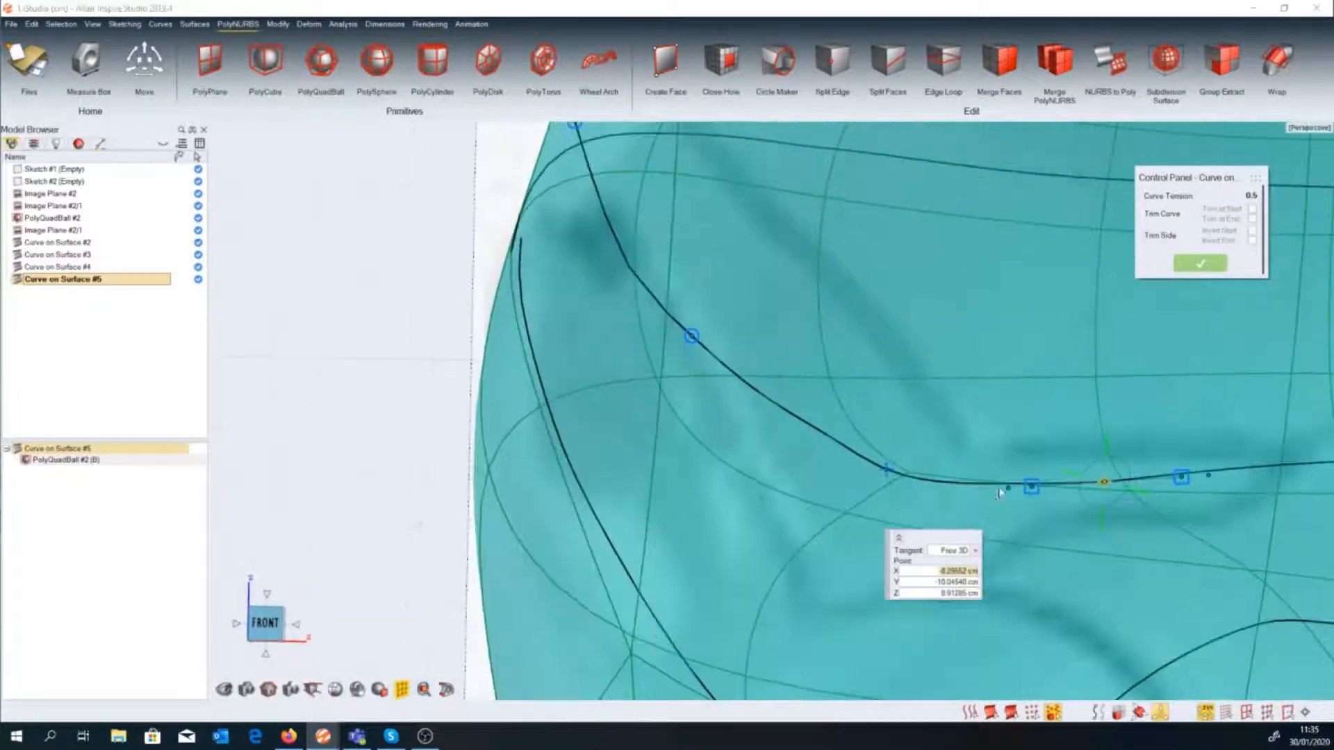
{"action": "mouse_move", "coordinate": [1047, 486]}
{"action": "left_mouse_down"}
{"action": "mouse_move", "coordinate": [1003, 487]}
{"action": "mouse_move", "coordinate": [1023, 490]}
{"action": "left_mouse_up"}
{"action": "scroll", "coordinate": [1023, 489], "scroll_direction": "down", "scroll_amount": 2}
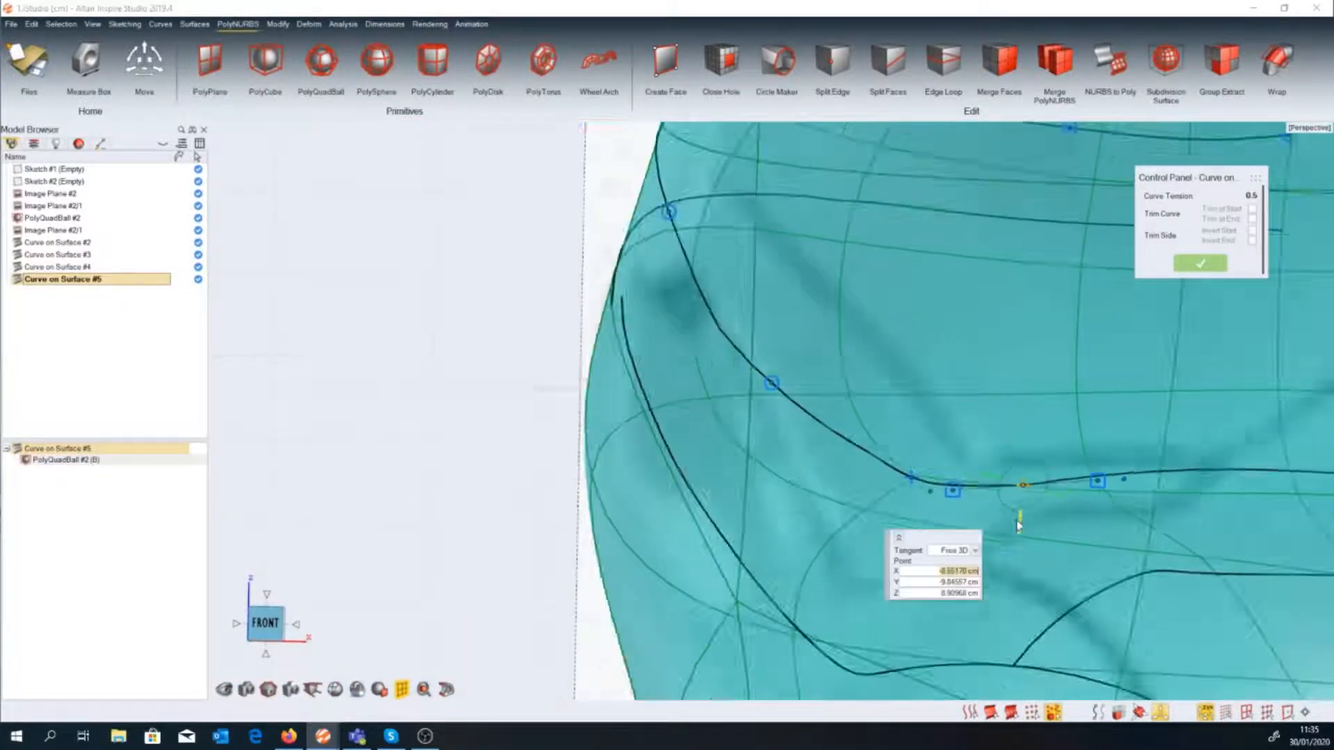
{"action": "middle_click_drag", "start_coordinate": [1022, 489], "coordinate": [863, 410]}
{"action": "mouse_move", "coordinate": [863, 408]}
{"action": "left_mouse_down"}
{"action": "mouse_move", "coordinate": [803, 412]}
{"action": "mouse_move", "coordinate": [861, 408]}
{"action": "left_mouse_up"}
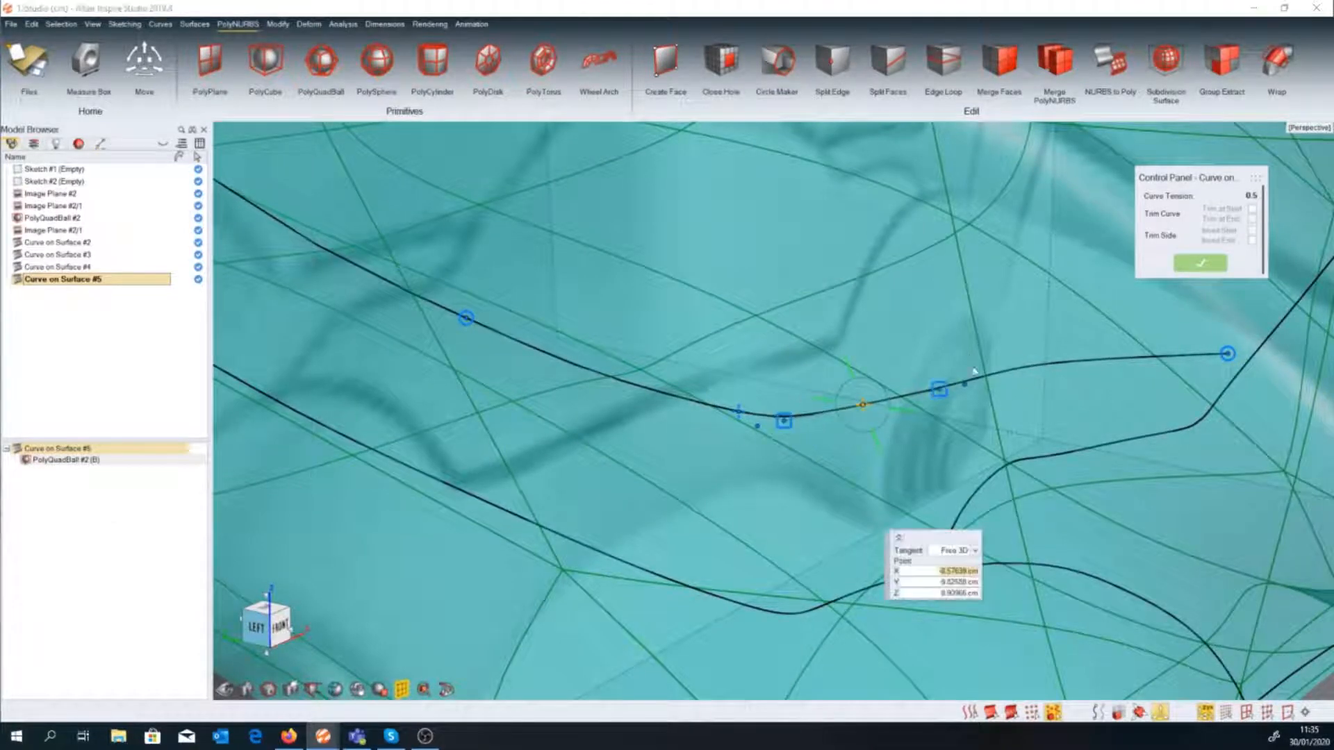
Move the fourth curve's front end point to the neighbouring detail curve.
{"action": "left_click_drag", "start_coordinate": [1228, 354], "coordinate": [1263, 352]}
{"action": "scroll", "coordinate": [1263, 353], "scroll_direction": "down", "scroll_amount": 5}
{"action": "middle_click_drag", "start_coordinate": [1143, 420], "coordinate": [1028, 424]}
{"action": "scroll", "coordinate": [1028, 424], "scroll_direction": "down", "scroll_amount": 4}
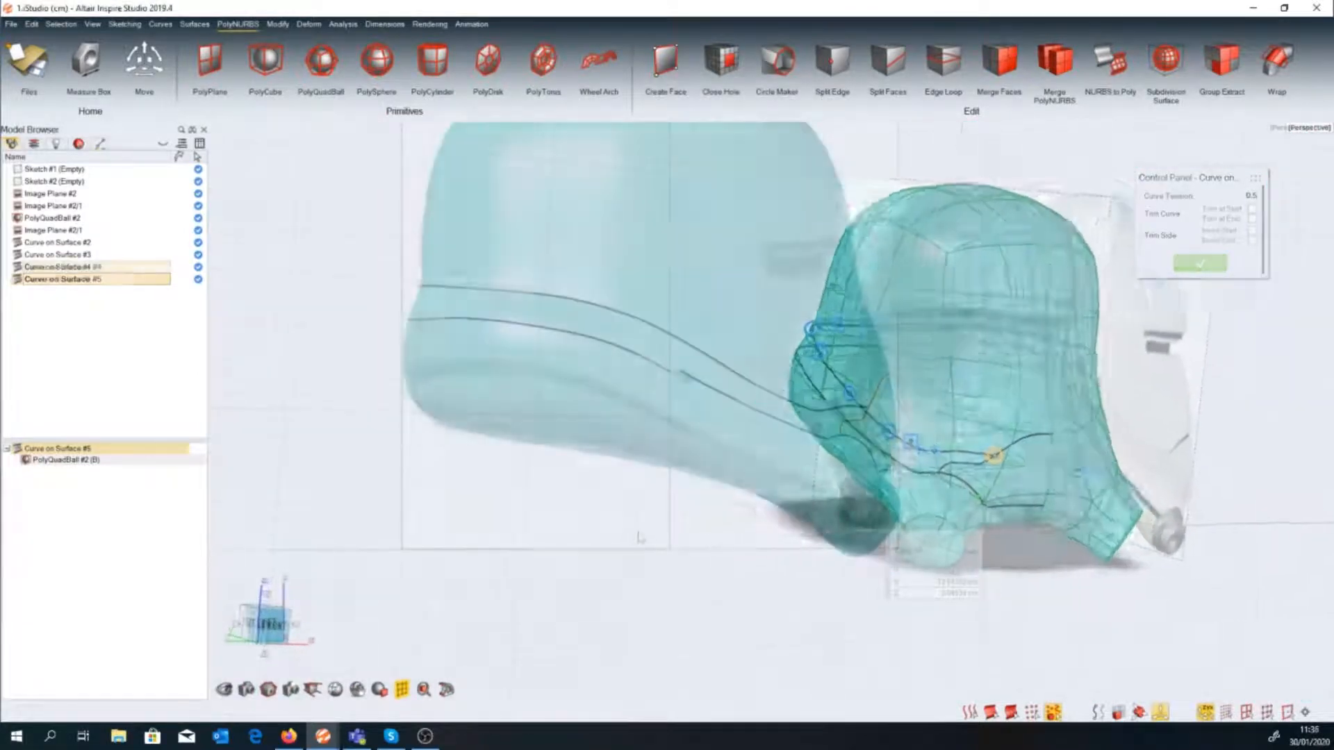
Draw a fifth curve on the helmet surface, following the lower reference line from the back centreline around the side to the jaw.
{"action": "key", "text": "space"}
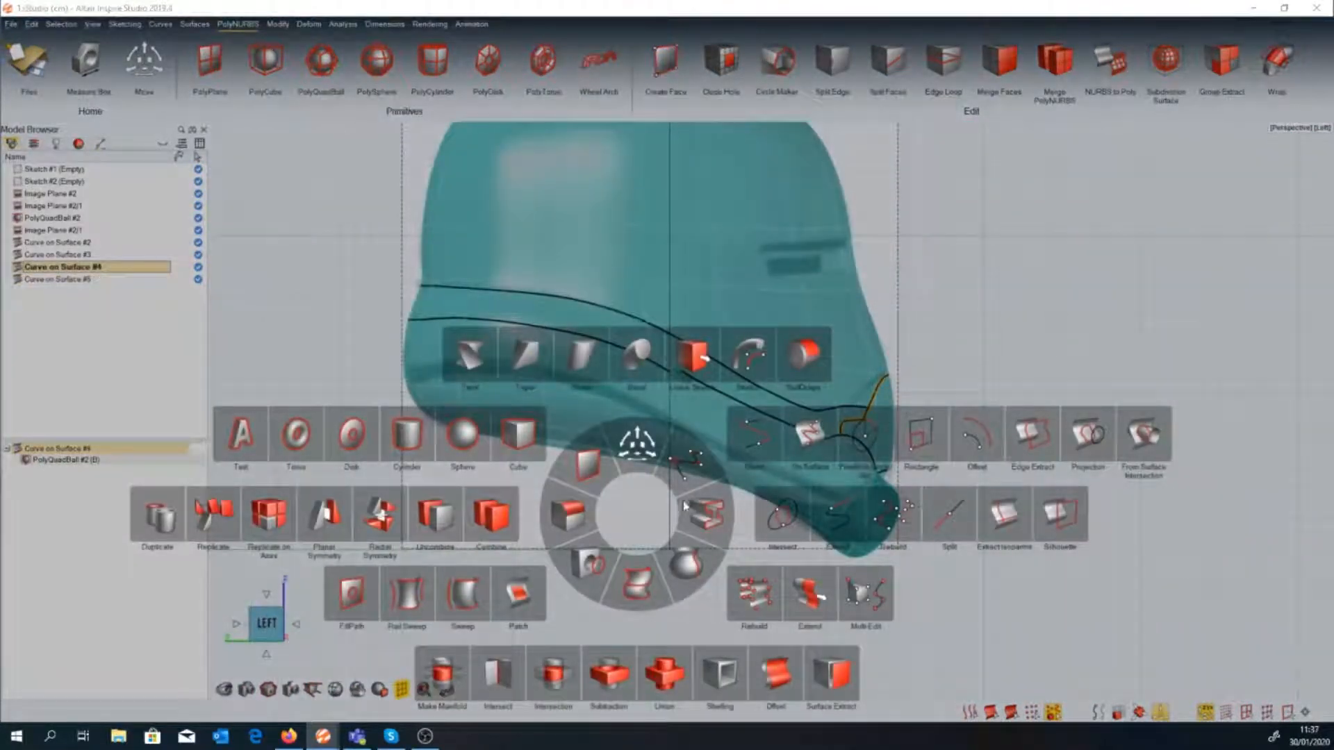
{"action": "left_click", "coordinate": [817, 439]}
{"action": "left_click", "coordinate": [420, 408]}
{"action": "middle_click_drag", "start_coordinate": [306, 379], "coordinate": [360, 372]}
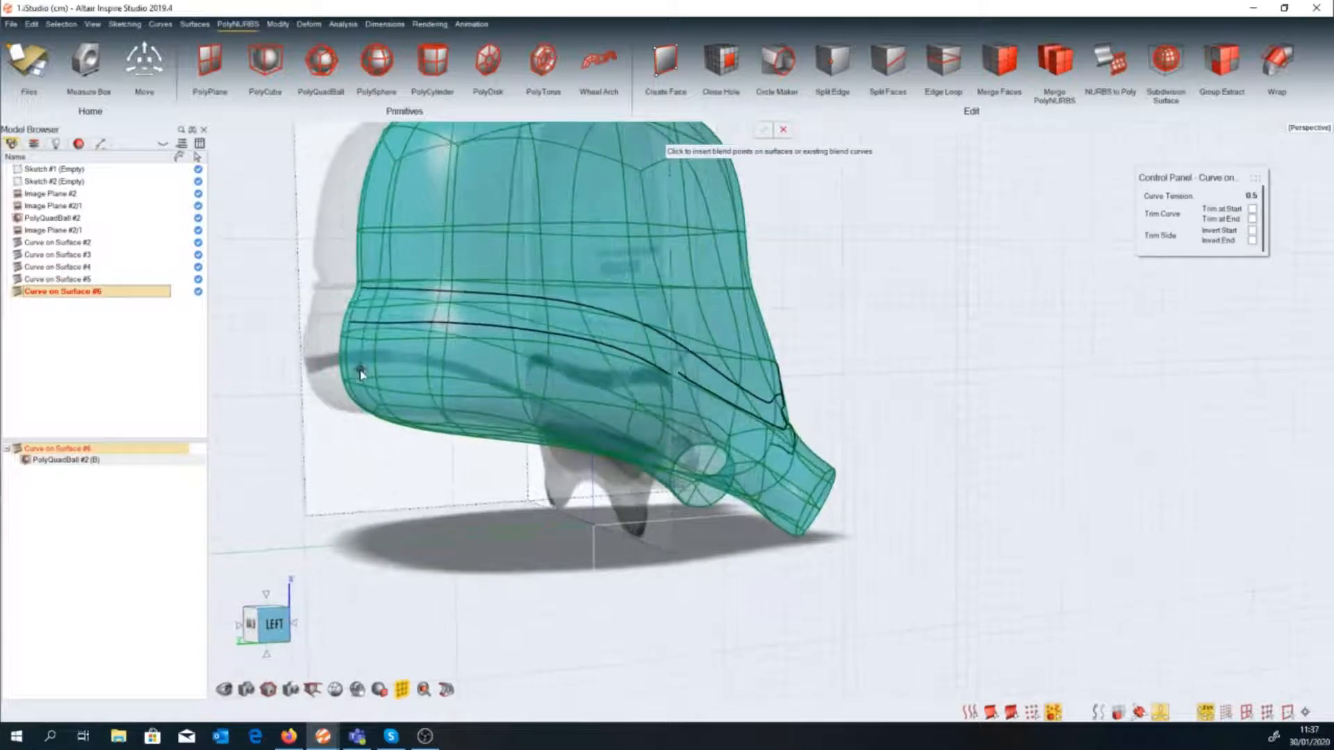
{"action": "left_click", "coordinate": [251, 623]}
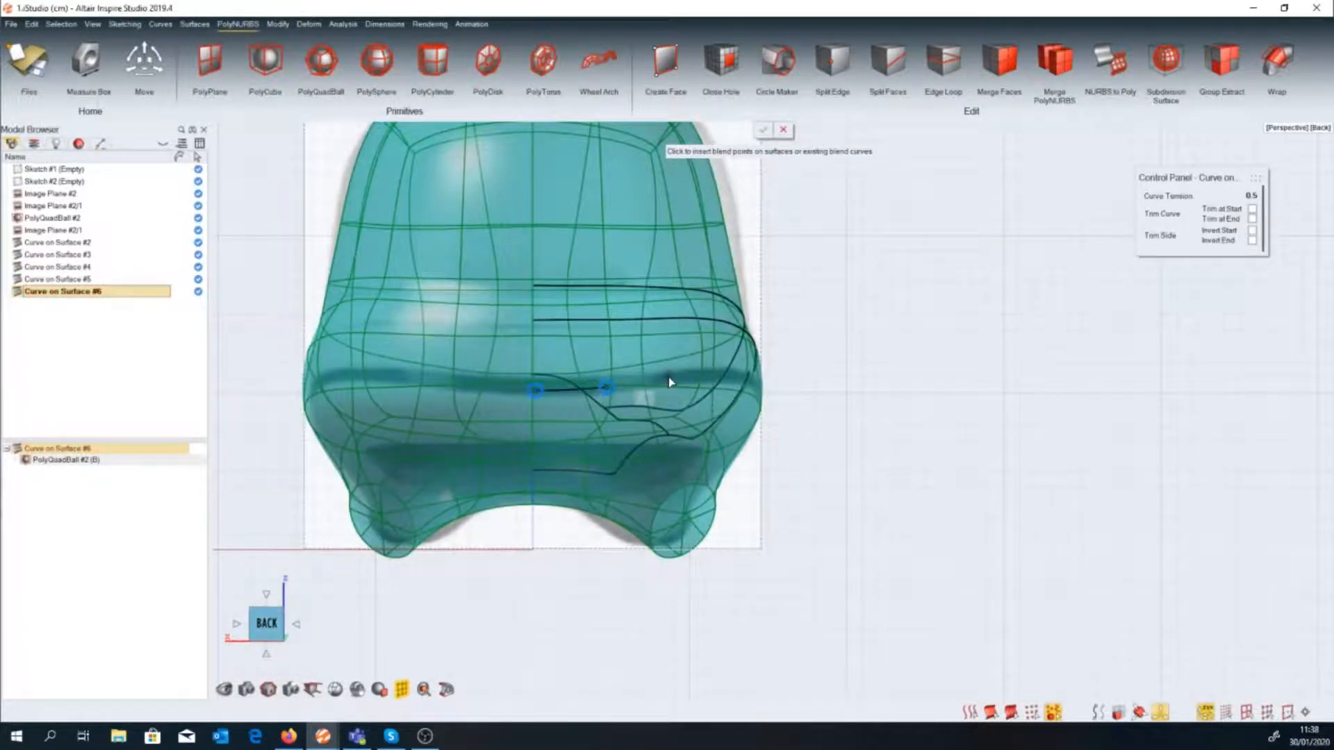
{"action": "middle_click_drag", "start_coordinate": [670, 381], "coordinate": [548, 417]}
{"action": "left_click", "coordinate": [266, 625]}
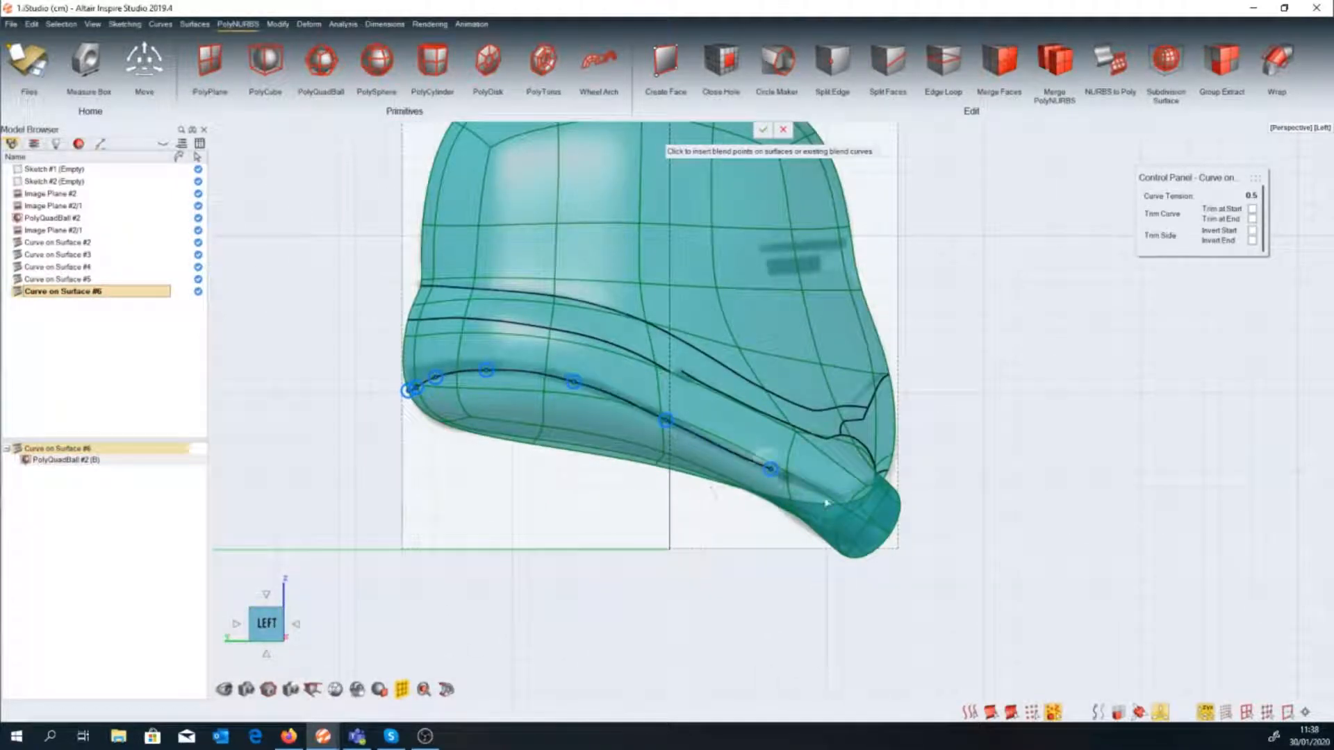
Raise the fifth curve's points near the back edge in the left view to follow the side reference line.
{"action": "scroll", "coordinate": [445, 392], "scroll_direction": "up", "scroll_amount": 5}
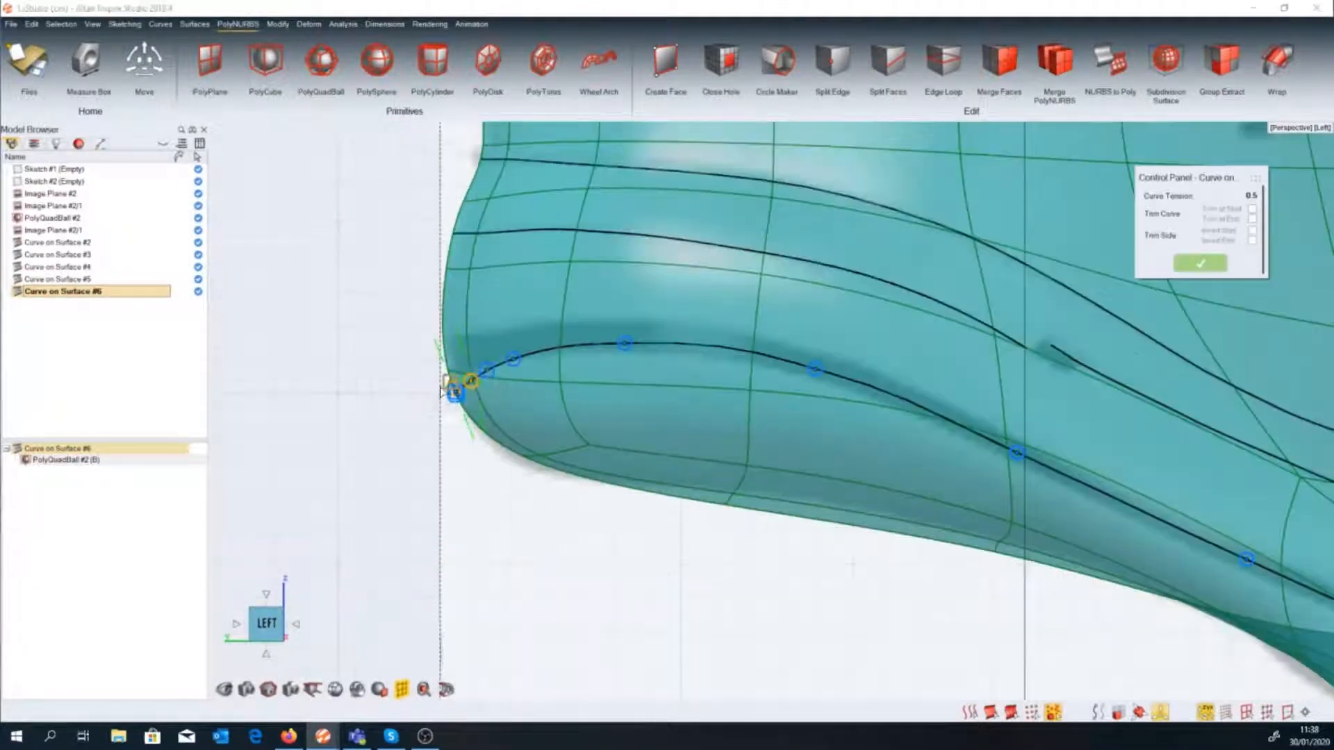
{"action": "scroll", "coordinate": [471, 389], "scroll_direction": "up", "scroll_amount": 3}
{"action": "left_click_drag", "start_coordinate": [327, 381], "coordinate": [369, 326]}
{"action": "left_click_drag", "start_coordinate": [476, 314], "coordinate": [476, 295]}
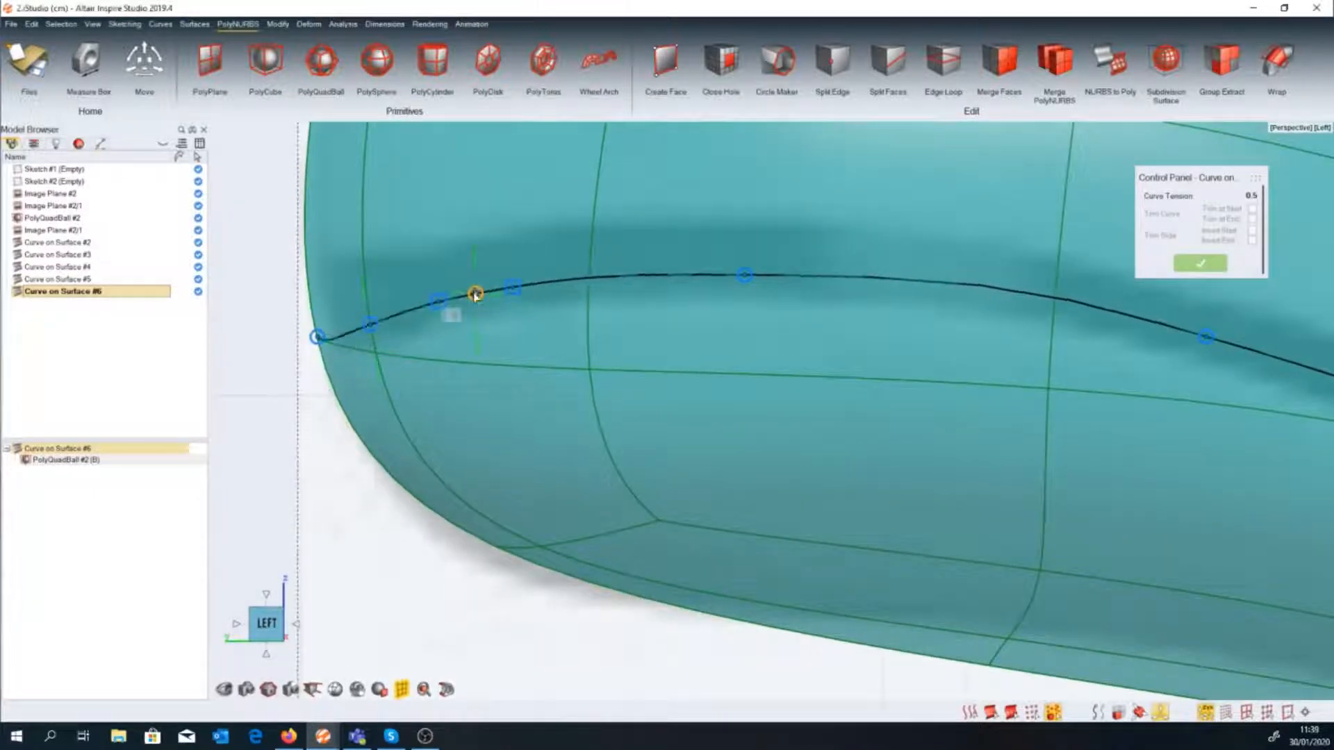
{"action": "left_click_drag", "start_coordinate": [369, 326], "coordinate": [371, 310]}
{"action": "left_click_drag", "start_coordinate": [475, 295], "coordinate": [475, 286]}
{"action": "scroll", "coordinate": [521, 358], "scroll_direction": "down", "scroll_amount": 6}
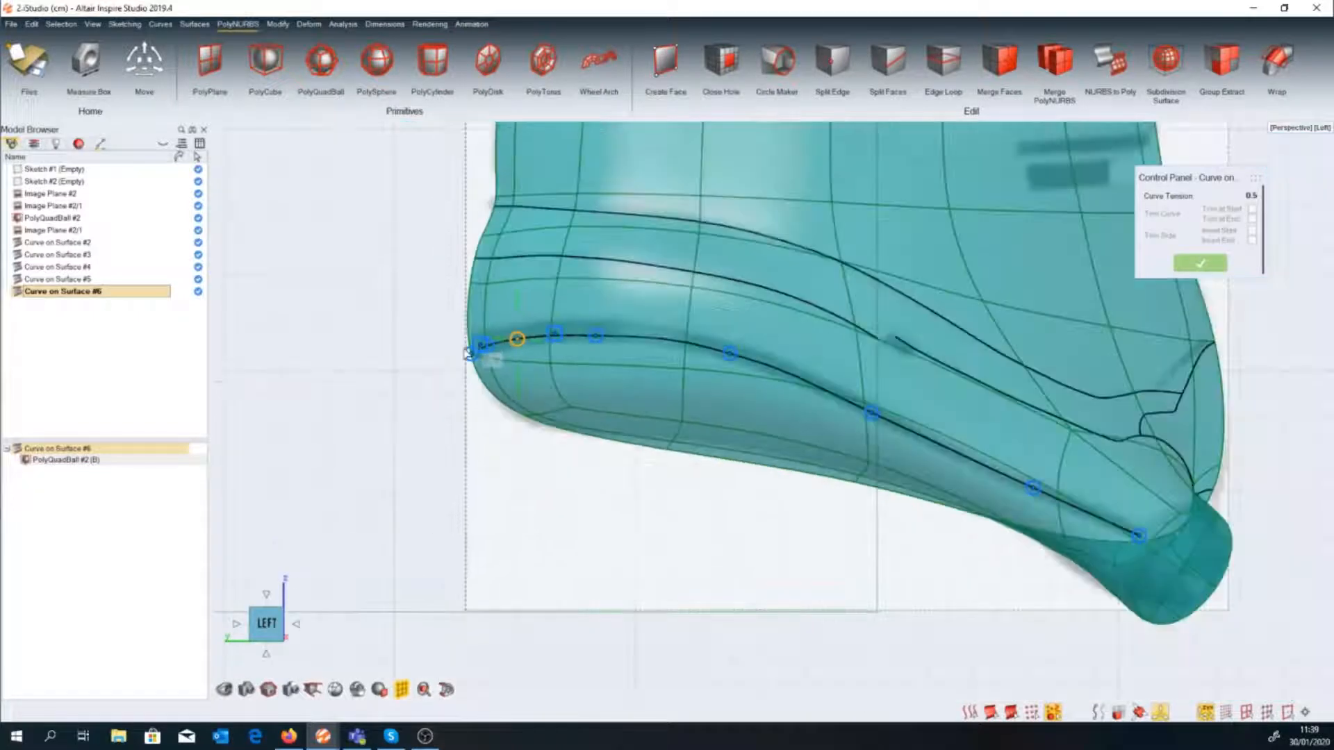
Adjust the fifth curve's points to the reference line in the back view and finish the curve.
{"action": "middle_click_drag", "start_coordinate": [533, 362], "coordinate": [684, 399]}
{"action": "left_click", "coordinate": [257, 625]}
{"action": "right_click_drag", "start_coordinate": [1105, 357], "coordinate": [735, 371]}
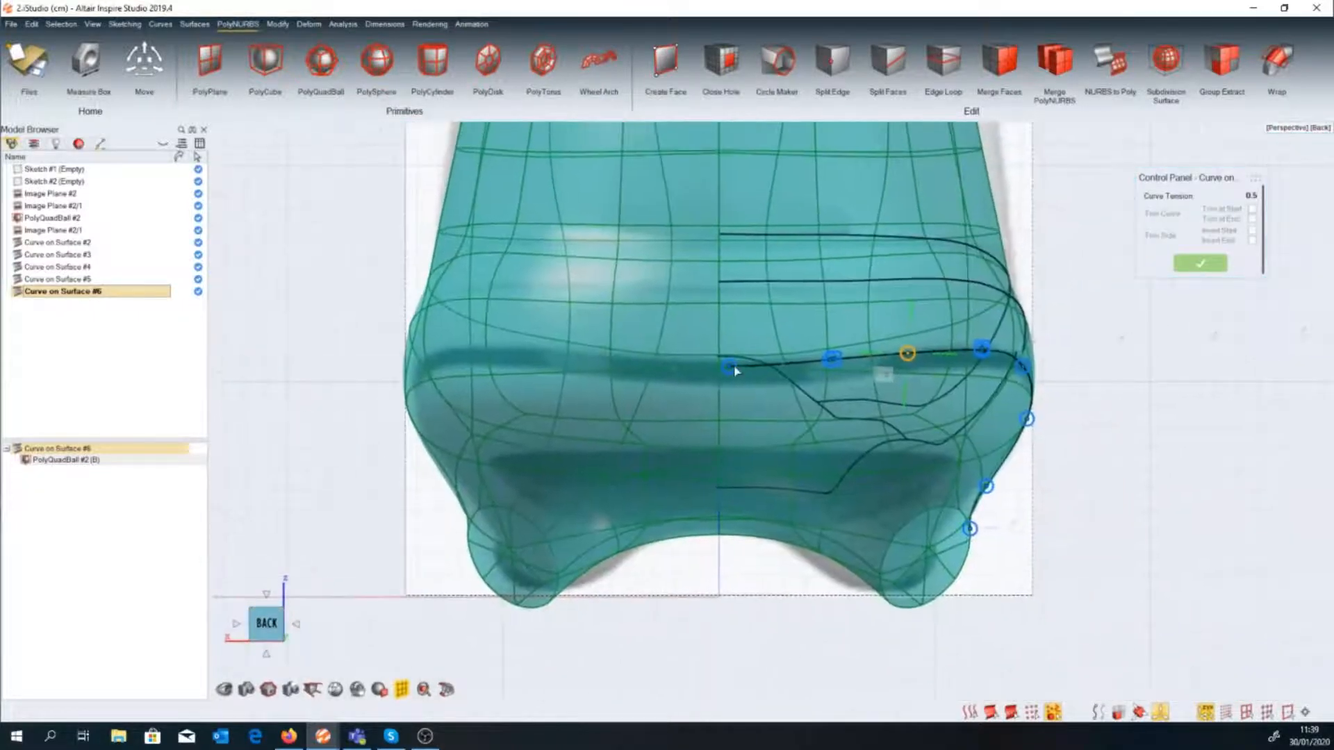
{"action": "left_click_drag", "start_coordinate": [830, 359], "coordinate": [831, 373]}
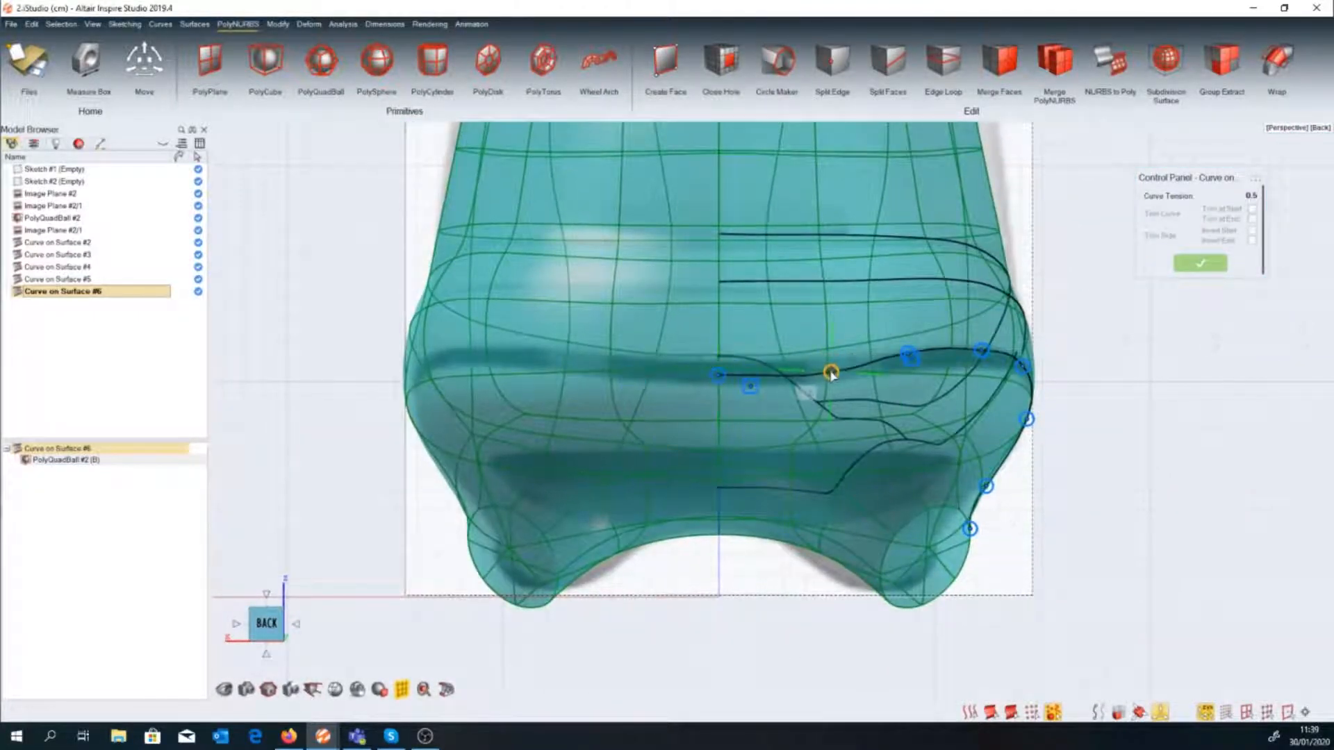
{"action": "scroll", "coordinate": [901, 356], "scroll_direction": "up", "scroll_amount": 3}
{"action": "left_click", "coordinate": [948, 357]}
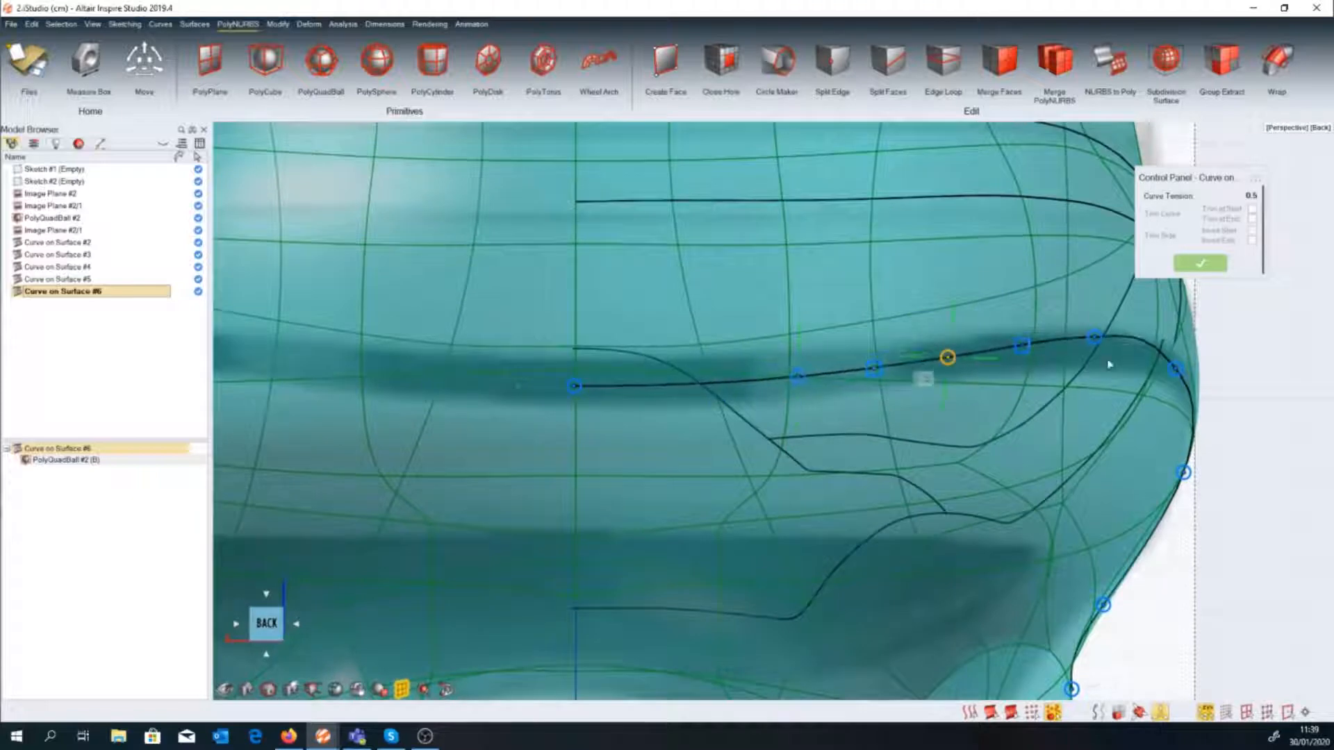
{"action": "left_click", "coordinate": [296, 623]}
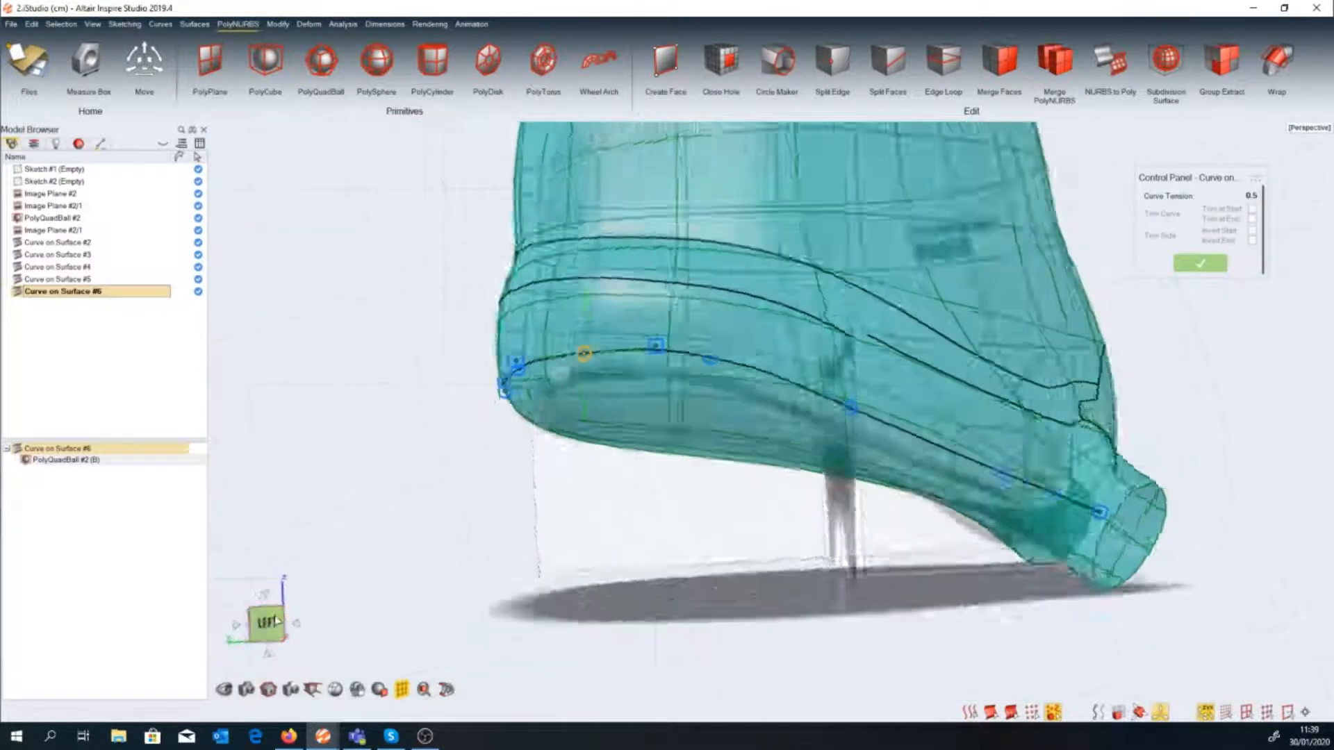
{"action": "left_click", "coordinate": [512, 556]}
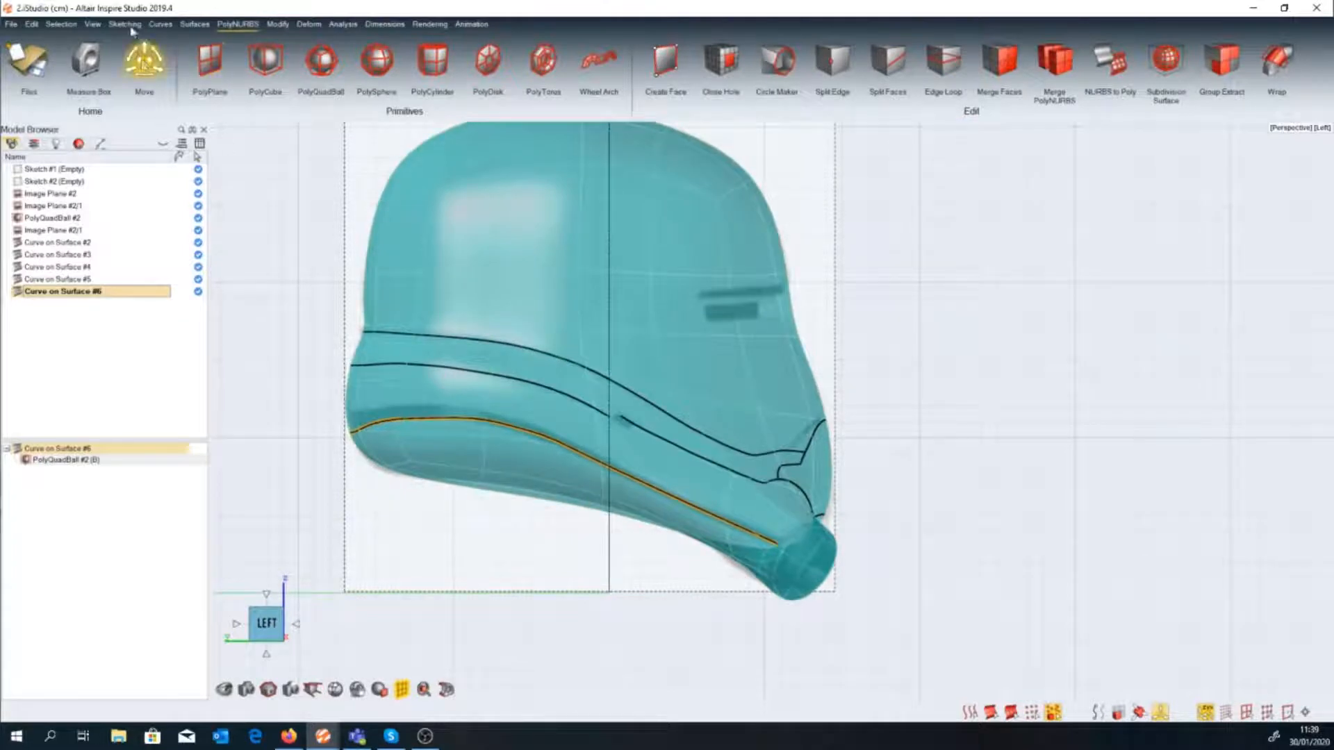
Start a new sketch on the side plane of the helmet.
{"action": "left_click", "coordinate": [125, 24]}
{"action": "left_click", "coordinate": [876, 62]}
{"action": "left_click", "coordinate": [669, 616]}
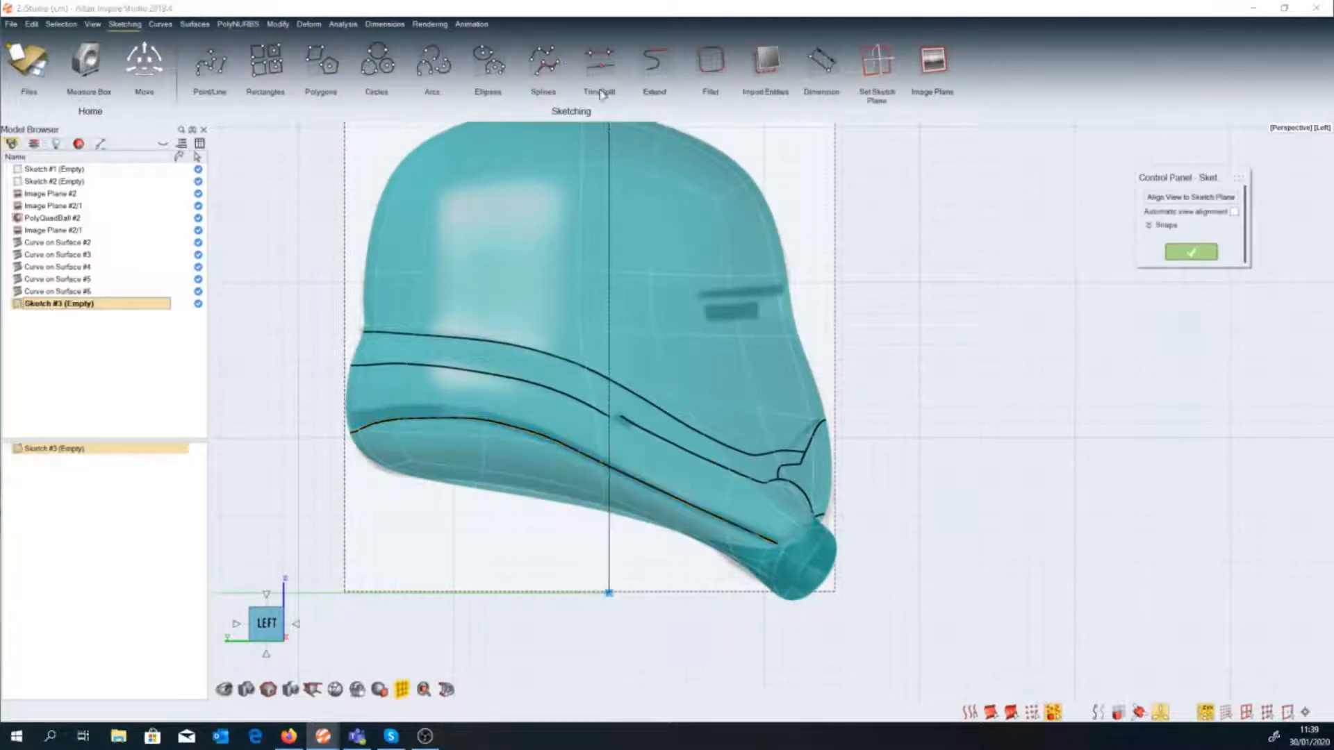
Sketch a closed four-sided outline from the lower dark slot in the side reference, extending it past the front of the helmet.
{"action": "left_click", "coordinate": [210, 69]}
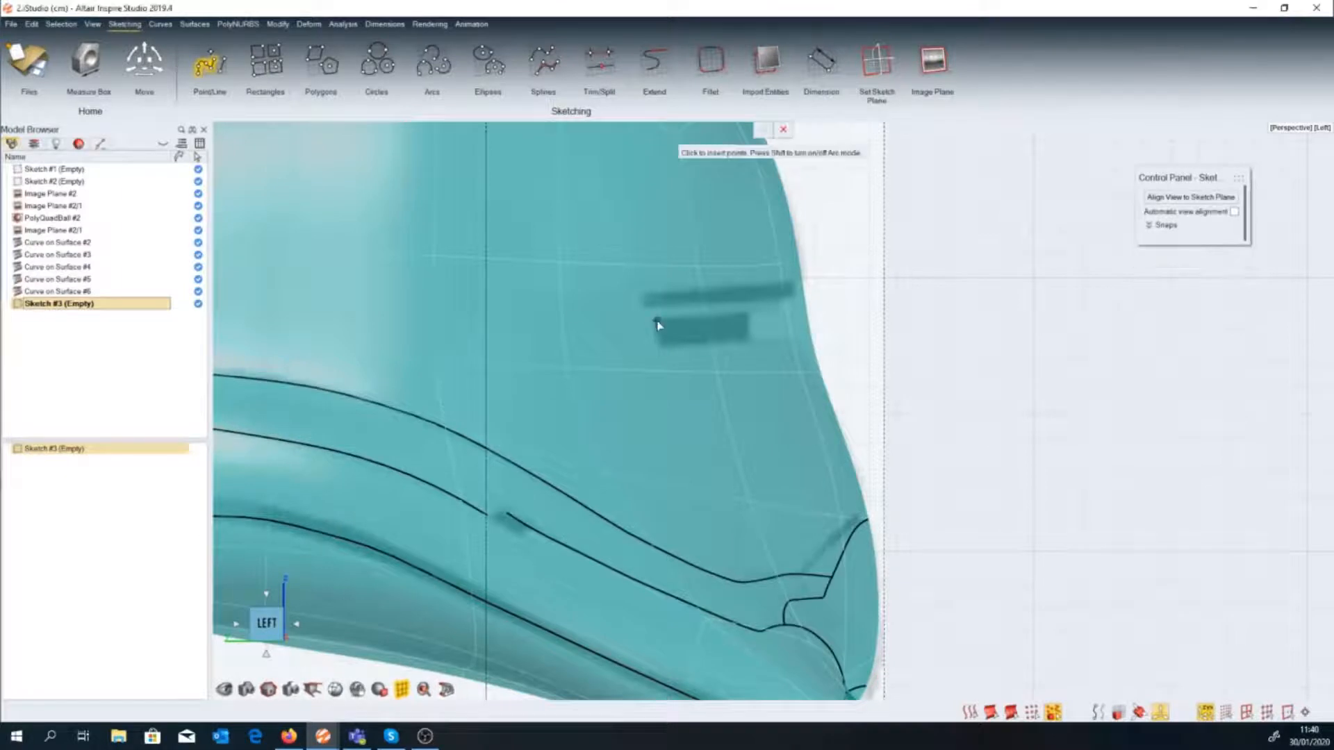
{"action": "left_click", "coordinate": [661, 350]}
{"action": "left_click", "coordinate": [1132, 351]}
{"action": "left_click", "coordinate": [1132, 291]}
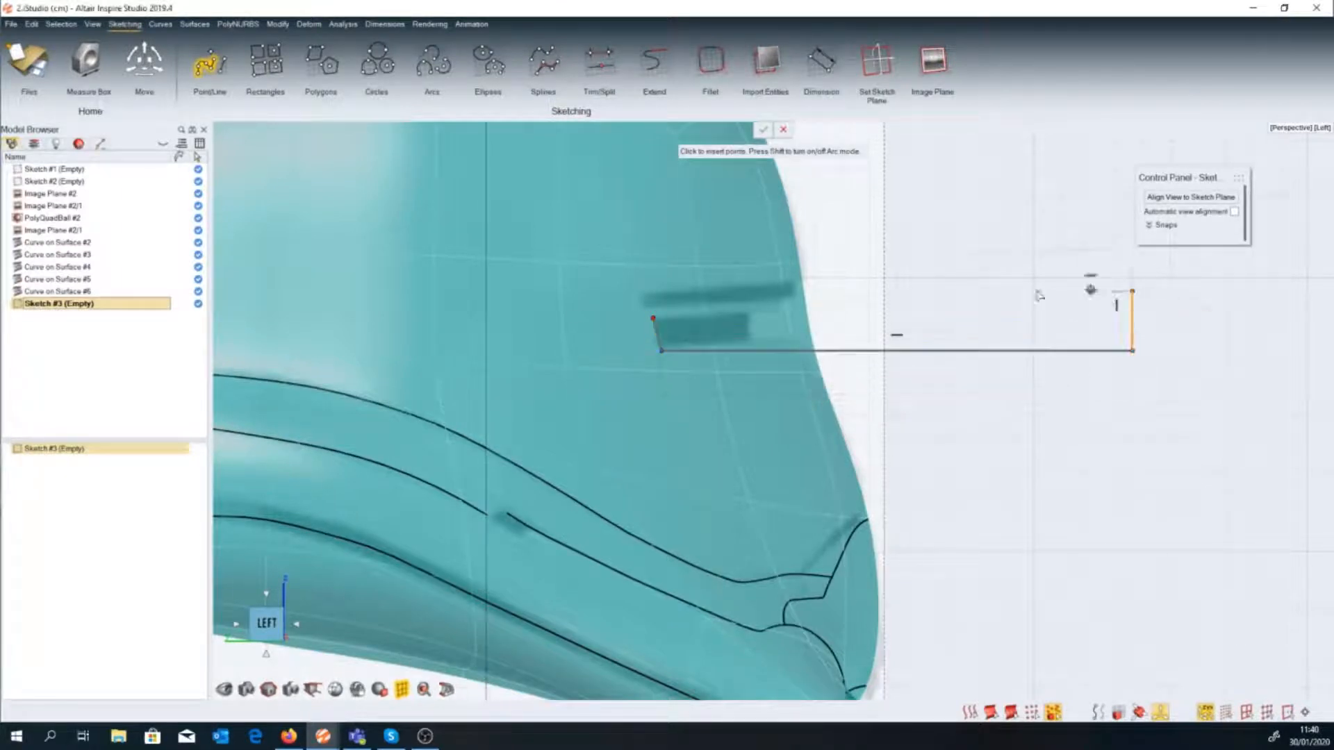
{"action": "left_click", "coordinate": [653, 311]}
{"action": "scroll", "coordinate": [667, 334], "scroll_direction": "up", "scroll_amount": 3}
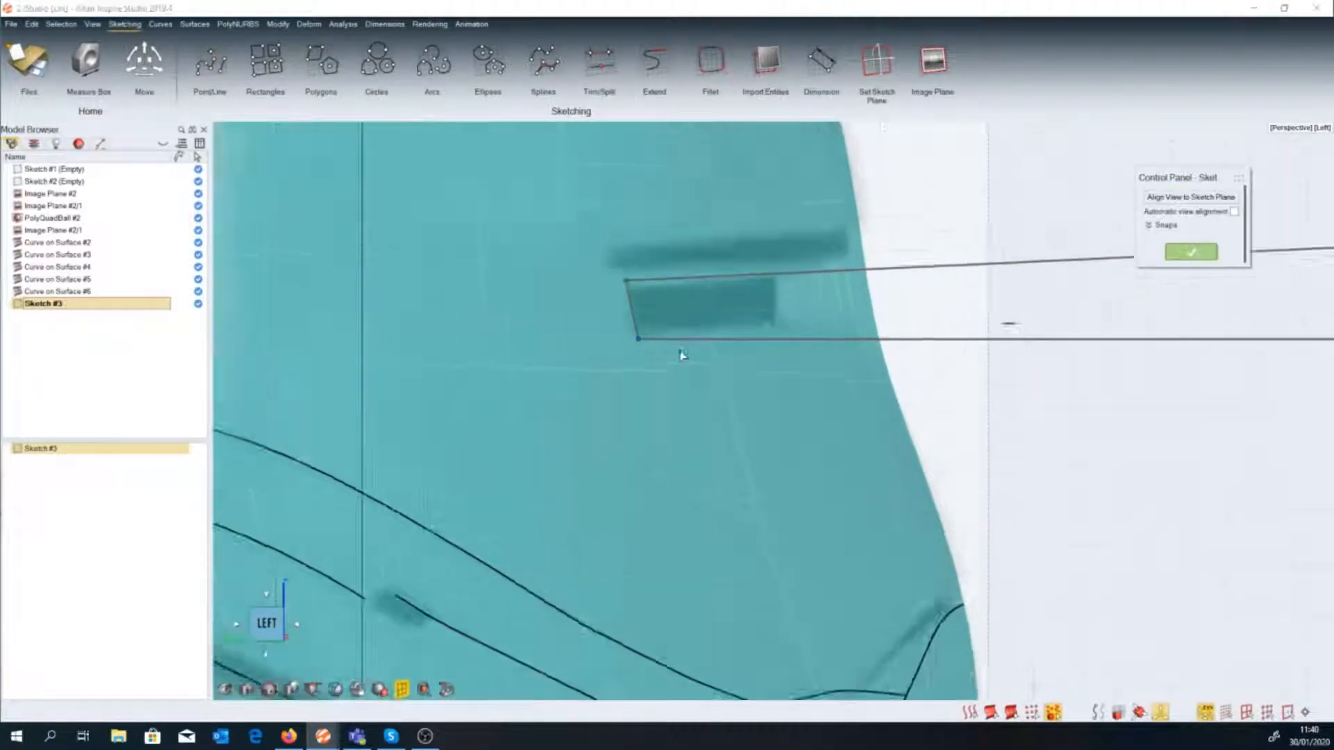
{"action": "scroll", "coordinate": [903, 486], "scroll_direction": "down", "scroll_amount": 5}
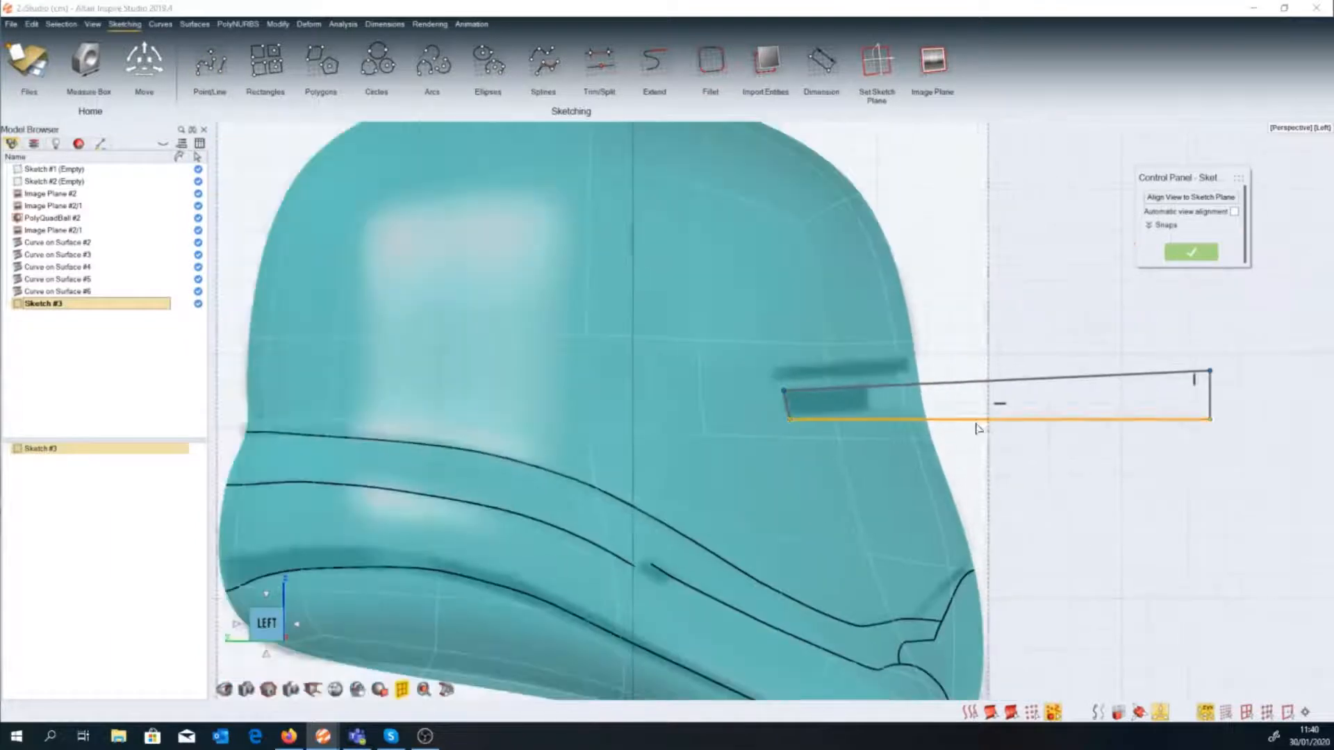
{"action": "right_click", "coordinate": [1187, 488]}
{"action": "scroll", "coordinate": [1099, 485], "scroll_direction": "up", "scroll_amount": 5}
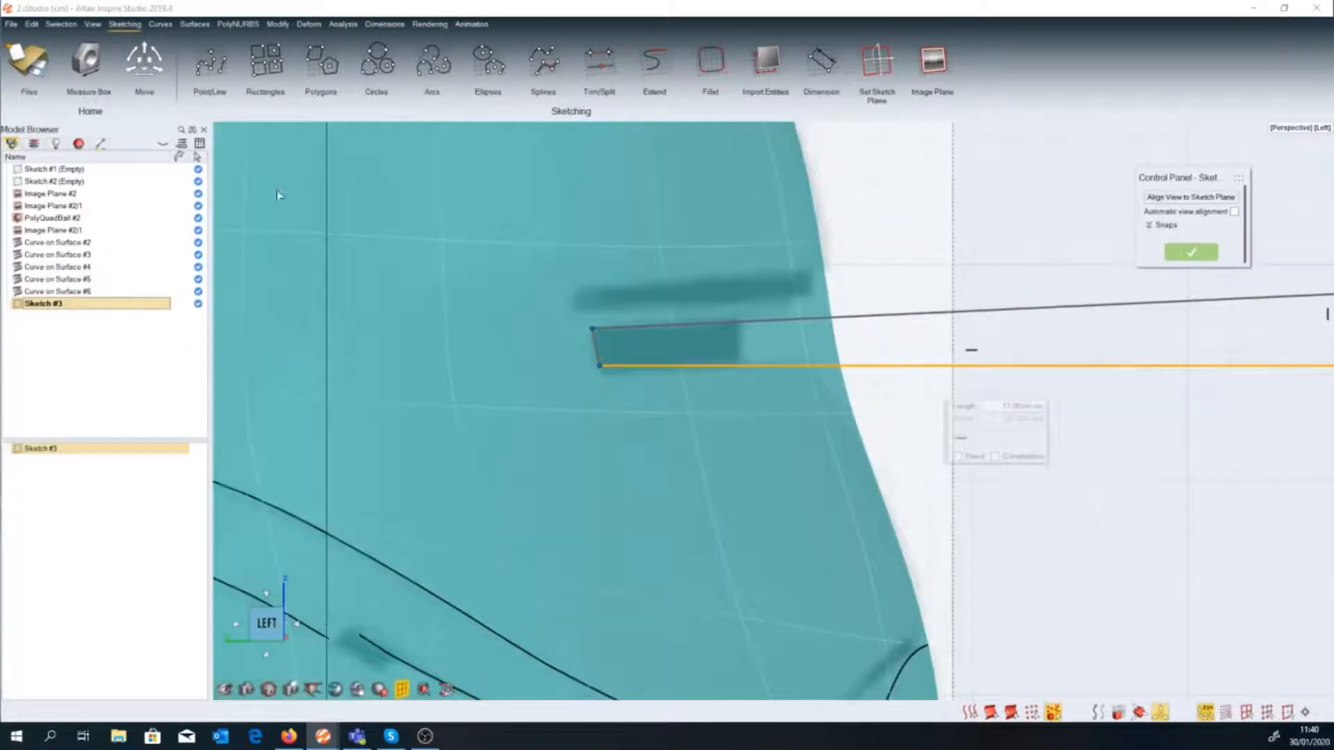
Sketch a second closed four-sided outline from the upper dark slot, extending it past the front of the helmet.
{"action": "left_click", "coordinate": [226, 64]}
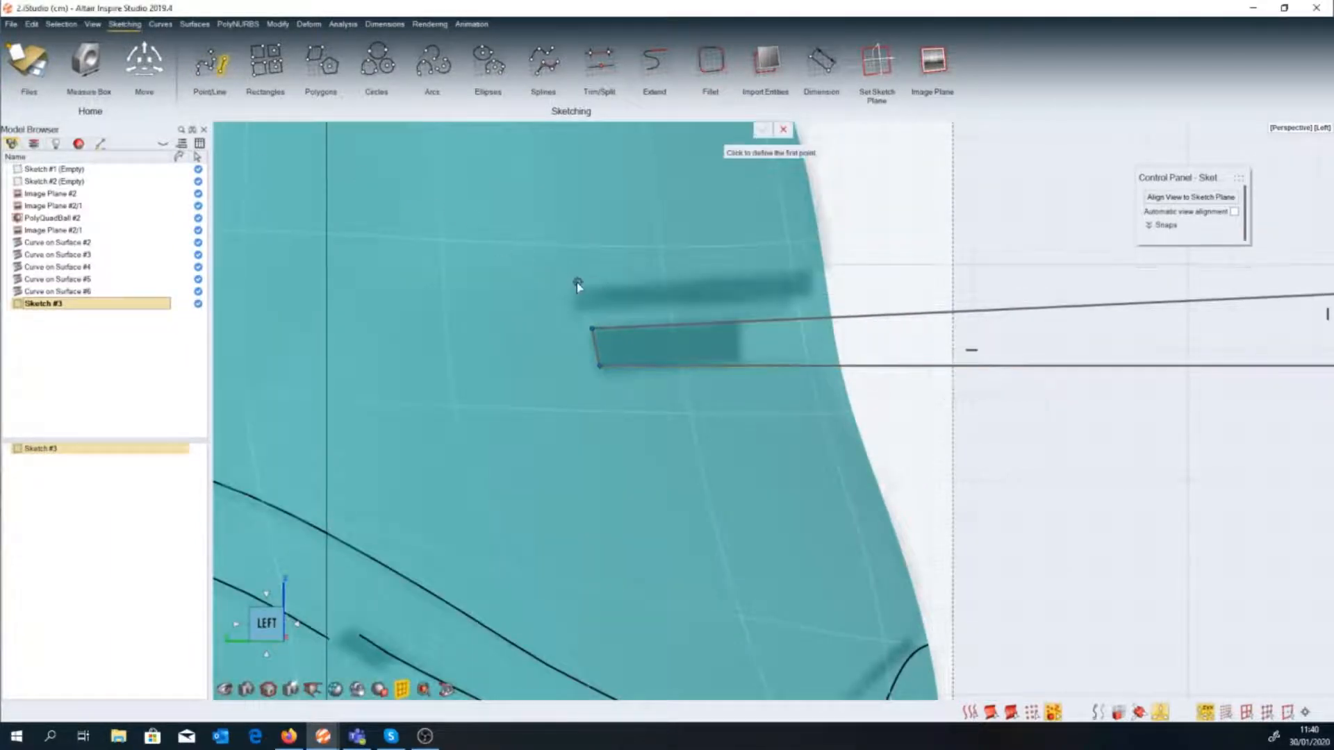
{"action": "left_click", "coordinate": [577, 283]}
{"action": "left_click", "coordinate": [577, 307]}
{"action": "left_click", "coordinate": [219, 66]}
{"action": "left_click", "coordinate": [578, 308]}
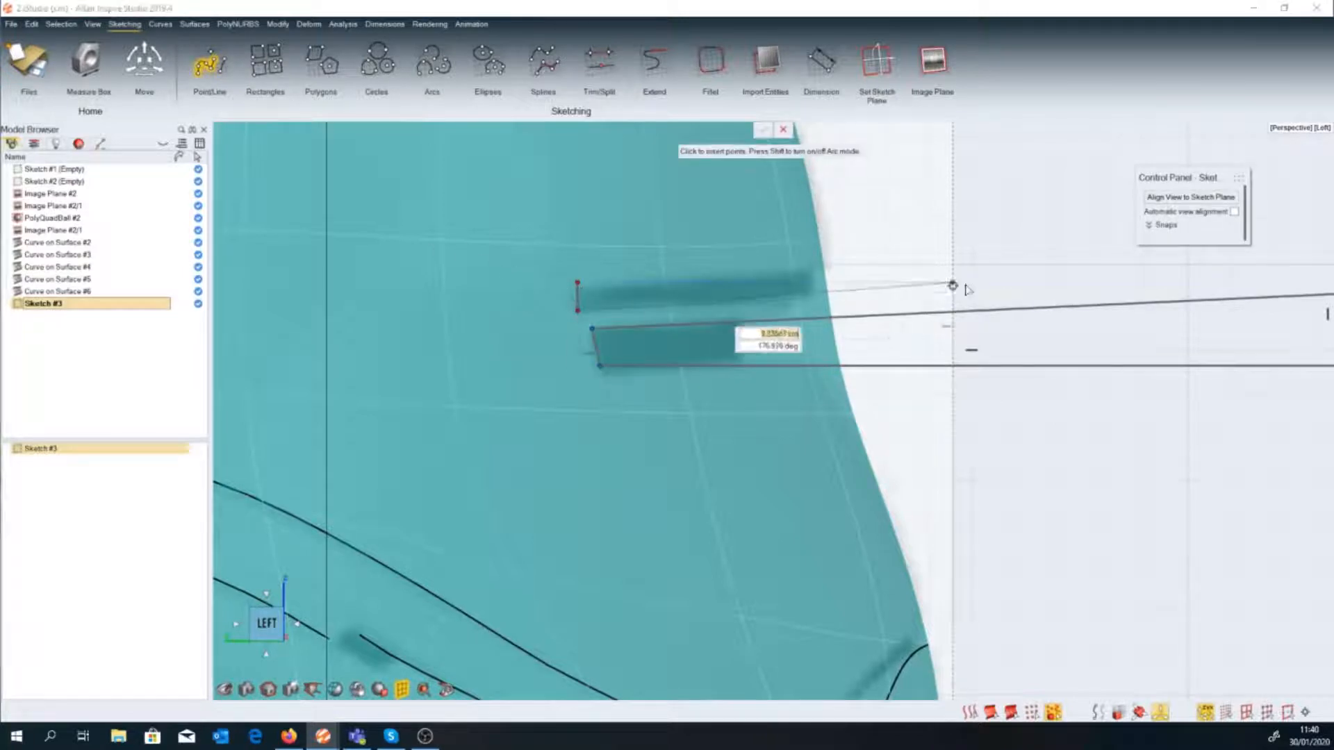
{"action": "scroll", "coordinate": [1119, 286], "scroll_direction": "down", "scroll_amount": 3}
{"action": "left_click", "coordinate": [1188, 293]}
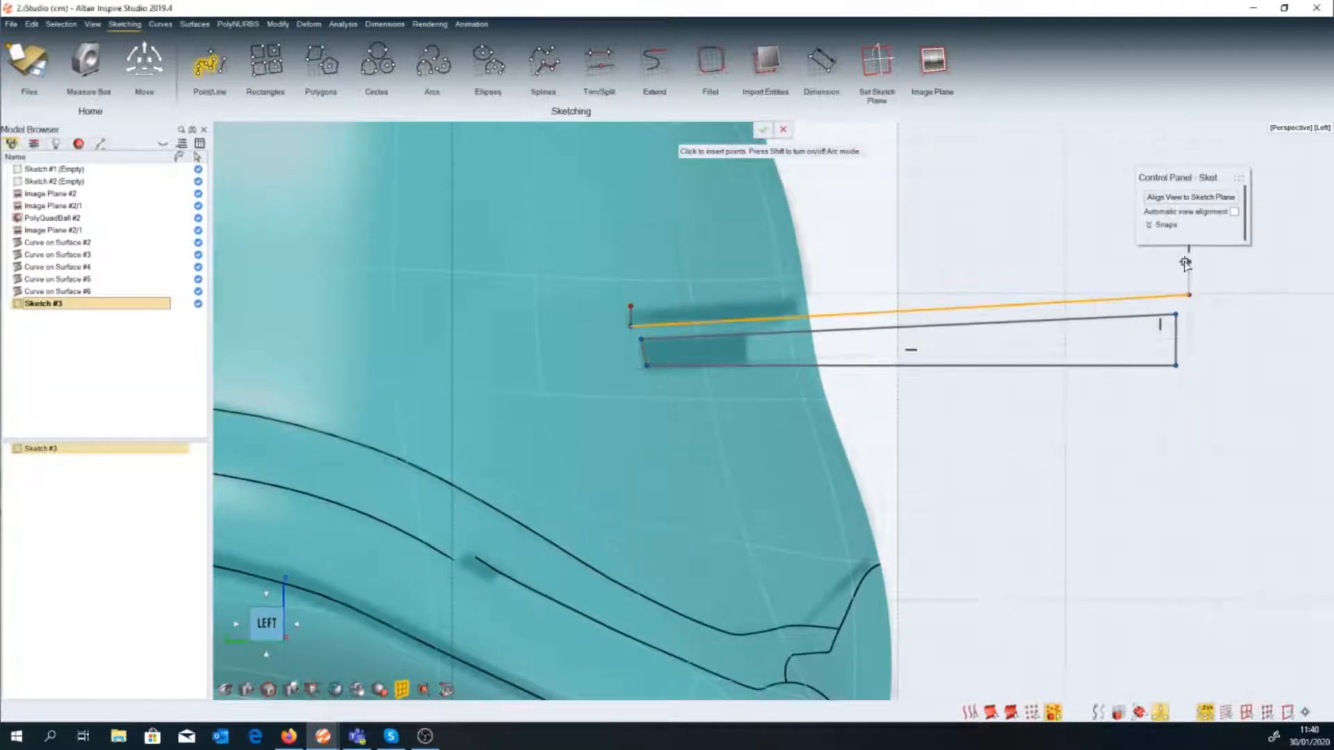
{"action": "left_click", "coordinate": [1188, 259]}
{"action": "left_click", "coordinate": [631, 314]}
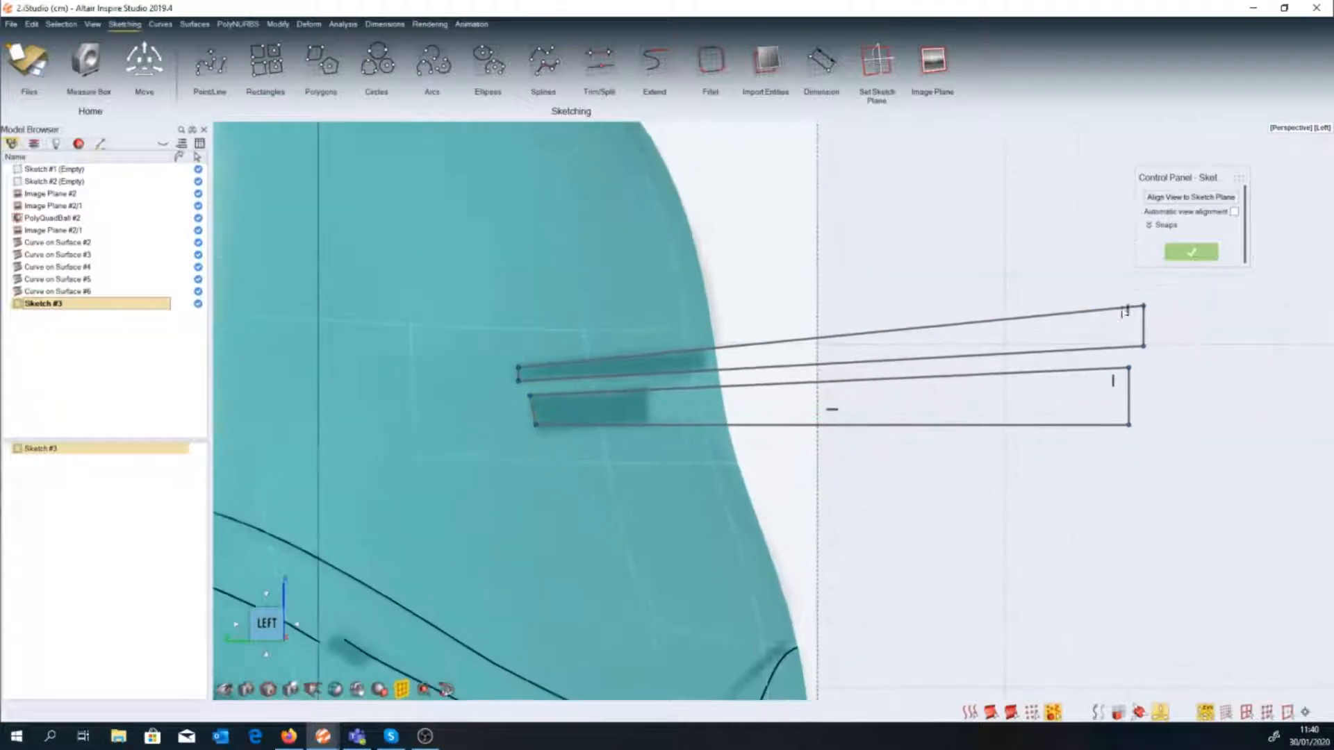
Lower the upper outline's top outer corner to match the slot's angle and finish the sketch.
{"action": "left_click_drag", "start_coordinate": [1144, 305], "coordinate": [1144, 316]}
{"action": "left_click", "coordinate": [886, 294]}
{"action": "scroll", "coordinate": [888, 298], "scroll_direction": "down", "scroll_amount": 5}
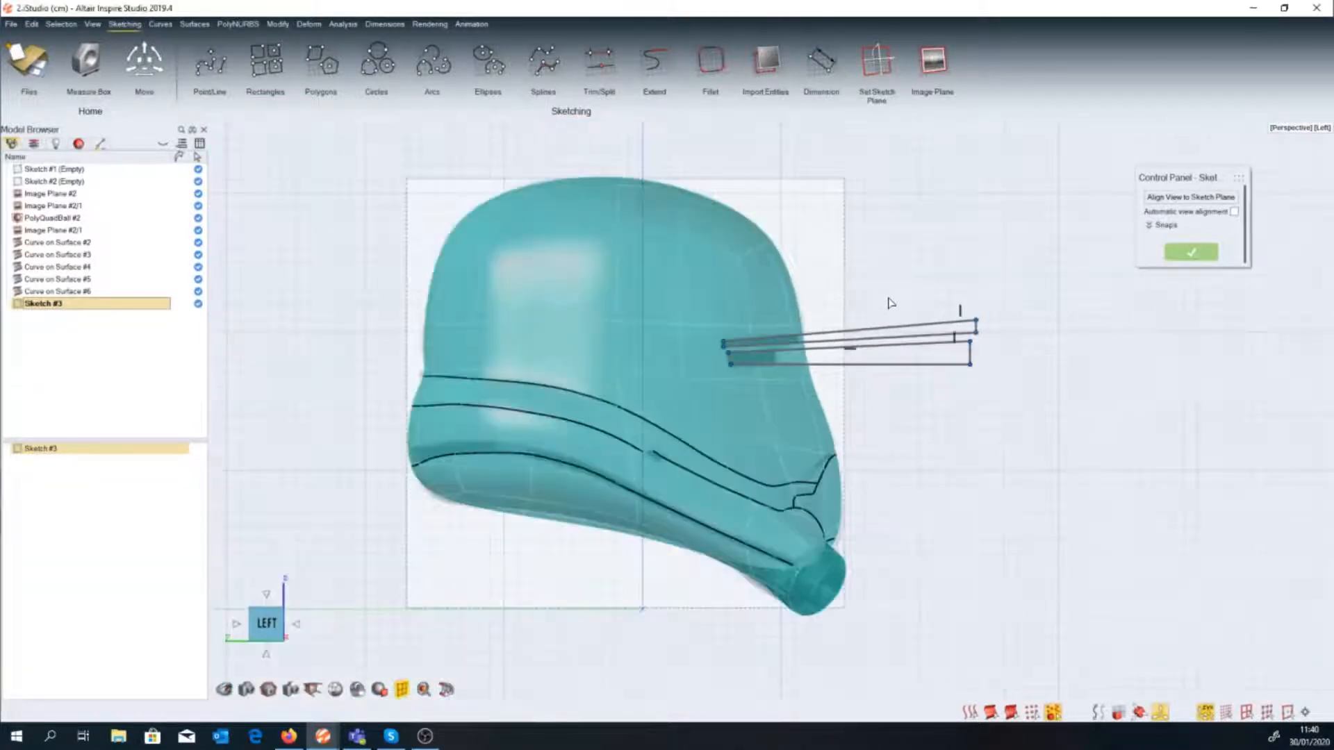
{"action": "key", "text": "Escape"}
Start a new sketch on the front vertical plane and draw a thin rectangle in the empty space beside the helmet.
{"action": "mouse_move", "coordinate": [1032, 504]}
{"action": "middle_mouse_down"}
{"action": "mouse_move", "coordinate": [945, 465]}
{"action": "mouse_move", "coordinate": [771, 486]}
{"action": "mouse_move", "coordinate": [940, 449]}
{"action": "middle_mouse_up"}
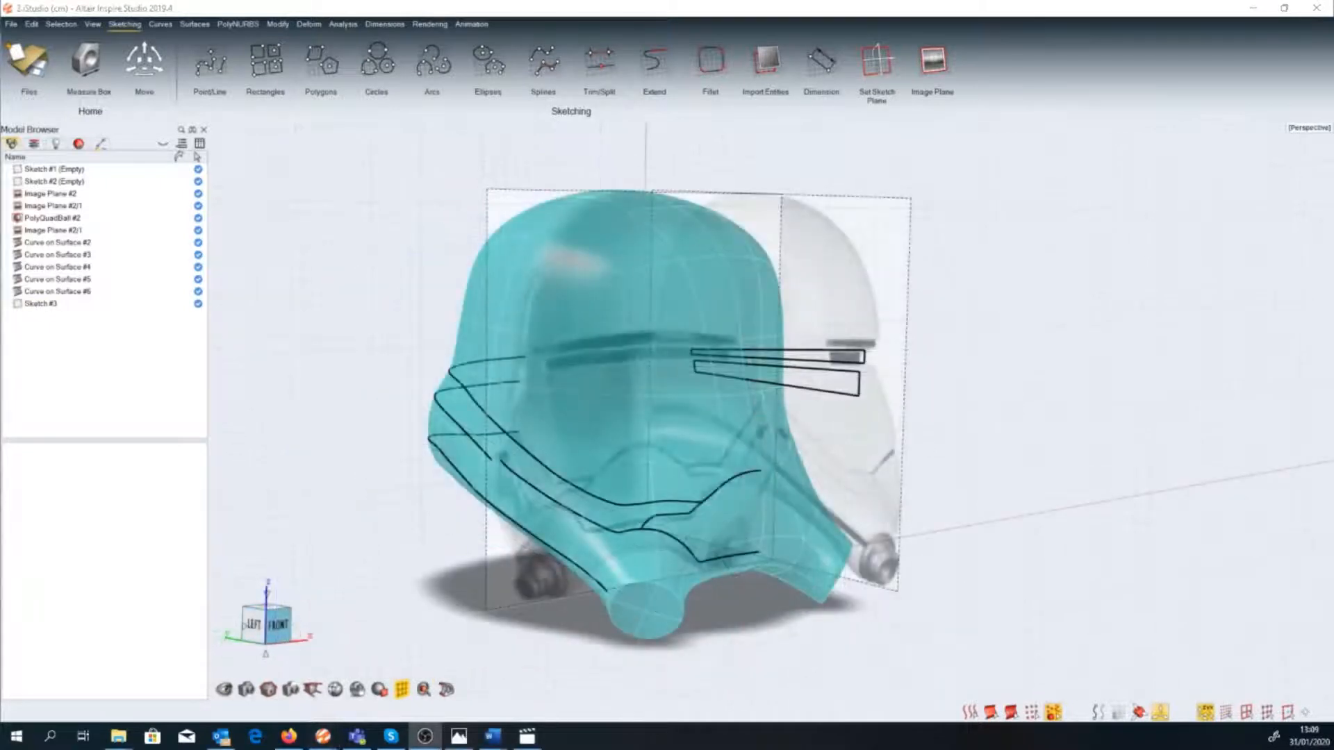
{"action": "middle_click_drag", "start_coordinate": [860, 358], "coordinate": [956, 378]}
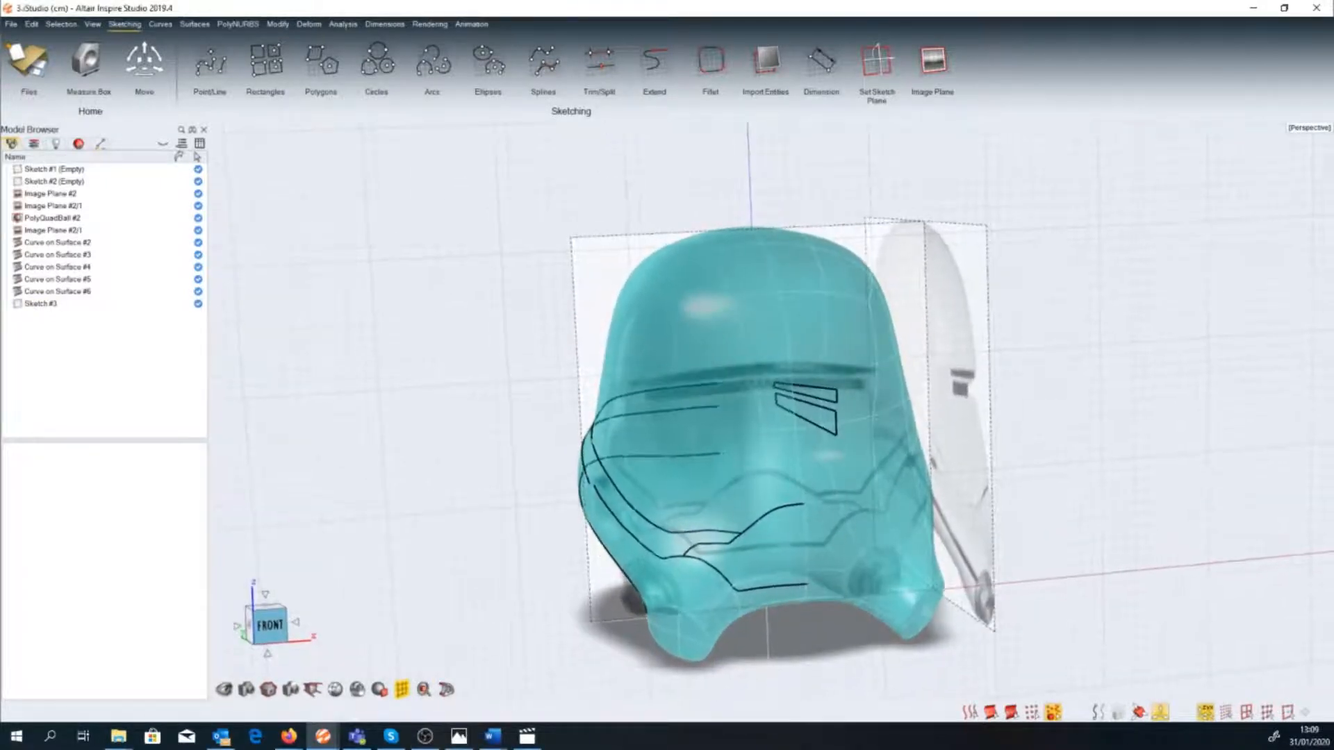
{"action": "right_click_drag", "start_coordinate": [699, 453], "coordinate": [701, 409]}
{"action": "left_click", "coordinate": [256, 50]}
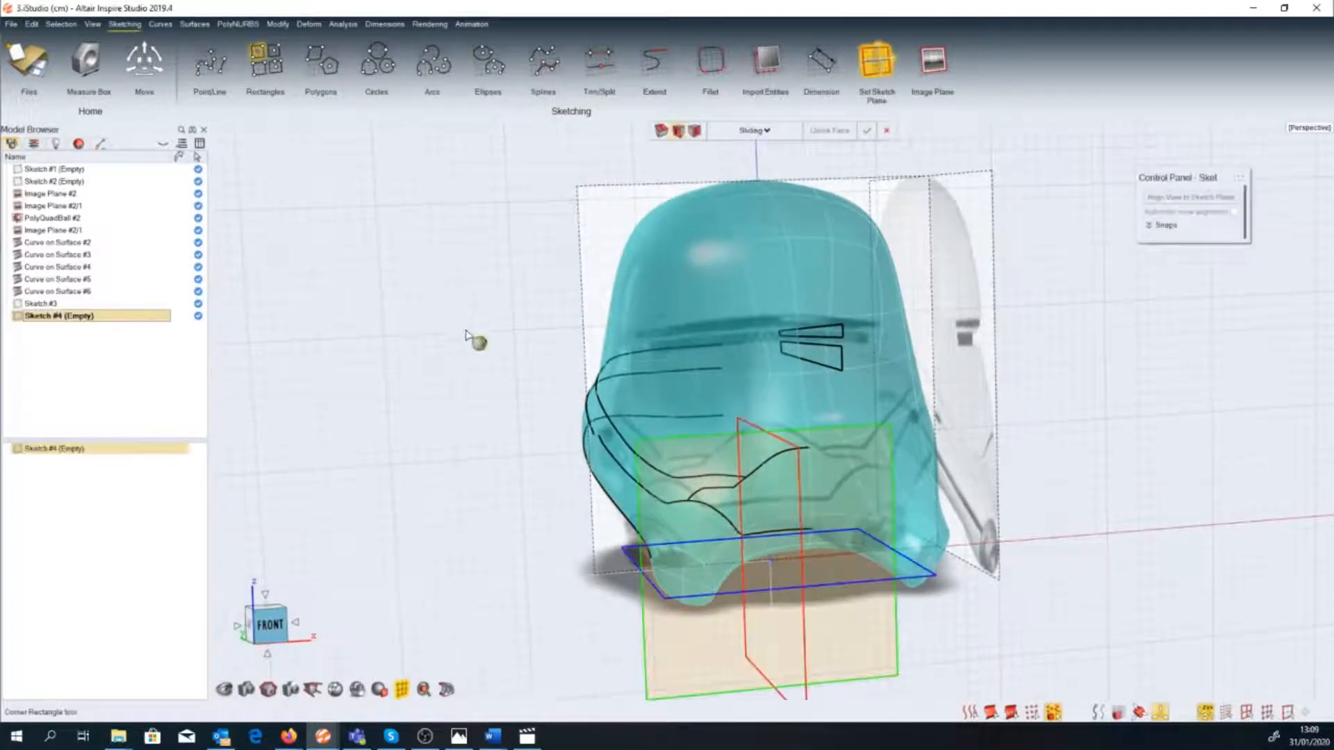
{"action": "left_click", "coordinate": [751, 675]}
{"action": "scroll", "coordinate": [528, 408], "scroll_direction": "up", "scroll_amount": 2}
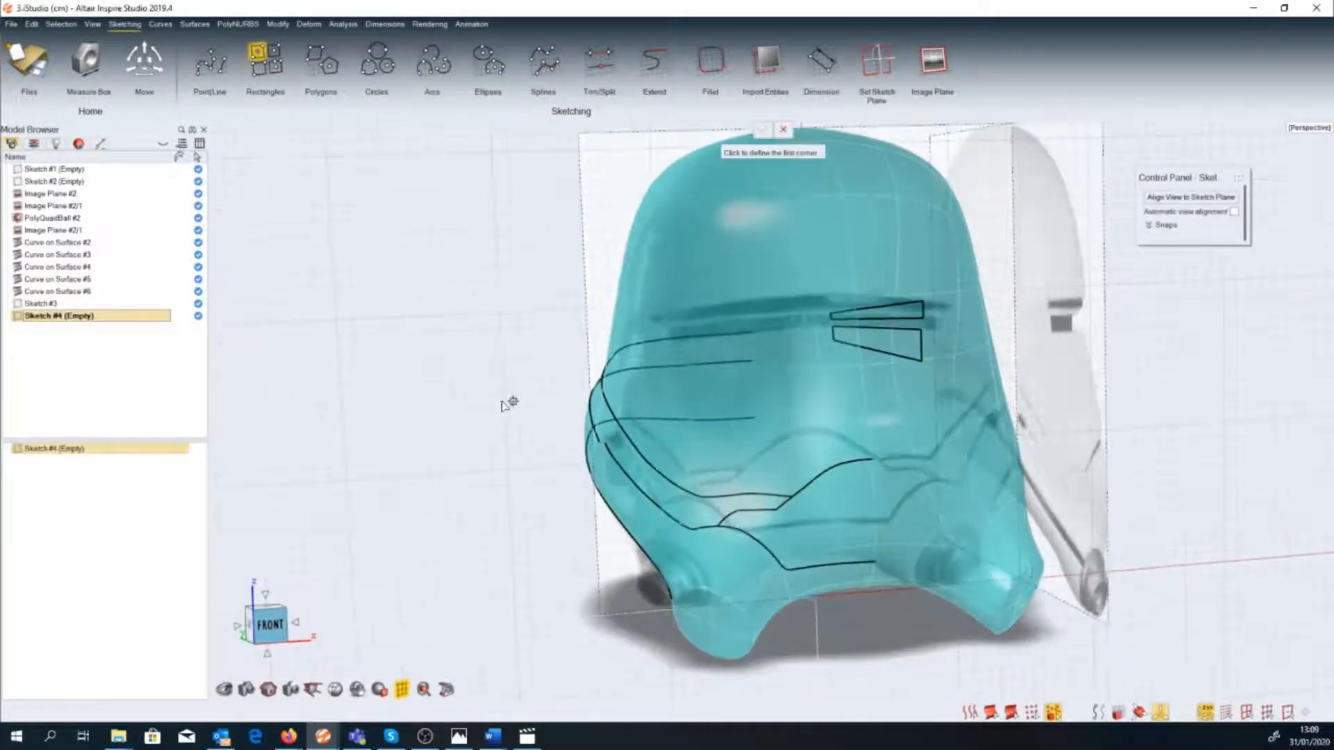
{"action": "left_click", "coordinate": [496, 399]}
{"action": "left_click", "coordinate": [548, 406]}
Dimension the rectangle 0.2 cm high and 1.3 cm wide, and finish the sketch.
{"action": "left_click", "coordinate": [827, 66]}
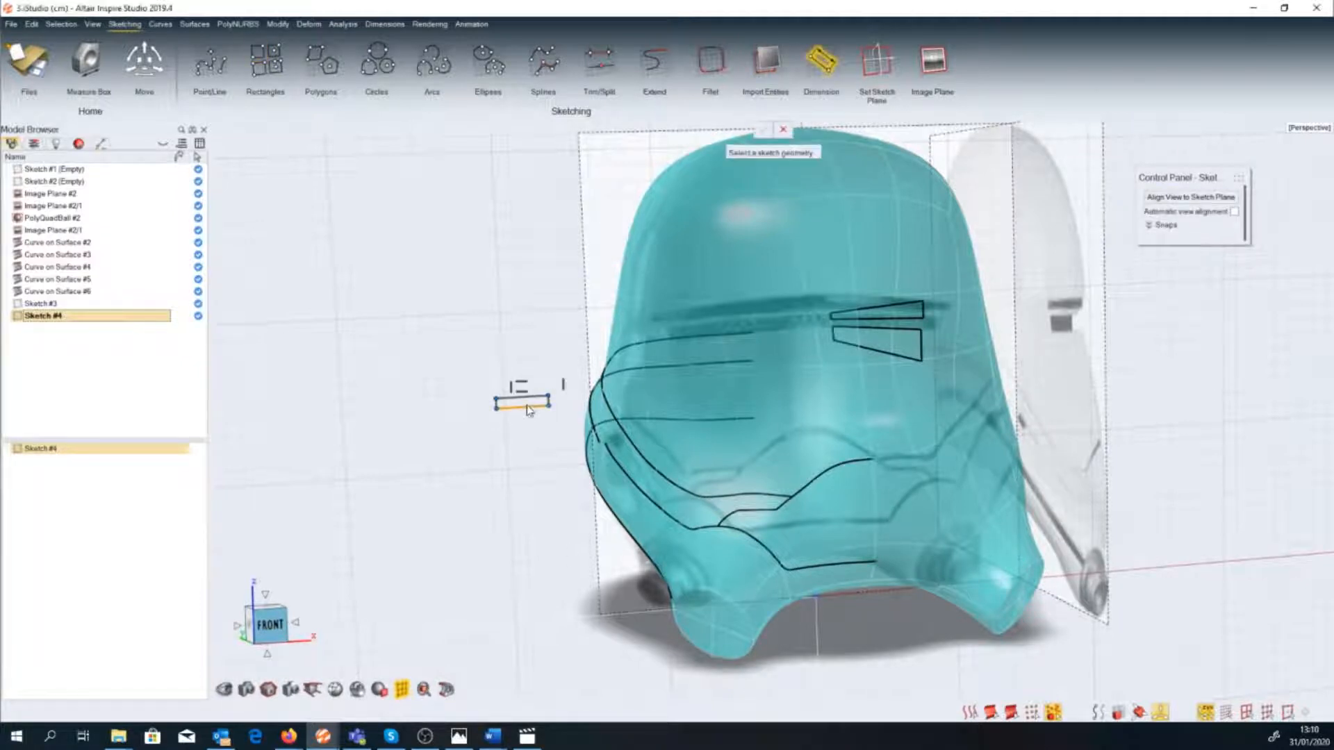
{"action": "left_click", "coordinate": [528, 409]}
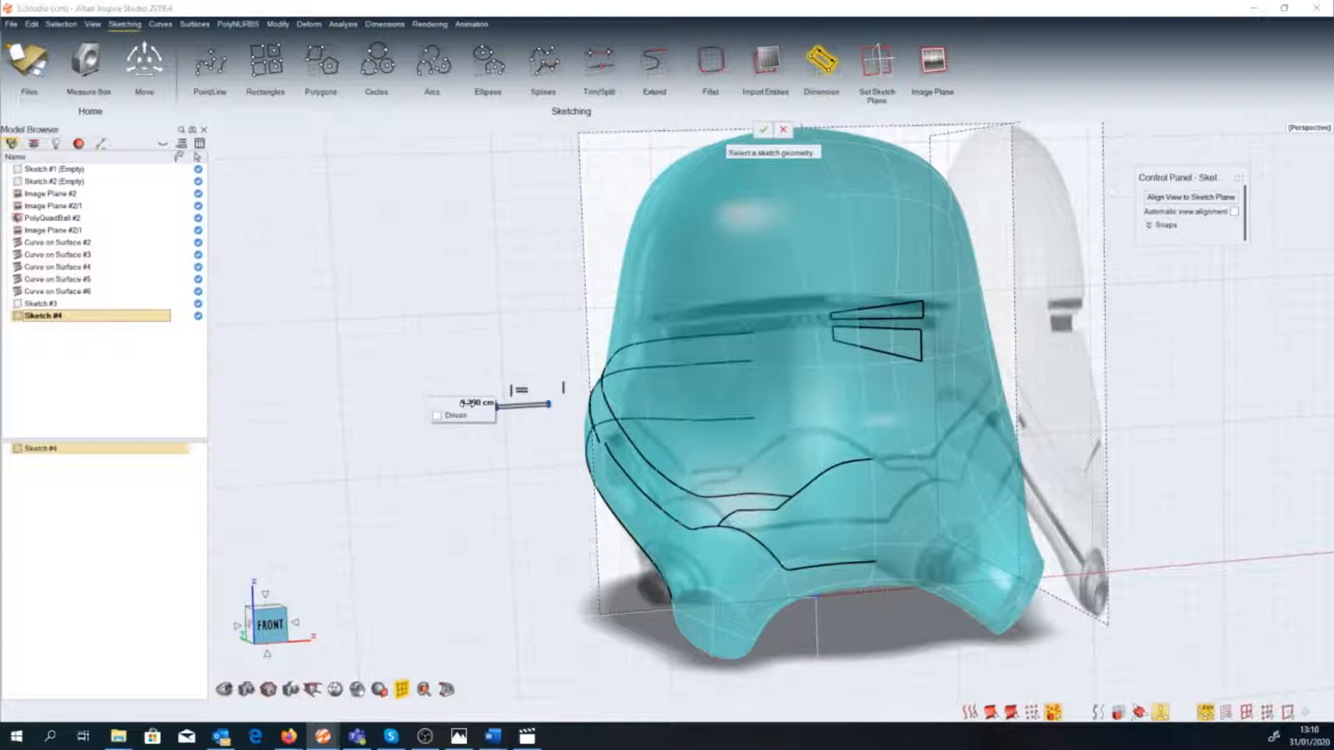
{"action": "scroll", "coordinate": [432, 493], "scroll_direction": "up", "scroll_amount": 2}
{"action": "scroll", "coordinate": [470, 415], "scroll_direction": "up", "scroll_amount": 1}
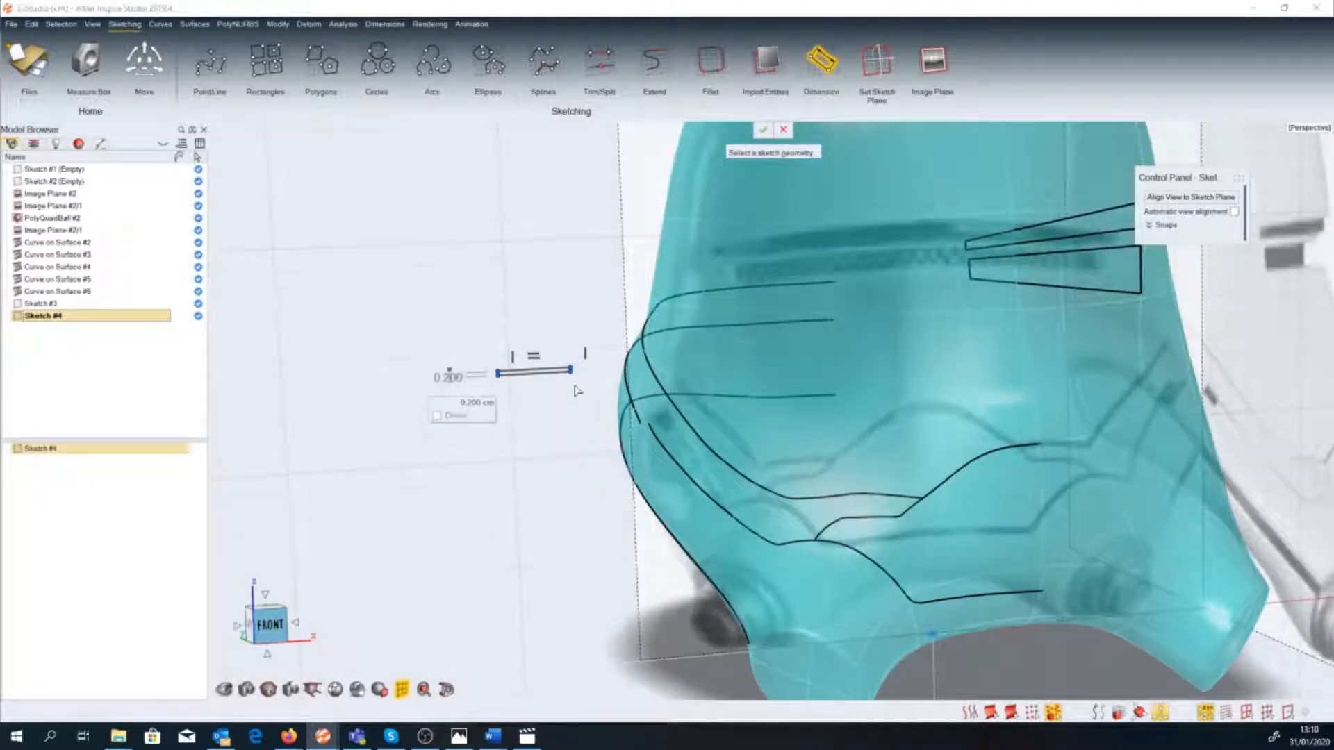
{"action": "scroll", "coordinate": [613, 391], "scroll_direction": "up", "scroll_amount": 2}
{"action": "left_click", "coordinate": [495, 362]}
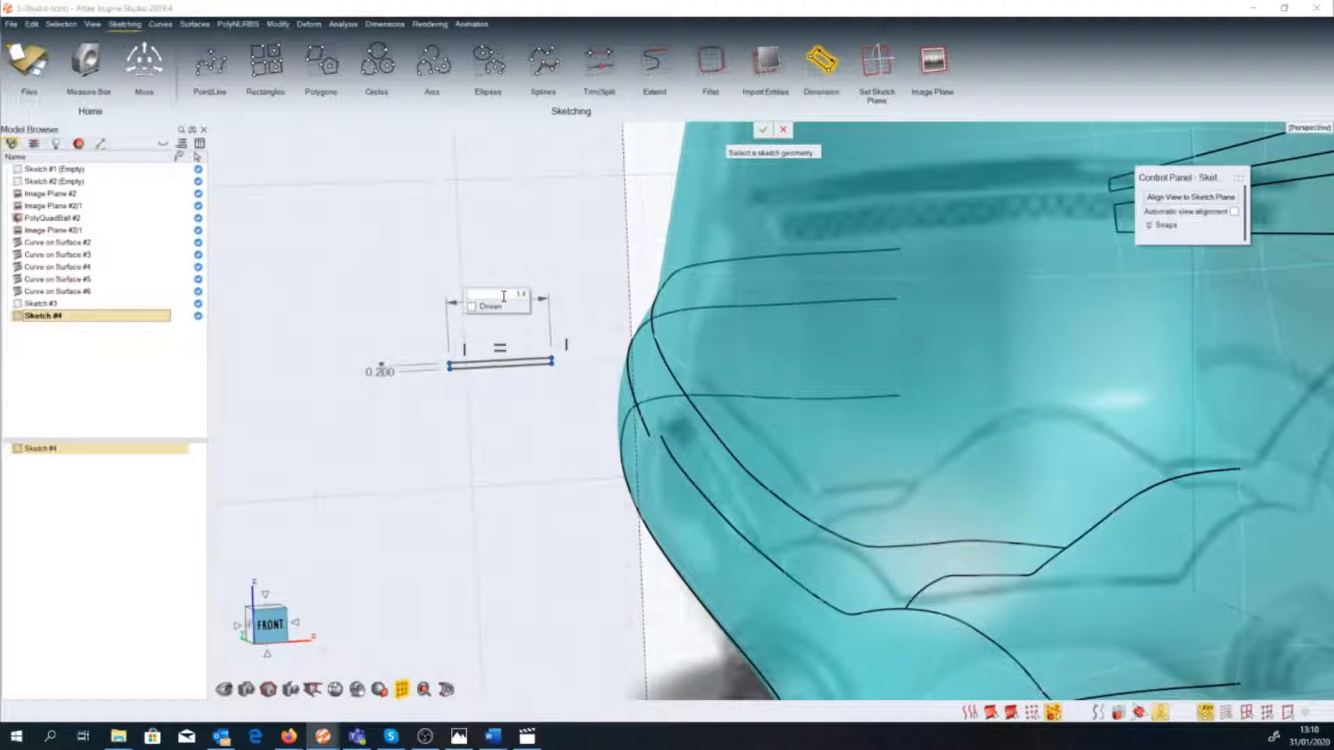
{"action": "type", "text": "1.3"}
{"action": "key", "text": "Return"}
{"action": "right_click_drag", "start_coordinate": [550, 392], "coordinate": [295, 396]}
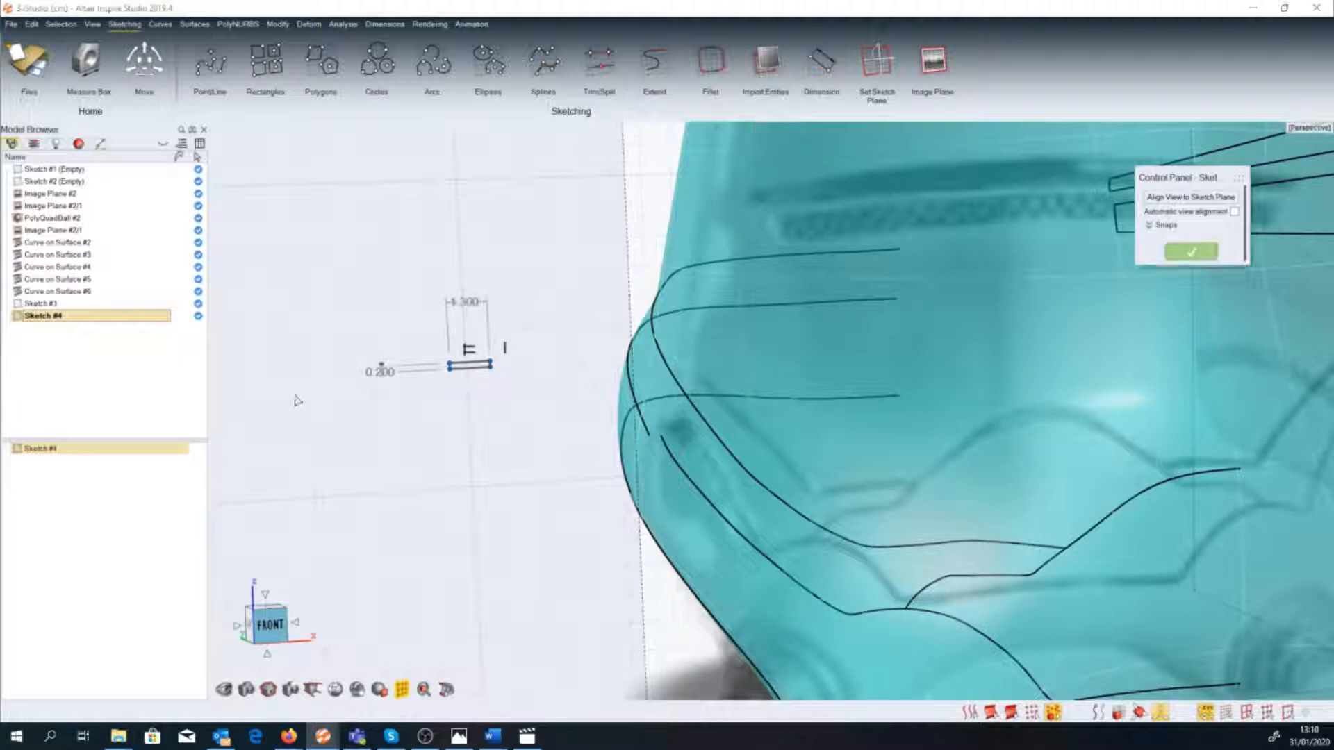
{"action": "right_click", "coordinate": [458, 414]}
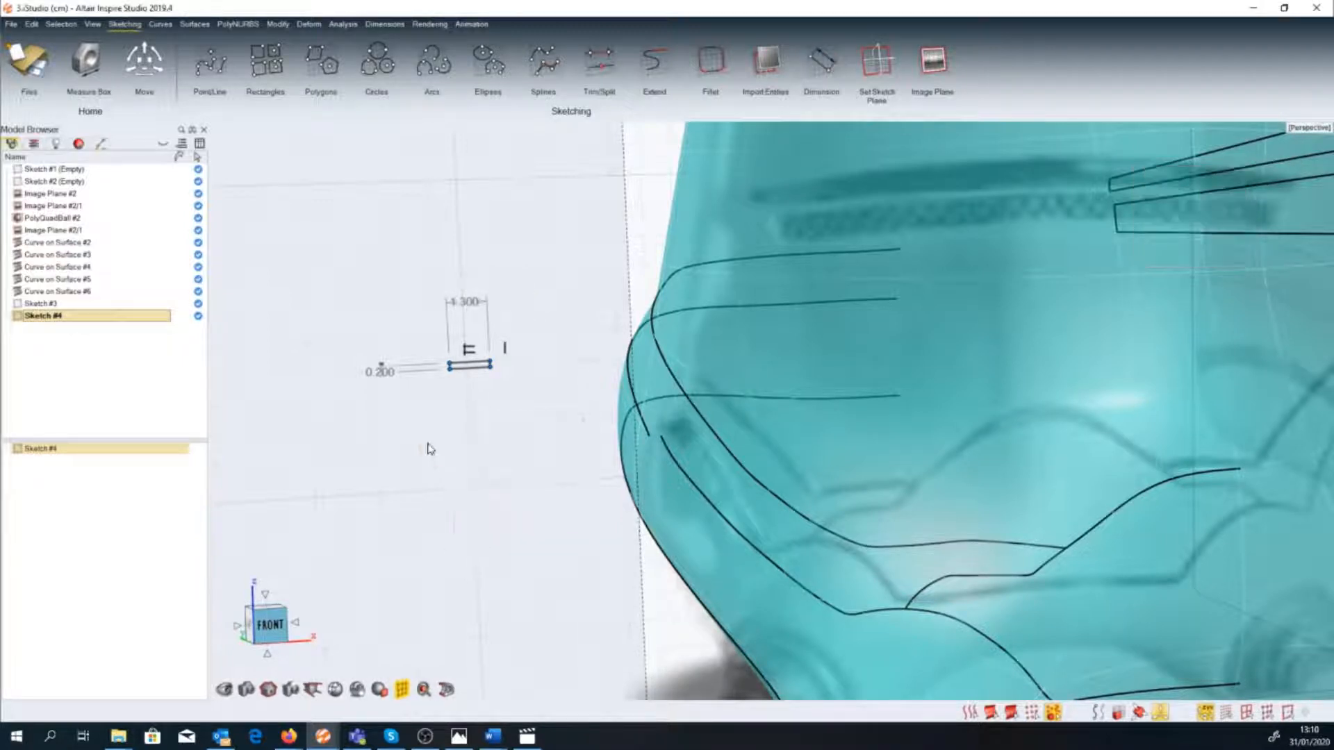
Offset the thin rectangle outward by 0.3 cm to make a larger surrounding outline.
{"action": "key", "text": "space"}
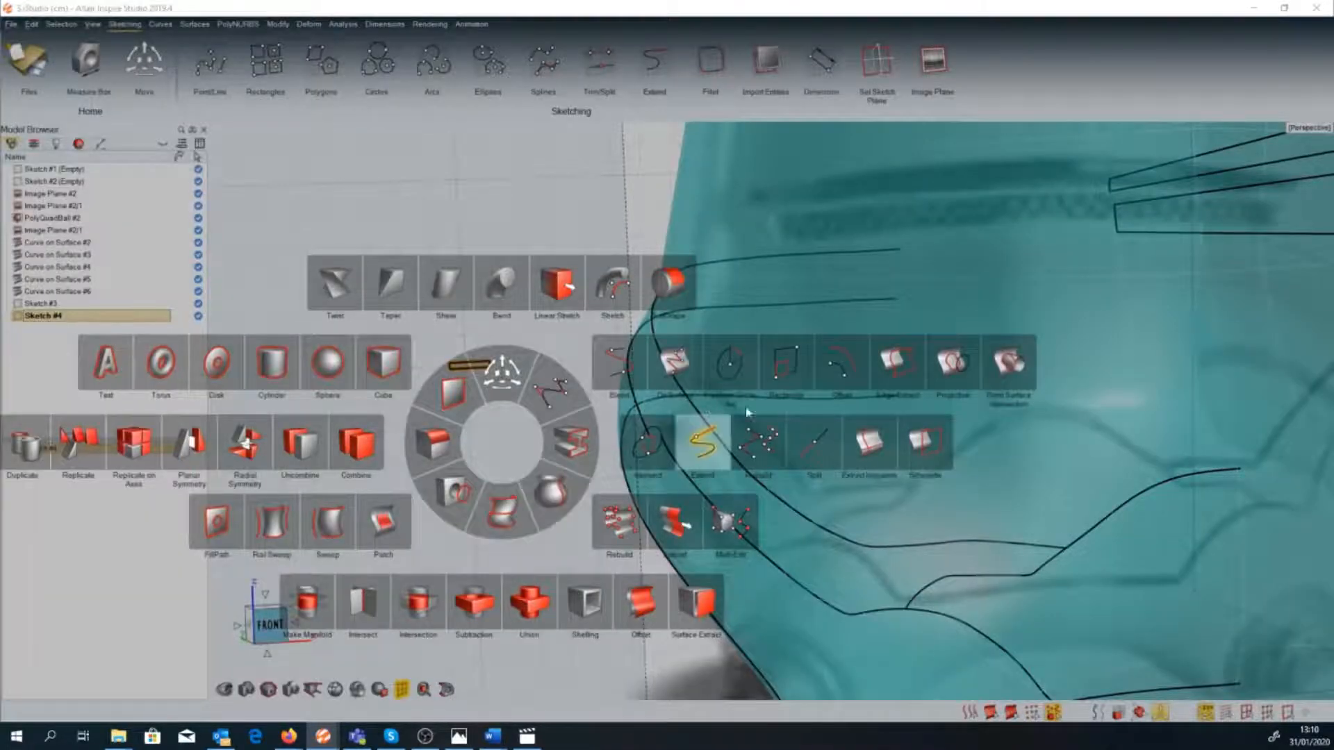
{"action": "left_click", "coordinate": [845, 363]}
{"action": "left_click", "coordinate": [460, 365]}
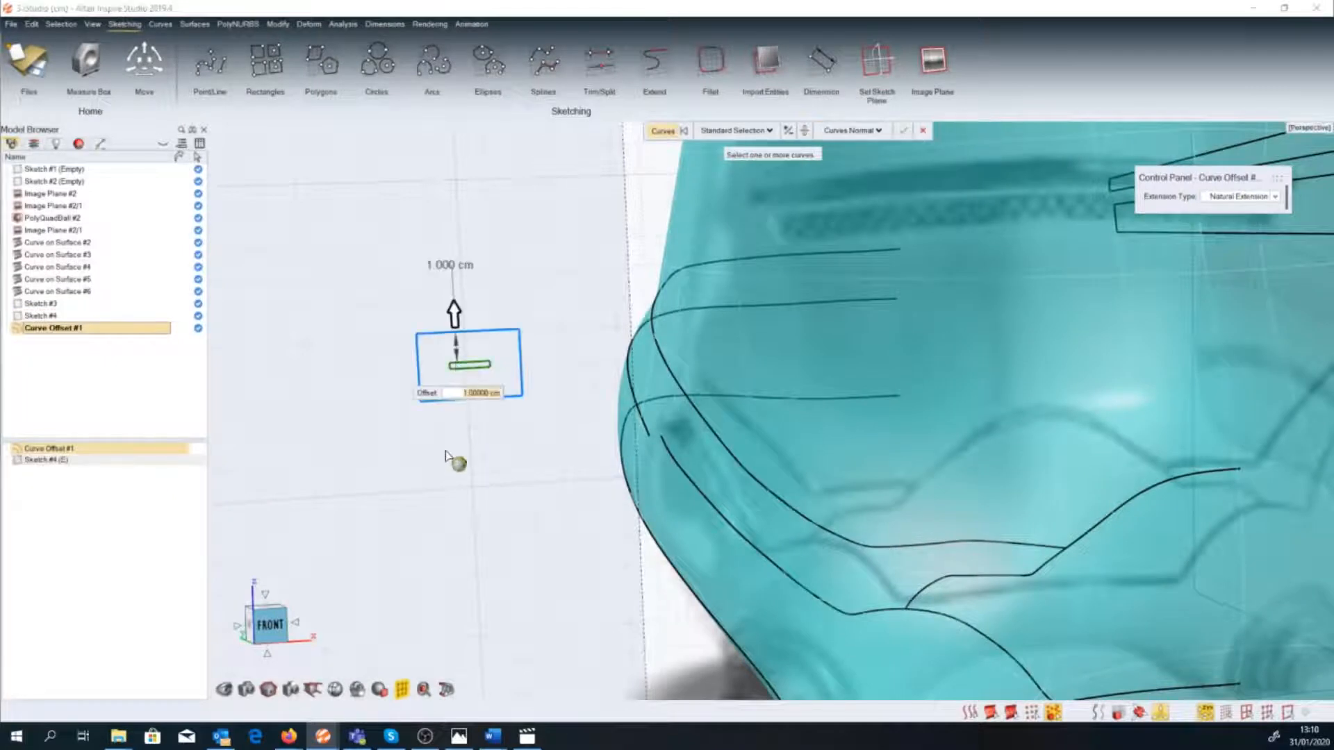
{"action": "type", "text": "0.3"}
{"action": "key", "text": "Return"}
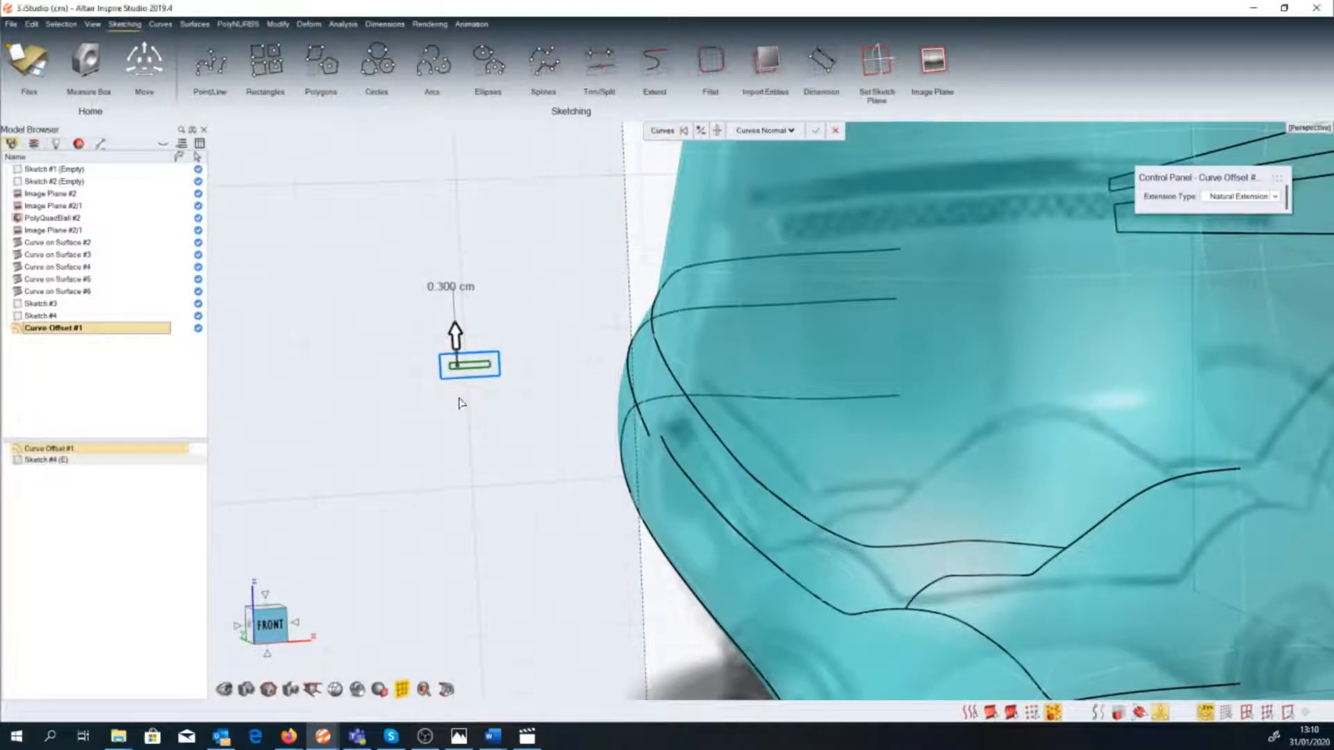
{"action": "left_click", "coordinate": [510, 490]}
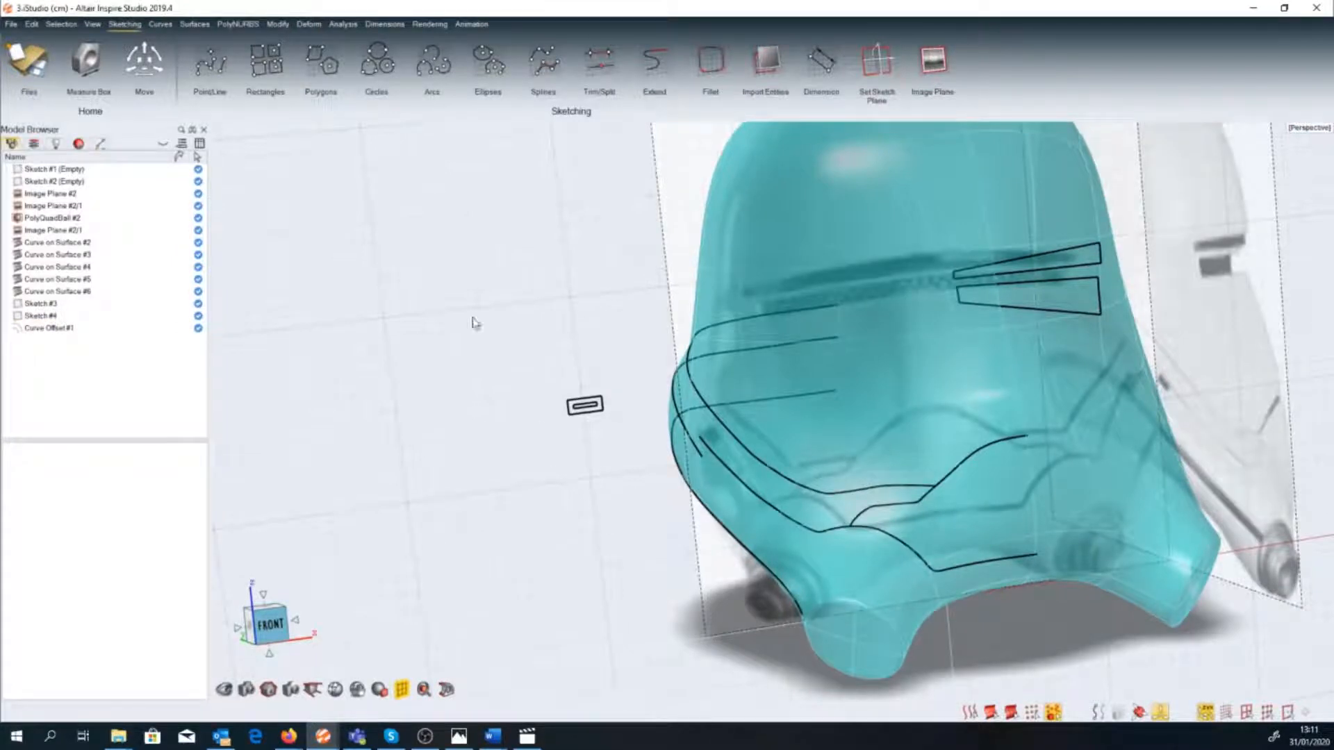
Sweep the inner rectangle along the short curve wrapping the helmet's rear side, with auto-alignment enabled.
{"action": "key", "text": "space"}
{"action": "left_click", "coordinate": [349, 362]}
{"action": "scroll", "coordinate": [602, 396], "scroll_direction": "up", "scroll_amount": 3}
{"action": "left_click", "coordinate": [566, 410]}
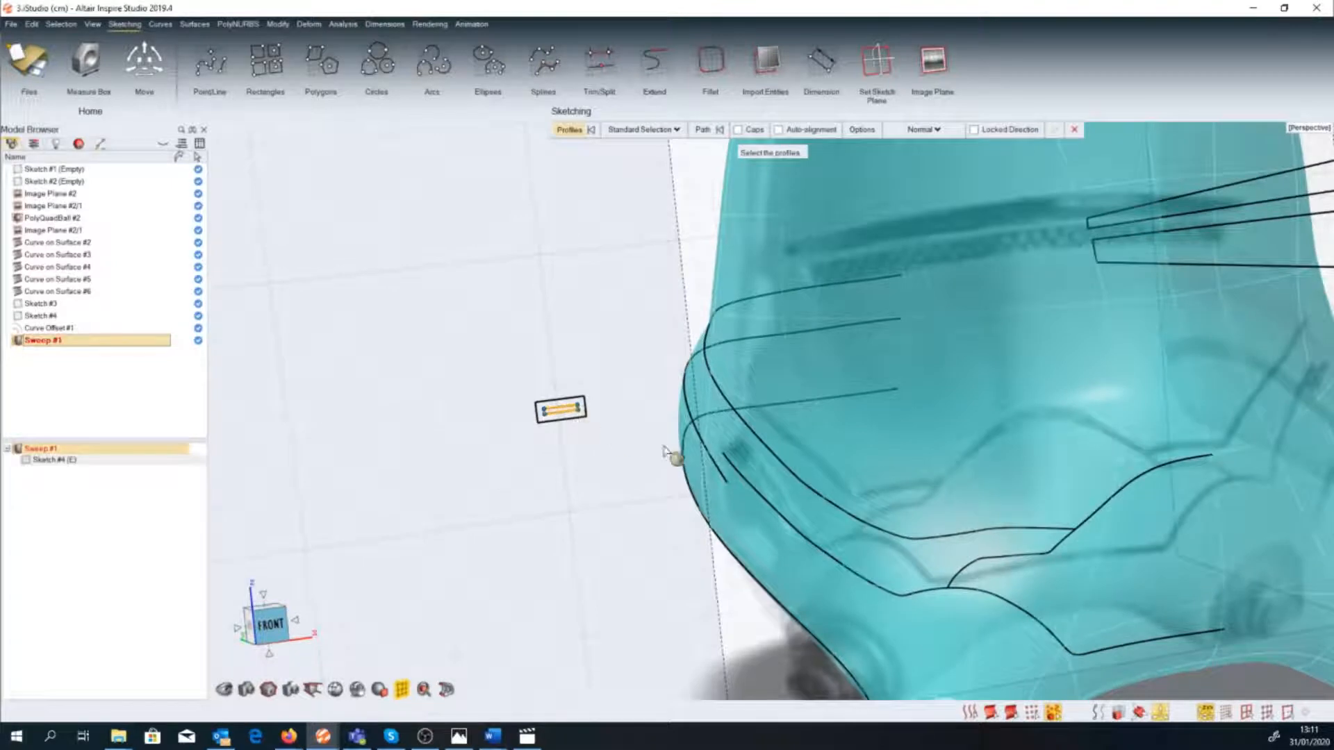
{"action": "right_click", "coordinate": [689, 403]}
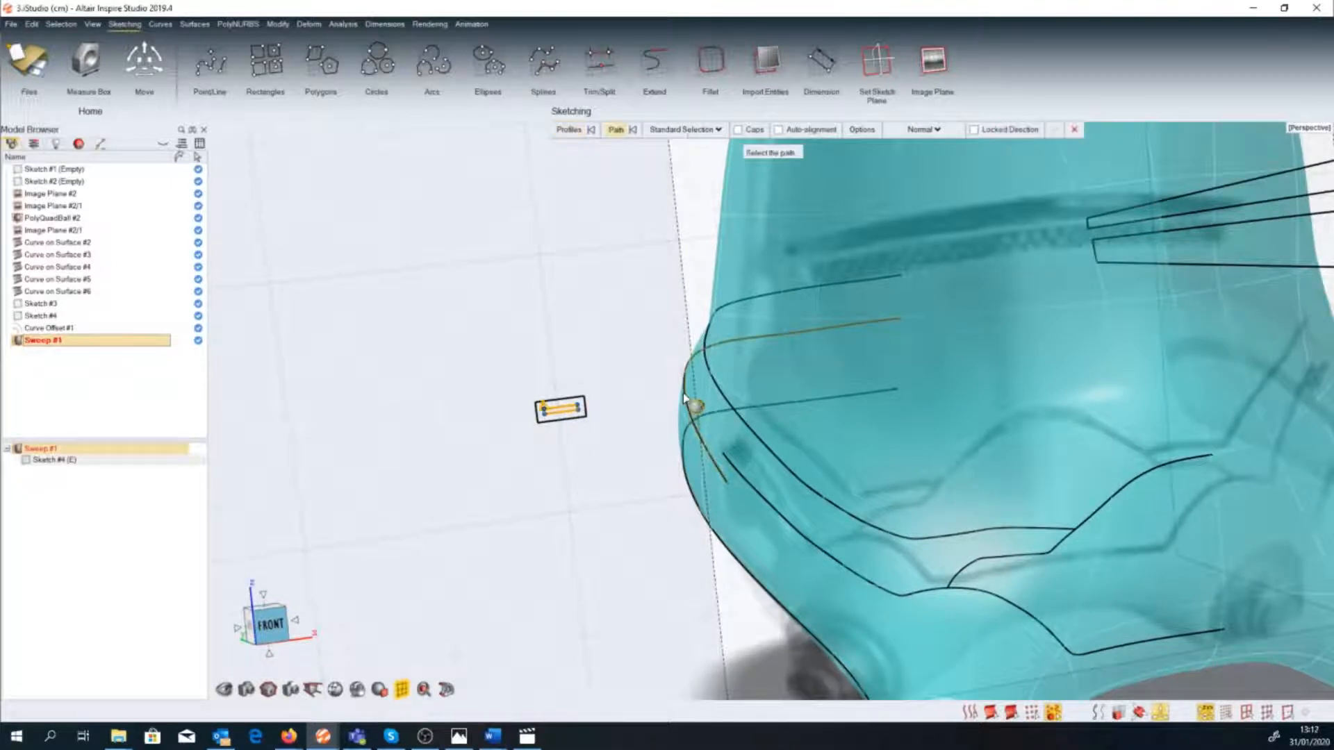
{"action": "left_click", "coordinate": [684, 394]}
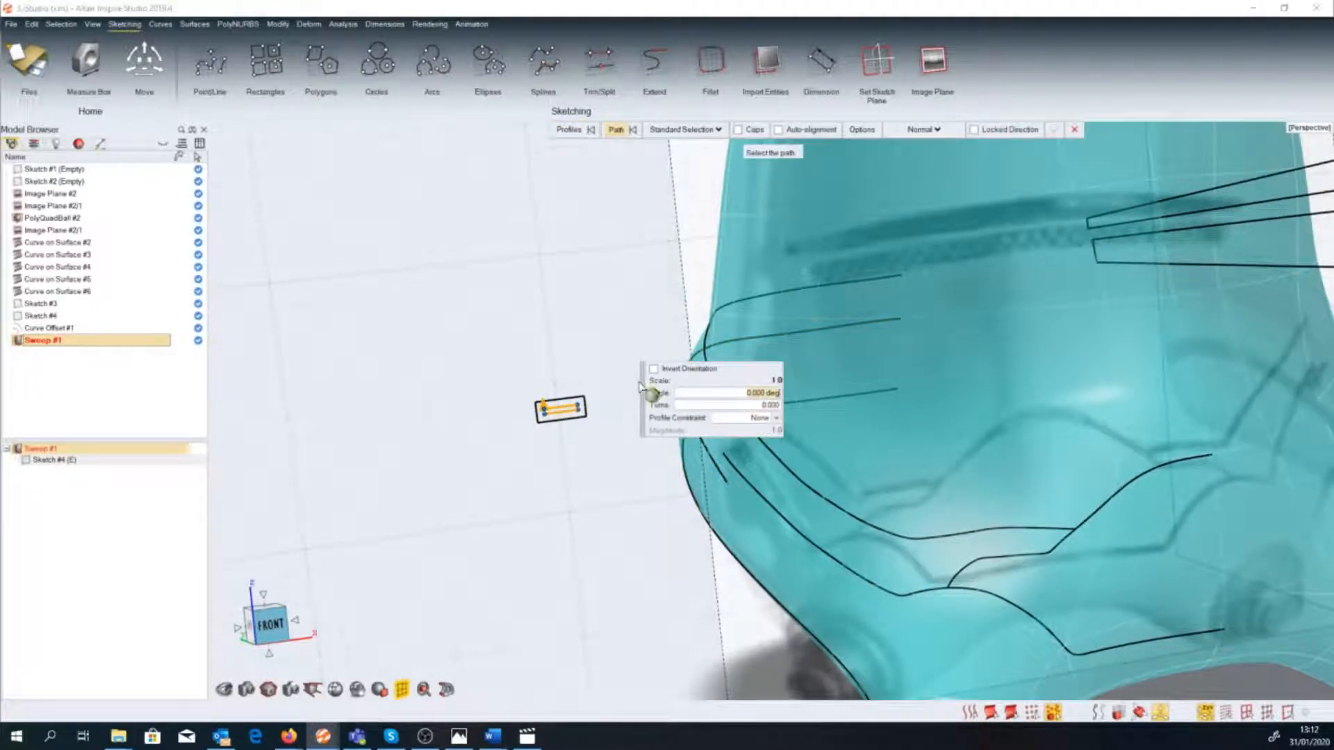
{"action": "left_click_drag", "start_coordinate": [642, 391], "coordinate": [832, 393]}
{"action": "left_click", "coordinate": [681, 397]}
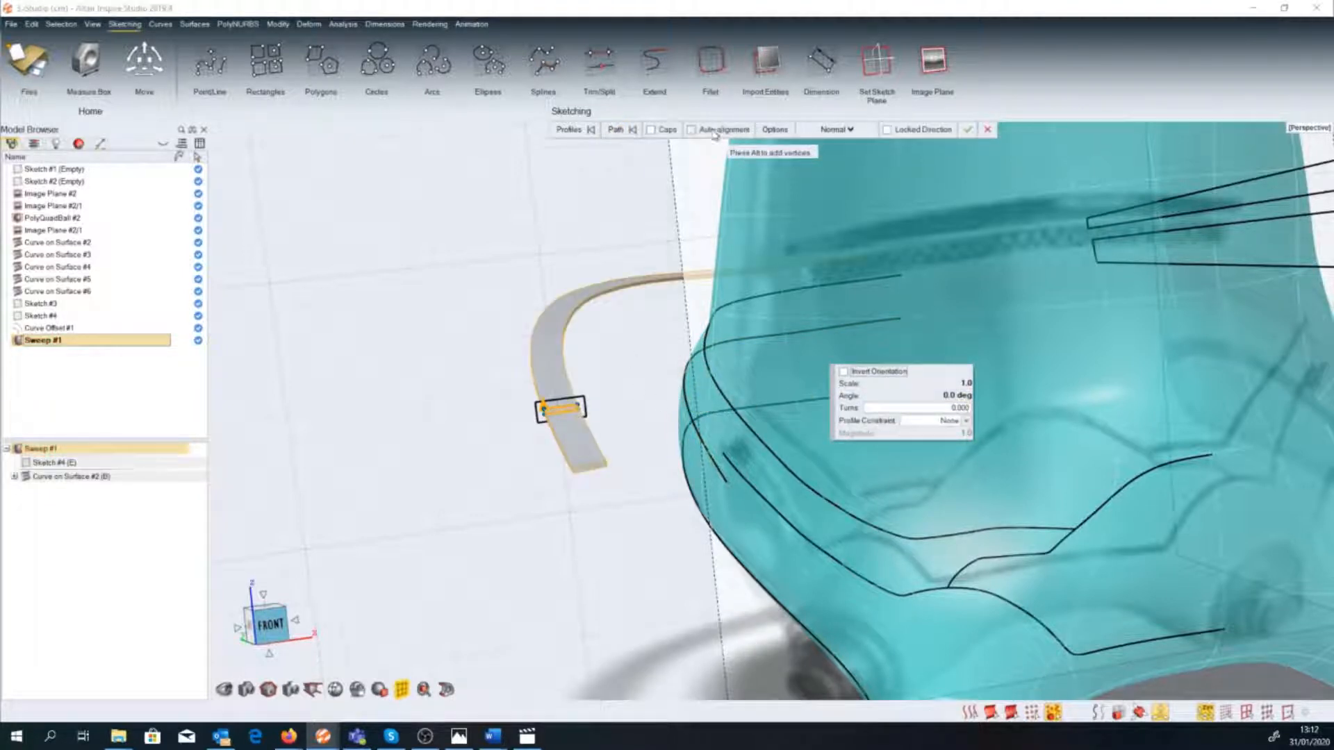
{"action": "left_click", "coordinate": [691, 130]}
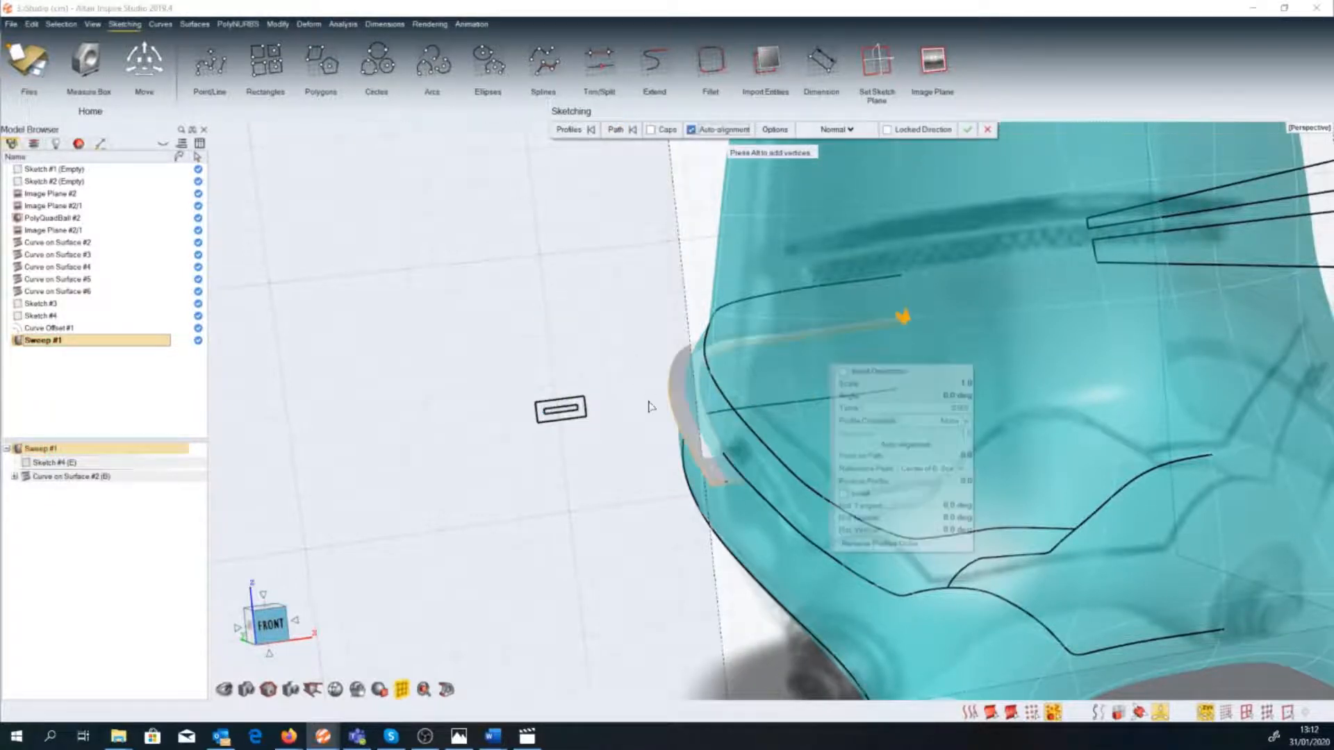
{"action": "middle_click_drag", "start_coordinate": [651, 407], "coordinate": [664, 394]}
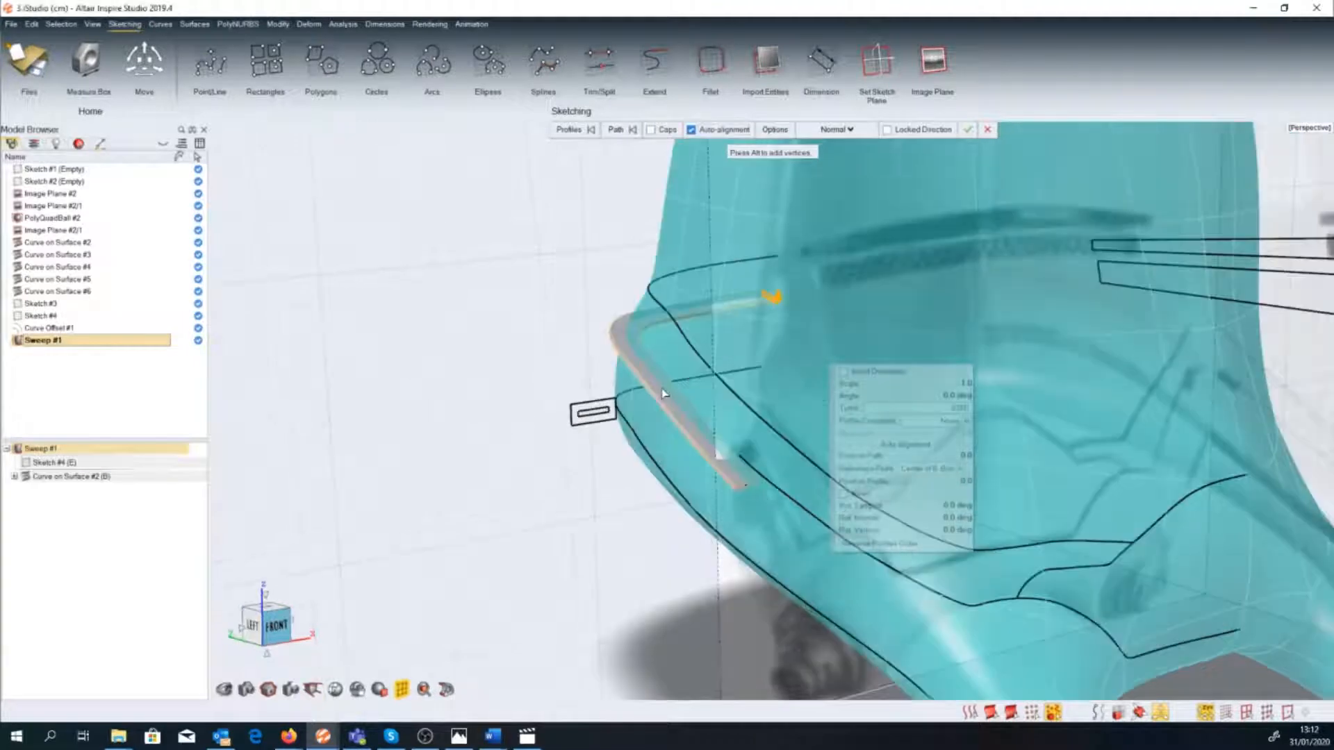
{"action": "right_click", "coordinate": [541, 520]}
Sweep the inner rectangle along the long upper curve running from the helmet's rear to the mouth, with auto-alignment enabled.
{"action": "right_click", "coordinate": [528, 509]}
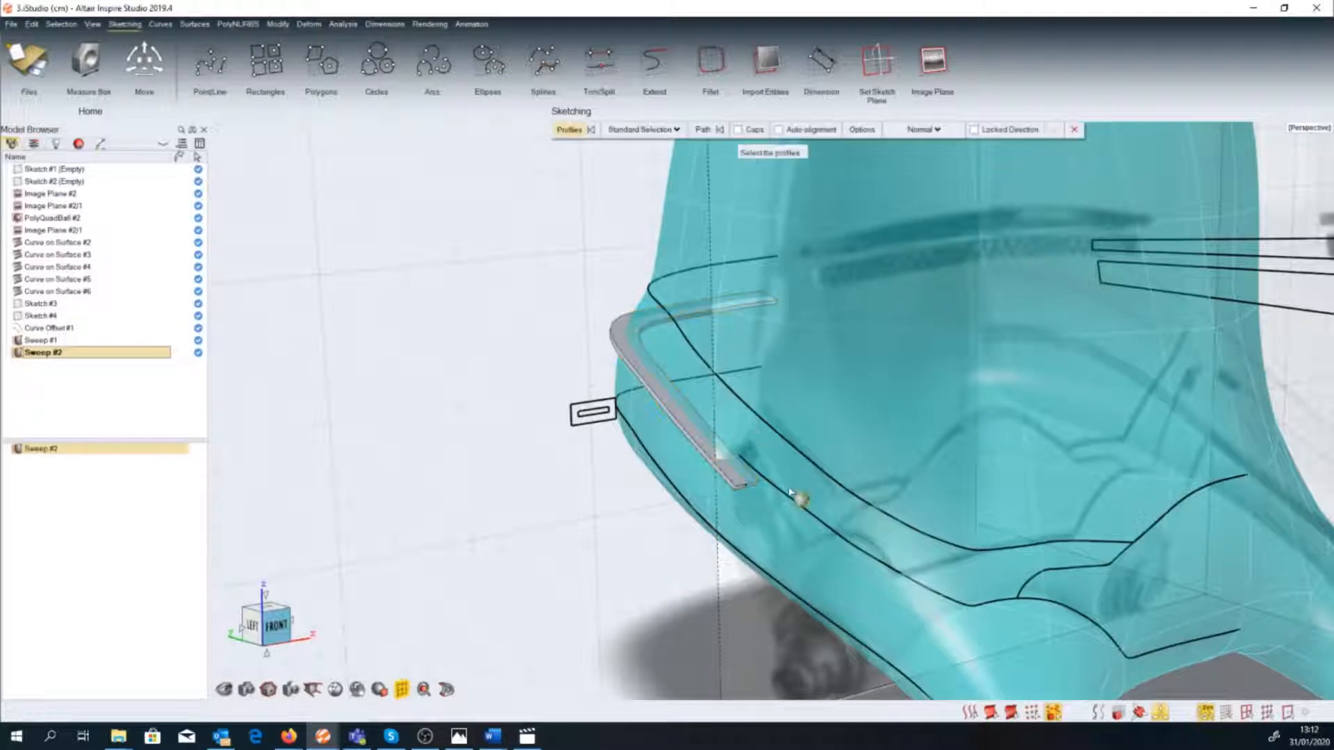
{"action": "left_click", "coordinate": [601, 420]}
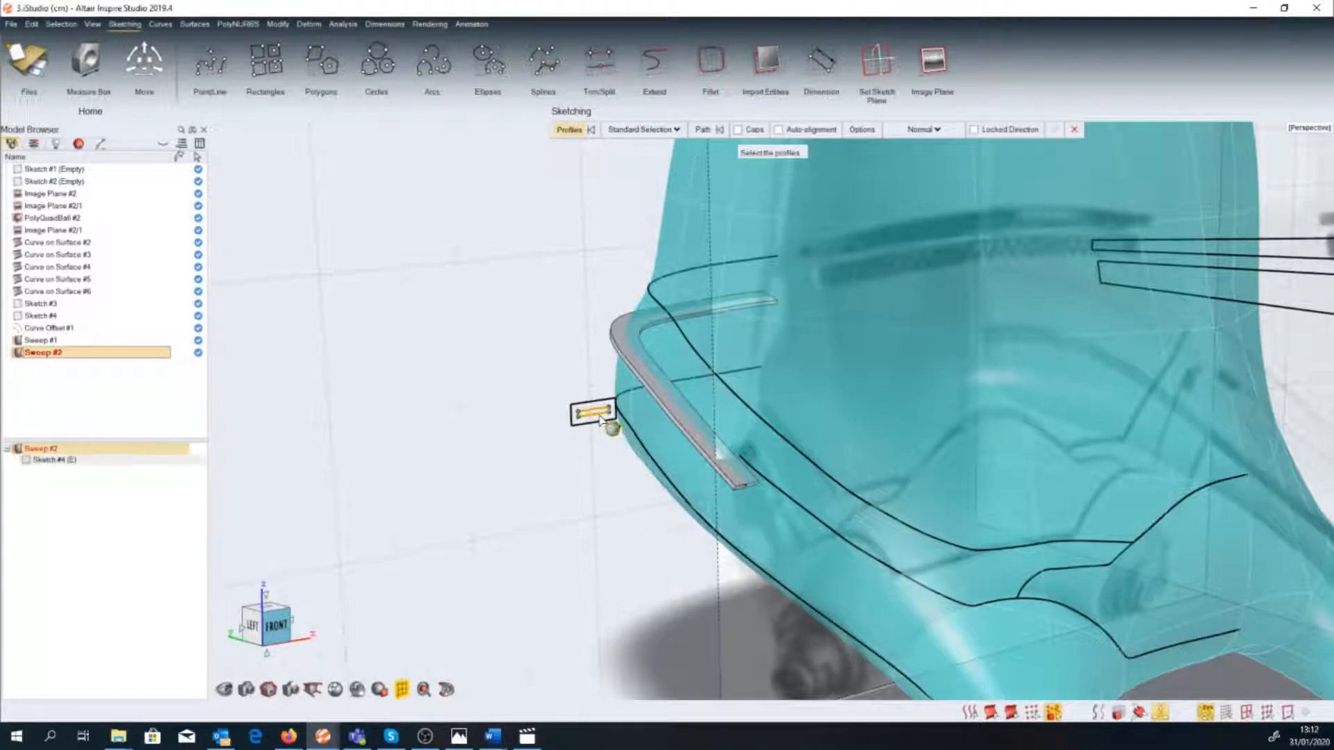
{"action": "left_click", "coordinate": [743, 406]}
{"action": "left_click", "coordinate": [690, 130]}
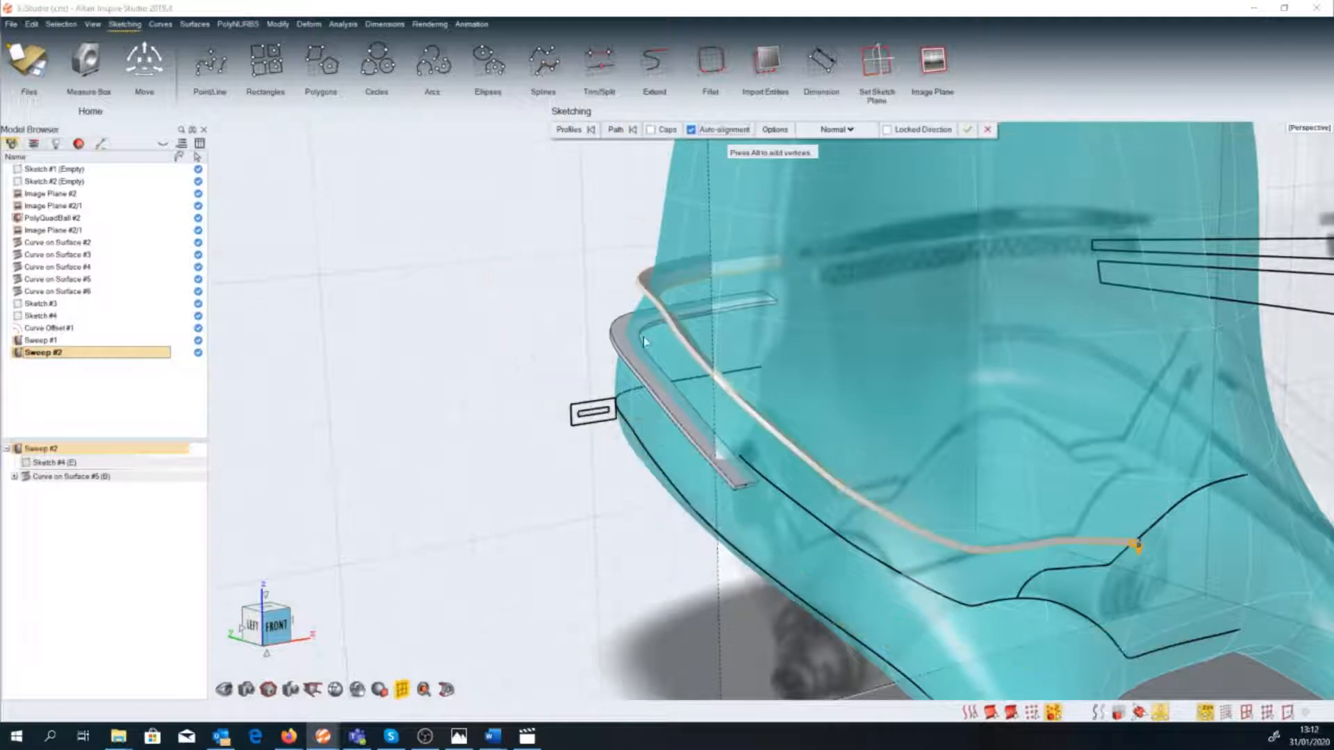
{"action": "right_click", "coordinate": [806, 460]}
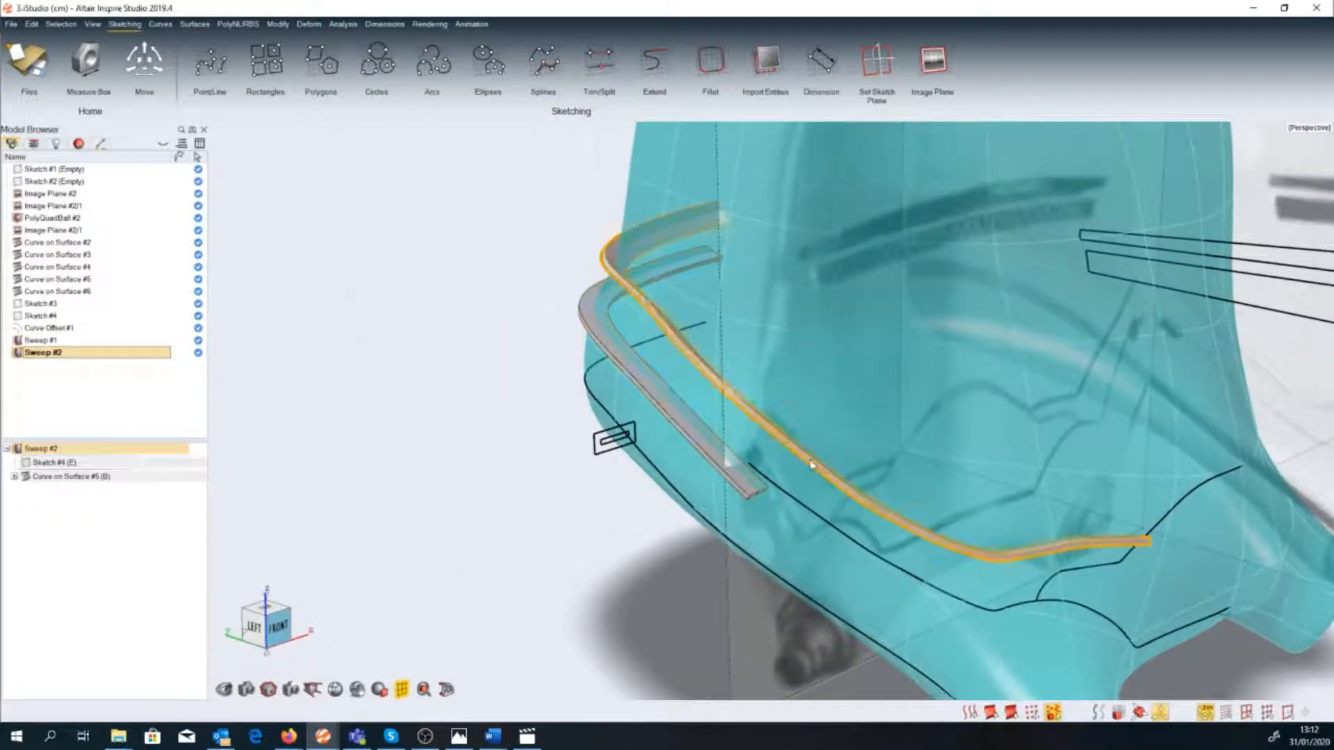
Set the upper sweep's tangent rotation to -33 degrees so the strip follows the helmet surface.
{"action": "right_click_drag", "start_coordinate": [1015, 522], "coordinate": [887, 467]}
{"action": "double_click", "coordinate": [966, 489]}
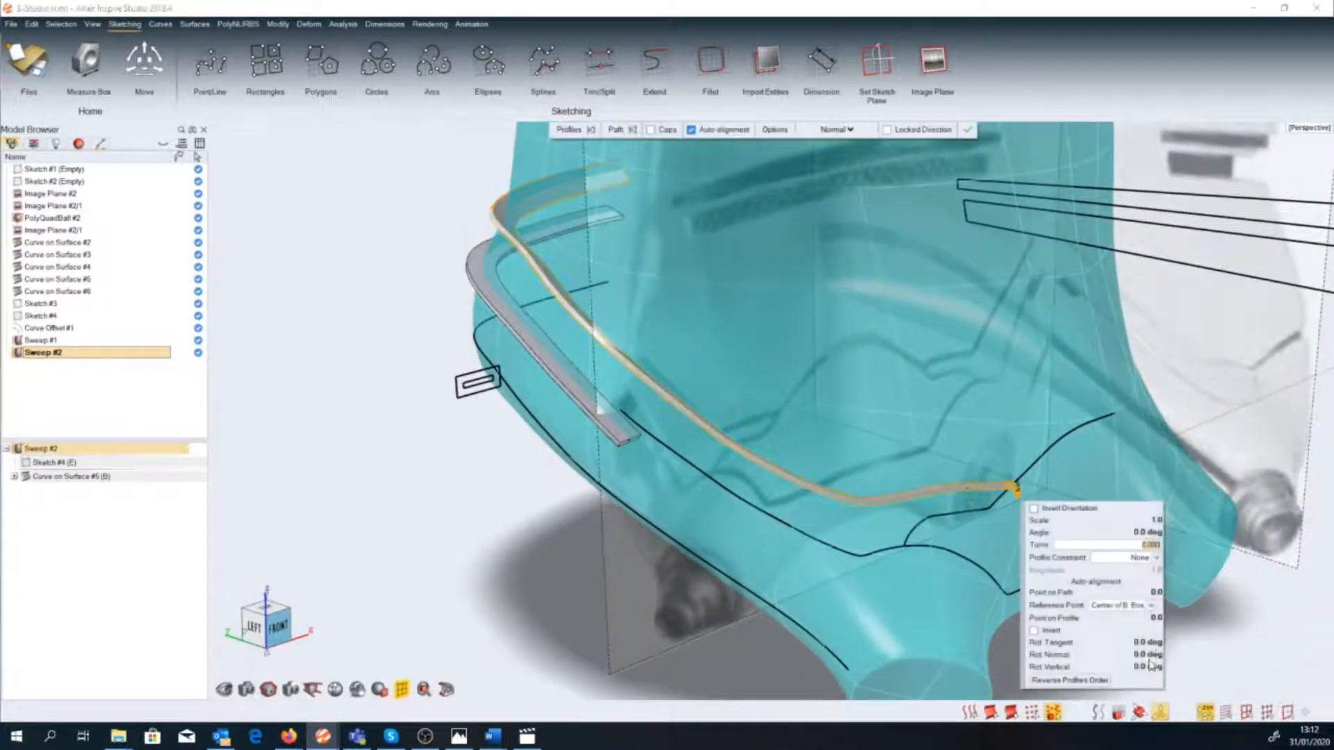
{"action": "left_click_drag", "start_coordinate": [1148, 643], "coordinate": [1124, 642]}
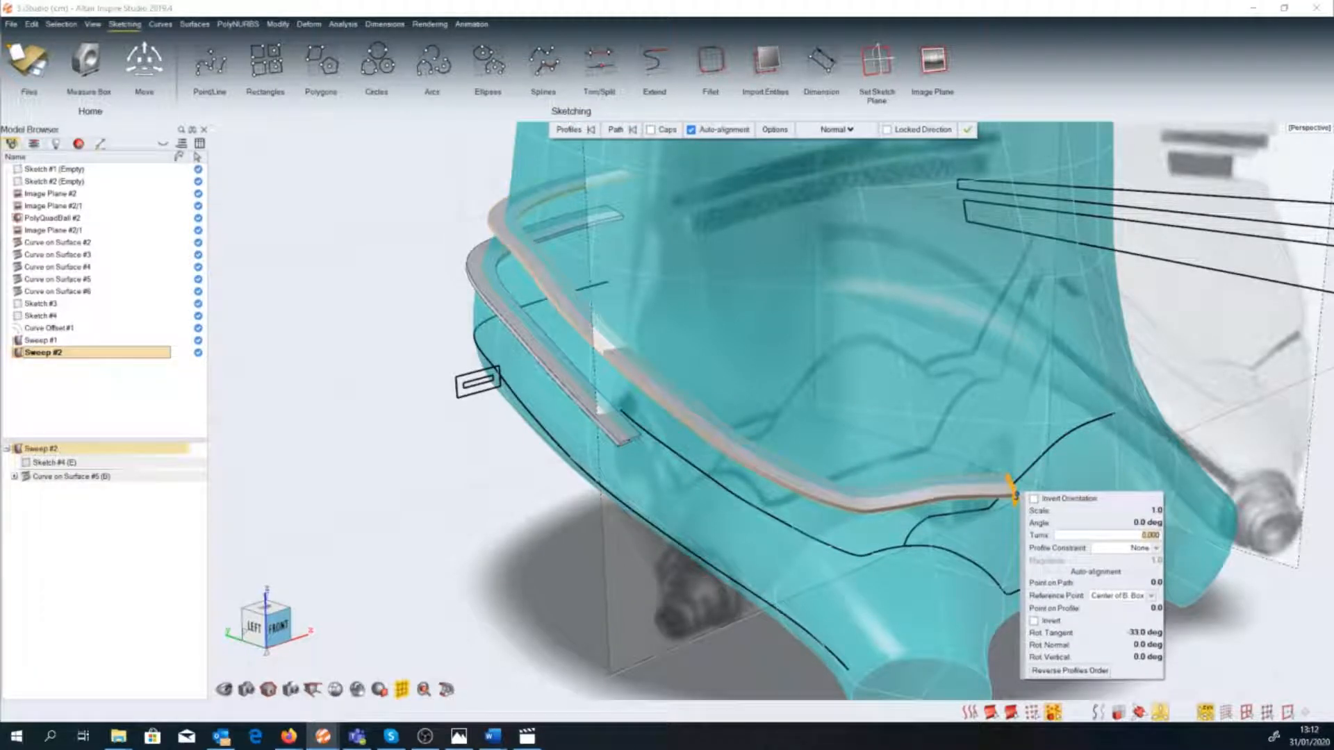
{"action": "left_click", "coordinate": [396, 563]}
{"action": "left_click", "coordinate": [396, 563]}
{"action": "mouse_move", "coordinate": [396, 562]}
{"action": "middle_mouse_down"}
{"action": "mouse_move", "coordinate": [326, 549]}
{"action": "mouse_move", "coordinate": [375, 556]}
{"action": "middle_mouse_up"}
{"action": "scroll", "coordinate": [626, 529], "scroll_direction": "down", "scroll_amount": 3}
{"action": "middle_click_drag", "start_coordinate": [625, 530], "coordinate": [611, 530]}
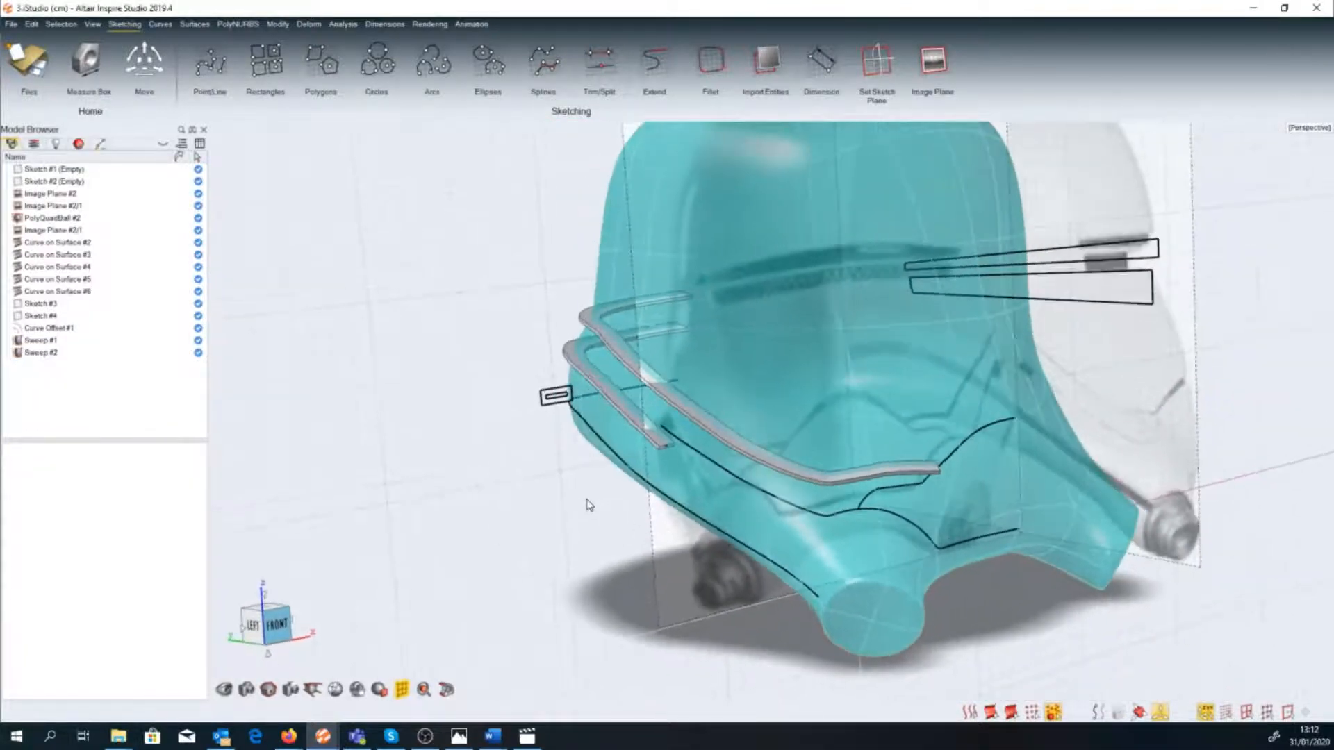
Sweep the inner rectangle along the lower curve running from the cheek around the front of the mouth, with auto-alignment enabled.
{"action": "key", "text": "space"}
{"action": "left_click", "coordinate": [412, 579]}
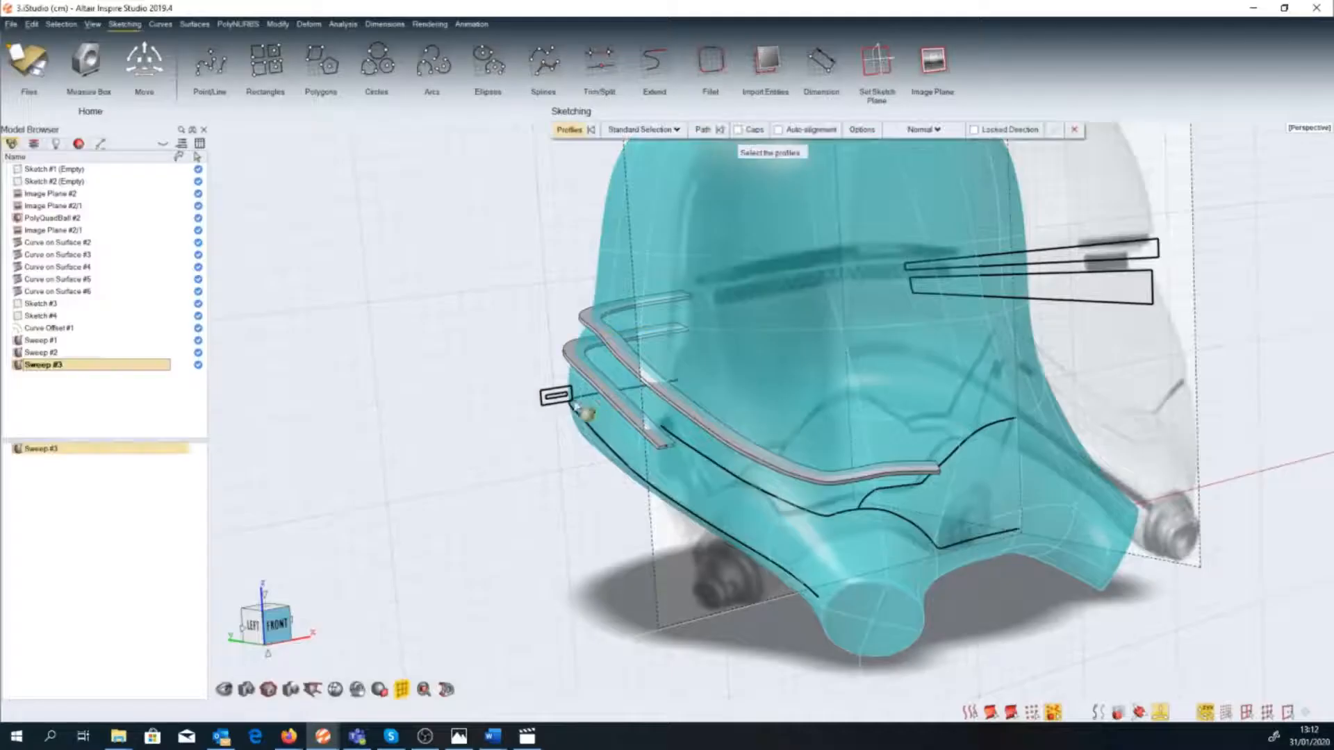
{"action": "left_click", "coordinate": [557, 396]}
{"action": "left_click", "coordinate": [564, 395]}
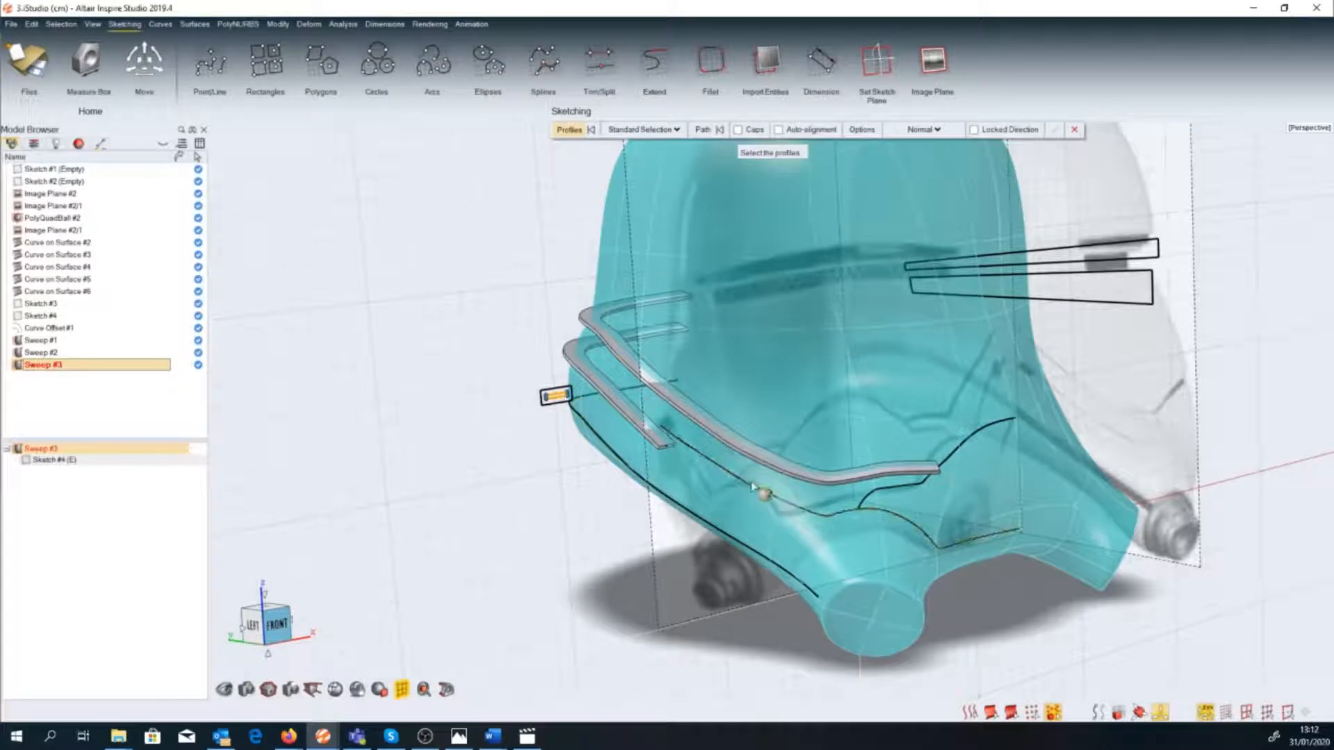
{"action": "left_click", "coordinate": [715, 459]}
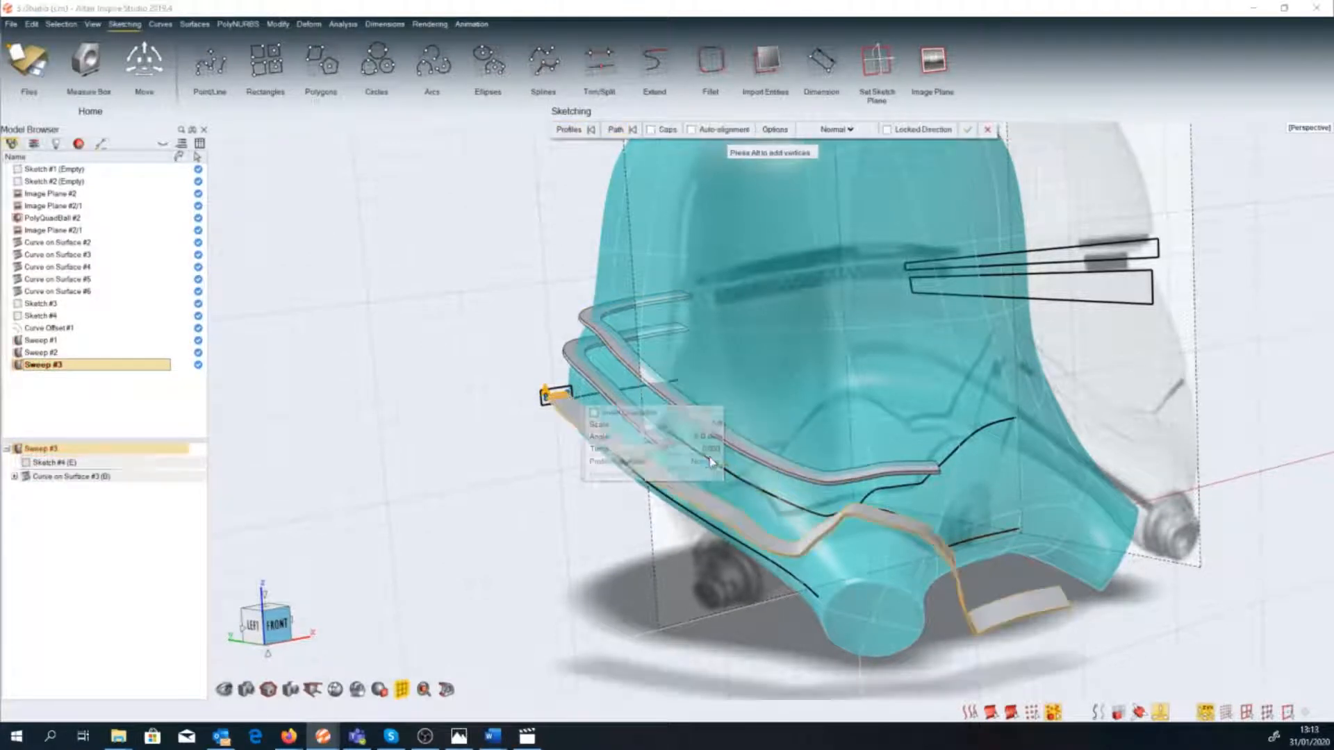
{"action": "left_click", "coordinate": [692, 131]}
{"action": "right_click", "coordinate": [681, 653]}
Rotate the profile of the cheek-to-mouth sweep about the path tangent to tilt the strip along the helmet surface.
{"action": "scroll", "coordinate": [737, 497], "scroll_direction": "up", "scroll_amount": 4}
{"action": "mouse_move", "coordinate": [750, 490]}
{"action": "middle_mouse_down"}
{"action": "mouse_move", "coordinate": [719, 509]}
{"action": "mouse_move", "coordinate": [690, 447]}
{"action": "middle_mouse_up"}
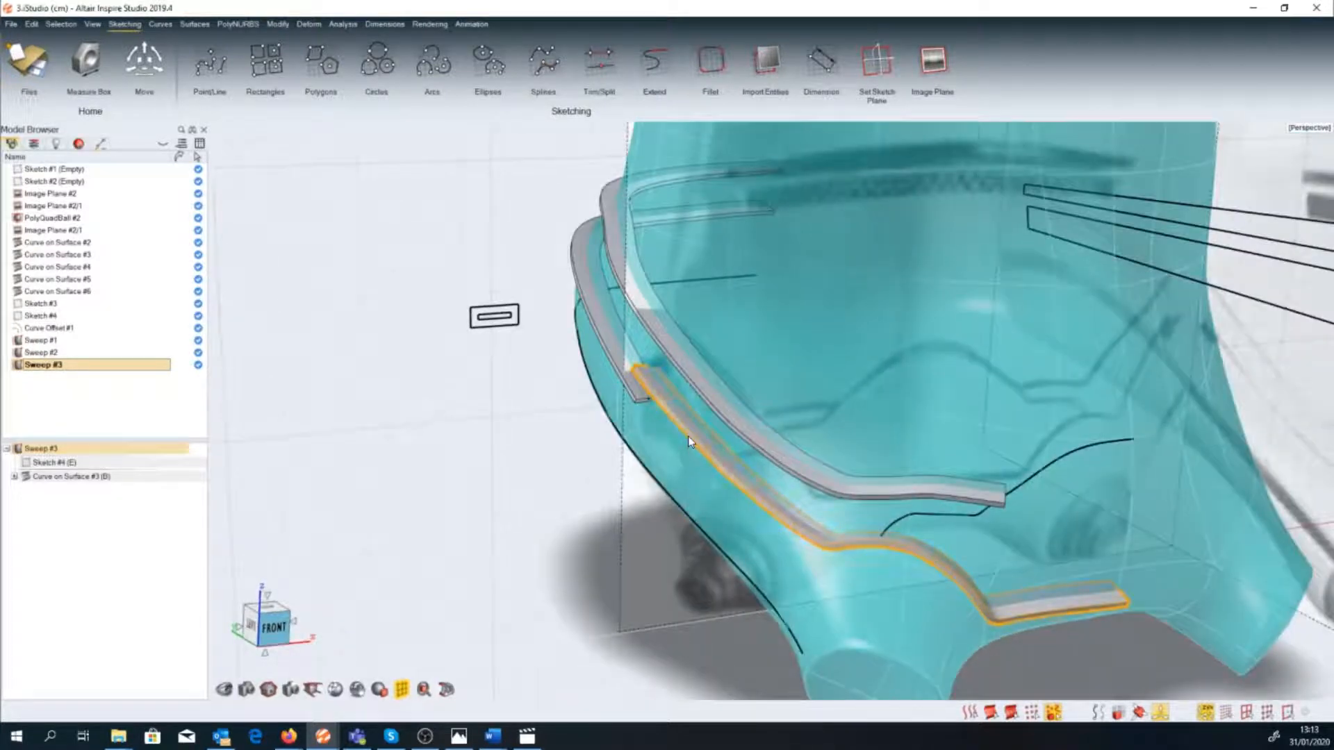
{"action": "double_click", "coordinate": [690, 442]}
{"action": "left_click_drag", "start_coordinate": [634, 368], "coordinate": [631, 371]}
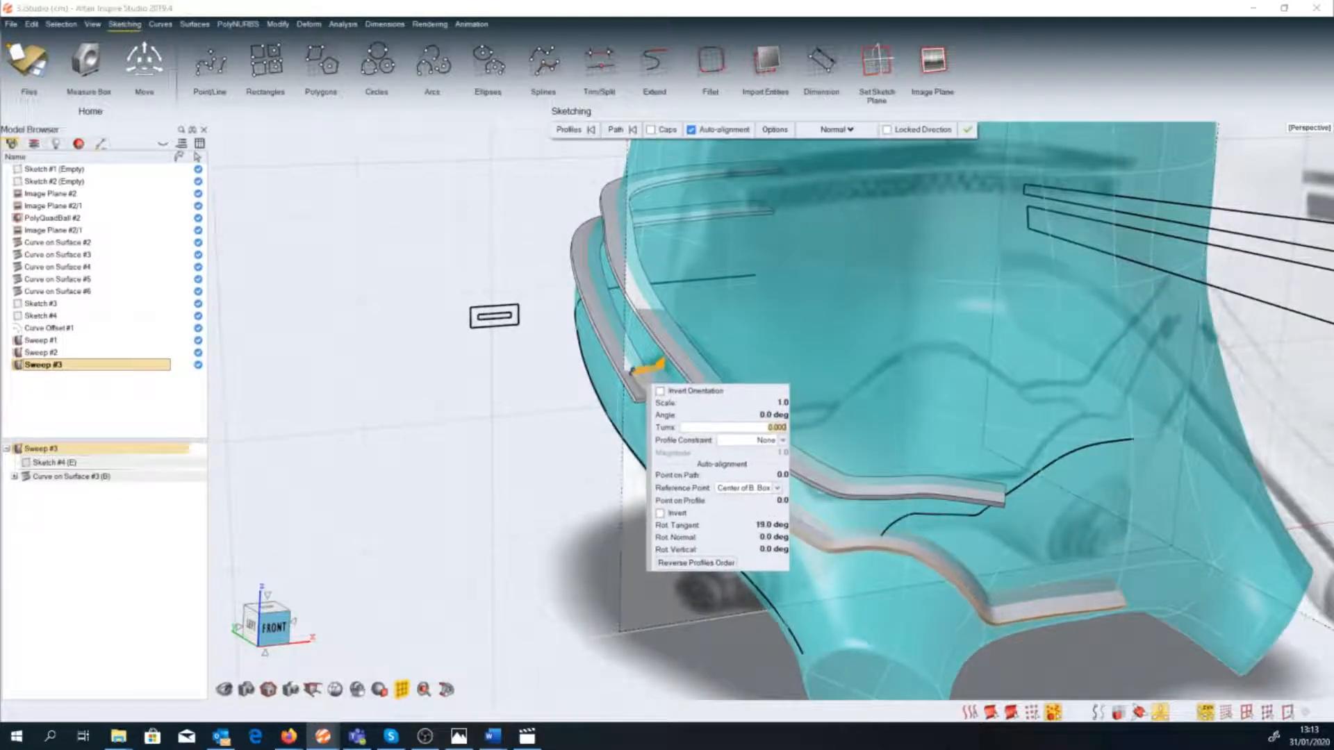
{"action": "left_click", "coordinate": [542, 511]}
{"action": "middle_click_drag", "start_coordinate": [565, 508], "coordinate": [511, 480]}
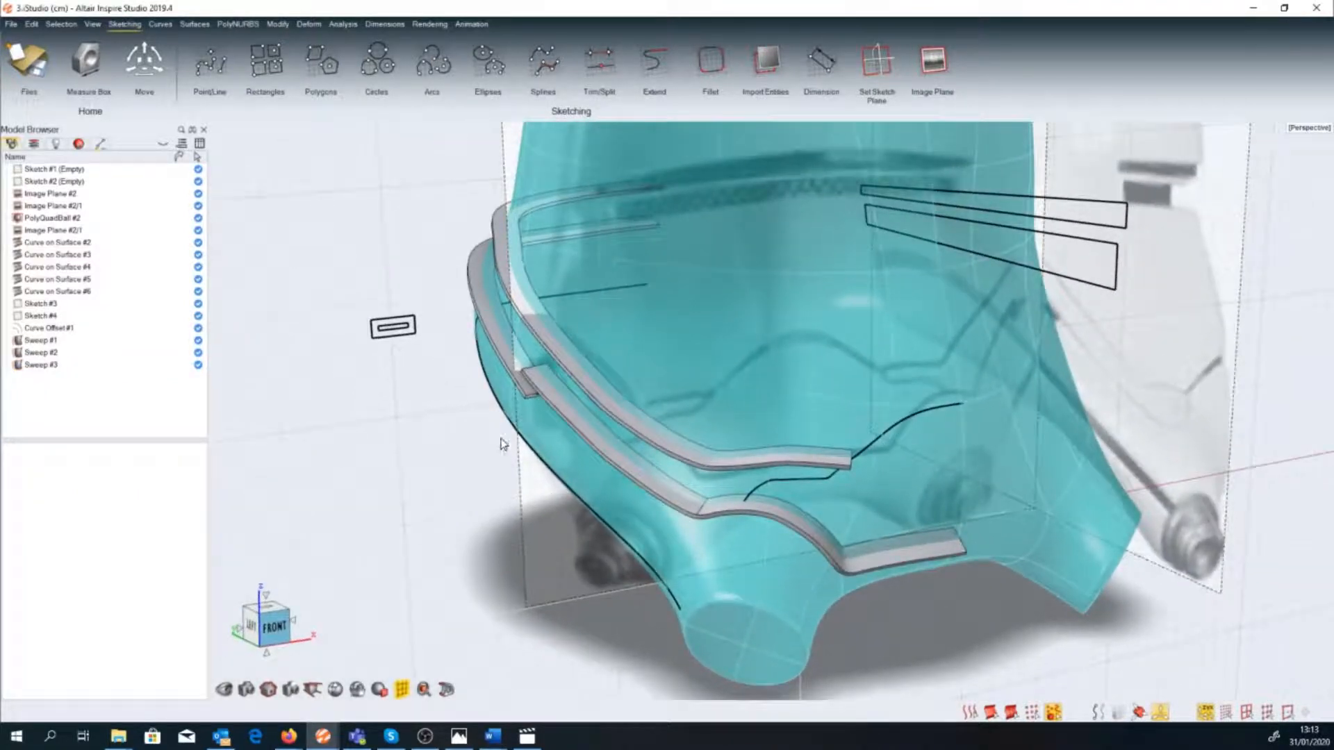
Sweep the inner and outer rectangles as end profiles along the stepped curve above the mouth, with auto-alignment enabled.
{"action": "key", "text": "space"}
{"action": "left_click", "coordinate": [328, 518]}
{"action": "left_click", "coordinate": [401, 324]}
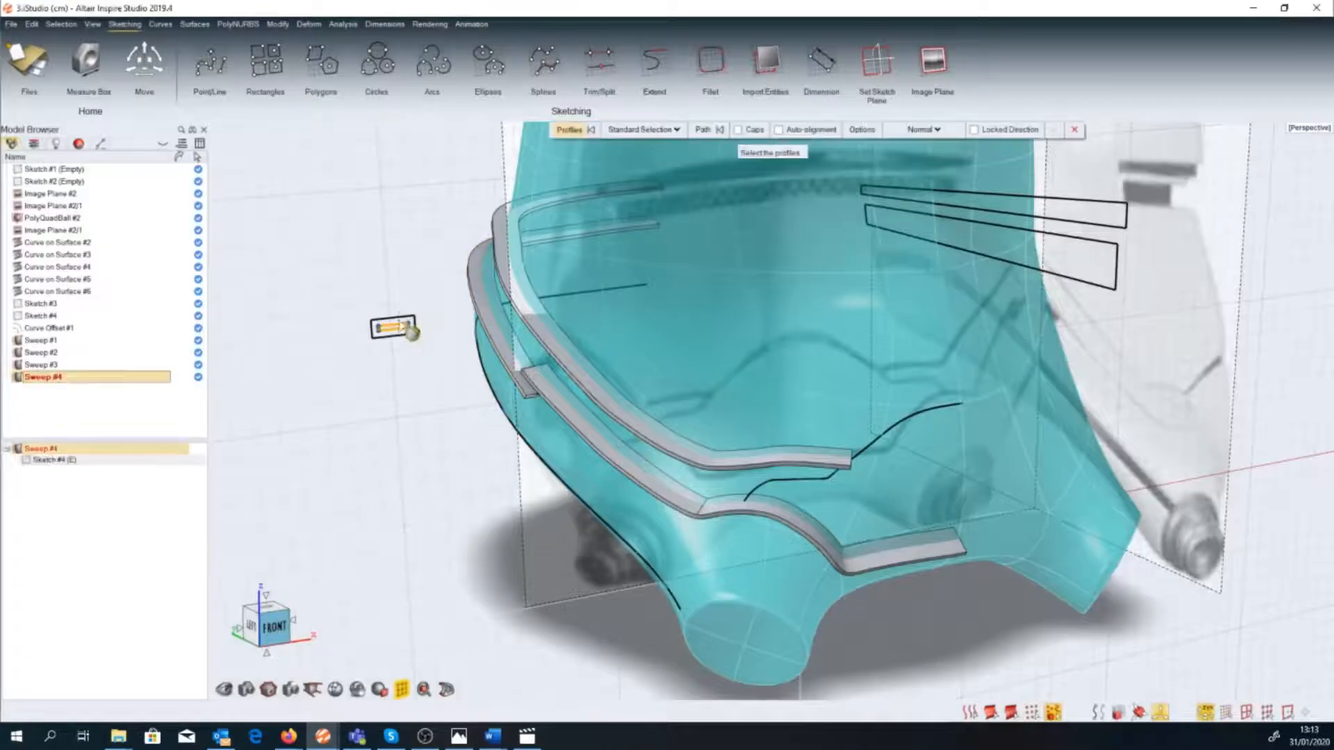
{"action": "left_click", "coordinate": [397, 317]}
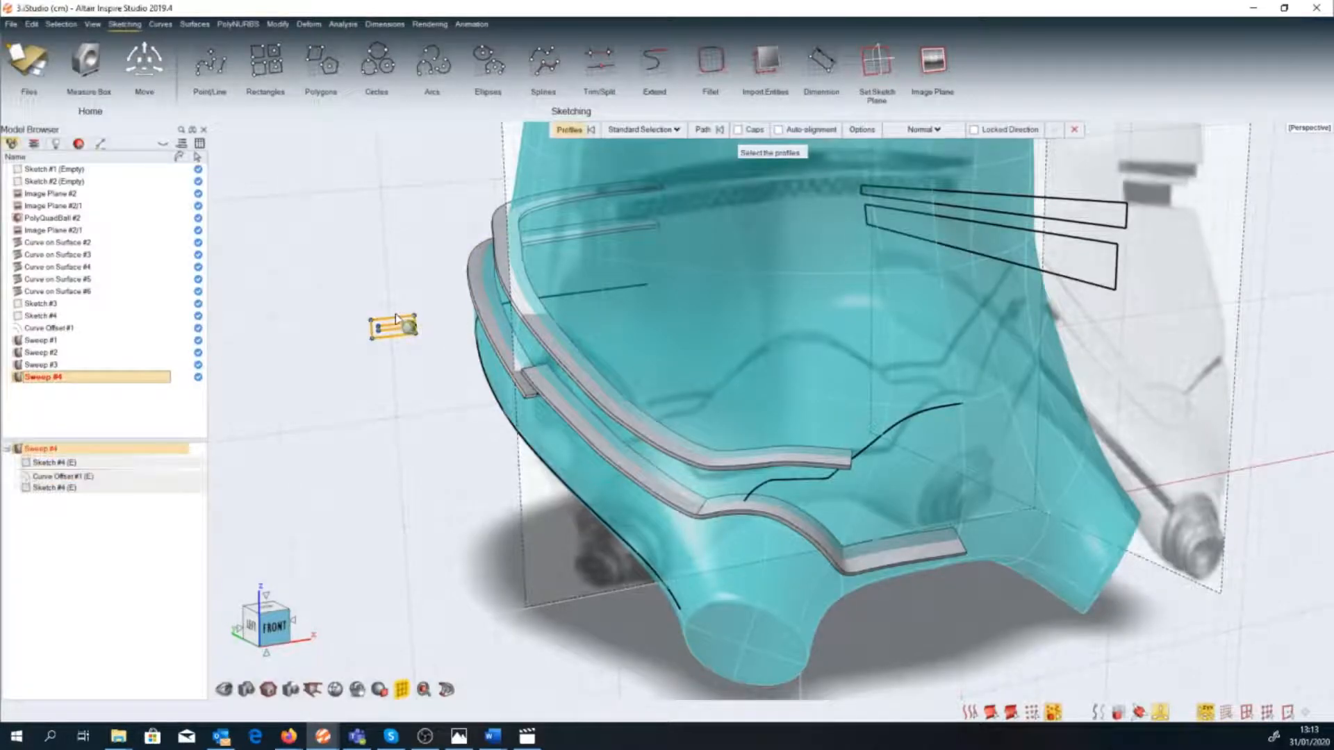
{"action": "right_click", "coordinate": [535, 212]}
{"action": "left_click", "coordinate": [798, 485]}
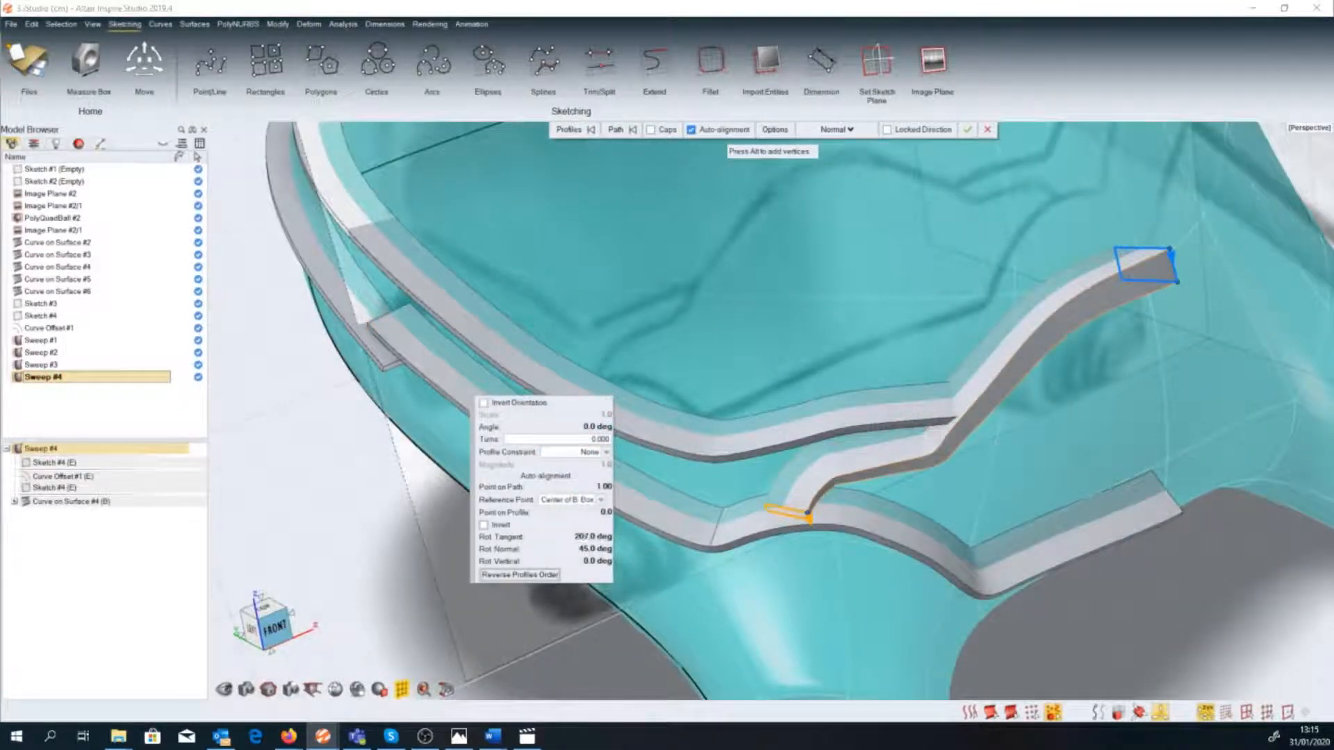
Rotate the stepped strip's lower-end profile to 213 degrees tangent, 34 degrees normal and 13 degrees vertical to follow the helmet surface.
{"action": "left_click_drag", "start_coordinate": [584, 537], "coordinate": [593, 537]}
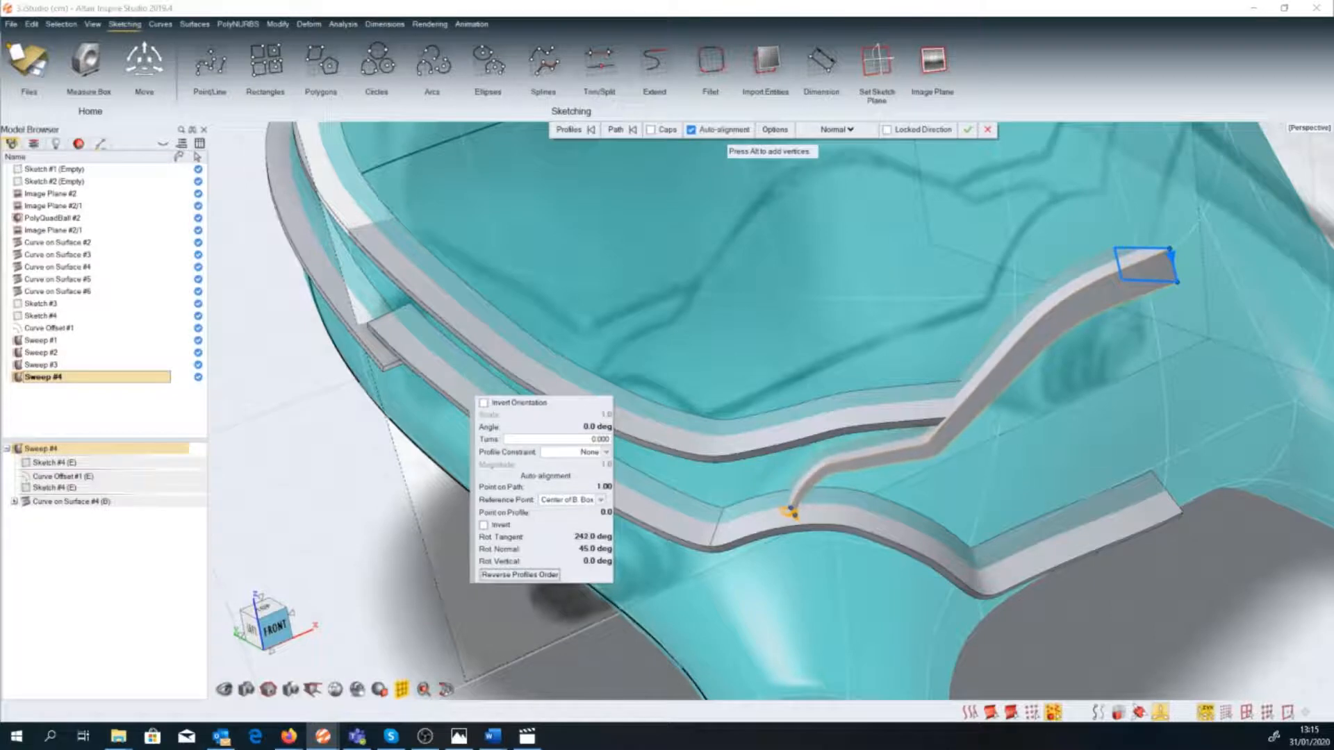
{"action": "right_click_drag", "start_coordinate": [839, 455], "coordinate": [814, 455]}
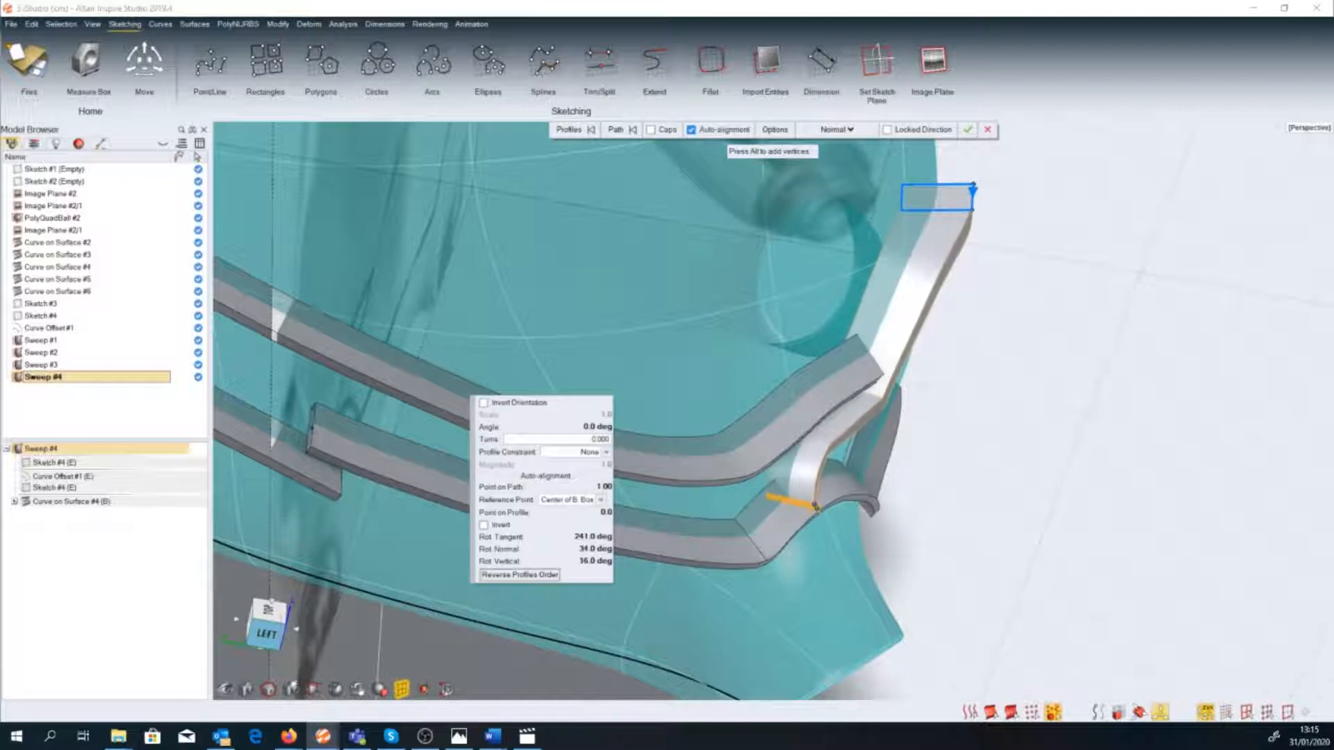
{"action": "right_click_drag", "start_coordinate": [876, 557], "coordinate": [800, 516]}
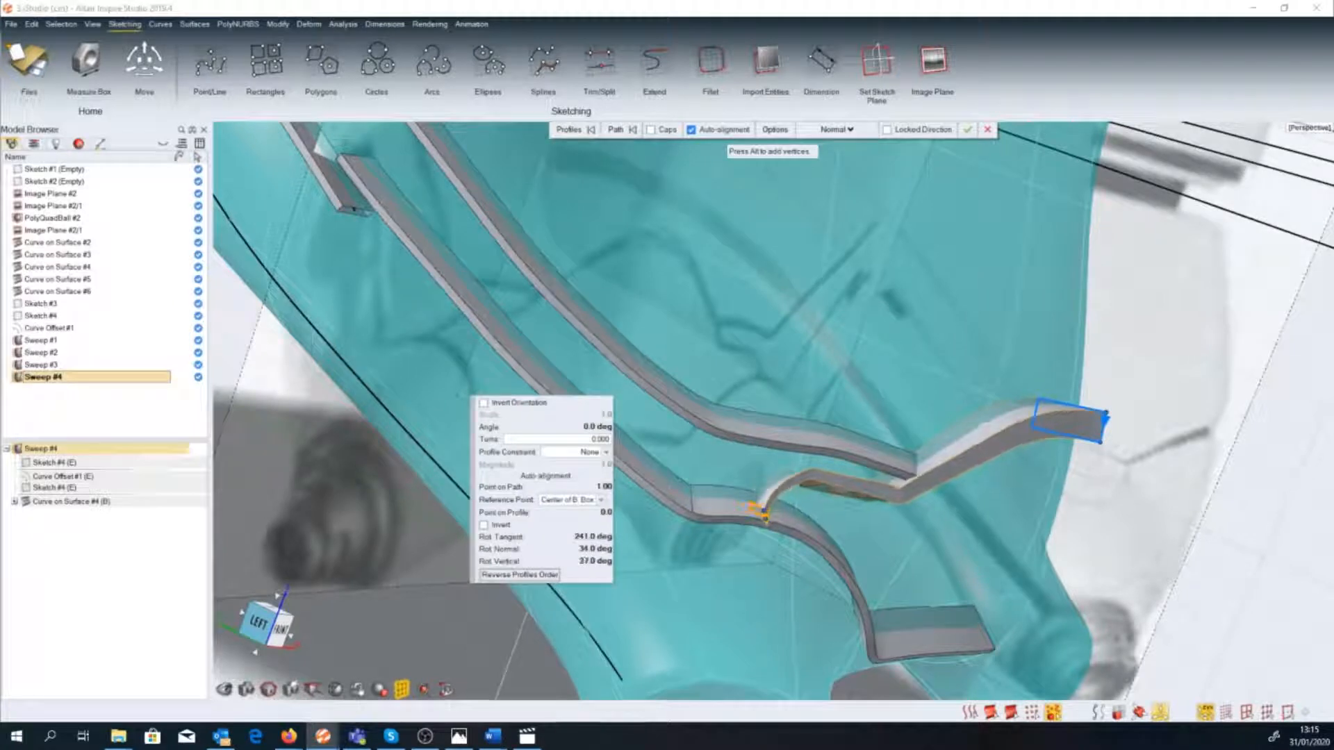
{"action": "left_click_drag", "start_coordinate": [592, 562], "coordinate": [570, 537]}
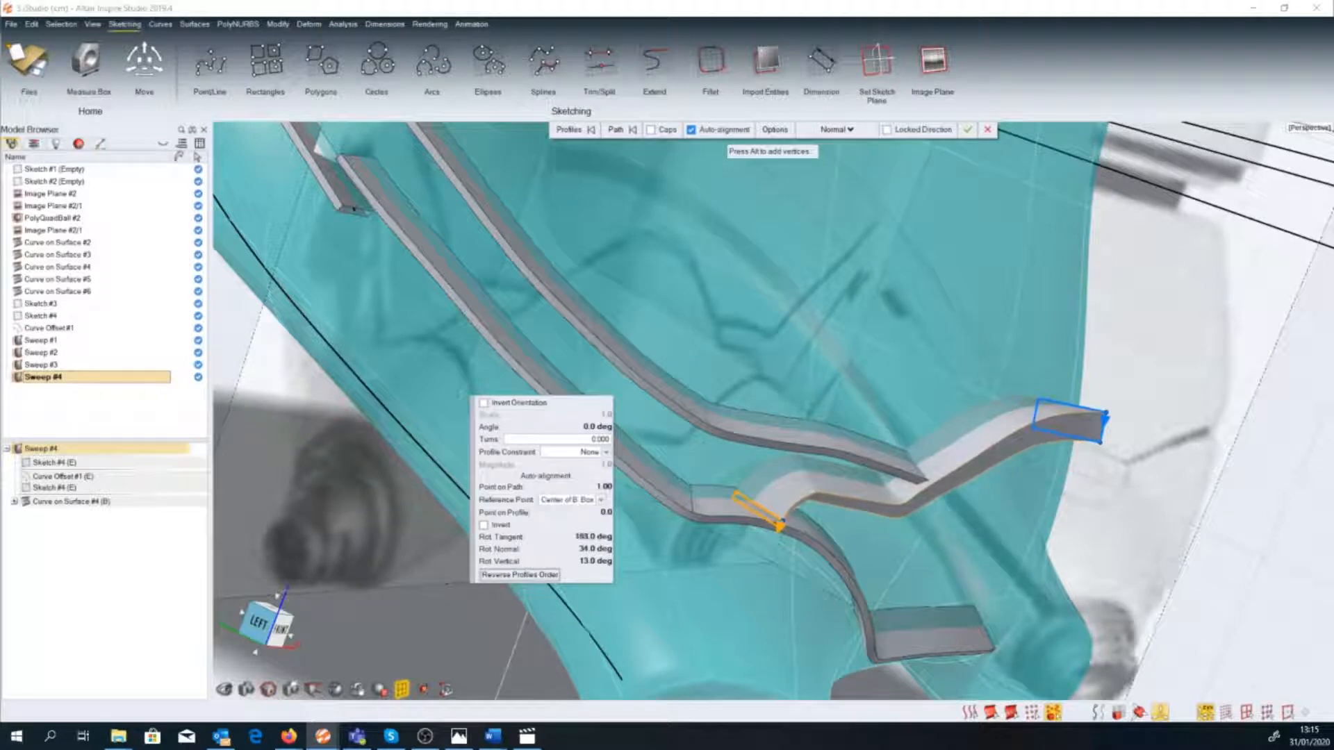
{"action": "right_click_drag", "start_coordinate": [905, 565], "coordinate": [586, 547]}
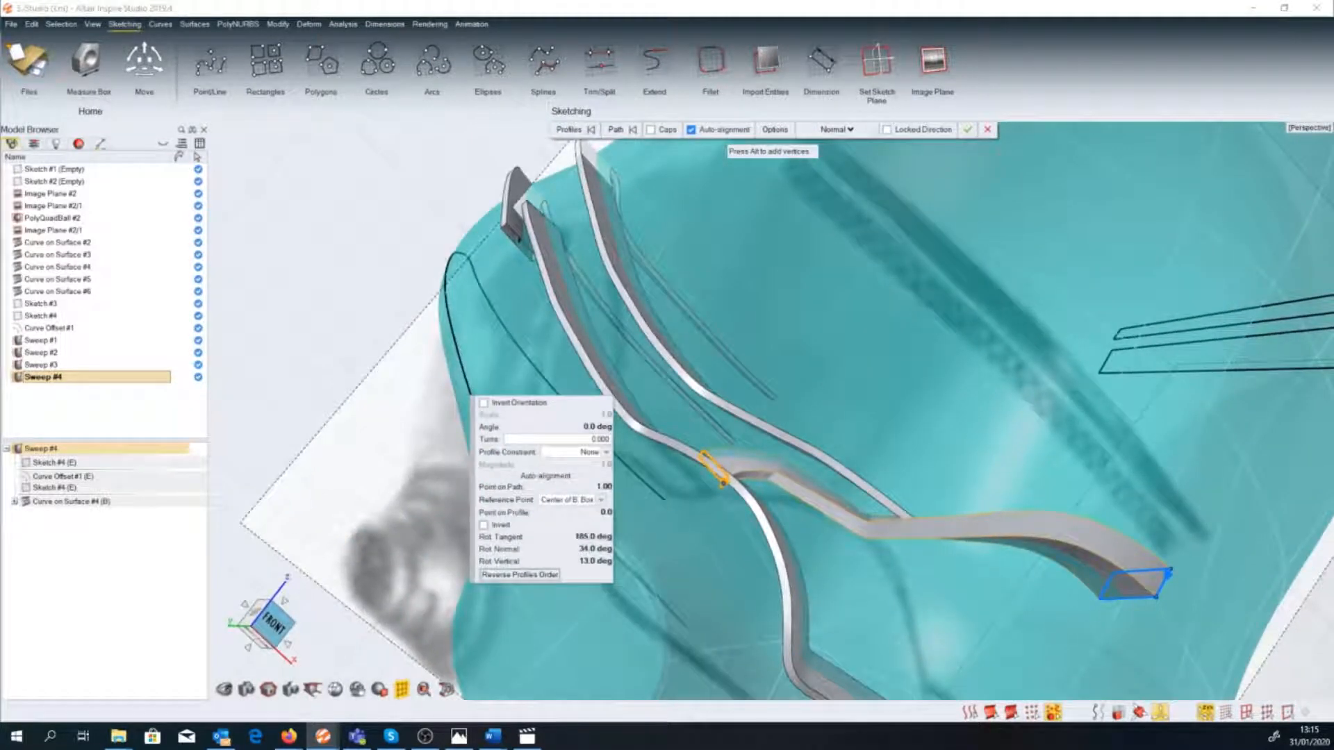
{"action": "left_click_drag", "start_coordinate": [592, 536], "coordinate": [591, 537]}
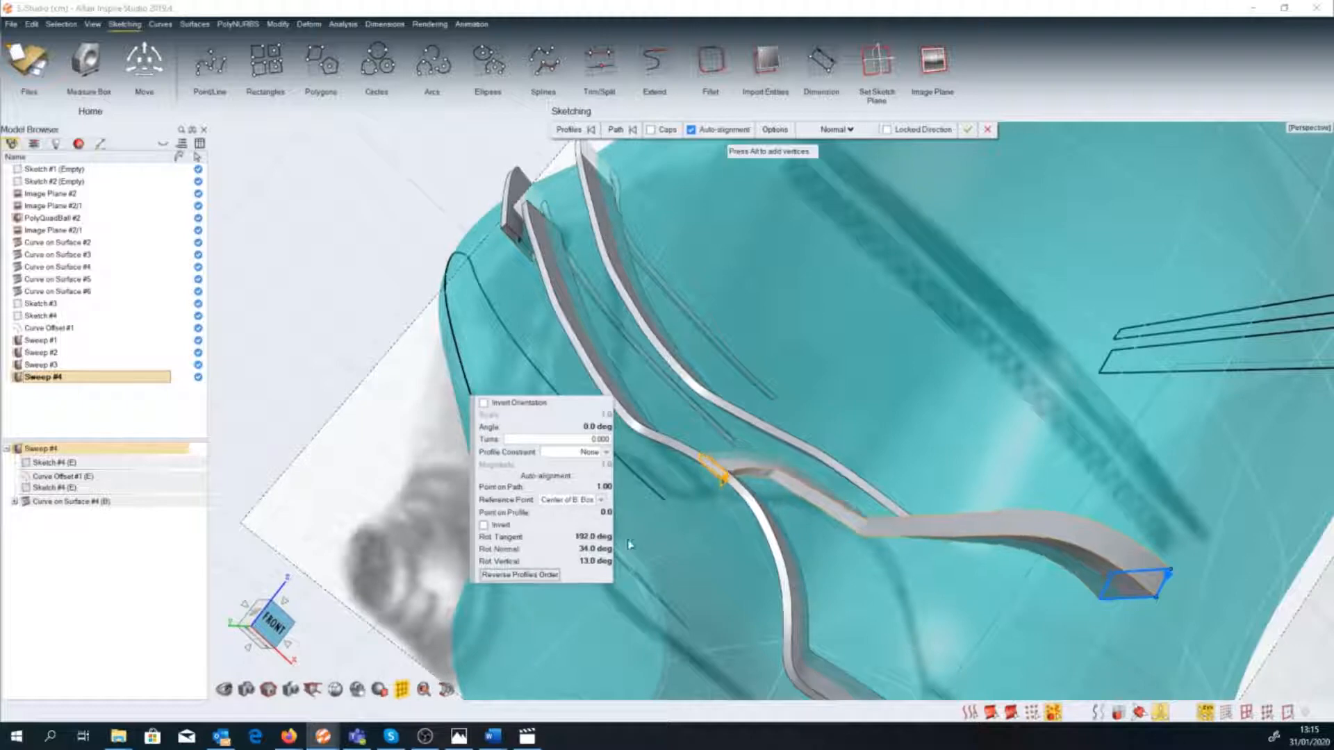
{"action": "middle_click_drag", "start_coordinate": [629, 544], "coordinate": [745, 528]}
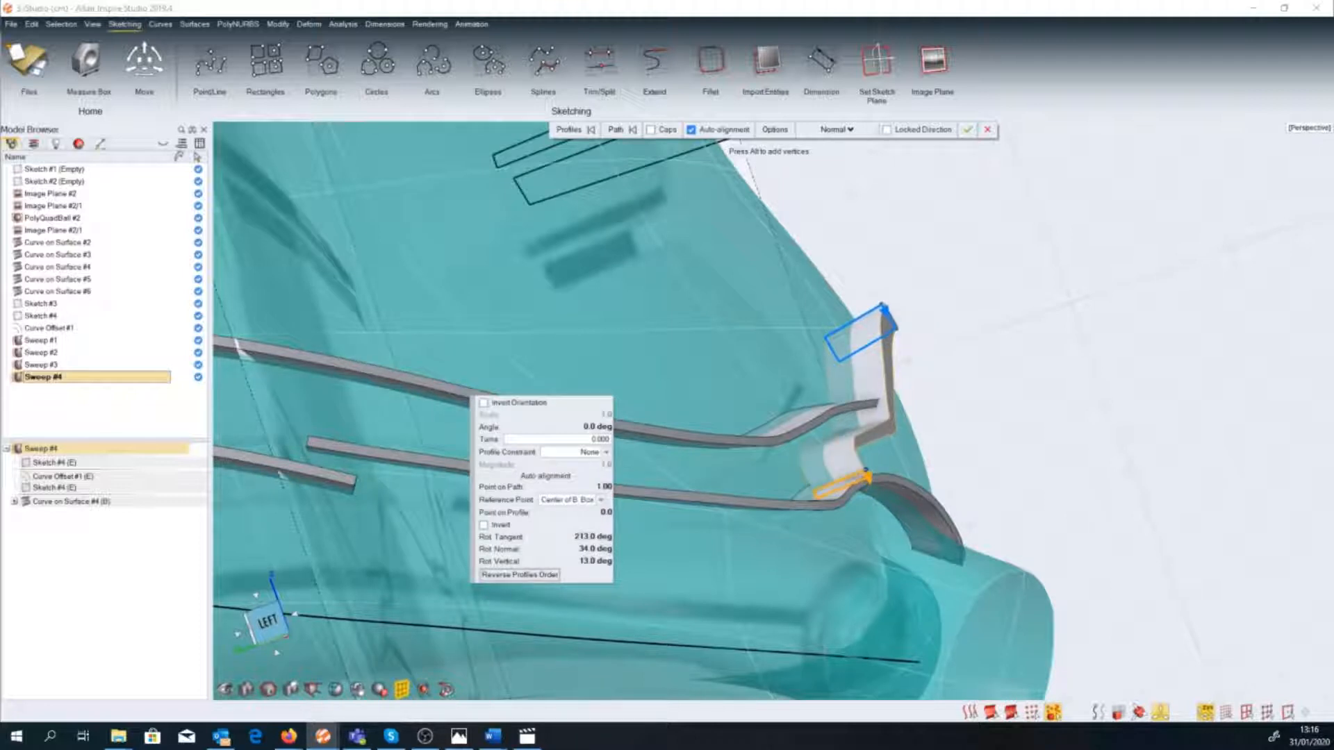
{"action": "middle_click_drag", "start_coordinate": [832, 526], "coordinate": [838, 519]}
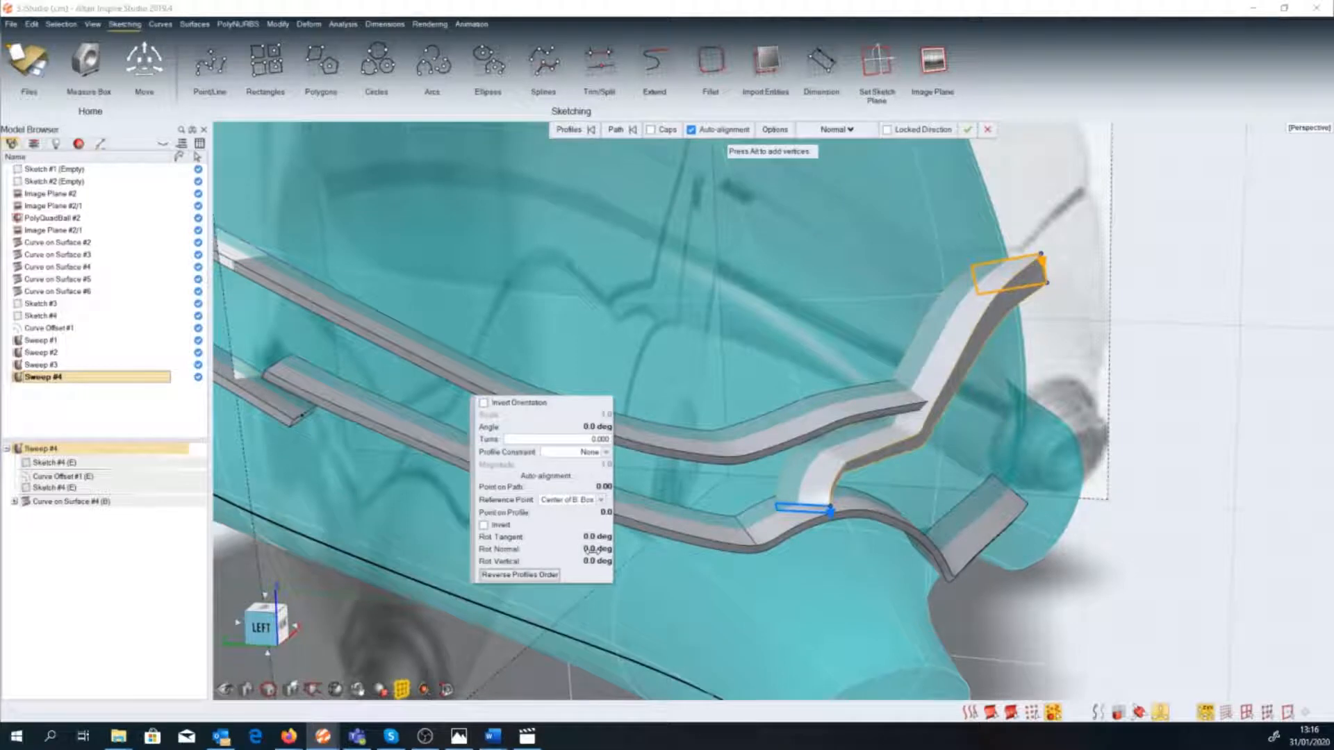
Rotate the profile at the stepped strip's front centre end about the path tangent, and cap the sweep's ends.
{"action": "left_click_drag", "start_coordinate": [596, 537], "coordinate": [610, 537]}
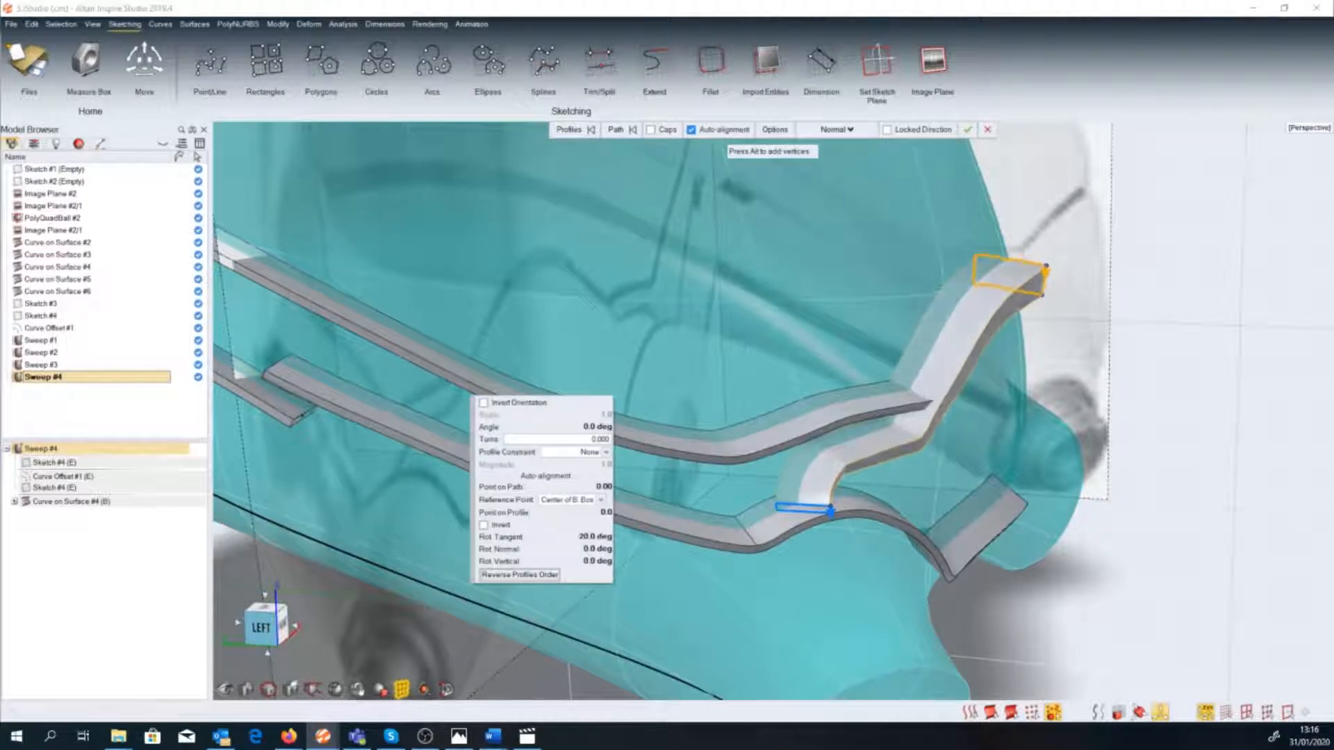
{"action": "mouse_move", "coordinate": [809, 456]}
{"action": "middle_mouse_down"}
{"action": "mouse_move", "coordinate": [750, 539]}
{"action": "mouse_move", "coordinate": [709, 556]}
{"action": "mouse_move", "coordinate": [695, 528]}
{"action": "mouse_move", "coordinate": [796, 466]}
{"action": "middle_mouse_up"}
{"action": "middle_click_drag", "start_coordinate": [217, 394], "coordinate": [90, 403]}
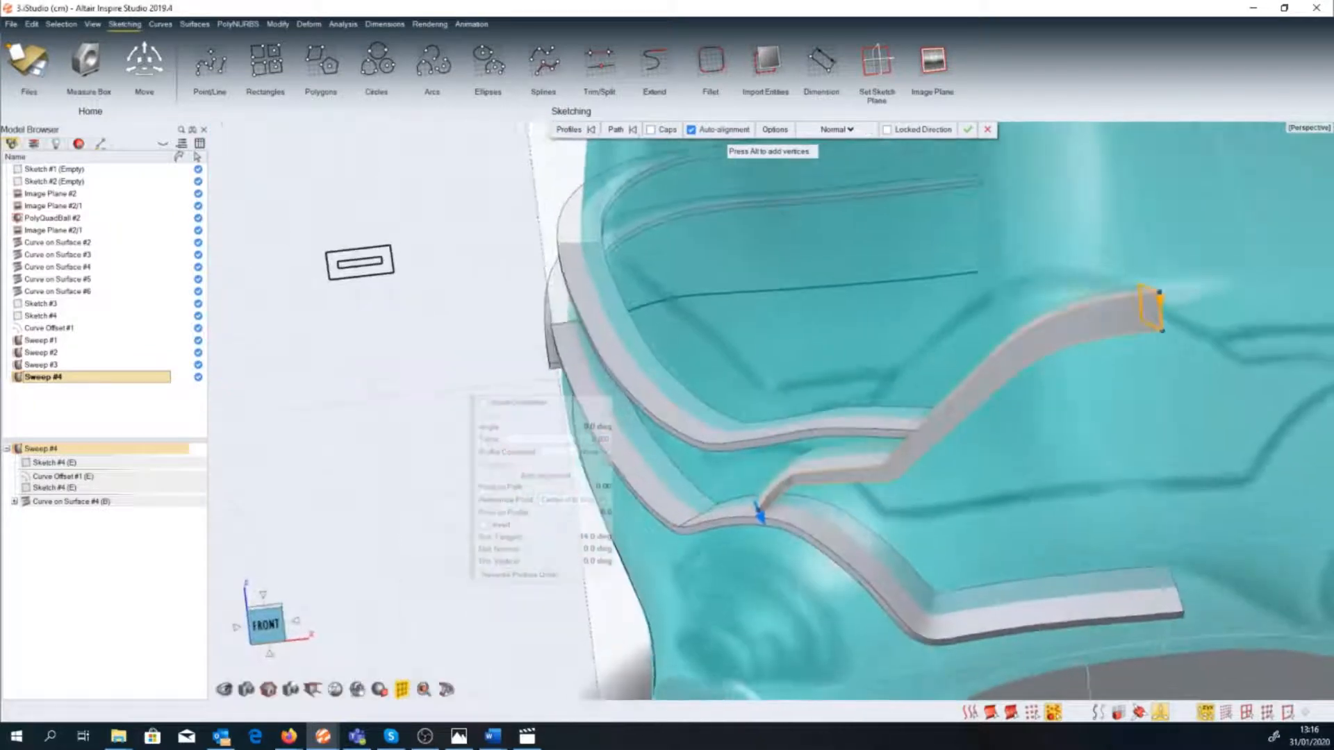
{"action": "left_click", "coordinate": [651, 130]}
{"action": "left_click", "coordinate": [522, 575]}
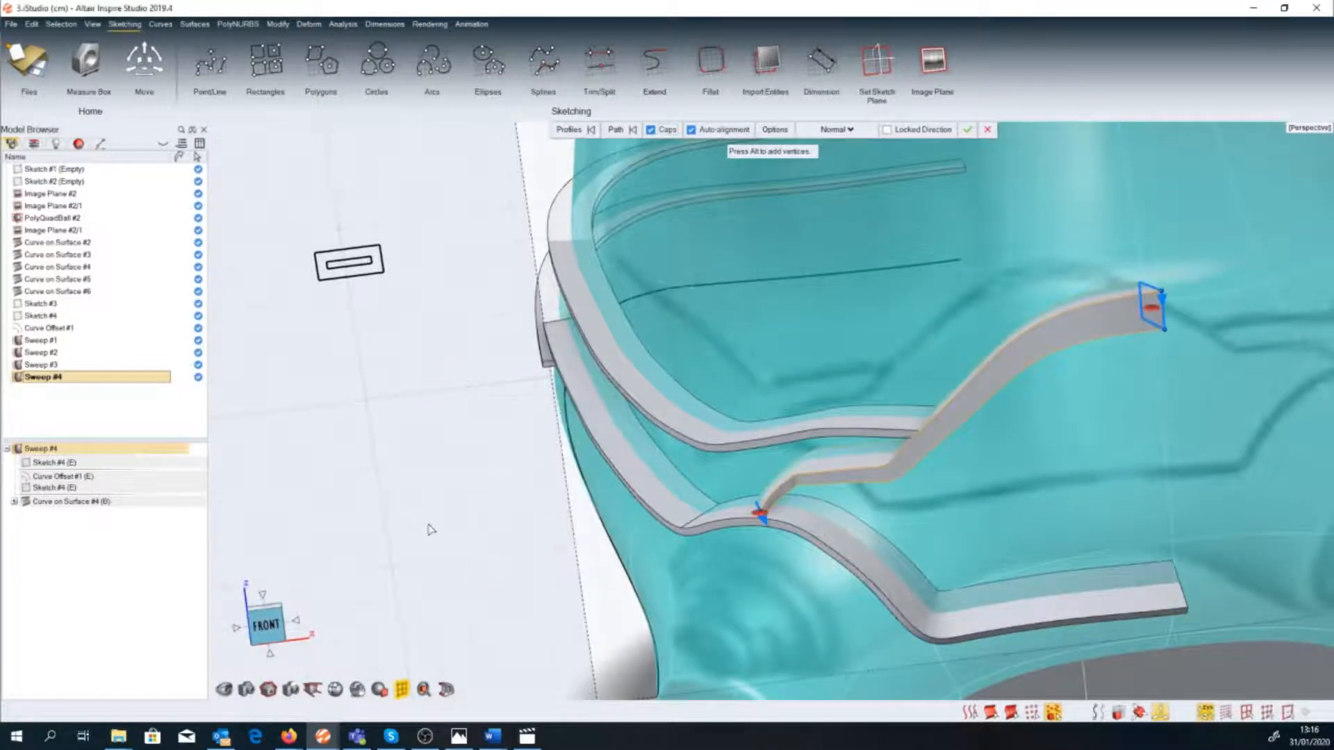
Set the offset between the two small profile rectangles to 0.2 cm.
{"action": "double_click", "coordinate": [382, 260]}
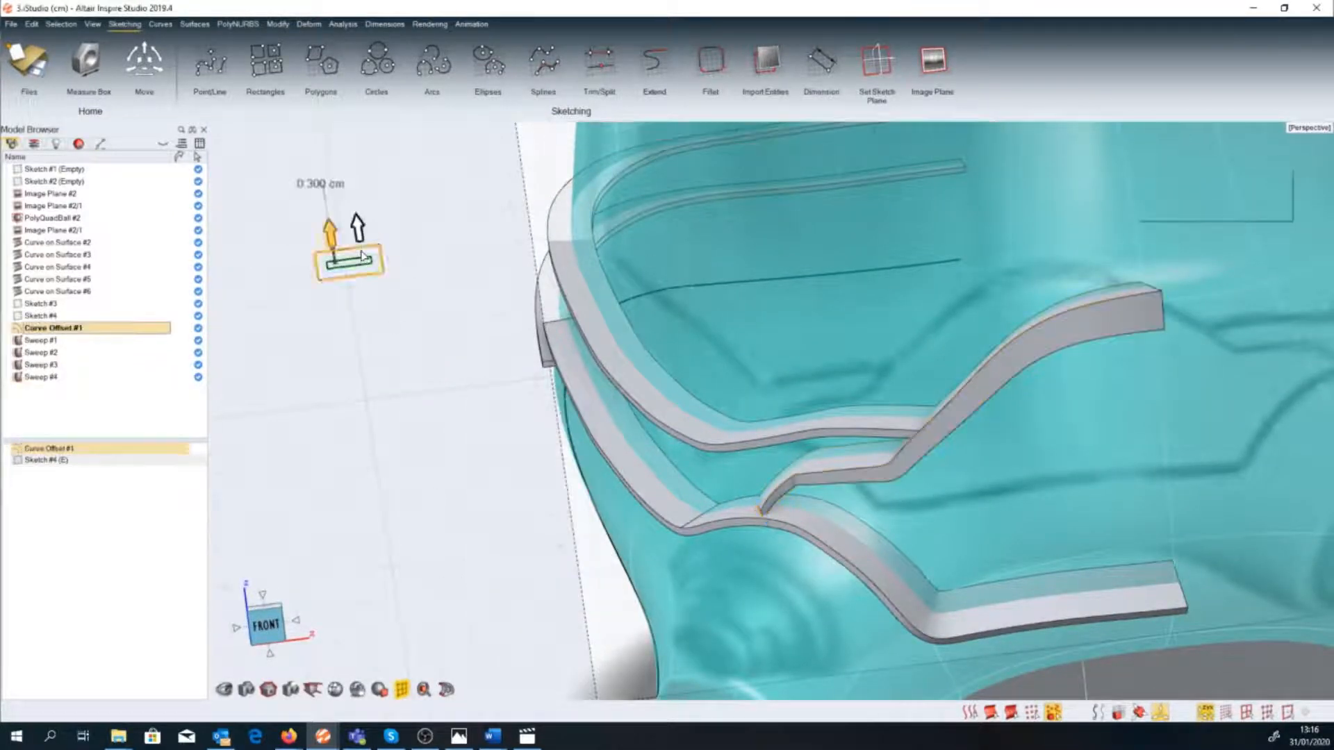
{"action": "left_click", "coordinate": [327, 231]}
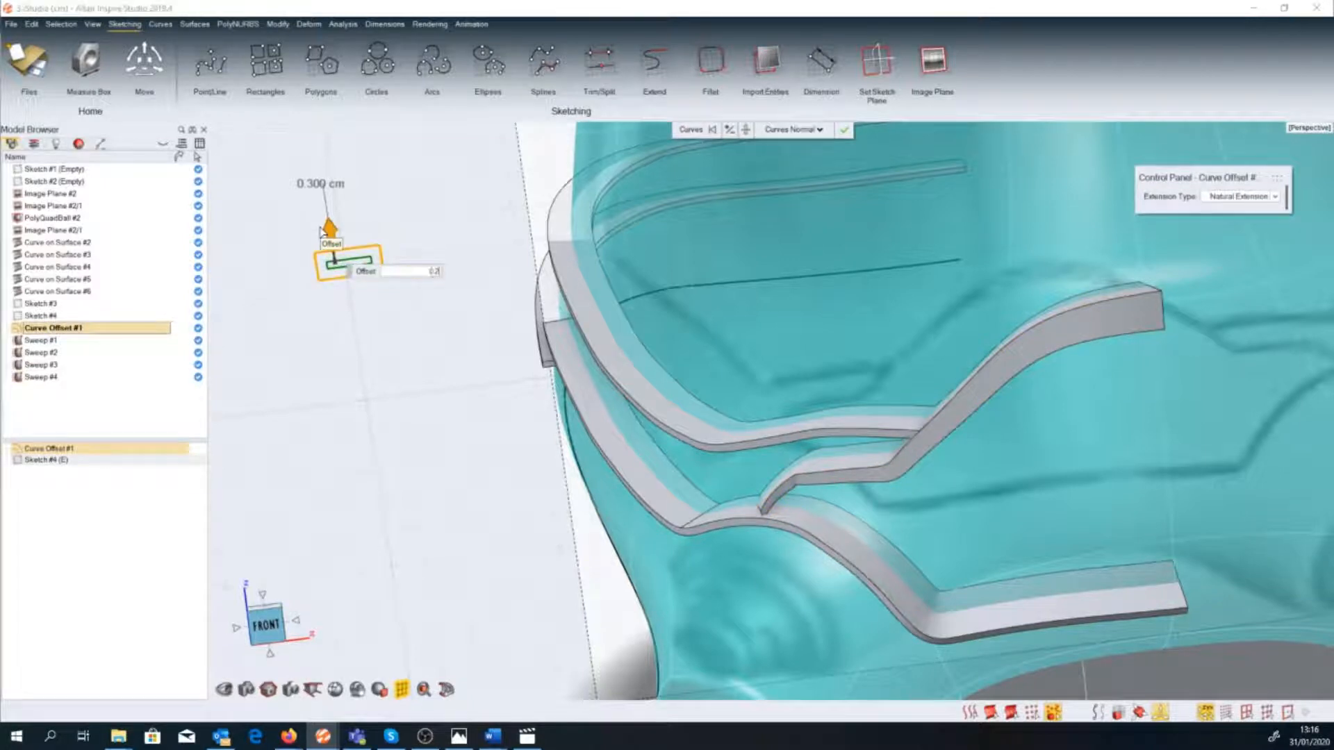
{"action": "key", "text": "Return"}
{"action": "scroll", "coordinate": [321, 234], "scroll_direction": "down", "scroll_amount": 2}
{"action": "middle_click_drag", "start_coordinate": [322, 234], "coordinate": [528, 291]}
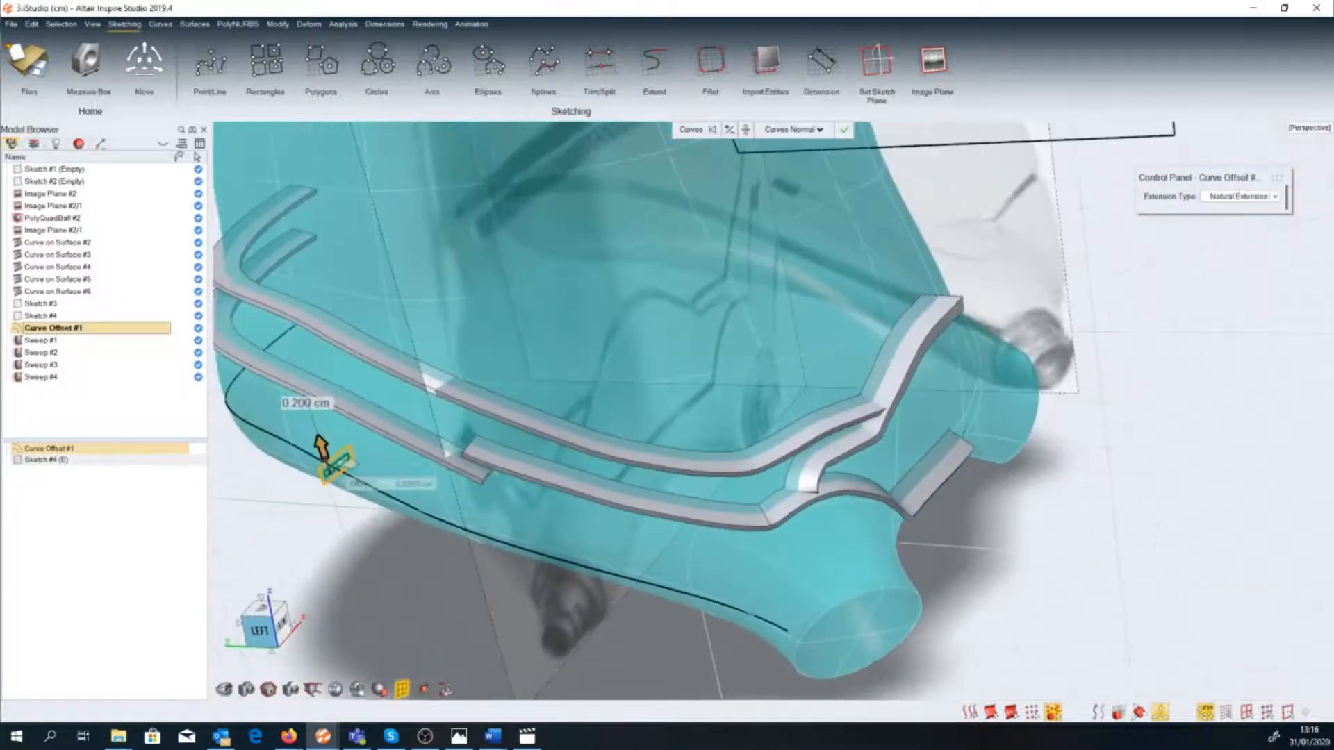
{"action": "scroll", "coordinate": [805, 464], "scroll_direction": "down", "scroll_amount": 3}
{"action": "middle_click_drag", "start_coordinate": [806, 464], "coordinate": [743, 568]}
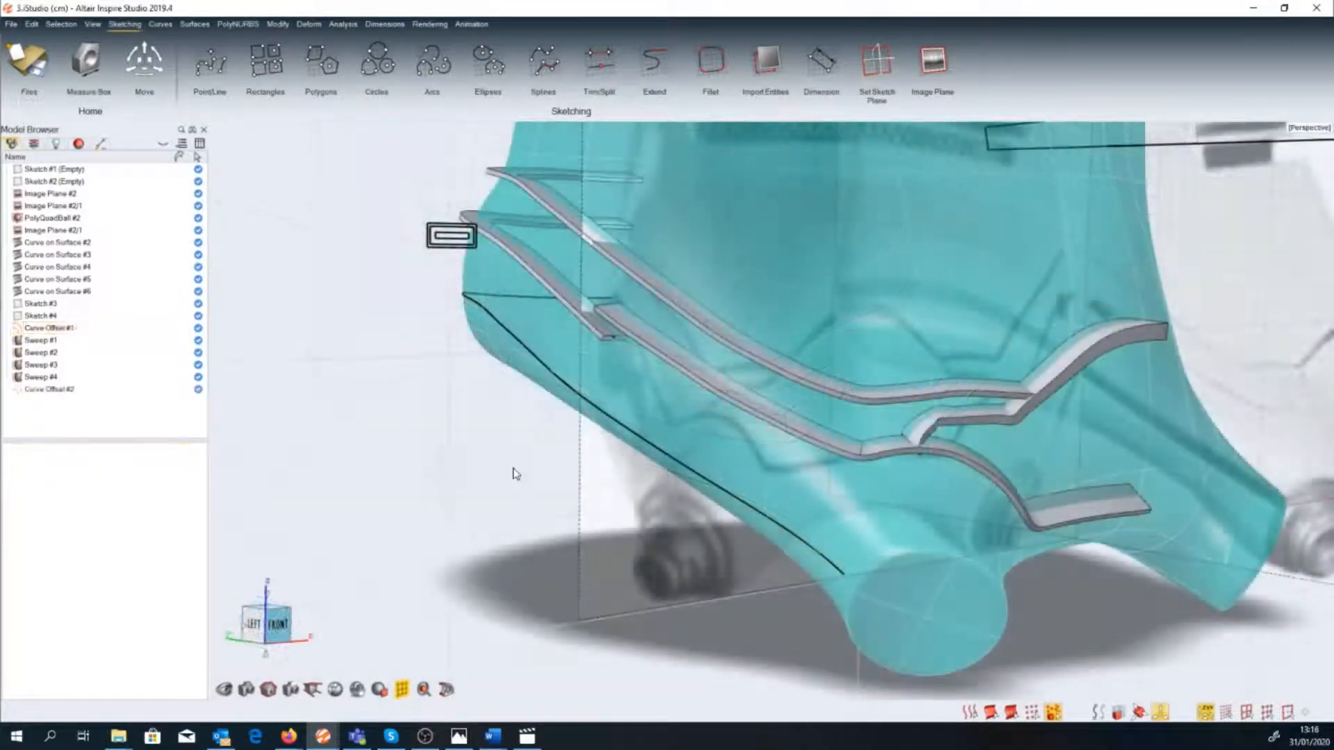
Extend the front end of the lowest helmet curve in a straight line onto the round tube opening.
{"action": "right_click", "coordinate": [512, 467]}
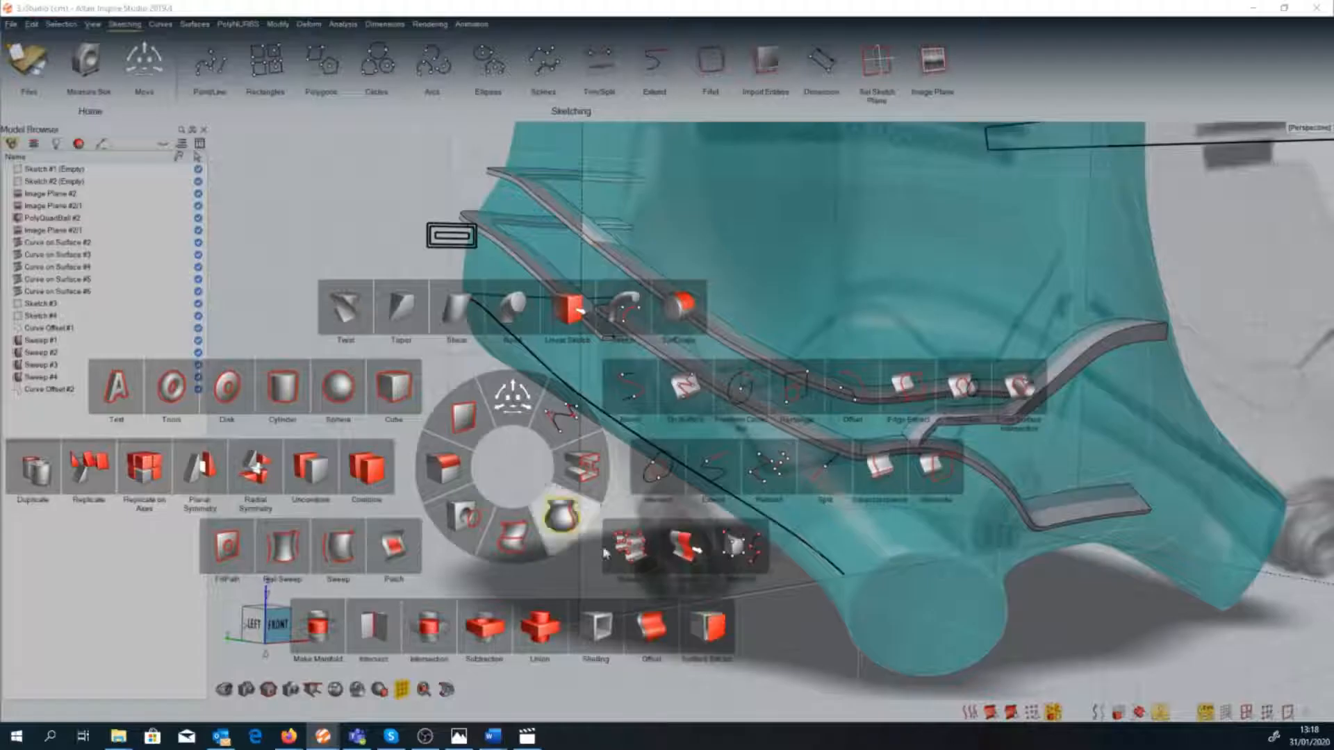
{"action": "left_click", "coordinate": [713, 469]}
{"action": "left_click", "coordinate": [804, 545]}
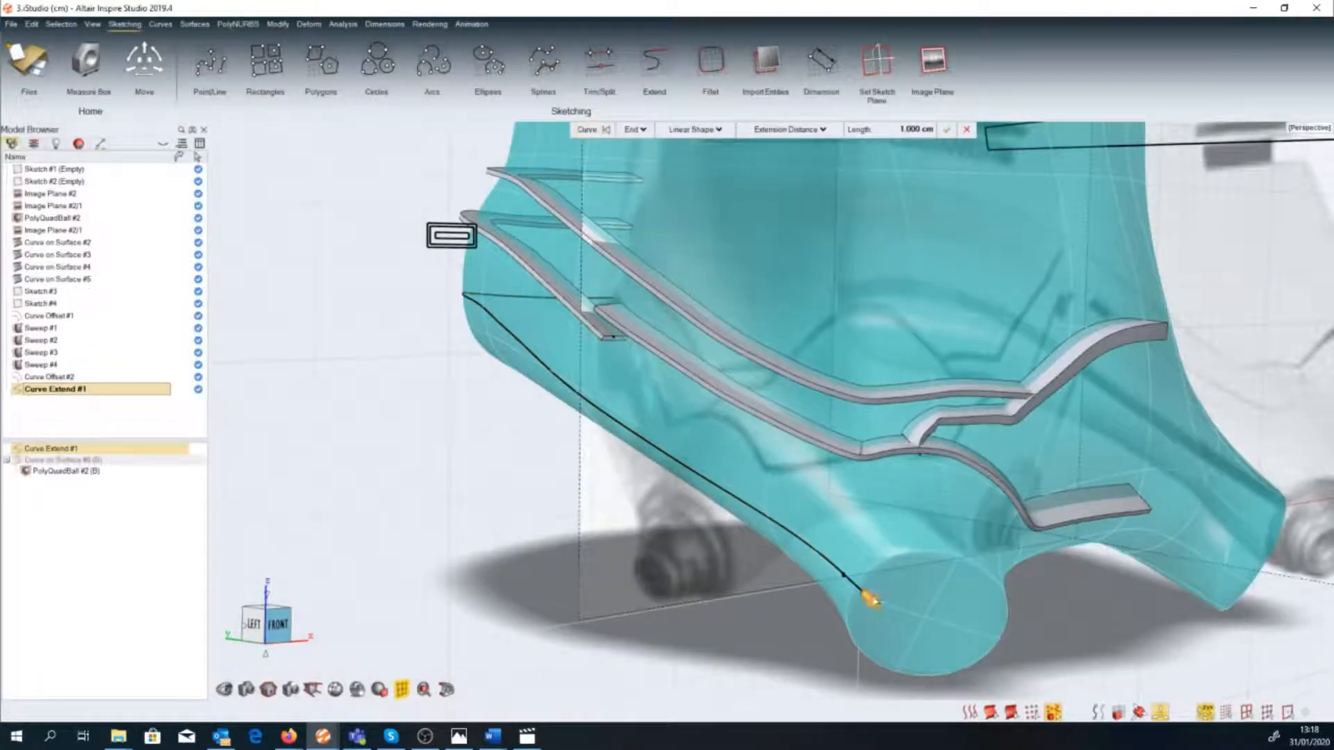
{"action": "left_click_drag", "start_coordinate": [868, 598], "coordinate": [890, 617]}
{"action": "right_click", "coordinate": [424, 496]}
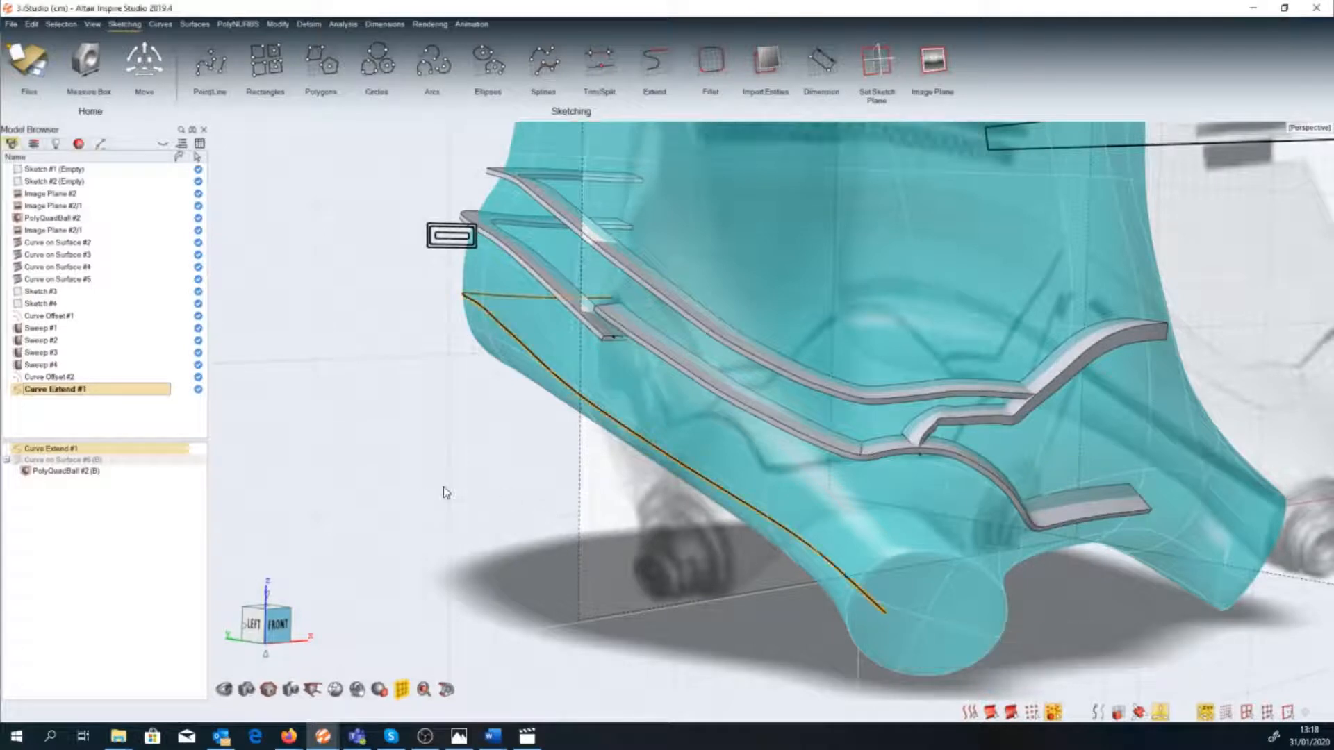
{"action": "left_click", "coordinate": [446, 489]}
{"action": "scroll", "coordinate": [448, 492], "scroll_direction": "down", "scroll_amount": 2}
Sweep the offset rectangle along the extended lowest curve, with auto-alignment and capped ends.
{"action": "right_click", "coordinate": [501, 486]}
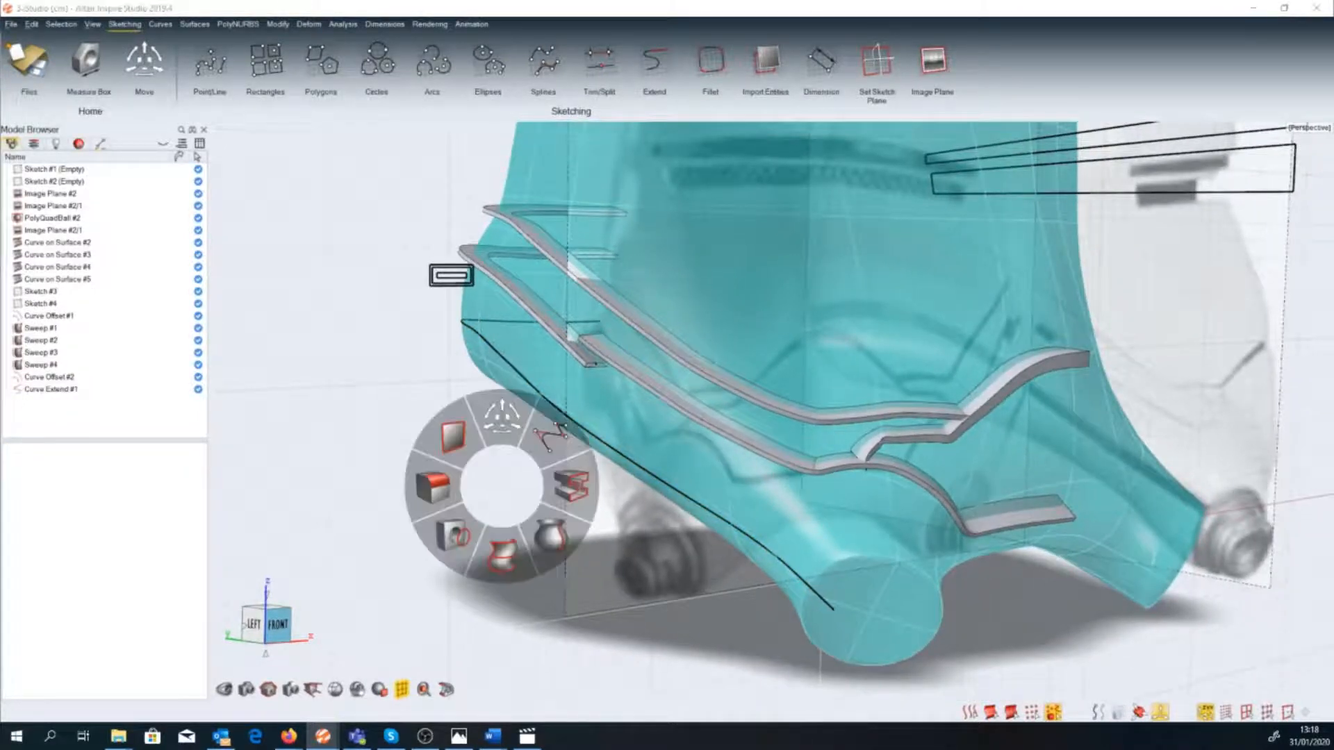
{"action": "left_click", "coordinate": [487, 490]}
{"action": "right_click", "coordinate": [501, 480]}
{"action": "left_click", "coordinate": [330, 561]}
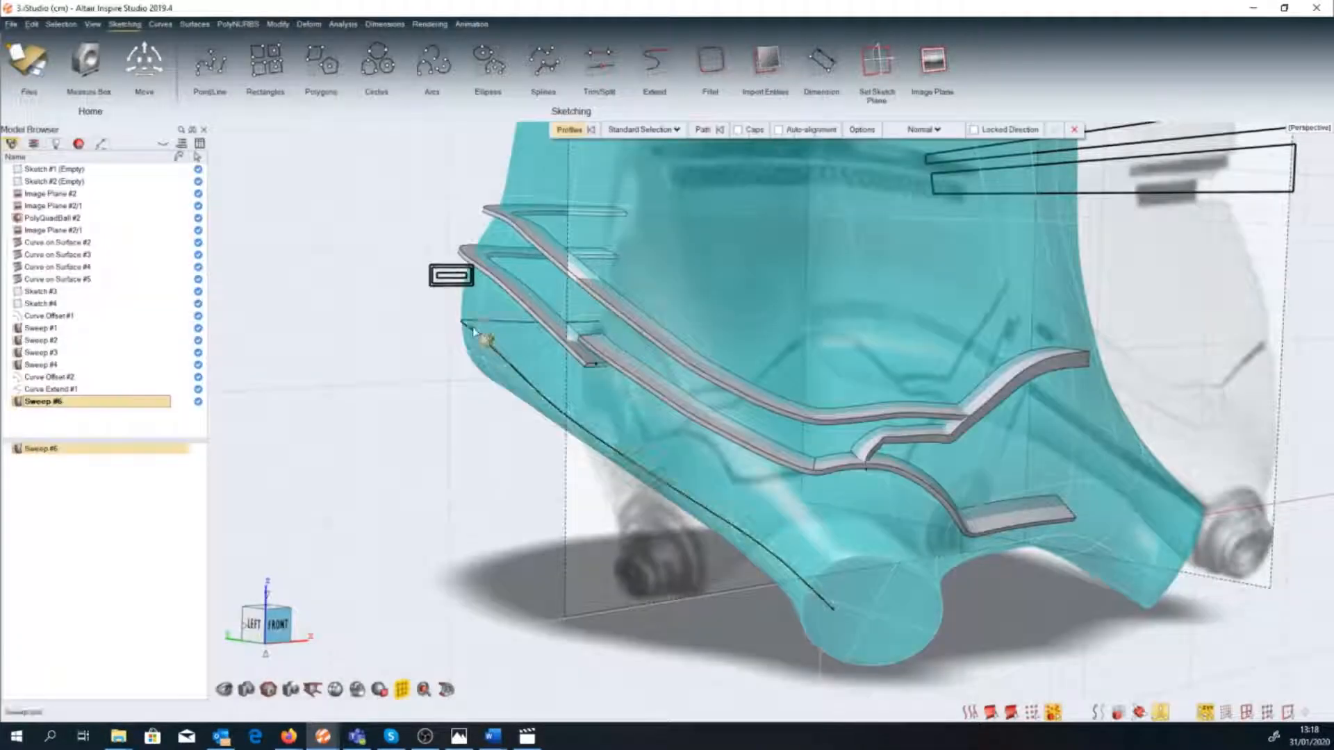
{"action": "left_click", "coordinate": [432, 287]}
{"action": "right_click", "coordinate": [436, 336]}
{"action": "left_click", "coordinate": [493, 354]}
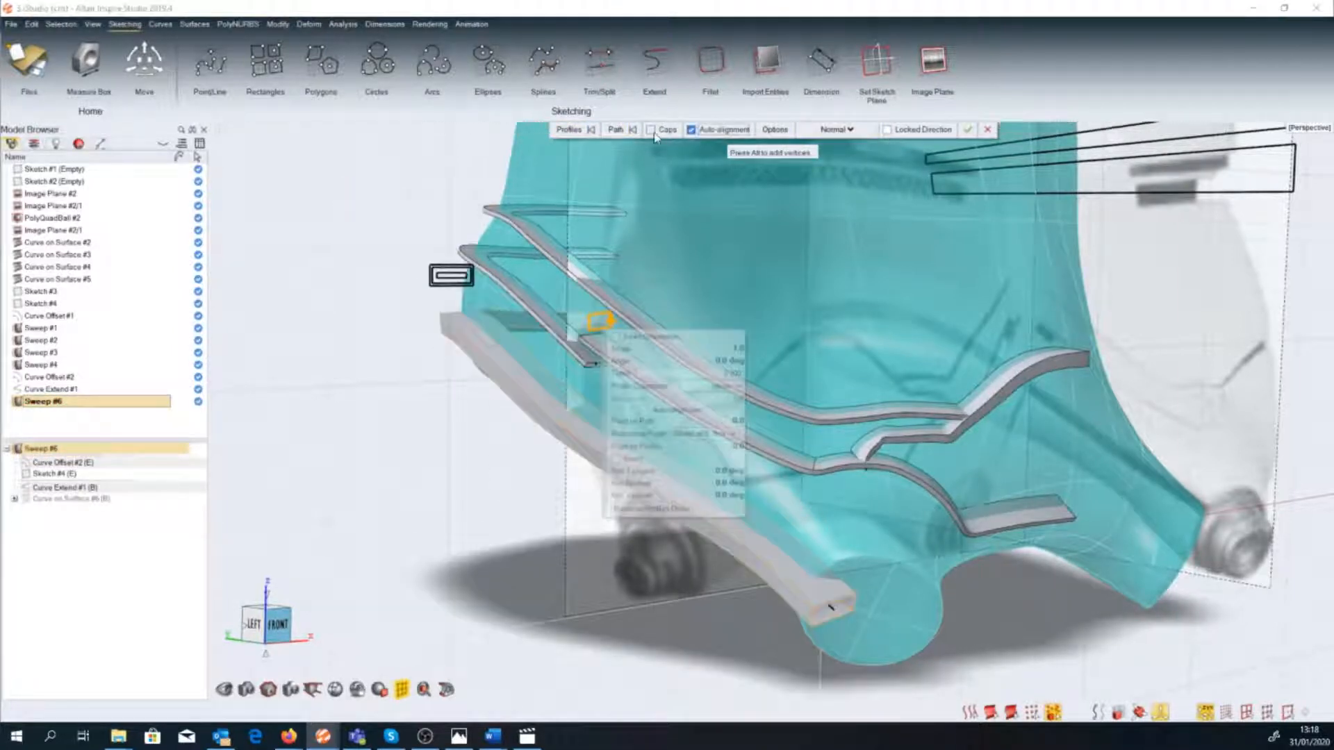
{"action": "left_click", "coordinate": [653, 132]}
{"action": "middle_click_drag", "start_coordinate": [593, 432], "coordinate": [820, 479]}
{"action": "scroll", "coordinate": [640, 461], "scroll_direction": "down", "scroll_amount": 1}
{"action": "right_click_drag", "start_coordinate": [389, 472], "coordinate": [679, 468]}
{"action": "middle_click_drag", "start_coordinate": [678, 467], "coordinate": [822, 534]}
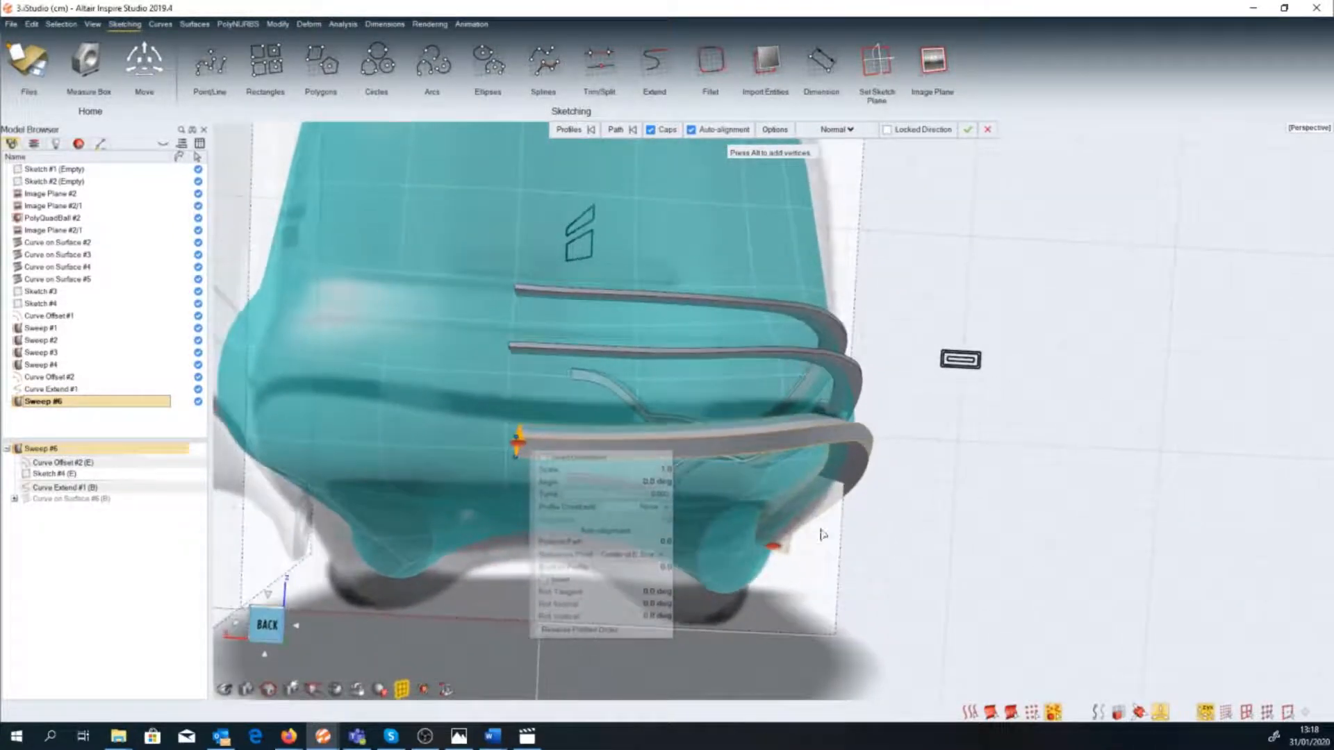
{"action": "right_click", "coordinate": [810, 564]}
Apply a surface offset to the stepped mouth strip with a global offset of 0 cm.
{"action": "scroll", "coordinate": [778, 521], "scroll_direction": "up", "scroll_amount": 3}
{"action": "middle_click_drag", "start_coordinate": [695, 479], "coordinate": [1031, 611]}
{"action": "right_click_drag", "start_coordinate": [1031, 611], "coordinate": [947, 609]}
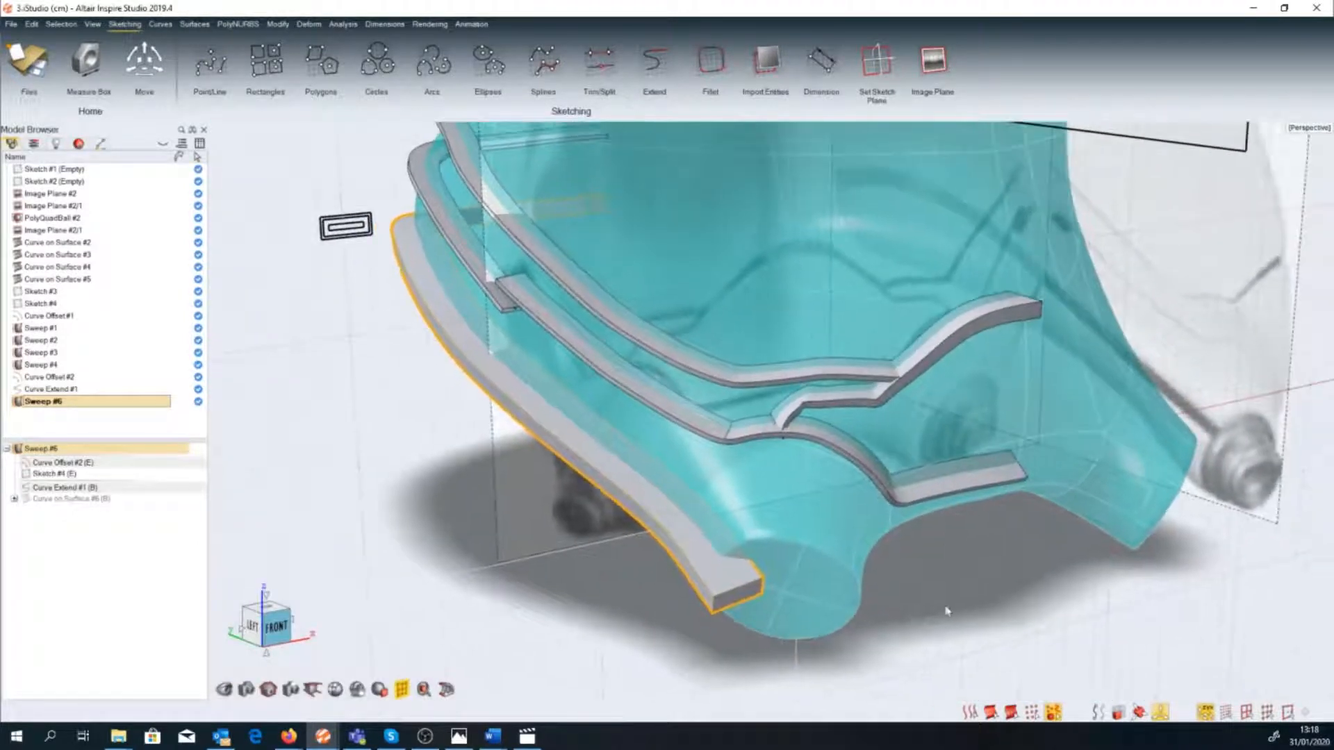
{"action": "left_click", "coordinate": [945, 609]}
{"action": "key", "text": "space"}
{"action": "left_click", "coordinate": [913, 594]}
{"action": "right_click_drag", "start_coordinate": [992, 326], "coordinate": [886, 368]}
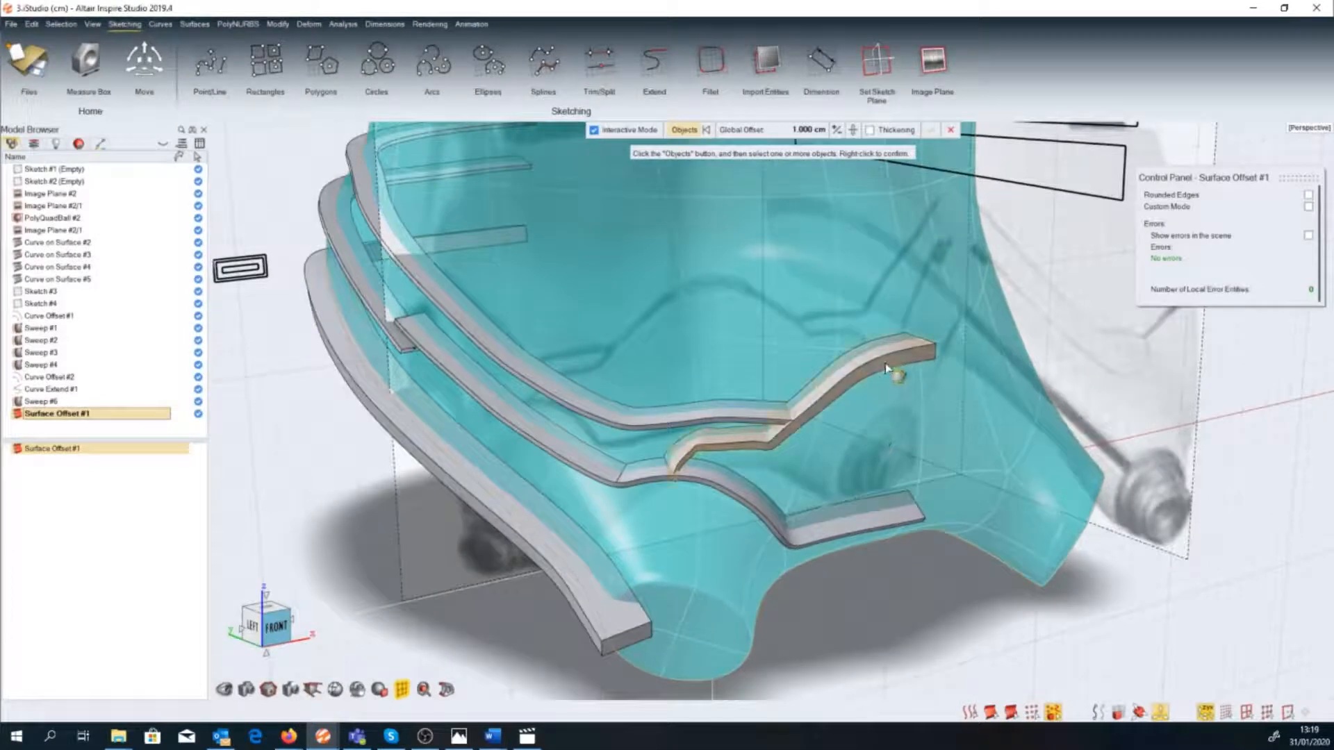
{"action": "left_click", "coordinate": [809, 130]}
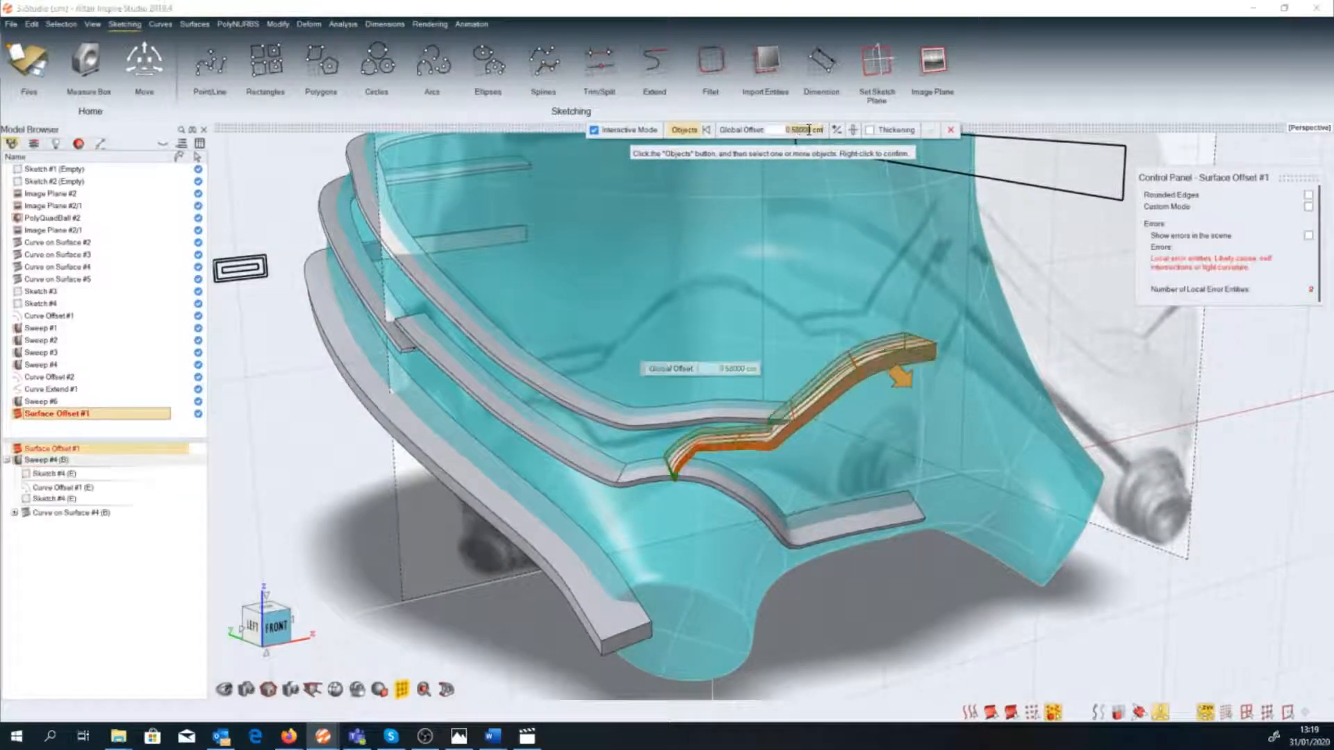
{"action": "type", "text": "0"}
{"action": "key", "text": "Return"}
Enable custom mode and offset only the stepped strip's front end face outward to lengthen it toward the helmet's centre.
{"action": "middle_click_drag", "start_coordinate": [986, 389], "coordinate": [827, 514]}
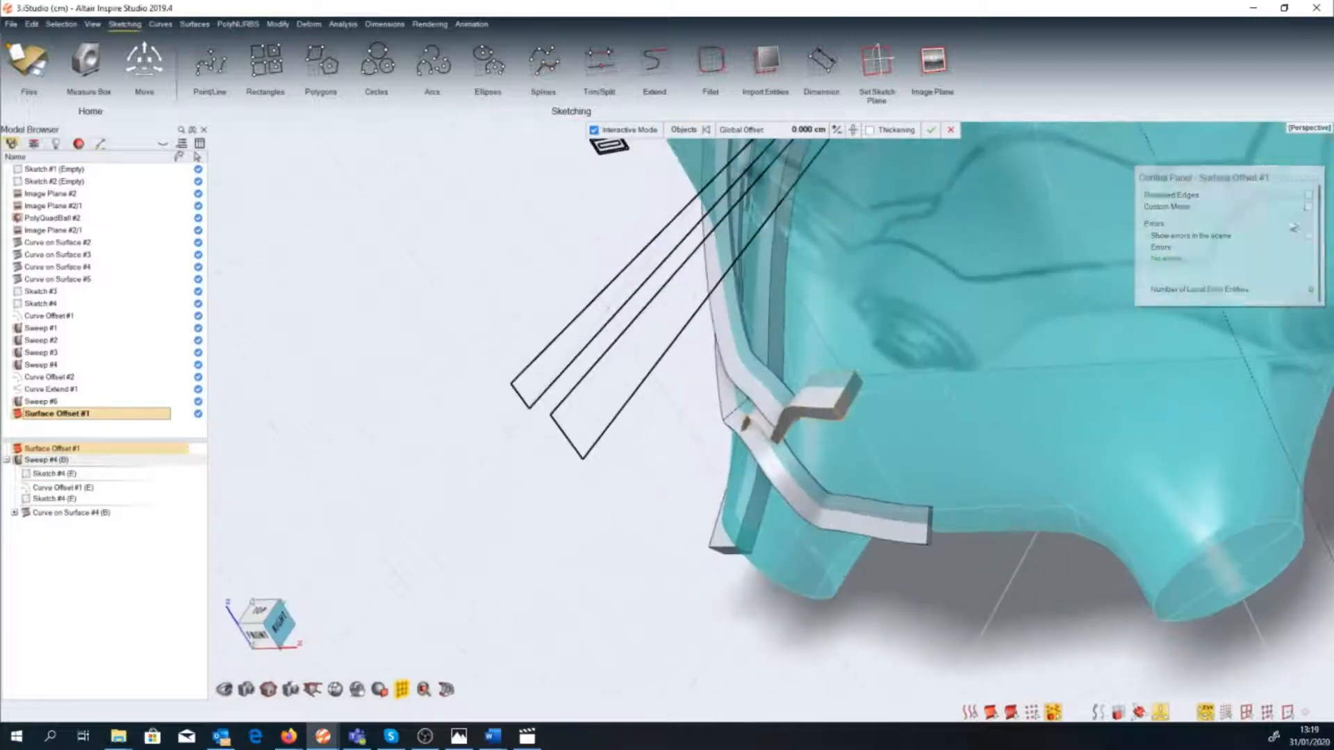
{"action": "left_click", "coordinate": [1307, 207]}
{"action": "left_click", "coordinate": [848, 399]}
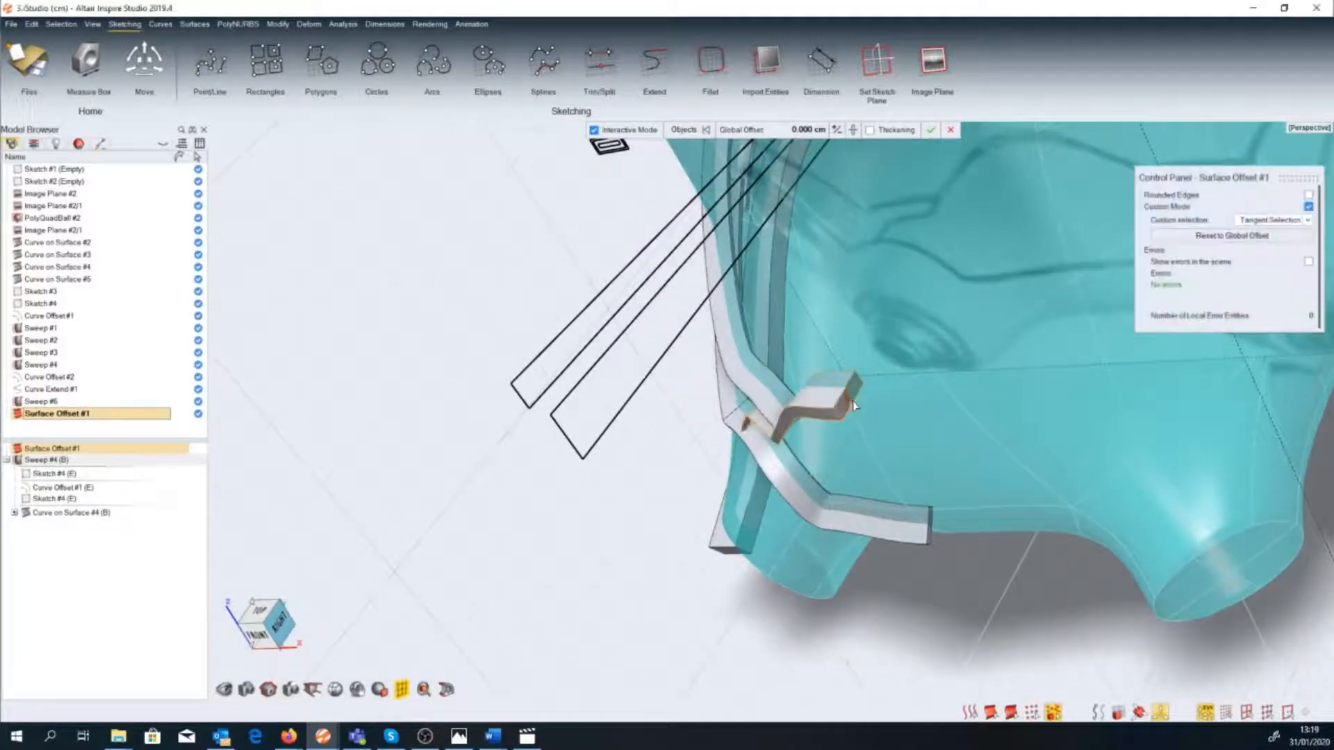
{"action": "middle_click_drag", "start_coordinate": [806, 504], "coordinate": [896, 490]}
{"action": "right_click", "coordinate": [839, 591]}
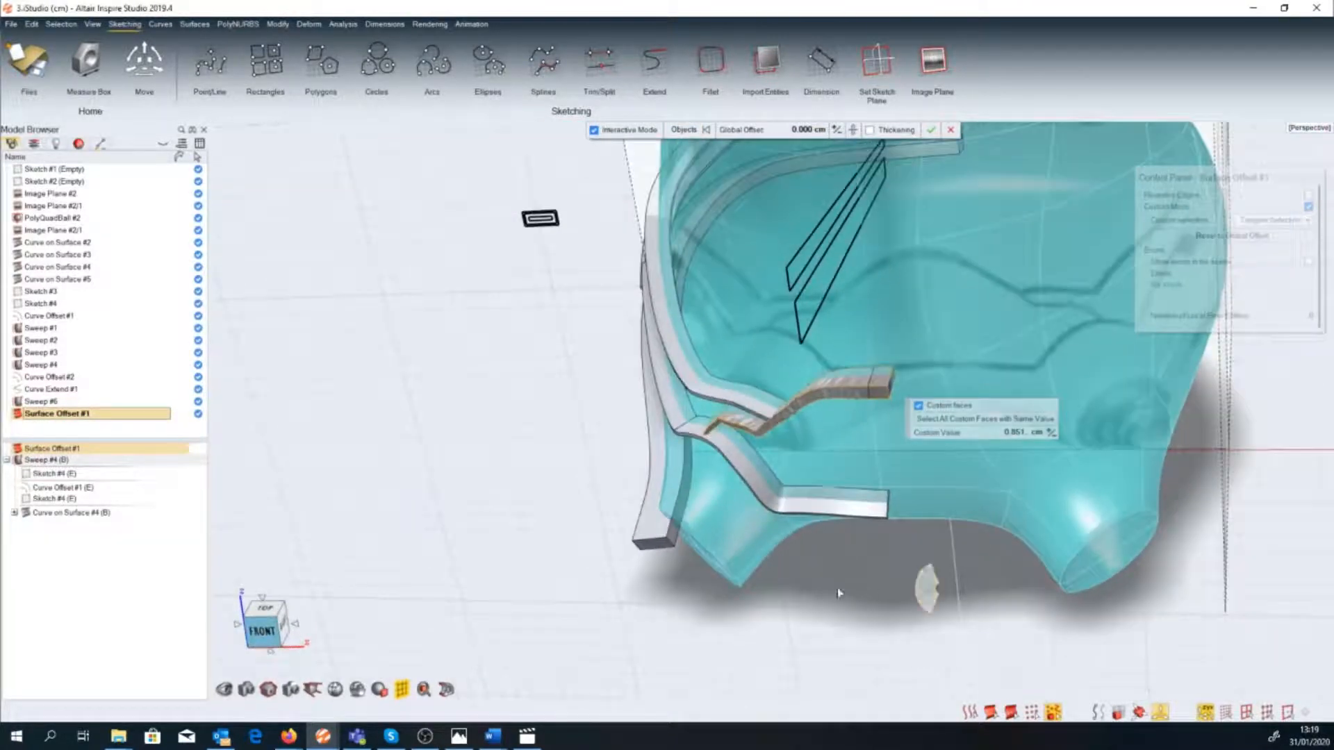
{"action": "left_click", "coordinate": [924, 592]}
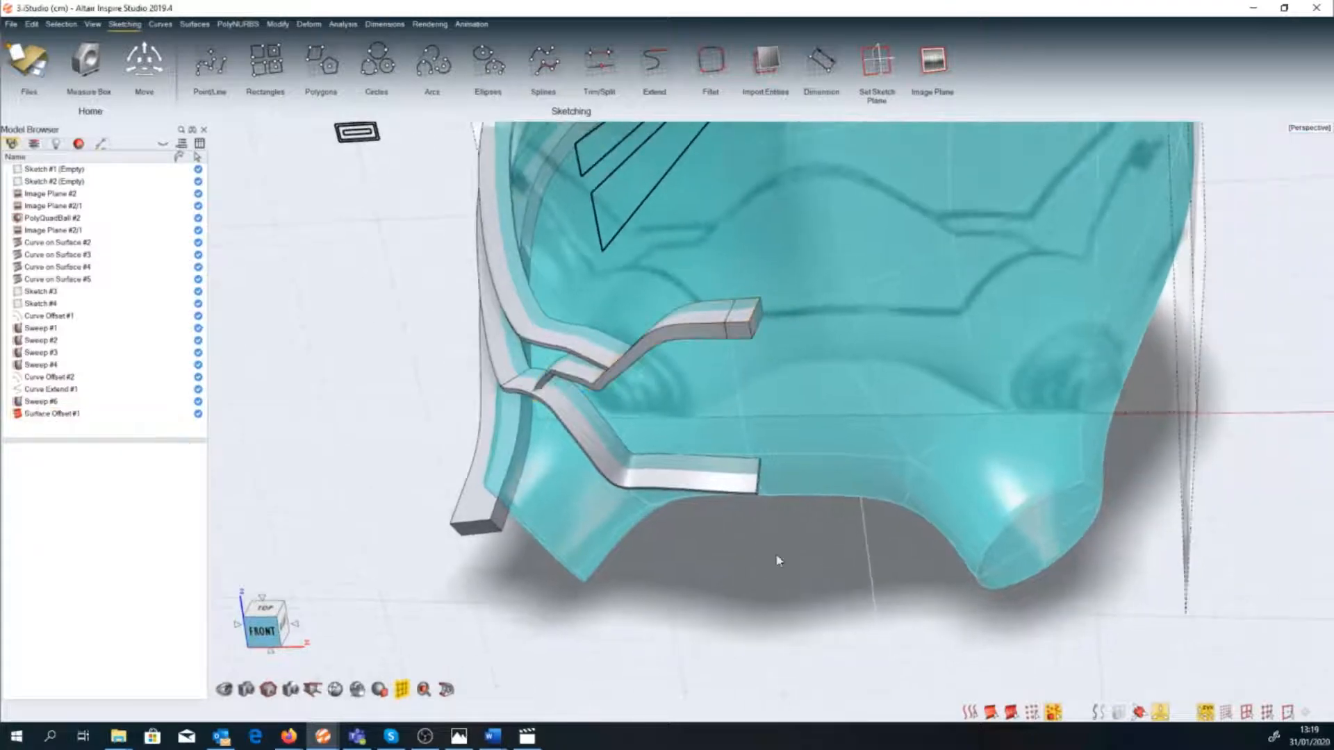
Apply a surface offset to the cheek-to-mouth strip with a global offset of 0 cm.
{"action": "mouse_move", "coordinate": [778, 560]}
{"action": "middle_mouse_down"}
{"action": "mouse_move", "coordinate": [695, 535]}
{"action": "mouse_move", "coordinate": [777, 562]}
{"action": "middle_mouse_up"}
{"action": "key", "text": "space"}
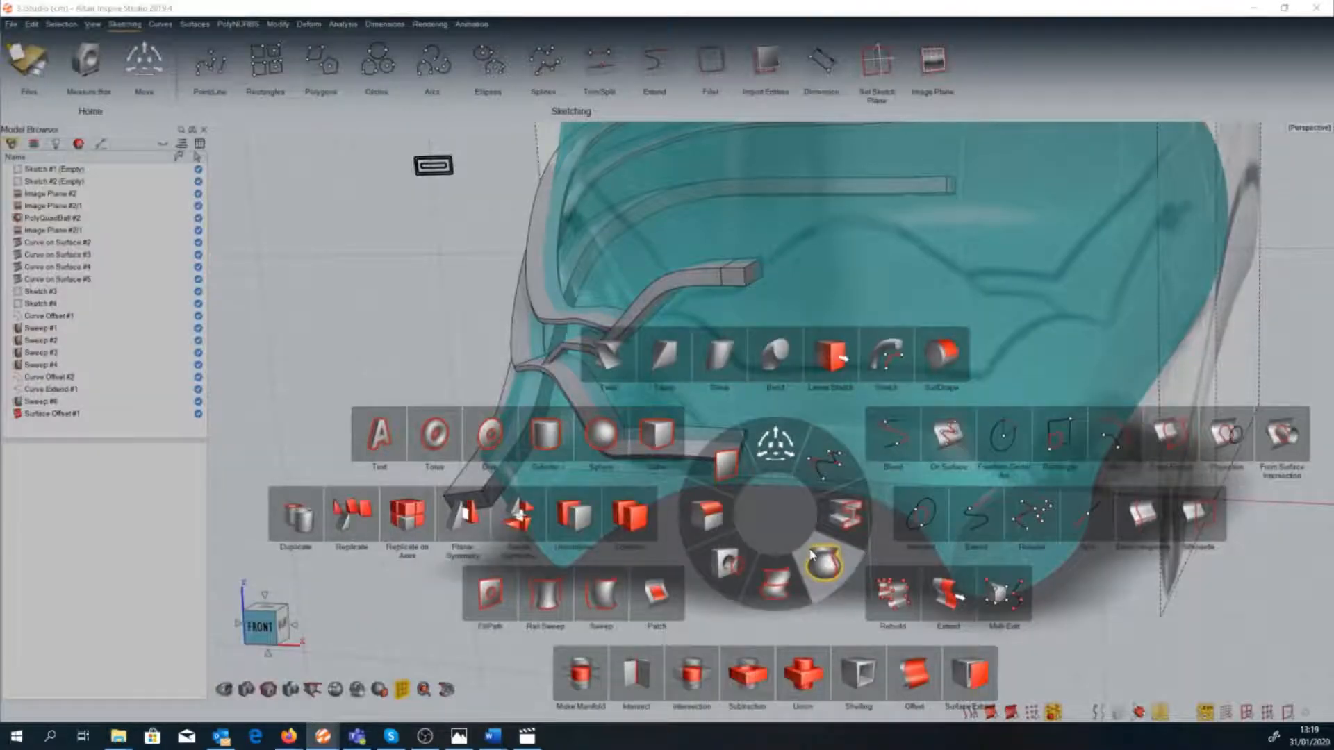
{"action": "left_click", "coordinate": [799, 561]}
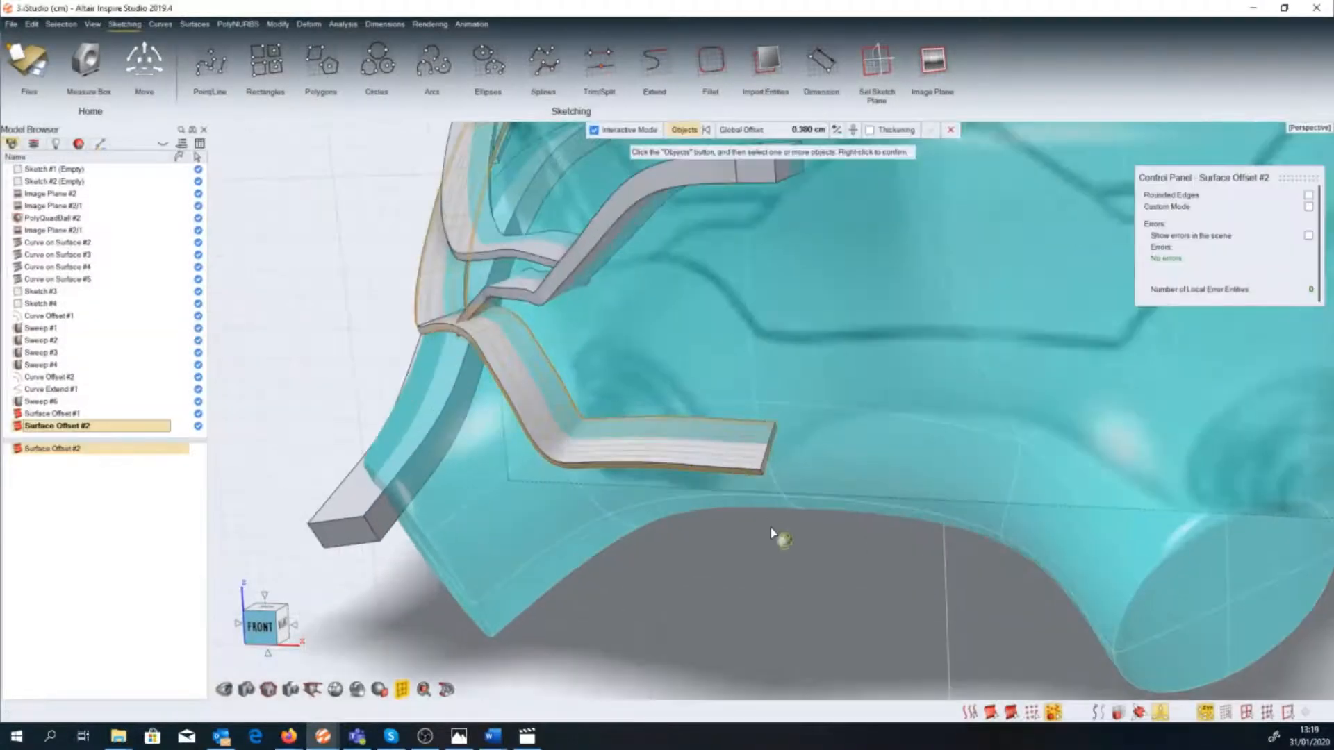
{"action": "type", "text": "00"}
{"action": "key", "text": "Return"}
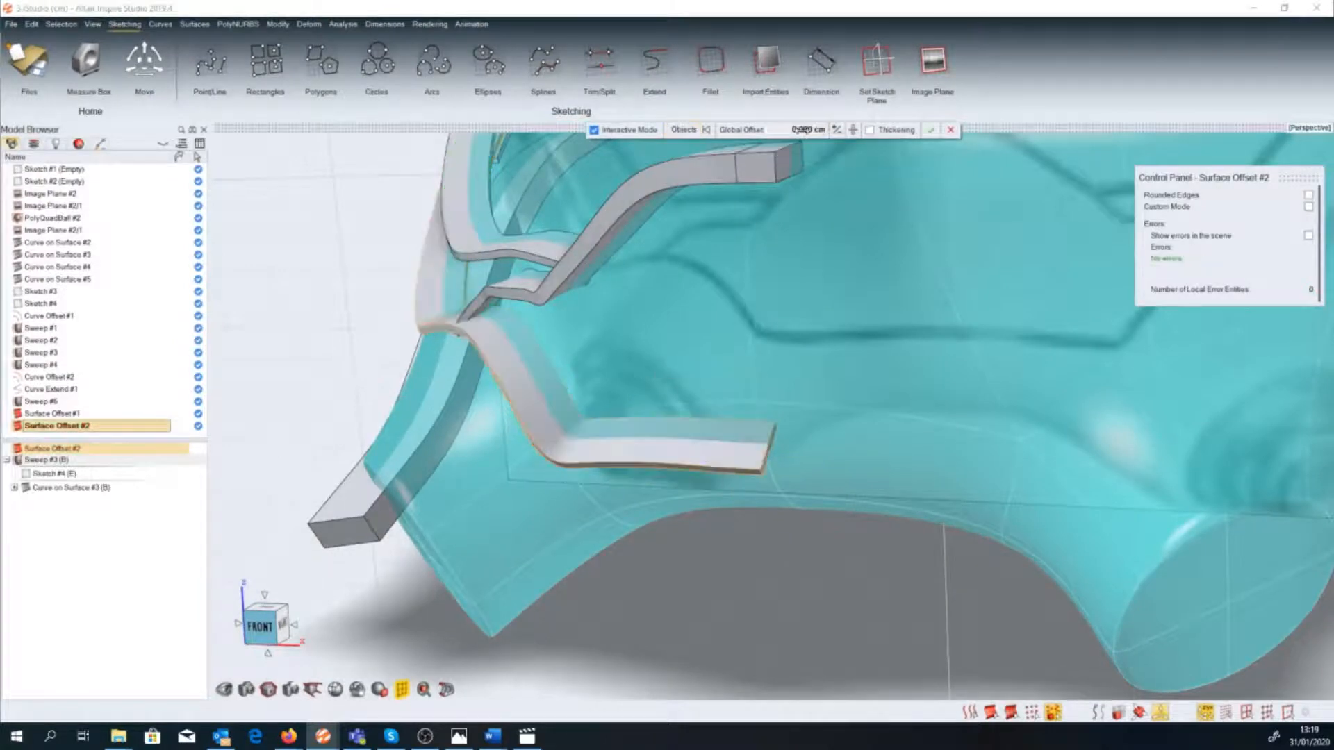
Enable custom mode and offset only the cheek-to-mouth strip's front end face outward by about 0.6 cm toward the helmet's centre.
{"action": "left_click", "coordinate": [1309, 207]}
{"action": "scroll", "coordinate": [933, 397], "scroll_direction": "up", "scroll_amount": 2}
{"action": "scroll", "coordinate": [675, 503], "scroll_direction": "up", "scroll_amount": 3}
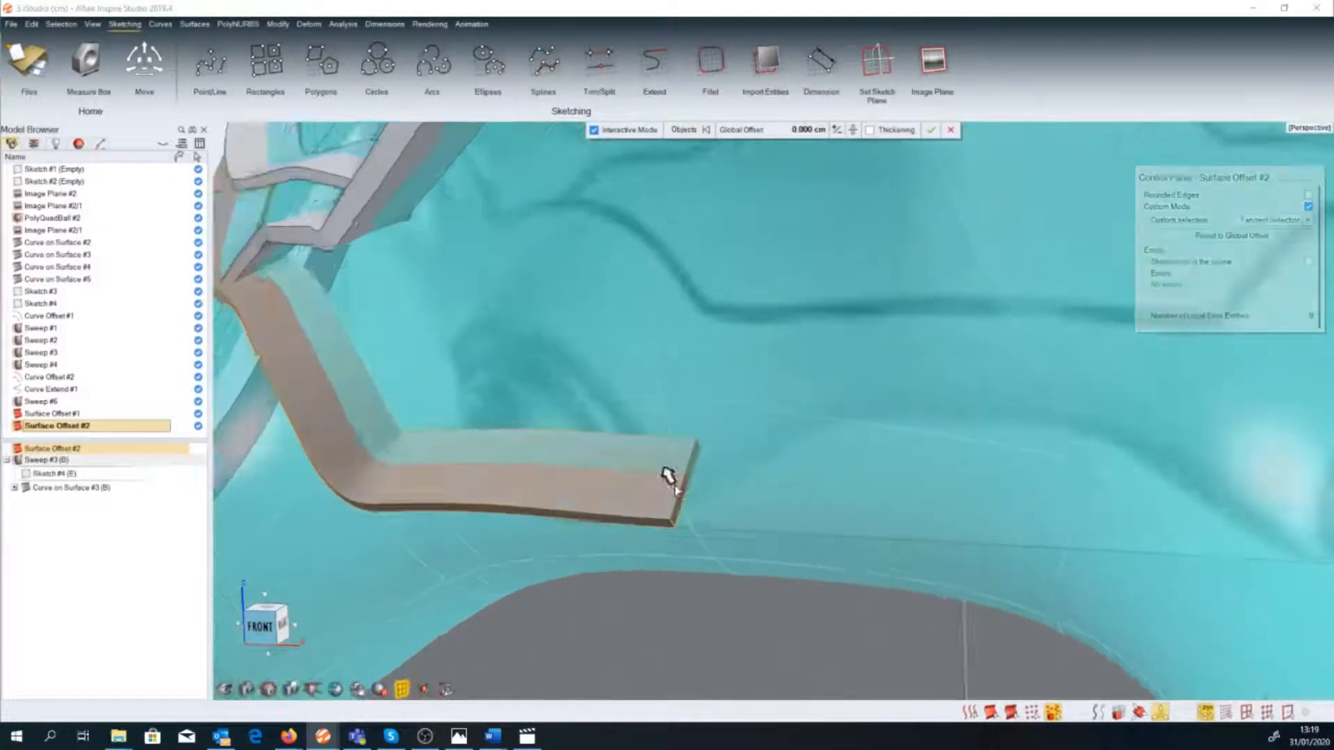
{"action": "left_click", "coordinate": [740, 510]}
{"action": "scroll", "coordinate": [739, 510], "scroll_direction": "down", "scroll_amount": 5}
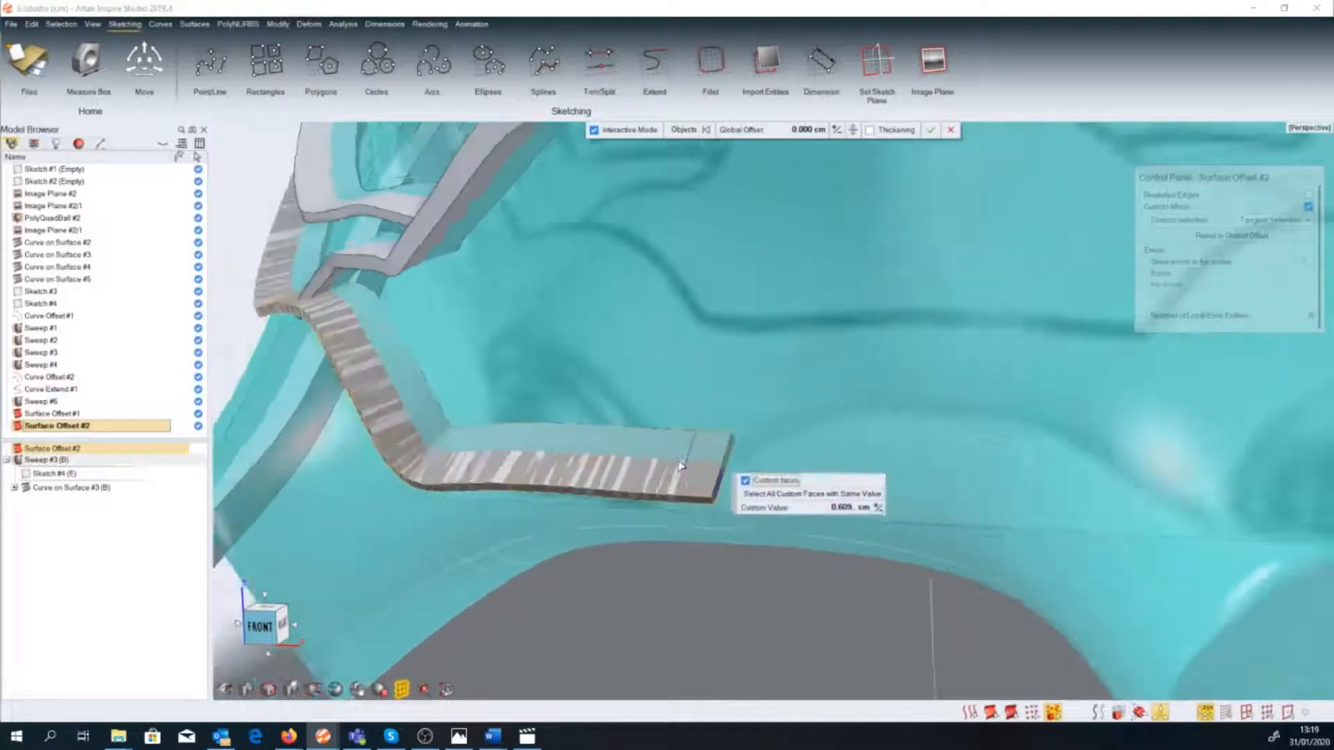
{"action": "left_click", "coordinate": [671, 564]}
{"action": "middle_click_drag", "start_coordinate": [375, 445], "coordinate": [803, 398]}
Apply a surface offset to the middle strip wrapping around the helmet's back, with a global offset of 0 cm.
{"action": "double_click", "coordinate": [803, 398]}
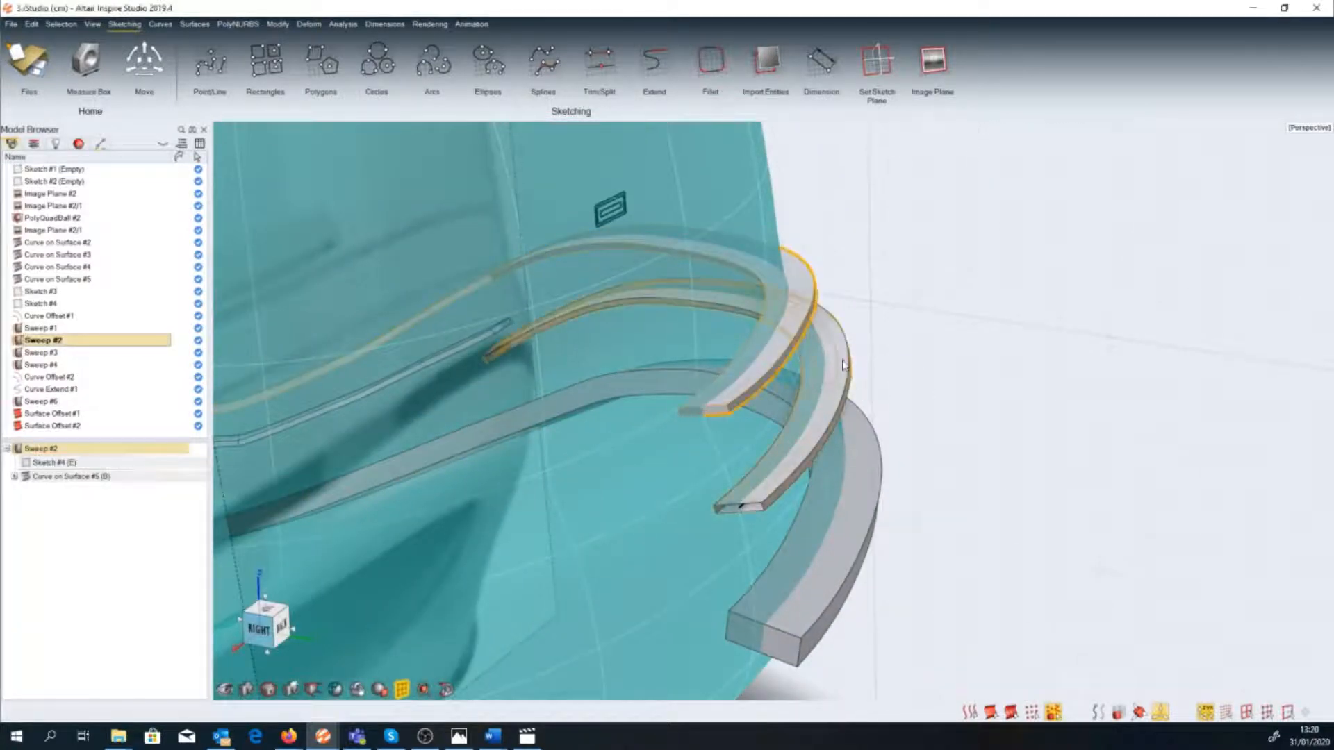
{"action": "double_click", "coordinate": [747, 235]}
{"action": "right_click", "coordinate": [903, 447]}
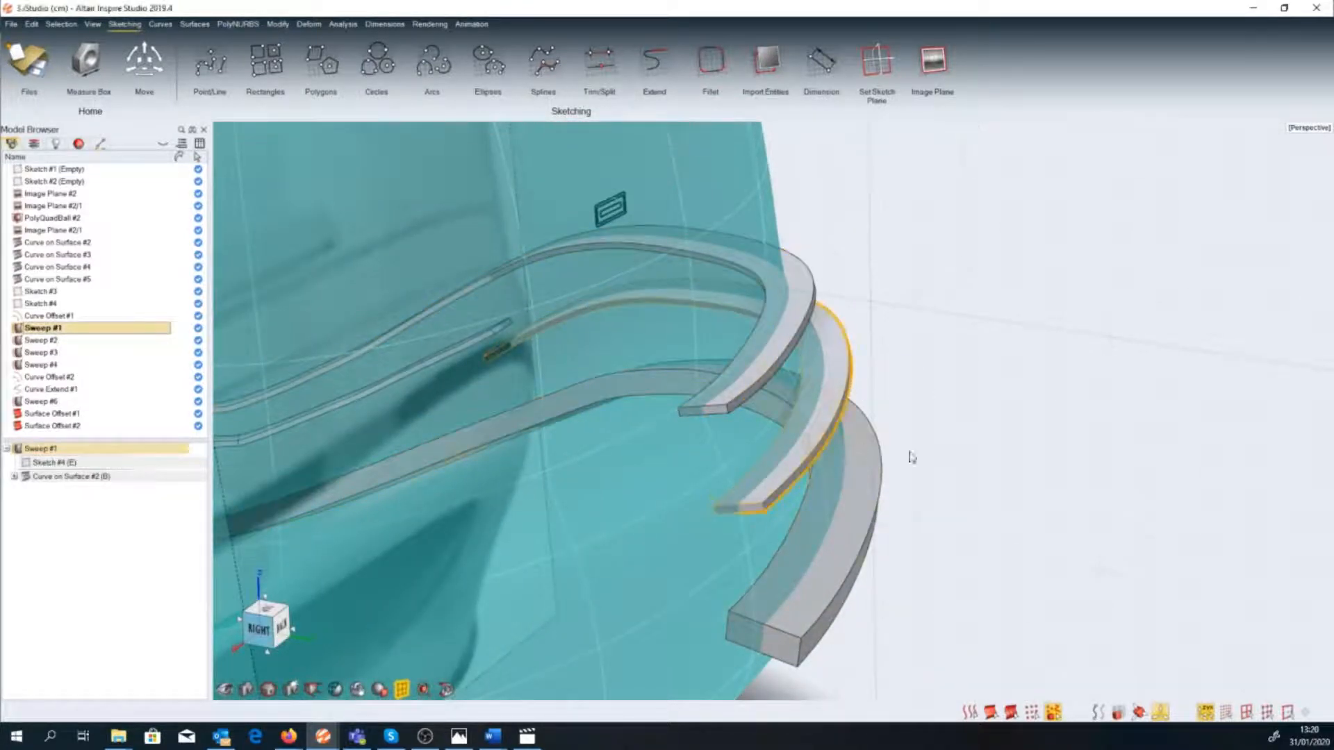
{"action": "left_click", "coordinate": [908, 452]}
{"action": "key", "text": "space"}
{"action": "left_click", "coordinate": [927, 595]}
{"action": "left_click", "coordinate": [853, 368]}
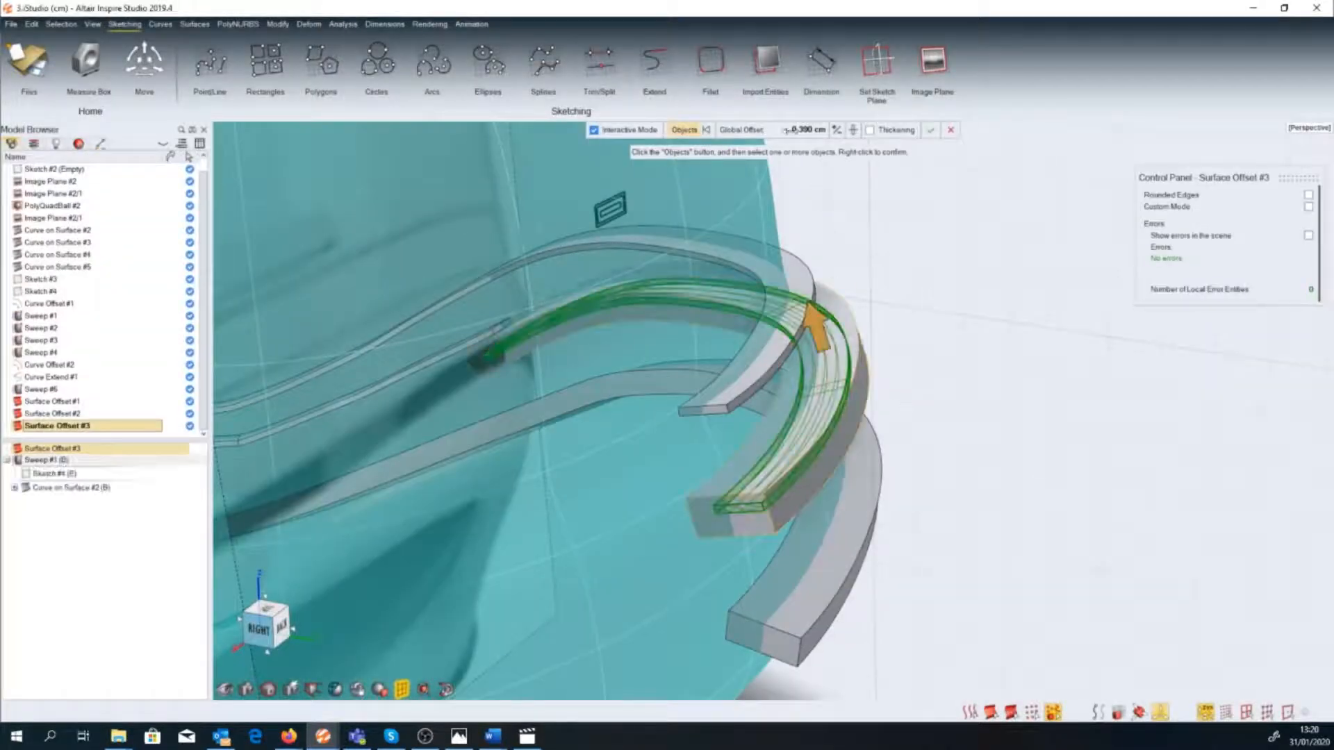
{"action": "left_click", "coordinate": [792, 130]}
{"action": "type", "text": "0"}
{"action": "key", "text": "Return"}
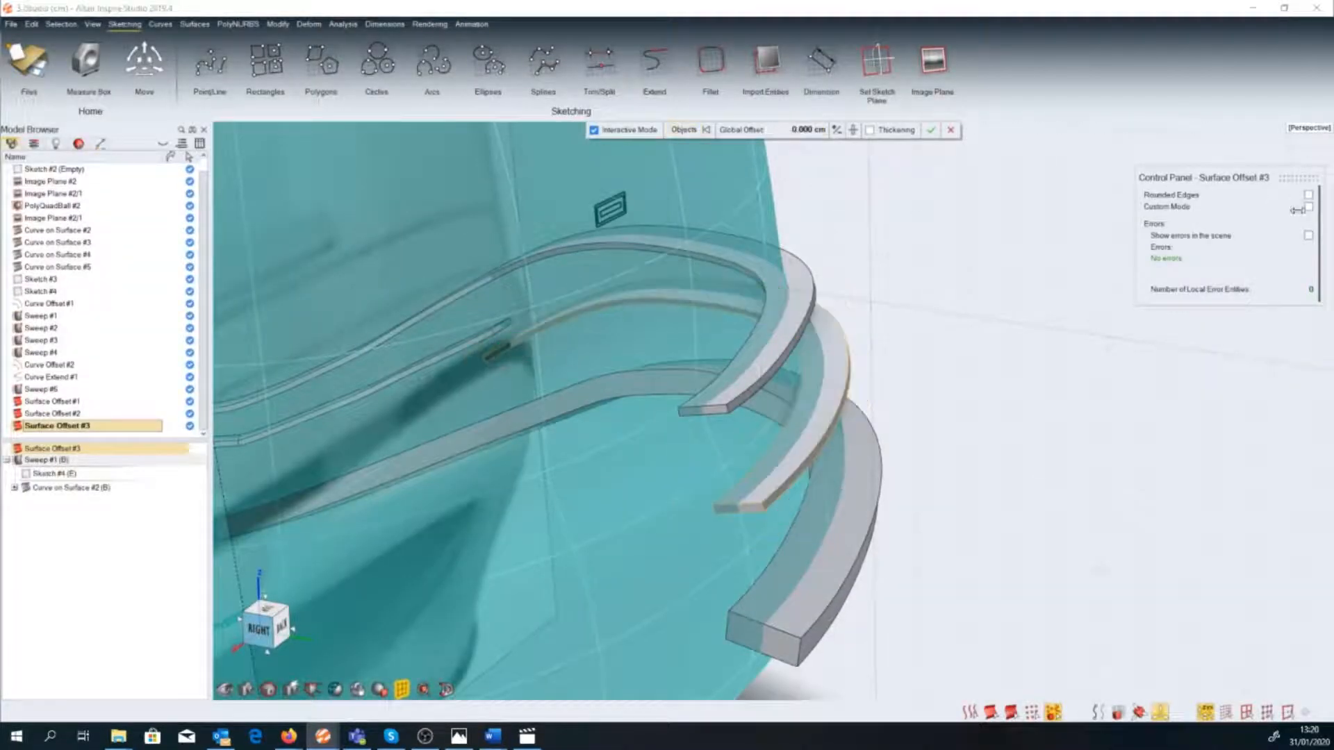
Enable custom mode and offset only the middle strip's rear end face outward to lengthen it toward the back centreline.
{"action": "left_click", "coordinate": [1308, 207]}
{"action": "scroll", "coordinate": [844, 484], "scroll_direction": "up", "scroll_amount": 2}
{"action": "left_click", "coordinate": [689, 549]}
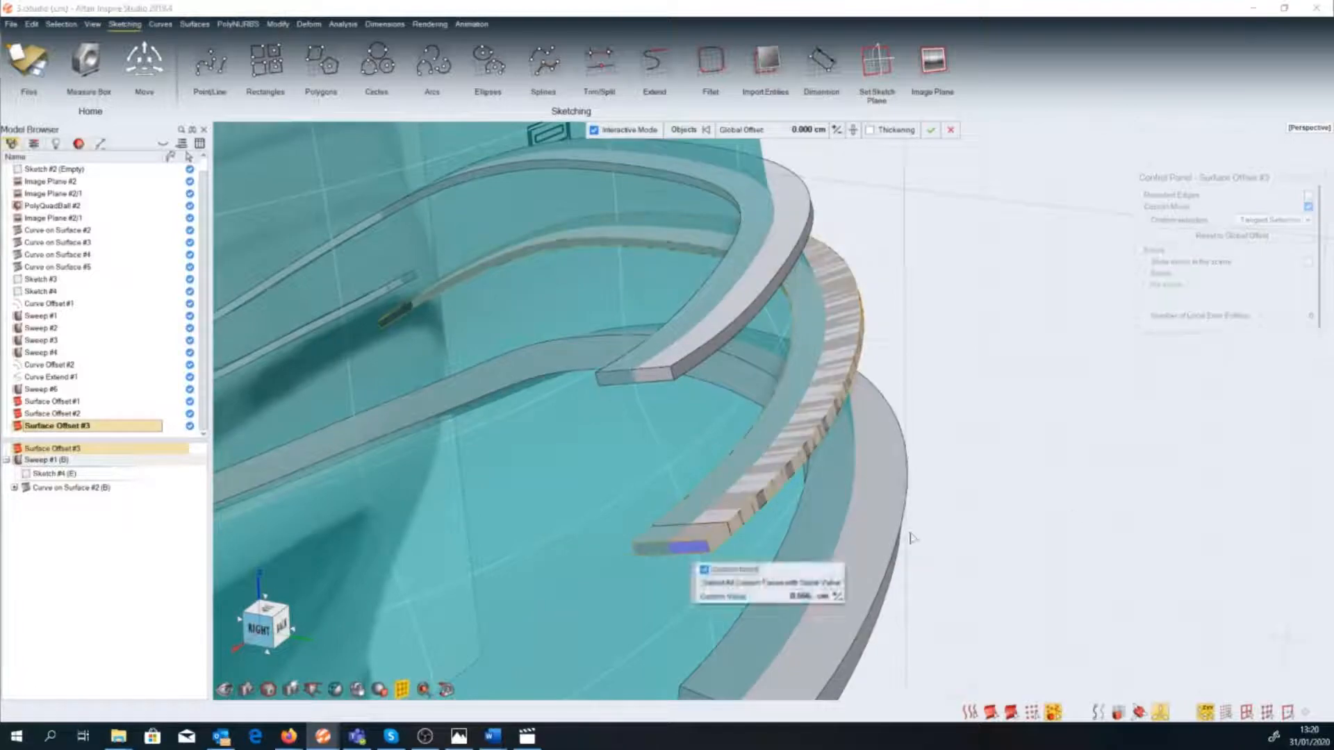
{"action": "right_click", "coordinate": [935, 489]}
{"action": "scroll", "coordinate": [935, 480], "scroll_direction": "down", "scroll_amount": 1}
Apply a surface offset to the uppermost strip wrapping around the helmet's back, with a global offset of 0 cm.
{"action": "left_click", "coordinate": [973, 443]}
{"action": "key", "text": "space"}
{"action": "left_click", "coordinate": [987, 598]}
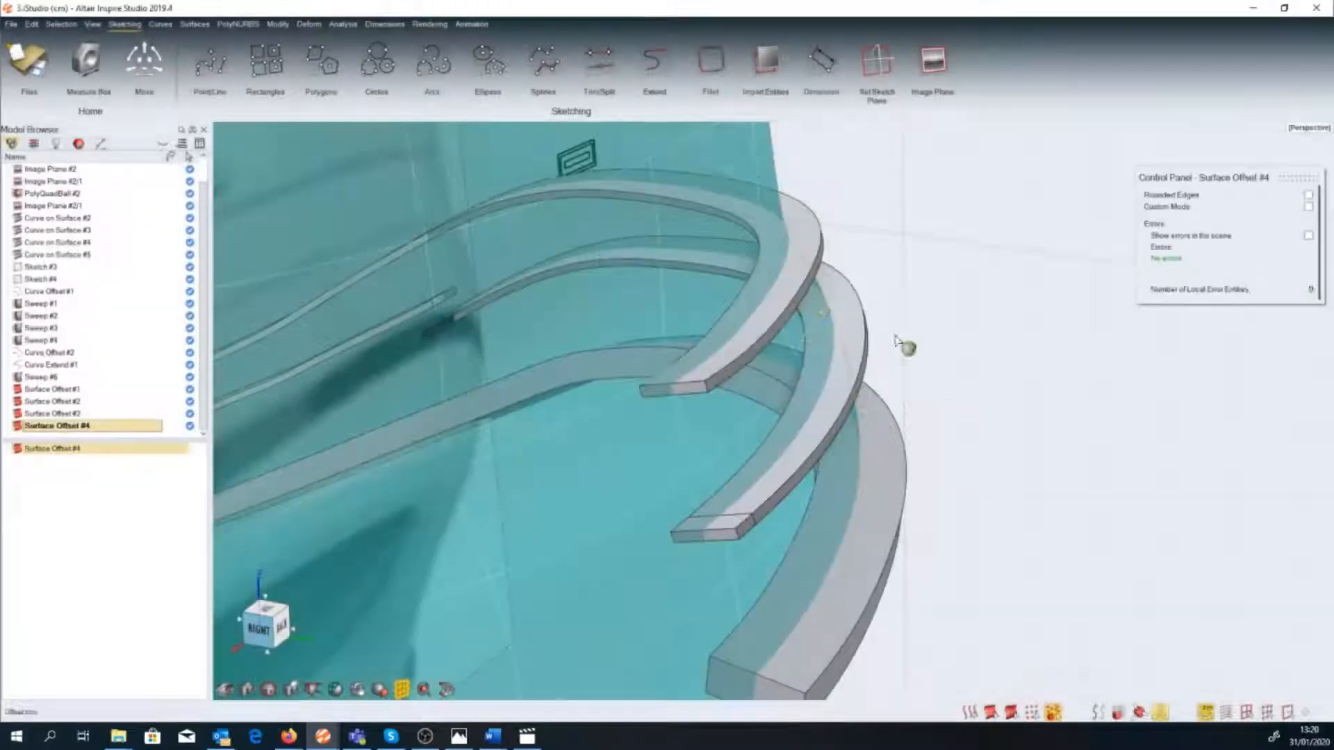
{"action": "left_click", "coordinate": [783, 297]}
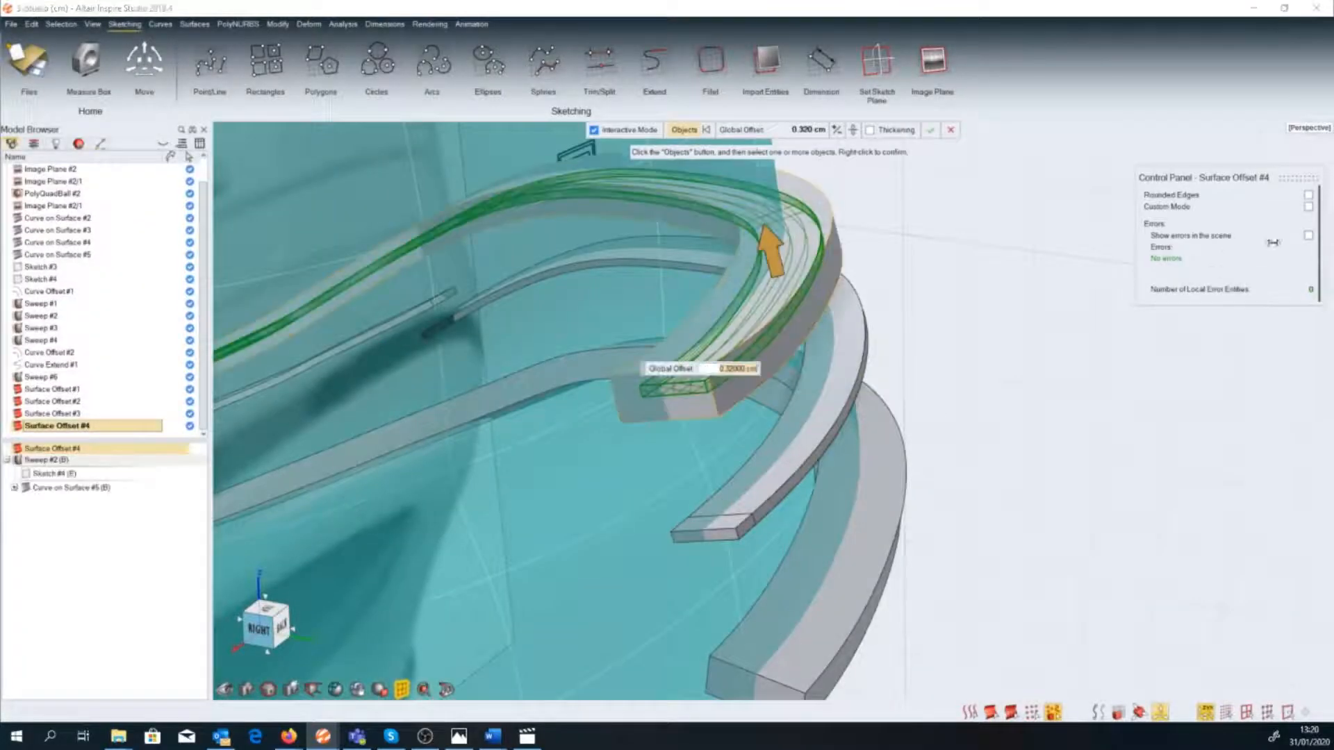
{"action": "left_click", "coordinate": [800, 131]}
{"action": "type", "text": "0"}
{"action": "key", "text": "Return"}
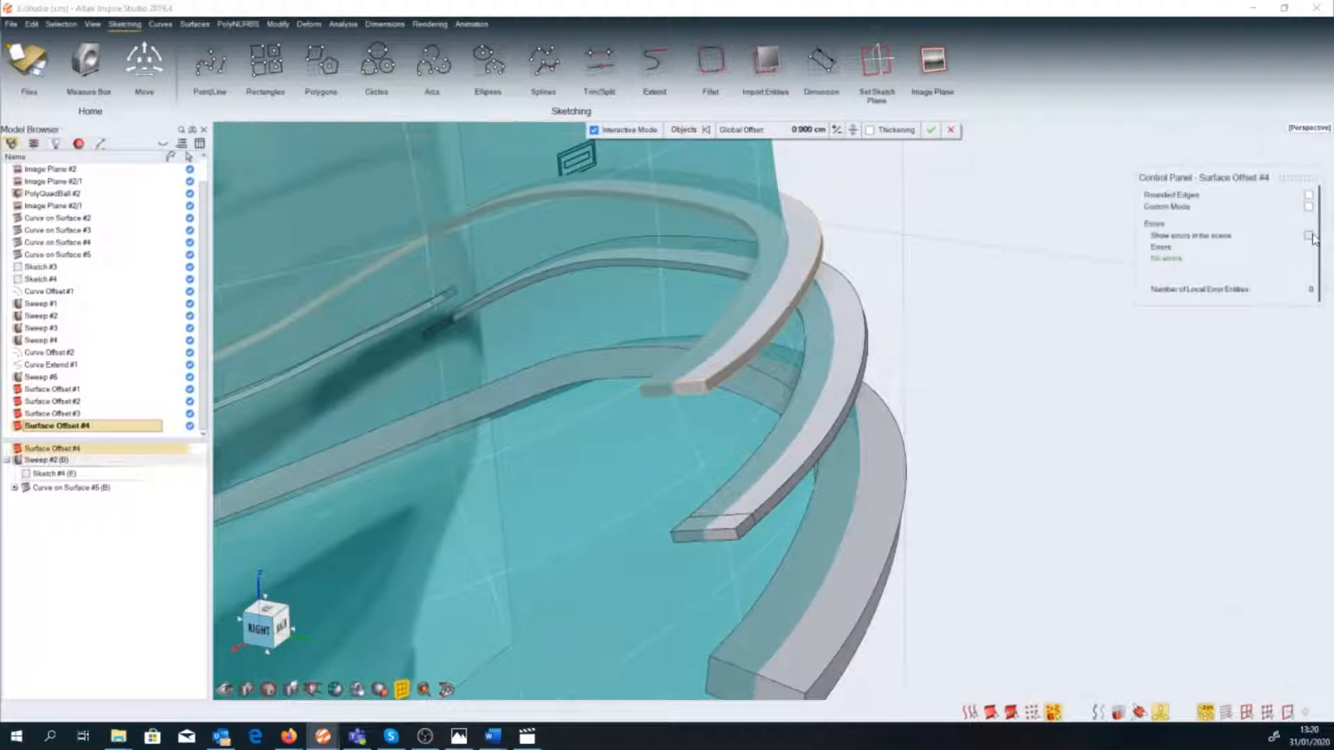
Enable custom mode and offset only the uppermost strip's rear end face outward past the helmet's centre.
{"action": "left_click", "coordinate": [1309, 236]}
{"action": "left_click", "coordinate": [1308, 206]}
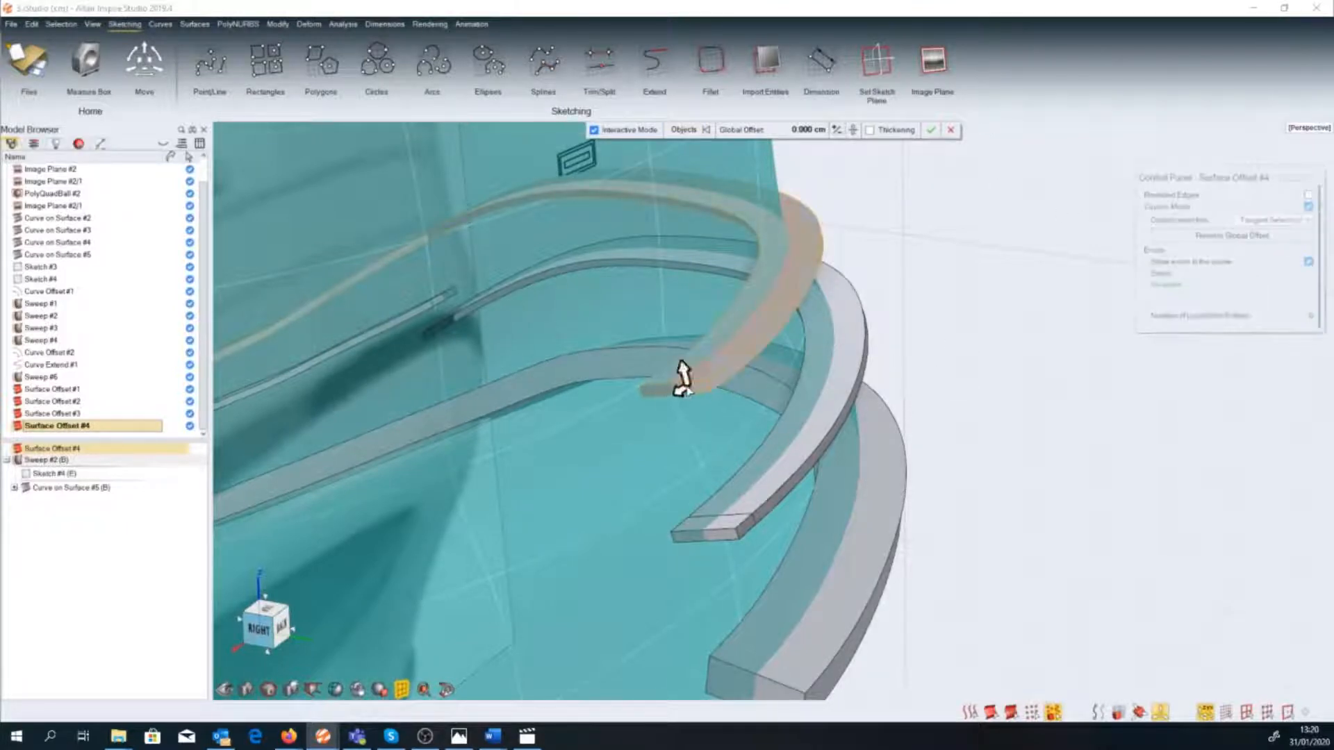
{"action": "left_click", "coordinate": [648, 403]}
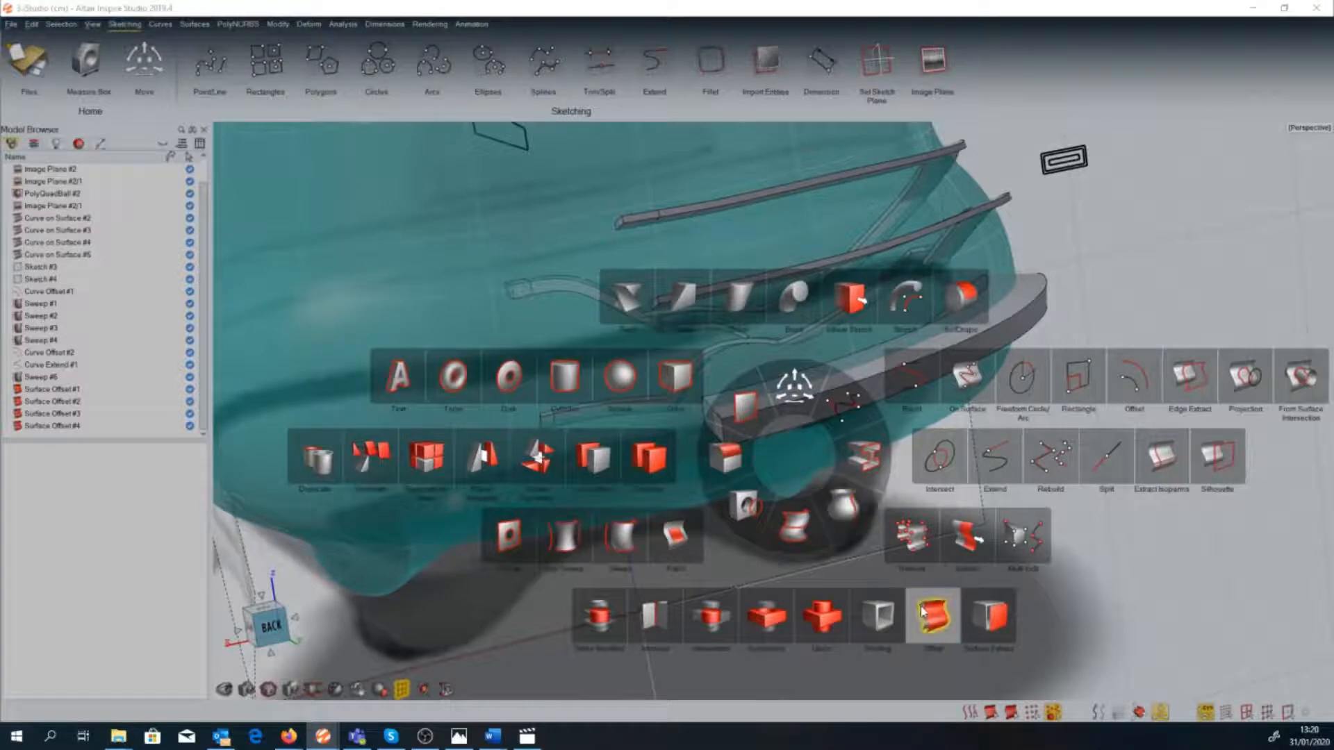
Apply a surface offset to the thick lowest strip with a global offset of 0 cm.
{"action": "left_click", "coordinate": [827, 398]}
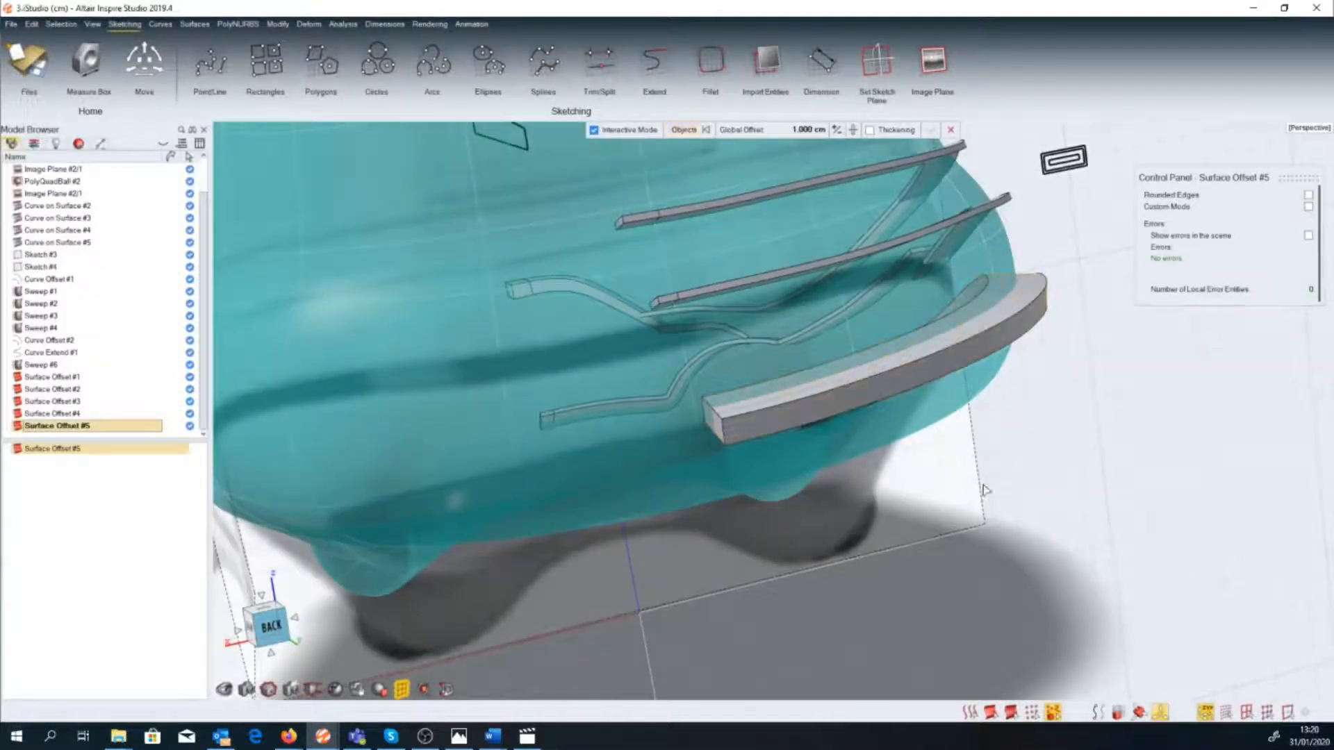
{"action": "key", "text": "Escape"}
{"action": "left_click", "coordinate": [1015, 321]}
{"action": "key", "text": "space"}
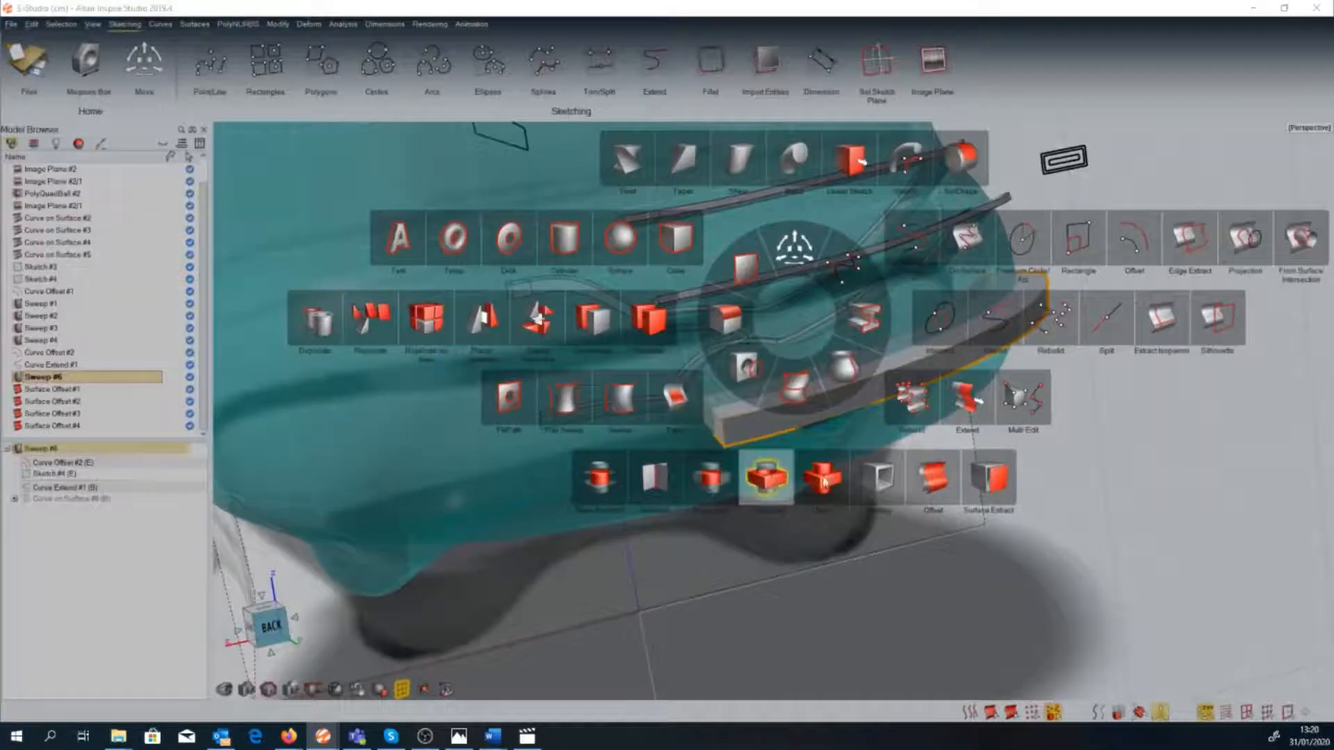
{"action": "left_click", "coordinate": [768, 473]}
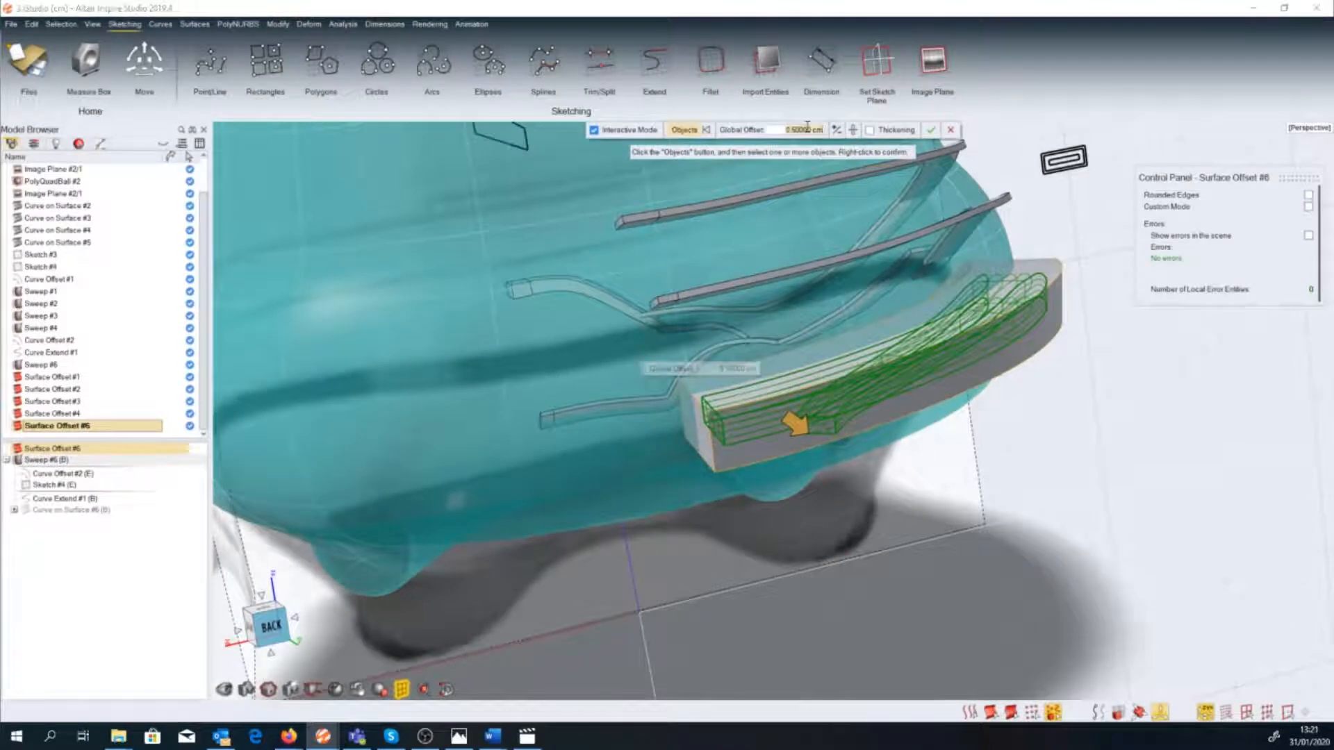
{"action": "left_click_drag", "start_coordinate": [810, 129], "coordinate": [806, 127]}
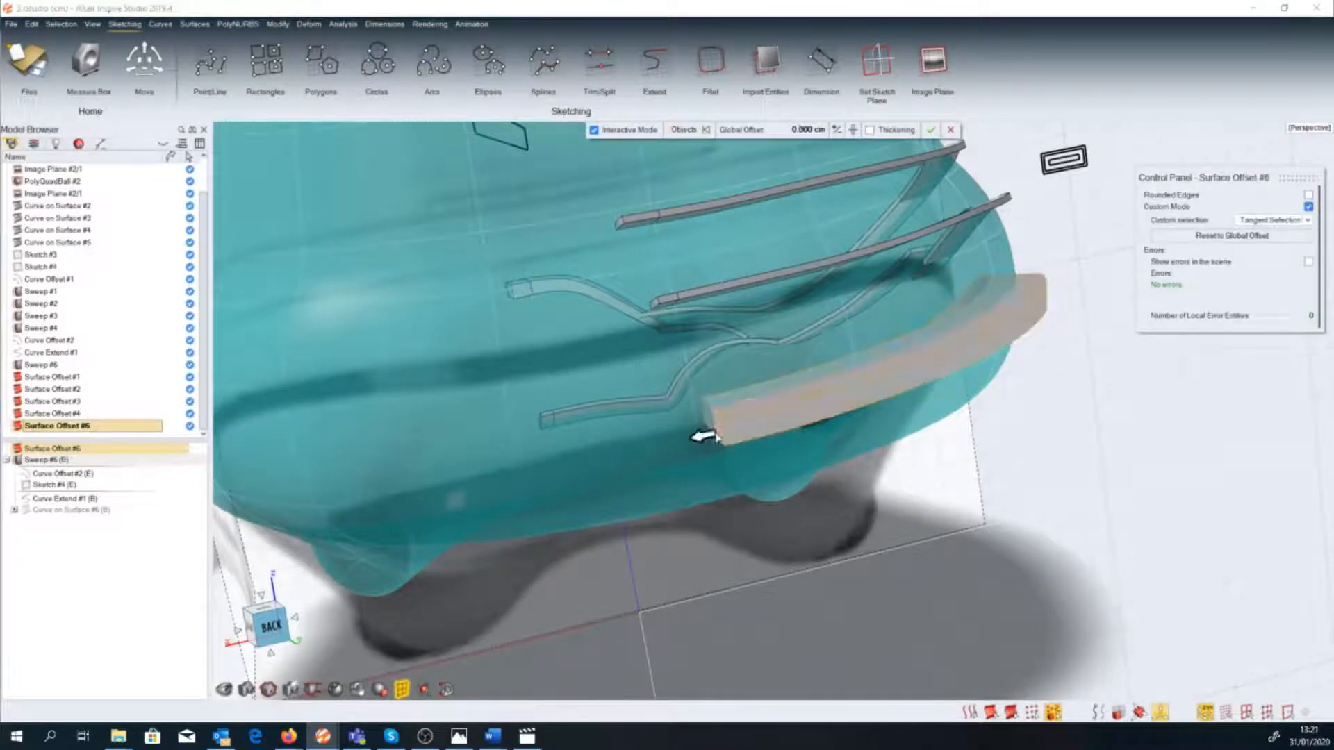
In custom mode, offset only the thick lowest strip's rear end face outward to lengthen it toward the back centreline.
{"action": "scroll", "coordinate": [702, 438], "scroll_direction": "up", "scroll_amount": 3}
{"action": "left_click", "coordinate": [658, 419]}
{"action": "right_click", "coordinate": [650, 417]}
{"action": "scroll", "coordinate": [611, 417], "scroll_direction": "down", "scroll_amount": 5}
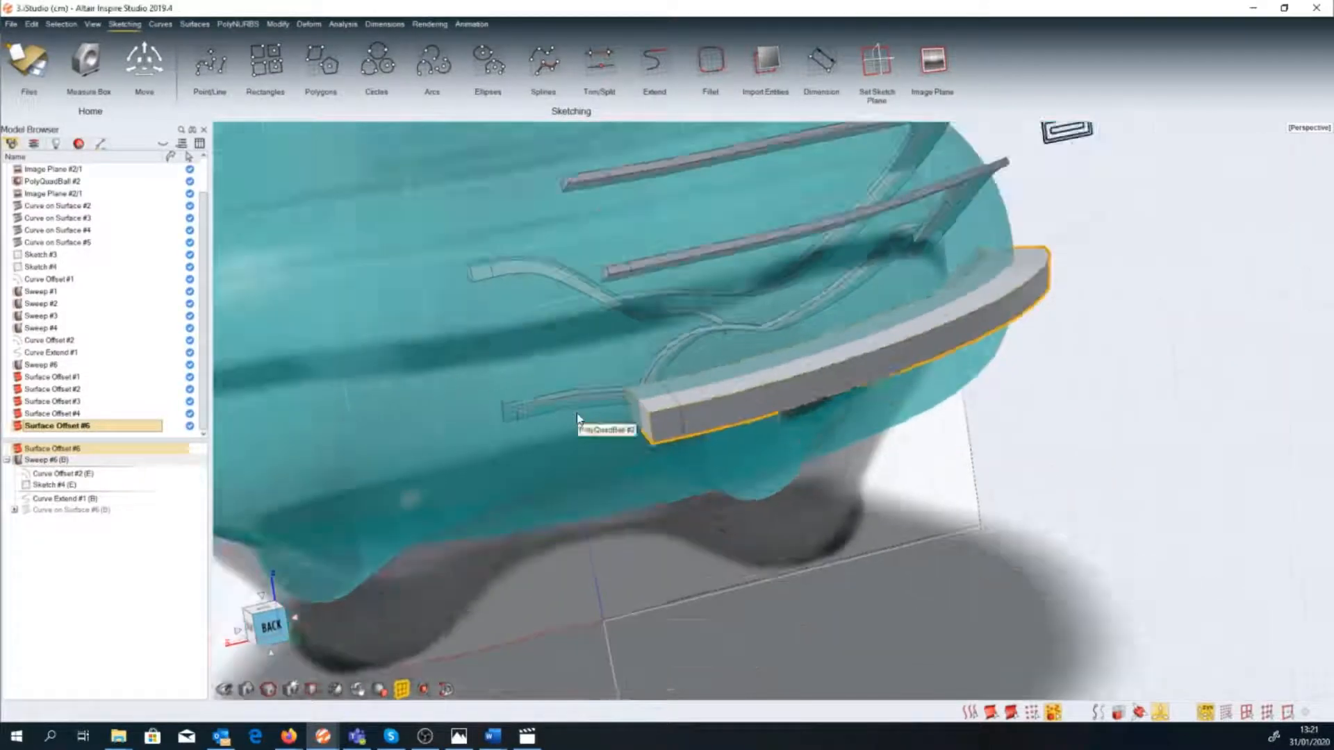
Hide the original strip sweeps, leaving only their surface offset versions displayed.
{"action": "left_click", "coordinate": [771, 531]}
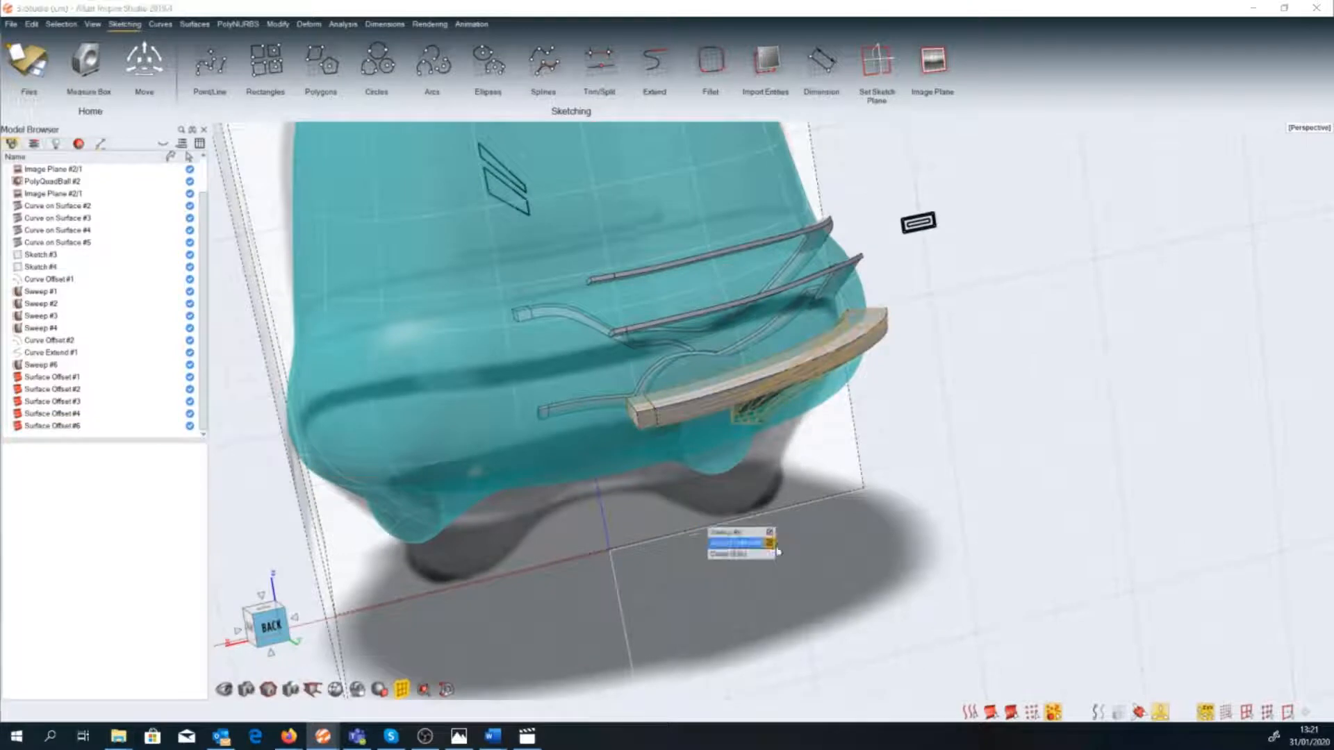
{"action": "left_click", "coordinate": [783, 417]}
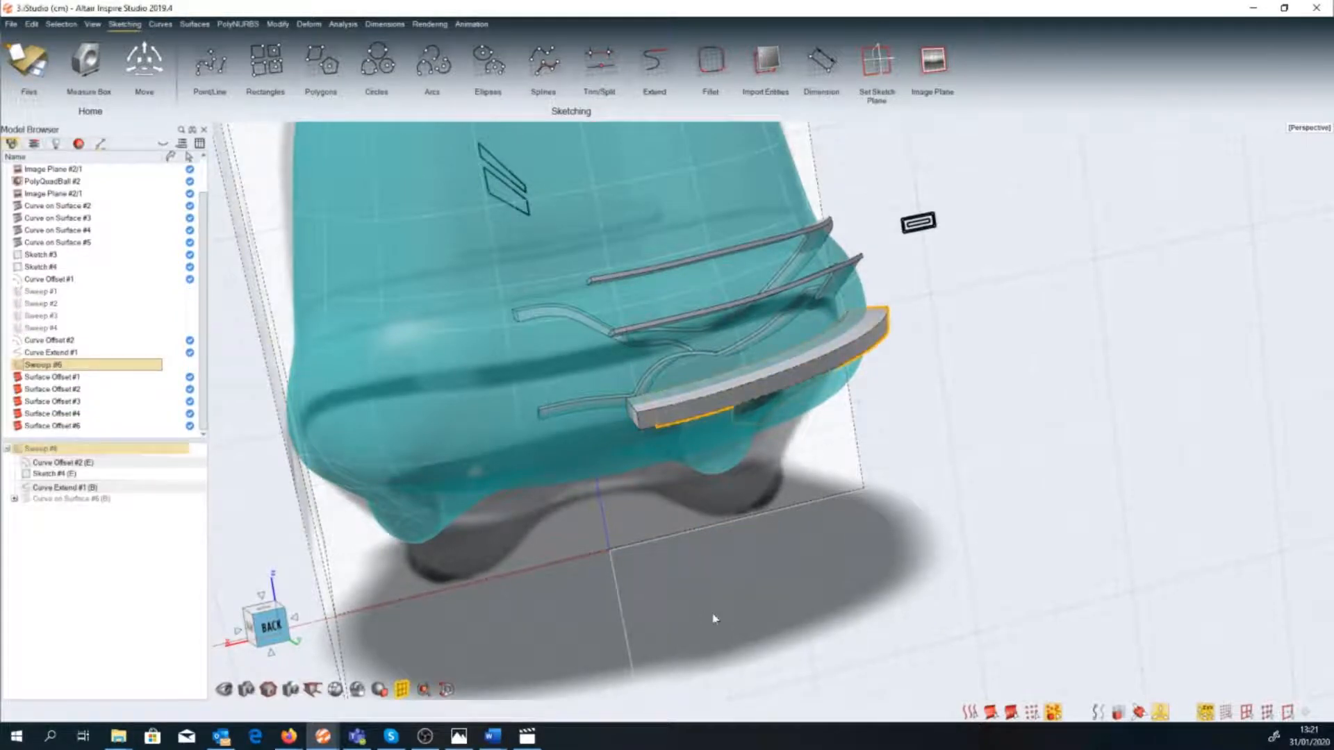
{"action": "left_click", "coordinate": [630, 598]}
Sketch a rectangle on the front vertical plane from the helmet's centreline outward, enclosing the whole half without trim strips.
{"action": "mouse_move", "coordinate": [628, 596]}
{"action": "middle_mouse_down"}
{"action": "mouse_move", "coordinate": [482, 387]}
{"action": "mouse_move", "coordinate": [523, 493]}
{"action": "mouse_move", "coordinate": [515, 506]}
{"action": "mouse_move", "coordinate": [517, 455]}
{"action": "middle_mouse_up"}
{"action": "scroll", "coordinate": [528, 476], "scroll_direction": "down", "scroll_amount": 4}
{"action": "scroll", "coordinate": [517, 456], "scroll_direction": "down", "scroll_amount": 5}
{"action": "left_click", "coordinate": [877, 64]}
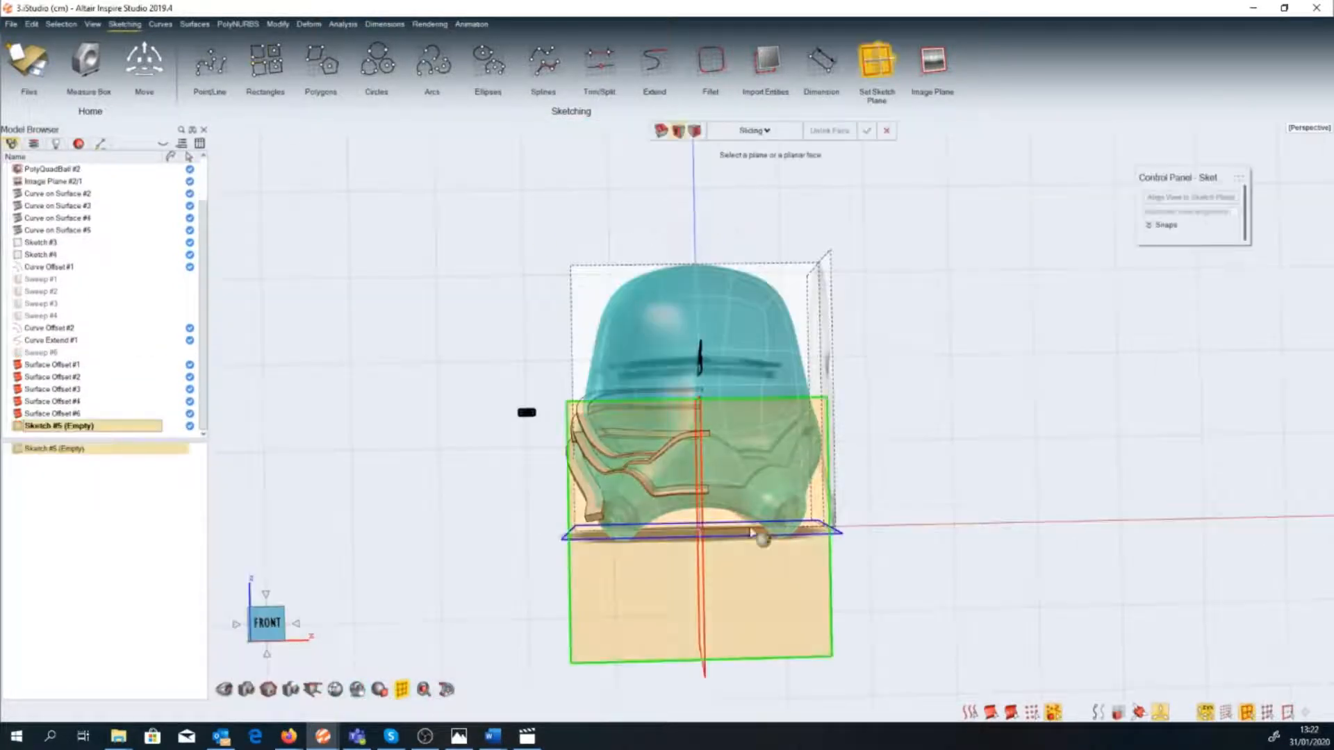
{"action": "left_click", "coordinate": [794, 618]}
{"action": "left_click", "coordinate": [702, 620]}
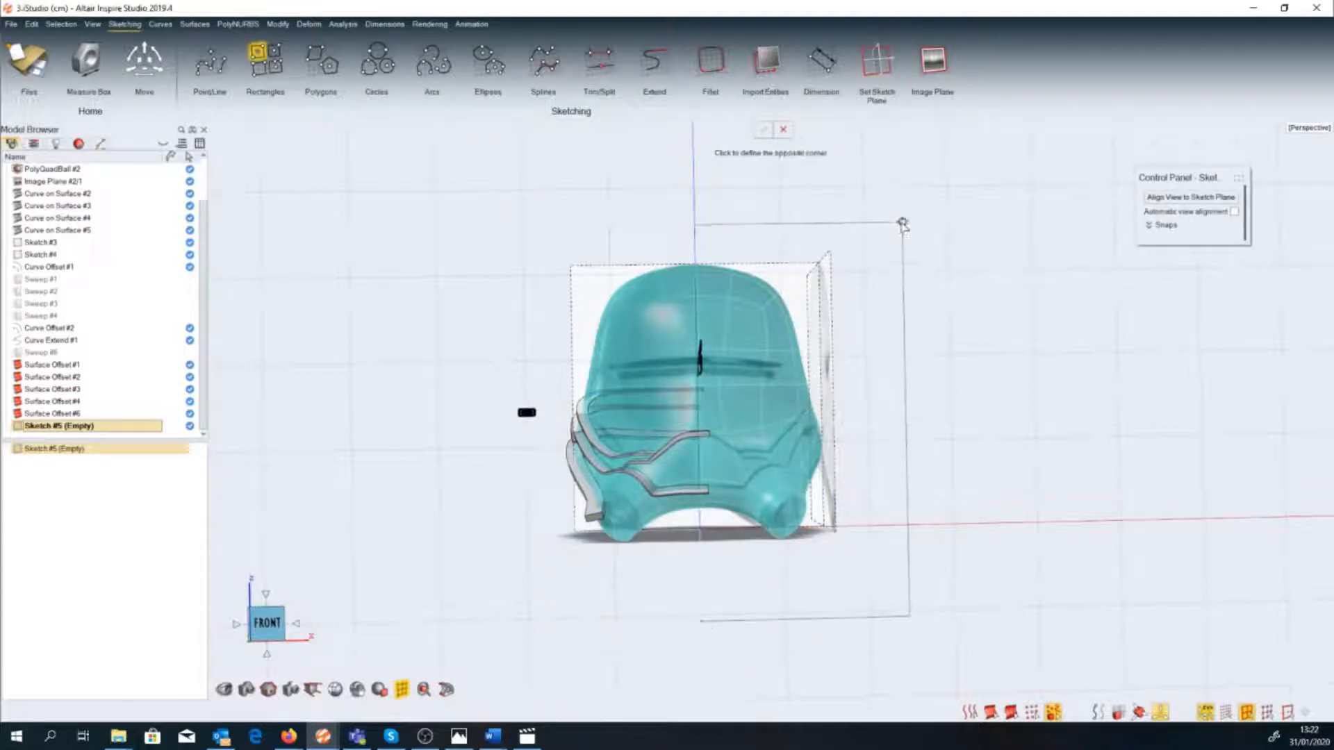
{"action": "left_click", "coordinate": [921, 214]}
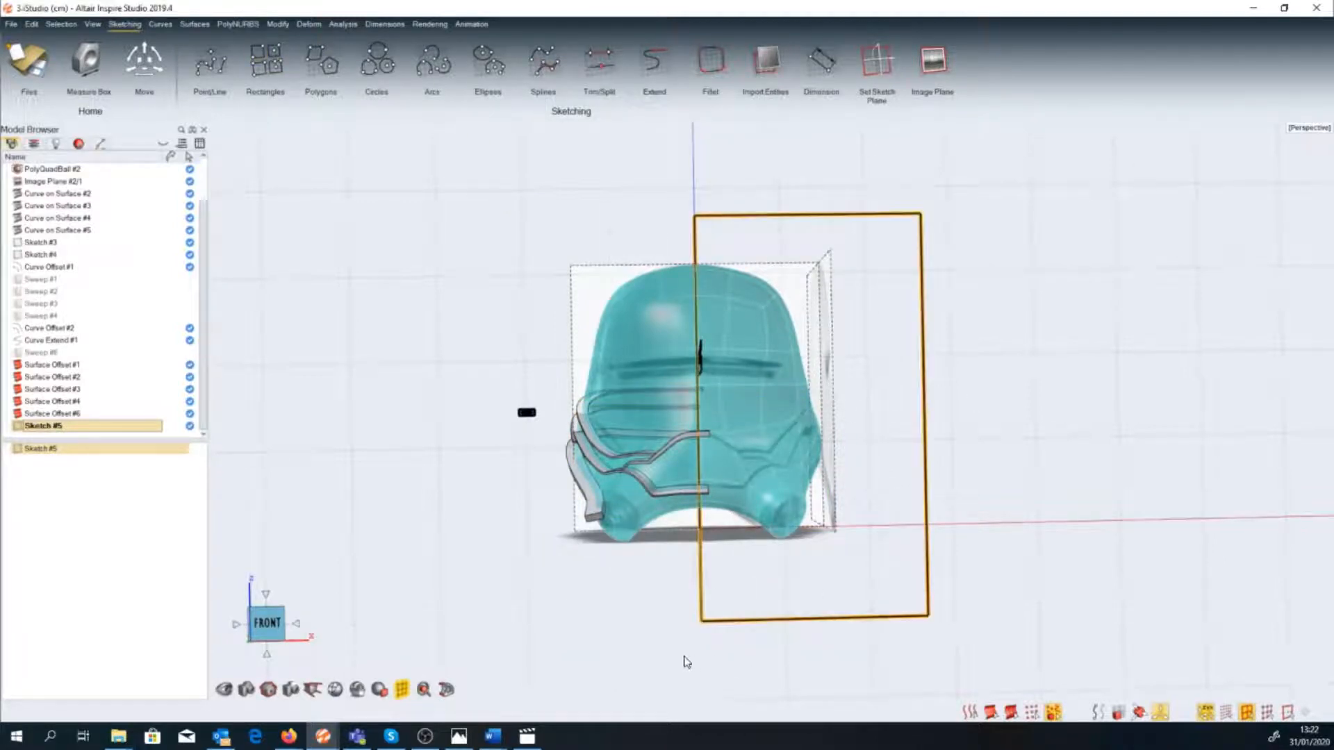
Trim the cheek-to-mouth strip with the centreline rectangle, keeping the exterior, and add the stepped mouth strip to the same trim.
{"action": "key", "text": "space"}
{"action": "left_click", "coordinate": [455, 375]}
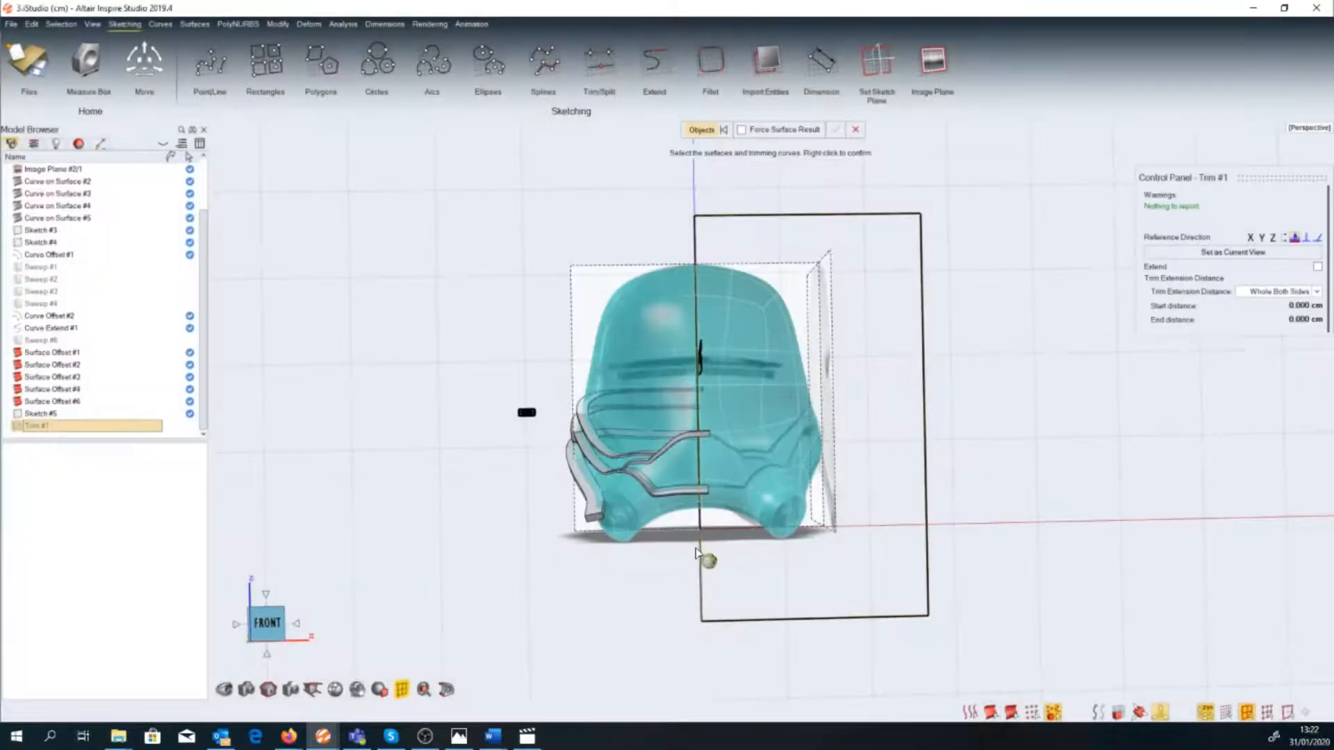
{"action": "scroll", "coordinate": [695, 548], "scroll_direction": "up", "scroll_amount": 3}
{"action": "right_click", "coordinate": [698, 581]}
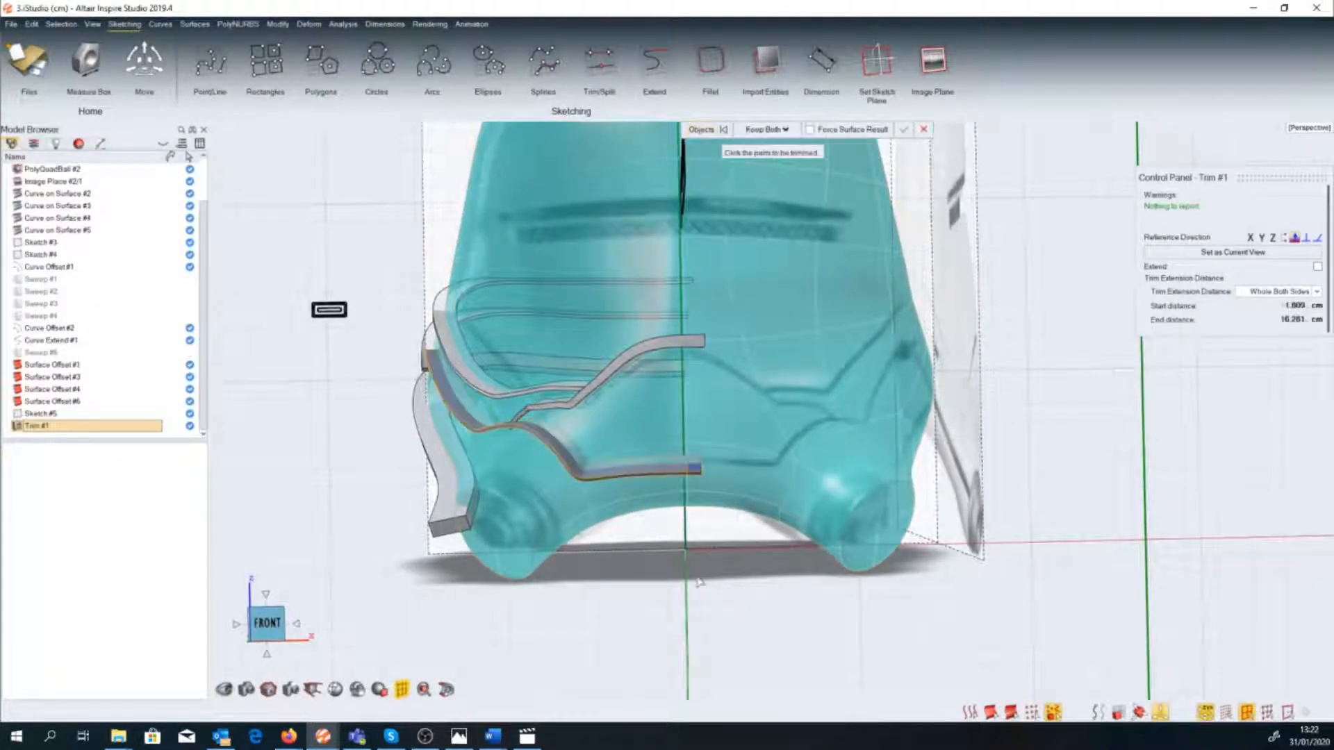
{"action": "left_click", "coordinate": [695, 469]}
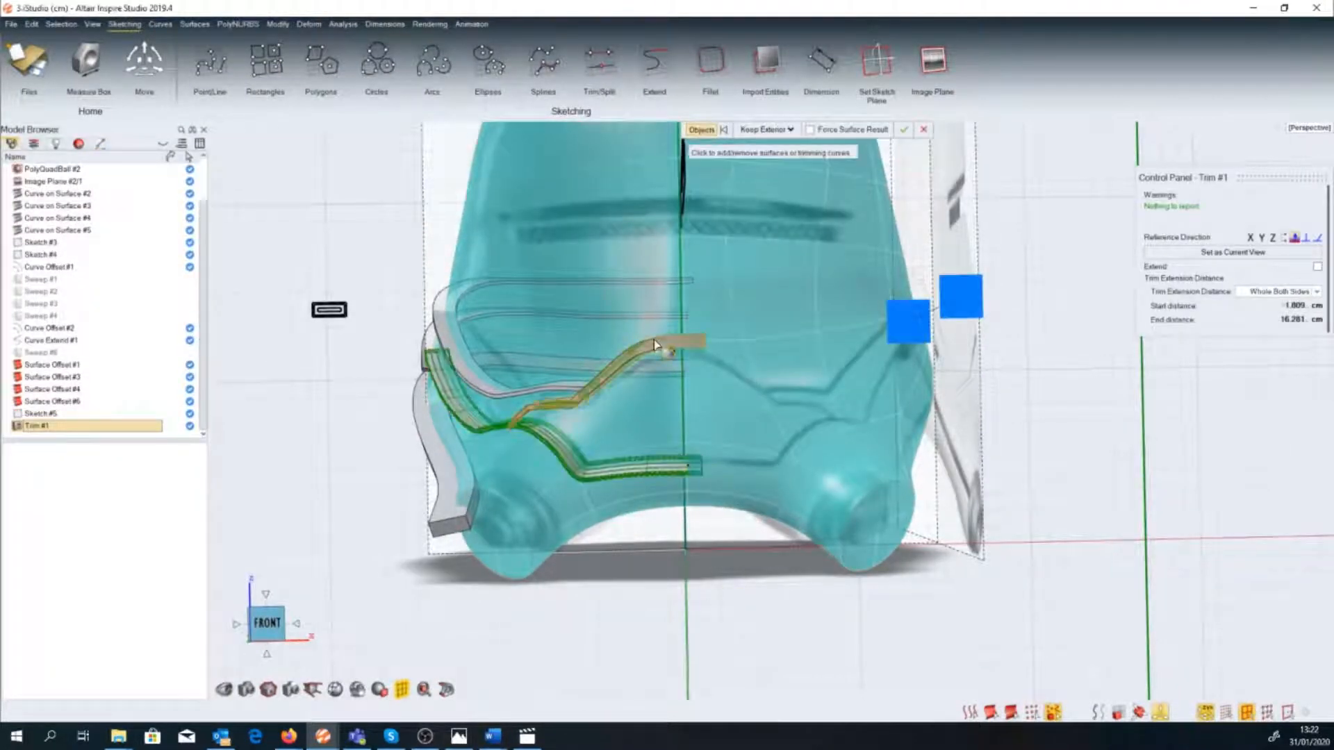
{"action": "left_click", "coordinate": [695, 349]}
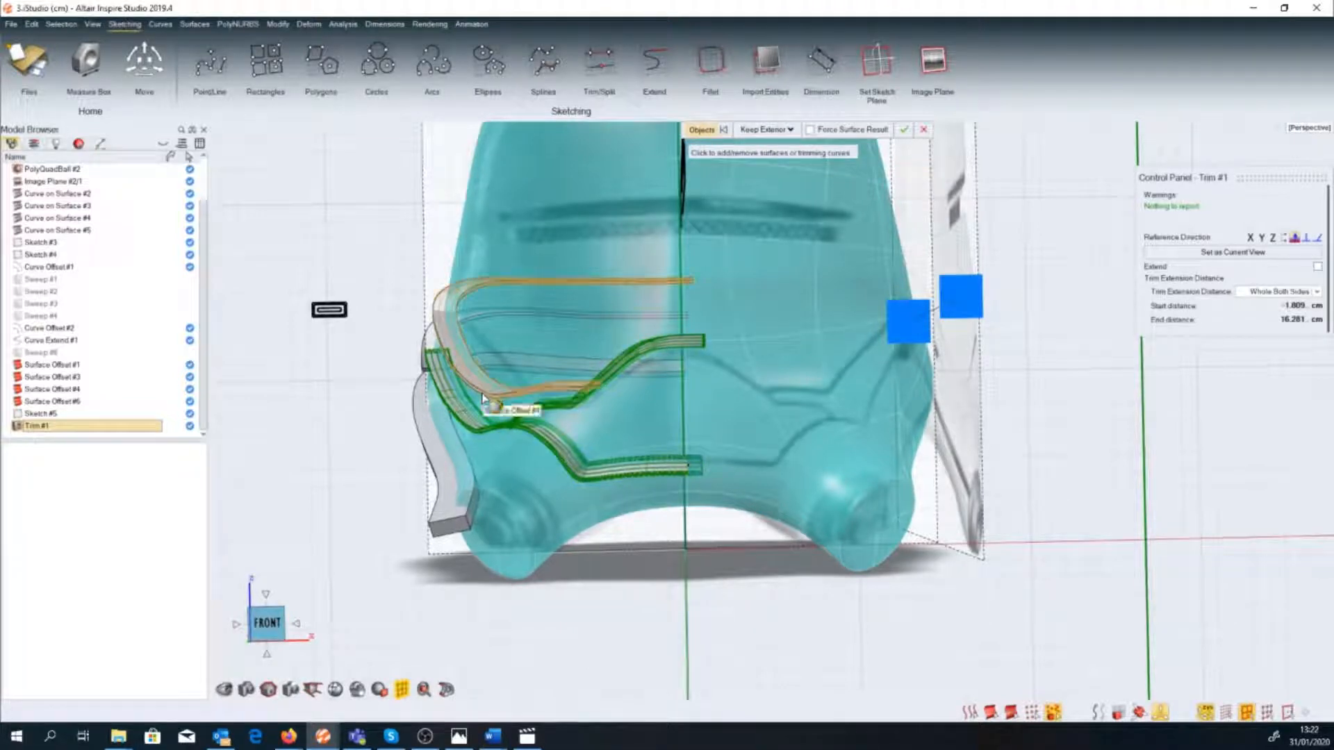
Add the remaining offset bands on the helmet half to the trim and complete it.
{"action": "left_click", "coordinate": [489, 396]}
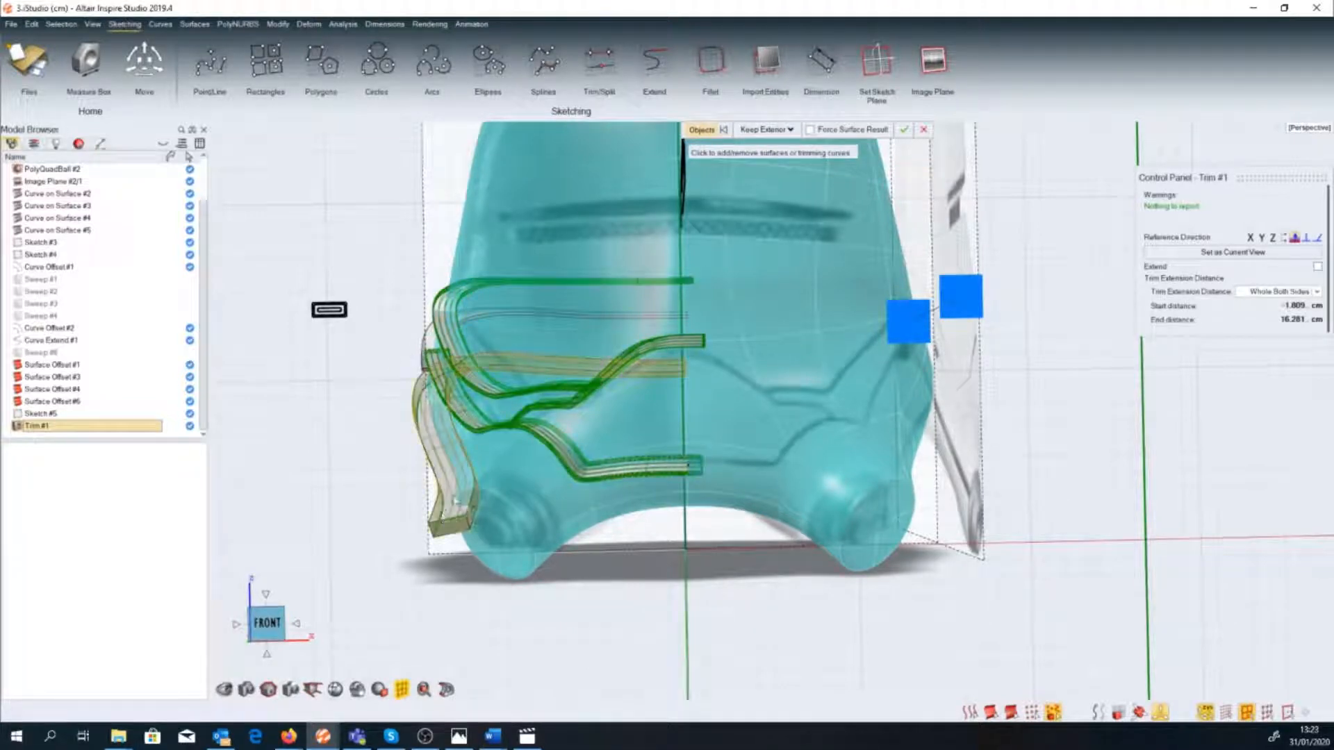
{"action": "scroll", "coordinate": [429, 389], "scroll_direction": "up", "scroll_amount": 5}
{"action": "scroll", "coordinate": [428, 385], "scroll_direction": "down", "scroll_amount": 10}
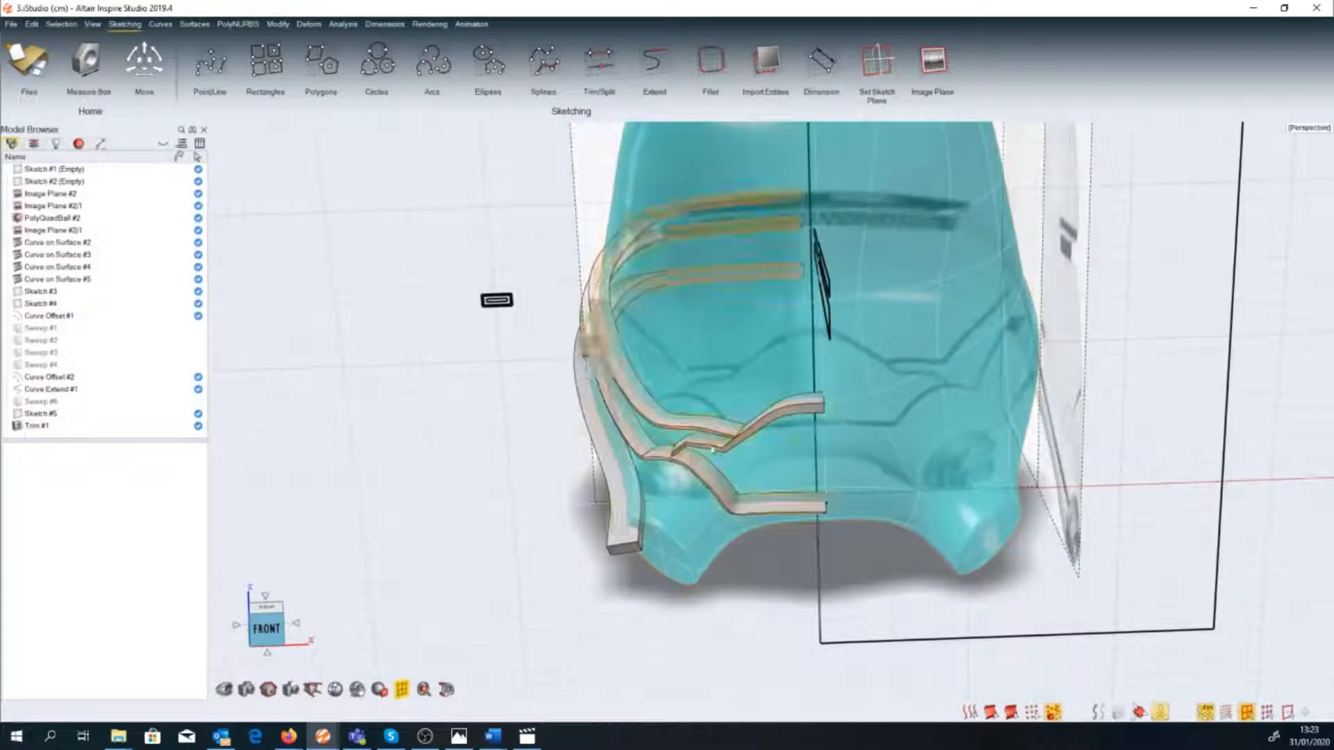
Mirror the trimmed bands across the X plane with Planar Symmetry and combine the result with the inputs.
{"action": "right_click", "coordinate": [545, 418]}
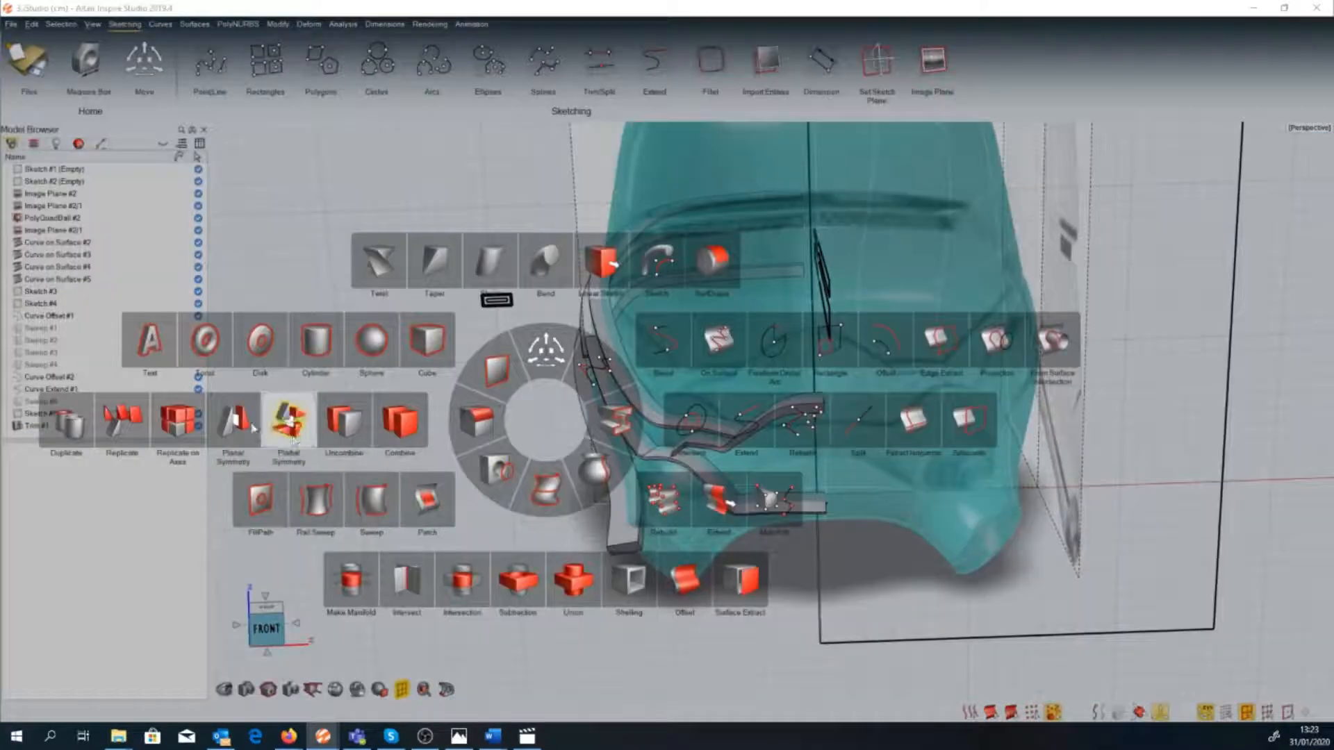
{"action": "left_click", "coordinate": [234, 421]}
{"action": "scroll", "coordinate": [668, 523], "scroll_direction": "down", "scroll_amount": 5}
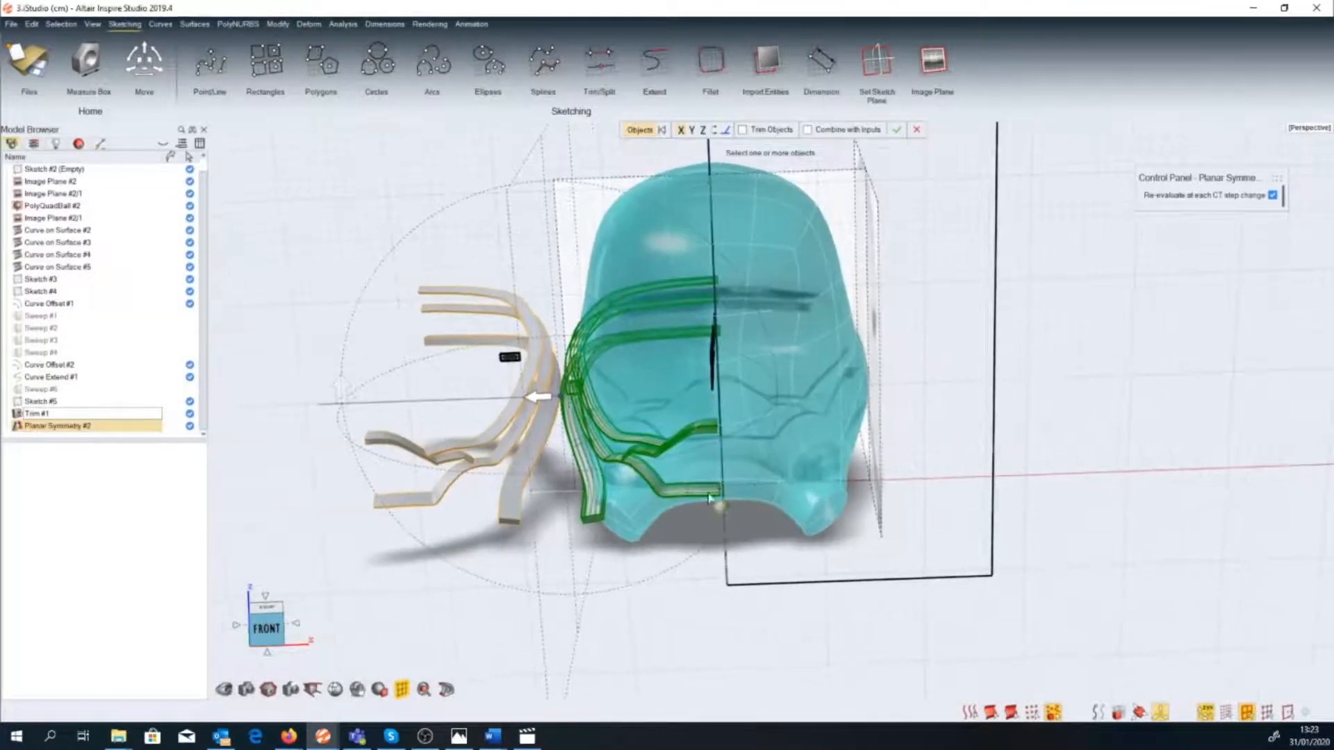
{"action": "left_click", "coordinate": [692, 130]}
{"action": "left_click", "coordinate": [681, 130]}
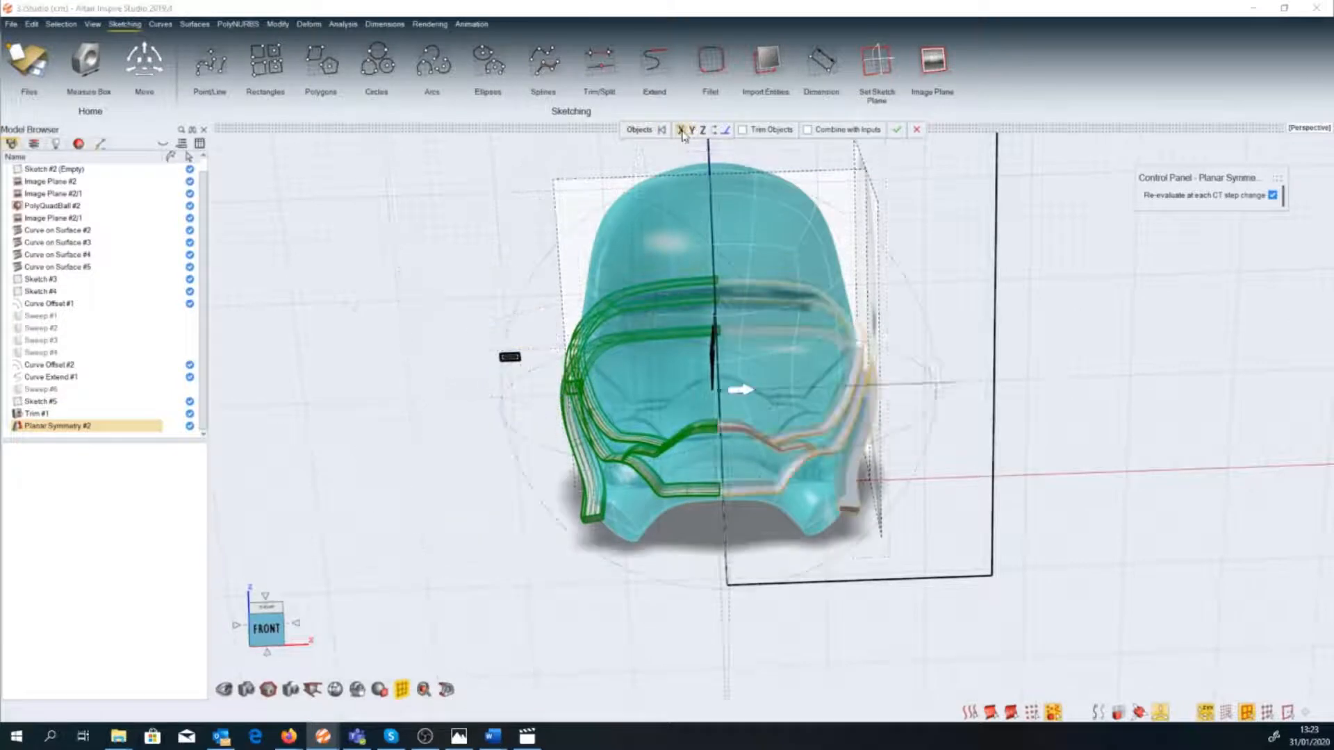
{"action": "left_click", "coordinate": [807, 130]}
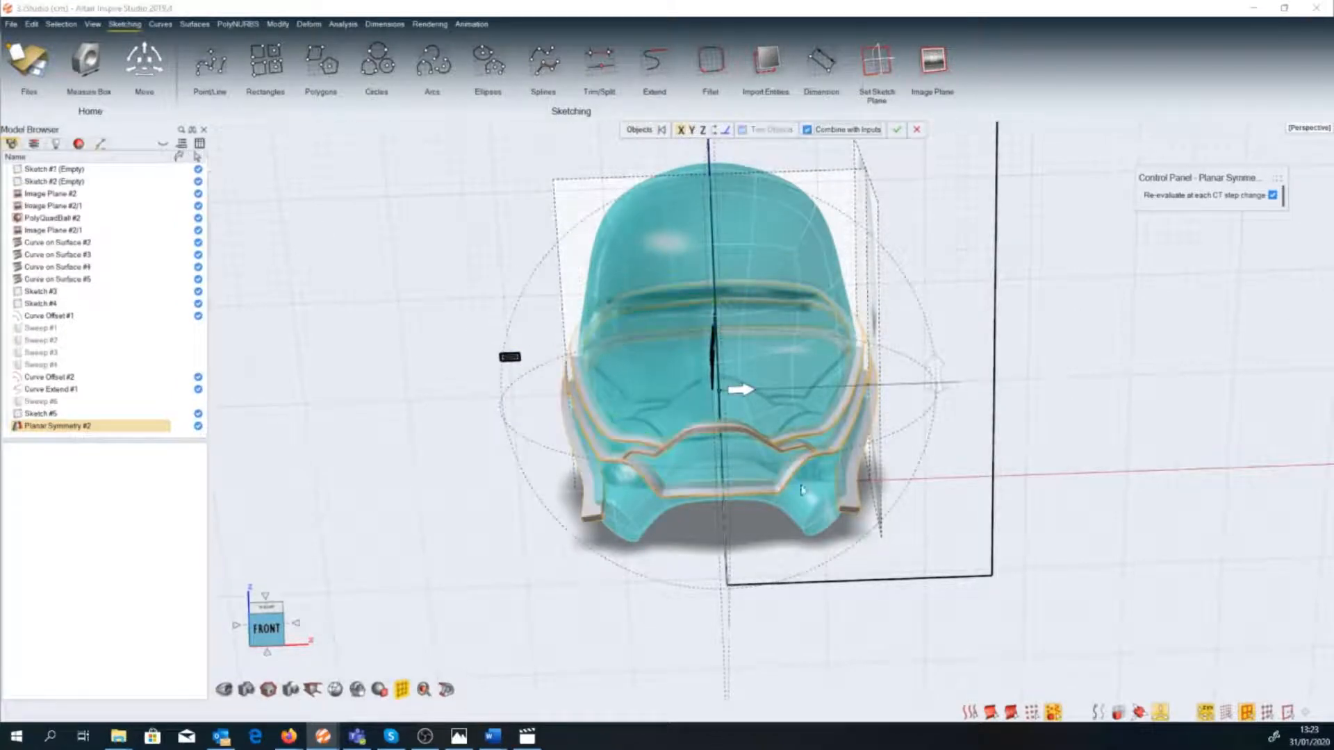
{"action": "left_click", "coordinate": [683, 607]}
Subtract the mirrored bands from the helmet body with a Boolean Subtraction to cut the grooves.
{"action": "middle_click_drag", "start_coordinate": [634, 568], "coordinate": [701, 378]}
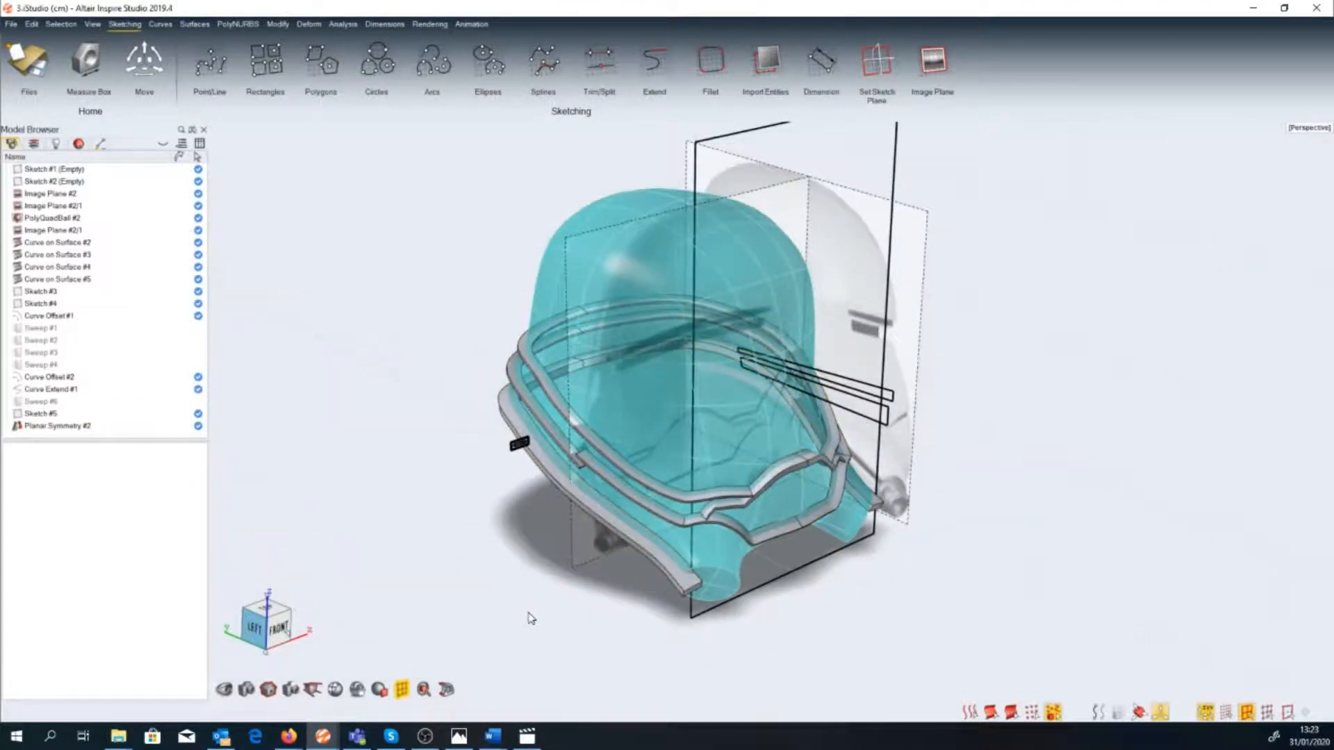
{"action": "key", "text": "space"}
{"action": "left_click", "coordinate": [491, 674]}
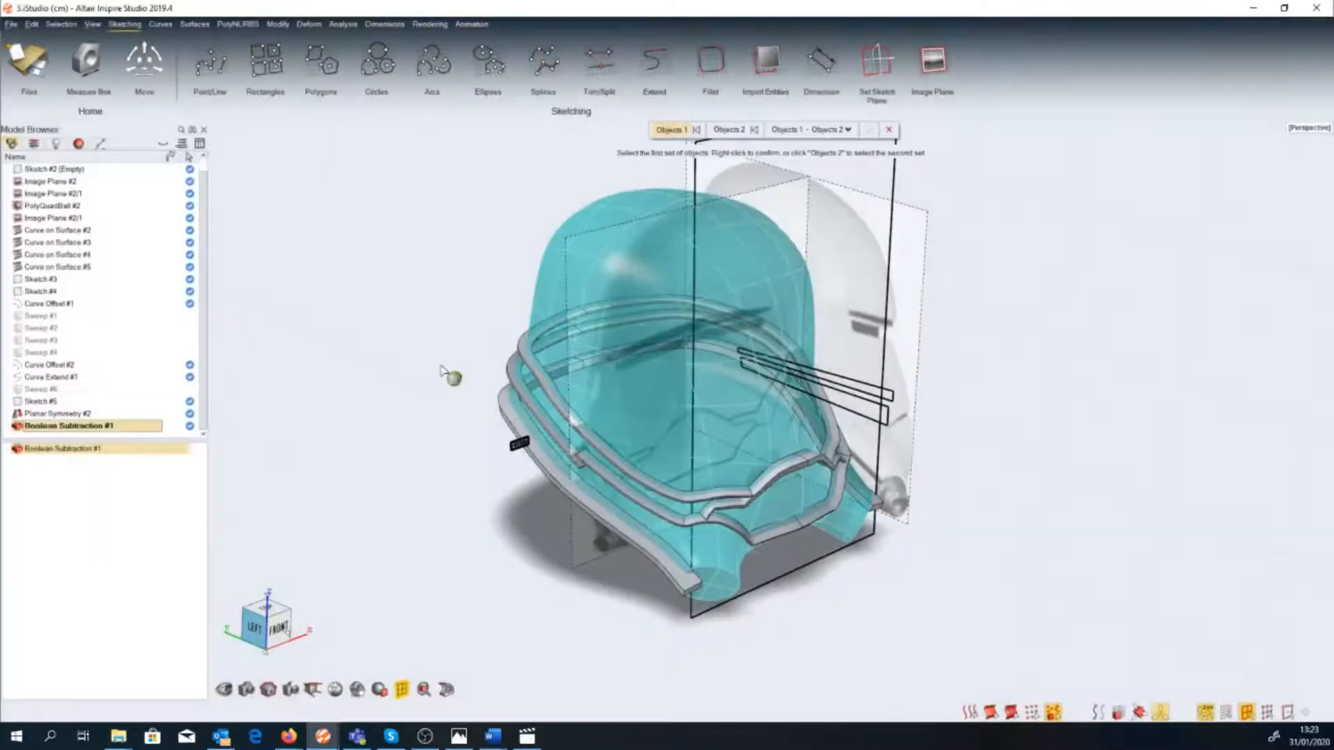
{"action": "left_click", "coordinate": [548, 249]}
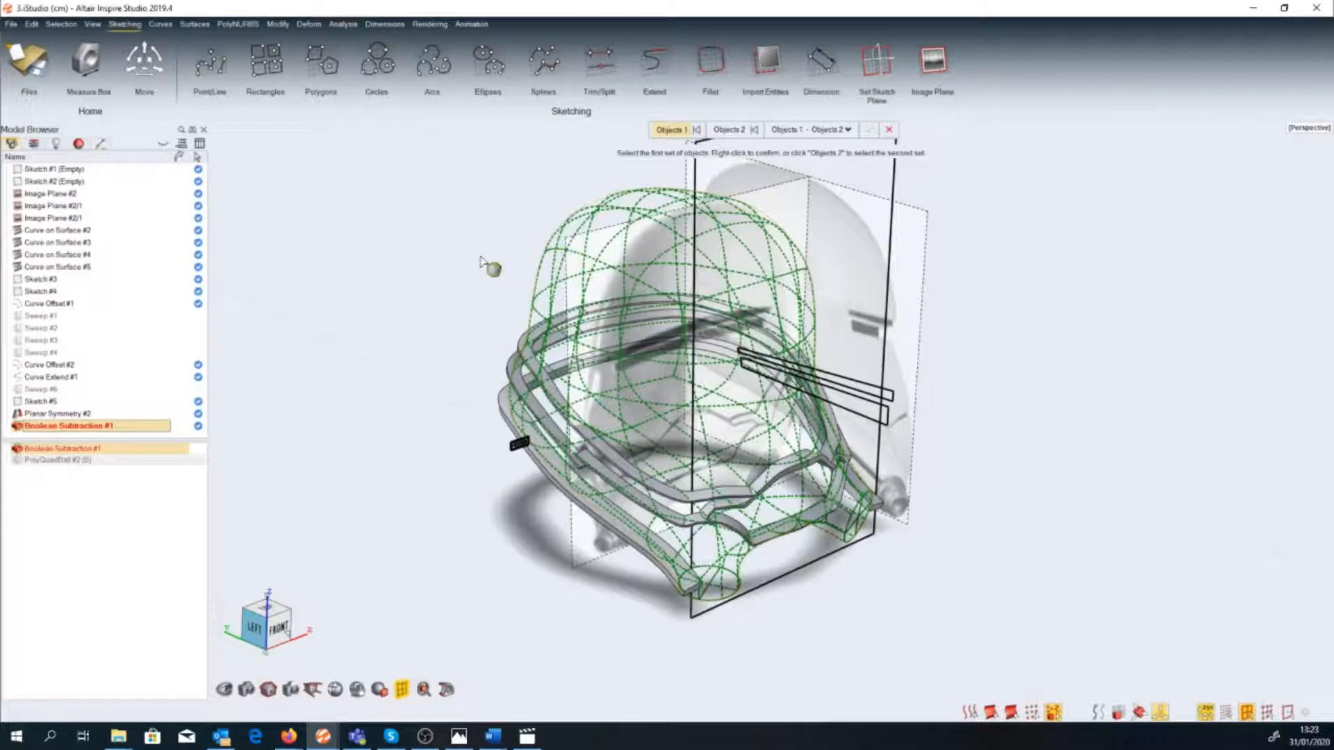
{"action": "right_click", "coordinate": [490, 266]}
{"action": "left_click", "coordinate": [507, 370]}
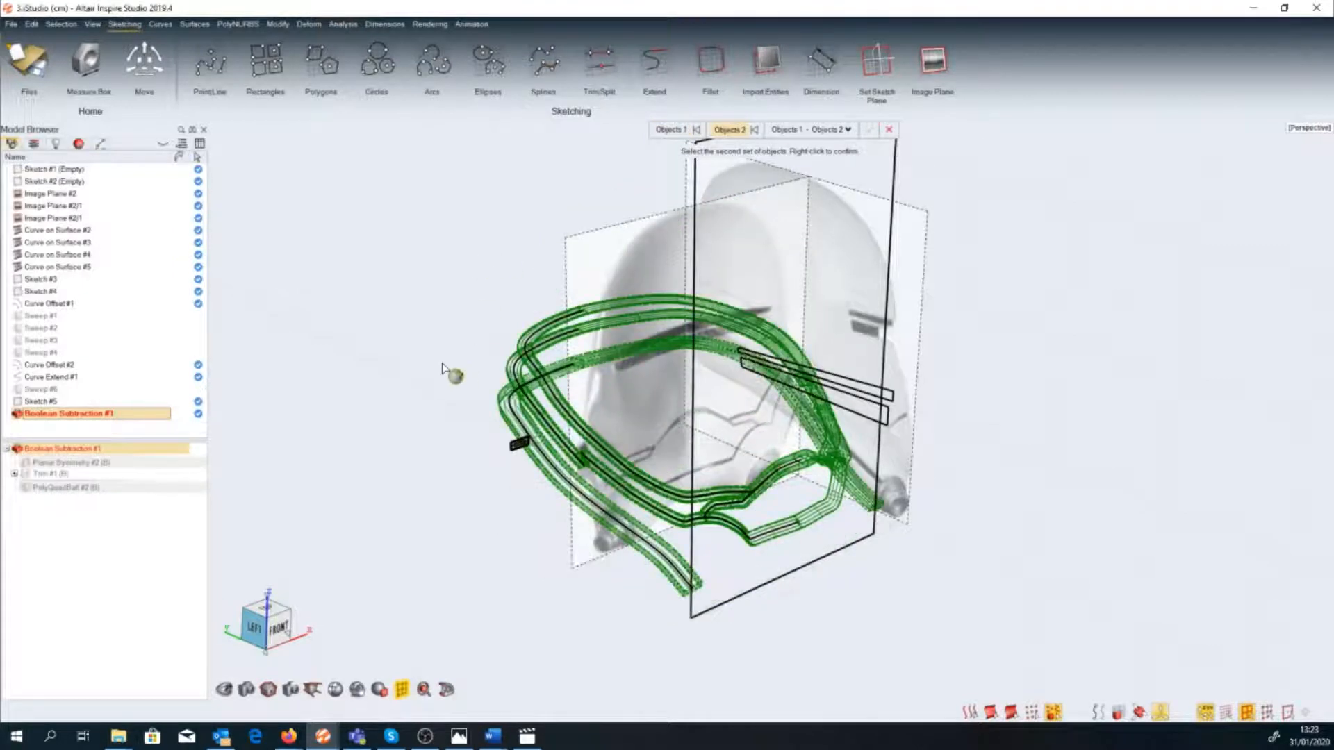
{"action": "right_click", "coordinate": [443, 366]}
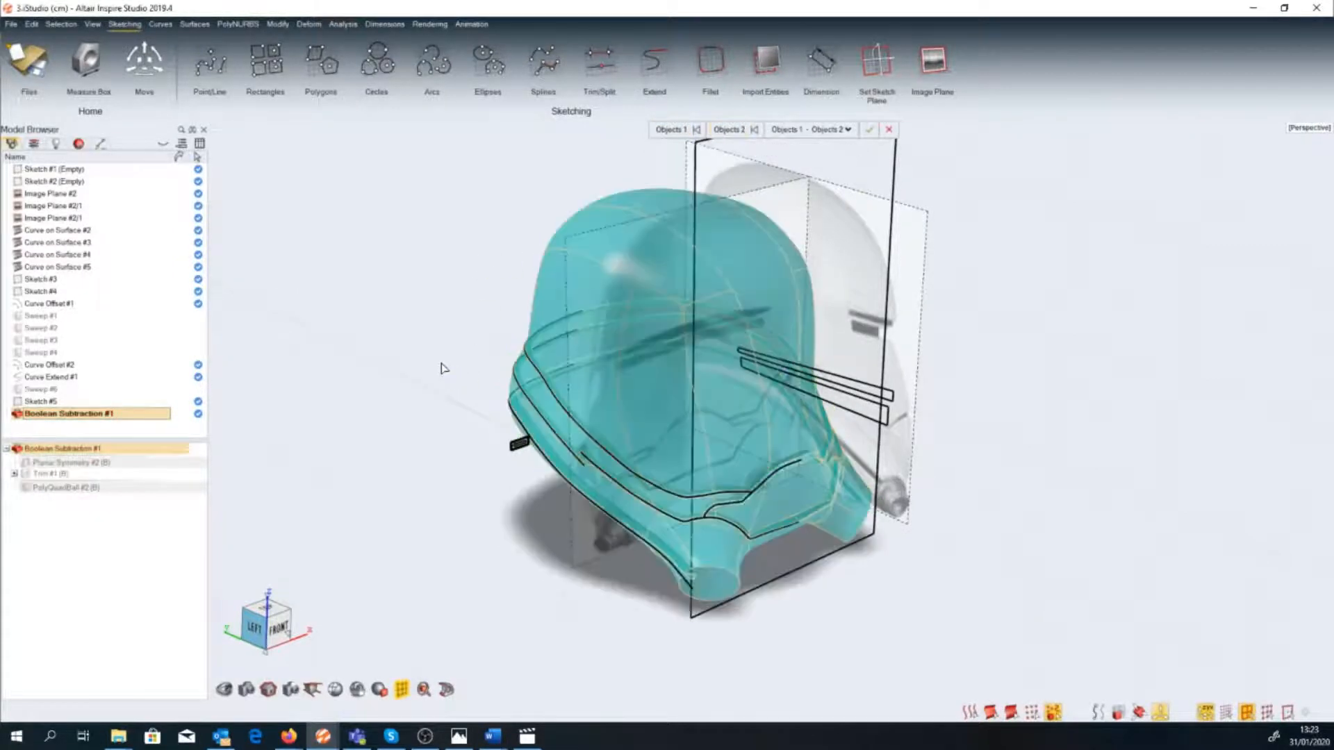
{"action": "right_click", "coordinate": [424, 368]}
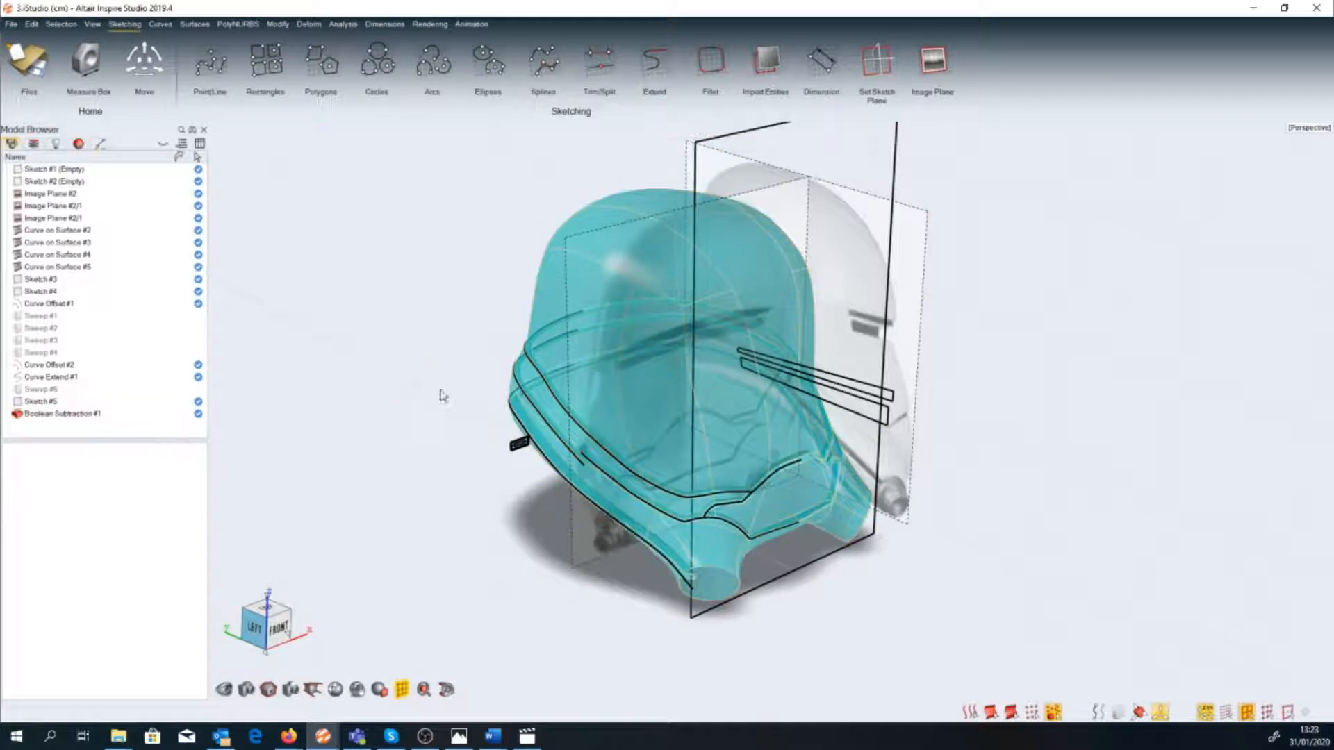
Remove the transparency of the grooved helmet body so it displays as opaque.
{"action": "left_click", "coordinate": [604, 275]}
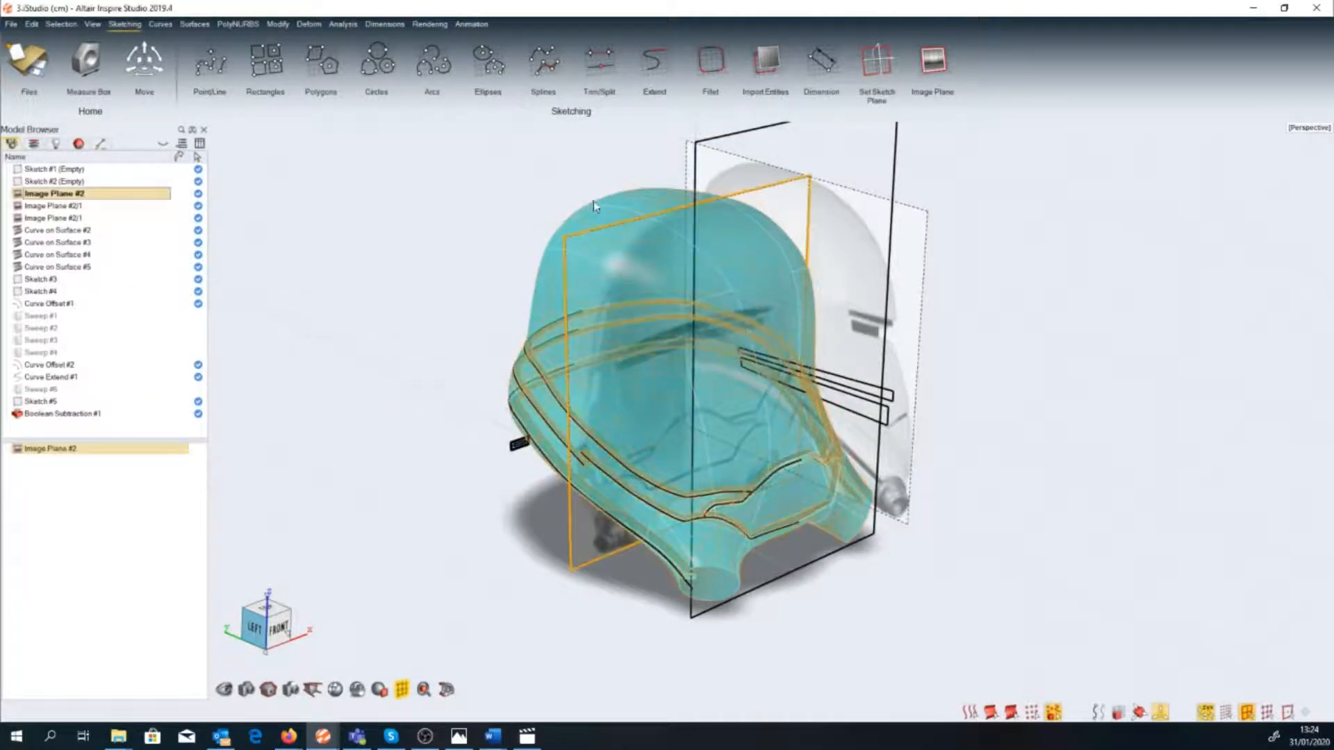
{"action": "left_click", "coordinate": [606, 207]}
{"action": "right_click", "coordinate": [605, 208]}
{"action": "left_click", "coordinate": [653, 476]}
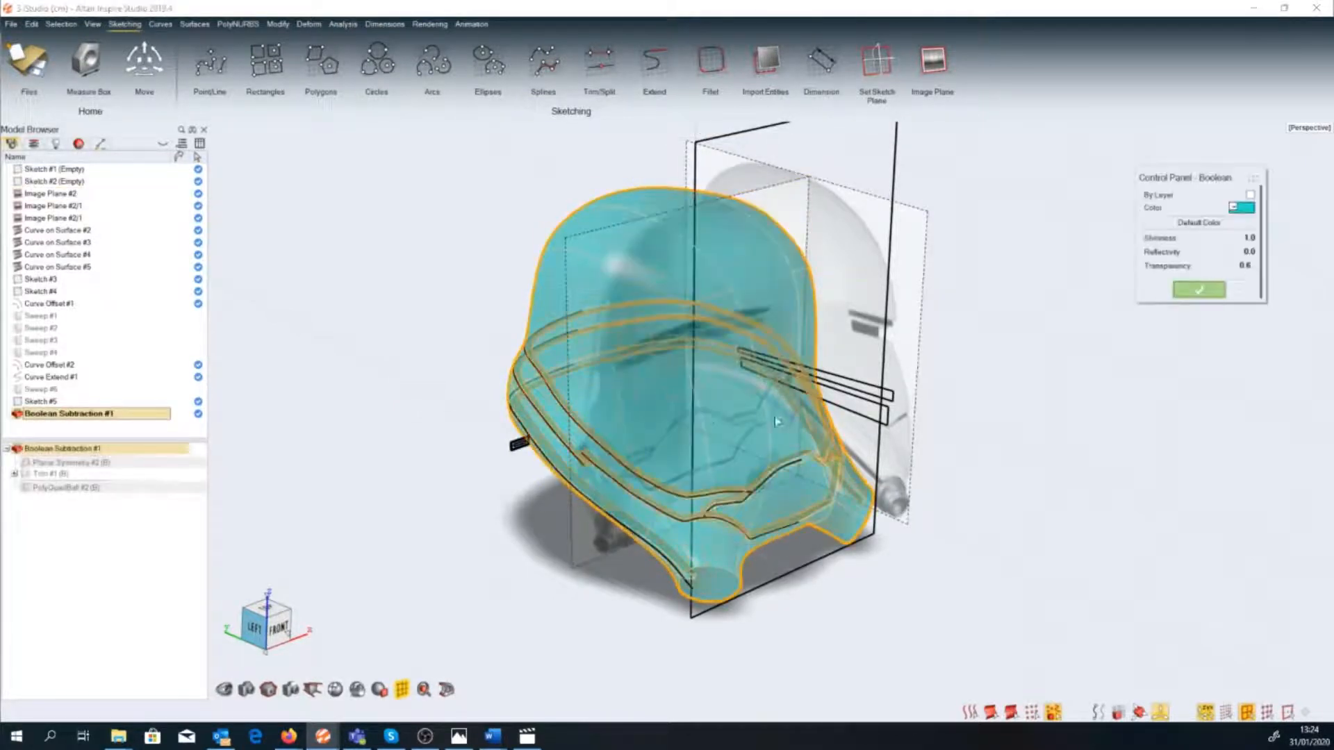
{"action": "left_click_drag", "start_coordinate": [1248, 266], "coordinate": [1102, 399]}
{"action": "left_click", "coordinate": [1100, 400]}
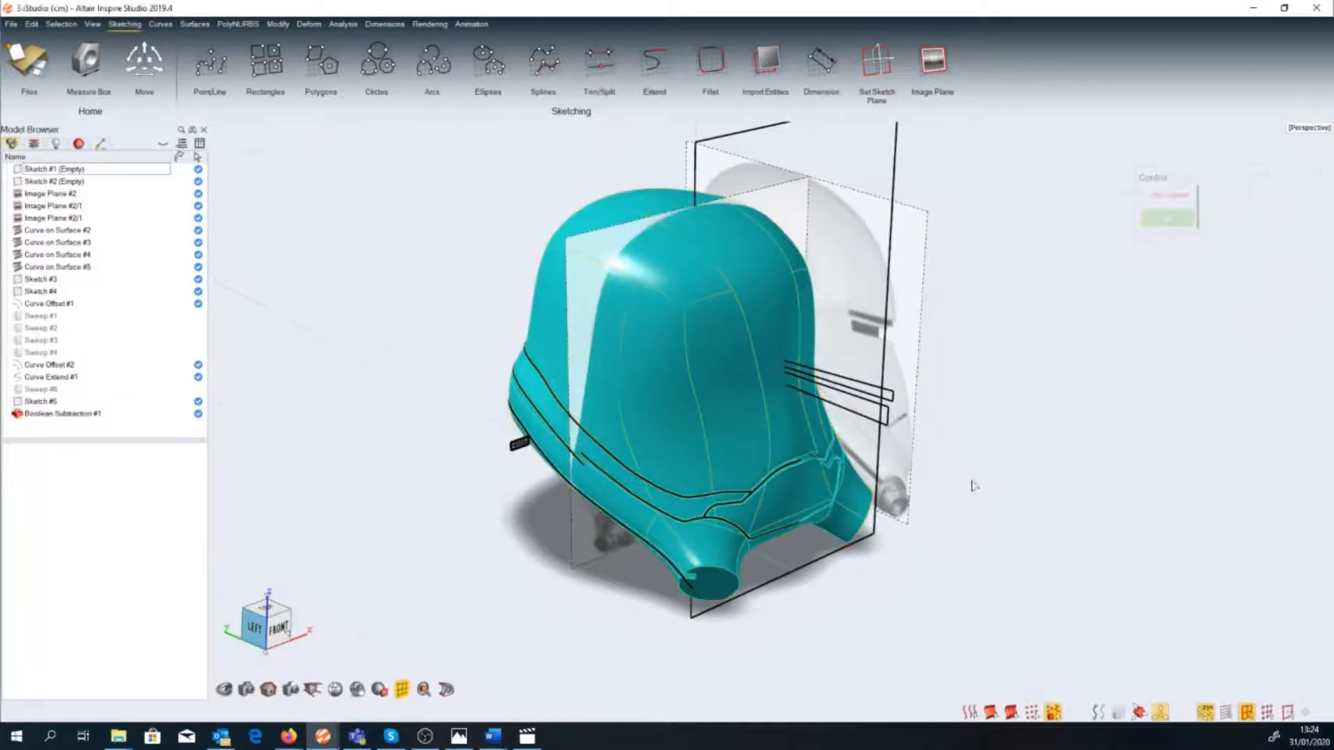
Hide the construction curves and examine the grooves cut into the front of the helmet.
{"action": "middle_click_drag", "start_coordinate": [970, 486], "coordinate": [789, 640]}
{"action": "scroll", "coordinate": [728, 373], "scroll_direction": "up", "scroll_amount": 4}
{"action": "scroll", "coordinate": [830, 452], "scroll_direction": "down", "scroll_amount": 4}
{"action": "scroll", "coordinate": [767, 635], "scroll_direction": "down", "scroll_amount": 3}
{"action": "left_click", "coordinate": [727, 482]}
{"action": "left_click", "coordinate": [790, 648]}
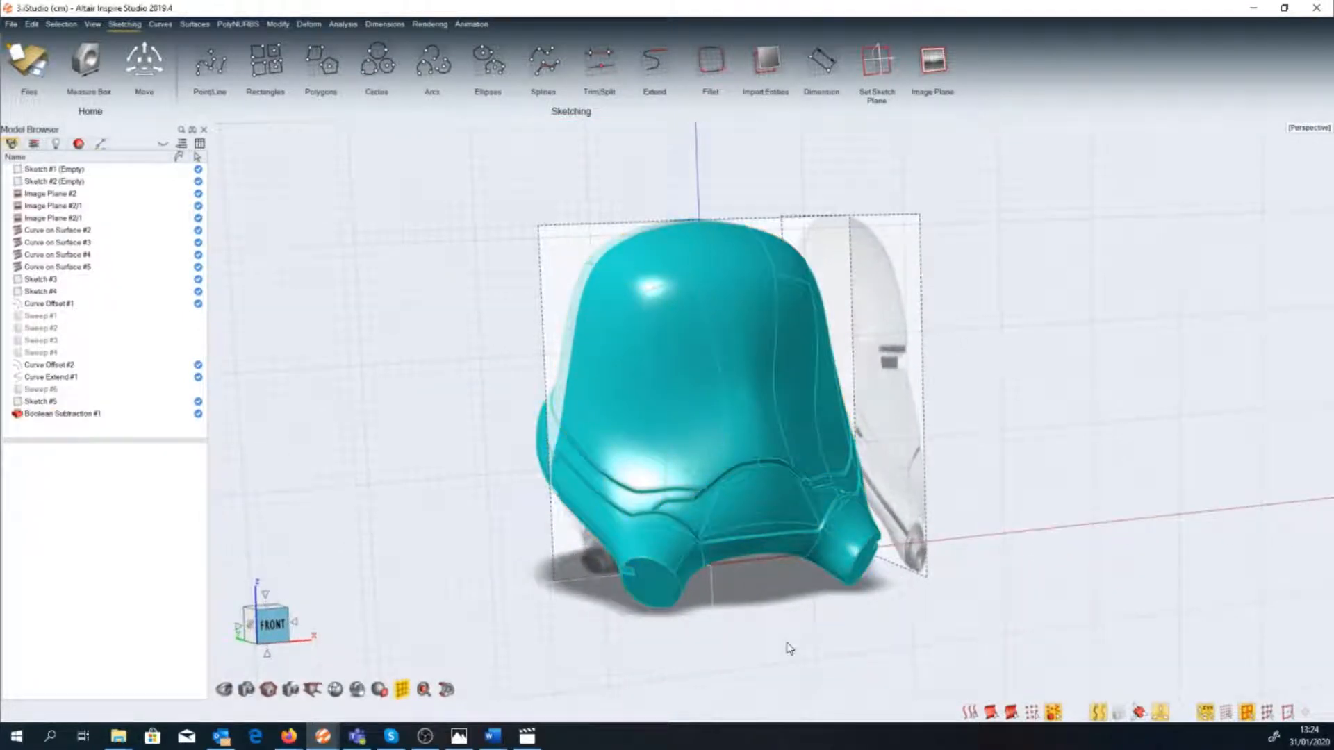
Show the original PolyQuadBall #2 from the Boolean Subtraction's history and isolate it.
{"action": "left_click", "coordinate": [778, 556]}
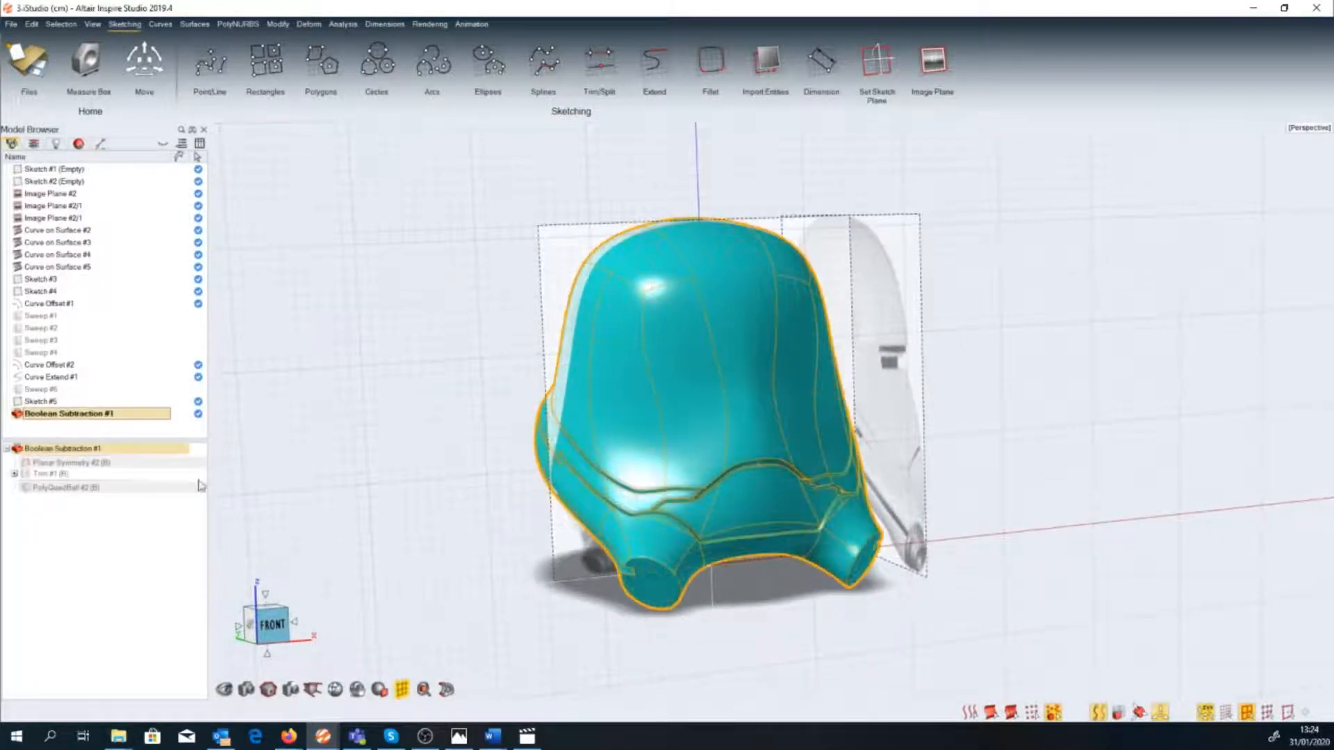
{"action": "left_click", "coordinate": [25, 488]}
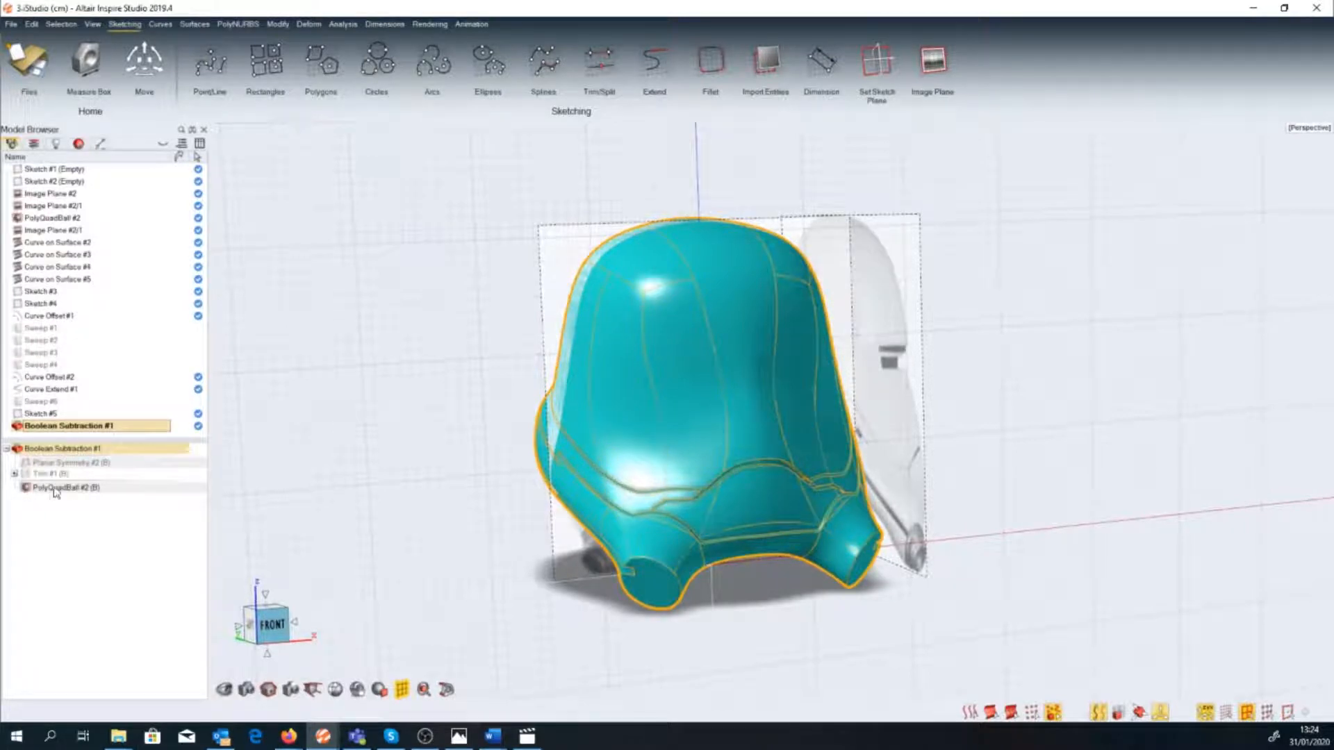
{"action": "left_click", "coordinate": [55, 489]}
{"action": "left_click", "coordinate": [1117, 713]}
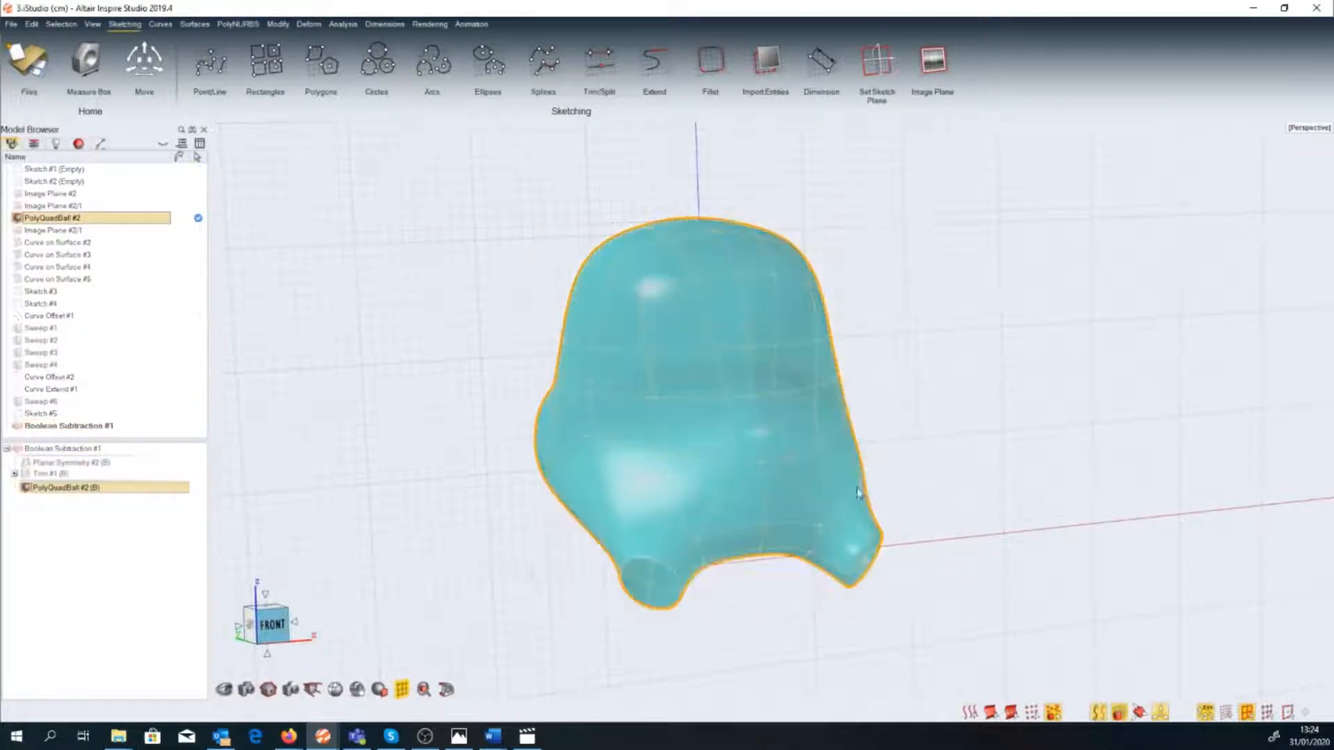
Copy the isolated PolyQuadBall #2 and paste a duplicate in the same place.
{"action": "left_click", "coordinate": [56, 47]}
{"action": "left_click", "coordinate": [58, 90]}
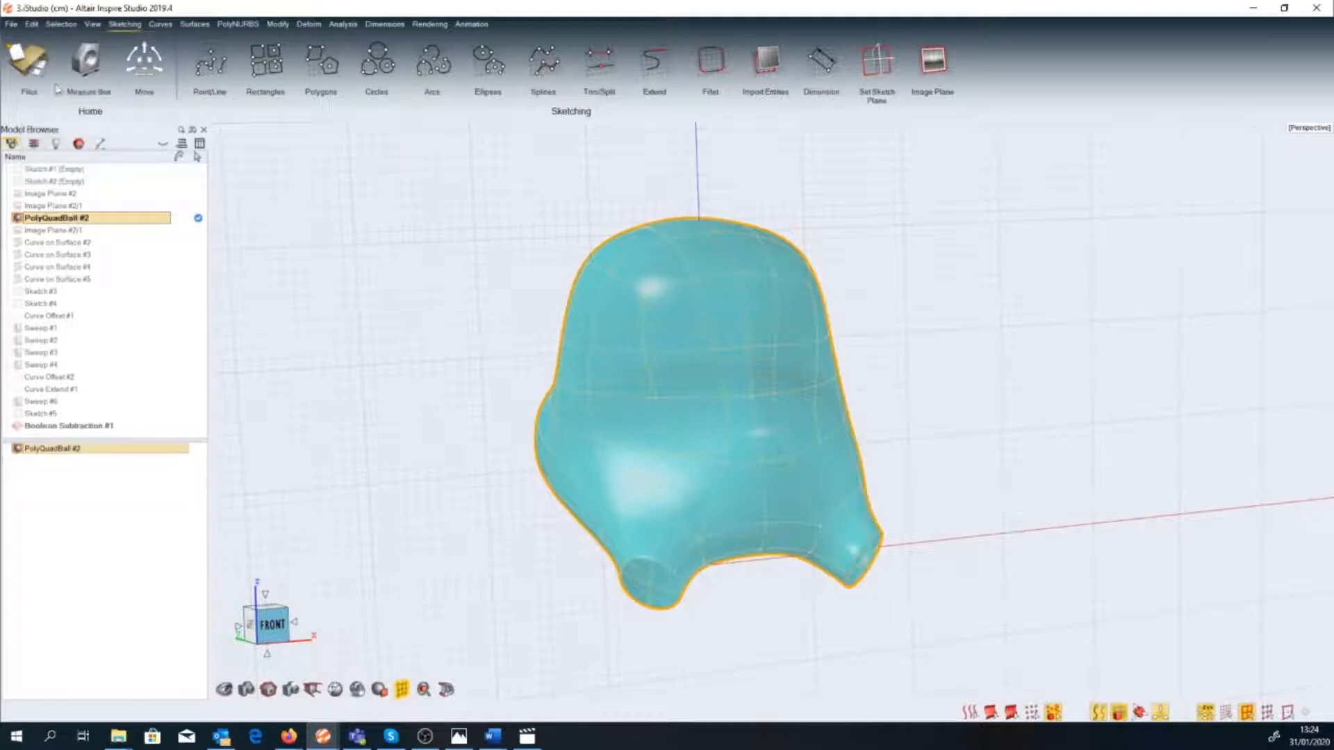
{"action": "left_click", "coordinate": [31, 24]}
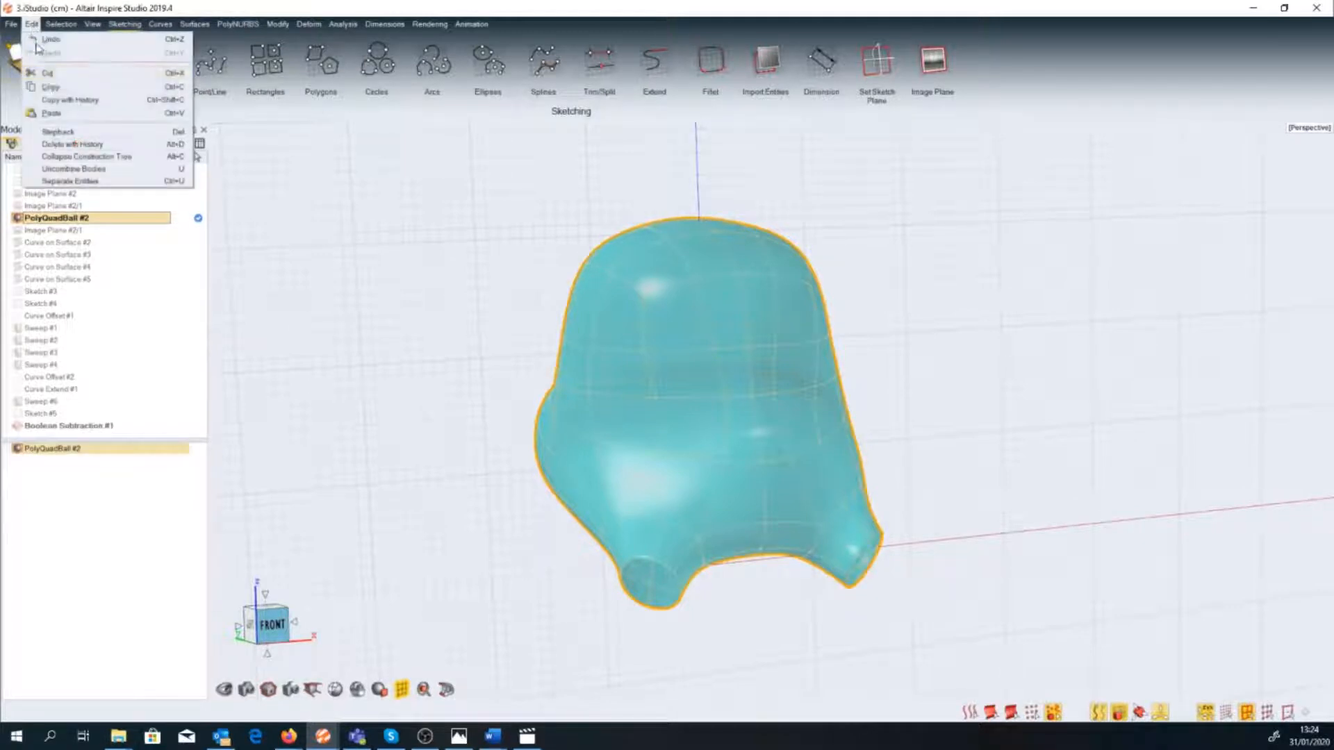
{"action": "left_click", "coordinate": [52, 110]}
{"action": "right_click", "coordinate": [401, 491]}
{"action": "left_click", "coordinate": [235, 490]}
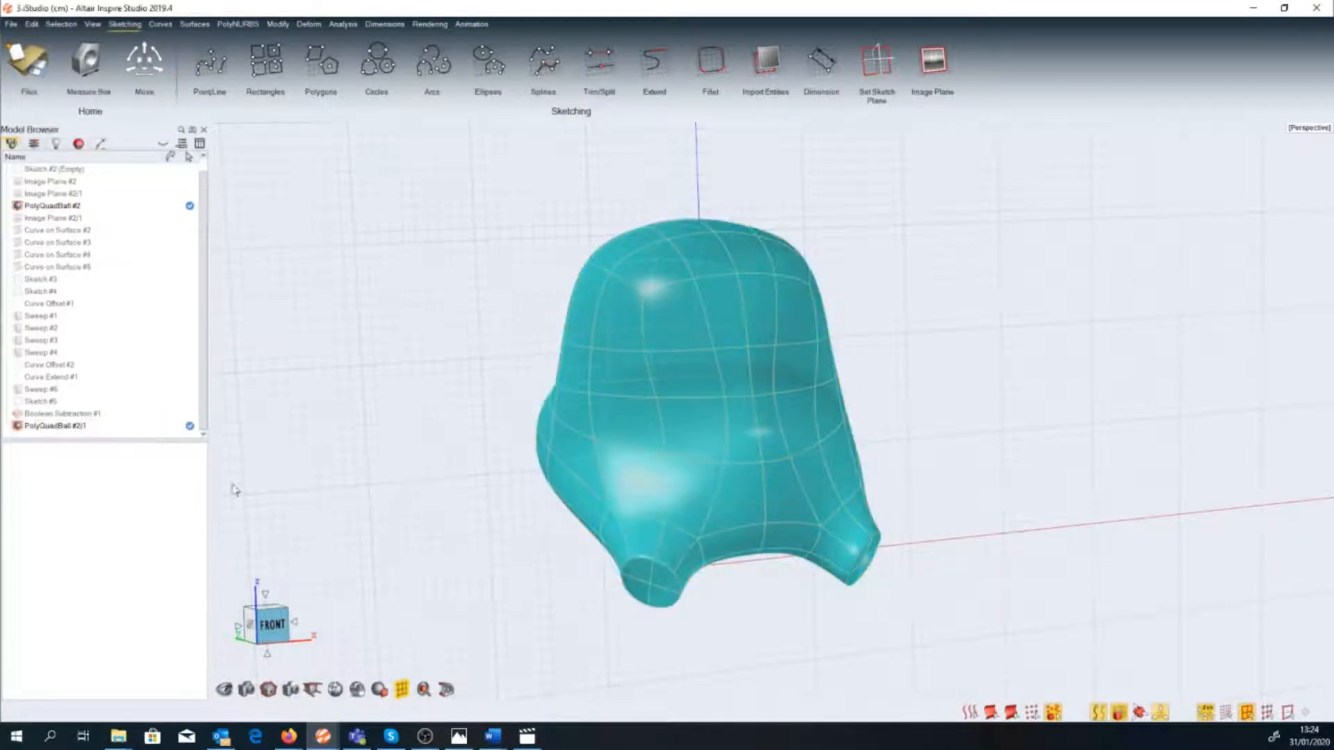
Change the color of the duplicate PolyQuadBall #2/1 to green.
{"action": "left_click", "coordinate": [69, 427]}
{"action": "right_click", "coordinate": [733, 491]}
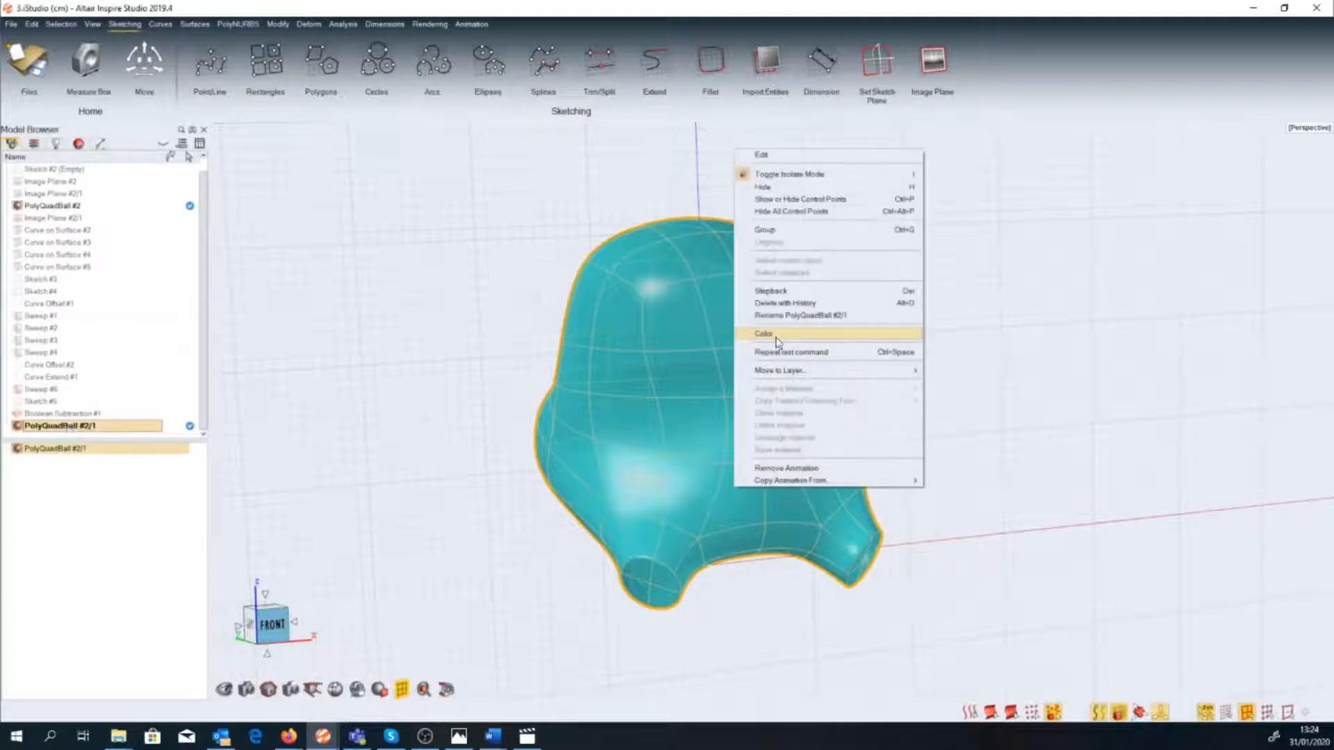
{"action": "left_click", "coordinate": [799, 338]}
{"action": "left_click", "coordinate": [1241, 207]}
{"action": "left_click_drag", "start_coordinate": [1146, 285], "coordinate": [1091, 291]}
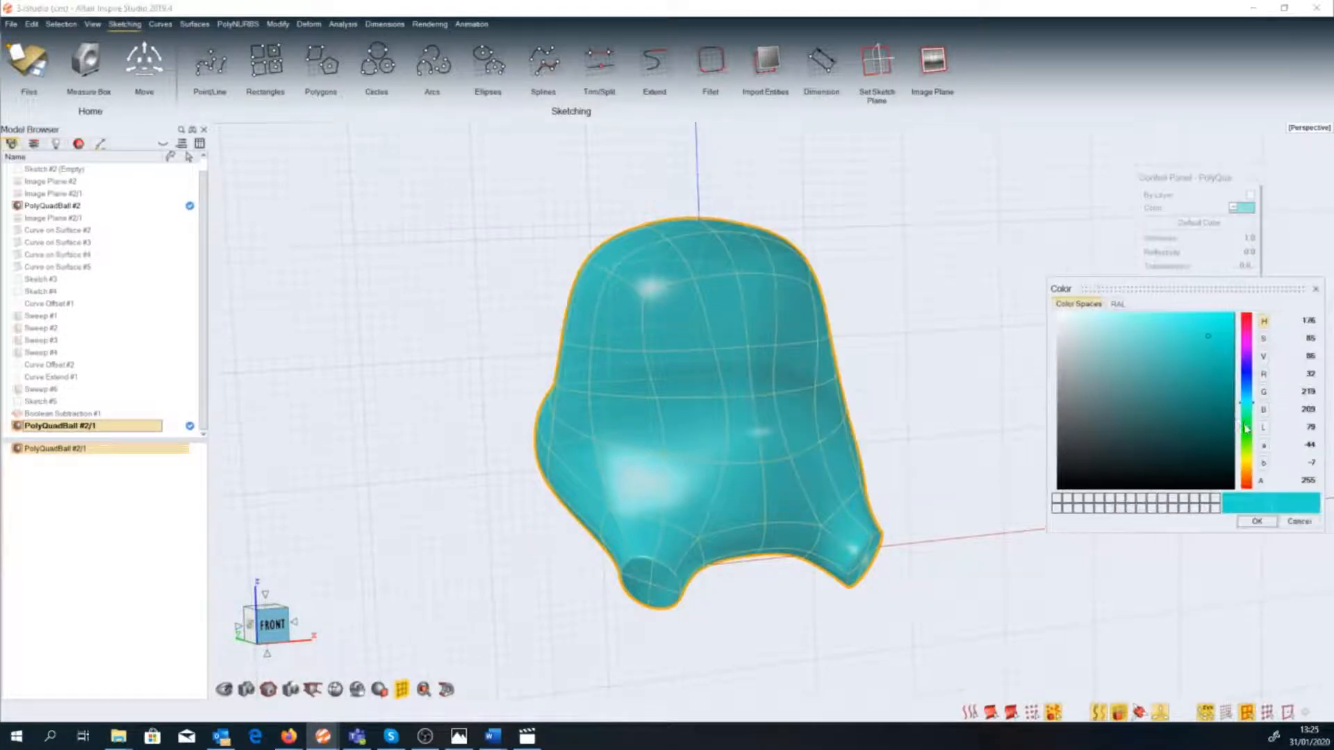
{"action": "left_click", "coordinate": [1242, 423]}
{"action": "left_click", "coordinate": [1255, 518]}
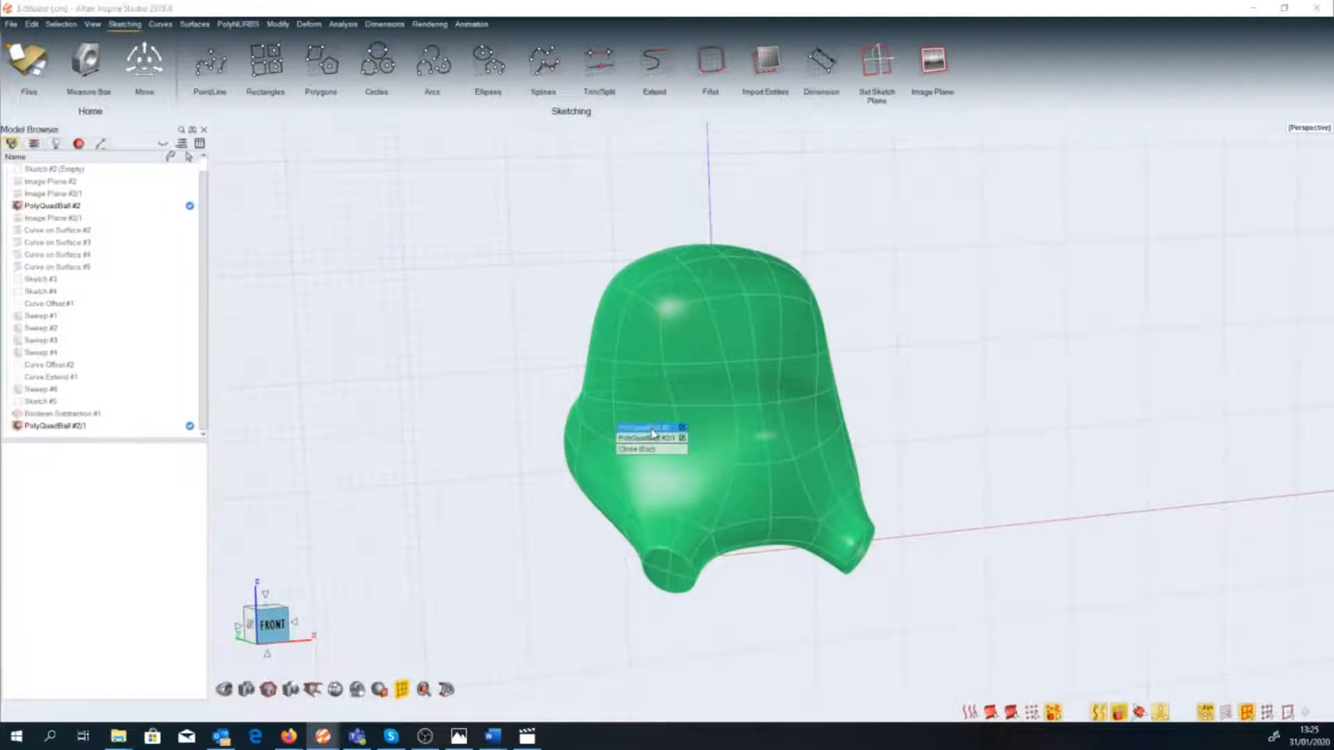
Hide the original PolyQuadBall #2, leaving only the green duplicate on display.
{"action": "left_click", "coordinate": [653, 431]}
{"action": "left_click", "coordinate": [18, 207]}
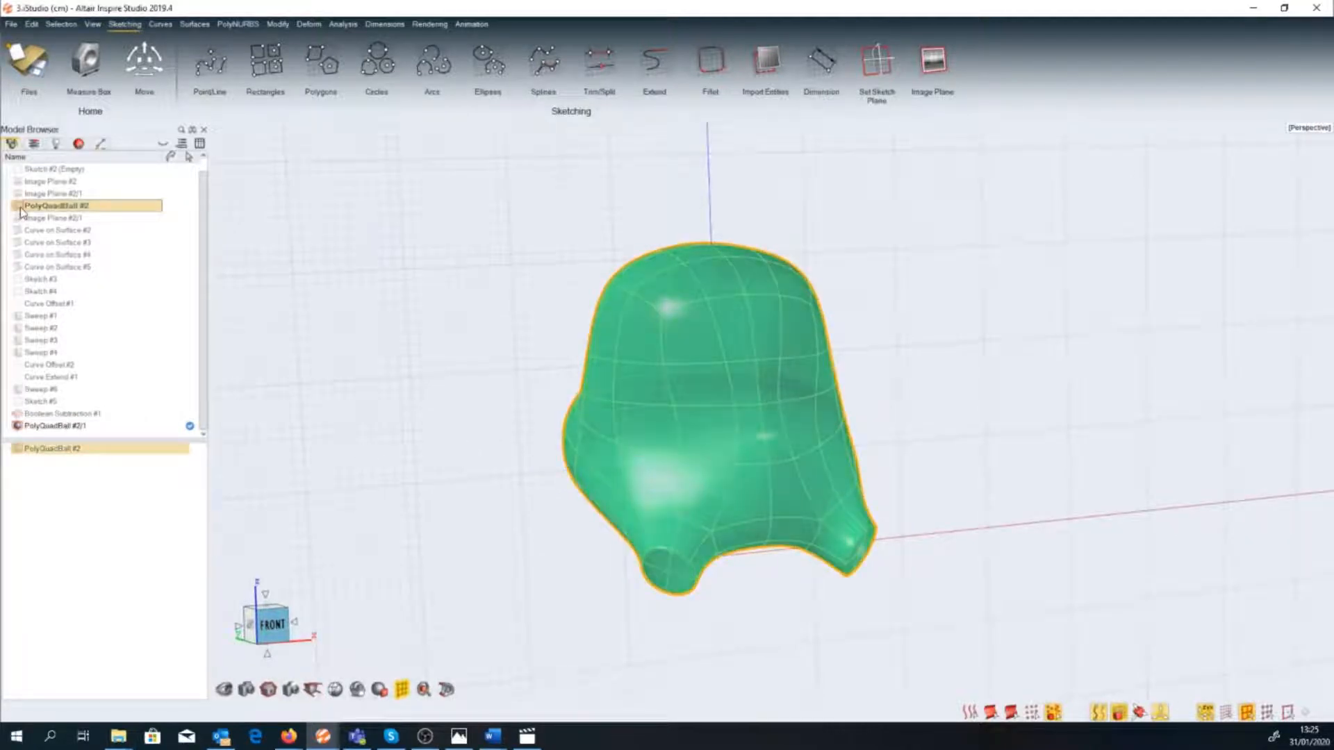
{"action": "left_click", "coordinate": [355, 408]}
Edit the green PolyQuadBall duplicate by selecting all its faces and offsetting them inward to shrink the body.
{"action": "double_click", "coordinate": [748, 423]}
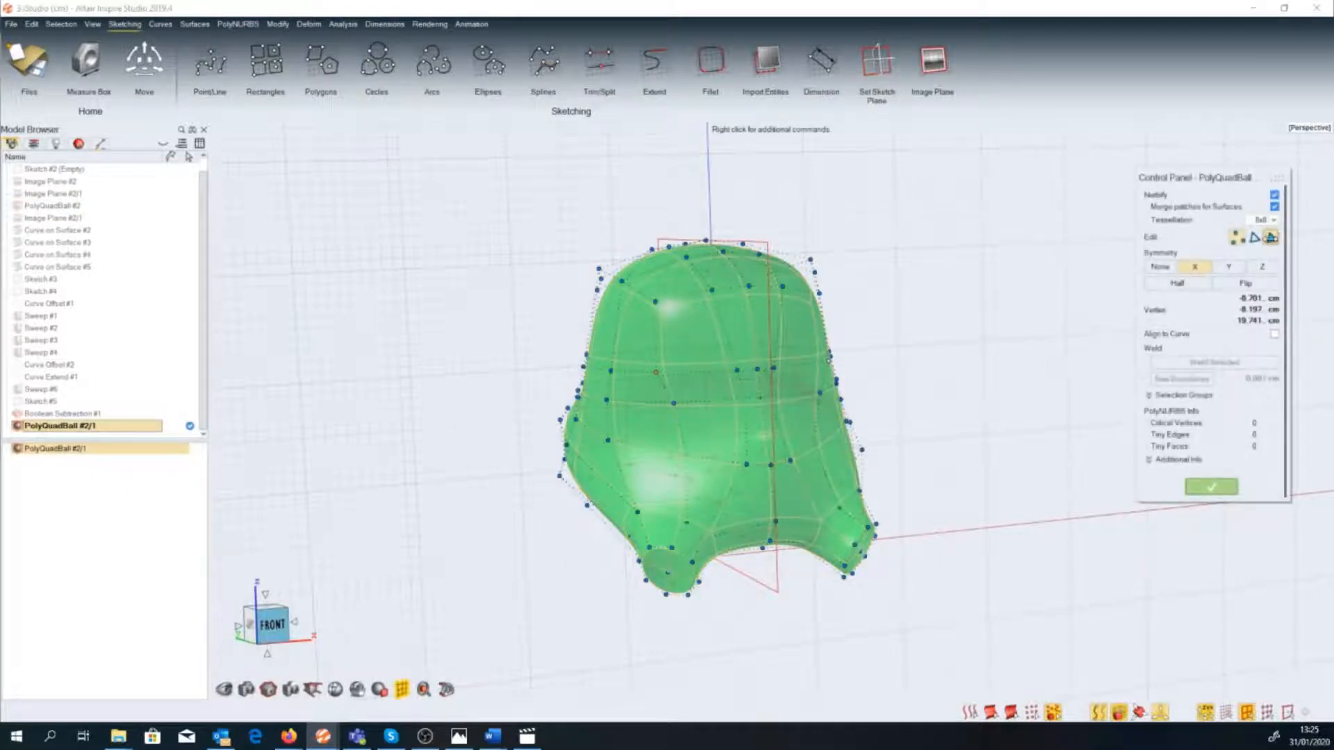
{"action": "left_click", "coordinate": [1271, 237]}
{"action": "left_click_drag", "start_coordinate": [503, 205], "coordinate": [881, 616]}
{"action": "scroll", "coordinate": [861, 514], "scroll_direction": "up", "scroll_amount": 2}
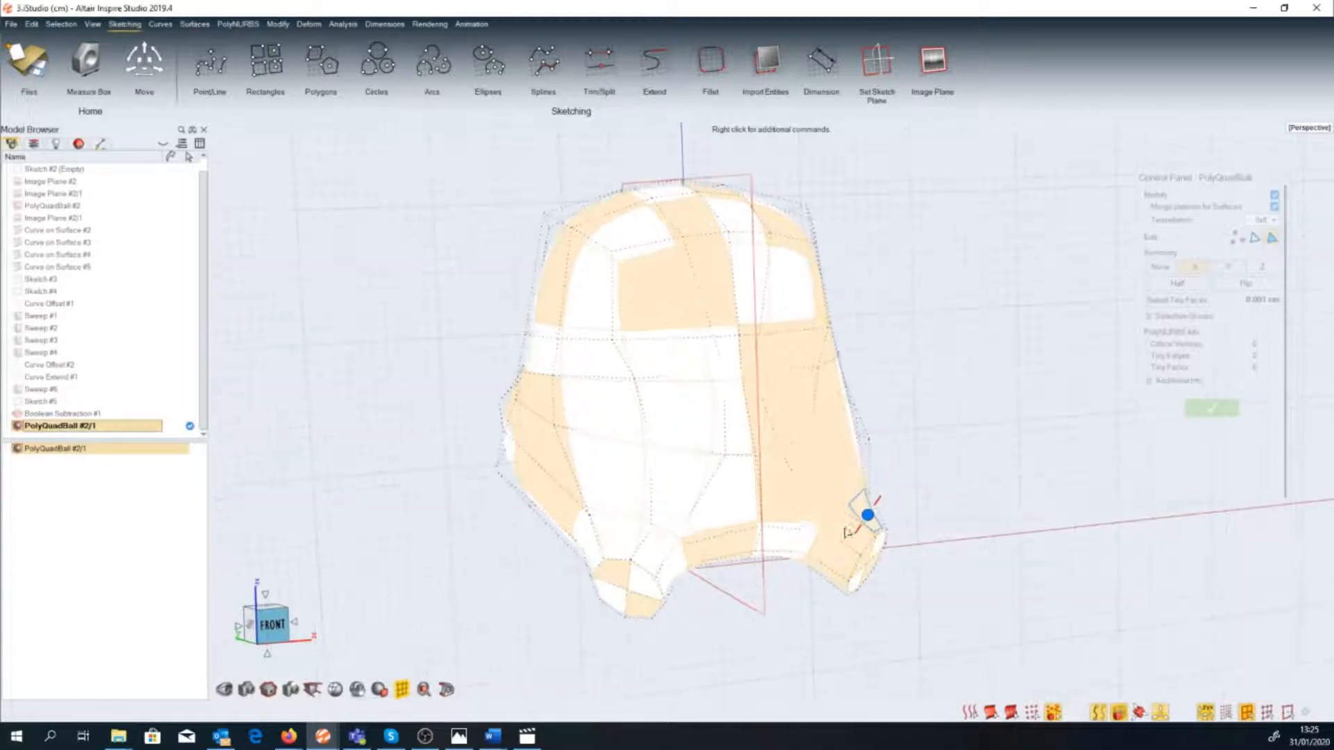
{"action": "left_click", "coordinate": [688, 204]}
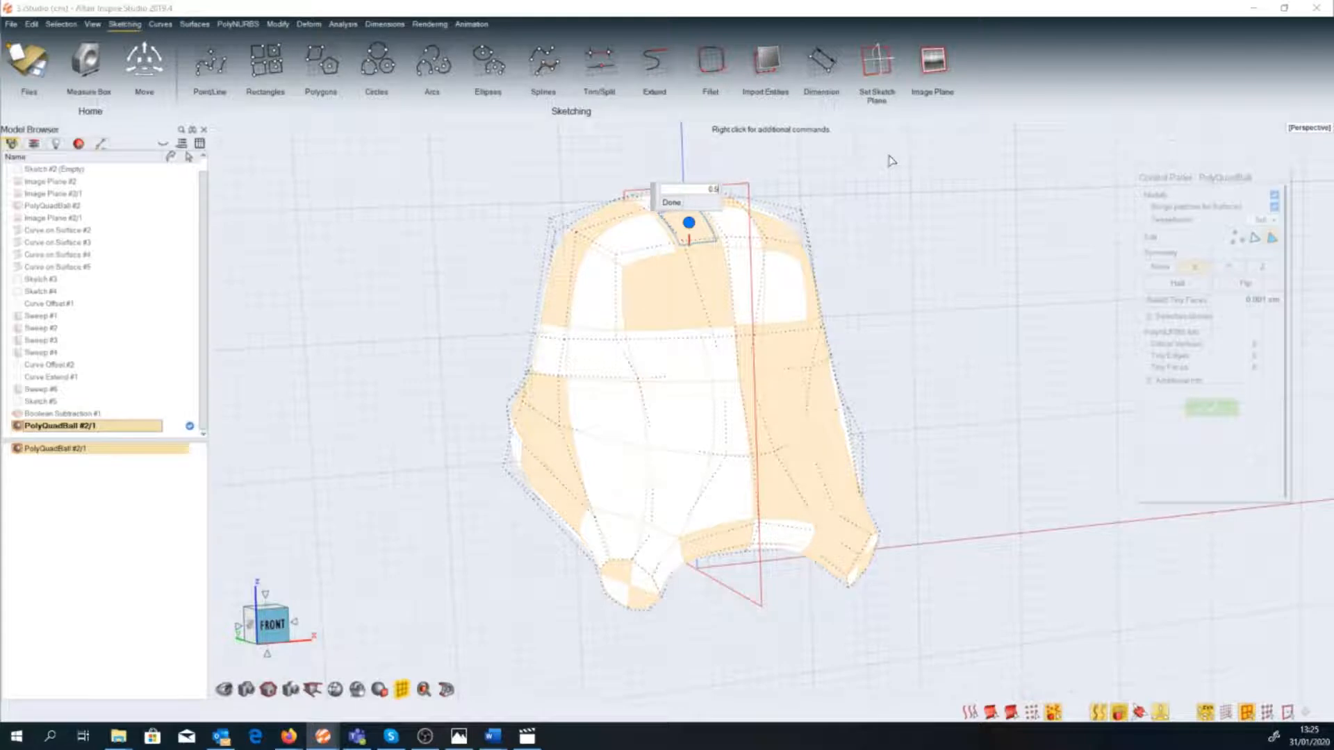
{"action": "key", "text": "Return"}
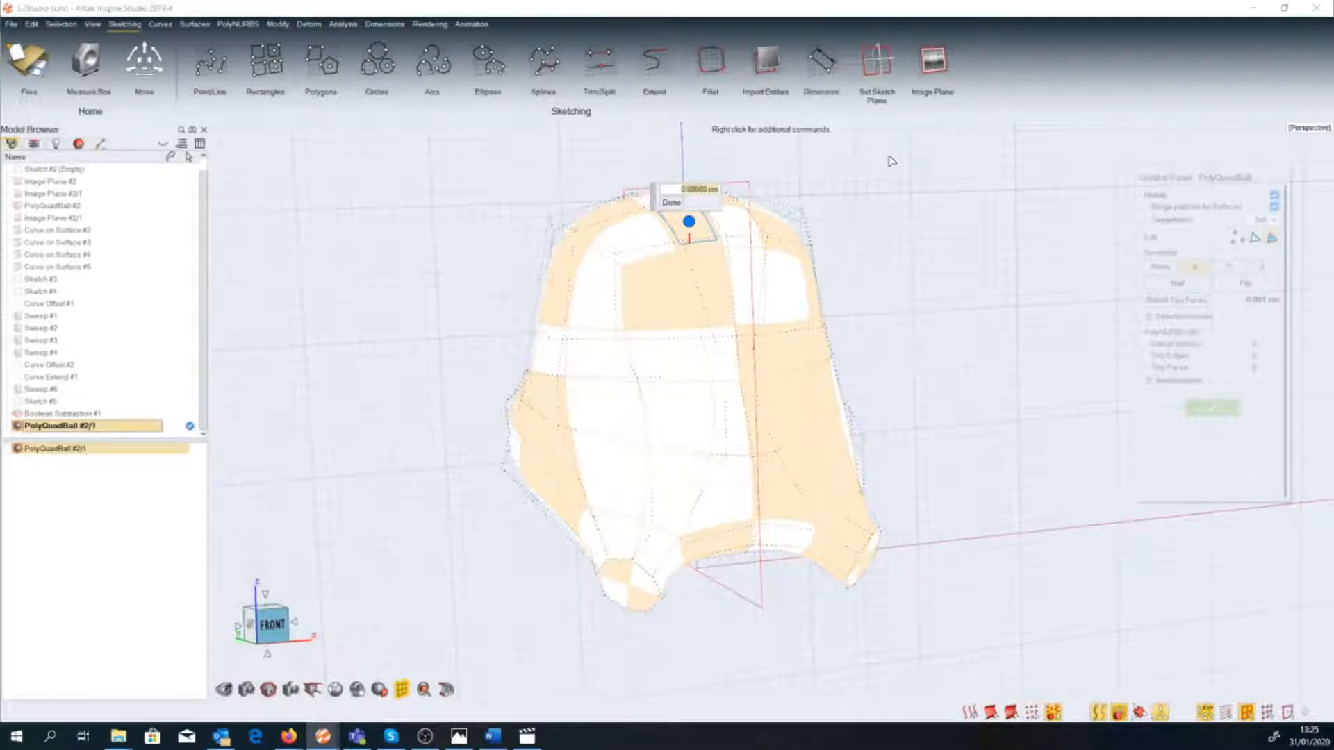
{"action": "right_click", "coordinate": [900, 274]}
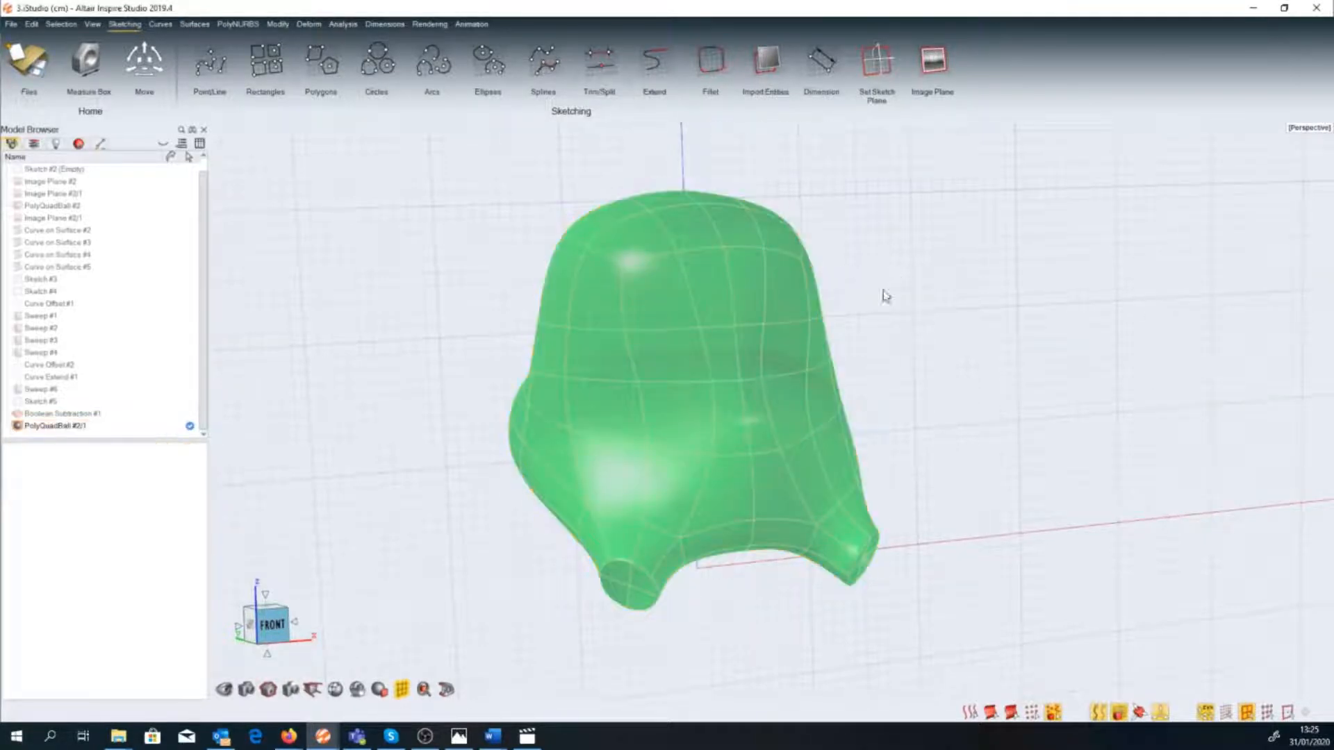
Exit isolation and subtract the shrunken green body from the grooved helmet with a Boolean Subtraction.
{"action": "left_click", "coordinate": [1117, 717]}
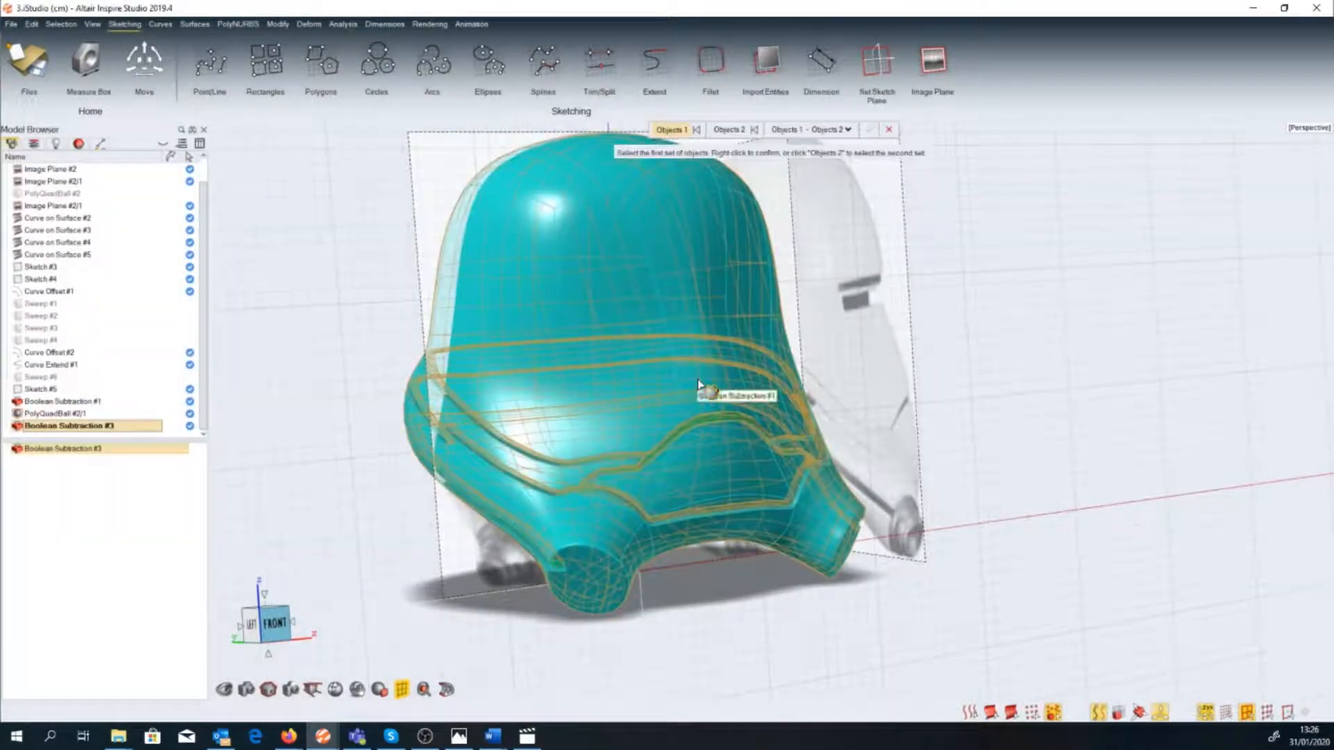
{"action": "left_click", "coordinate": [698, 380]}
{"action": "right_click", "coordinate": [699, 380]}
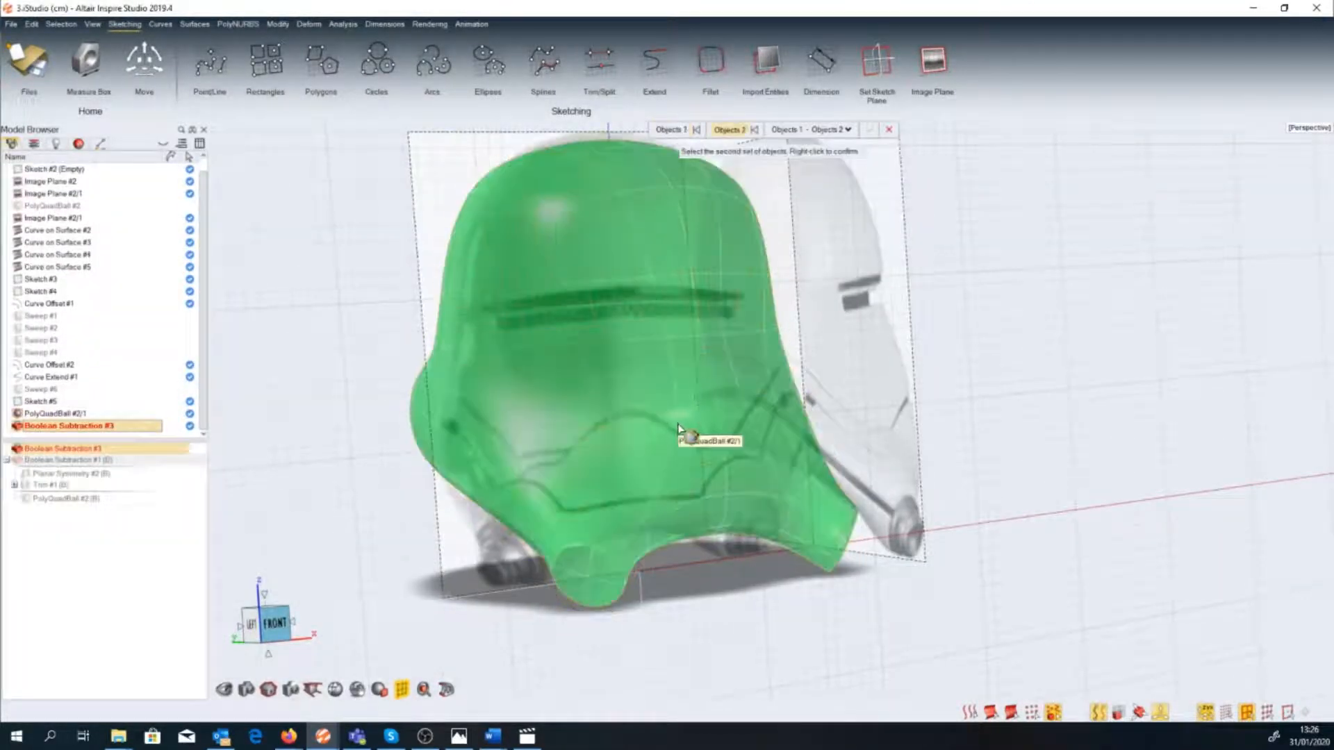
{"action": "left_click", "coordinate": [664, 499]}
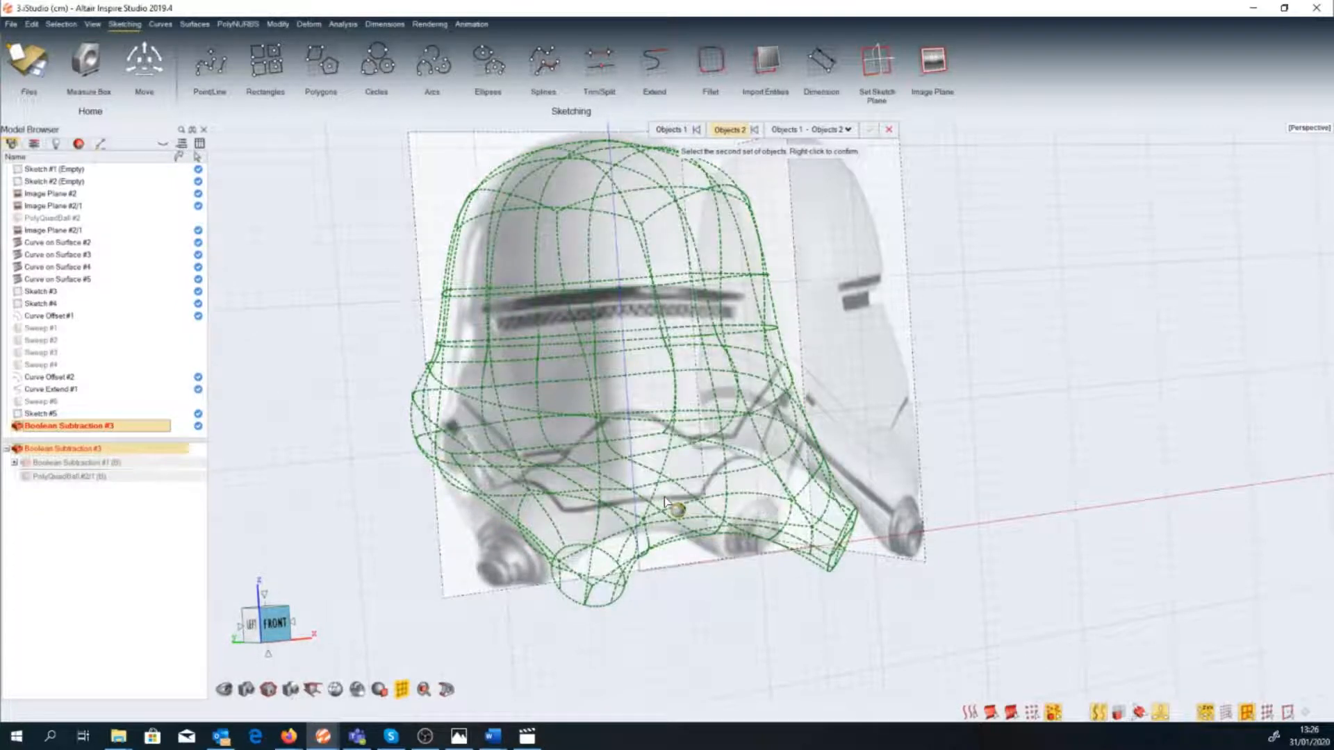
{"action": "right_click", "coordinate": [664, 498]}
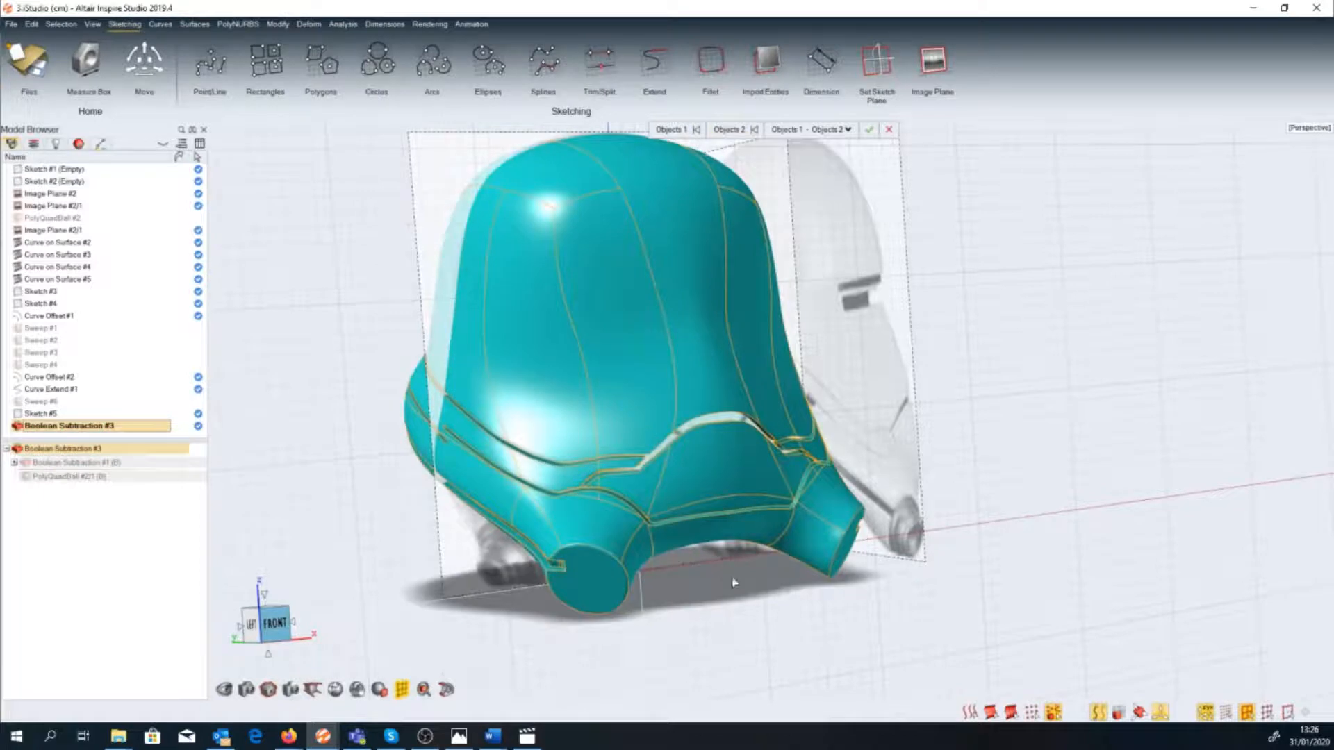
Close the Boolean Subtraction and display the sketches and curves over the helmet.
{"action": "left_click", "coordinate": [708, 606]}
{"action": "middle_click_drag", "start_coordinate": [703, 611], "coordinate": [1090, 720]}
{"action": "left_click", "coordinate": [1092, 717]}
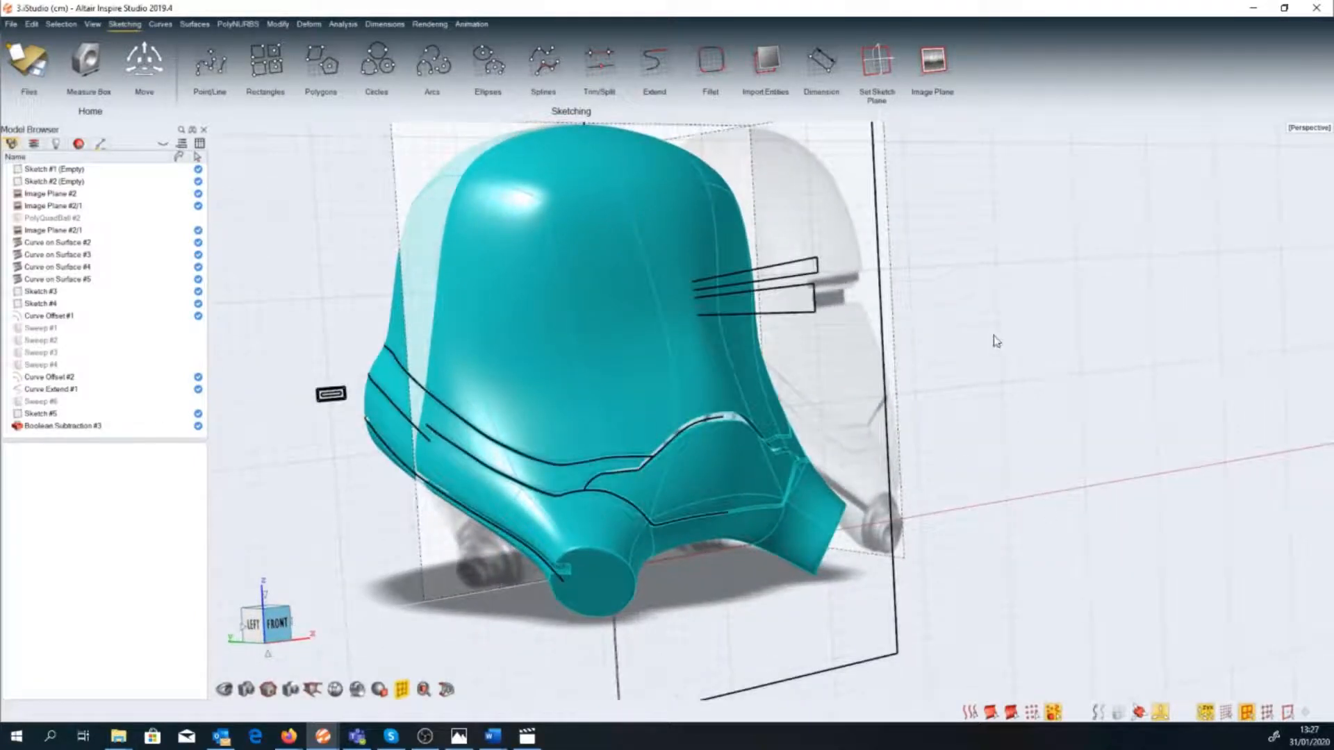
Trim the helmet with the two long horizontal profiles on the upper front to cut the slots through its wall.
{"action": "key", "text": "space"}
{"action": "left_click", "coordinate": [704, 426]}
{"action": "left_click", "coordinate": [812, 303]}
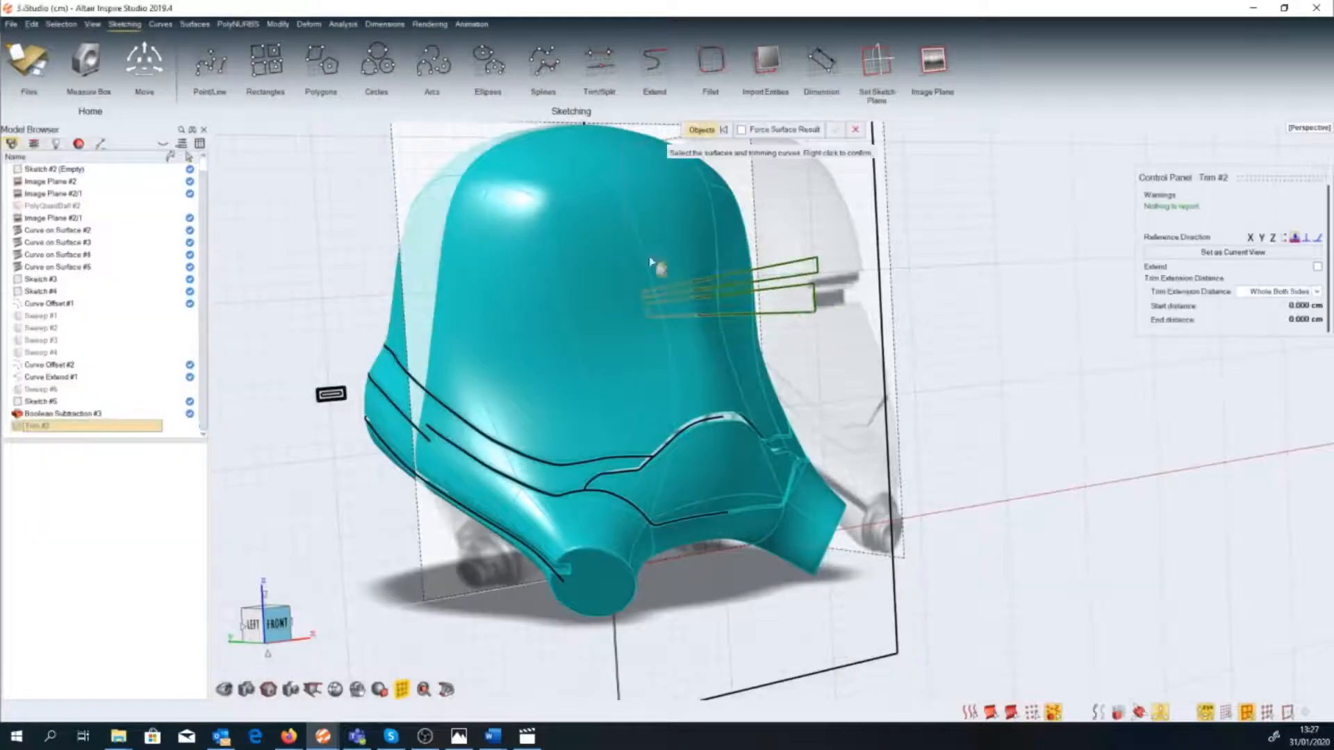
{"action": "left_click", "coordinate": [620, 232]}
{"action": "right_click", "coordinate": [733, 425]}
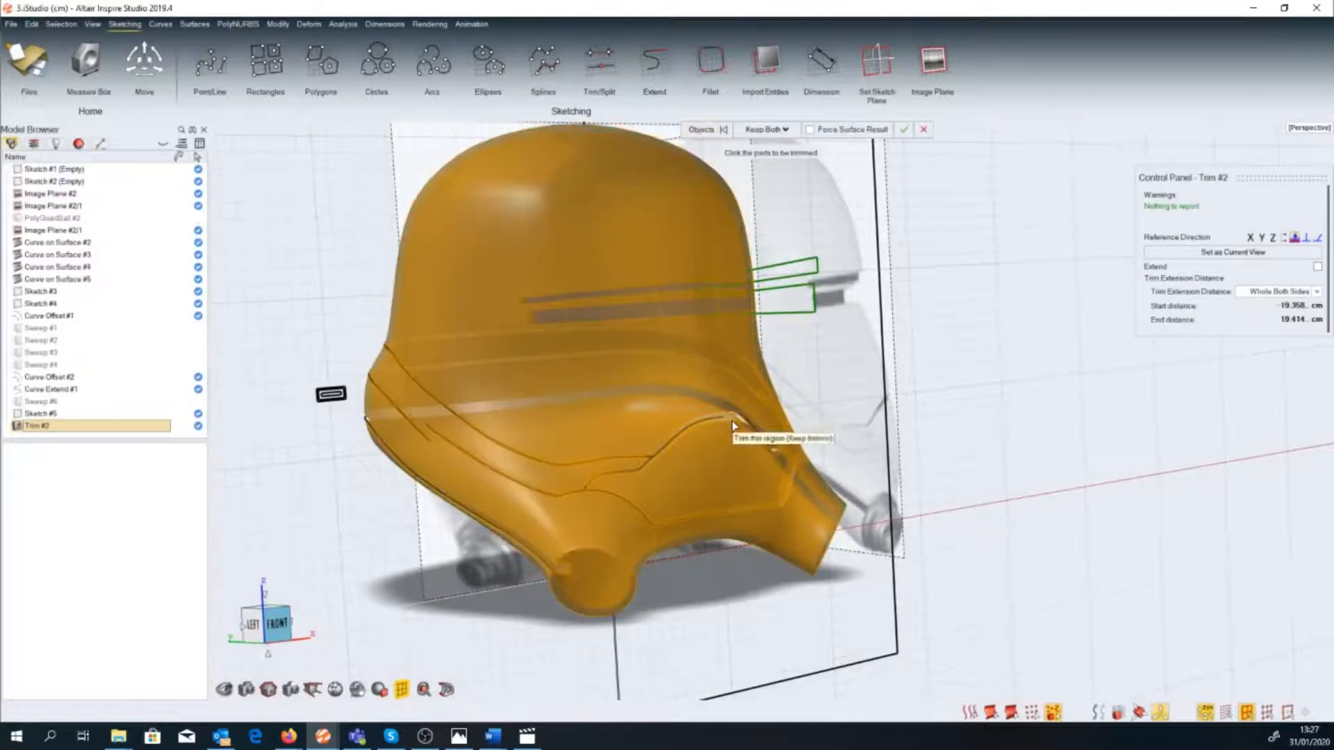
{"action": "scroll", "coordinate": [733, 422], "scroll_direction": "up", "scroll_amount": 2}
{"action": "middle_click_drag", "start_coordinate": [601, 400], "coordinate": [658, 387]}
{"action": "right_click_drag", "start_coordinate": [658, 387], "coordinate": [714, 442]}
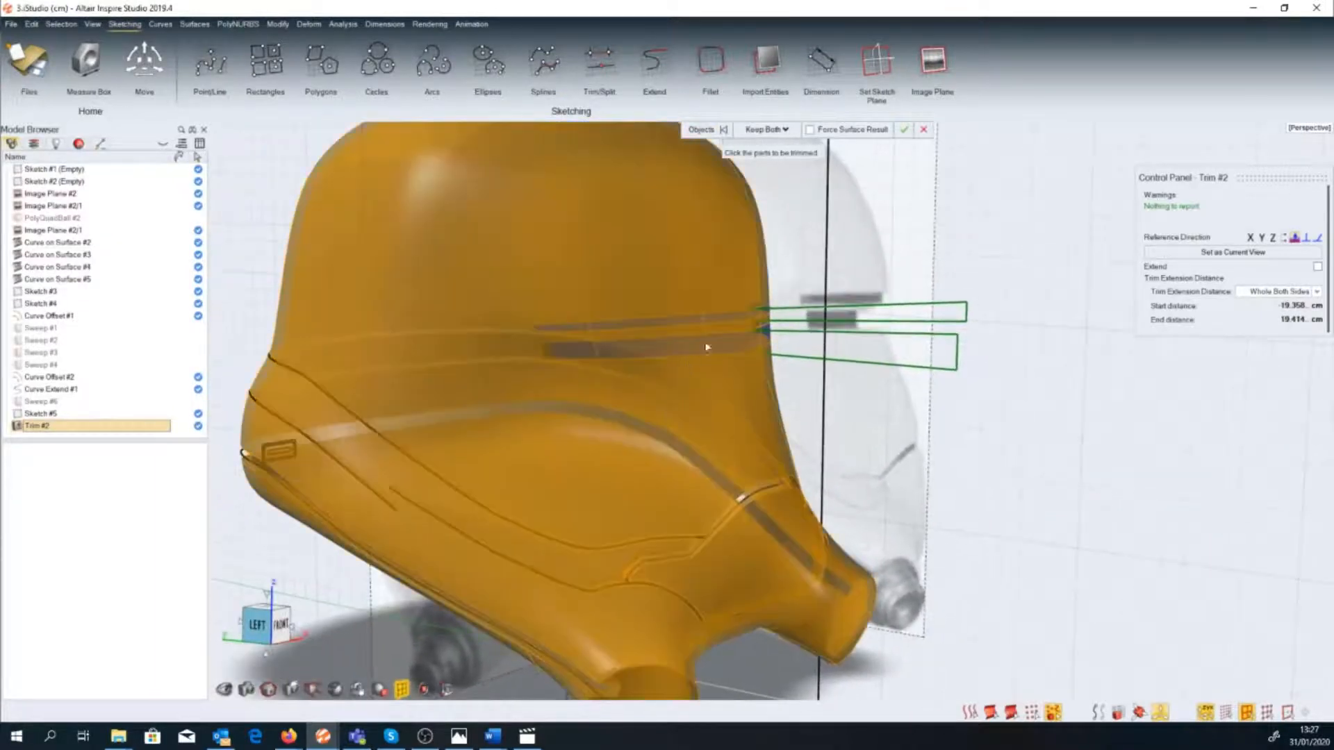
{"action": "left_click", "coordinate": [706, 339]}
{"action": "middle_click_drag", "start_coordinate": [769, 378], "coordinate": [657, 380]}
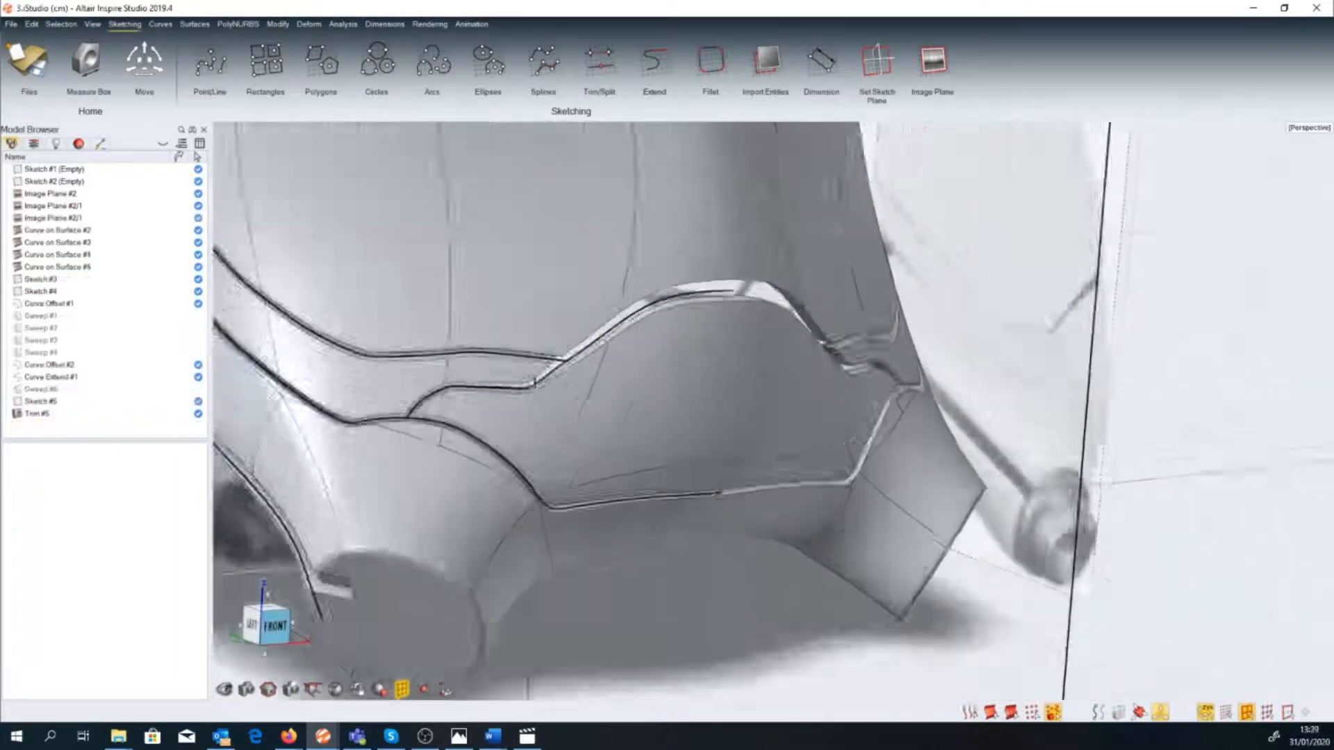
Start a Round on the matching edges where the upper grooves meet on both sides of the front, and edit its radius.
{"action": "scroll", "coordinate": [728, 453], "scroll_direction": "up", "scroll_amount": 3}
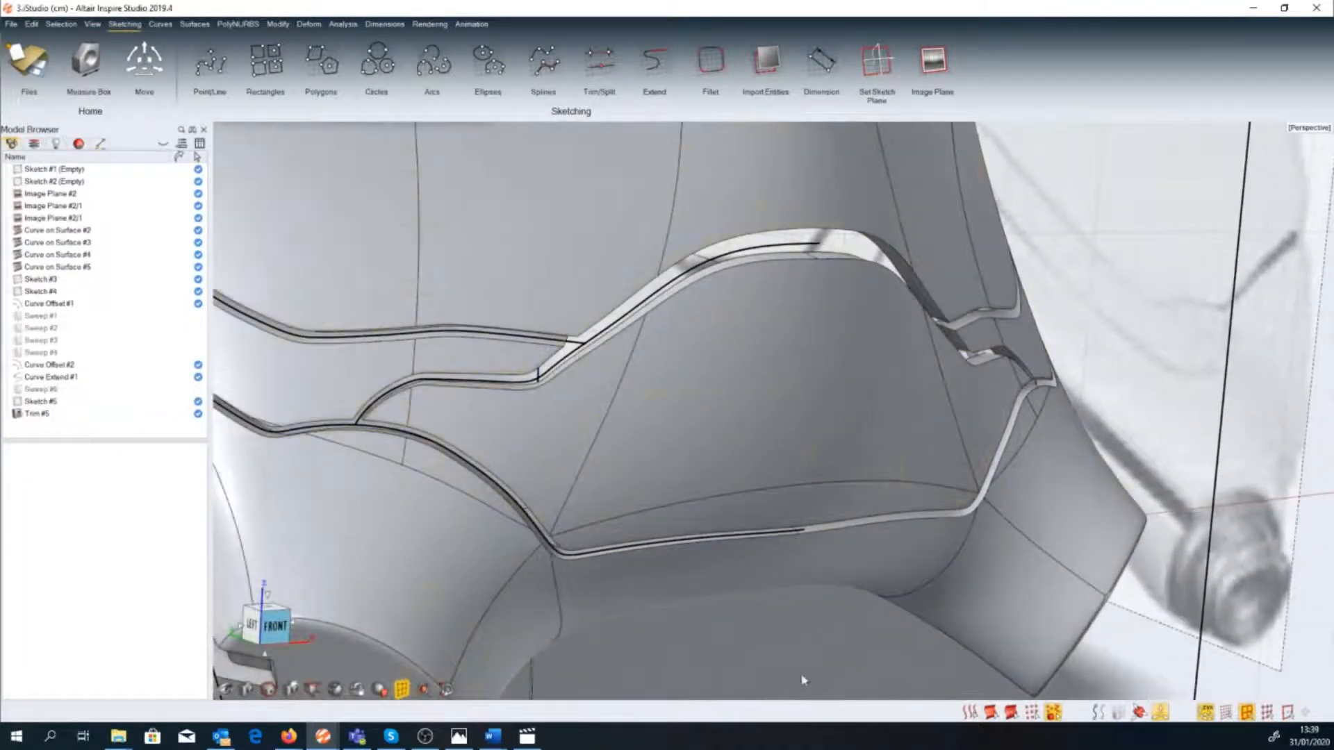
{"action": "scroll", "coordinate": [799, 669], "scroll_direction": "down", "scroll_amount": 5}
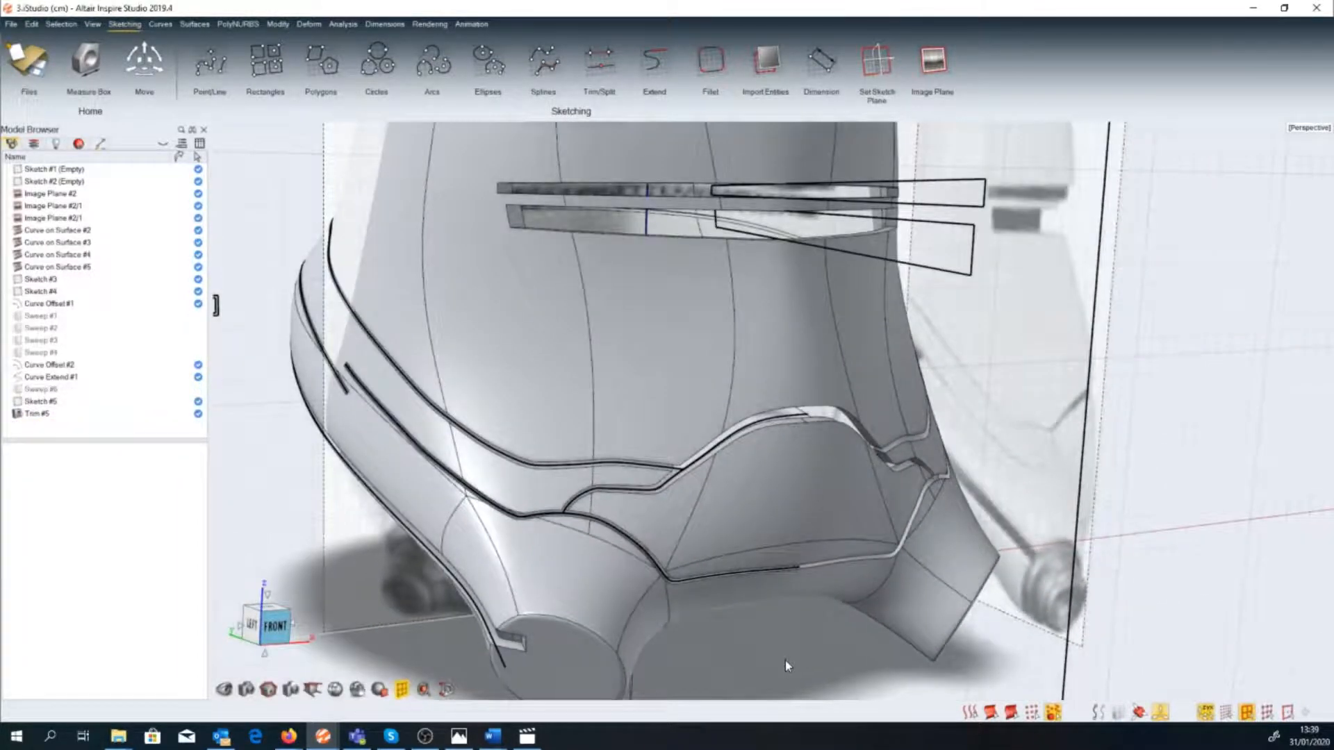
{"action": "right_click", "coordinate": [793, 402]}
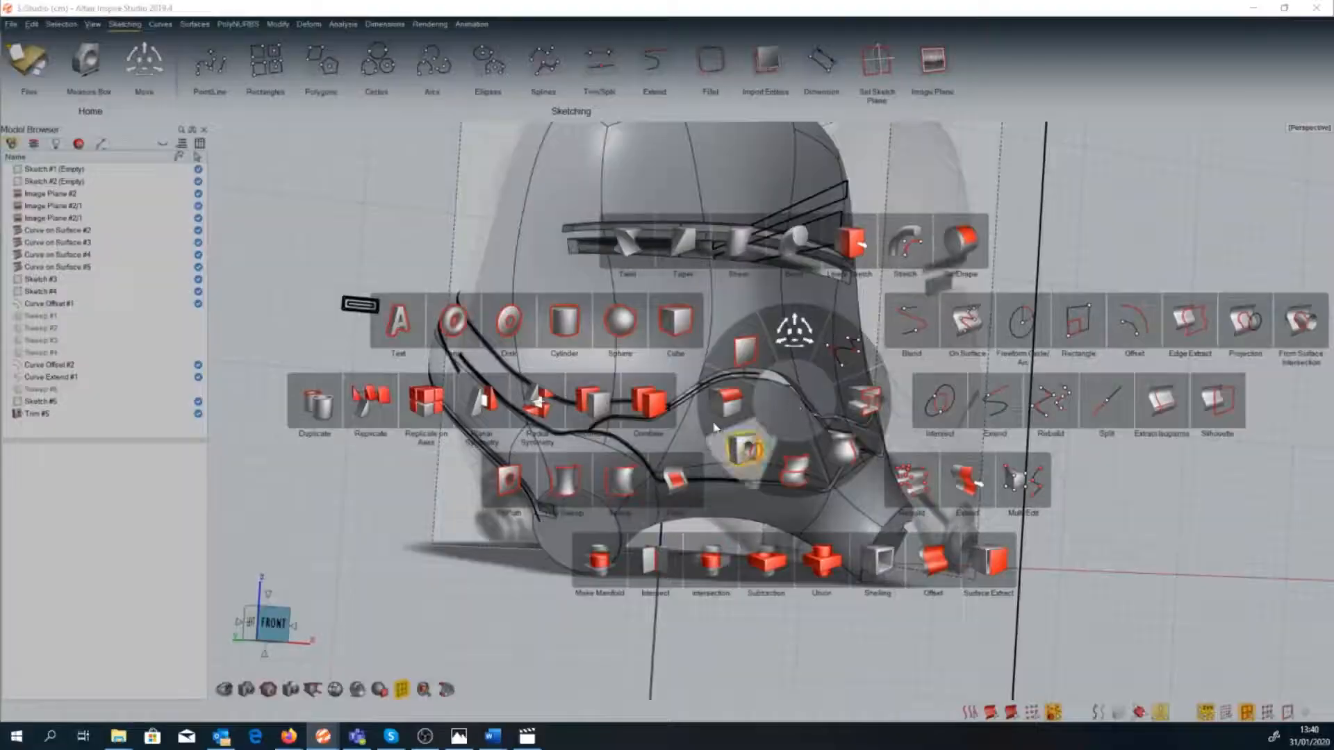
{"action": "left_click", "coordinate": [744, 449]}
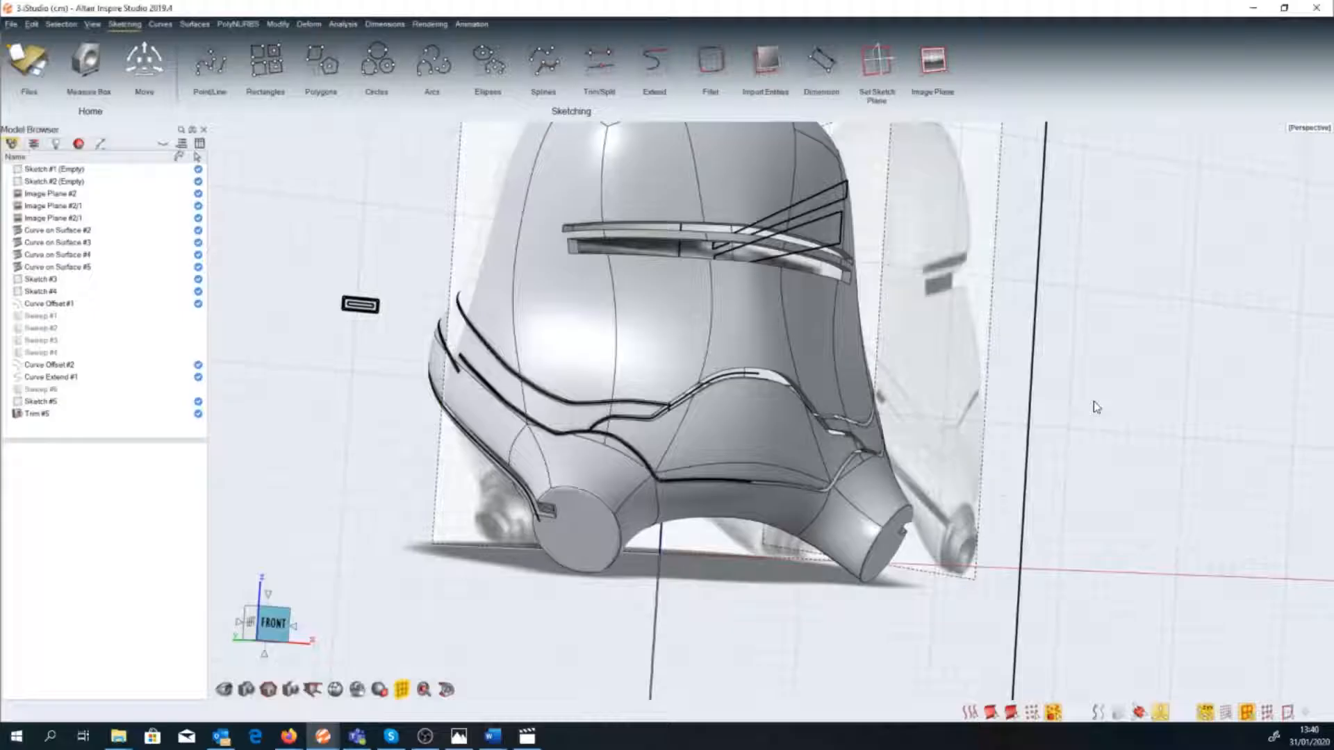
{"action": "scroll", "coordinate": [698, 410], "scroll_direction": "up", "scroll_amount": 5}
{"action": "scroll", "coordinate": [622, 360], "scroll_direction": "up", "scroll_amount": 8}
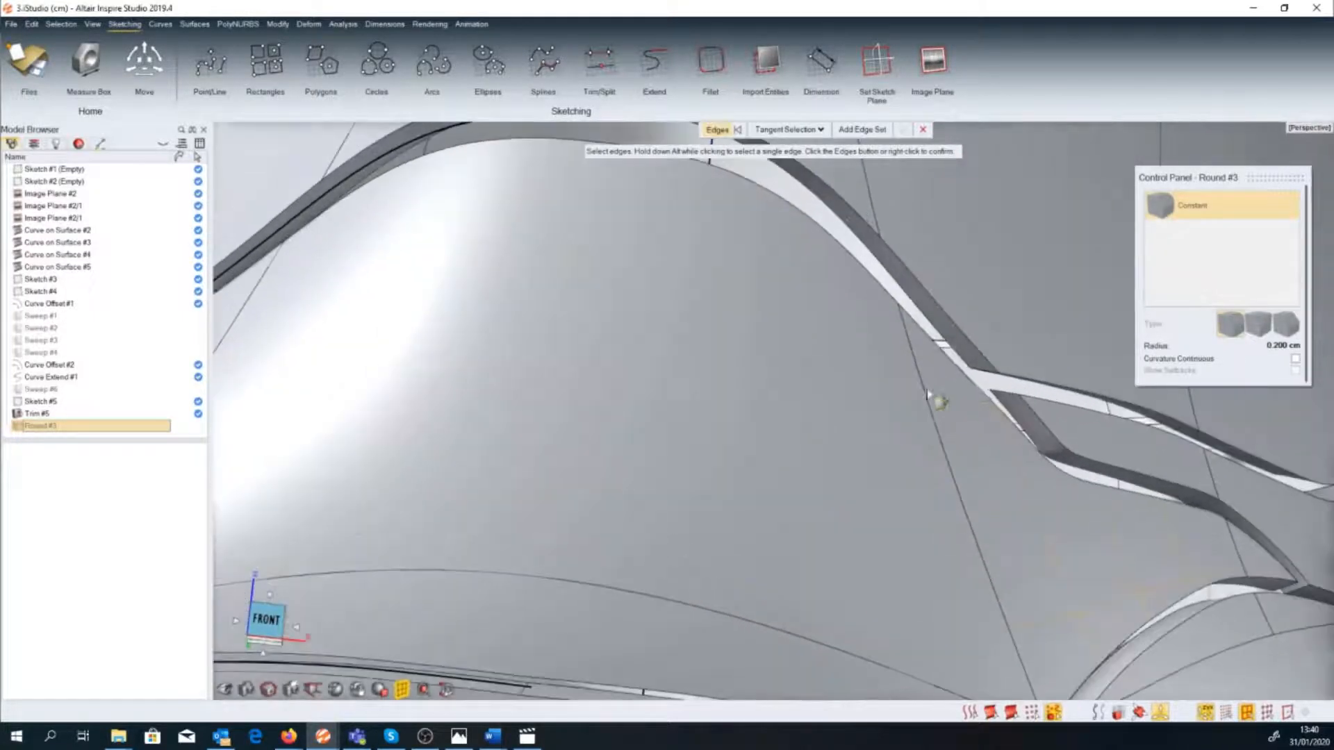
{"action": "left_click", "coordinate": [987, 373]}
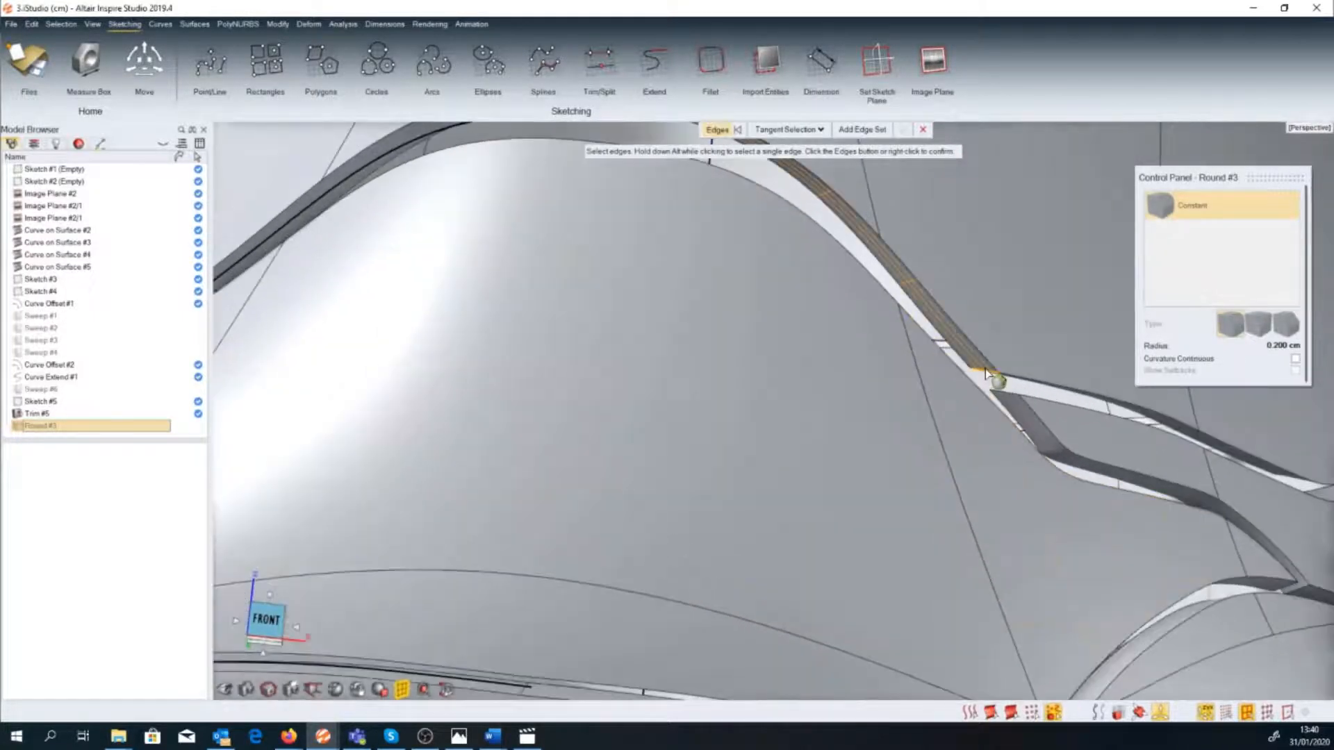
{"action": "scroll", "coordinate": [986, 373], "scroll_direction": "up", "scroll_amount": 4}
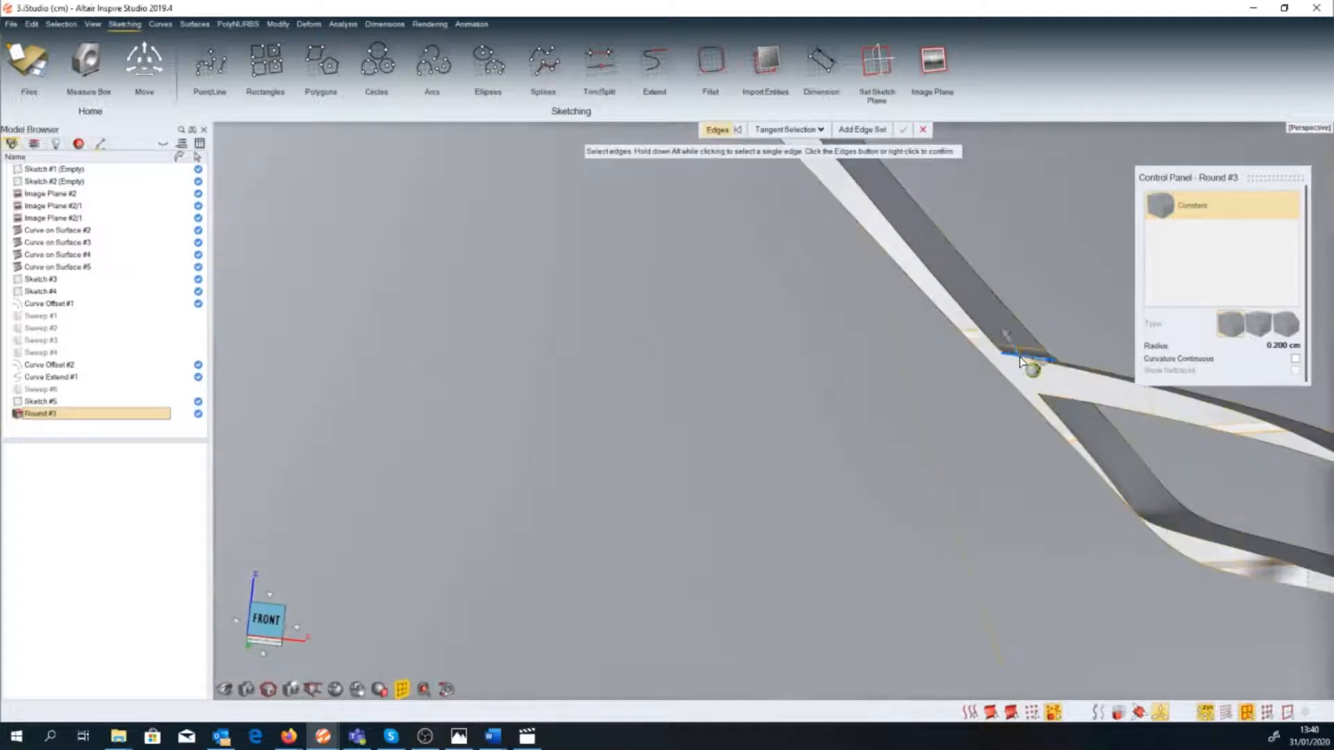
{"action": "scroll", "coordinate": [801, 423], "scroll_direction": "down", "scroll_amount": 5}
{"action": "scroll", "coordinate": [773, 411], "scroll_direction": "up", "scroll_amount": 5}
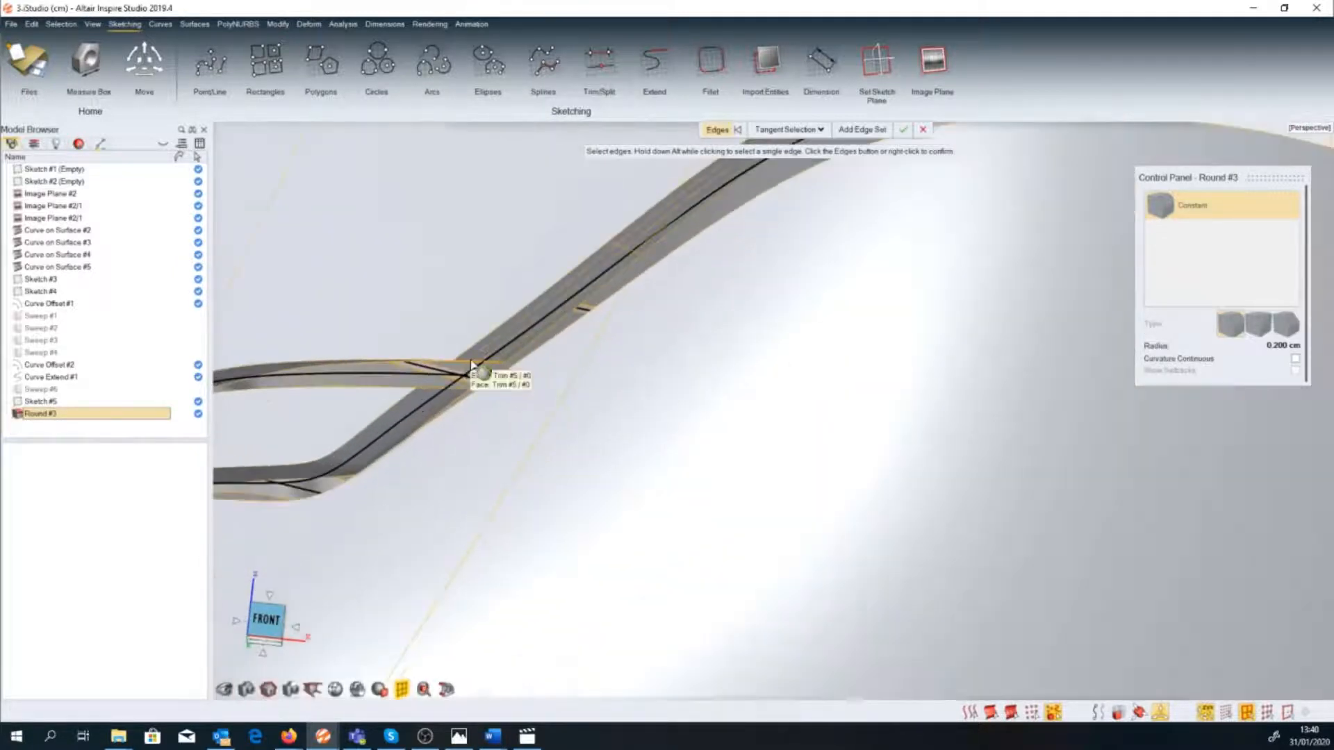
{"action": "left_click", "coordinate": [1278, 345]}
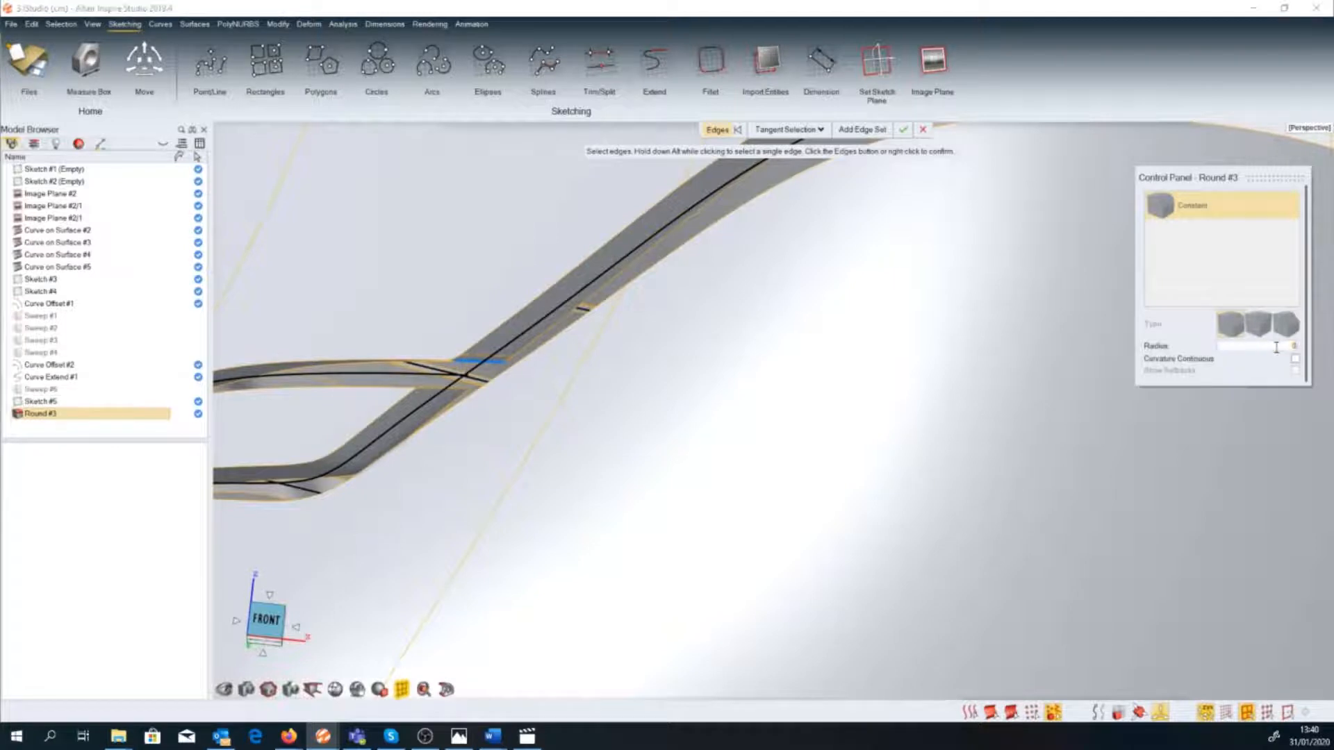
{"action": "key", "text": "Return"}
{"action": "middle_click_drag", "start_coordinate": [480, 400], "coordinate": [531, 327]}
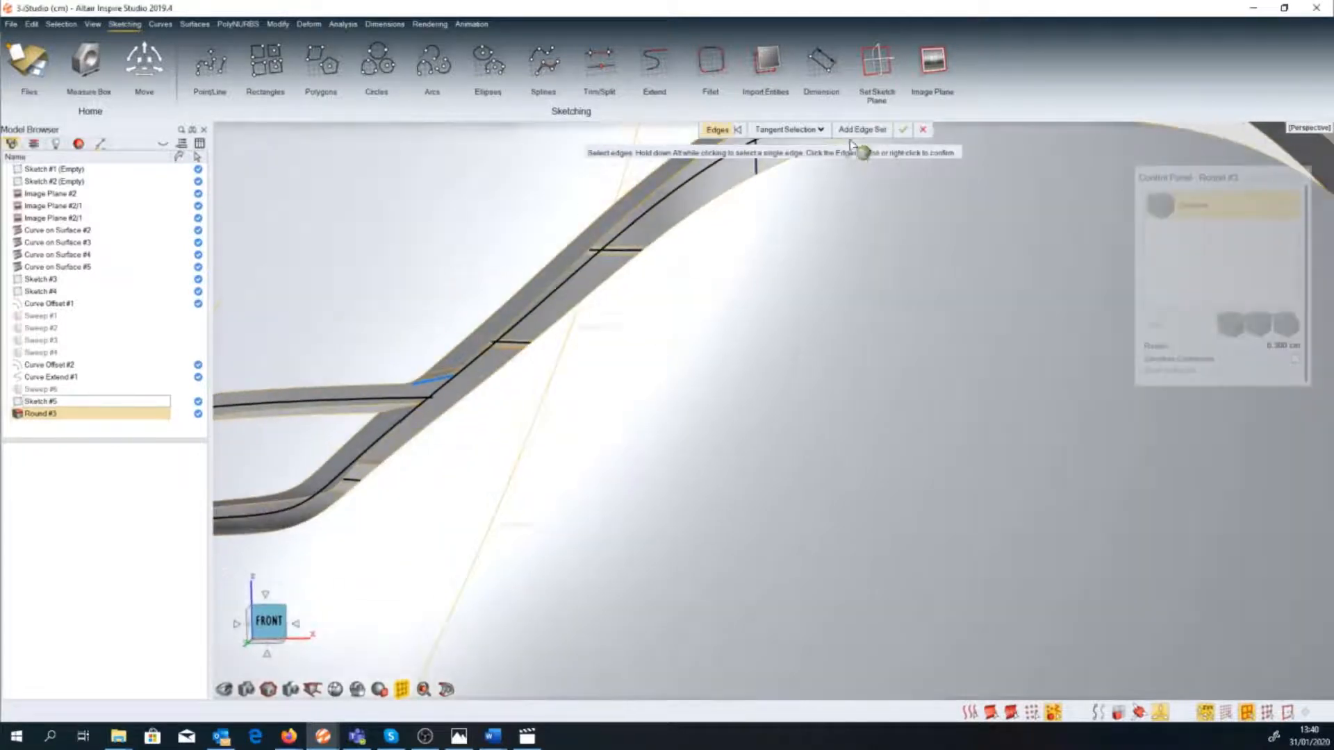
Add a second edge set with the inner corner edges of the upper groove forks on both sides, using a 0.100 cm radius.
{"action": "left_click", "coordinate": [853, 133]}
{"action": "scroll", "coordinate": [386, 433], "scroll_direction": "up", "scroll_amount": 2}
{"action": "left_click", "coordinate": [361, 403]}
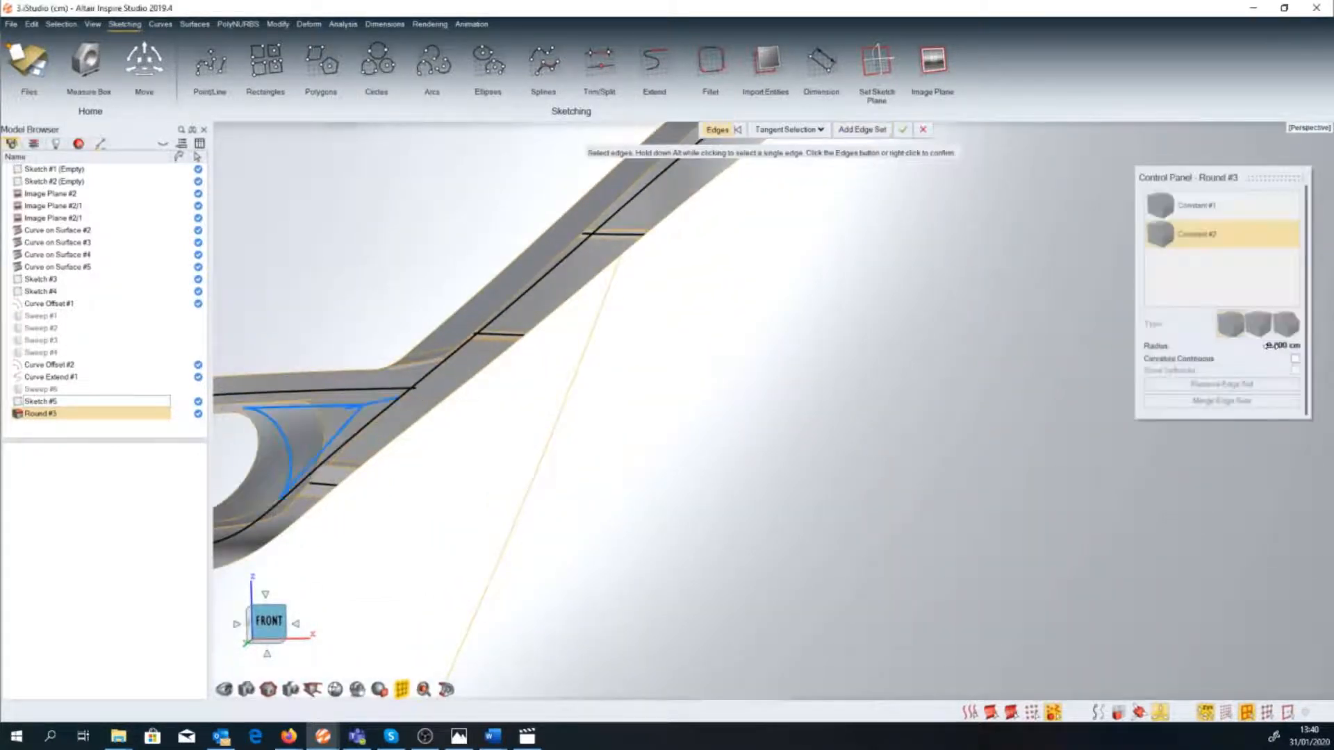
{"action": "scroll", "coordinate": [409, 448], "scroll_direction": "up", "scroll_amount": 5}
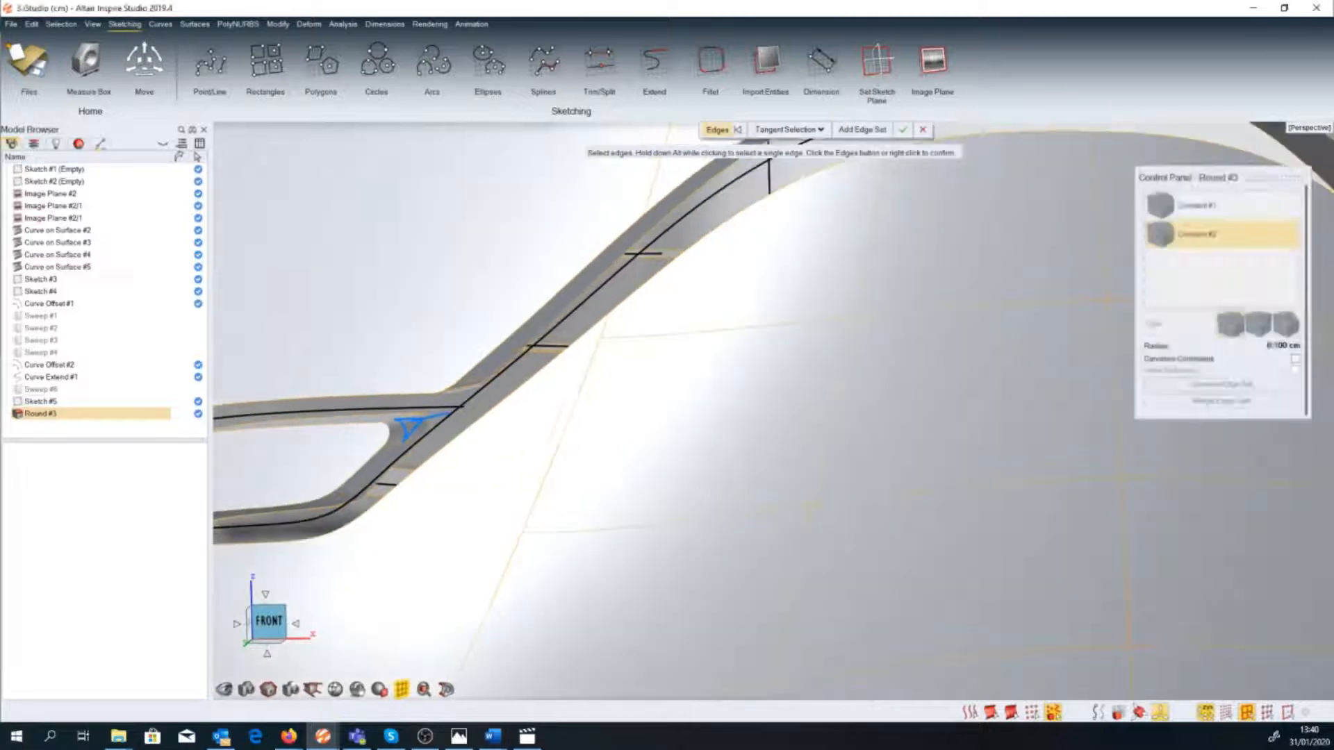
{"action": "scroll", "coordinate": [987, 400], "scroll_direction": "down", "scroll_amount": 2}
{"action": "scroll", "coordinate": [879, 423], "scroll_direction": "down", "scroll_amount": 4}
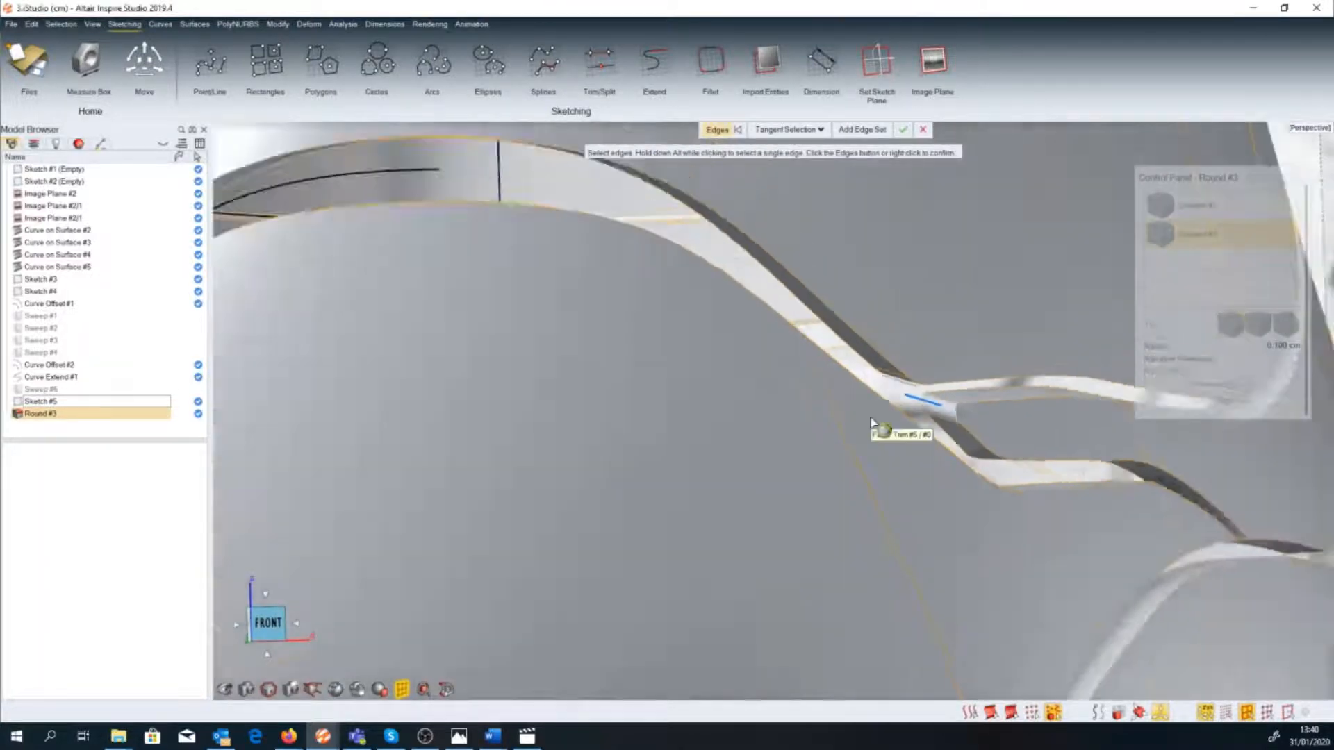
Add the lower groove junction edges on both sides to the 0.100 cm edge set and apply the round.
{"action": "middle_click_drag", "start_coordinate": [910, 420], "coordinate": [785, 444]}
{"action": "right_click_drag", "start_coordinate": [924, 566], "coordinate": [747, 434]}
{"action": "scroll", "coordinate": [881, 415], "scroll_direction": "up", "scroll_amount": 4}
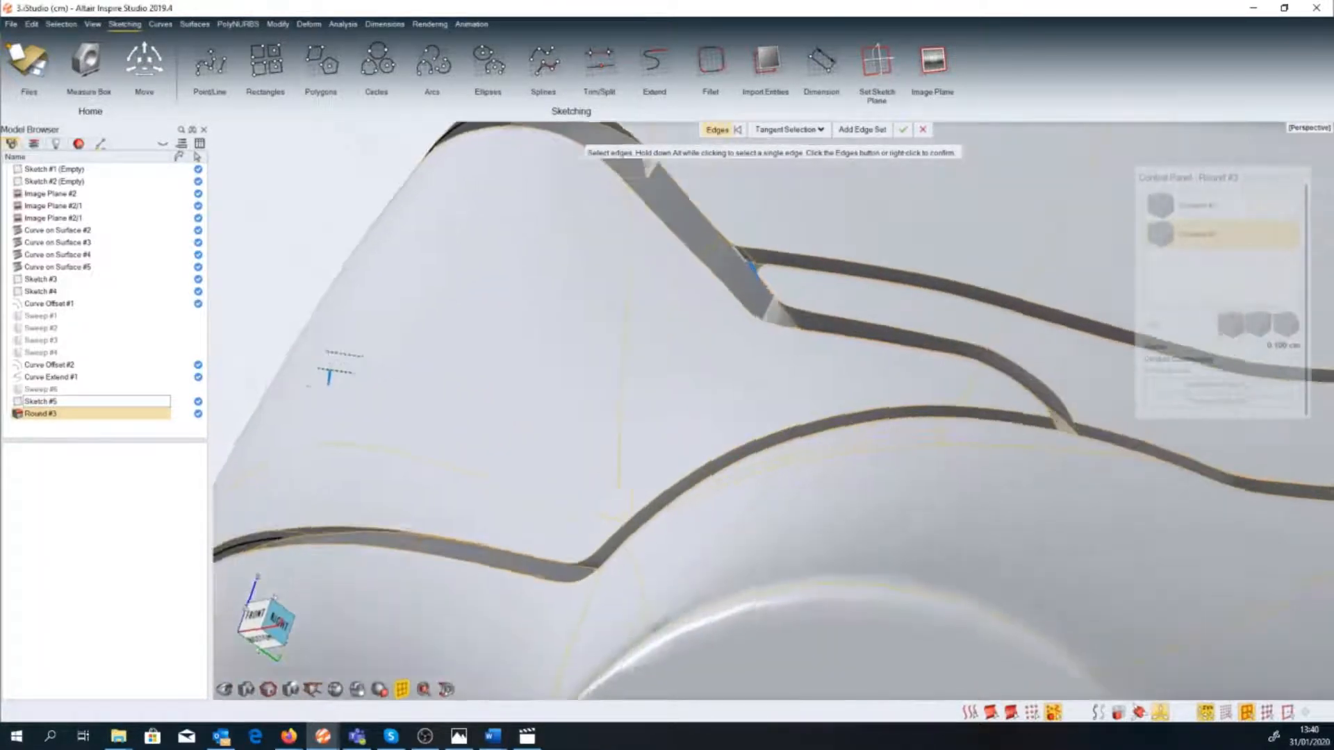
{"action": "middle_click_drag", "start_coordinate": [1008, 444], "coordinate": [1061, 471]}
{"action": "middle_click_drag", "start_coordinate": [944, 495], "coordinate": [508, 359]}
{"action": "scroll", "coordinate": [415, 349], "scroll_direction": "up", "scroll_amount": 3}
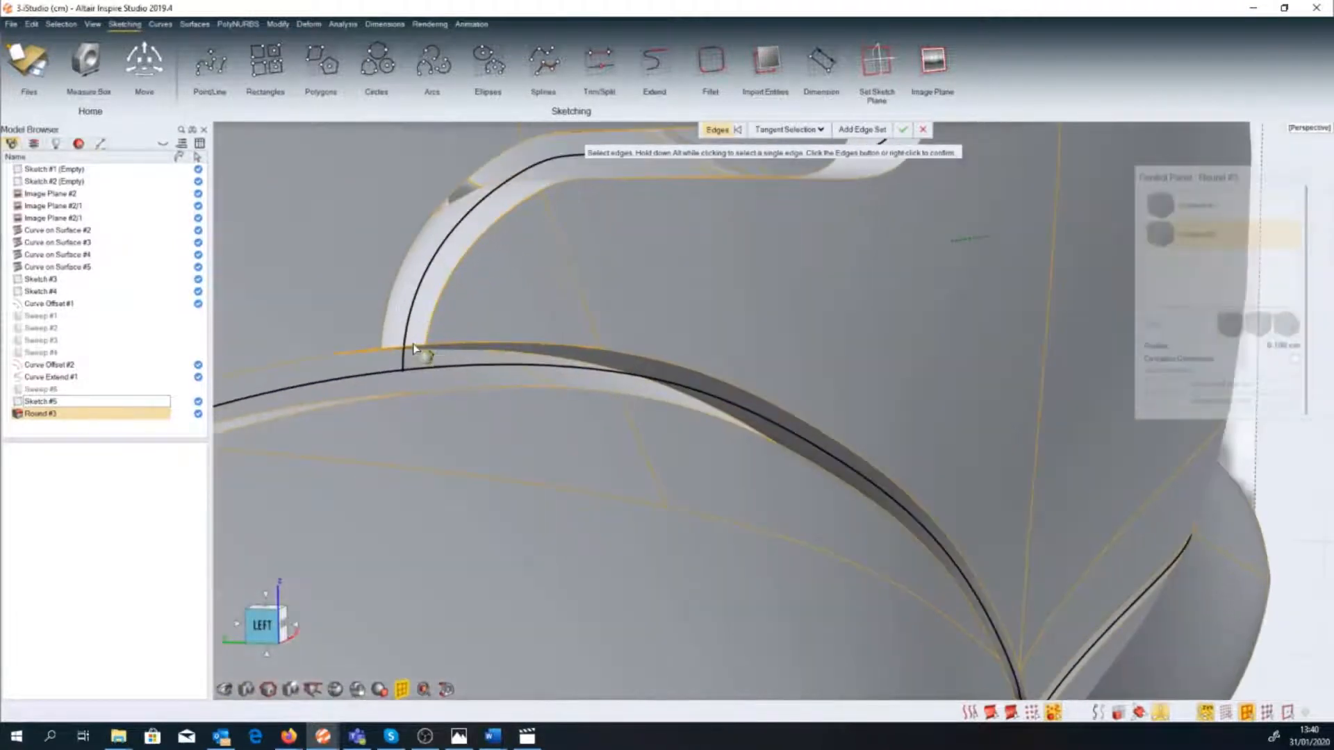
{"action": "middle_click_drag", "start_coordinate": [414, 348], "coordinate": [463, 419]}
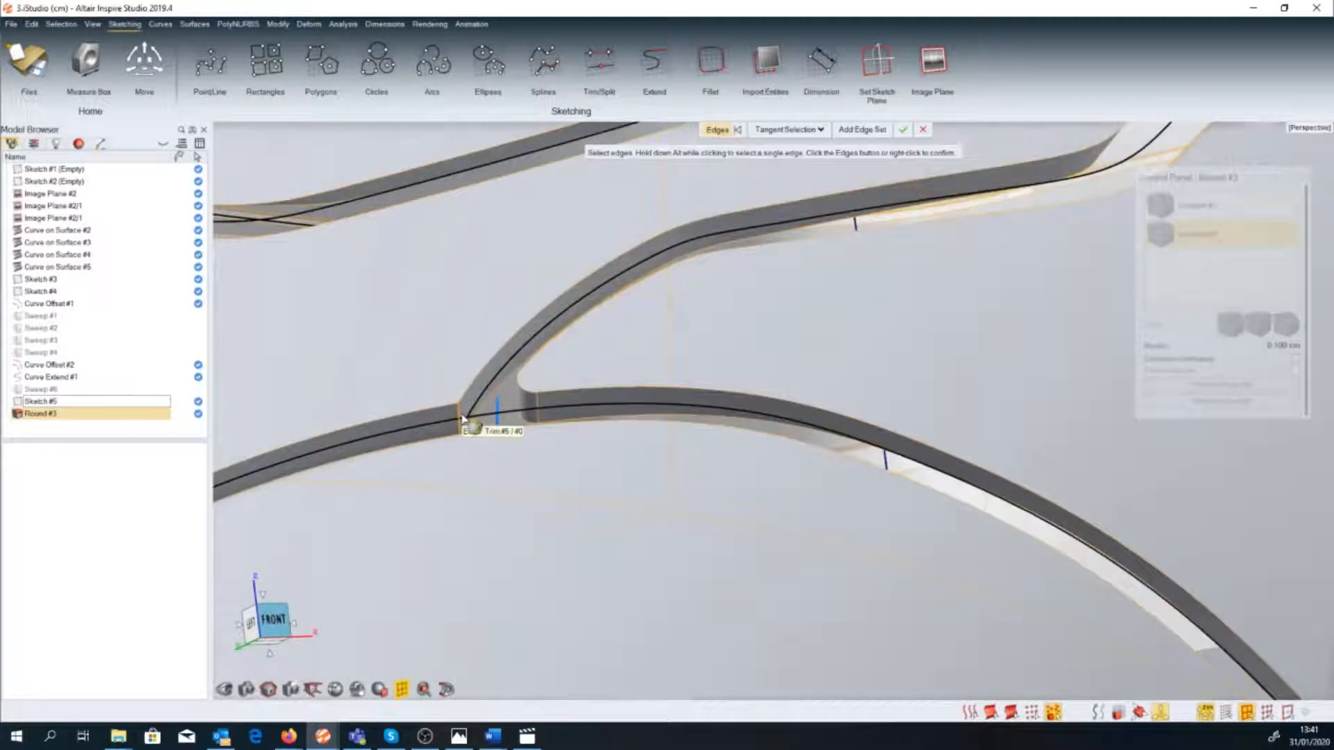
{"action": "scroll", "coordinate": [732, 456], "scroll_direction": "down", "scroll_amount": 3}
{"action": "middle_click_drag", "start_coordinate": [732, 456], "coordinate": [723, 485]}
{"action": "scroll", "coordinate": [831, 530], "scroll_direction": "down", "scroll_amount": 6}
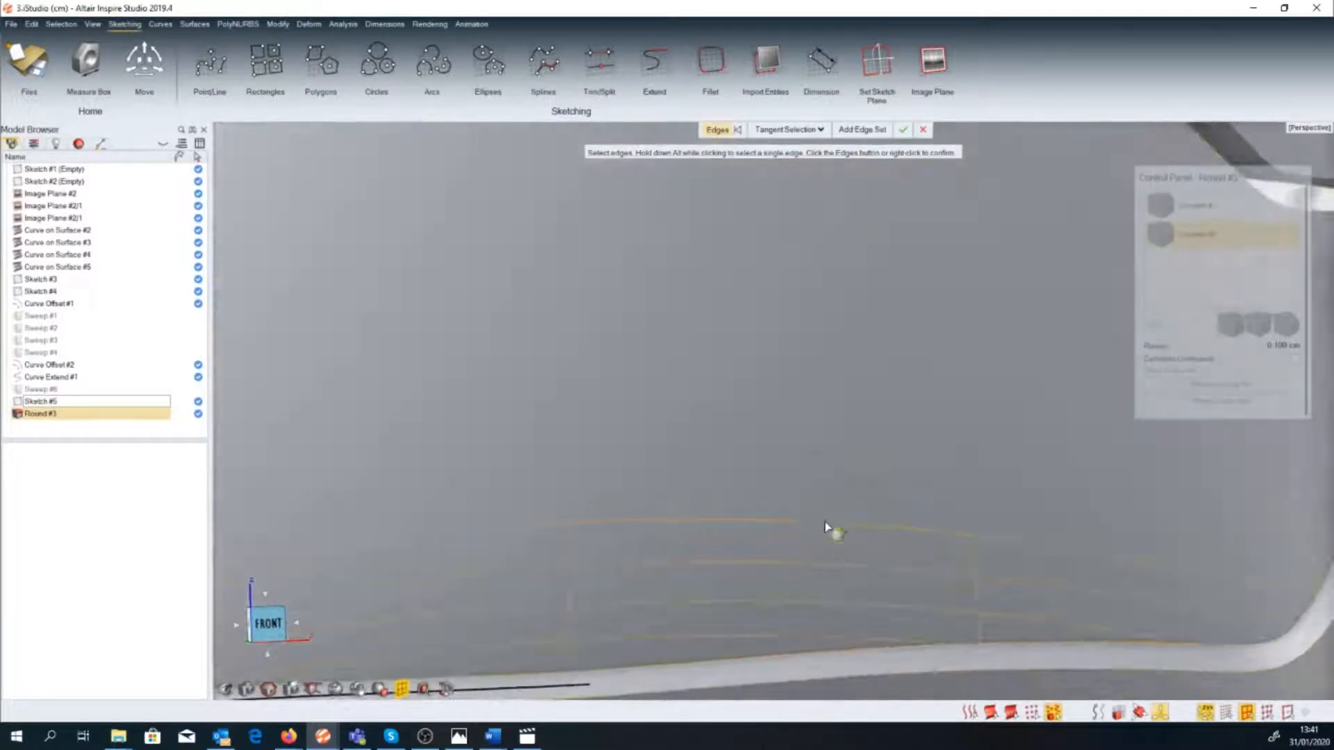
{"action": "scroll", "coordinate": [827, 368], "scroll_direction": "up", "scroll_amount": 3}
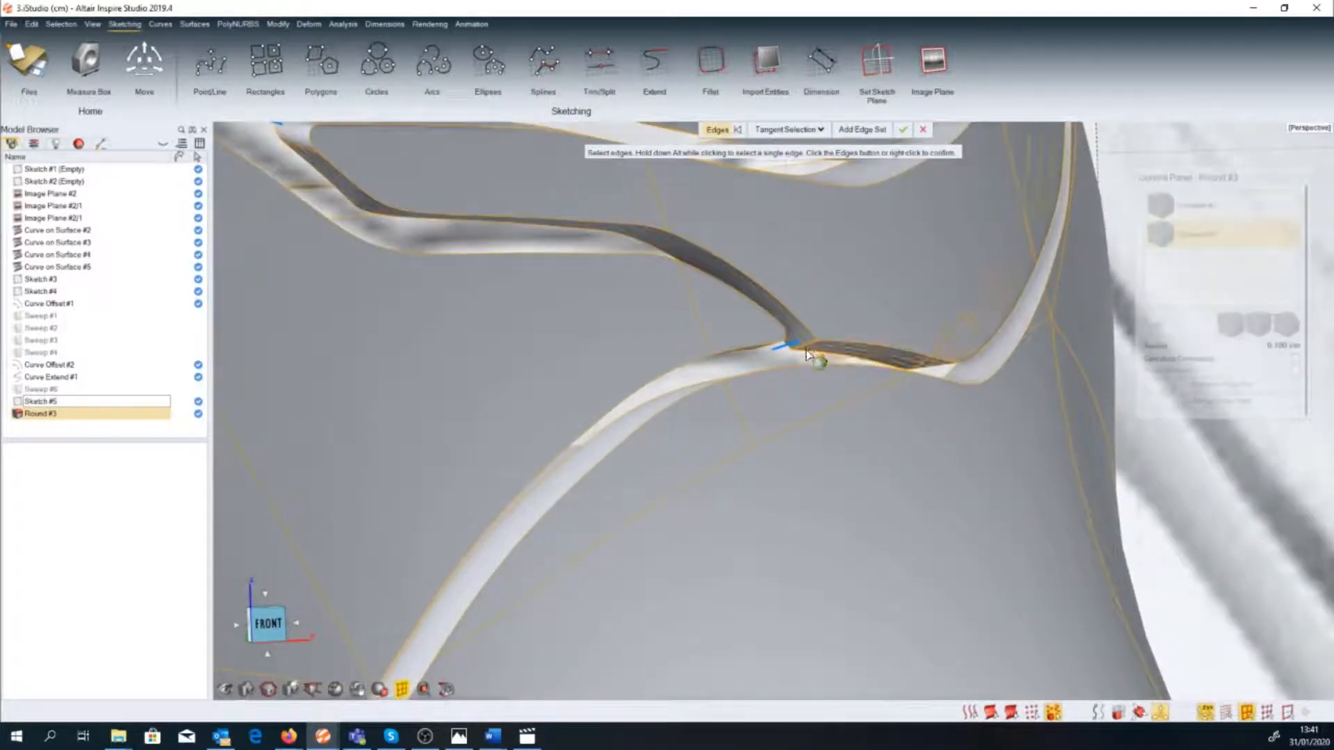
{"action": "scroll", "coordinate": [748, 493], "scroll_direction": "down", "scroll_amount": 8}
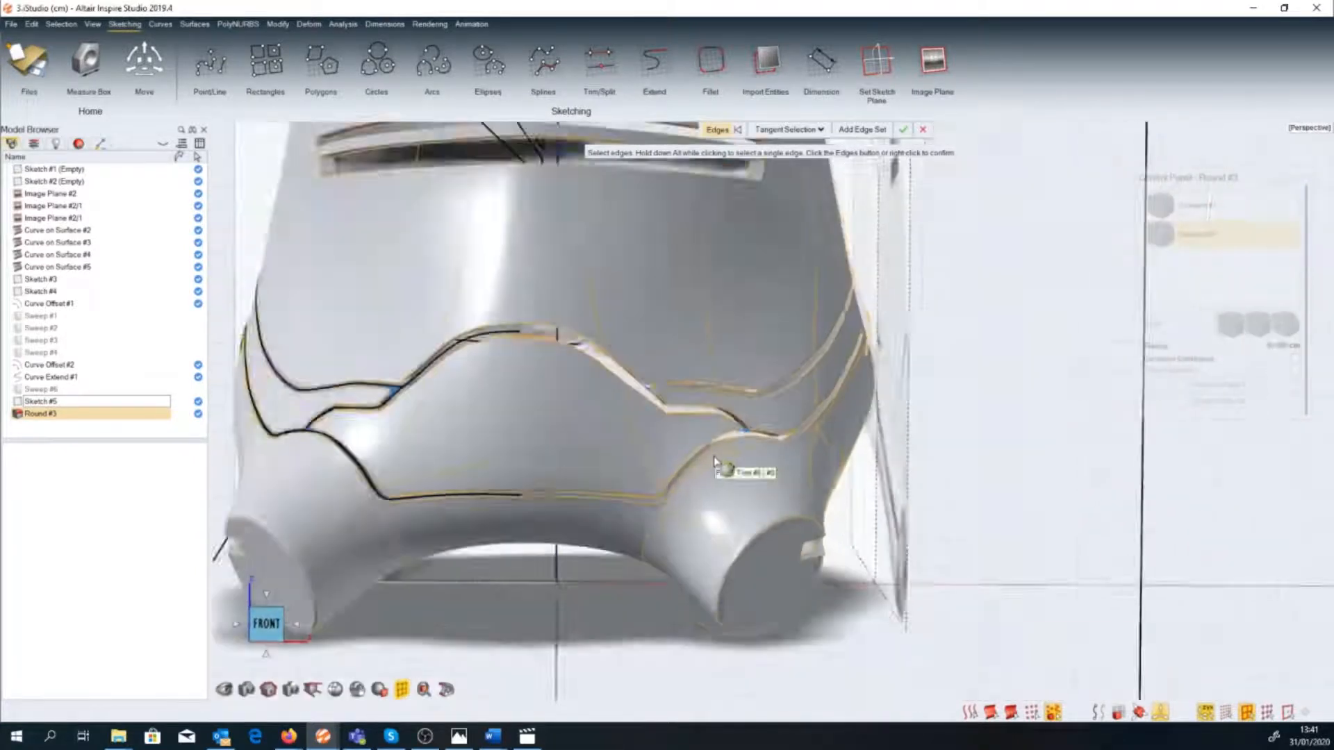
{"action": "middle_click_drag", "start_coordinate": [716, 462], "coordinate": [317, 319]}
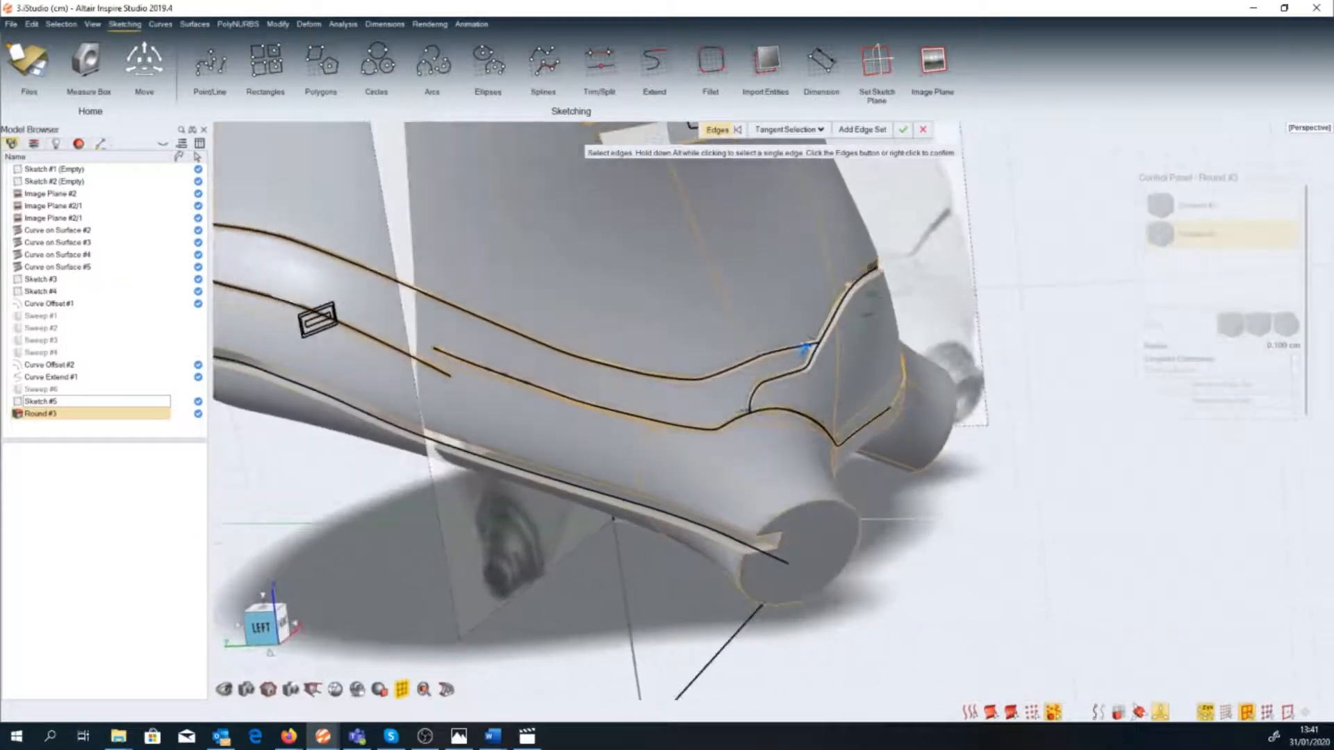
{"action": "left_click", "coordinate": [902, 130]}
Start a Surface Extract in Duplicate Mode and pick the upper wall and end faces of the front groove beside the side gap.
{"action": "scroll", "coordinate": [597, 403], "scroll_direction": "up", "scroll_amount": 4}
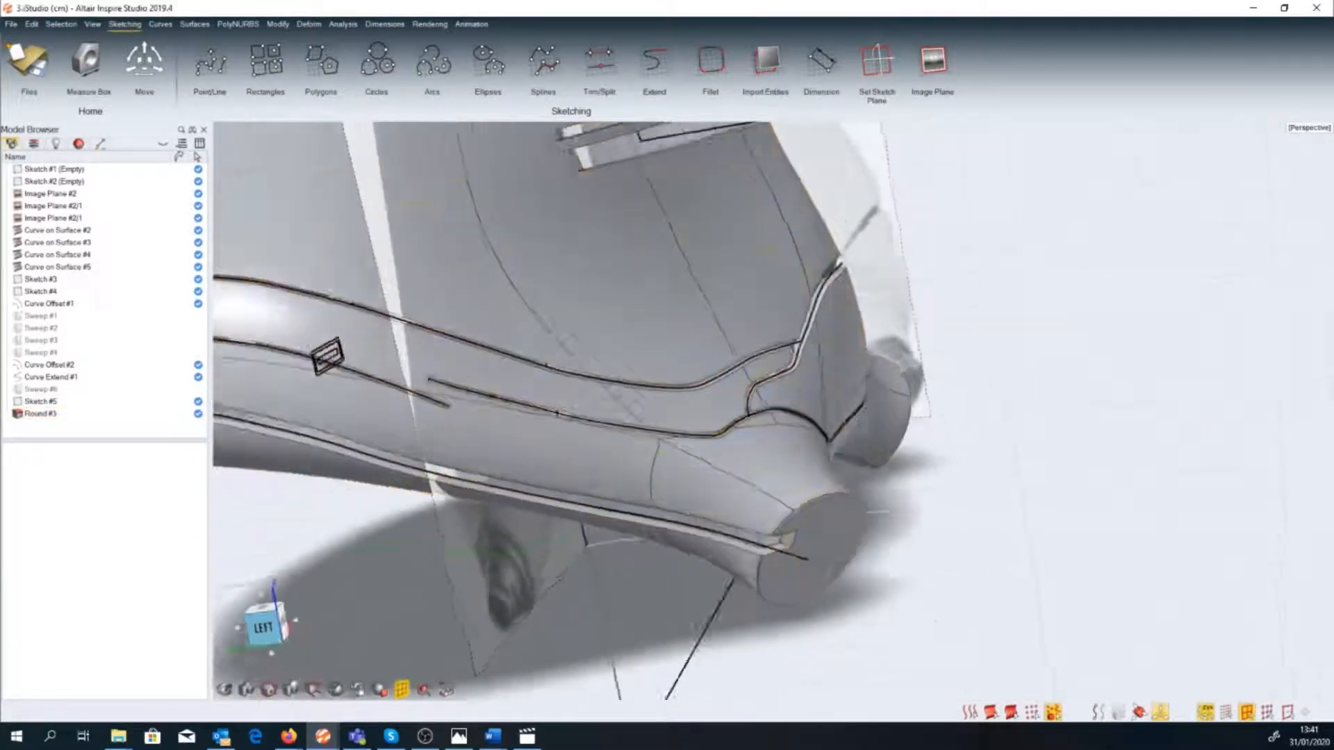
{"action": "scroll", "coordinate": [596, 403], "scroll_direction": "up", "scroll_amount": 5}
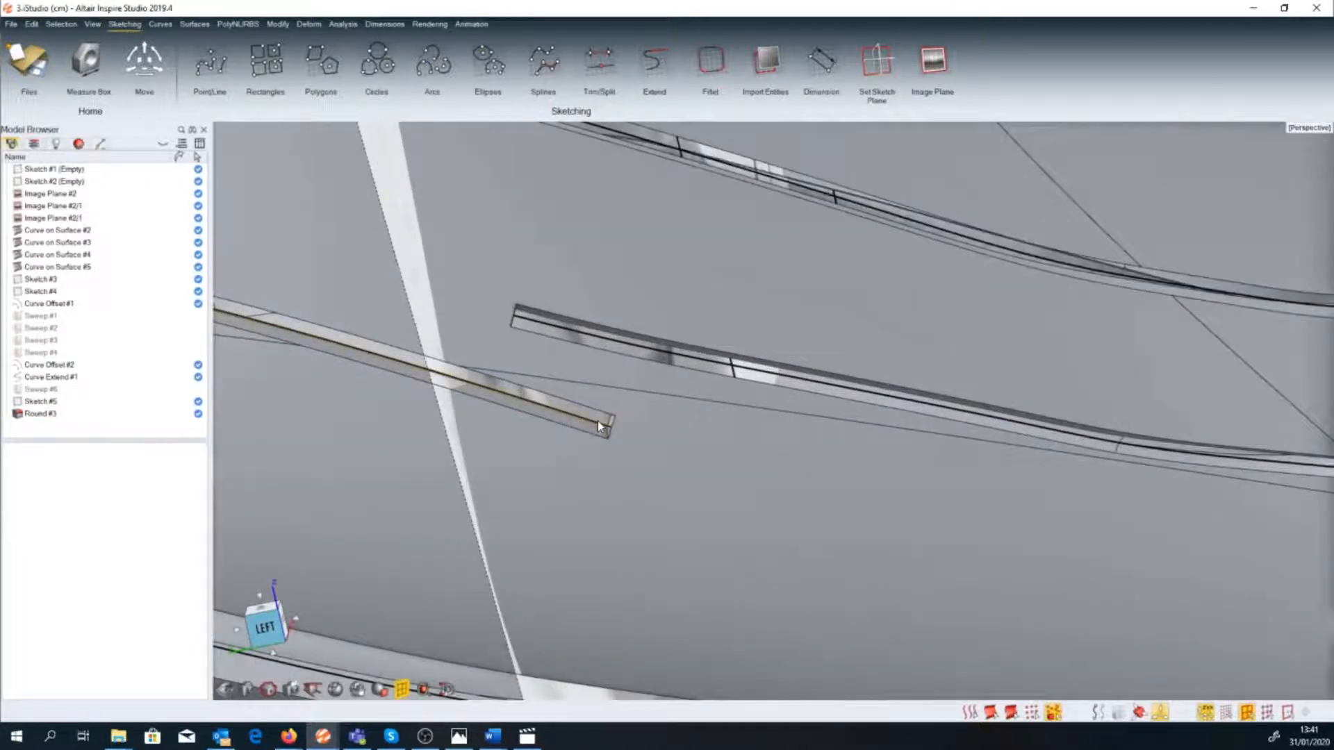
{"action": "middle_click_drag", "start_coordinate": [598, 421], "coordinate": [544, 435]}
{"action": "key", "text": "space"}
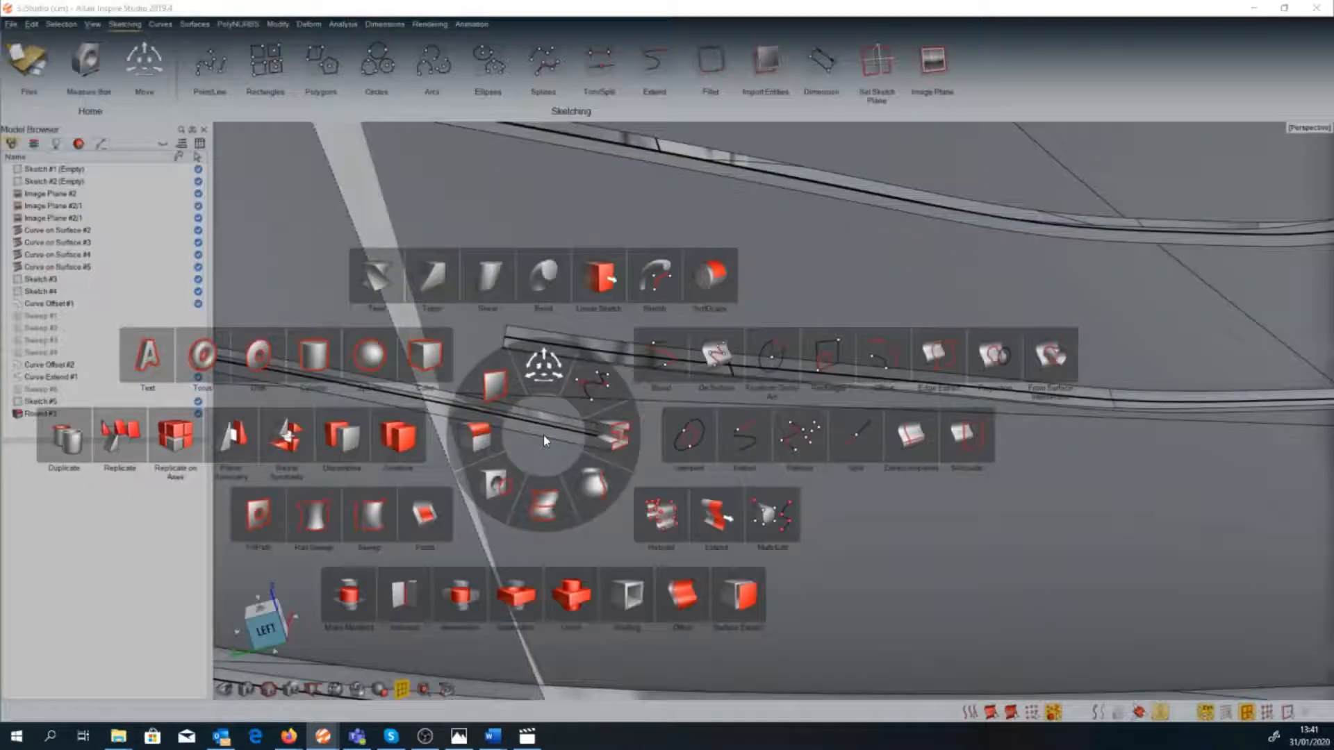
{"action": "left_click", "coordinate": [744, 602]}
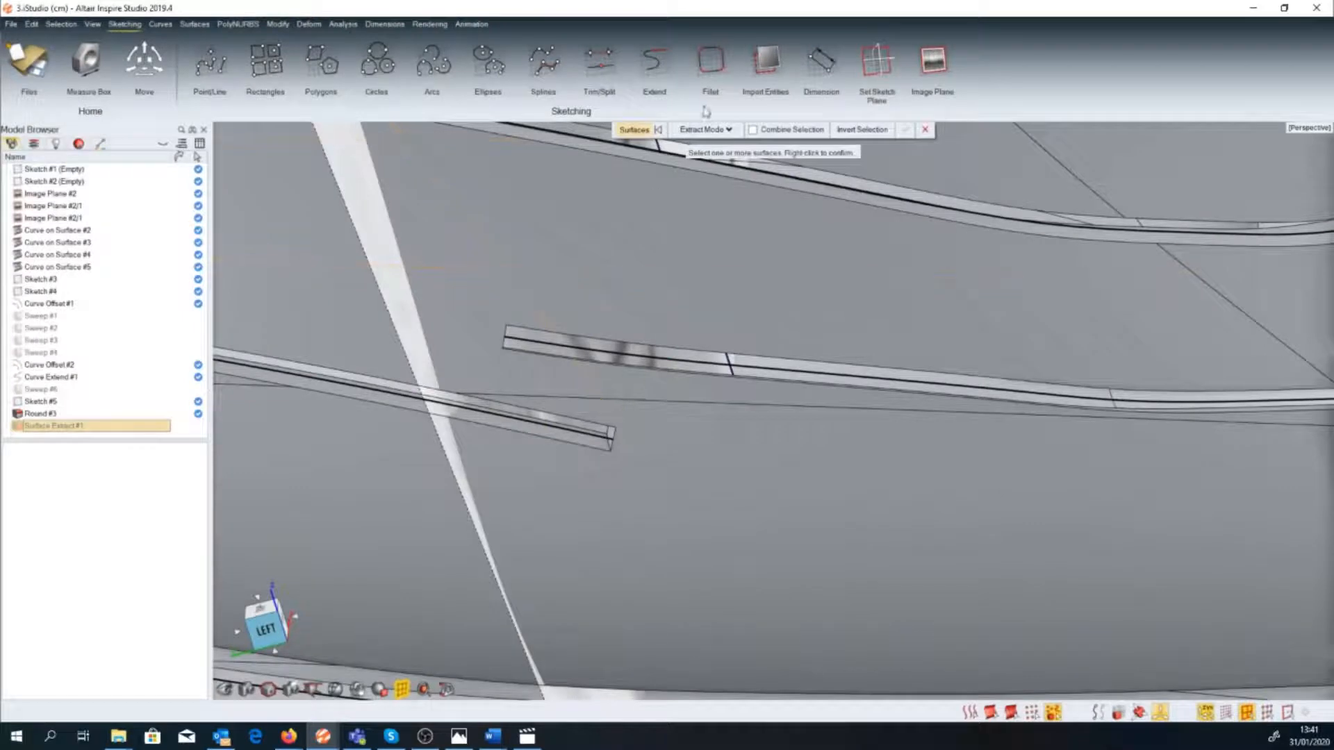
{"action": "left_click", "coordinate": [705, 130]}
{"action": "left_click", "coordinate": [694, 159]}
{"action": "middle_click_drag", "start_coordinate": [584, 400], "coordinate": [596, 369]}
{"action": "scroll", "coordinate": [595, 368], "scroll_direction": "up", "scroll_amount": 3}
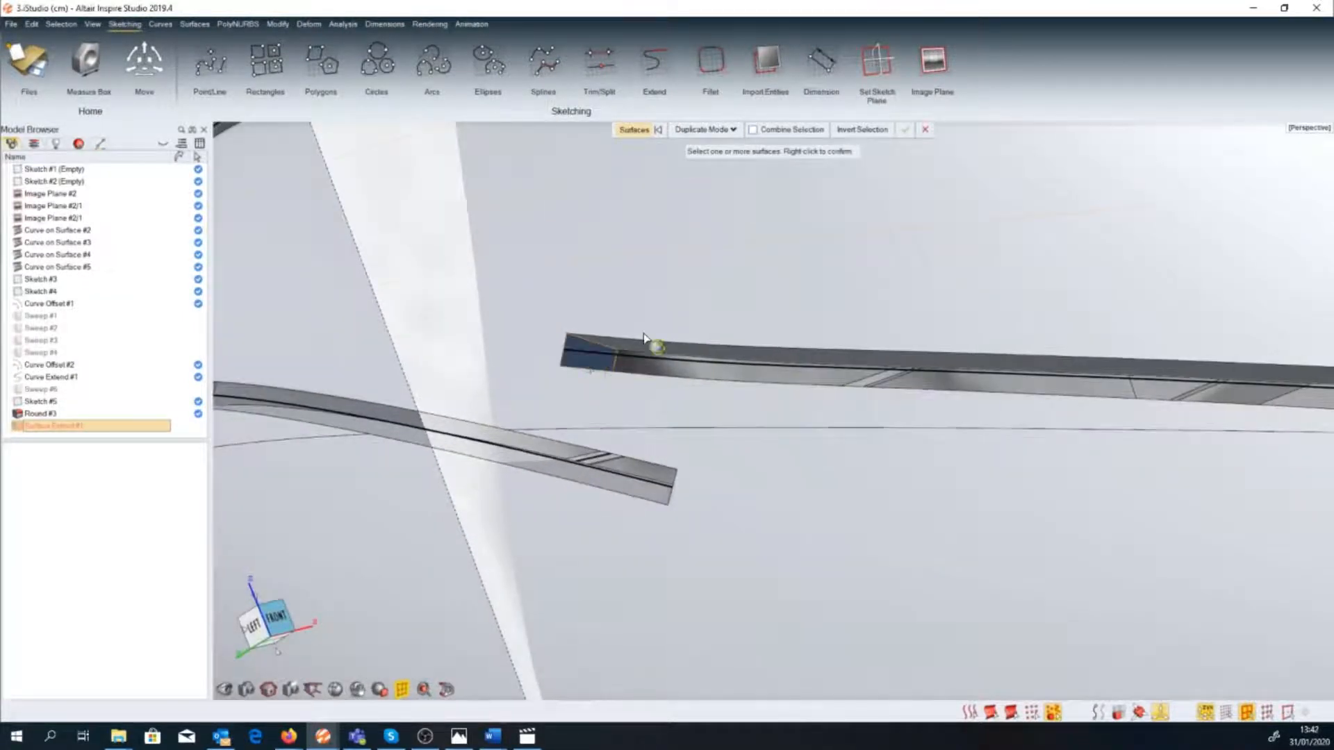
{"action": "left_click", "coordinate": [633, 353]}
{"action": "middle_click_drag", "start_coordinate": [622, 443], "coordinate": [624, 450]}
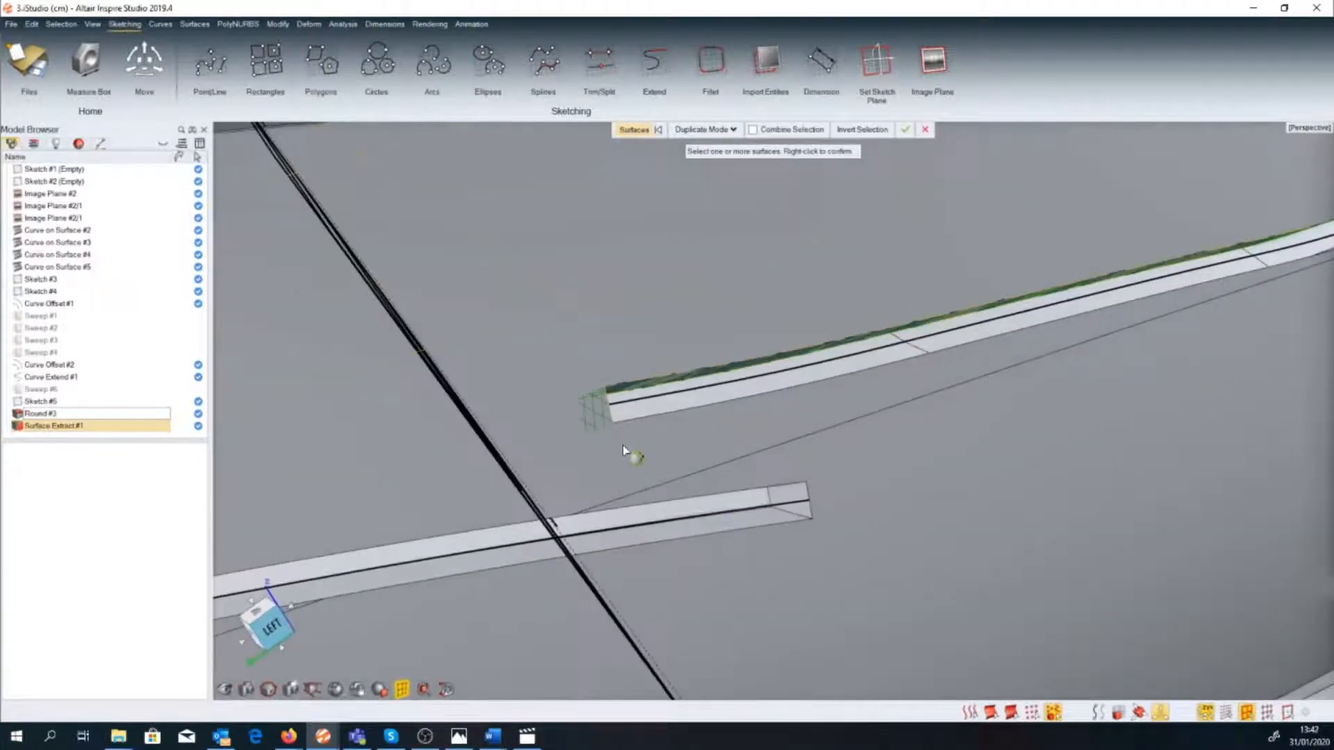
Add the wall and end faces of the rear groove across the gap, isolate the extraction, and complete it.
{"action": "left_click", "coordinate": [738, 524]}
{"action": "middle_click_drag", "start_coordinate": [738, 524], "coordinate": [740, 471]}
{"action": "scroll", "coordinate": [726, 460], "scroll_direction": "down", "scroll_amount": 3}
{"action": "left_click", "coordinate": [1117, 714]}
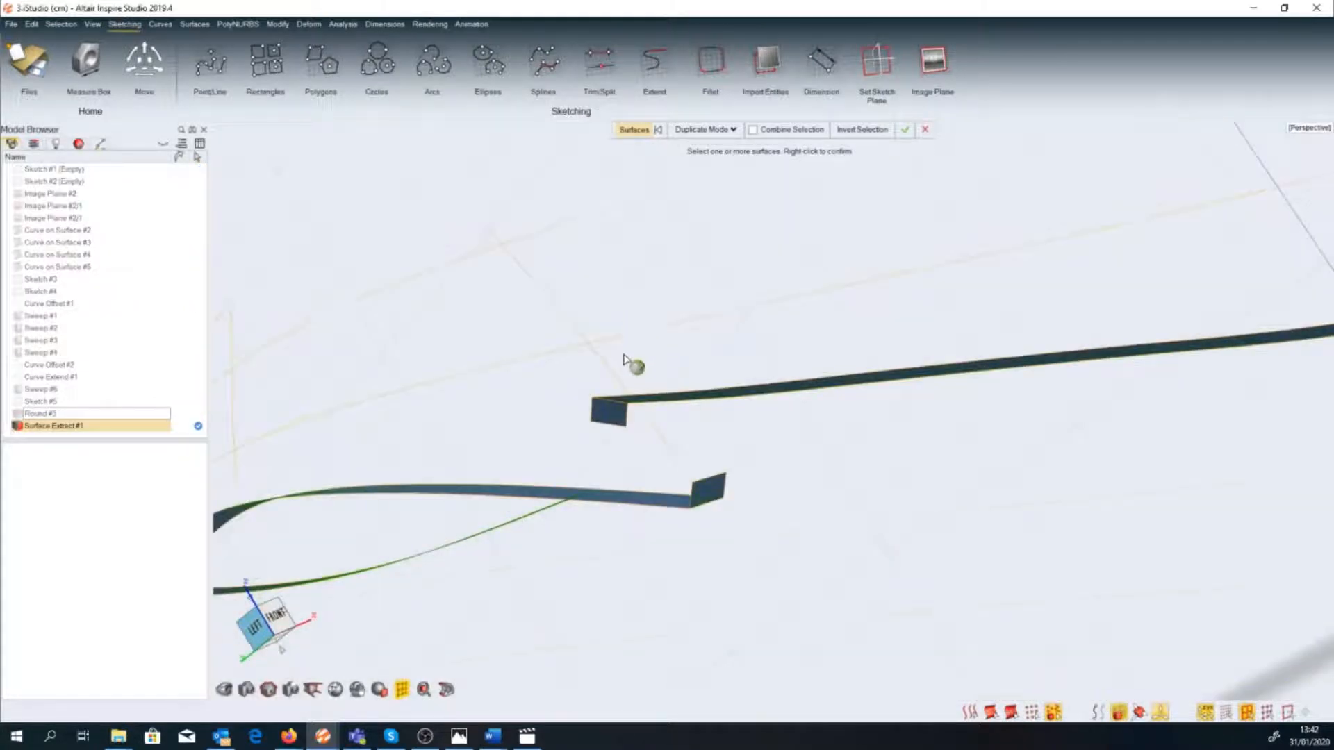
{"action": "scroll", "coordinate": [636, 488], "scroll_direction": "down", "scroll_amount": 3}
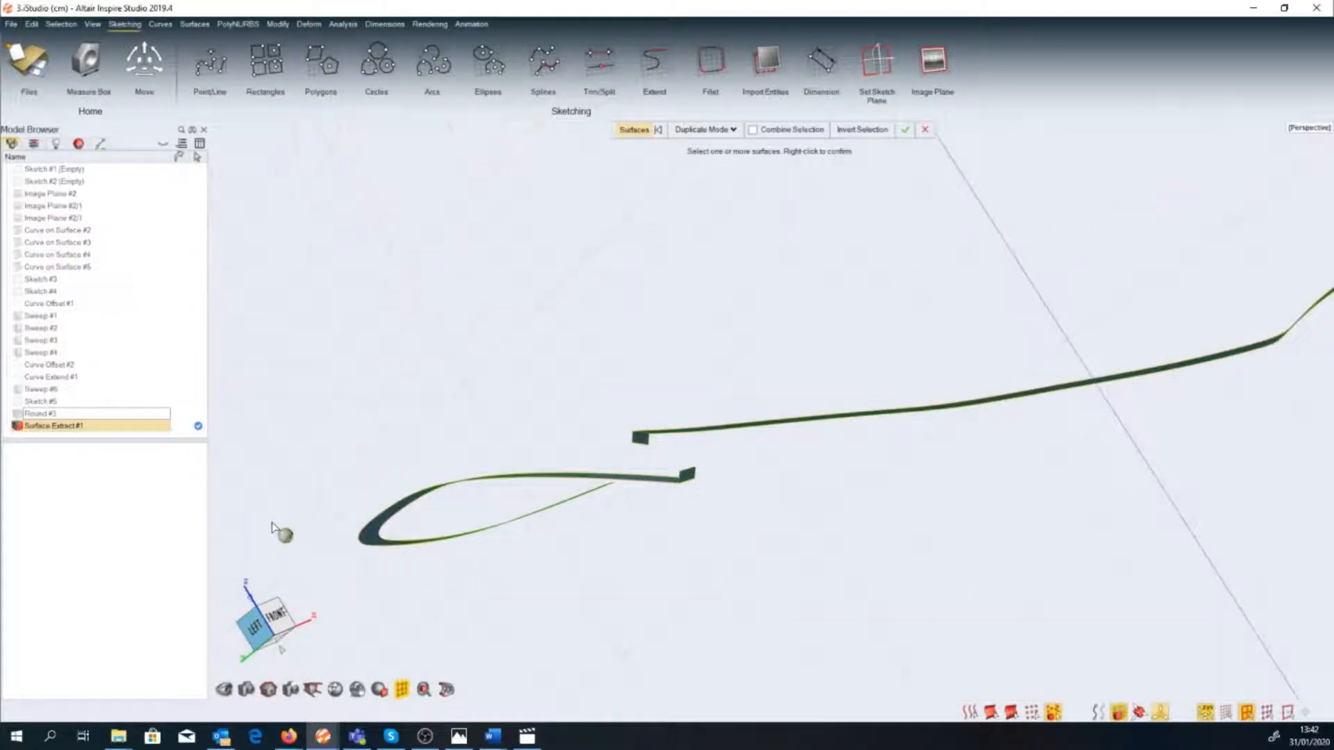
{"action": "right_click", "coordinate": [240, 526]}
{"action": "middle_click_drag", "start_coordinate": [670, 538], "coordinate": [692, 509]}
{"action": "right_click", "coordinate": [705, 502]}
Extend the end face of the lower wall strip linearly by 1.000 cm along all boundaries, with output merging enabled.
{"action": "scroll", "coordinate": [736, 533], "scroll_direction": "up", "scroll_amount": 2}
{"action": "left_click", "coordinate": [749, 521]}
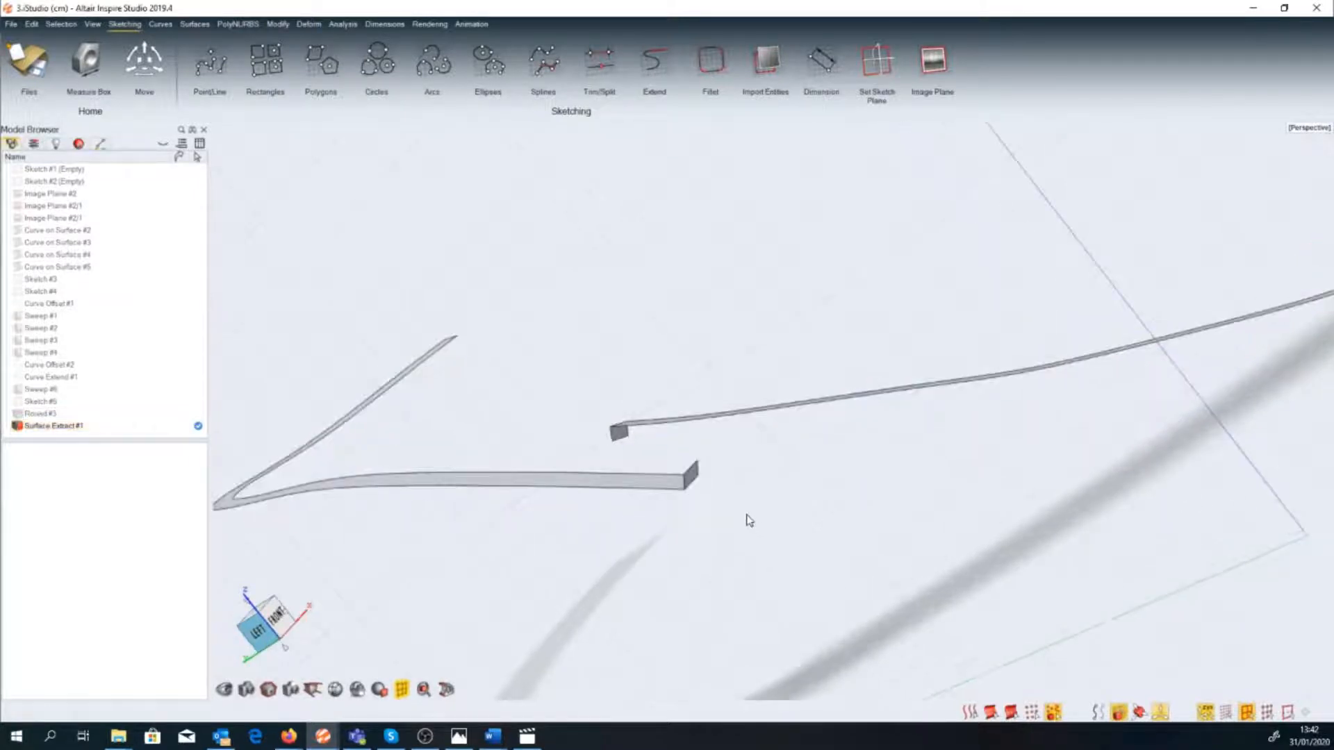
{"action": "right_click_drag", "start_coordinate": [749, 520], "coordinate": [867, 596]}
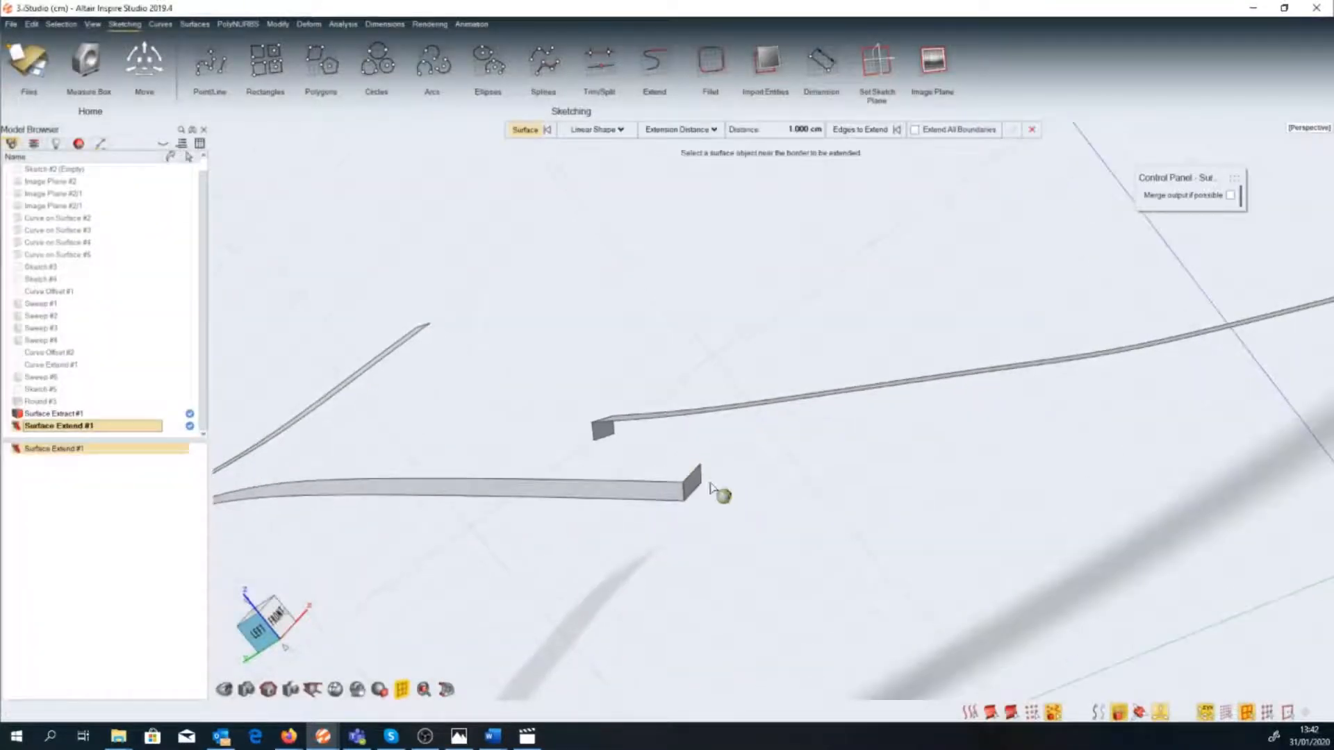
{"action": "left_click", "coordinate": [694, 477]}
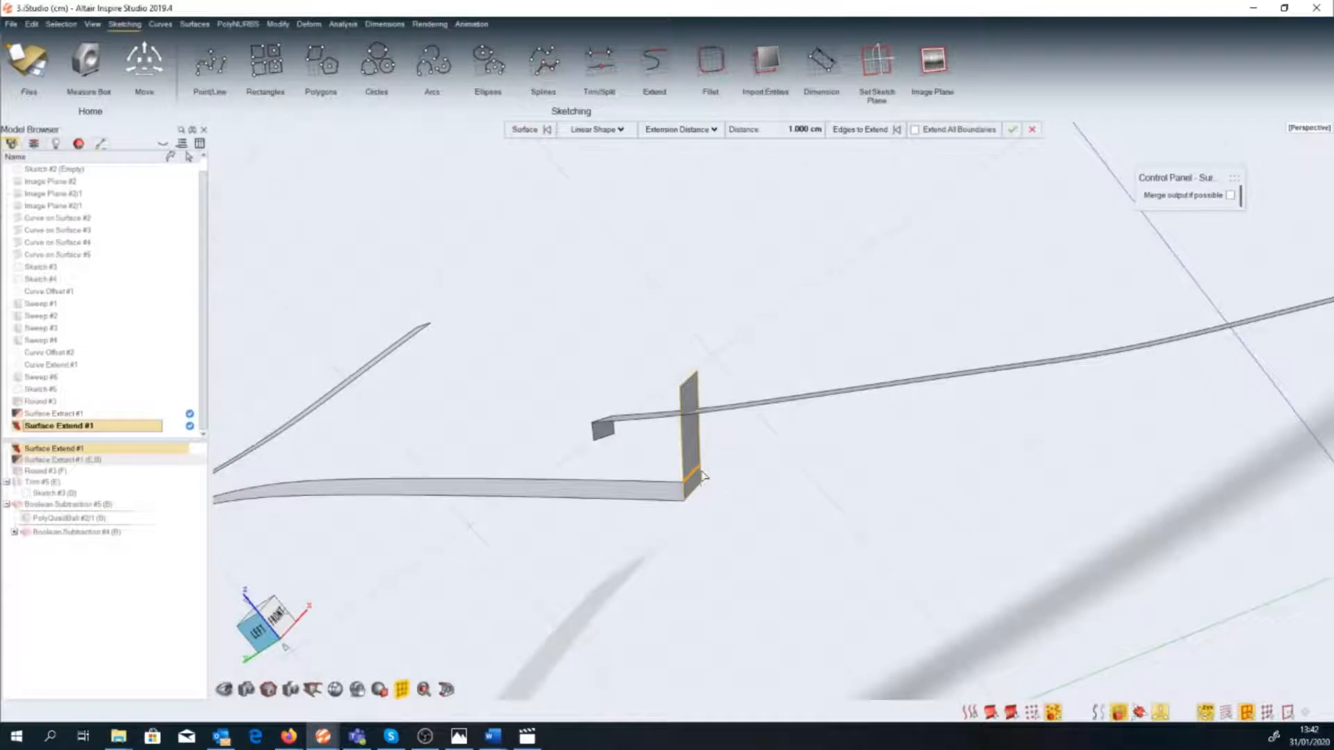
{"action": "left_click", "coordinate": [915, 130]}
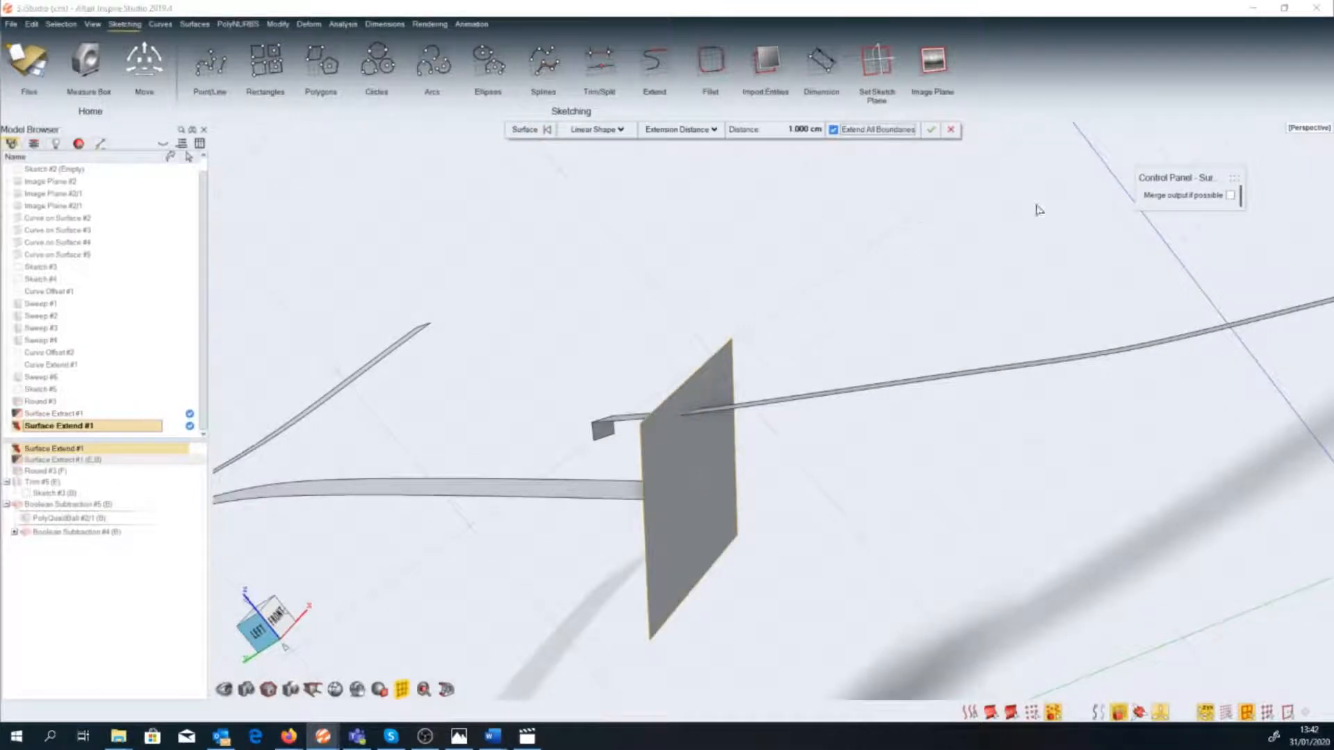
{"action": "left_click", "coordinate": [1230, 197]}
{"action": "right_click", "coordinate": [1054, 242]}
Extend the end face of the upper wall strip linearly by 1.000 cm along all boundaries, with output merging enabled.
{"action": "right_click_drag", "start_coordinate": [712, 278], "coordinate": [803, 407]}
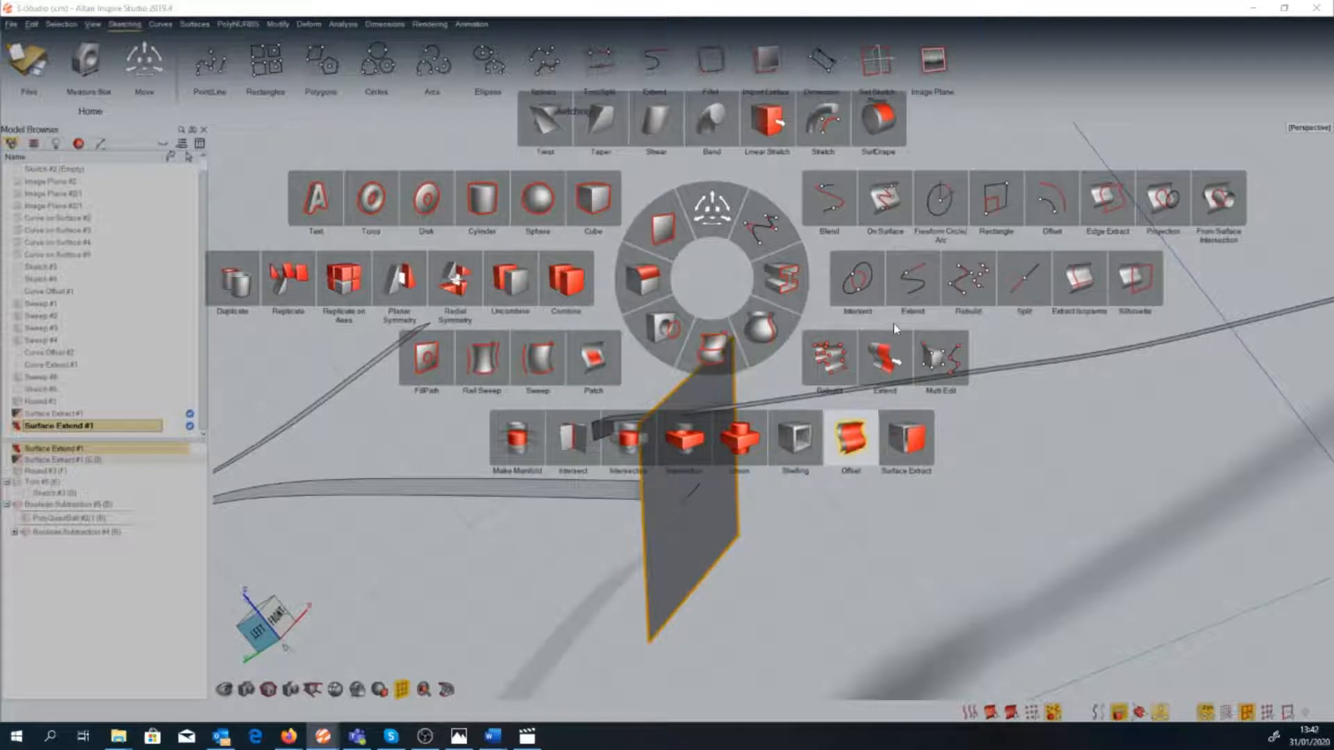
{"action": "left_click", "coordinate": [885, 354]}
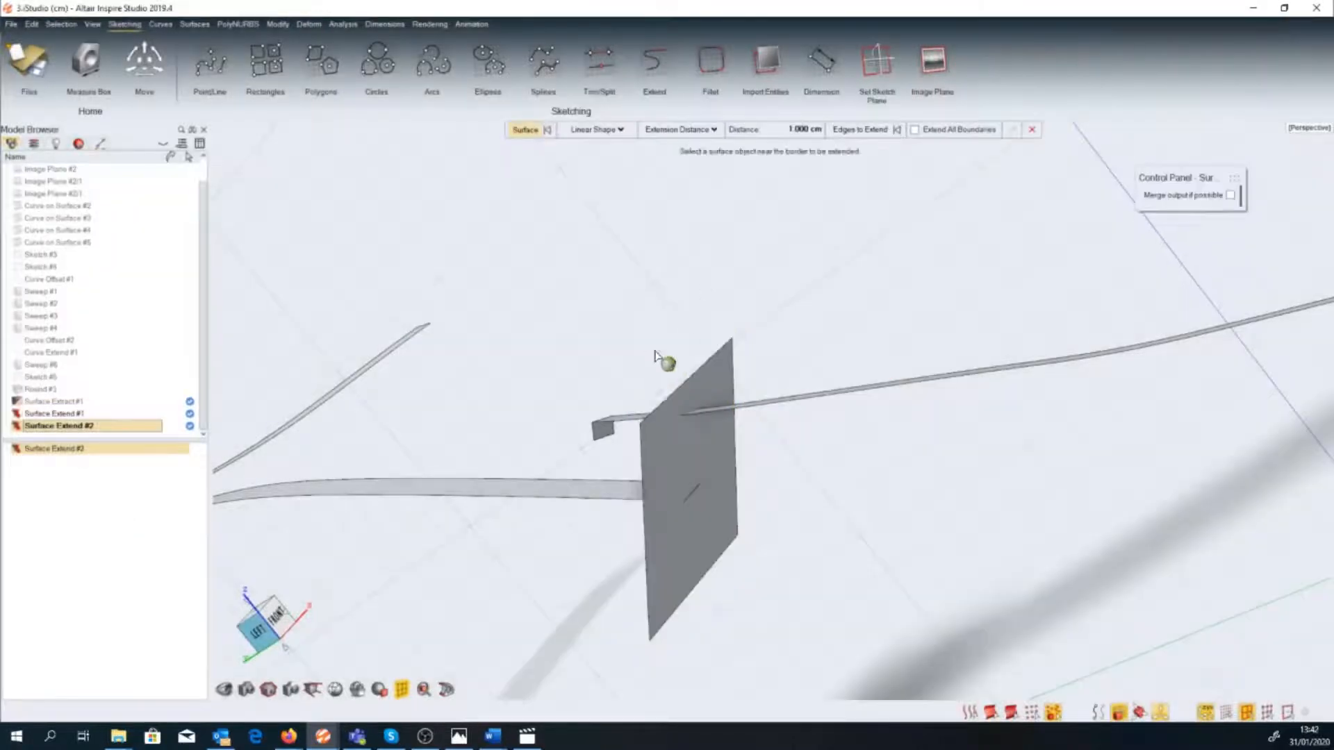
{"action": "left_click", "coordinate": [914, 130]}
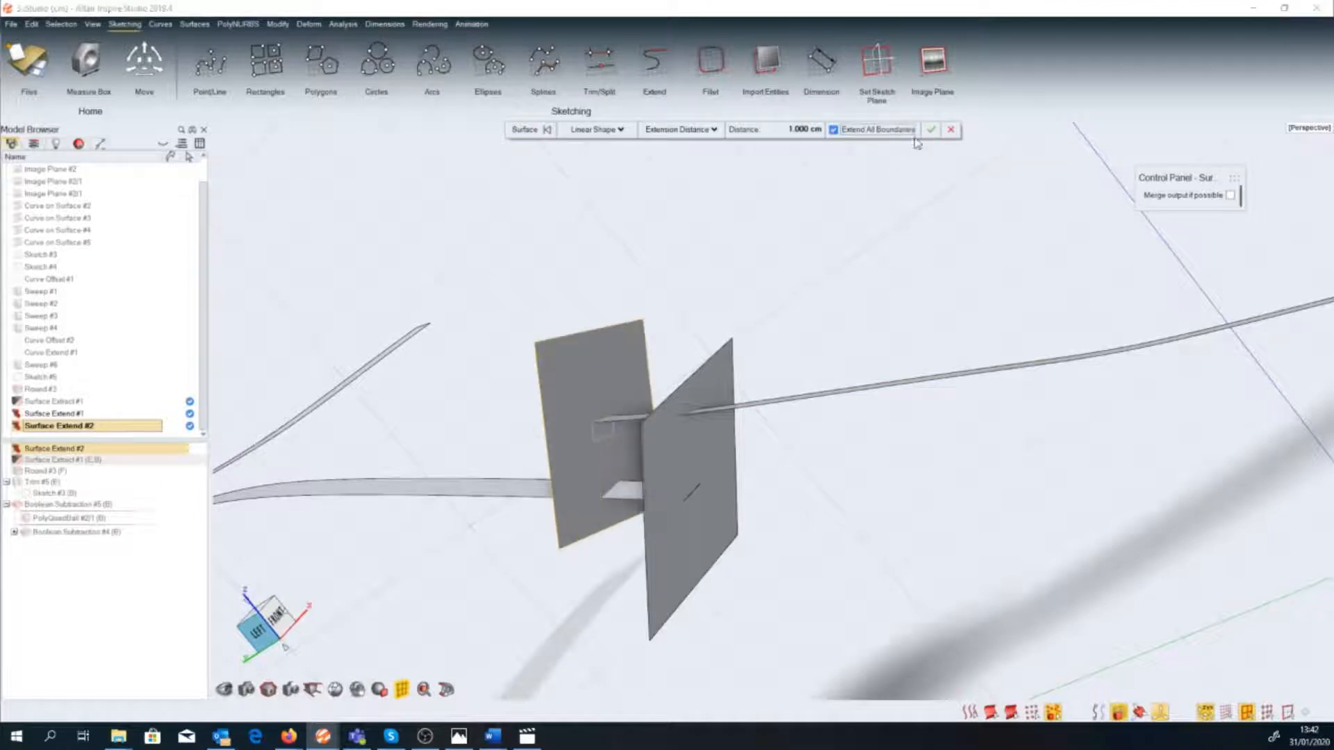
{"action": "right_click", "coordinate": [844, 298]}
{"action": "double_click", "coordinate": [628, 377]}
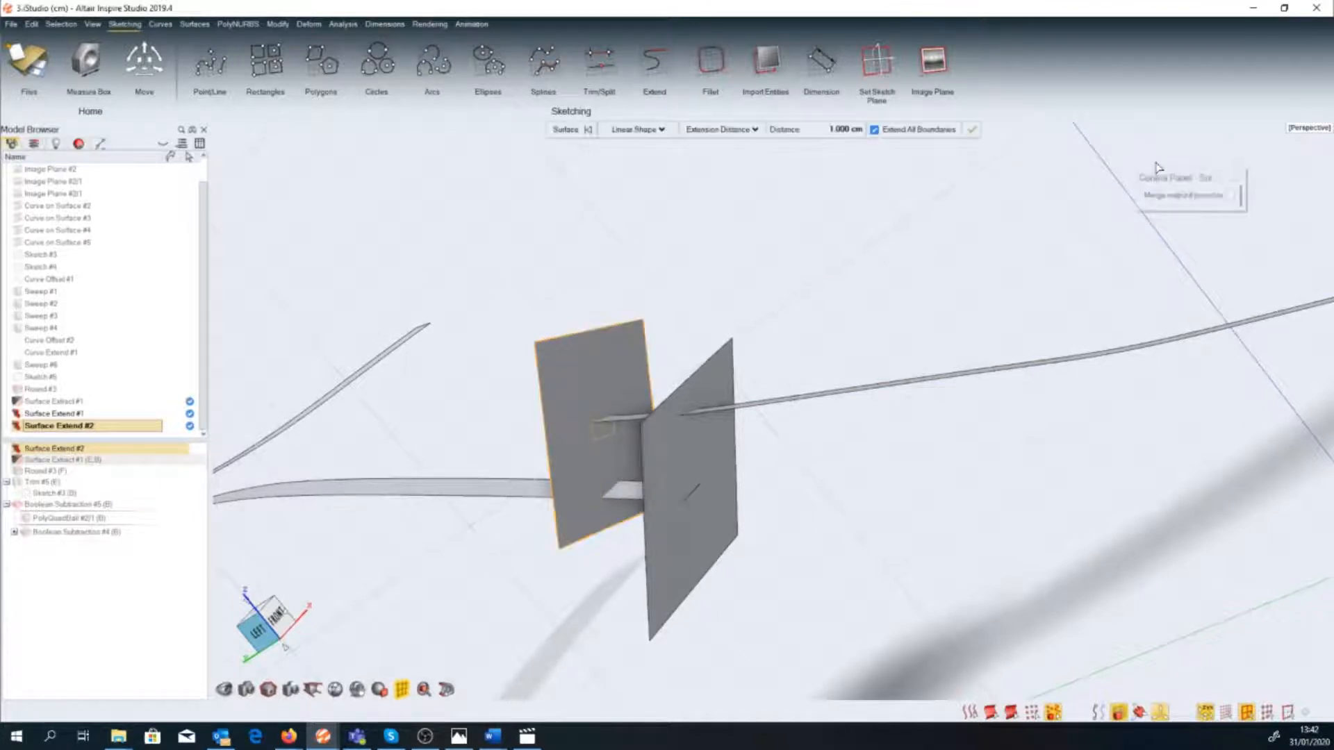
{"action": "left_click", "coordinate": [1230, 197]}
{"action": "right_click", "coordinate": [903, 389]}
{"action": "left_click", "coordinate": [830, 448]}
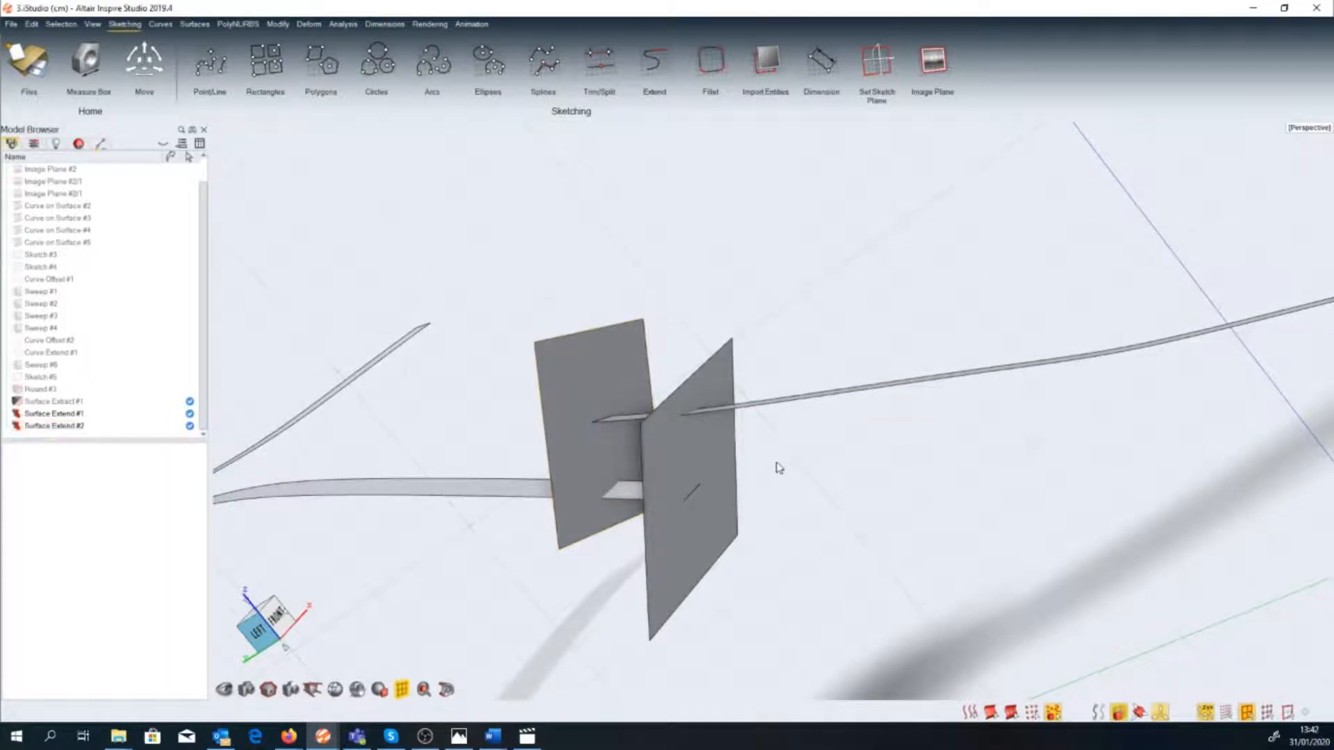
Intersect the lower wall strip with the upper strip's extended end plane, keeping only the piece between the two planes.
{"action": "mouse_move", "coordinate": [778, 468]}
{"action": "middle_mouse_down"}
{"action": "mouse_move", "coordinate": [910, 480]}
{"action": "mouse_move", "coordinate": [783, 482]}
{"action": "middle_mouse_up"}
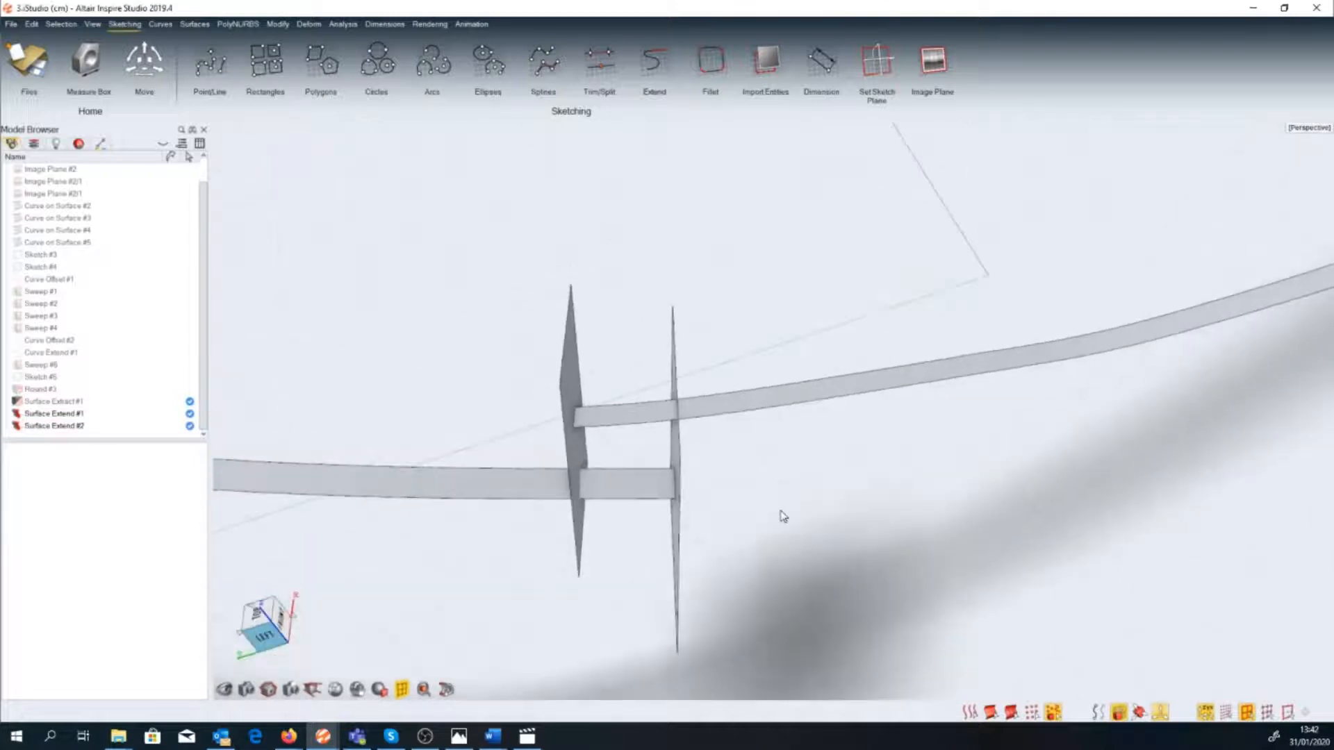
{"action": "key", "text": "space"}
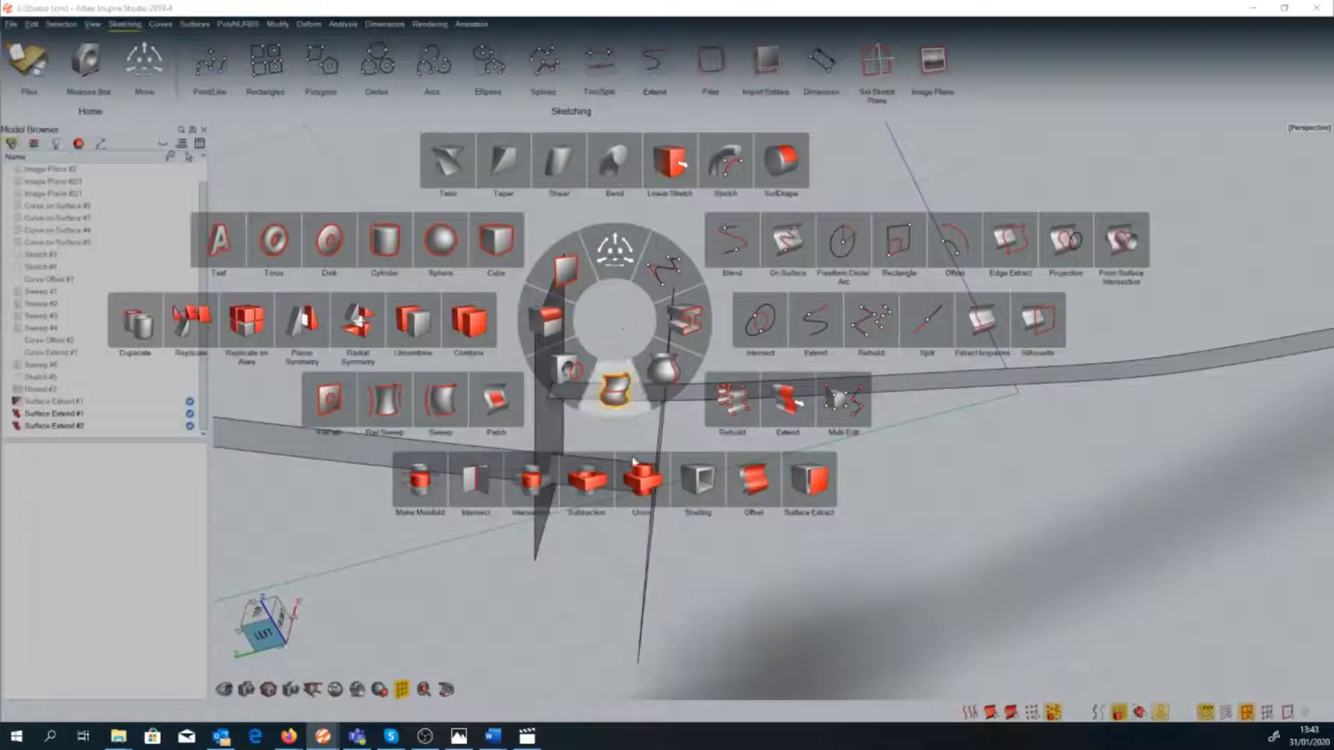
{"action": "left_click", "coordinate": [530, 480]}
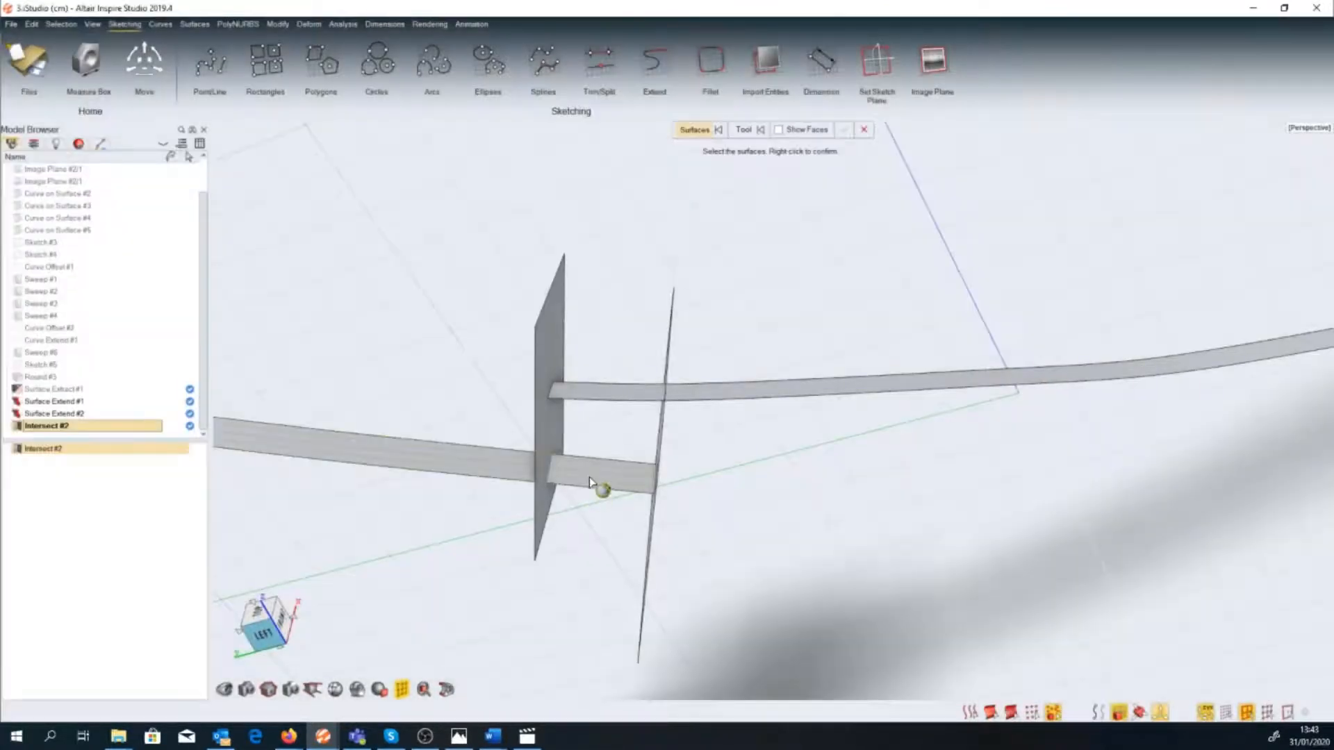
{"action": "left_click", "coordinate": [589, 479]}
{"action": "left_click", "coordinate": [595, 396]}
{"action": "right_click", "coordinate": [395, 460]}
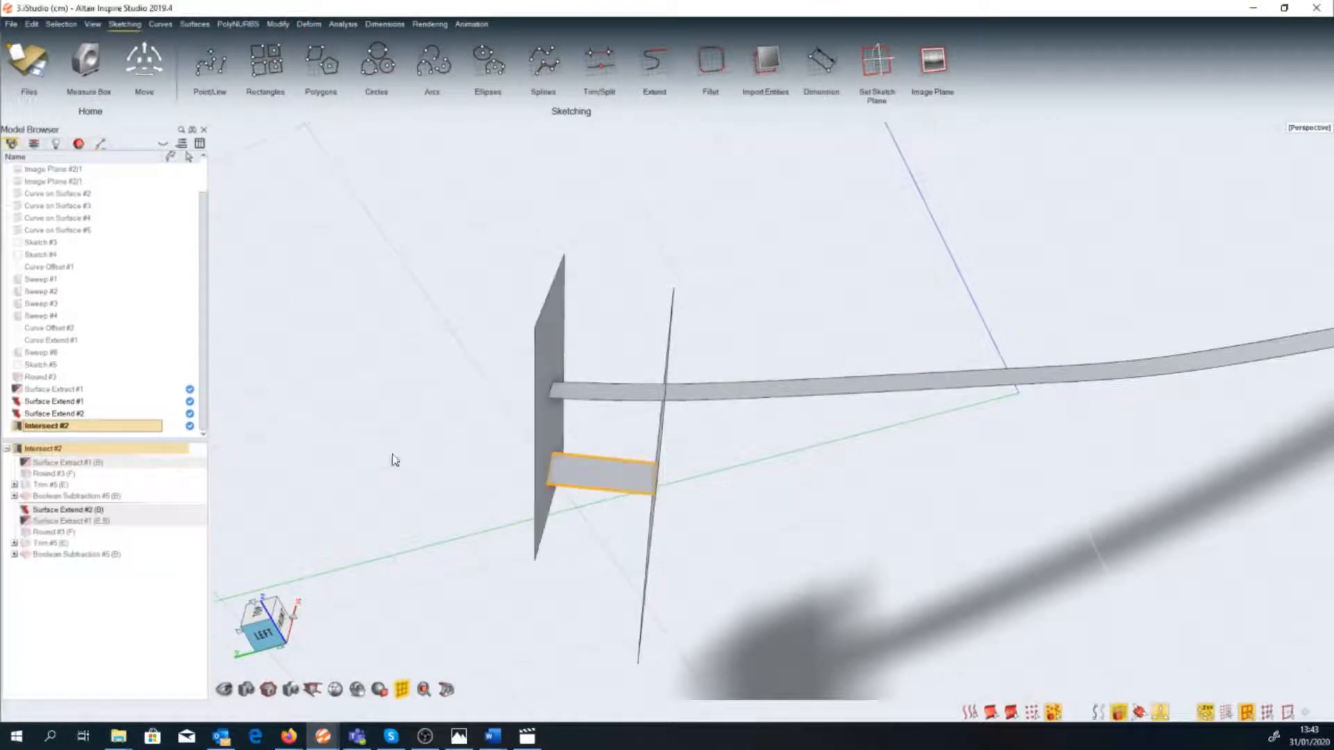
Intersect the upper wall strip with the lower strip's extended end plane, keeping only the piece between the two planes.
{"action": "key", "text": "space"}
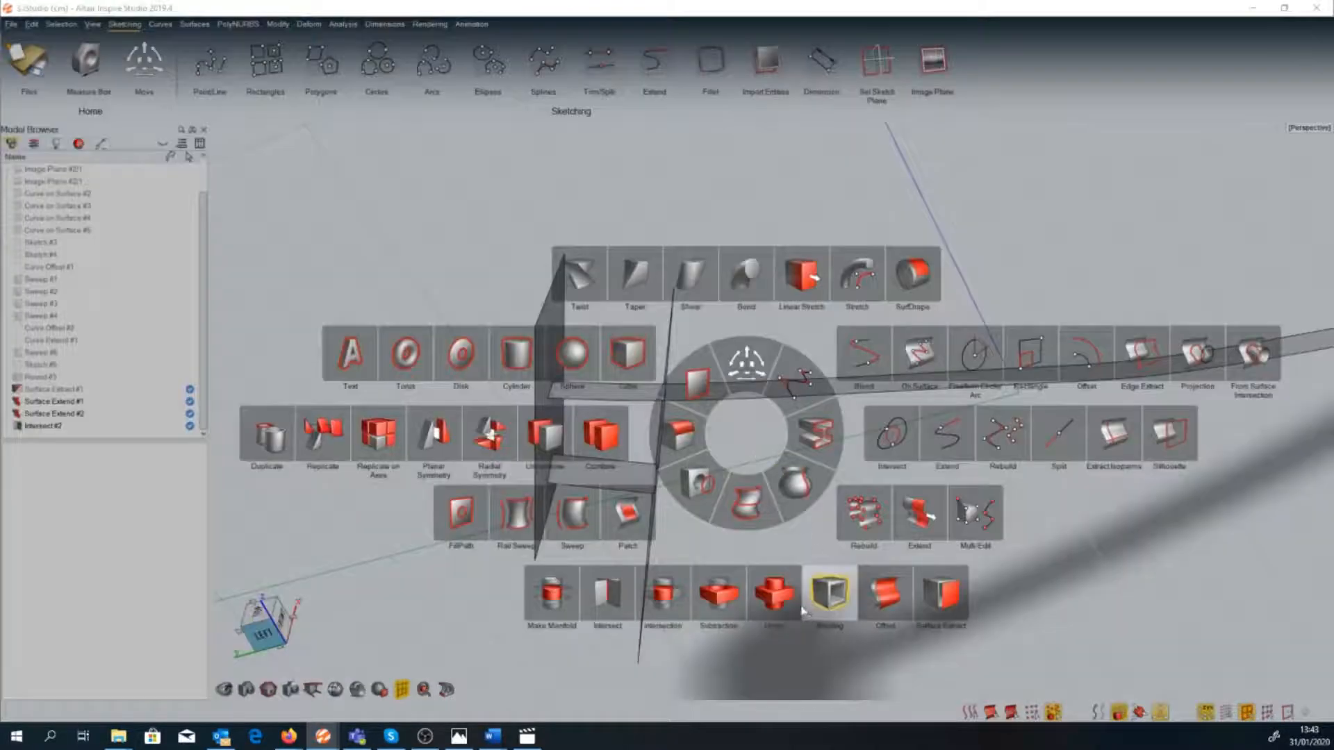
{"action": "left_click", "coordinate": [609, 592]}
{"action": "left_click", "coordinate": [642, 394]}
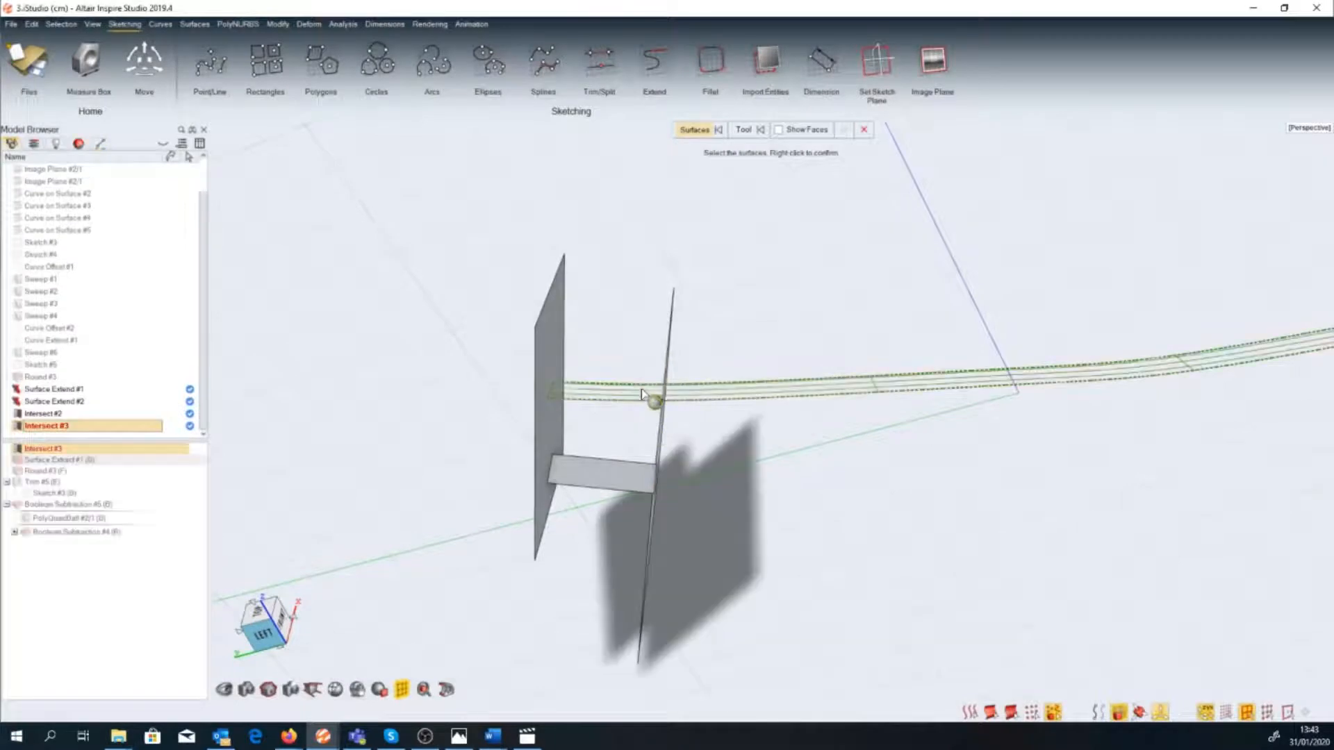
{"action": "left_click", "coordinate": [670, 378]}
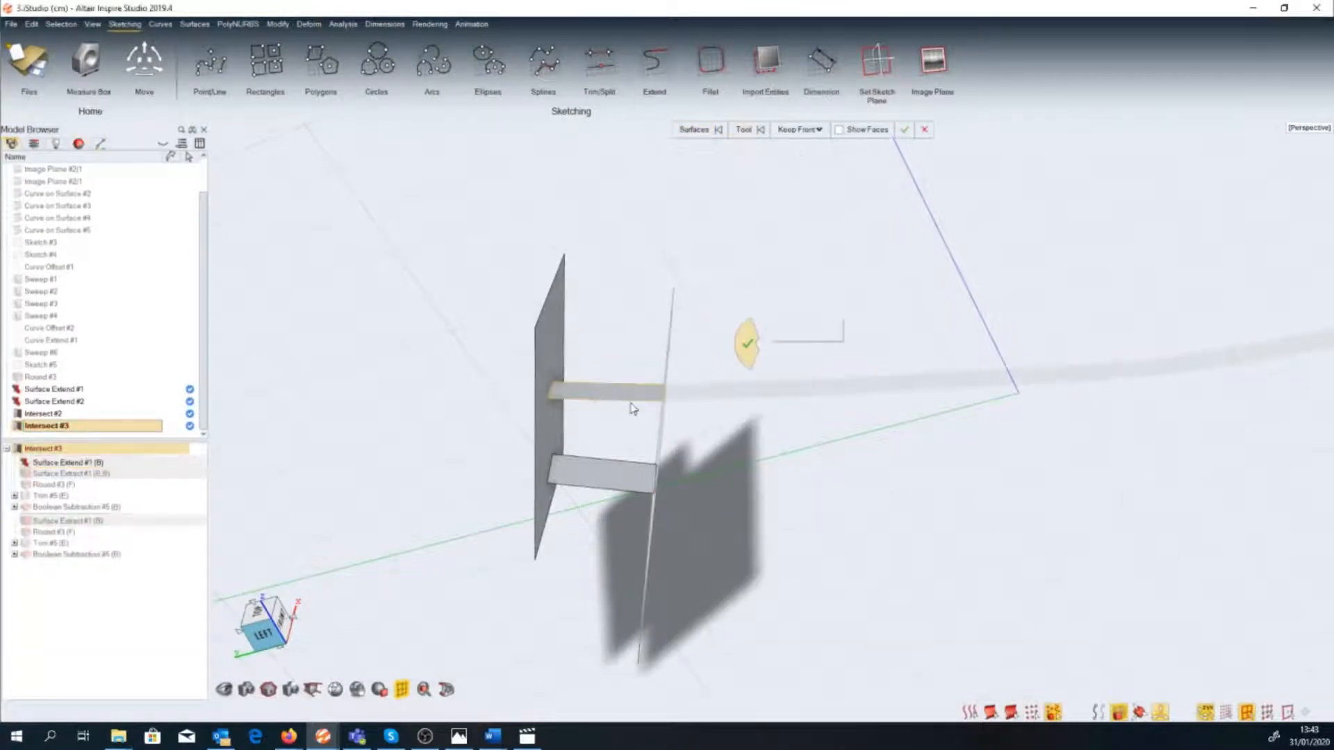
{"action": "left_click", "coordinate": [696, 476]}
Loft a surface between the outer long edges of the two trimmed strips.
{"action": "mouse_move", "coordinate": [697, 477]}
{"action": "middle_mouse_down"}
{"action": "mouse_move", "coordinate": [598, 473]}
{"action": "mouse_move", "coordinate": [700, 481]}
{"action": "middle_mouse_up"}
{"action": "right_click", "coordinate": [710, 457]}
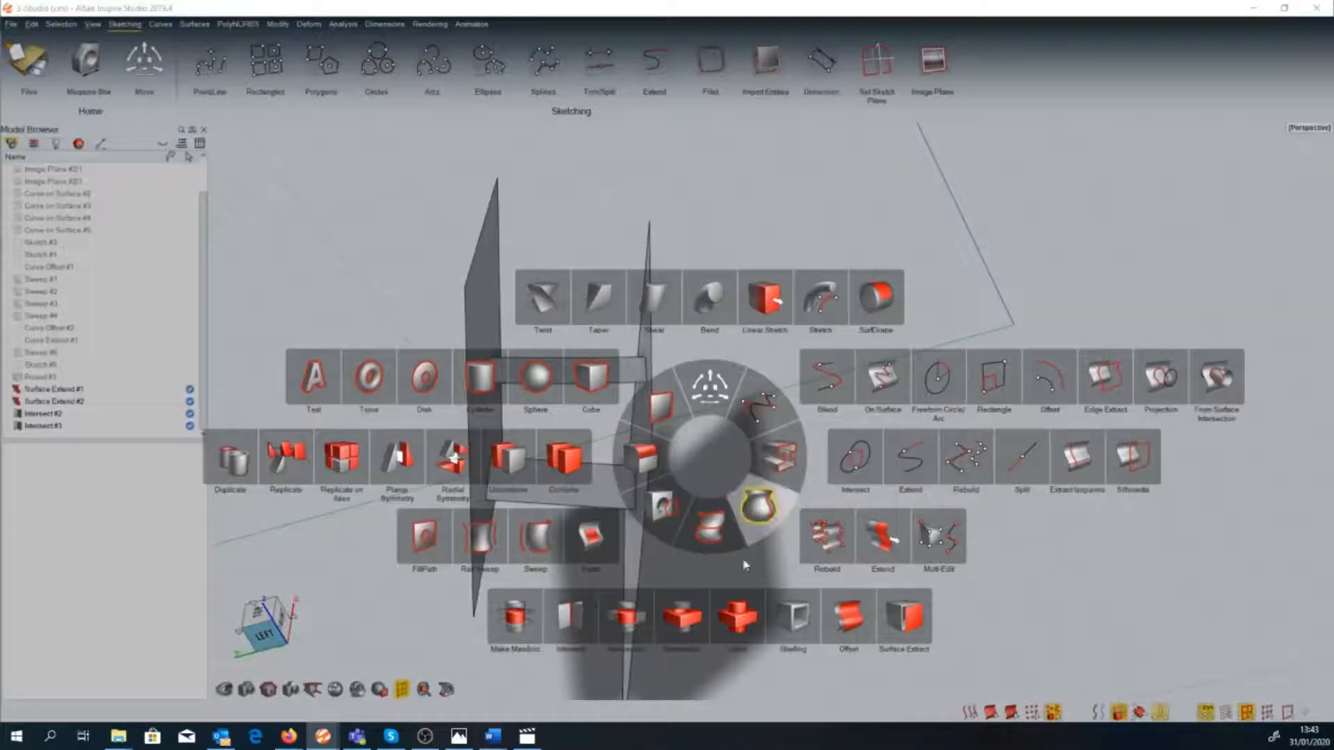
{"action": "left_click", "coordinate": [710, 533]}
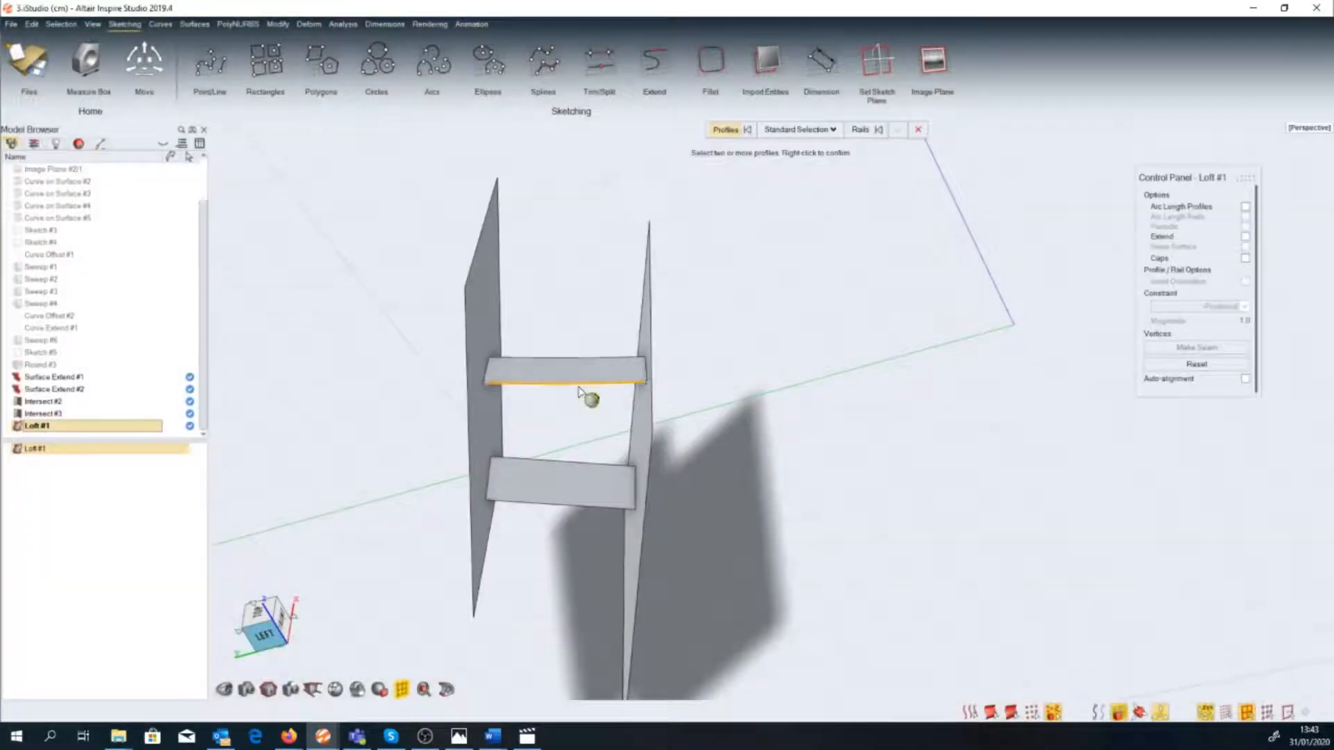
{"action": "left_click", "coordinate": [578, 388]}
{"action": "left_click", "coordinate": [566, 505]}
{"action": "right_click", "coordinate": [545, 520]}
{"action": "right_click", "coordinate": [544, 520]}
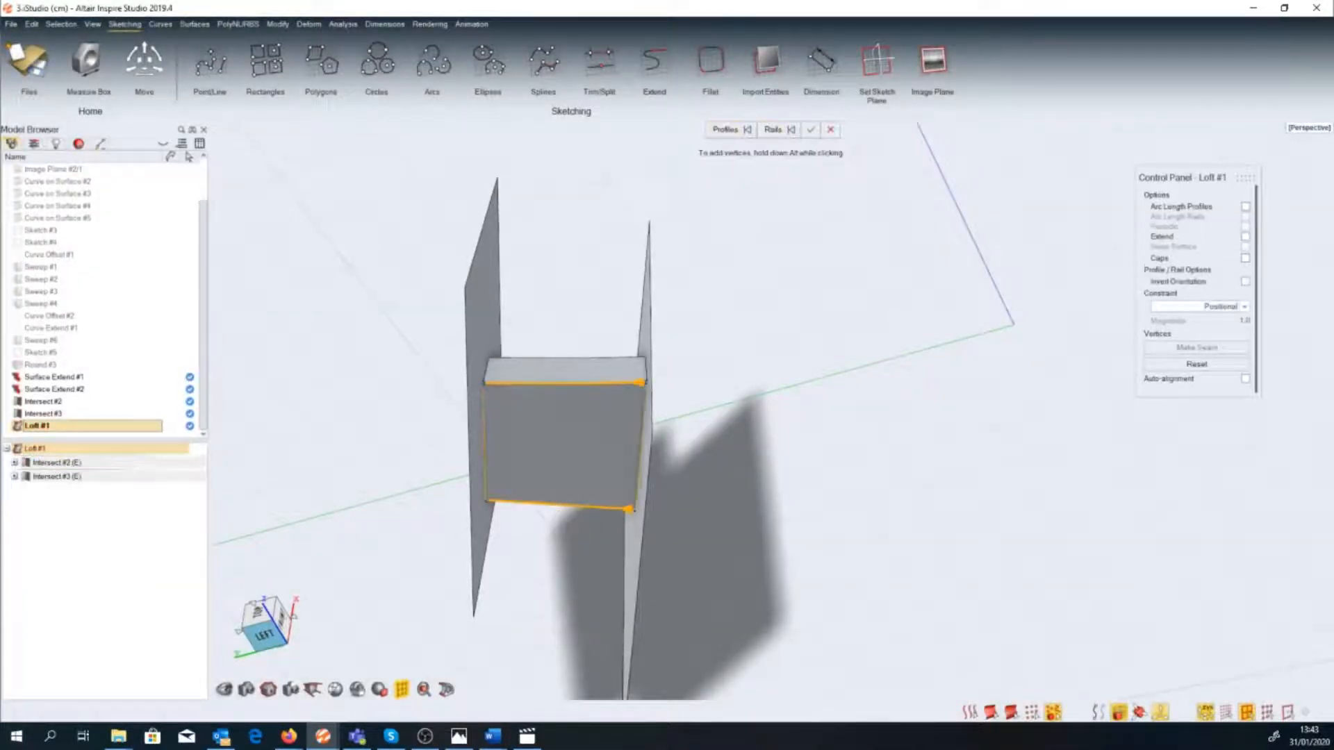
Loft a second surface between the inner long edges of the two trimmed strips to close the opposite side.
{"action": "middle_click_drag", "start_coordinate": [544, 520], "coordinate": [271, 492]}
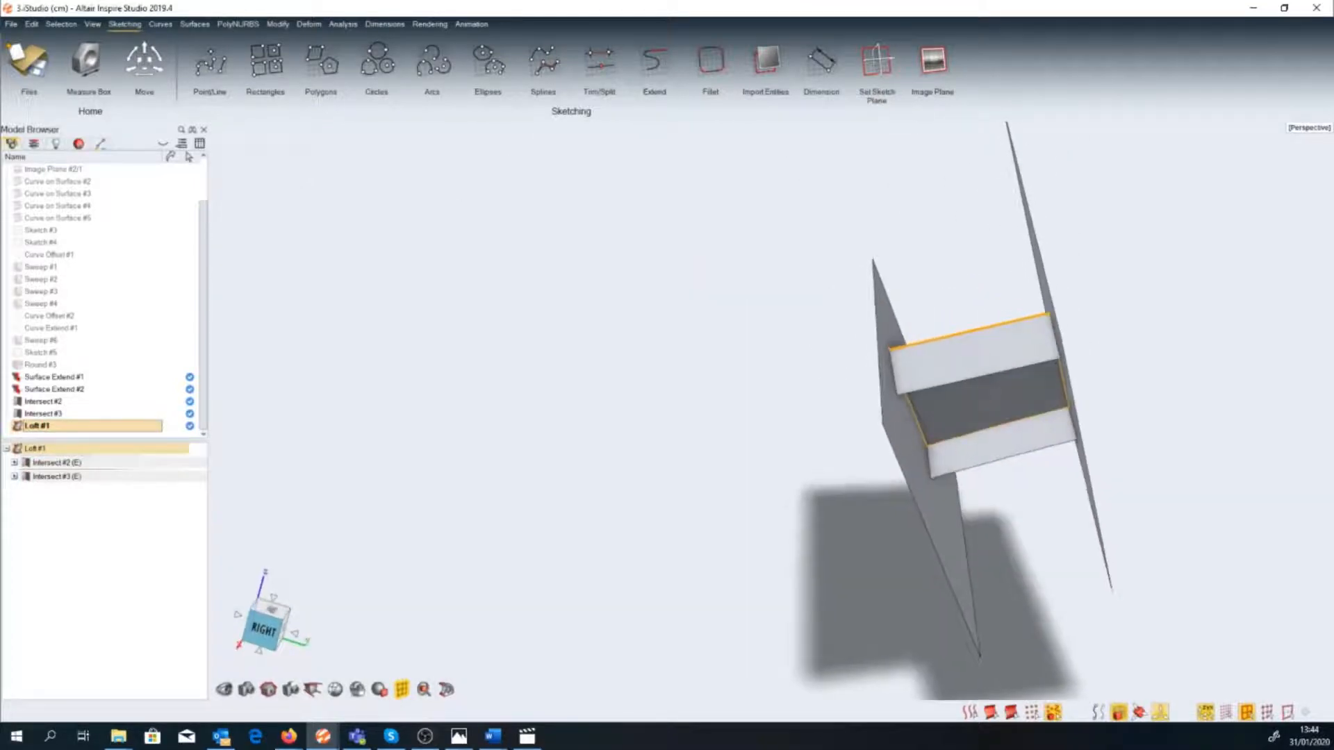
{"action": "left_click", "coordinate": [1074, 426]}
{"action": "right_click", "coordinate": [794, 424]}
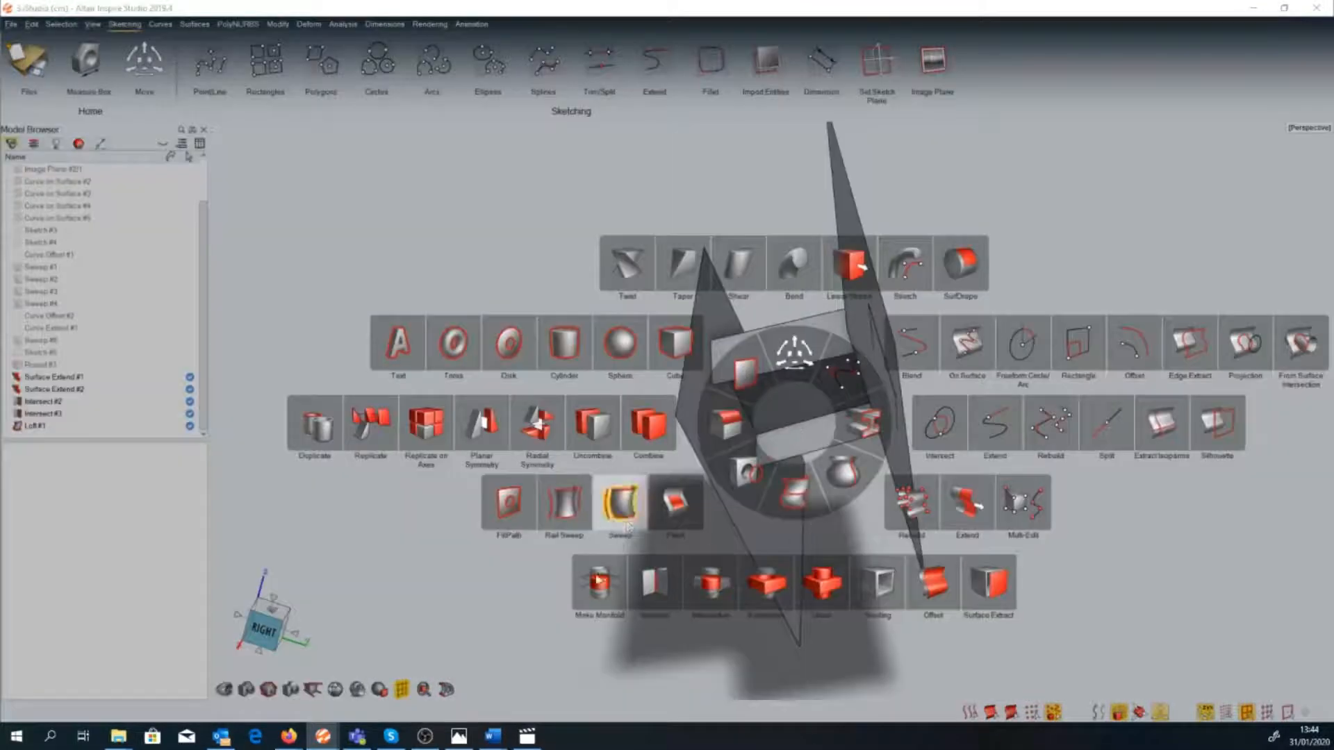
{"action": "left_click", "coordinate": [792, 491]}
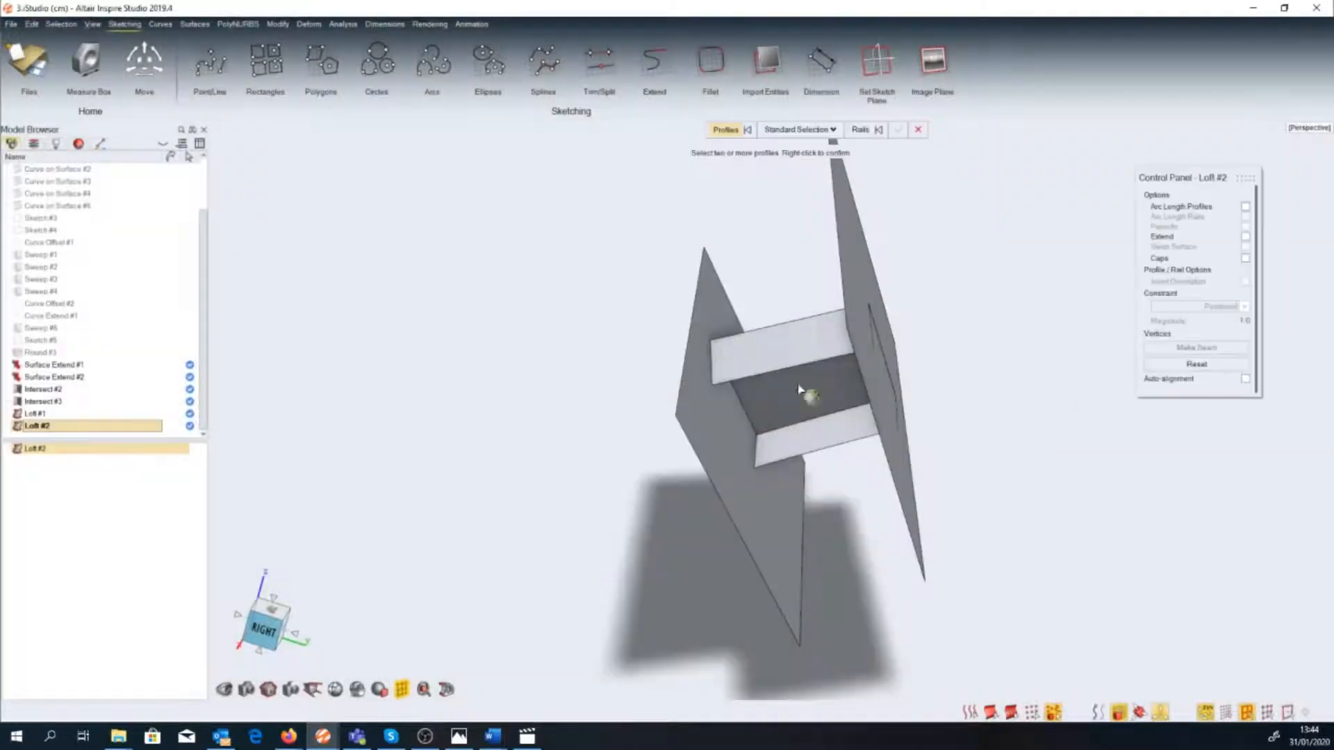
{"action": "left_click", "coordinate": [789, 406]}
{"action": "left_click", "coordinate": [803, 458]}
{"action": "right_click", "coordinate": [828, 530]}
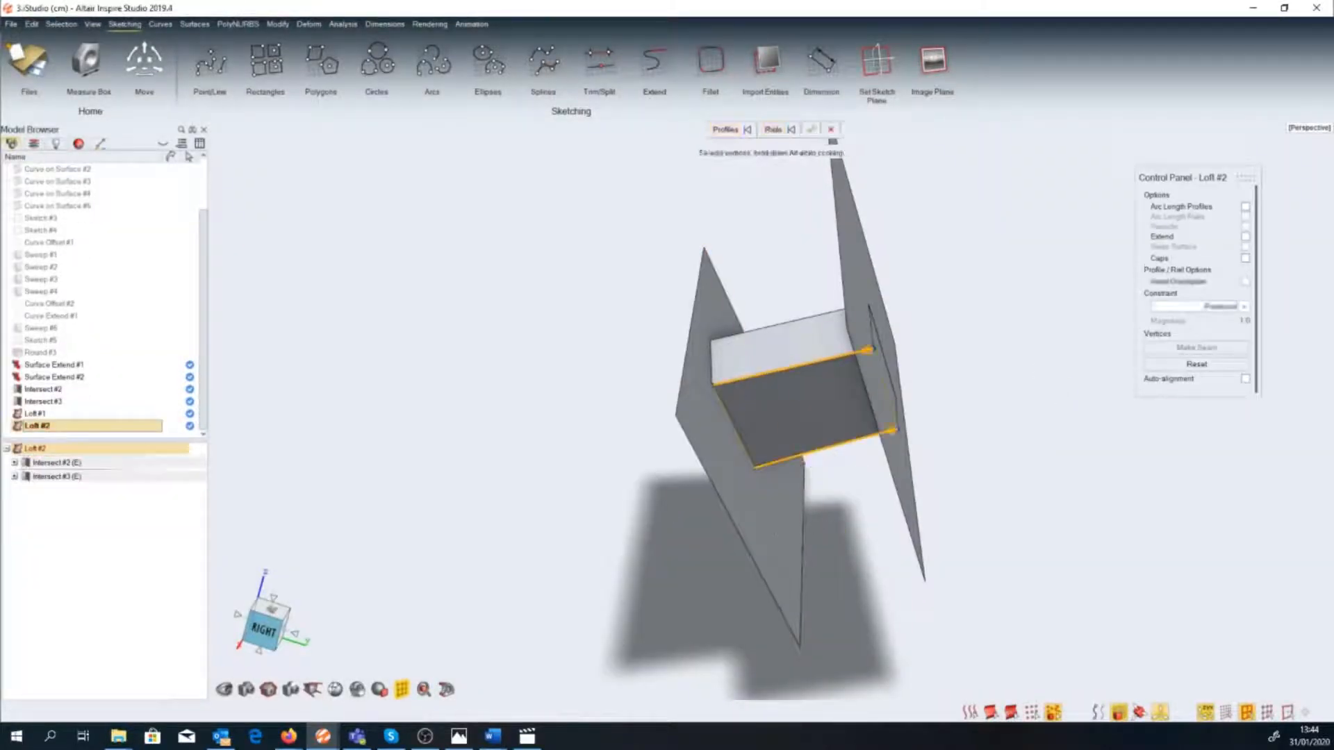
{"action": "right_click", "coordinate": [828, 529]}
Combine both extended planes, both trimmed strips and both lofts into one closed block with Make Manifold.
{"action": "middle_click_drag", "start_coordinate": [827, 530], "coordinate": [1008, 458]}
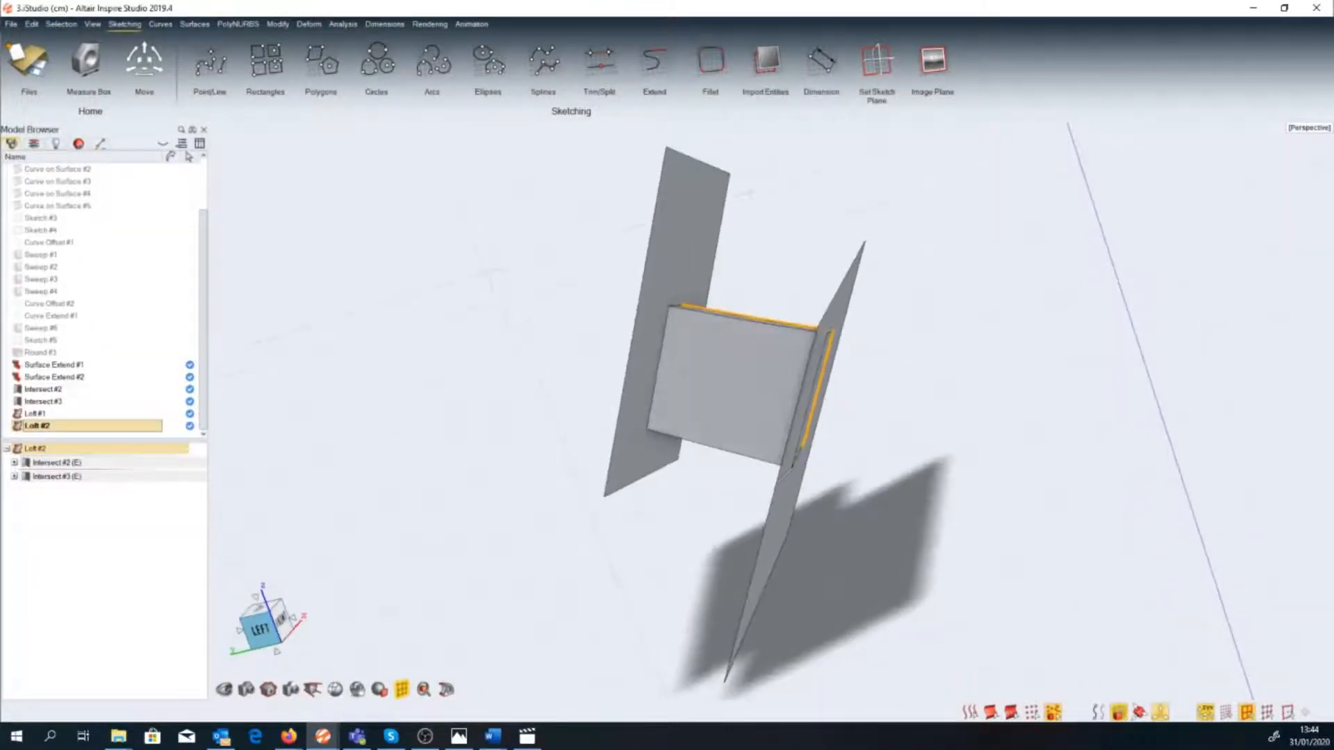
{"action": "left_click", "coordinate": [500, 477]}
{"action": "key", "text": "space"}
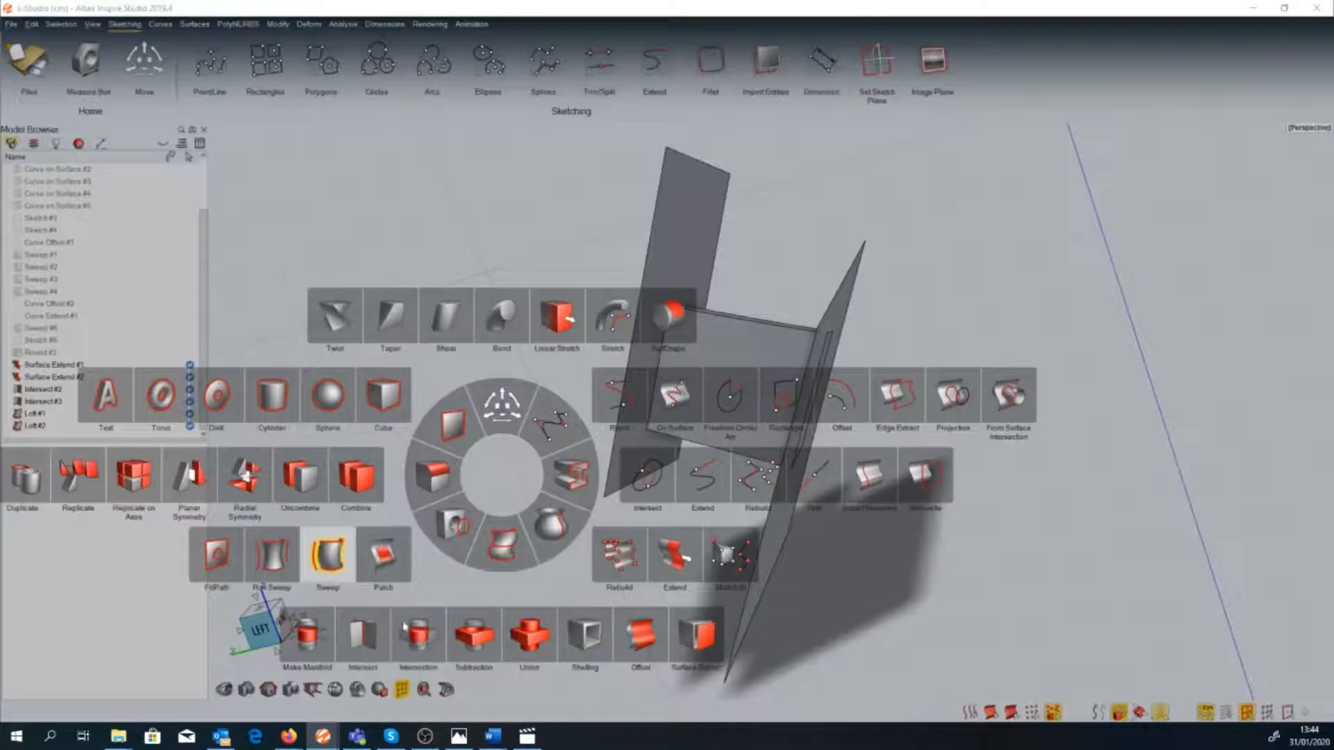
{"action": "left_click", "coordinate": [307, 634]}
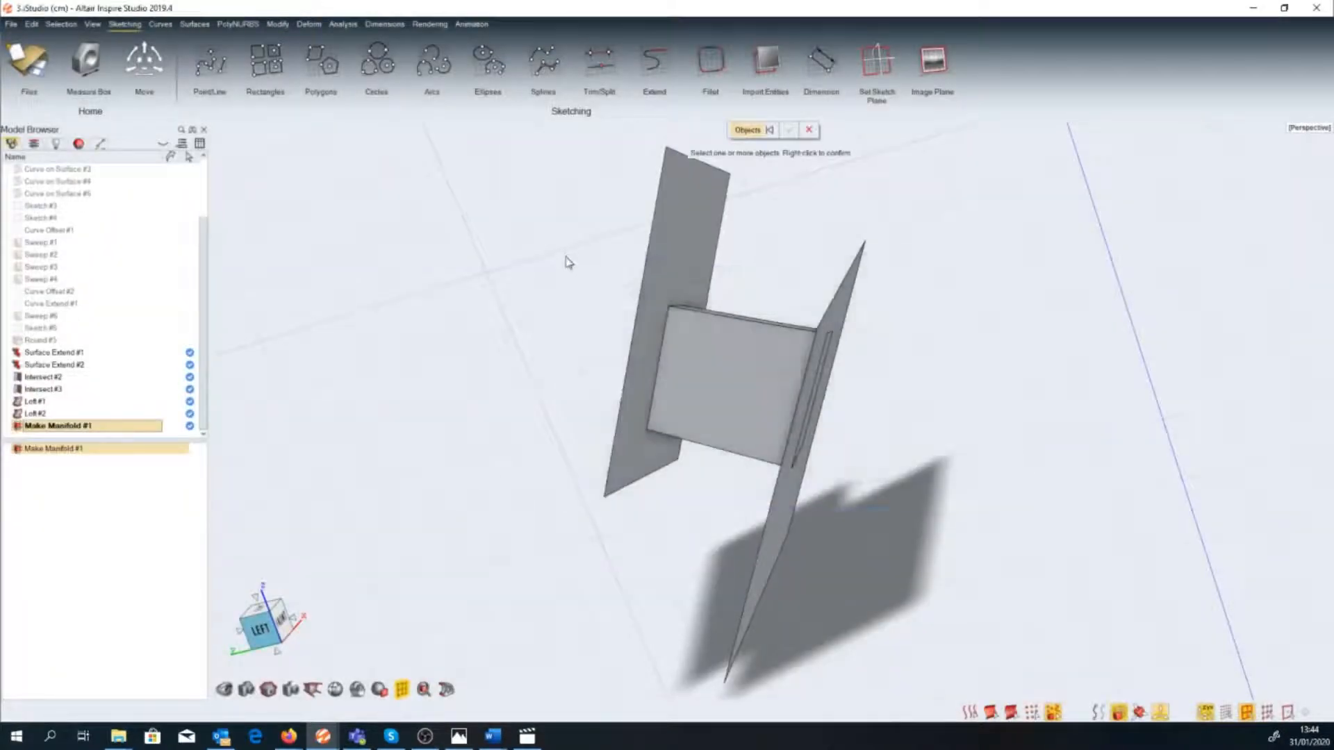
{"action": "left_click_drag", "start_coordinate": [568, 263], "coordinate": [764, 478]}
{"action": "right_click", "coordinate": [764, 478]}
{"action": "right_click", "coordinate": [745, 476]}
{"action": "left_click", "coordinate": [584, 481]}
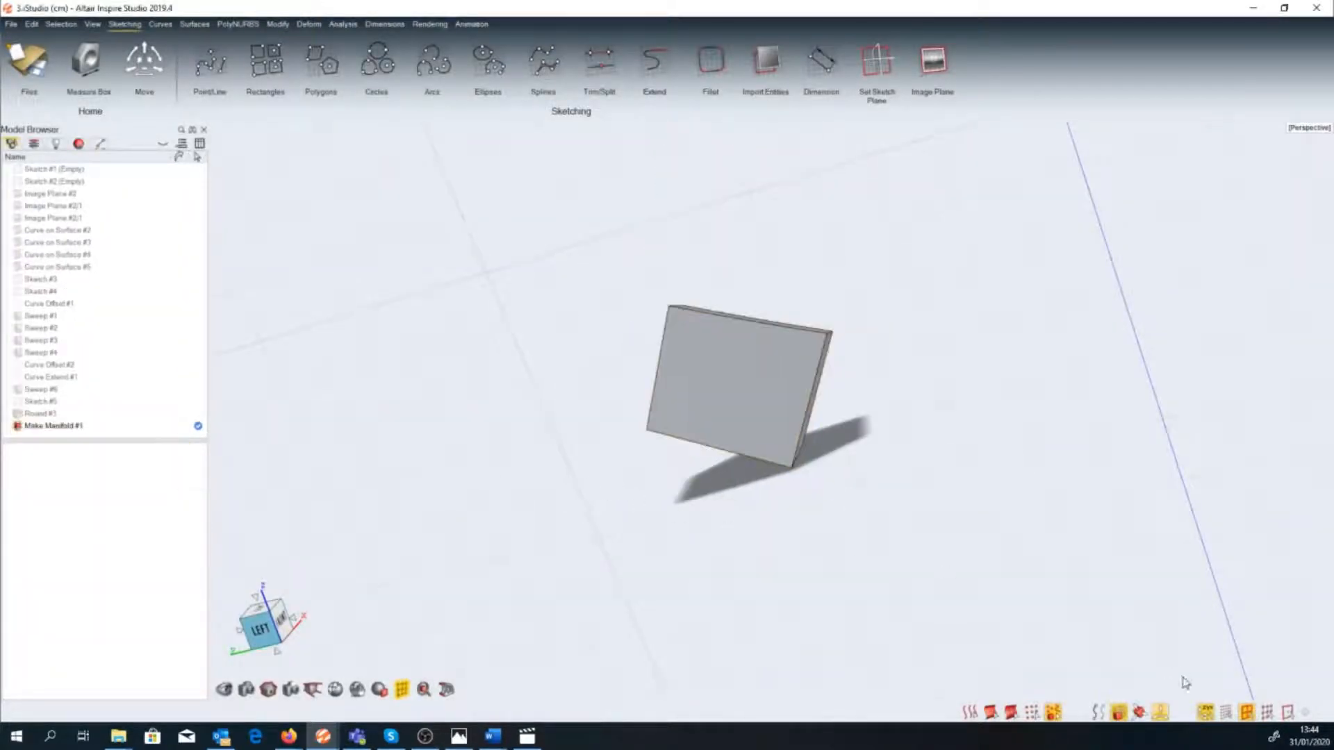
Show the full helmet again and start a Planar Symmetry with the small block in the side groove gap as the object.
{"action": "left_click", "coordinate": [1116, 713]}
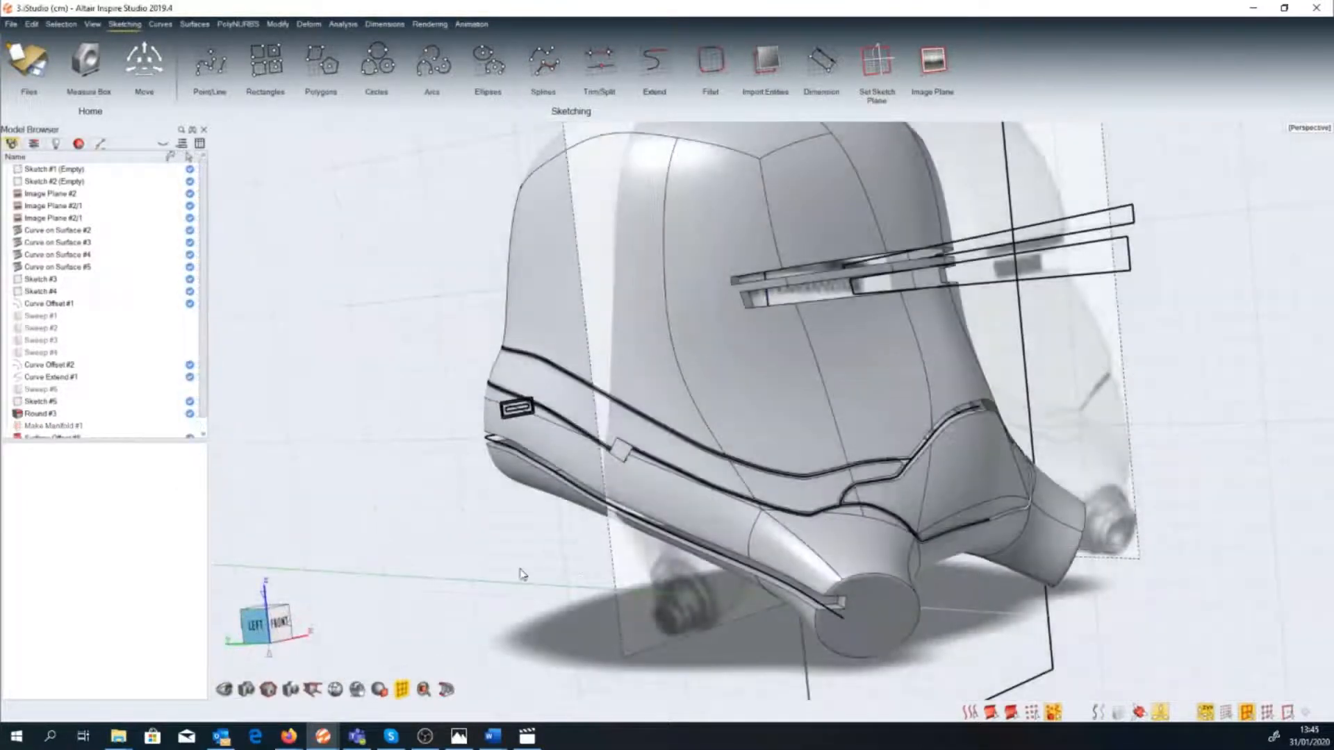
{"action": "key", "text": "space"}
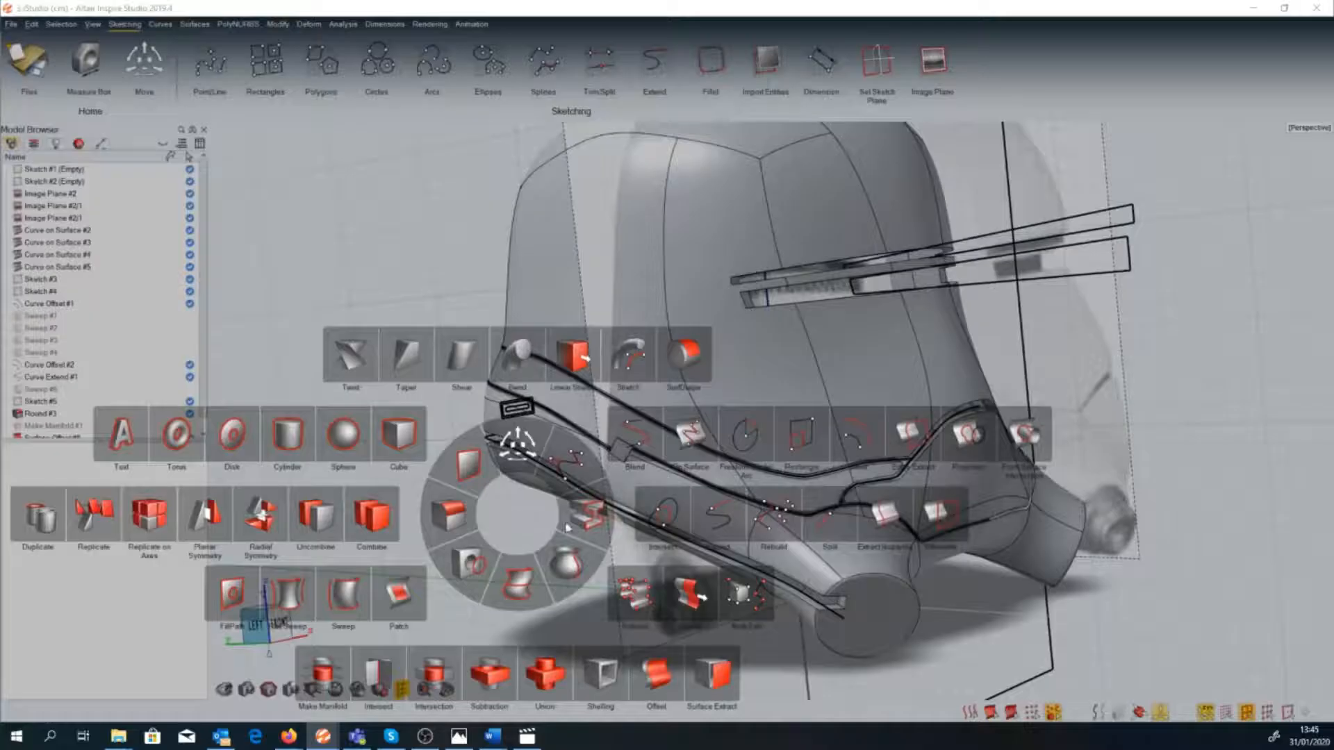
{"action": "left_click", "coordinate": [204, 517]}
{"action": "scroll", "coordinate": [629, 552], "scroll_direction": "up", "scroll_amount": 3}
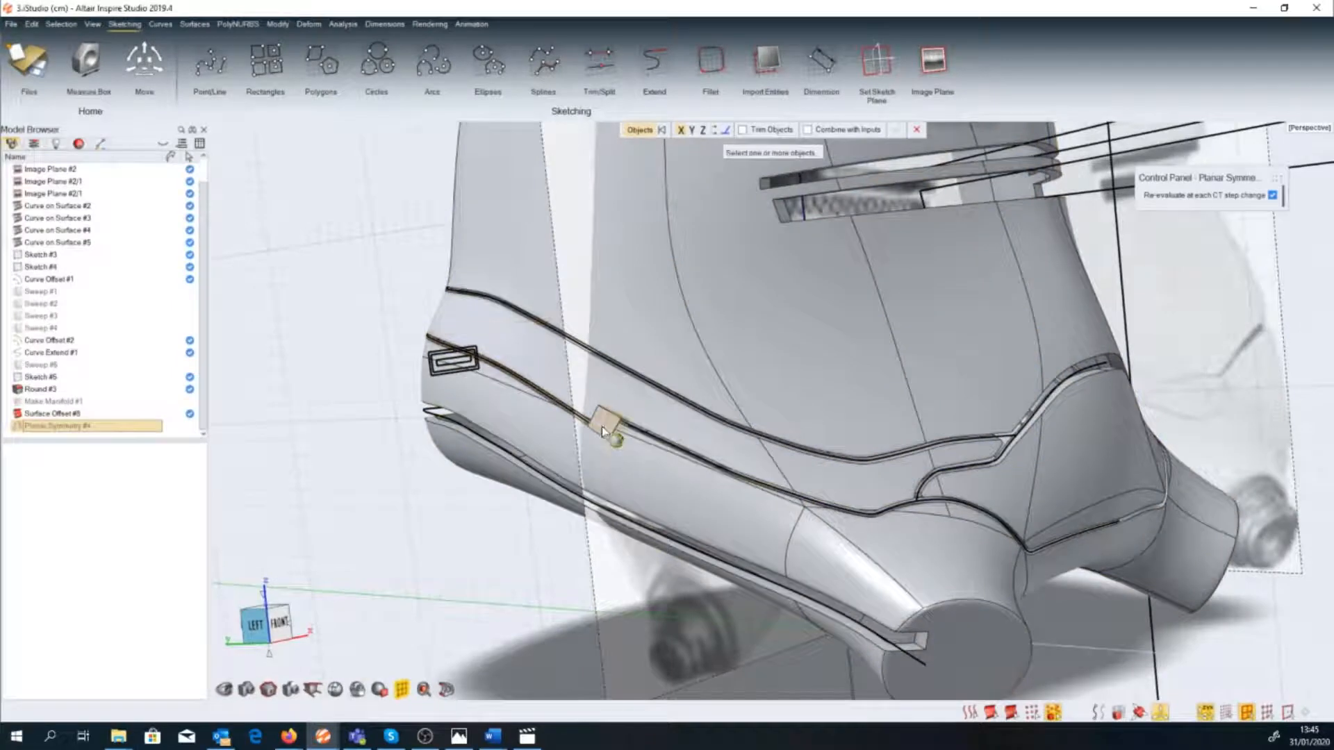
{"action": "left_click", "coordinate": [603, 431]}
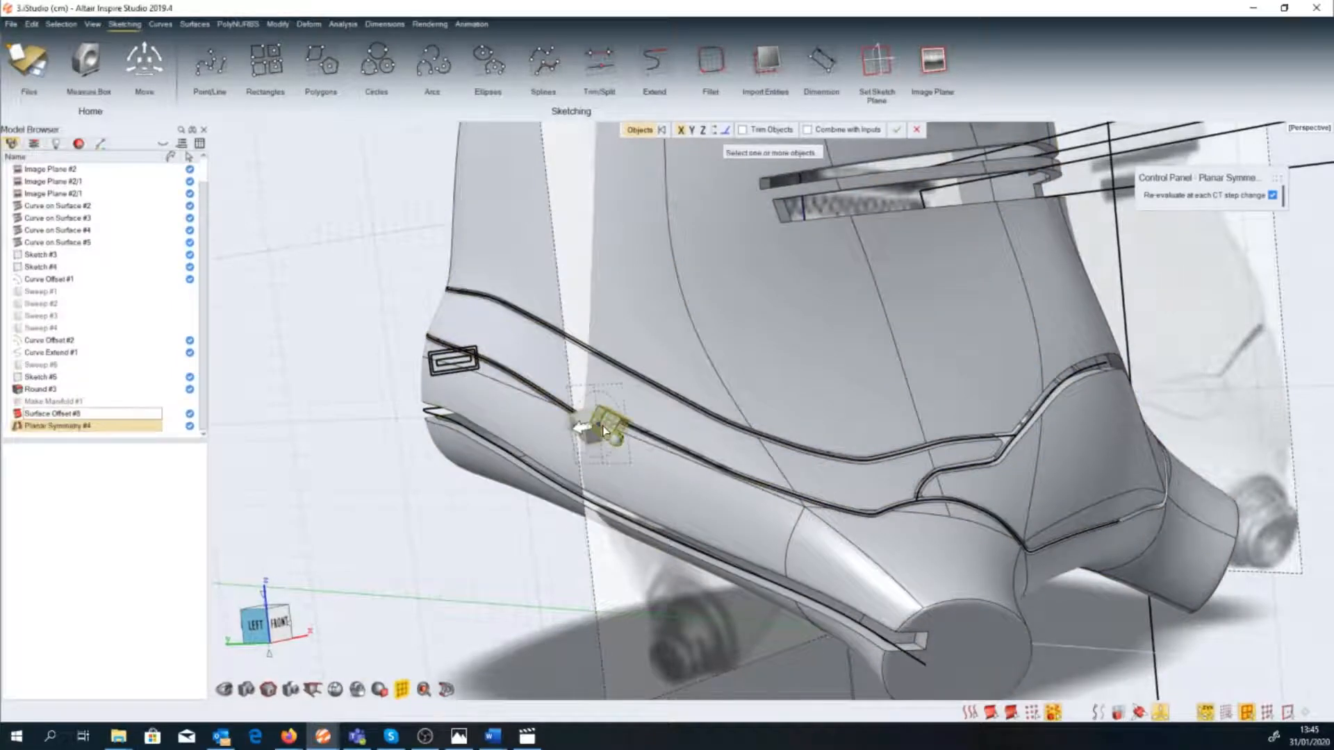
{"action": "scroll", "coordinate": [603, 431], "scroll_direction": "down", "scroll_amount": 3}
{"action": "middle_click_drag", "start_coordinate": [674, 497], "coordinate": [535, 576]}
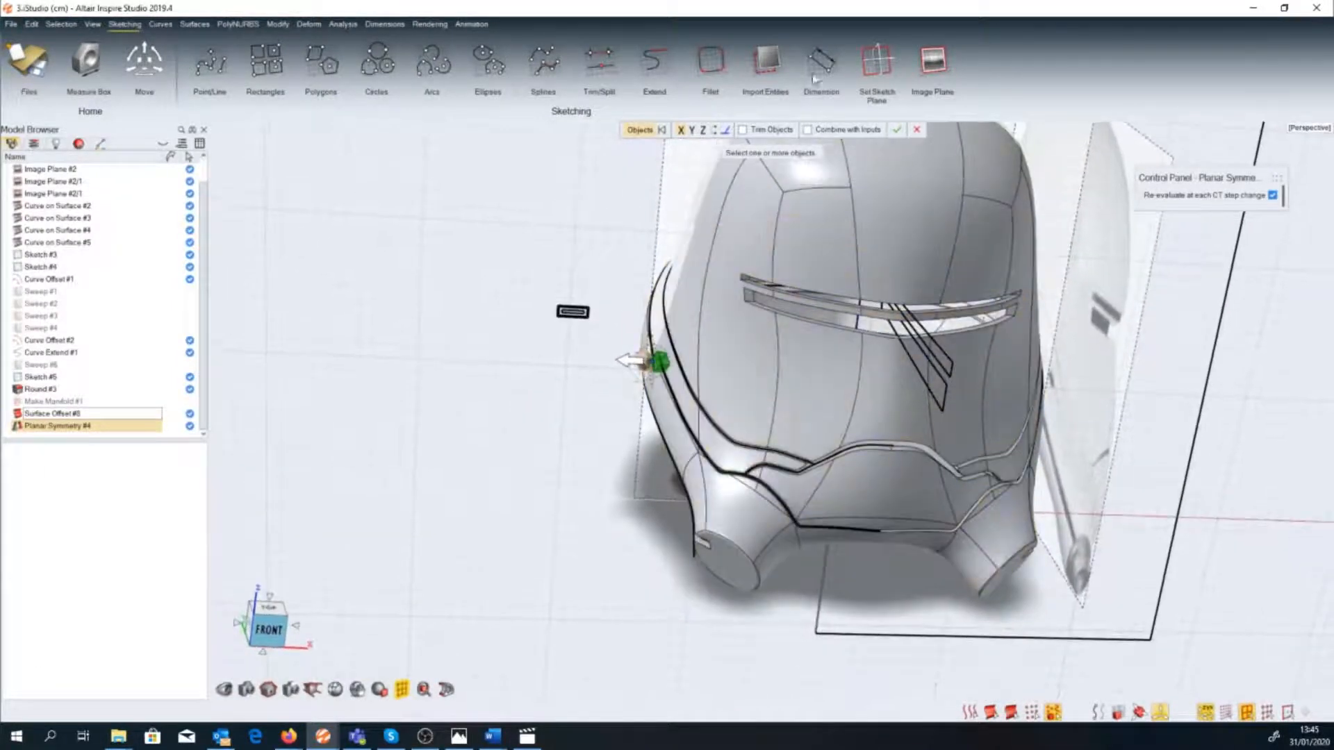
Mirror the block across a plane normal to the X axis, with the plane's X position set to 0.
{"action": "left_click", "coordinate": [682, 130]}
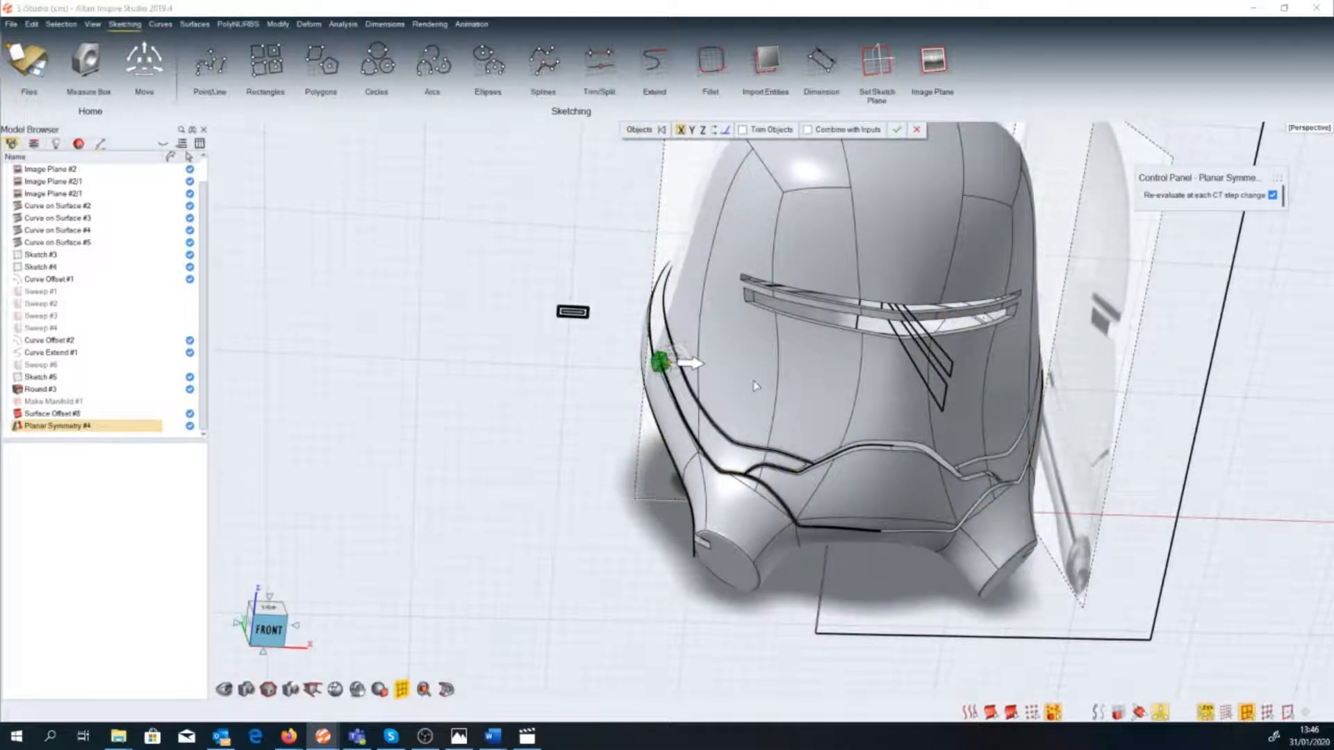
{"action": "left_click", "coordinate": [855, 409]}
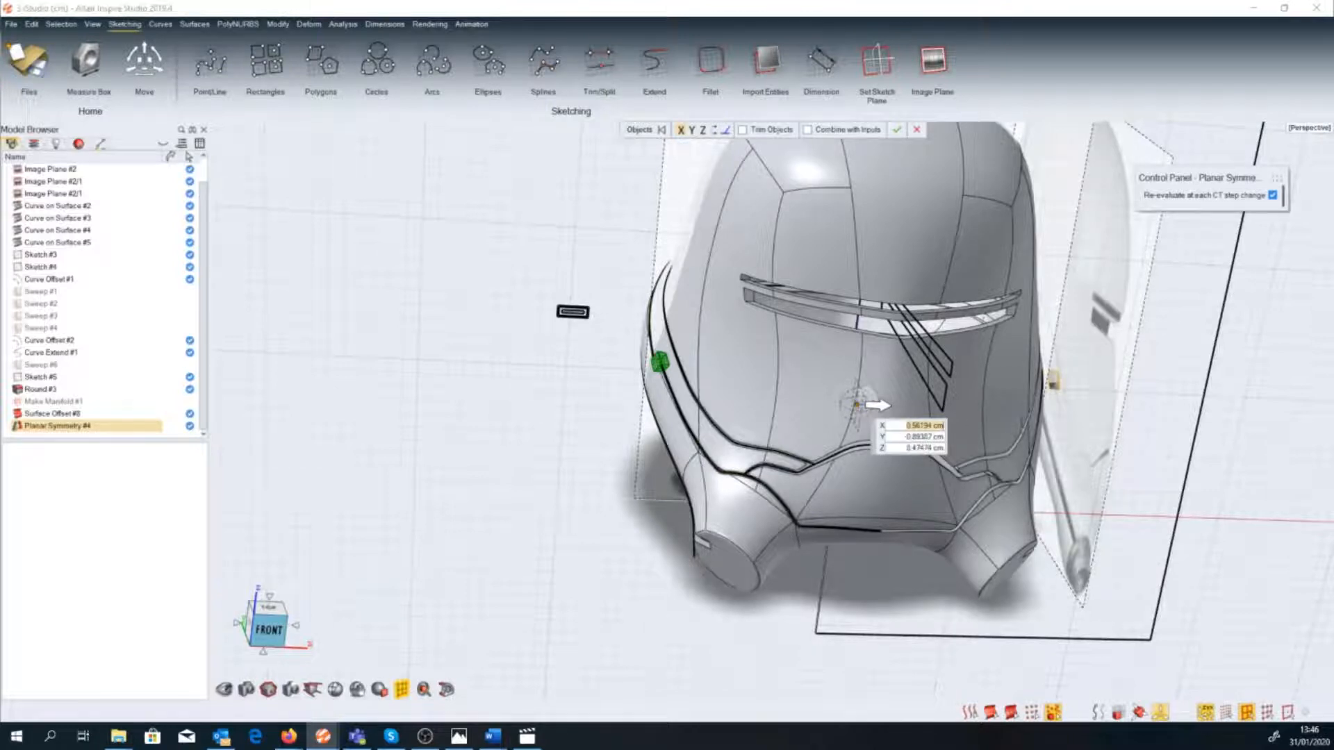
{"action": "type", "text": "0"}
{"action": "key", "text": "Return"}
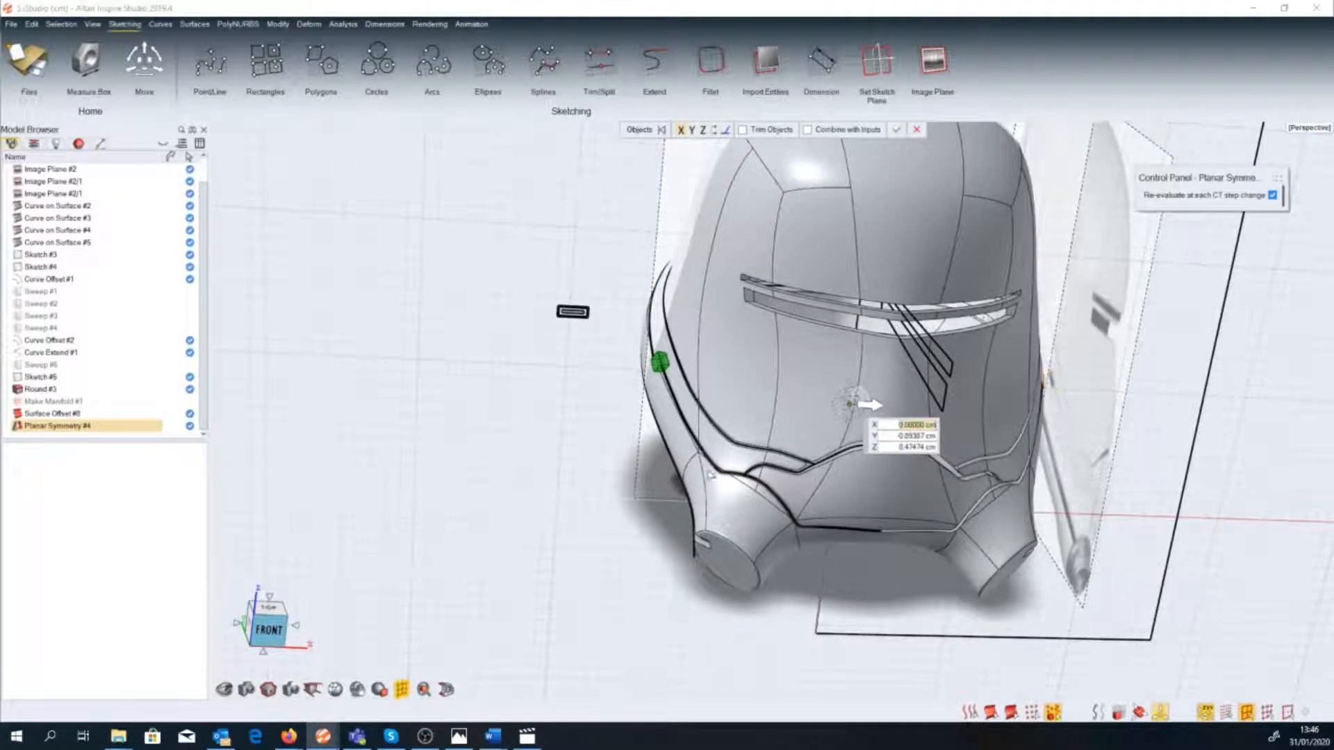
Combine the mirrored block with its original and subtract both blocks from the helmet with a Boolean subtraction.
{"action": "left_click", "coordinate": [807, 131]}
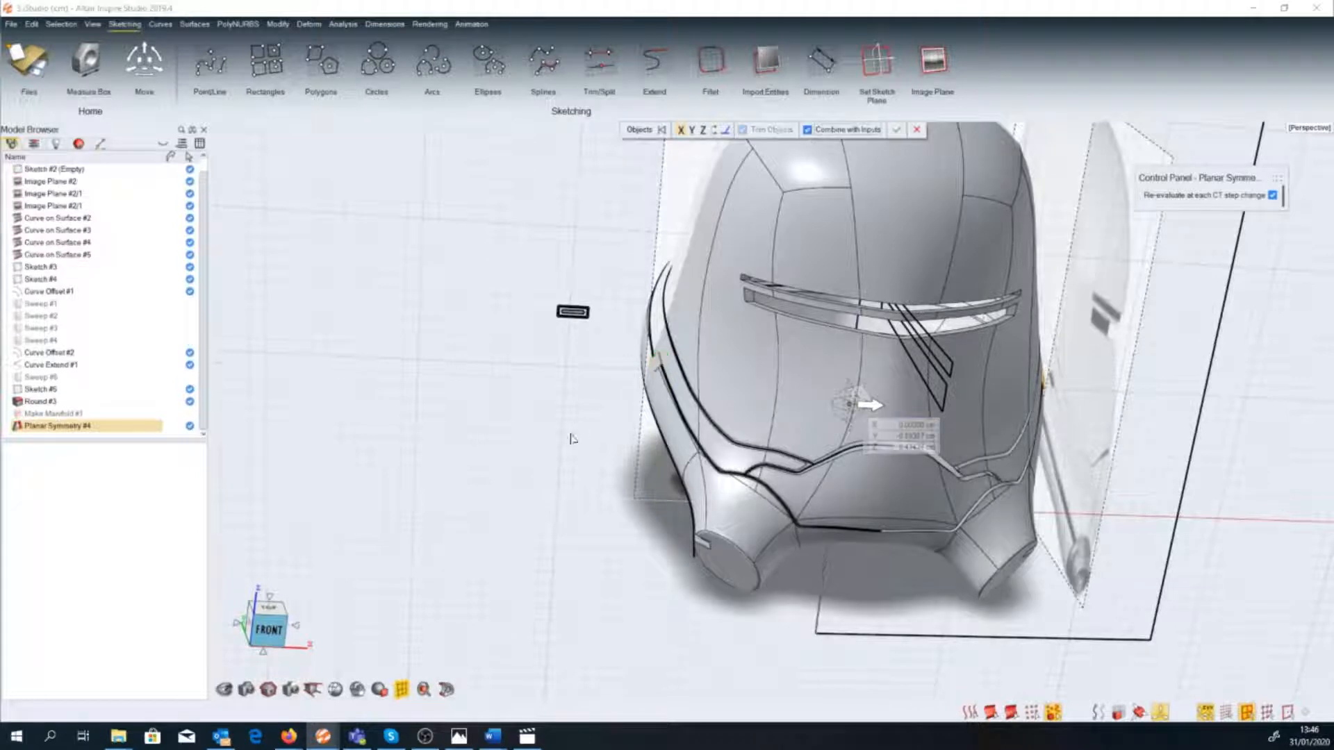
{"action": "right_click", "coordinate": [572, 439]}
{"action": "key", "text": "space"}
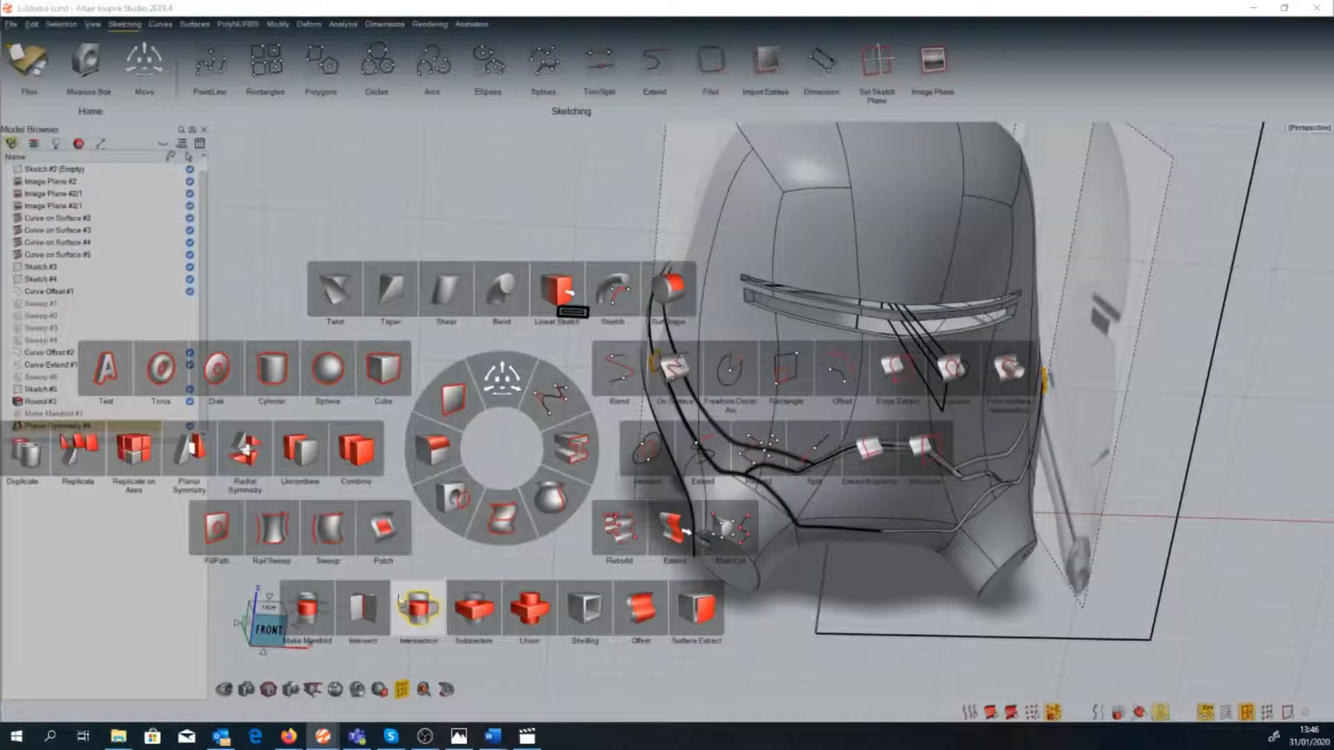
{"action": "left_click", "coordinate": [474, 608]}
{"action": "right_click", "coordinate": [755, 248]}
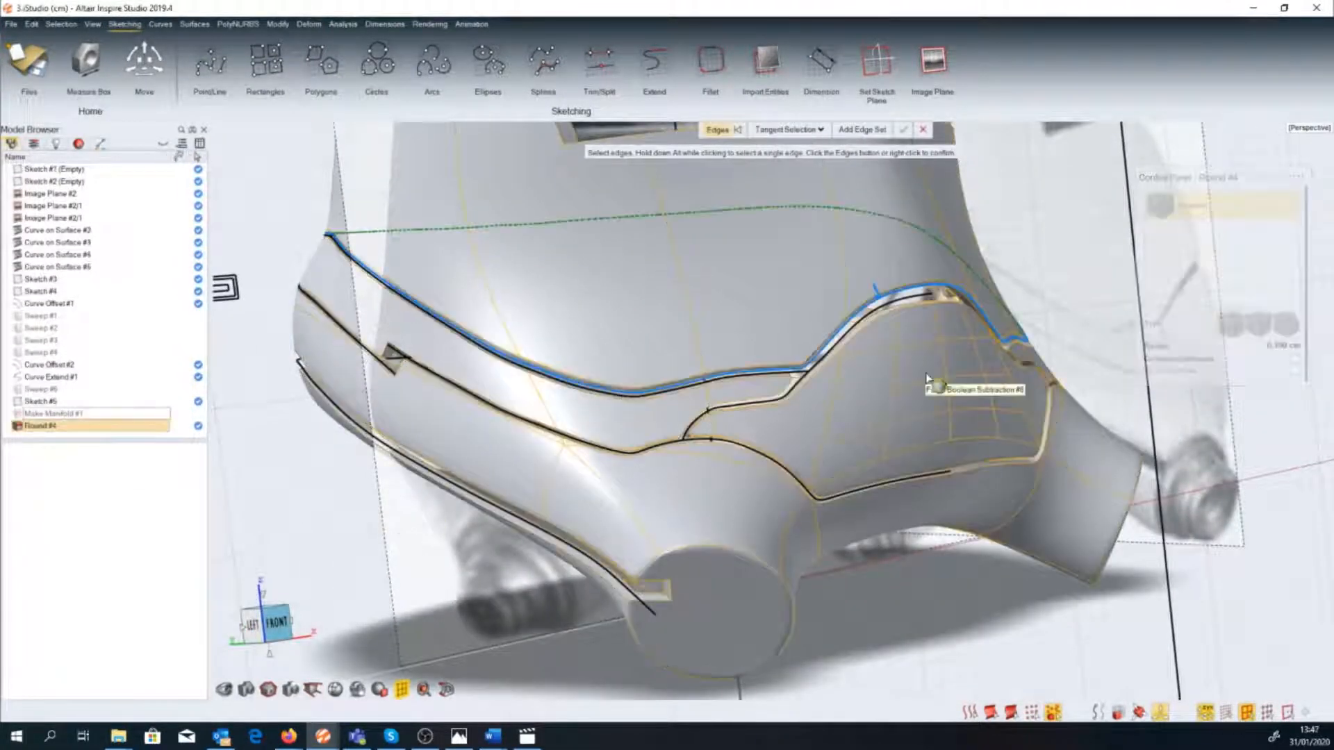
Round the edges of the helmet's band grooves, including the lowest groove, with a constant radius of 0.100 cm.
{"action": "right_click", "coordinate": [842, 394]}
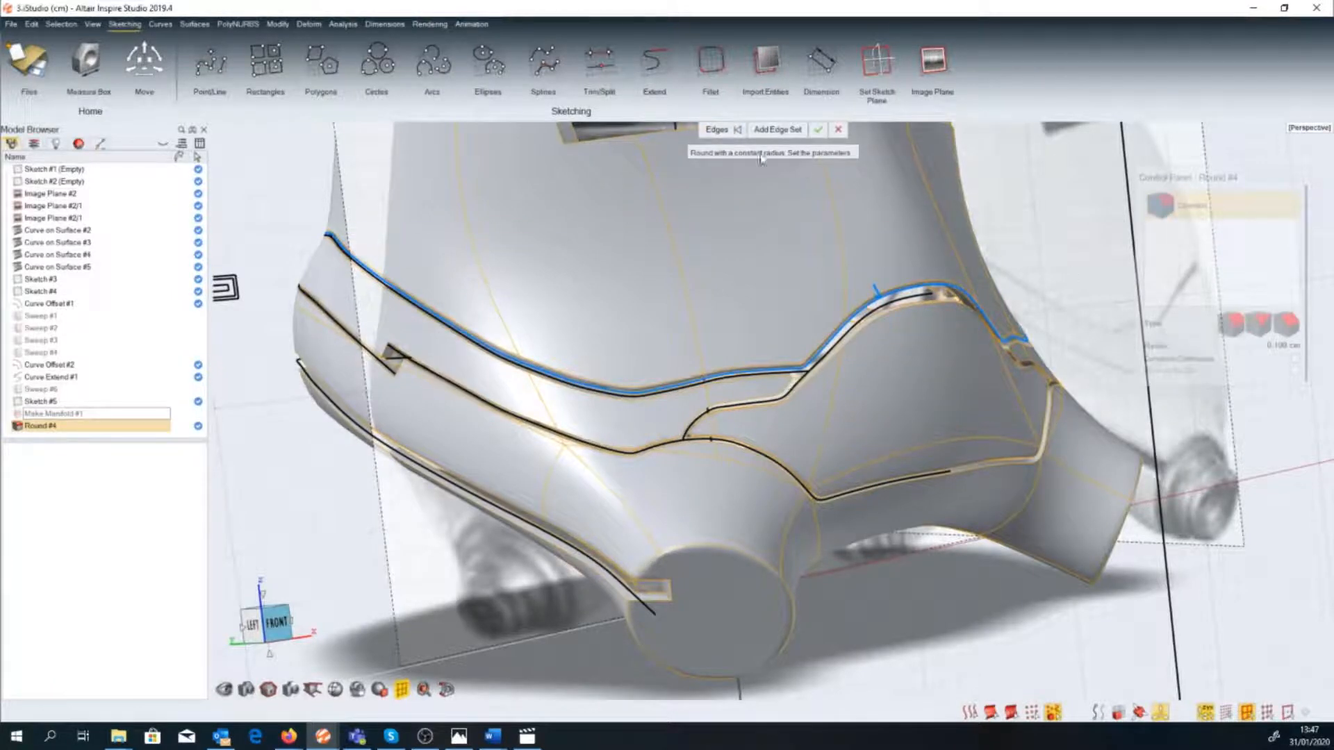
{"action": "left_click", "coordinate": [714, 131]}
{"action": "scroll", "coordinate": [664, 426], "scroll_direction": "up", "scroll_amount": 2}
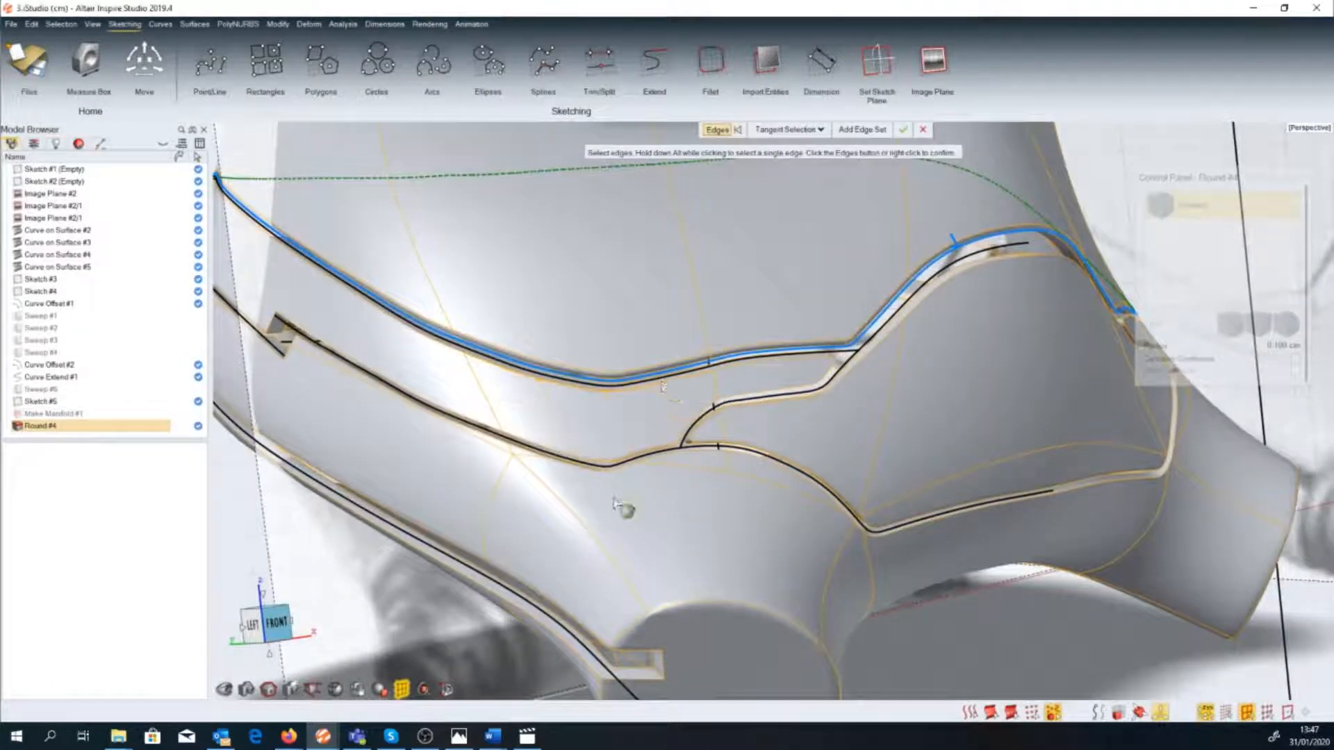
{"action": "left_click", "coordinate": [663, 386]}
{"action": "scroll", "coordinate": [544, 355], "scroll_direction": "up", "scroll_amount": 6}
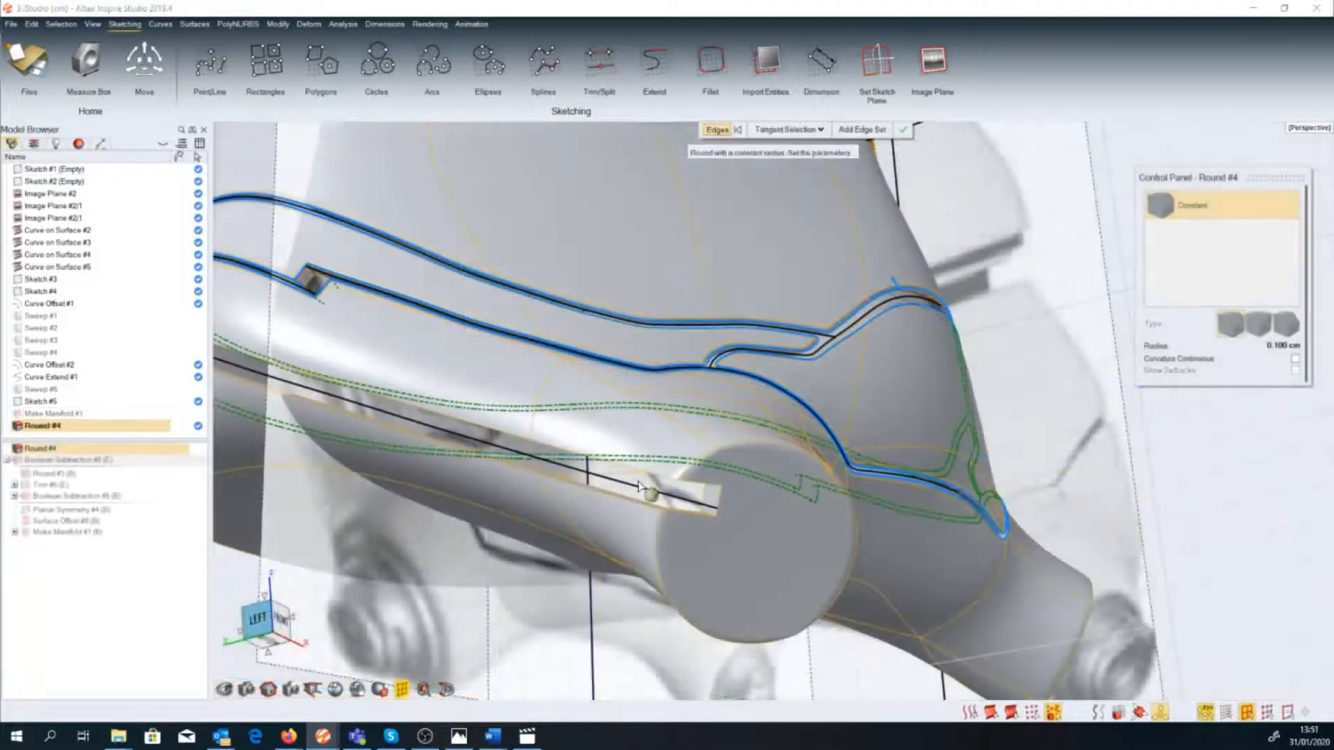
{"action": "scroll", "coordinate": [651, 507], "scroll_direction": "up", "scroll_amount": 3}
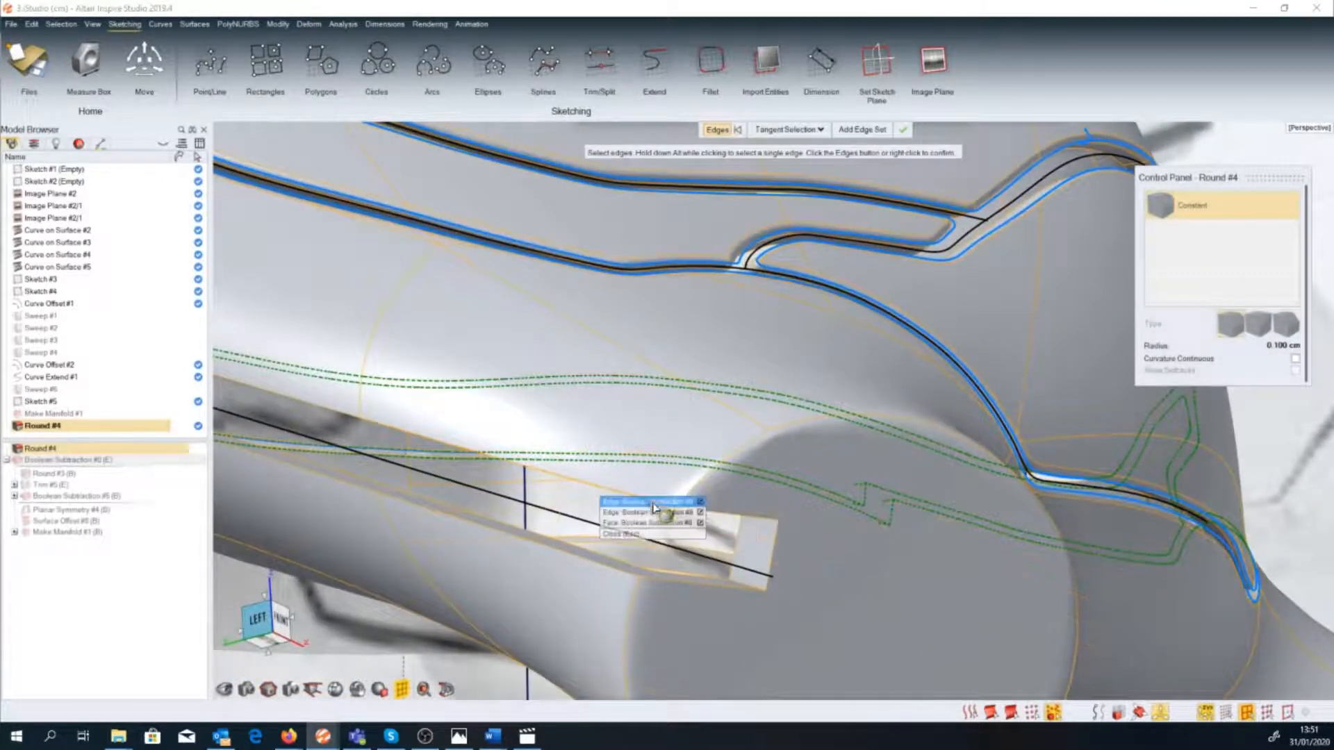
{"action": "left_click", "coordinate": [611, 574]}
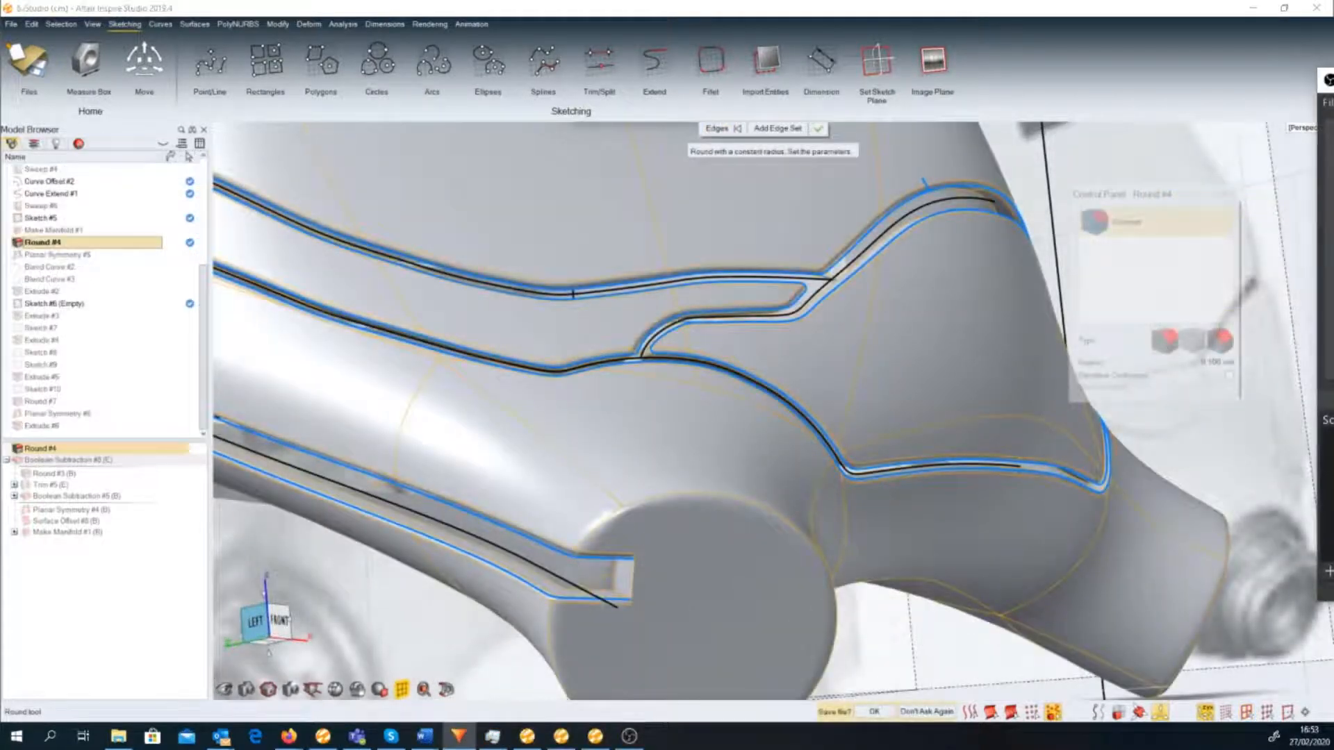
{"action": "scroll", "coordinate": [660, 439], "scroll_direction": "down", "scroll_amount": 6}
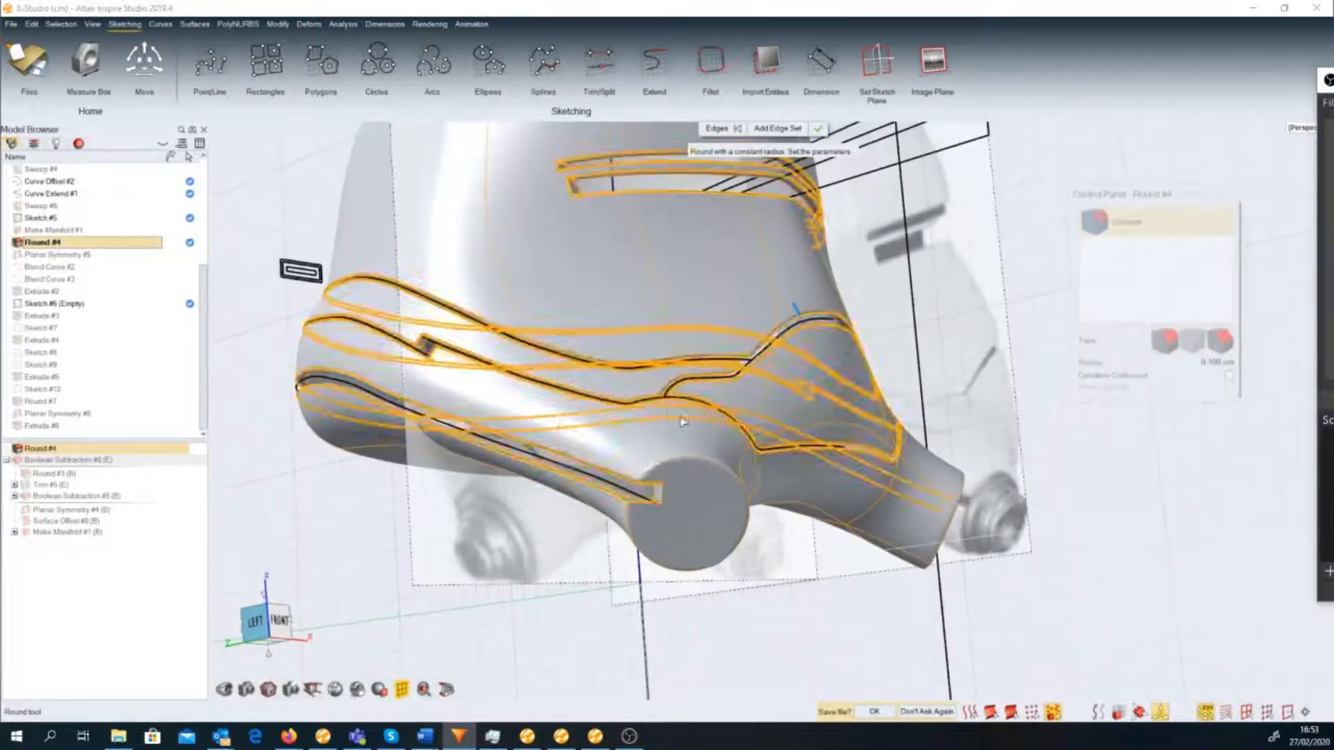
{"action": "right_click_drag", "start_coordinate": [660, 439], "coordinate": [656, 526]}
{"action": "middle_click_drag", "start_coordinate": [656, 526], "coordinate": [469, 517]}
{"action": "middle_click_drag", "start_coordinate": [447, 335], "coordinate": [320, 404]}
{"action": "middle_click_drag", "start_coordinate": [725, 466], "coordinate": [731, 467]}
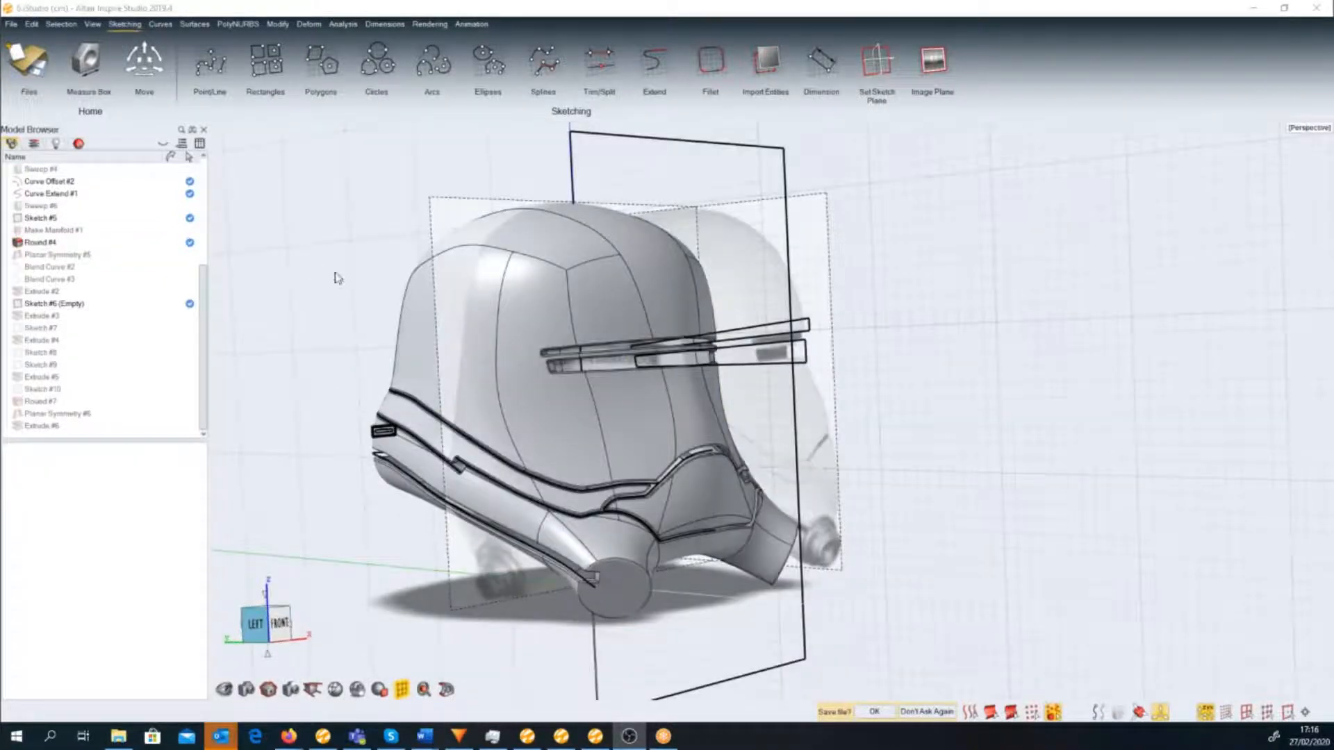
Open the rounded helmet's construction history down to Boolean Subtraction #4 and show the uncut body PolyQuadBall #2.
{"action": "left_click", "coordinate": [399, 316]}
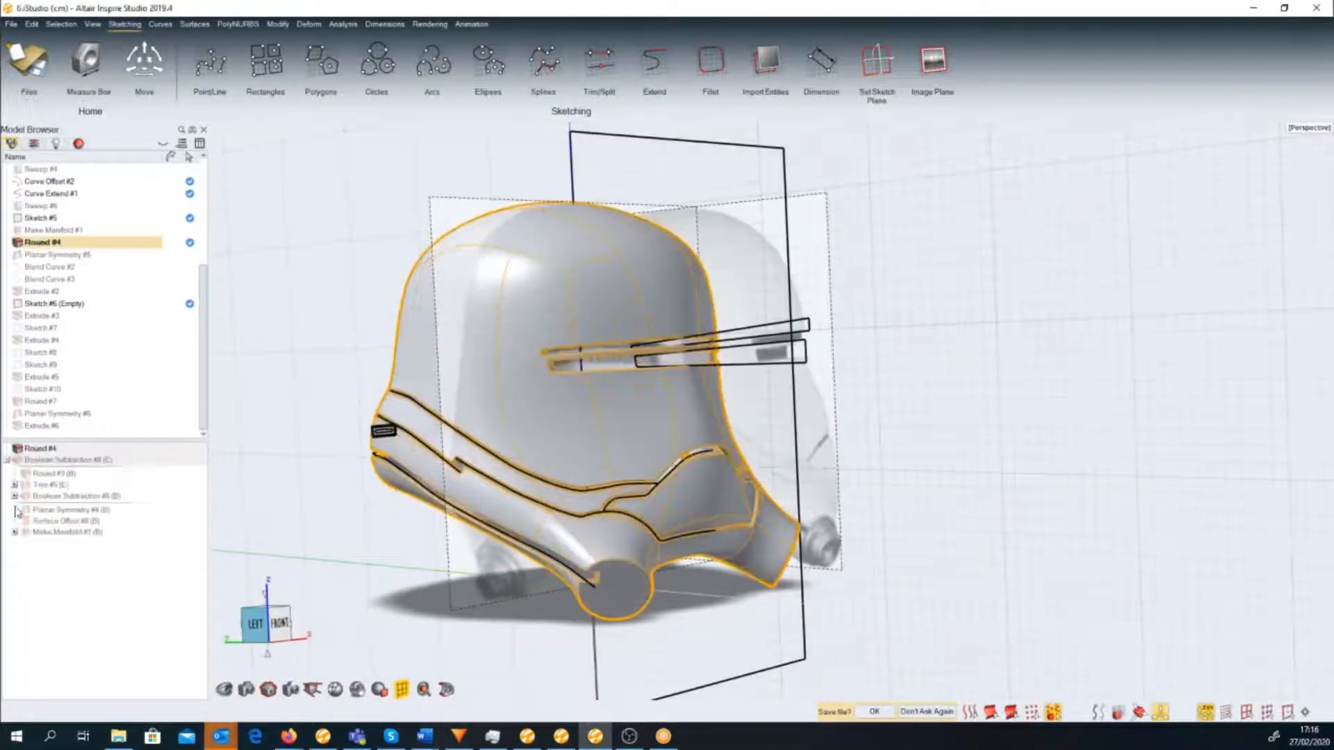
{"action": "left_click", "coordinate": [14, 496]}
{"action": "left_click", "coordinate": [53, 511]}
{"action": "left_click", "coordinate": [24, 524]}
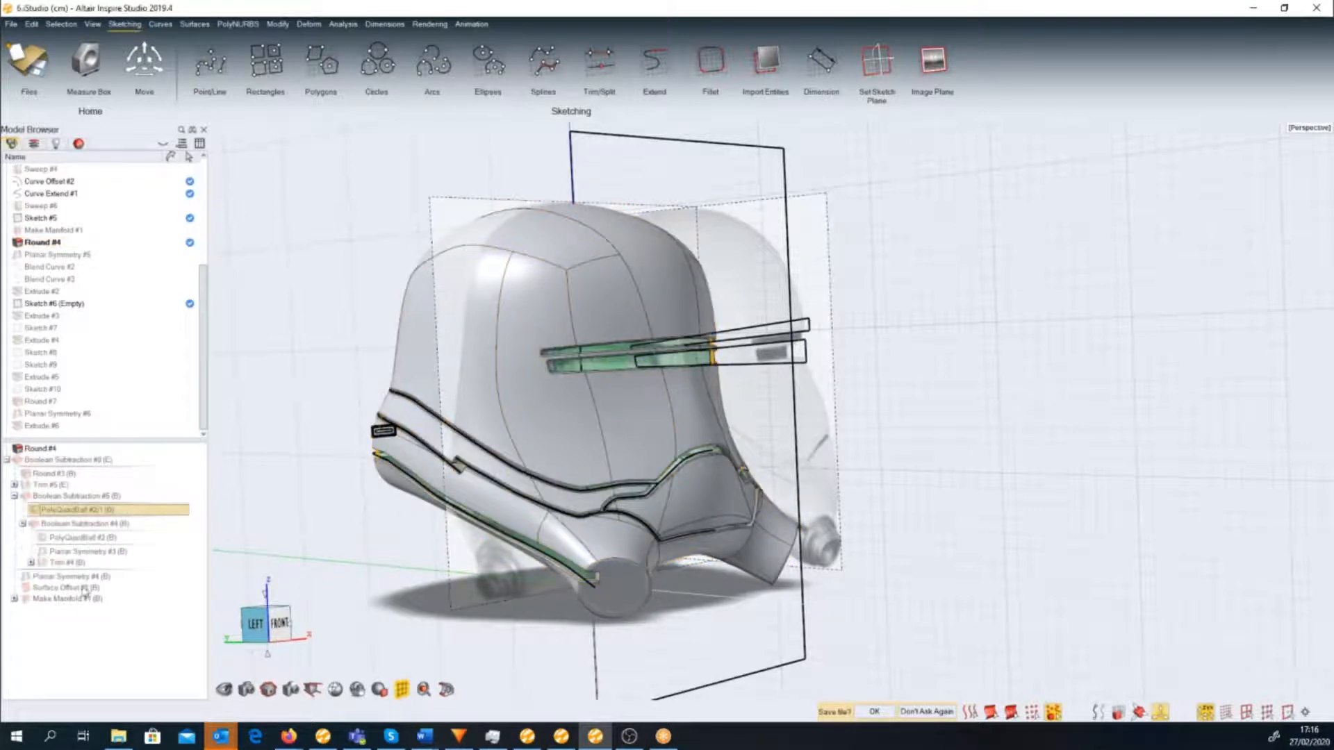
{"action": "left_click", "coordinate": [66, 538]}
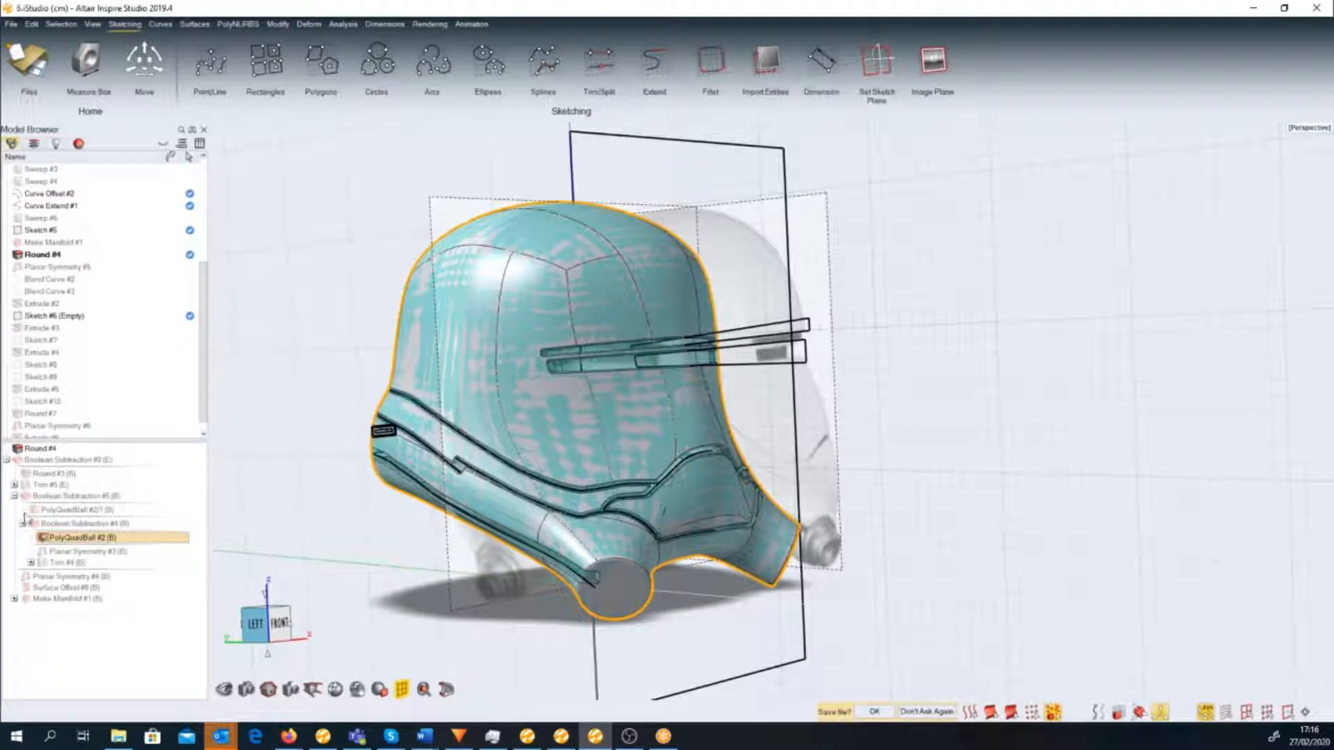
Open the history of Trim #4 and show only Sweep #6, the solid band of the lowest groove.
{"action": "left_click", "coordinate": [31, 563]}
{"action": "left_click", "coordinate": [72, 541]}
{"action": "left_click", "coordinate": [545, 574]}
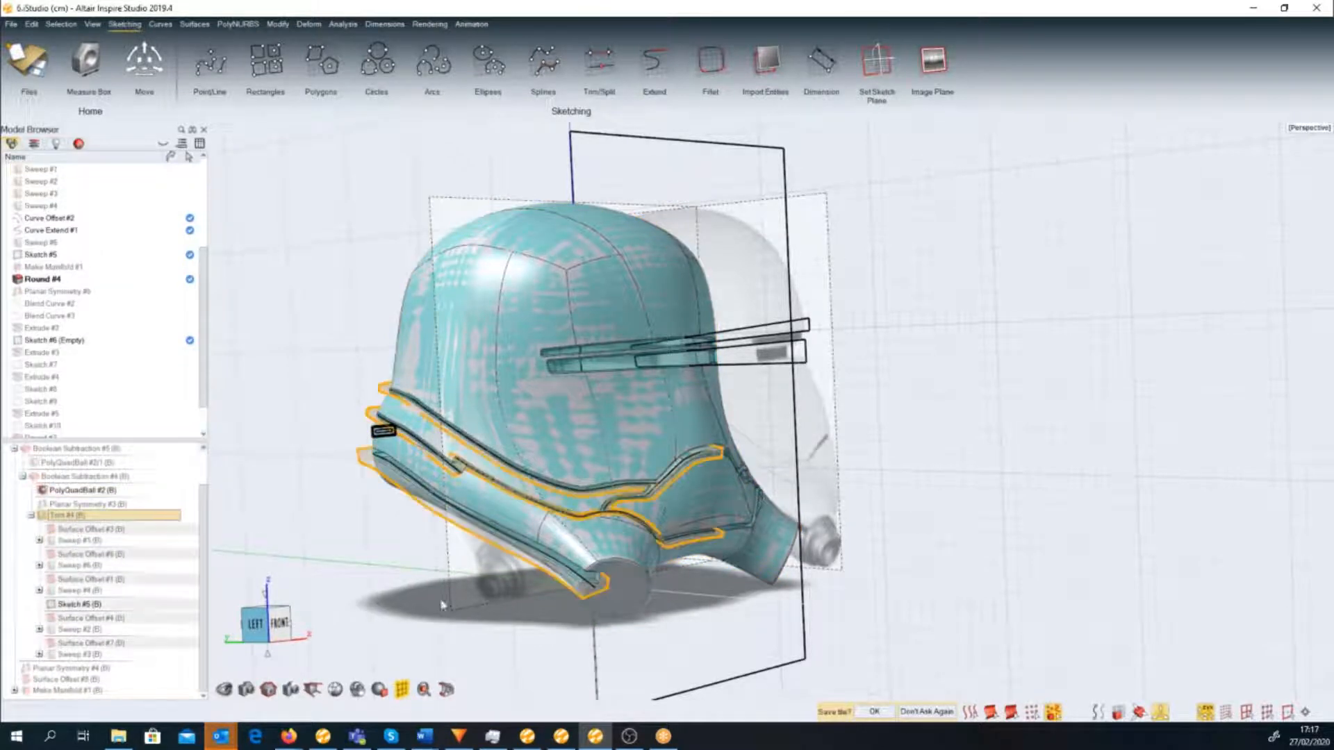
{"action": "left_click", "coordinate": [543, 569]}
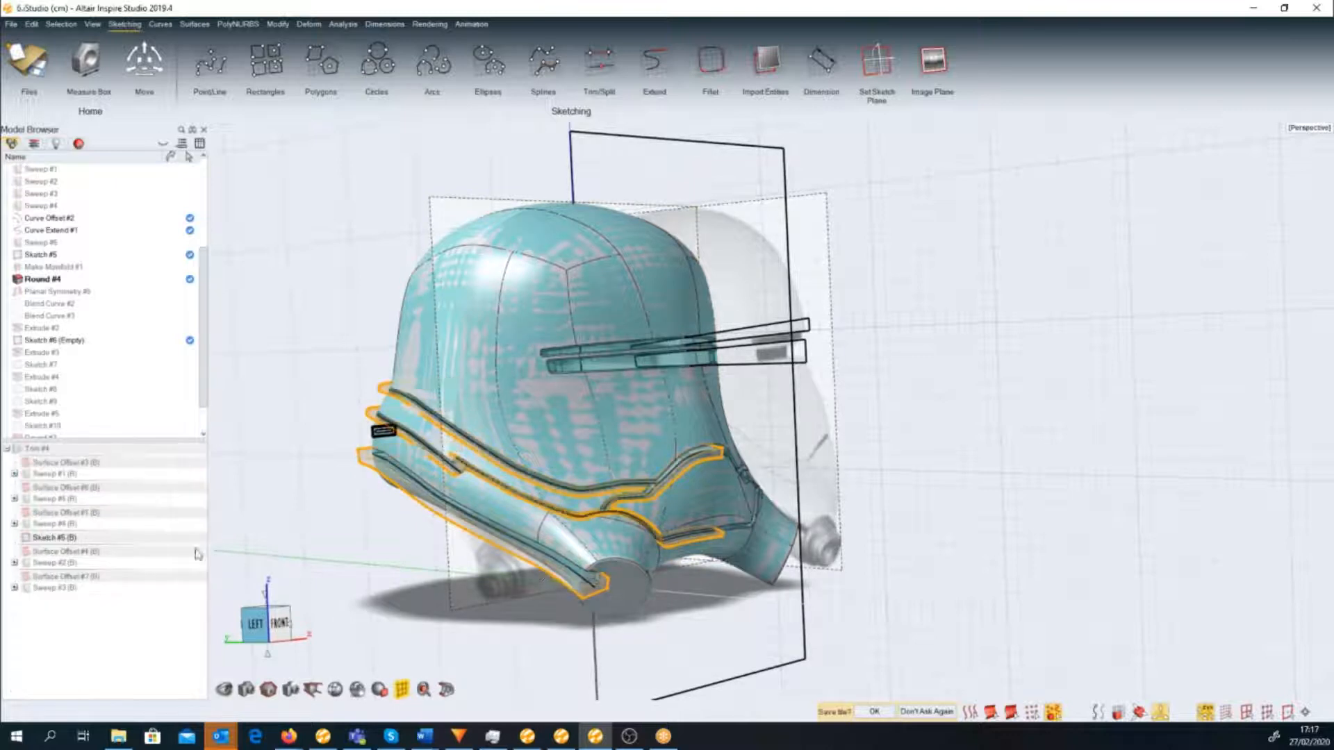
{"action": "left_click", "coordinate": [63, 501]}
{"action": "left_click", "coordinate": [27, 500]}
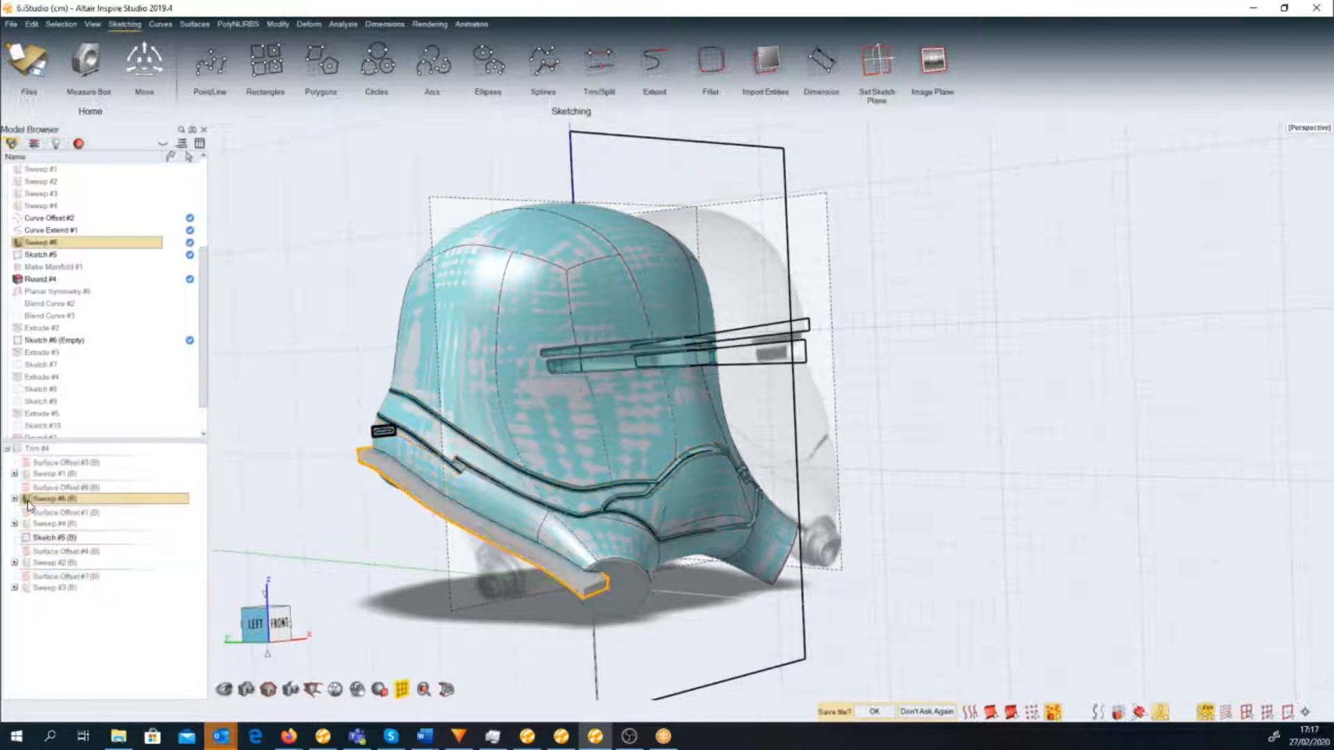
{"action": "left_click", "coordinate": [360, 569]}
Mirror the lowest band sweep across a plane normal to the X axis and combine the copy with the original.
{"action": "key", "text": "space"}
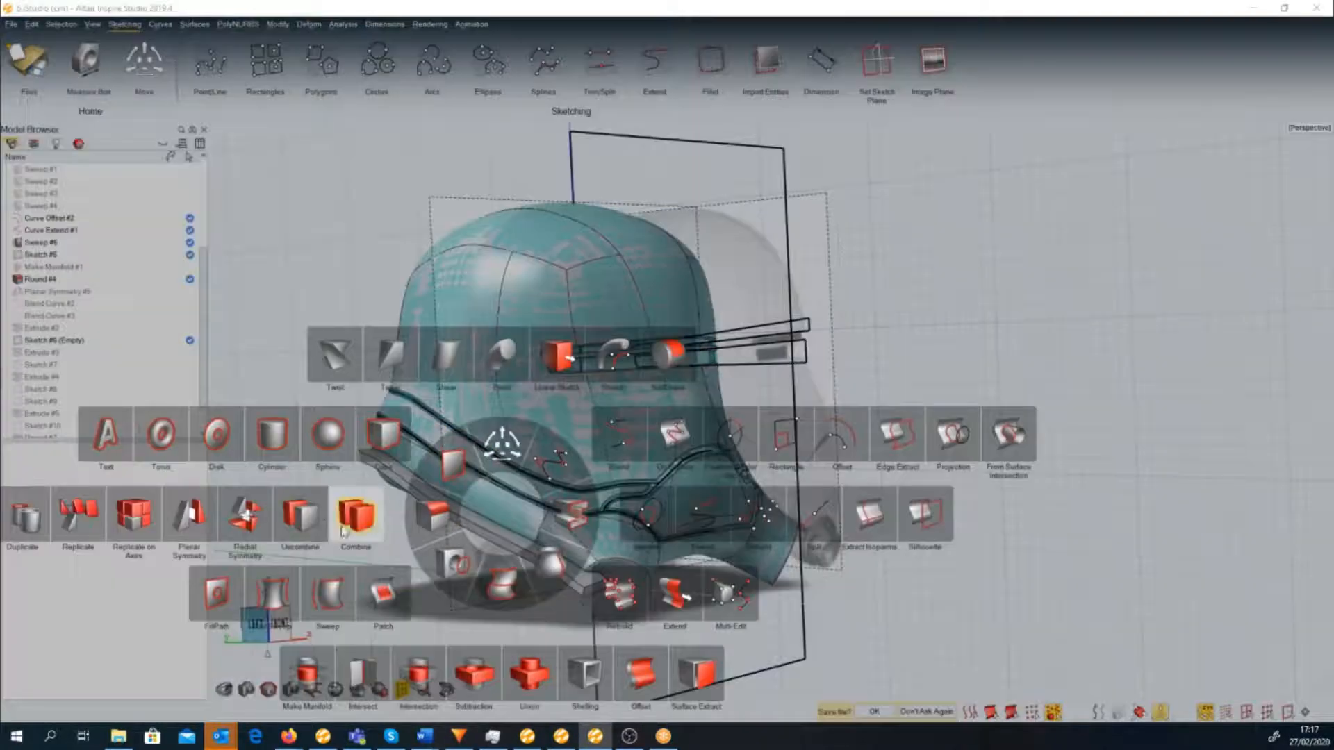
{"action": "left_click", "coordinate": [189, 517]}
{"action": "left_click", "coordinate": [585, 597]}
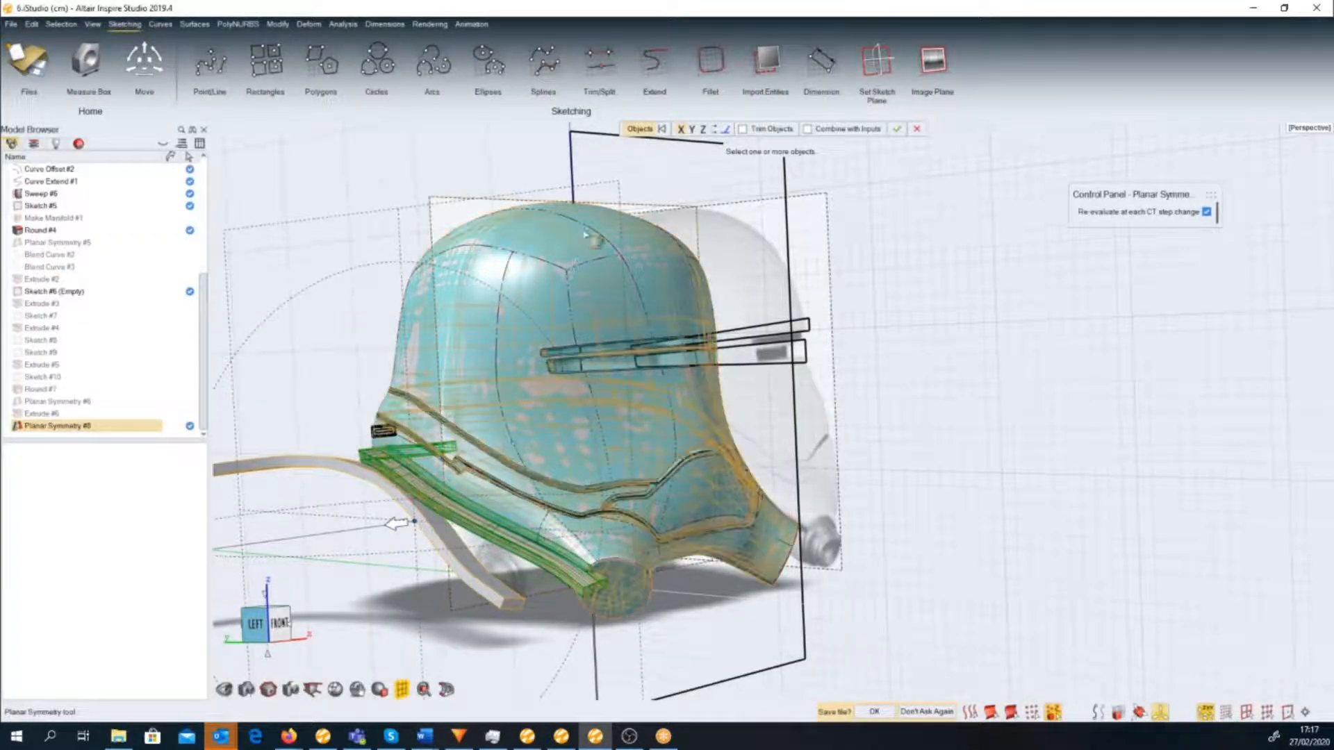
{"action": "left_click", "coordinate": [693, 129]}
{"action": "left_click", "coordinate": [680, 129]}
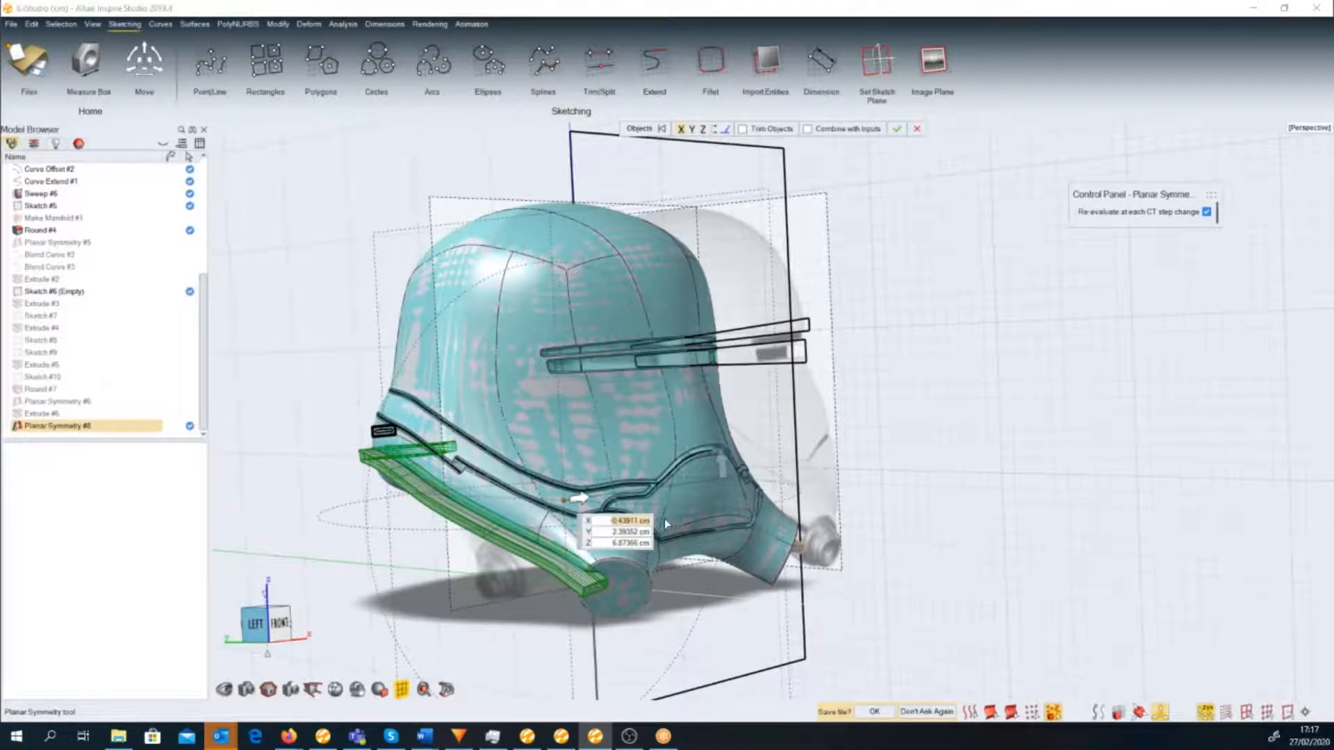
{"action": "left_click", "coordinate": [807, 130]}
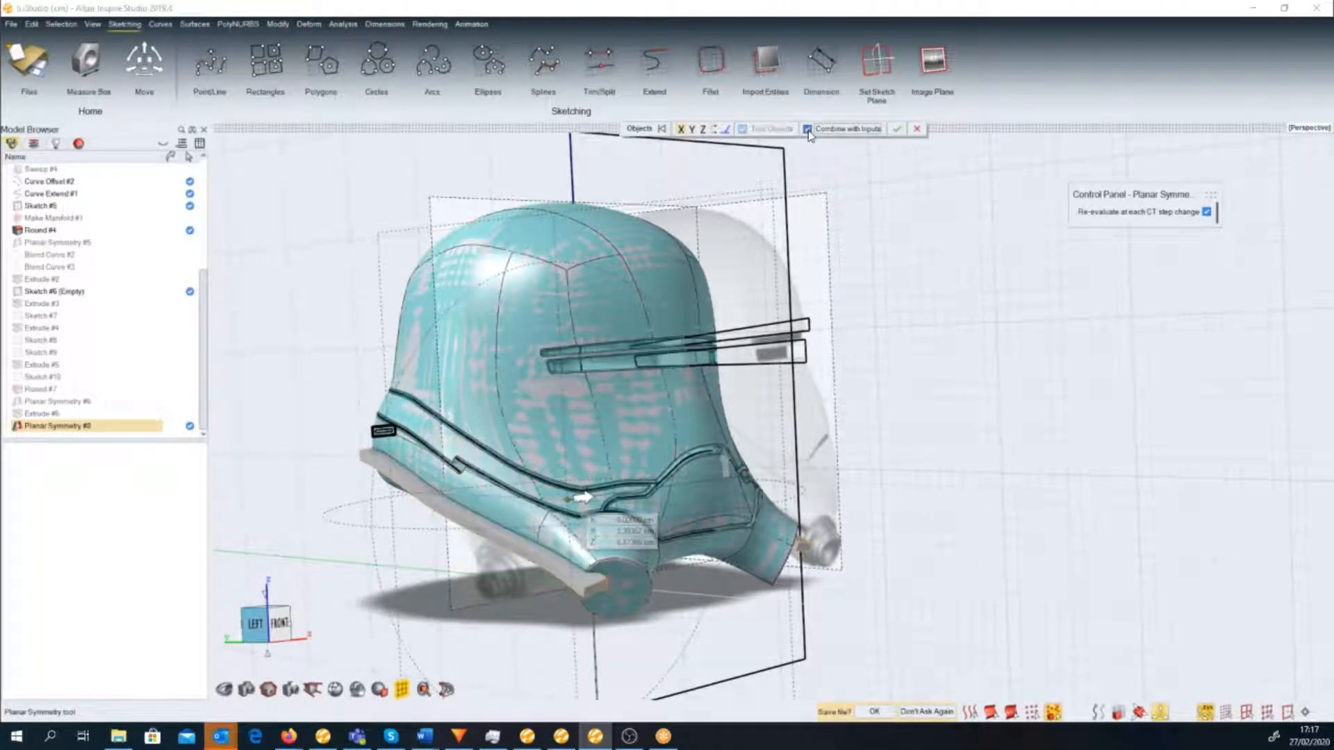
{"action": "right_click", "coordinate": [868, 323]}
{"action": "left_click", "coordinate": [882, 339]}
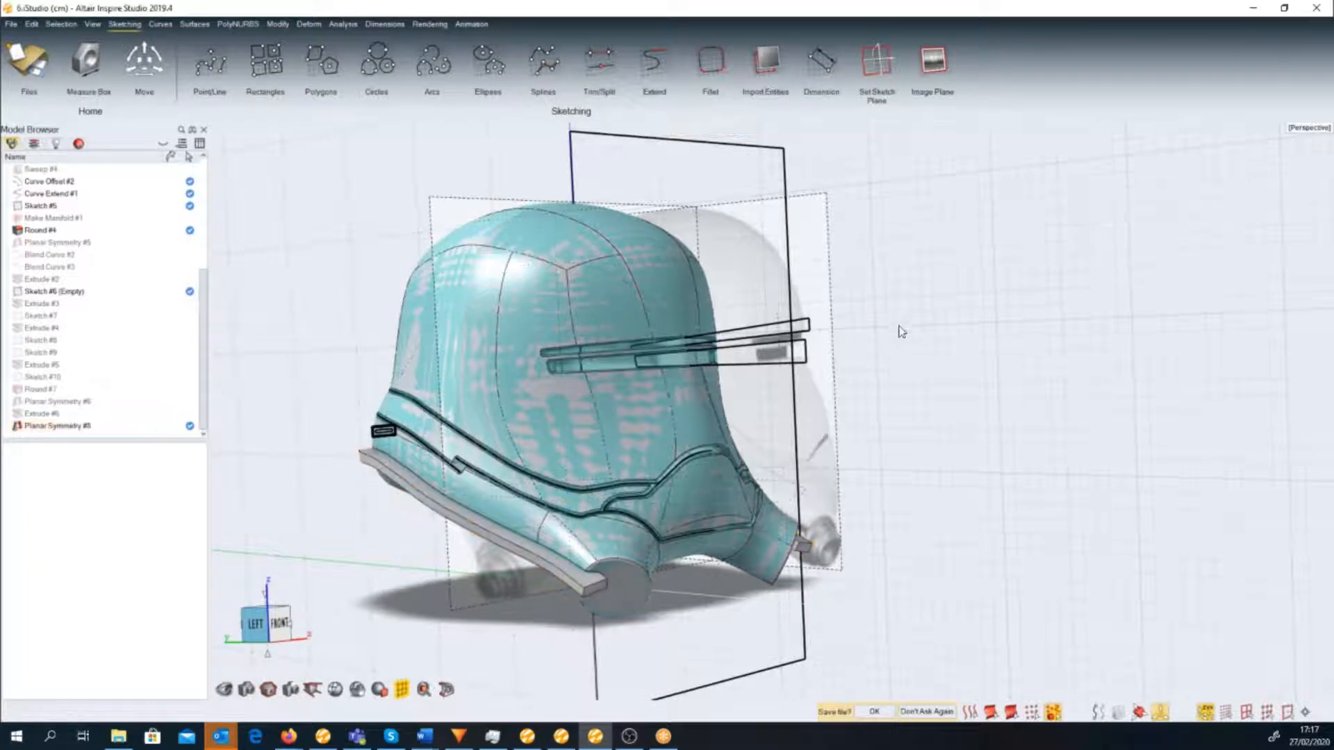
Start an Extrude using only the individual edges of the upper visor slot outline in Sketch #3.
{"action": "key", "text": "space"}
{"action": "left_click", "coordinate": [858, 320]}
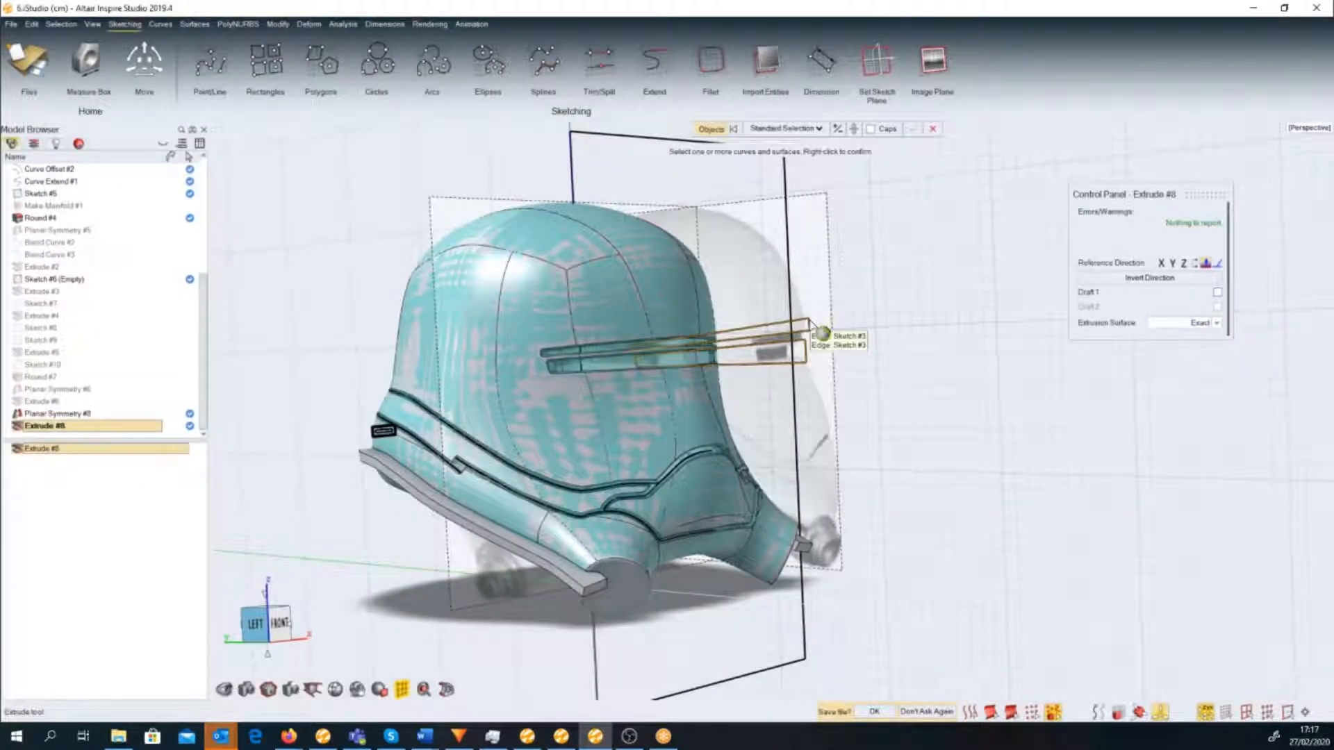
{"action": "left_click", "coordinate": [806, 322]}
{"action": "scroll", "coordinate": [764, 323], "scroll_direction": "up", "scroll_amount": 3}
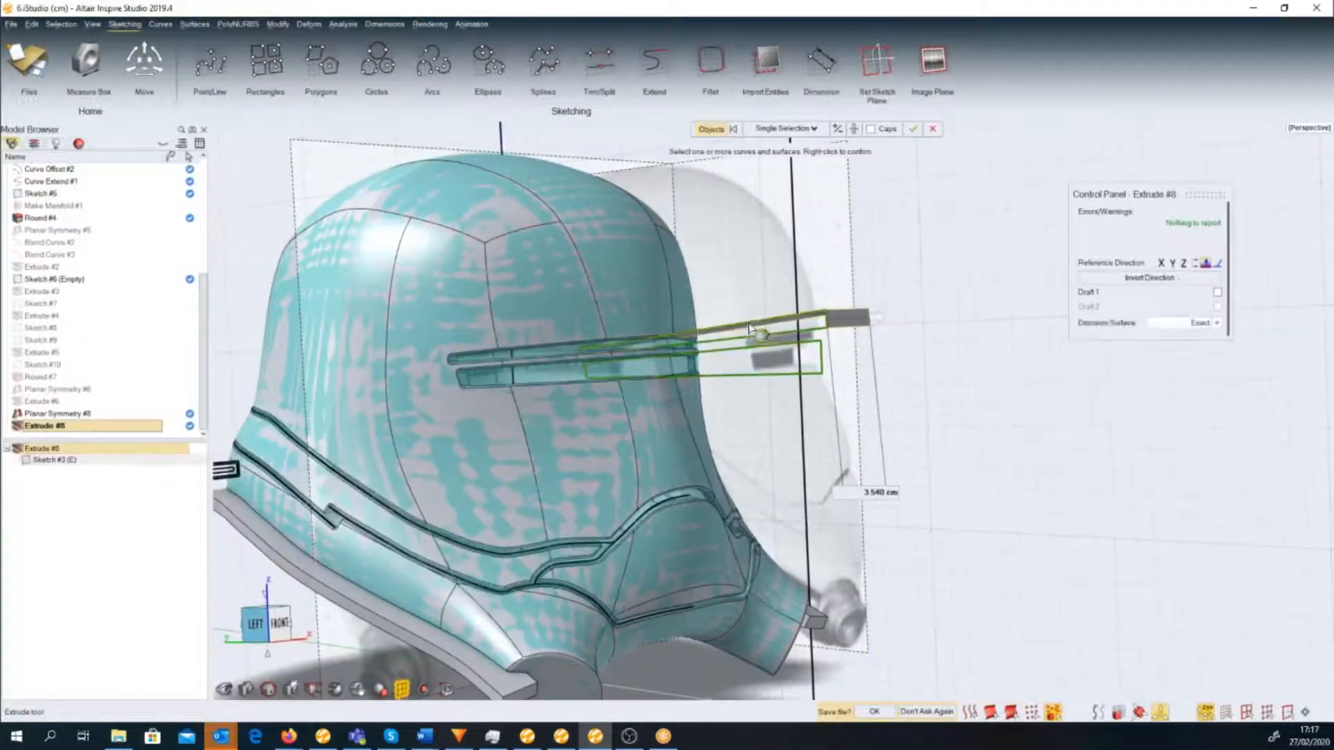
{"action": "scroll", "coordinate": [749, 340], "scroll_direction": "up", "scroll_amount": 6}
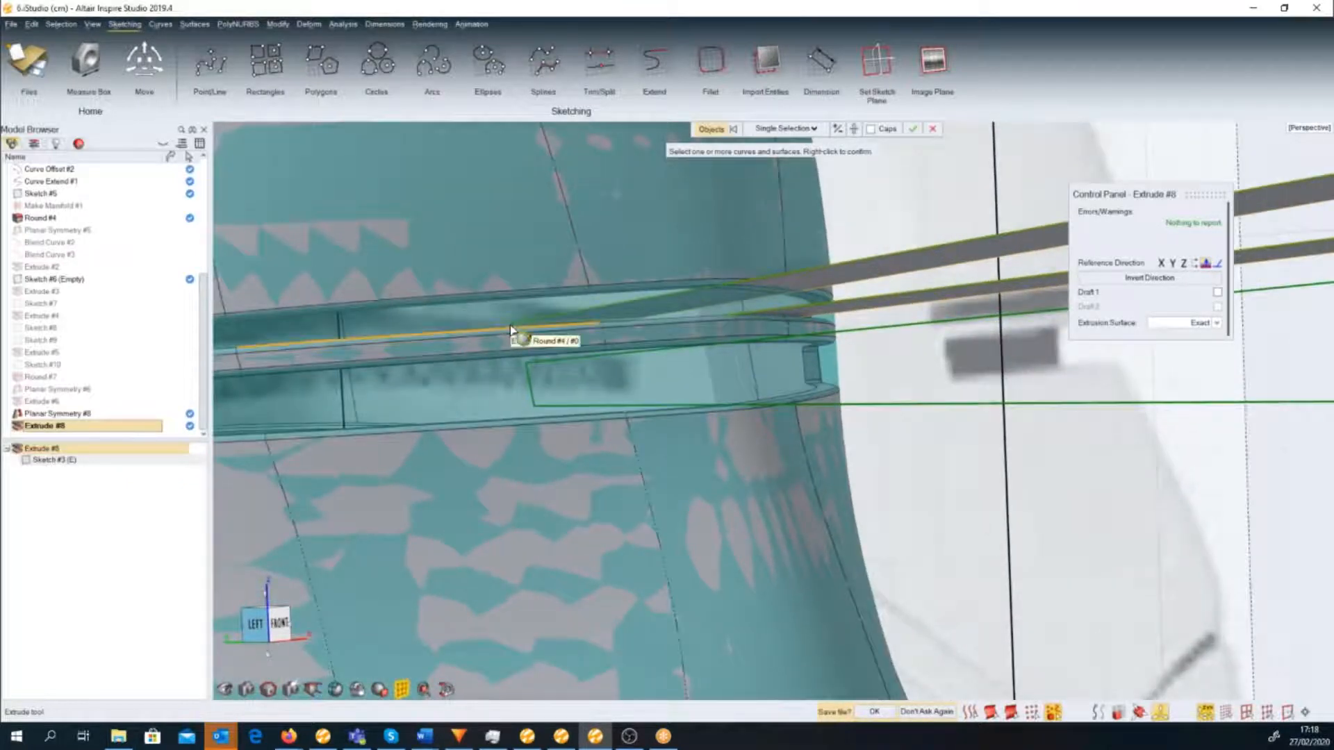
{"action": "scroll", "coordinate": [489, 327], "scroll_direction": "up", "scroll_amount": 3}
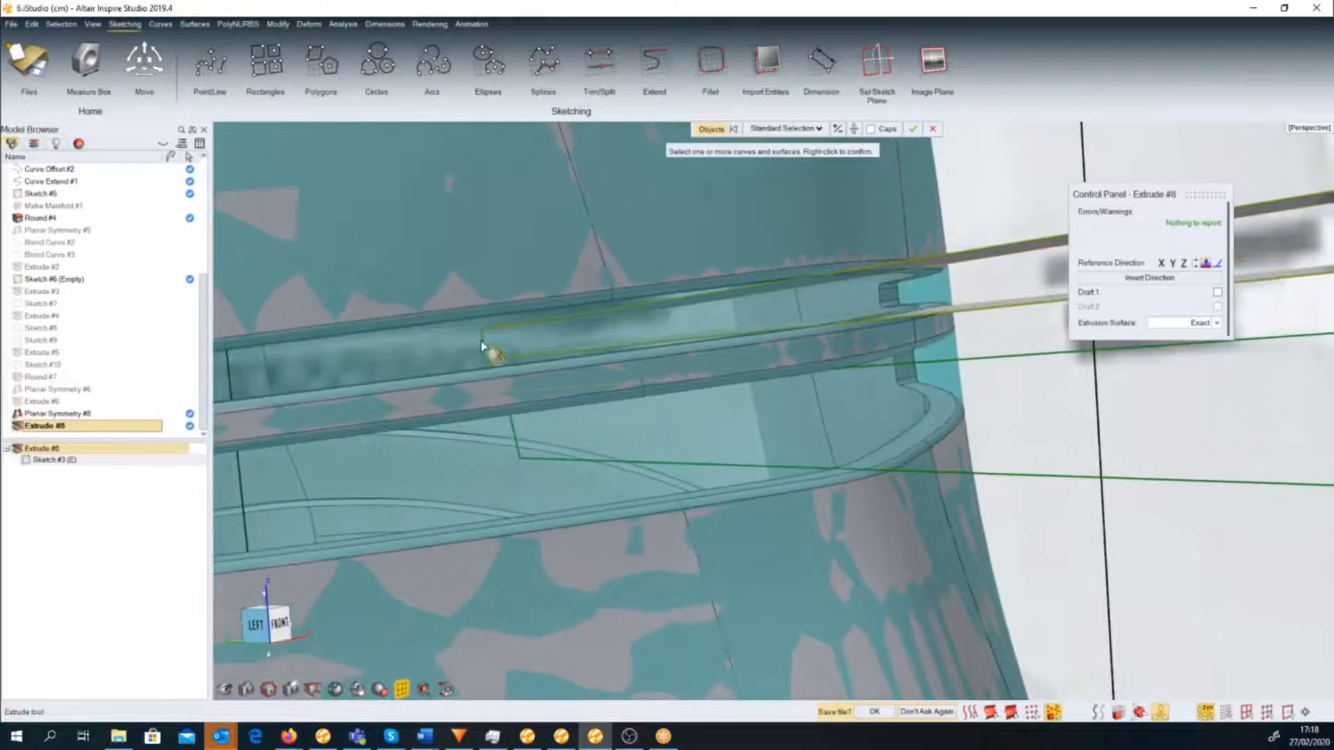
{"action": "scroll", "coordinate": [597, 394], "scroll_direction": "down", "scroll_amount": 5}
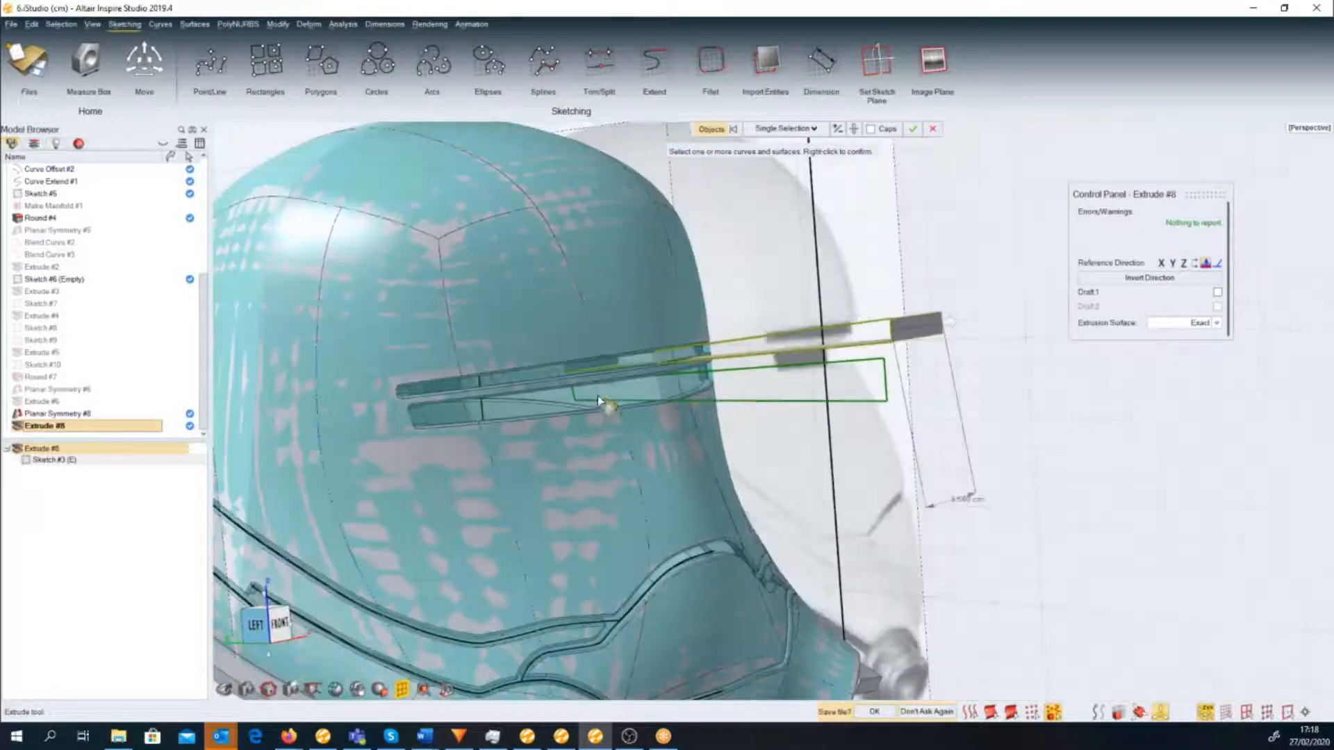
{"action": "scroll", "coordinate": [597, 395], "scroll_direction": "down", "scroll_amount": 2}
{"action": "middle_click_drag", "start_coordinate": [597, 395], "coordinate": [567, 400]}
Cap the slot extrusion, make it extend in both directions and lengthen it past both sides of the helmet.
{"action": "left_click", "coordinate": [870, 129]}
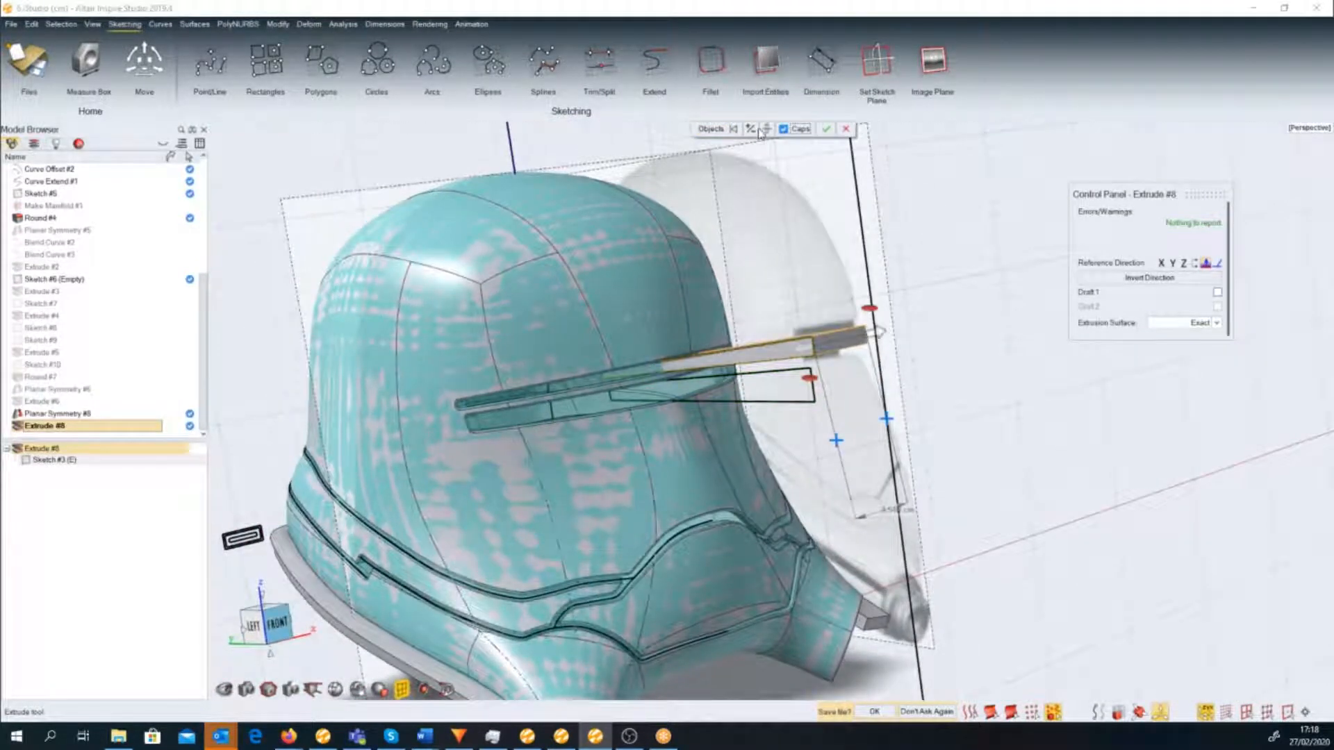
{"action": "left_click", "coordinate": [766, 130]}
{"action": "left_click_drag", "start_coordinate": [742, 365], "coordinate": [614, 443]}
{"action": "right_click_drag", "start_coordinate": [644, 448], "coordinate": [623, 336]}
{"action": "right_click", "coordinate": [942, 460]}
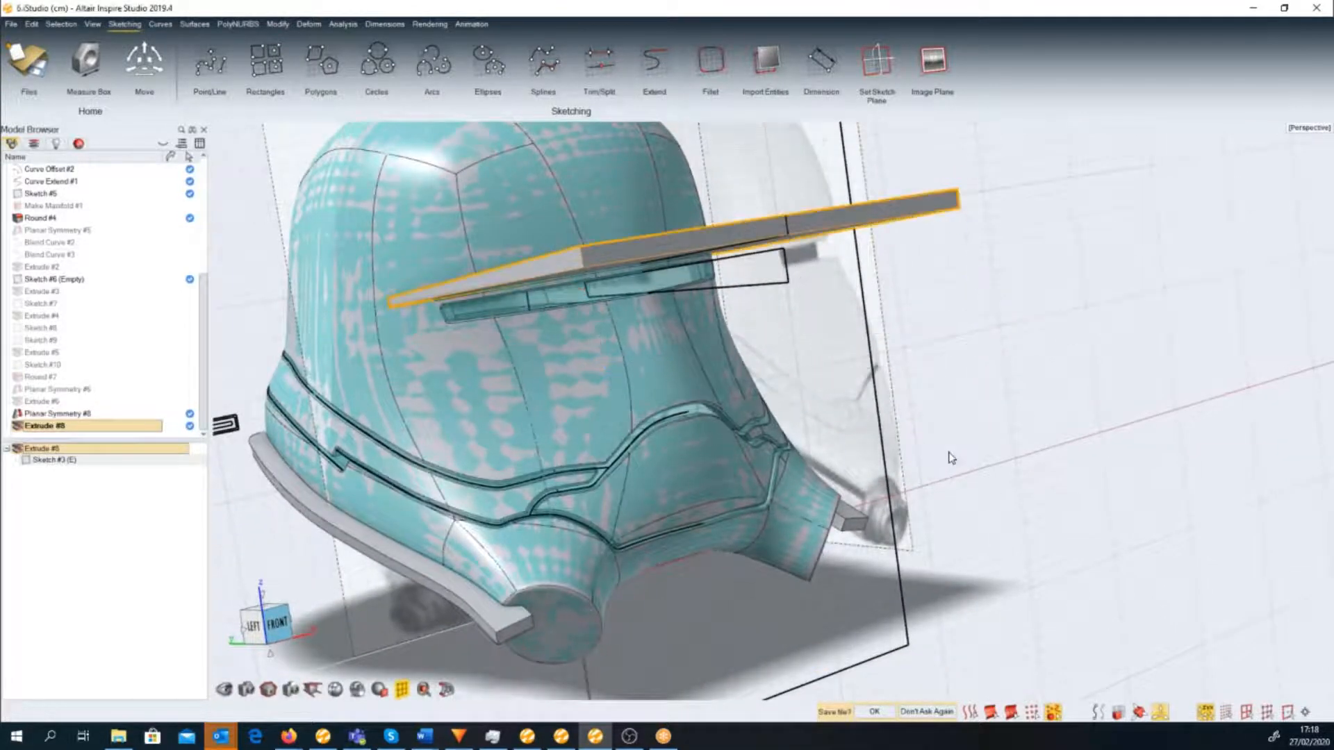
{"action": "left_click", "coordinate": [950, 455]}
{"action": "scroll", "coordinate": [884, 453], "scroll_direction": "down", "scroll_amount": 3}
{"action": "middle_click_drag", "start_coordinate": [883, 453], "coordinate": [928, 415]}
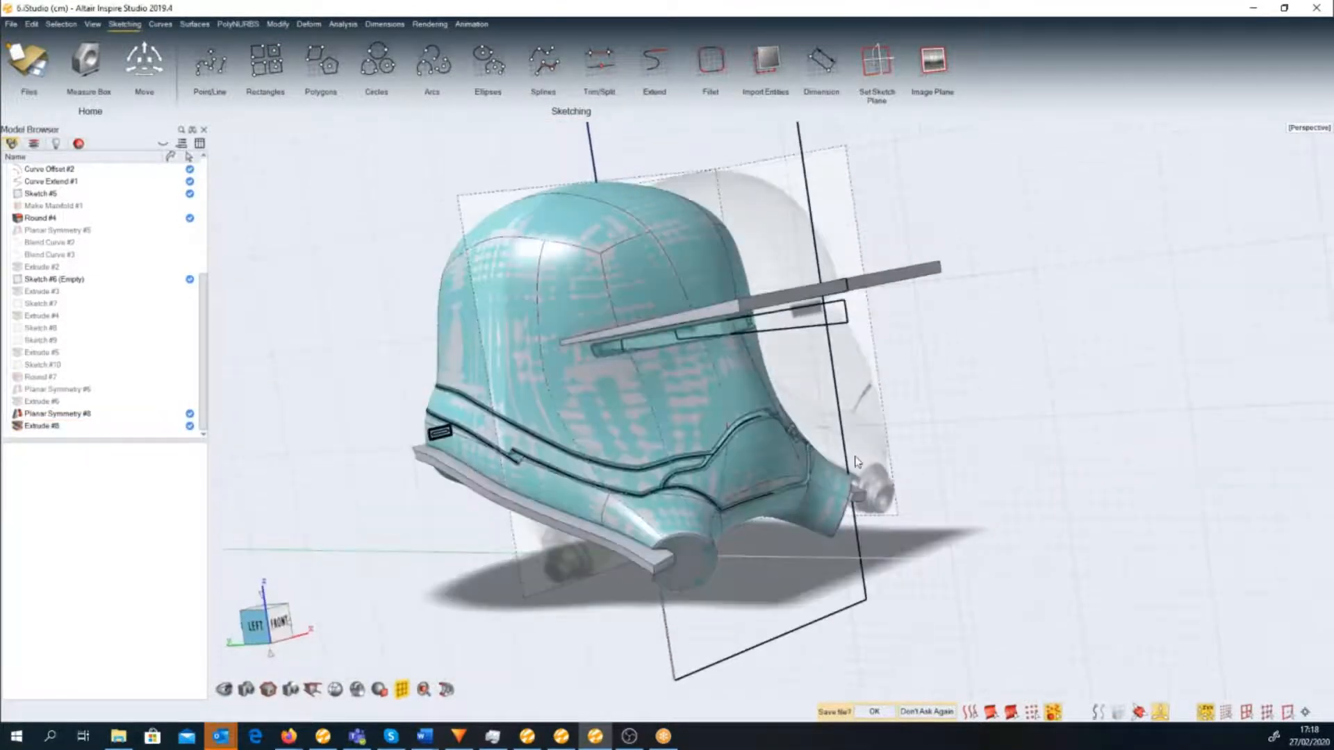
Intersect the mirrored lower band and the slot extrusion with the uncut helmet body using a Boolean intersection.
{"action": "key", "text": "space"}
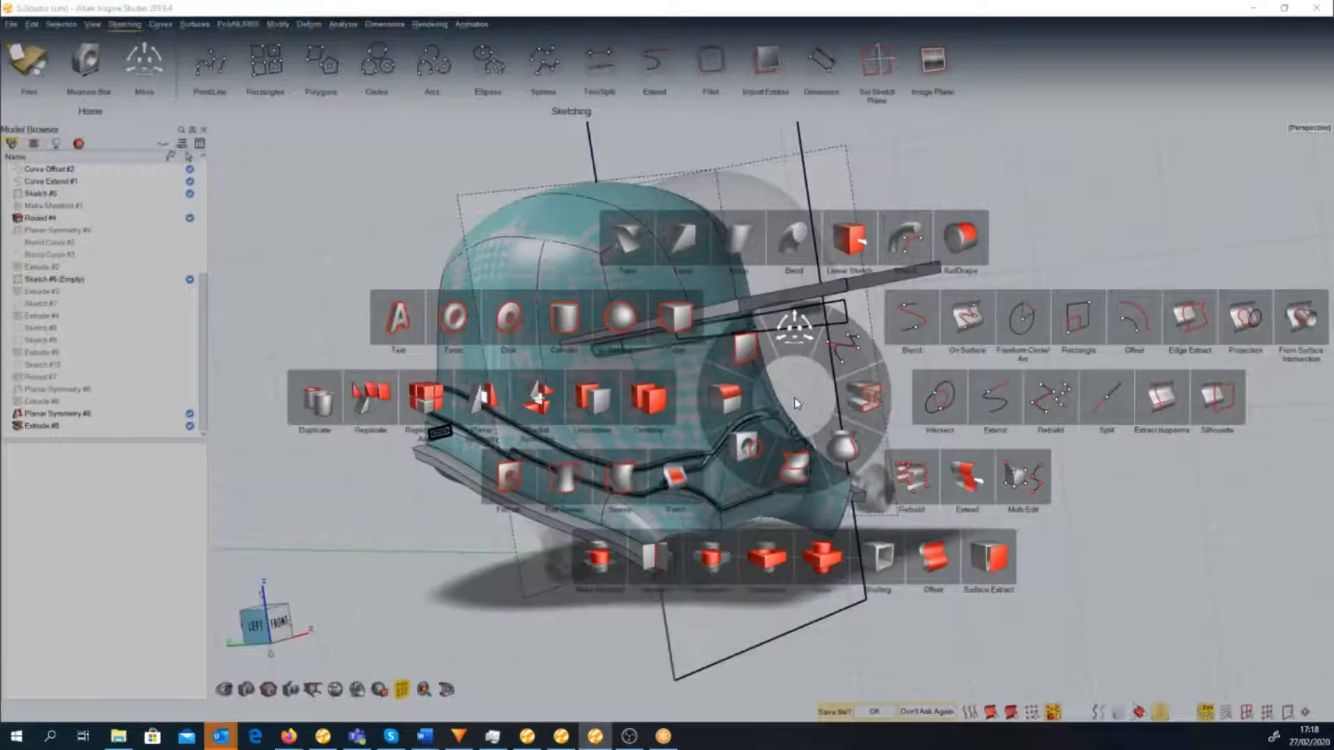
{"action": "left_click", "coordinate": [770, 550]}
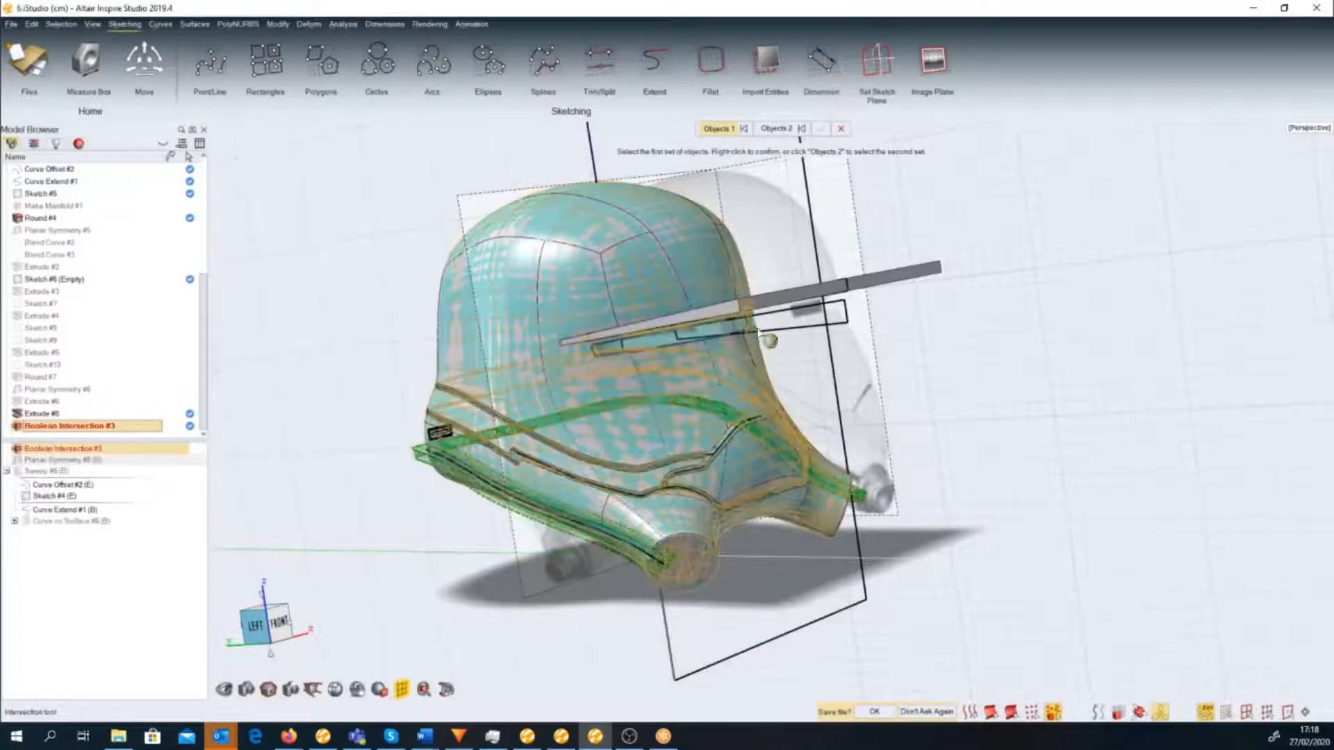
{"action": "left_click", "coordinate": [672, 339]}
{"action": "right_click", "coordinate": [672, 340]}
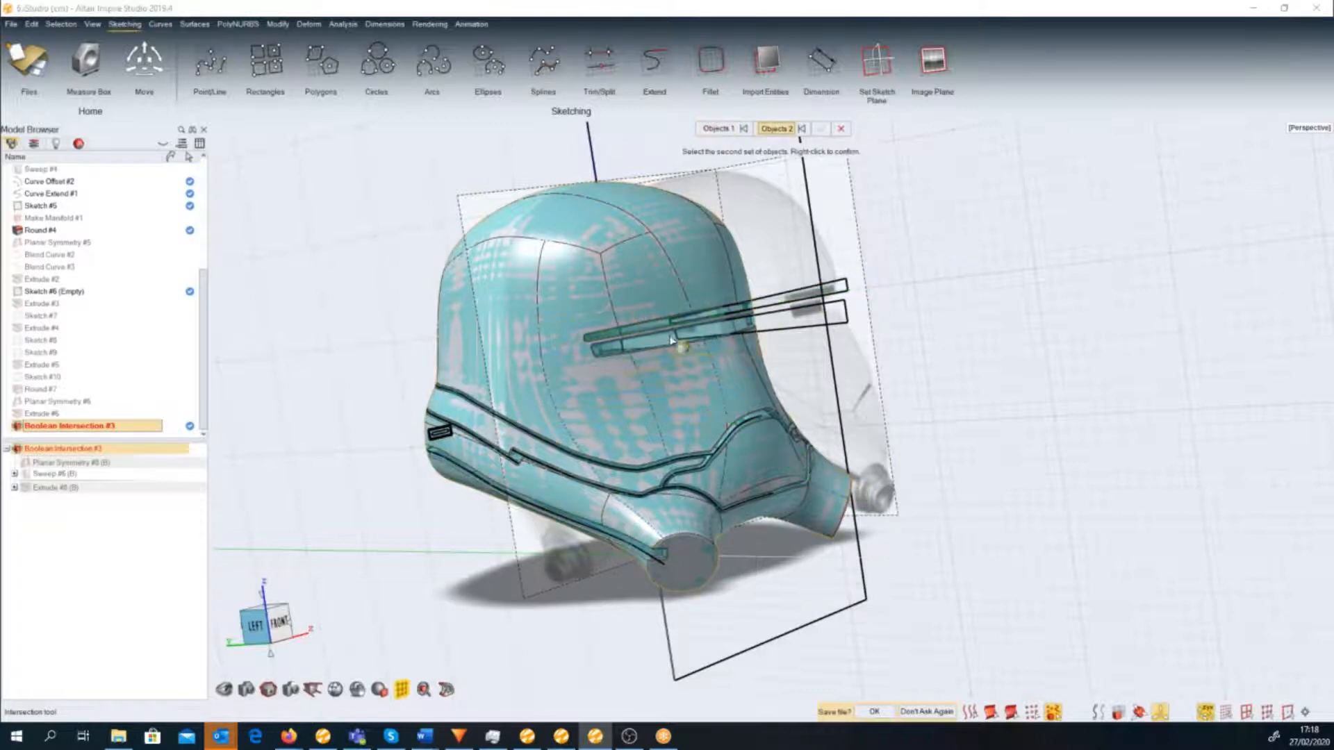
{"action": "left_click", "coordinate": [664, 344]}
{"action": "right_click", "coordinate": [797, 405]}
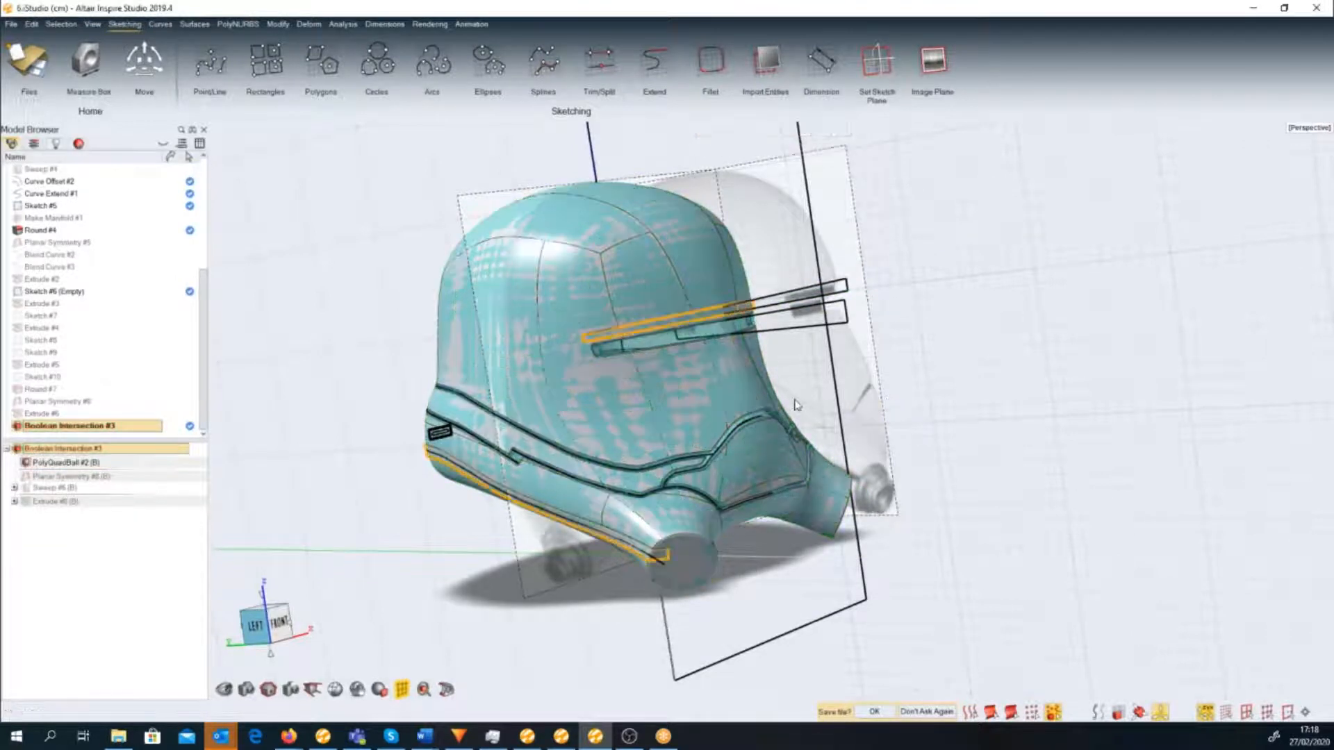
Hide the uncut helmet body so the intersected band and slot pieces sit in the grooved helmet.
{"action": "left_click", "coordinate": [720, 336]}
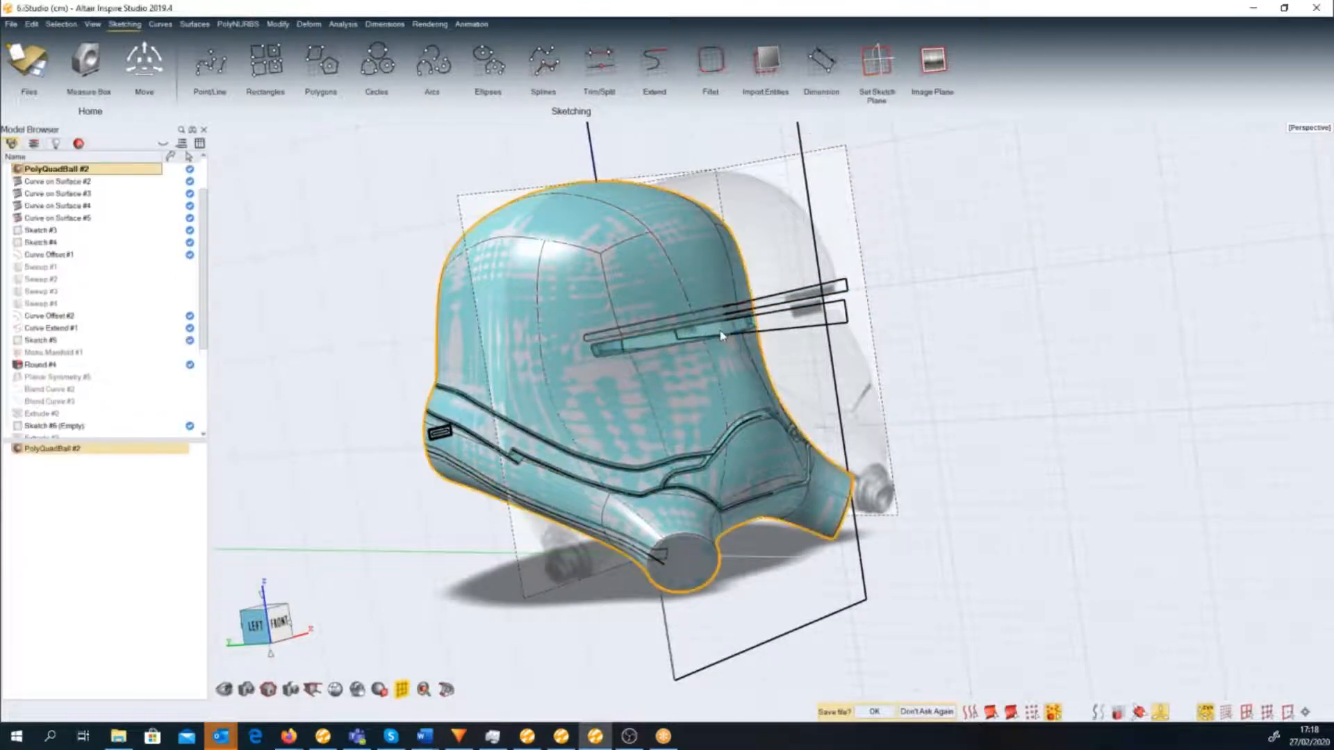
{"action": "left_click", "coordinate": [947, 372]}
{"action": "scroll", "coordinate": [645, 571], "scroll_direction": "up", "scroll_amount": 8}
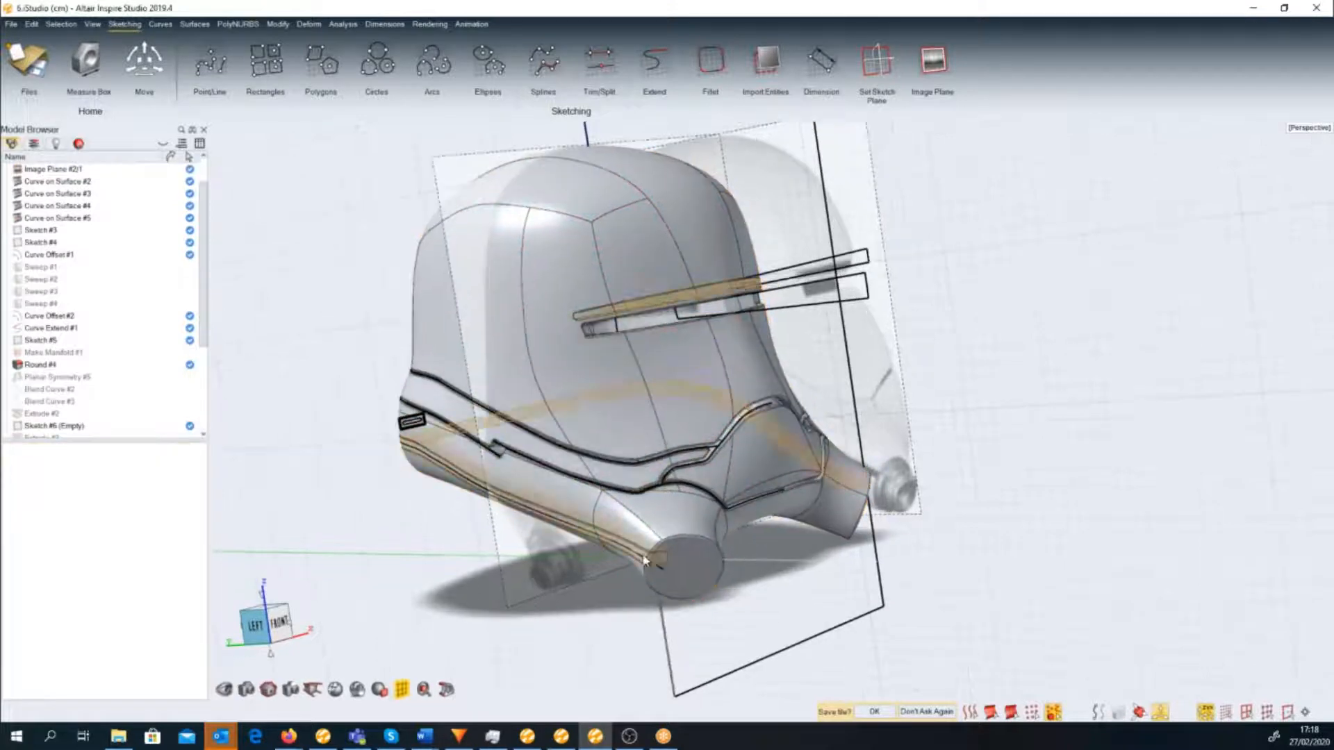
Start a surface Offset on the intersected visor slot and lower band pieces with a global offset of 0 cm.
{"action": "scroll", "coordinate": [645, 571], "scroll_direction": "down", "scroll_amount": 8}
{"action": "middle_click_drag", "start_coordinate": [639, 420], "coordinate": [688, 438]}
{"action": "scroll", "coordinate": [642, 403], "scroll_direction": "up", "scroll_amount": 5}
{"action": "key", "text": "space"}
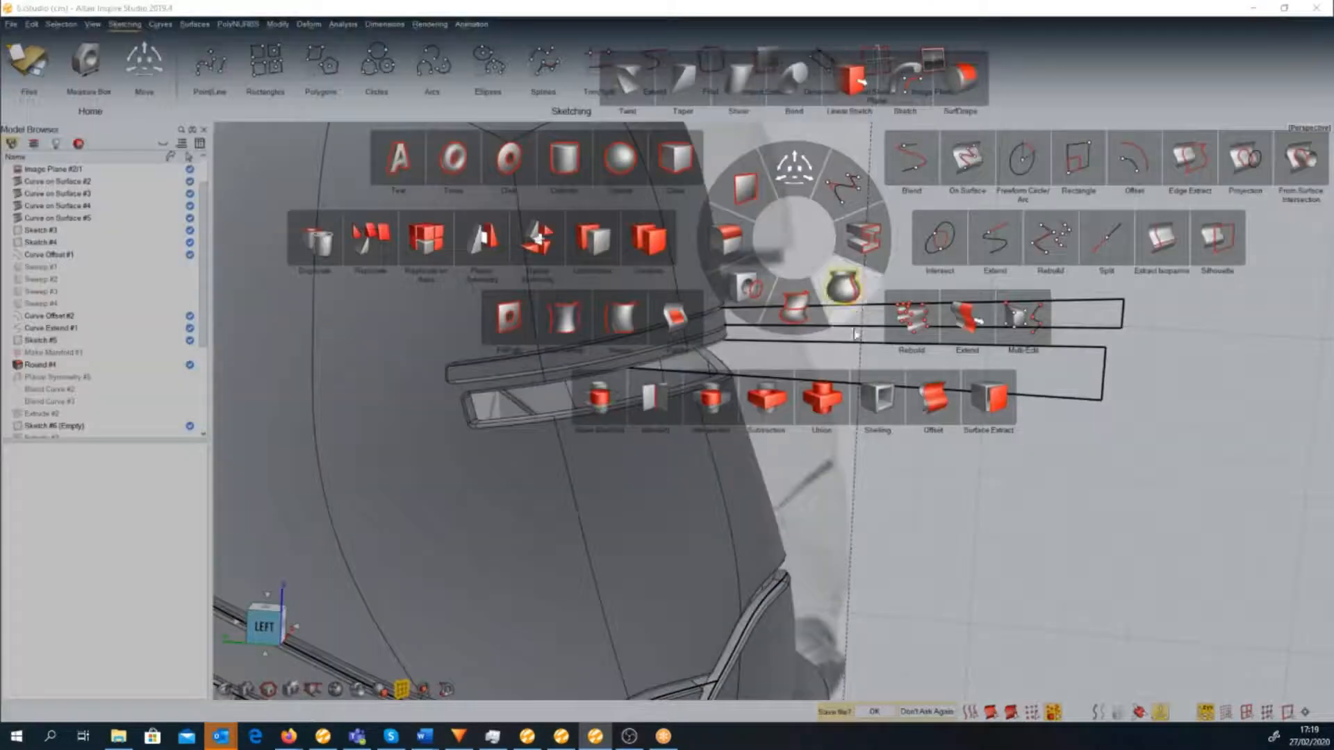
{"action": "left_click", "coordinate": [931, 408]}
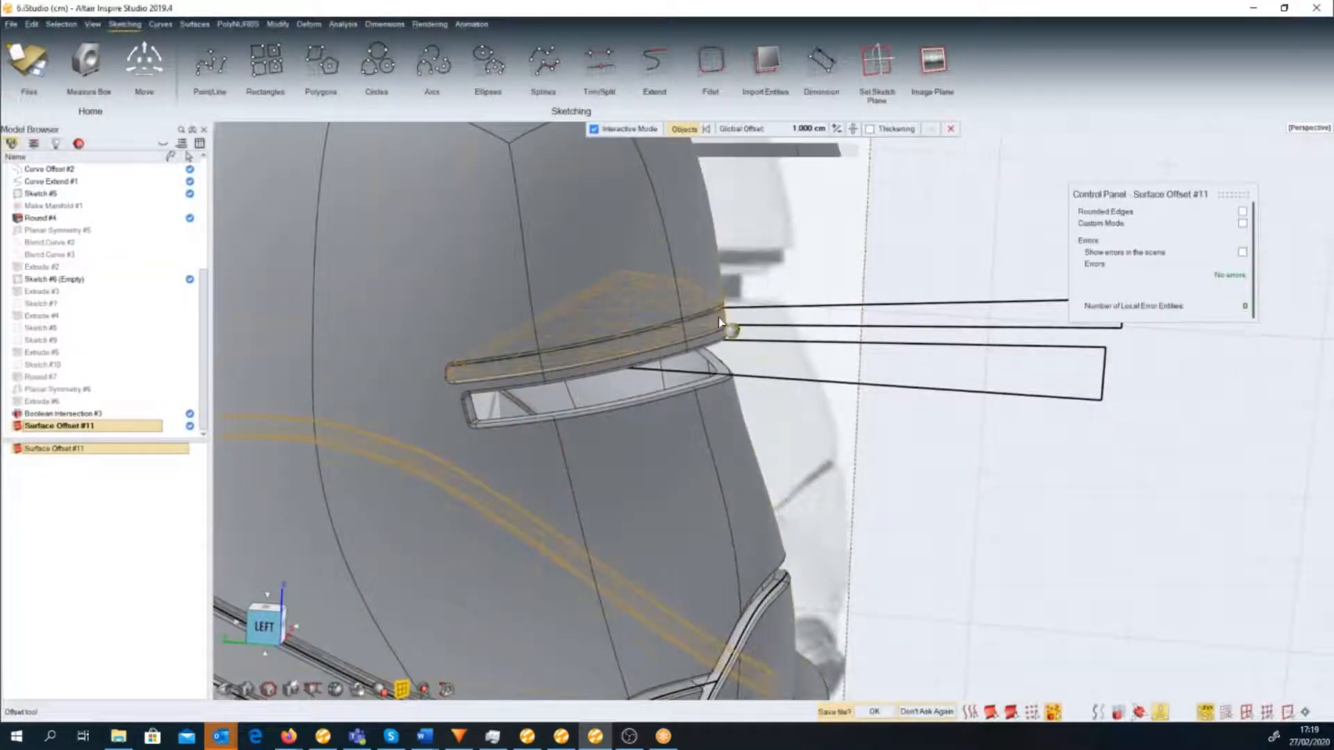
{"action": "left_click", "coordinate": [776, 339]}
{"action": "left_click_drag", "start_coordinate": [826, 129], "coordinate": [771, 129]}
{"action": "type", "text": "0"}
{"action": "key", "text": "Return"}
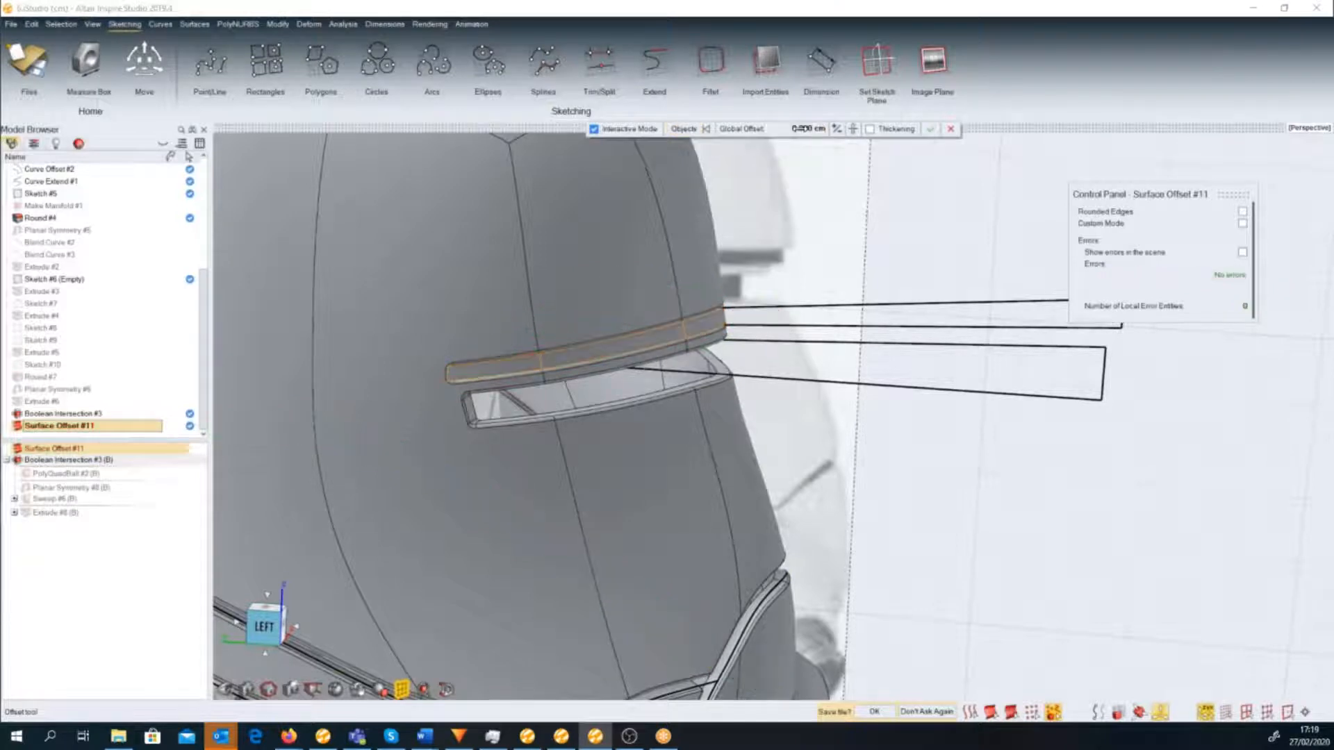
Enable custom offsets and select the outer front faces of the visor slot piece on both sides of the helmet.
{"action": "left_click", "coordinate": [1243, 223]}
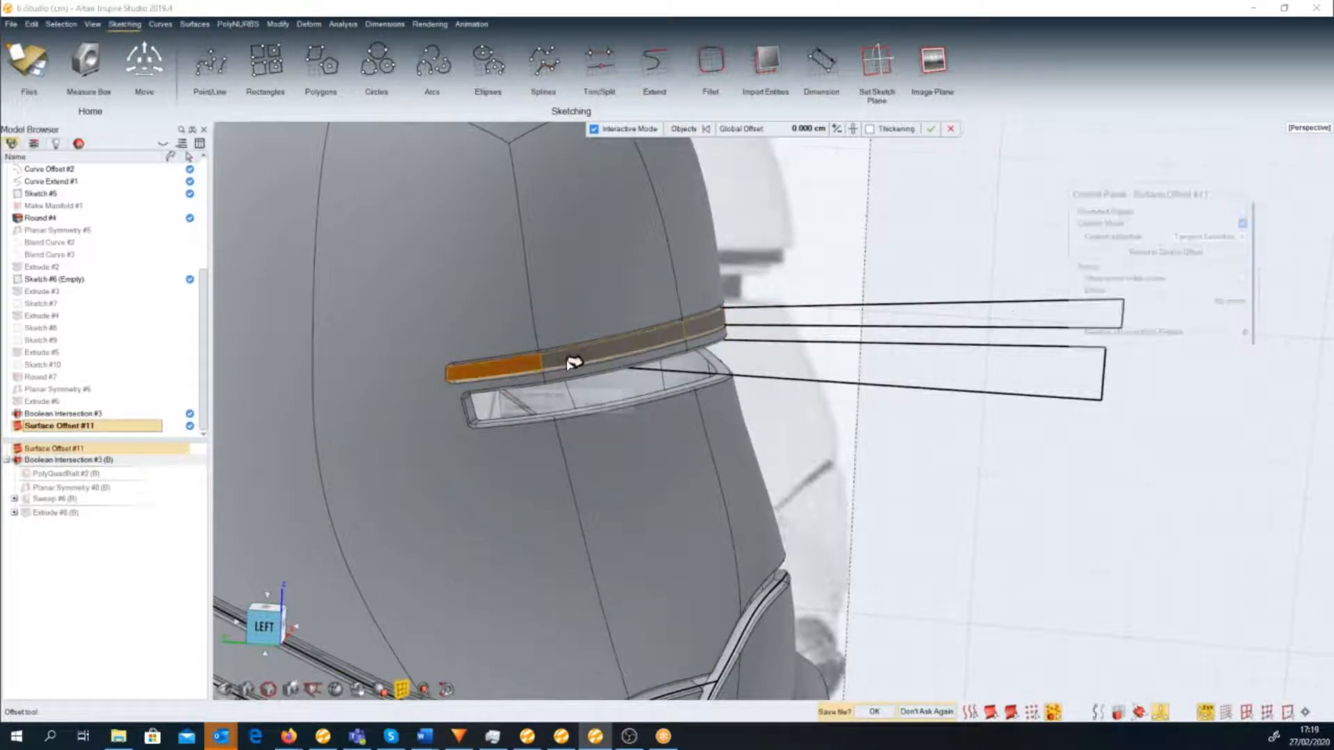
{"action": "left_click", "coordinate": [565, 363]}
{"action": "left_click", "coordinate": [720, 324]}
{"action": "middle_click_drag", "start_coordinate": [720, 325], "coordinate": [645, 587]}
{"action": "scroll", "coordinate": [721, 417], "scroll_direction": "up", "scroll_amount": 4}
{"action": "left_click", "coordinate": [696, 433]}
{"action": "left_click", "coordinate": [839, 215]}
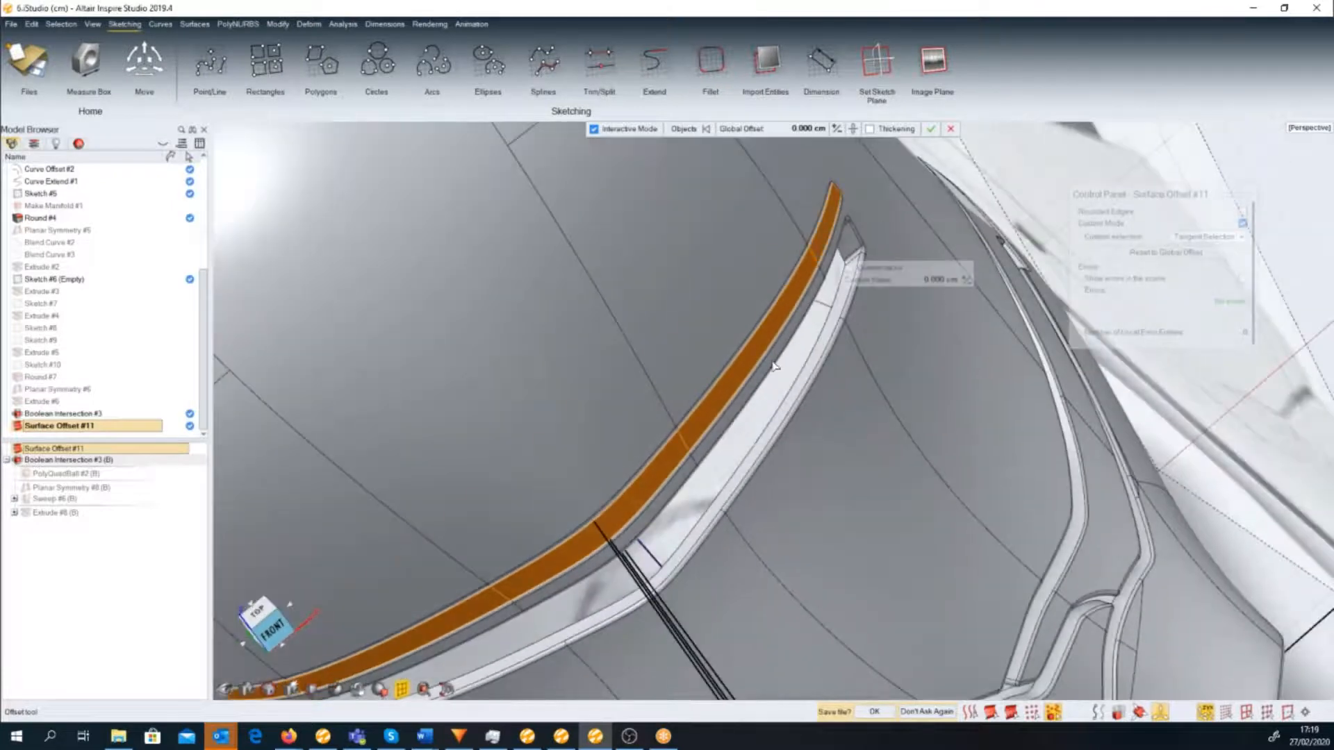
Set the custom offset of the selected slot faces to 0.2 cm and finish the surface offset.
{"action": "middle_click_drag", "start_coordinate": [839, 215], "coordinate": [809, 386]}
{"action": "scroll", "coordinate": [813, 387], "scroll_direction": "down", "scroll_amount": 4}
{"action": "left_click", "coordinate": [858, 340]}
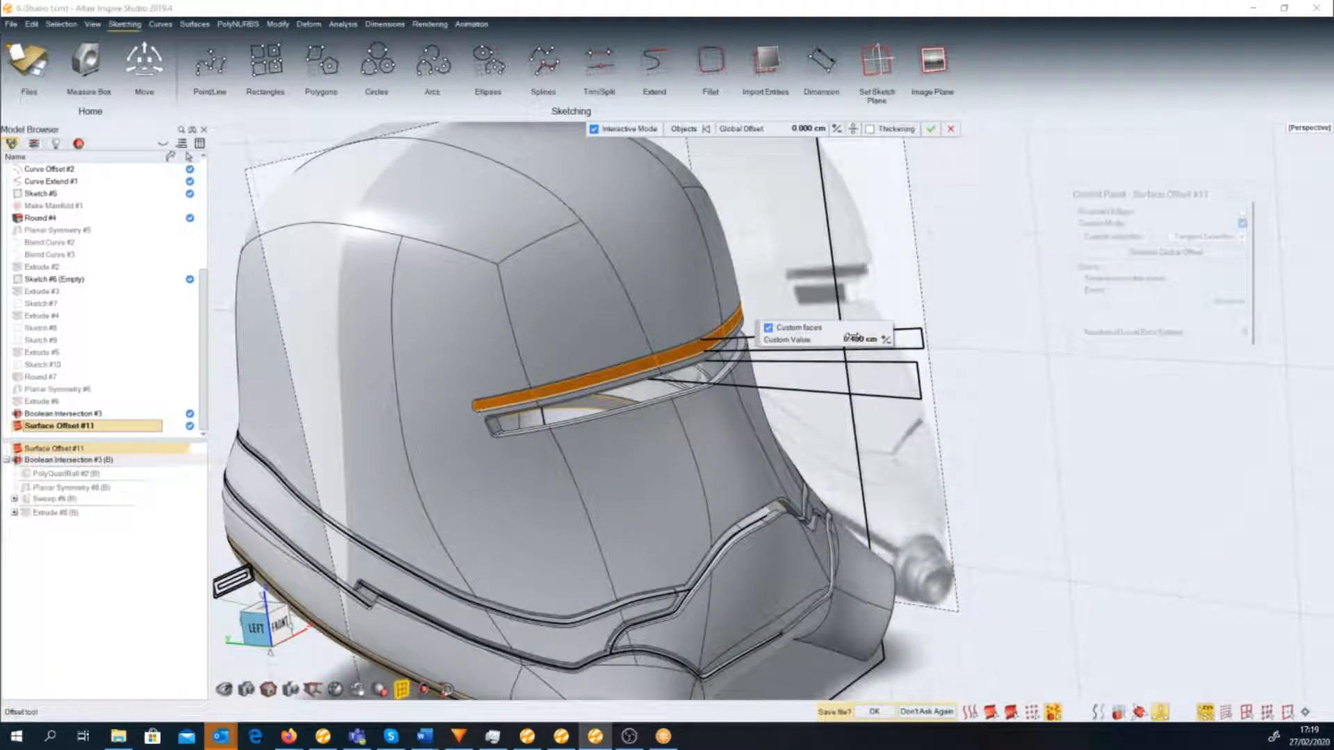
{"action": "left_click", "coordinate": [853, 338]}
{"action": "type", "text": "0.4"}
{"action": "key", "text": "Return"}
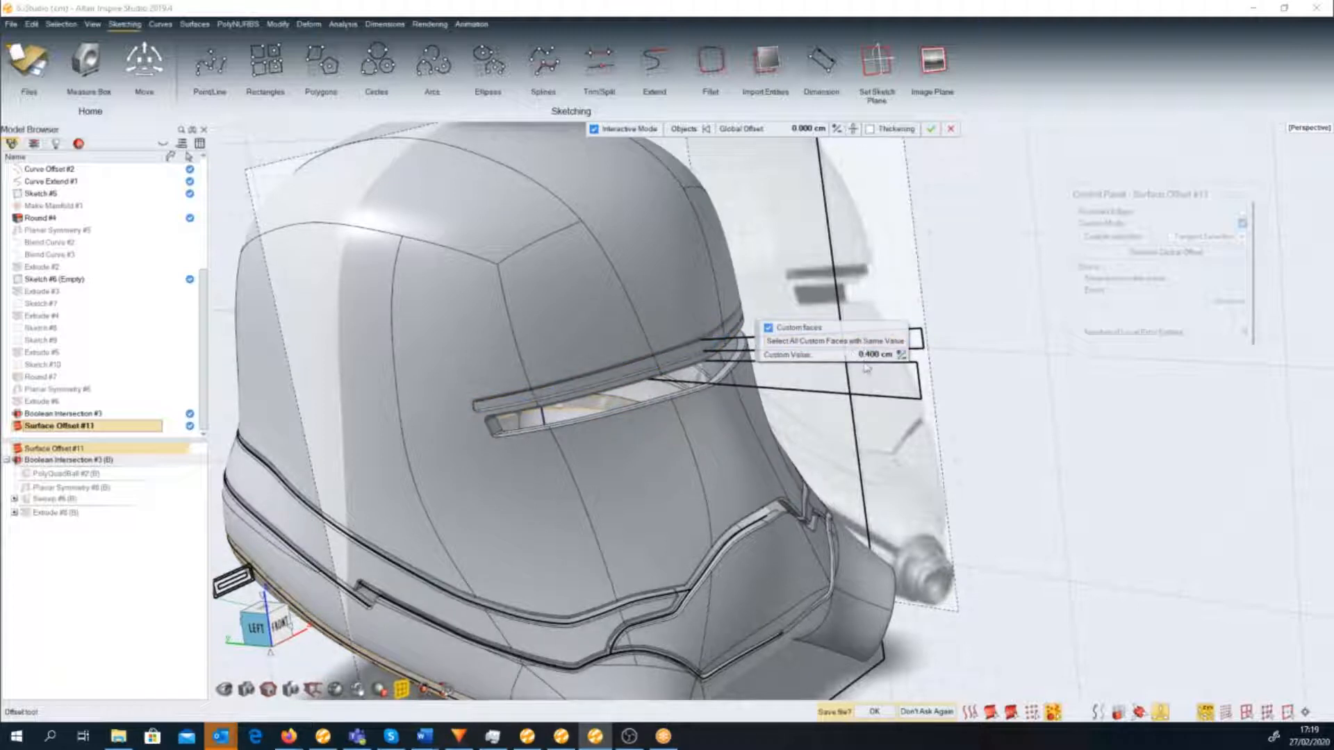
{"action": "type", "text": "0.2"}
{"action": "key", "text": "Return"}
{"action": "scroll", "coordinate": [812, 374], "scroll_direction": "down", "scroll_amount": 2}
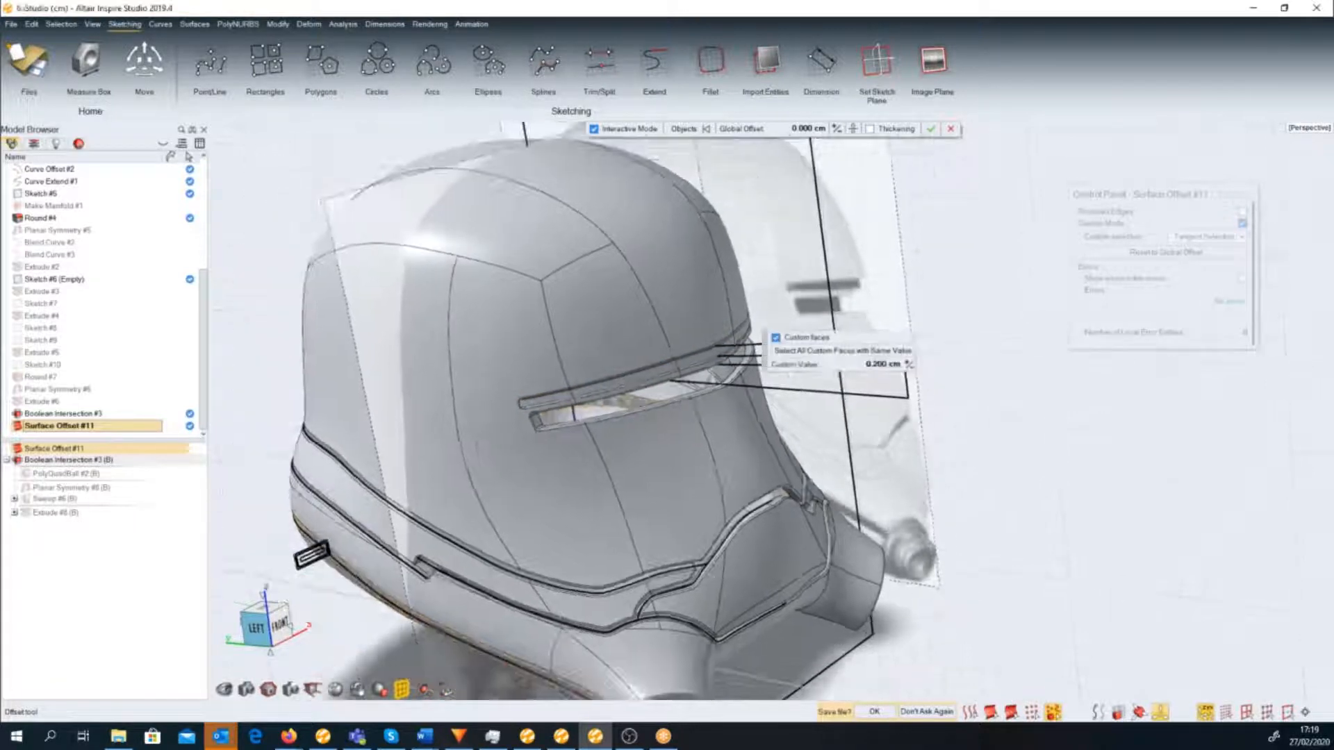
{"action": "middle_click_drag", "start_coordinate": [806, 375], "coordinate": [779, 313]}
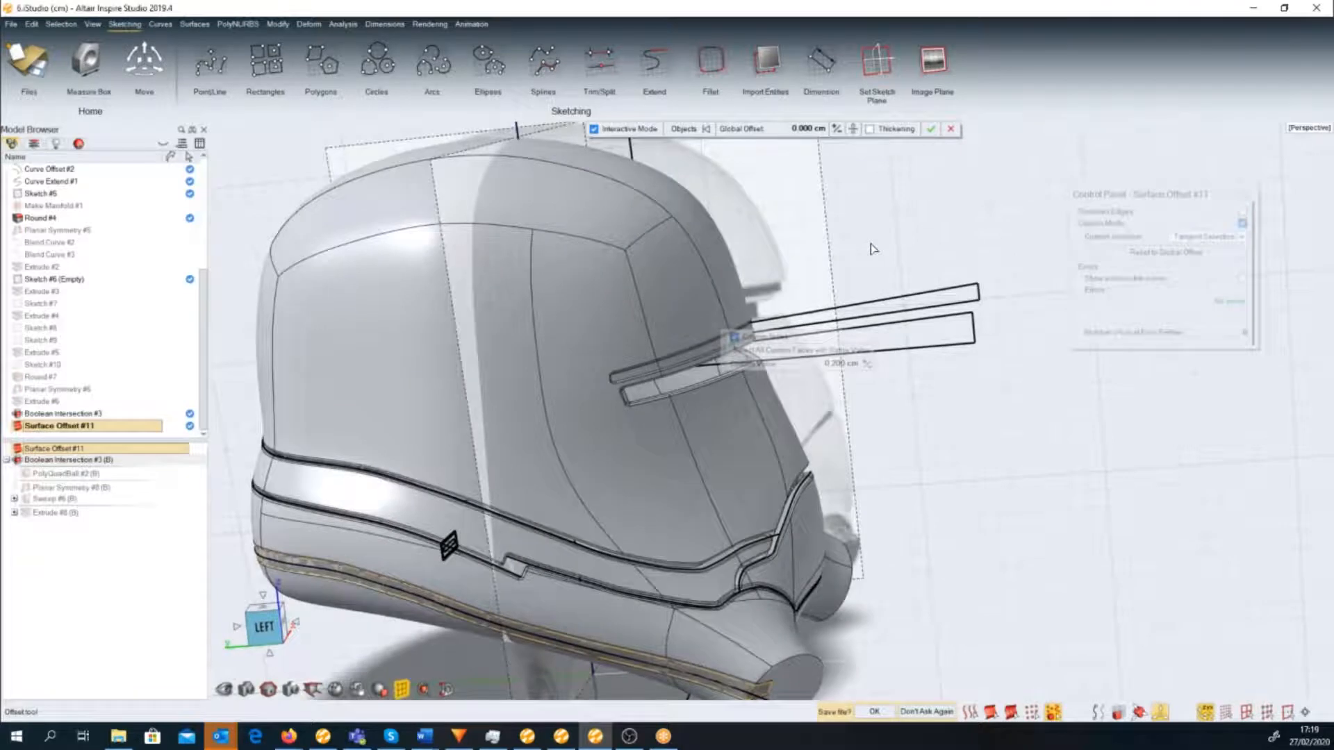
{"action": "right_click", "coordinate": [845, 252]}
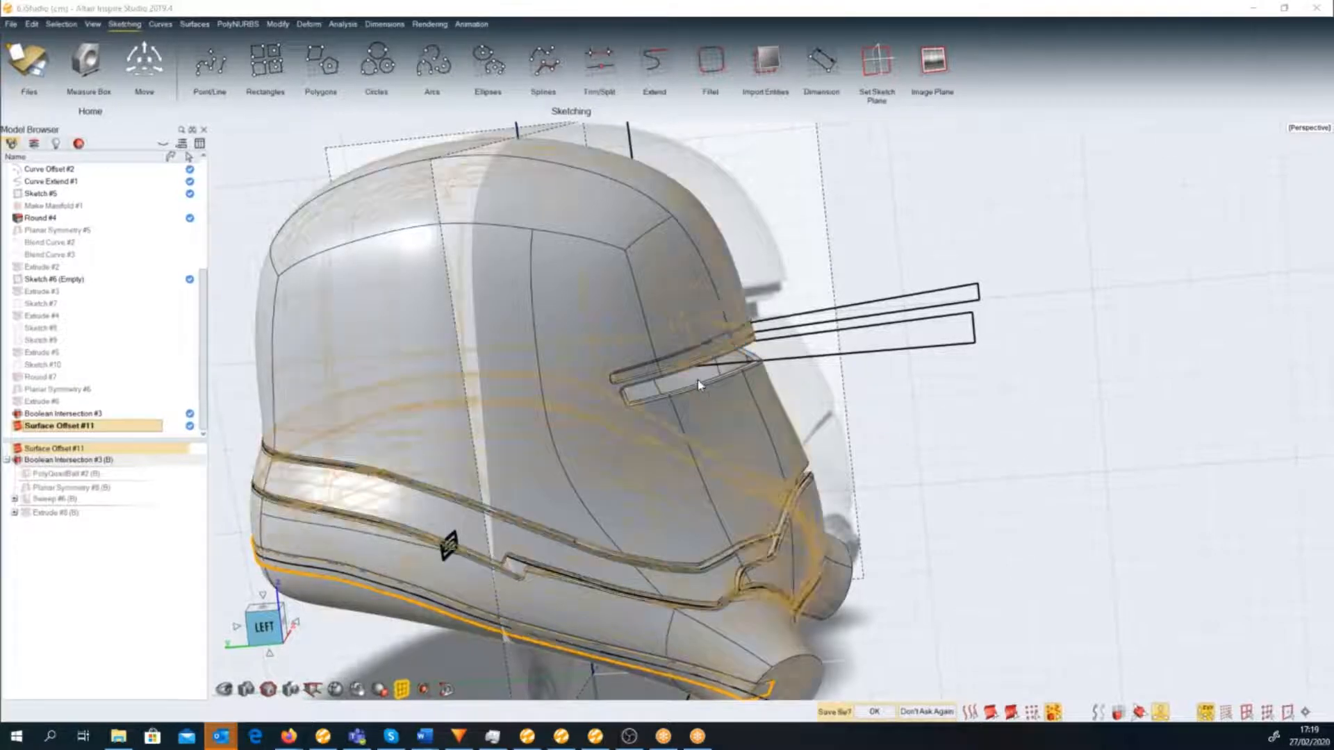
Hide the original Boolean intersection pieces, keeping the offset version in the helmet's grooves.
{"action": "scroll", "coordinate": [743, 339], "scroll_direction": "up", "scroll_amount": 2}
{"action": "left_click", "coordinate": [748, 327]}
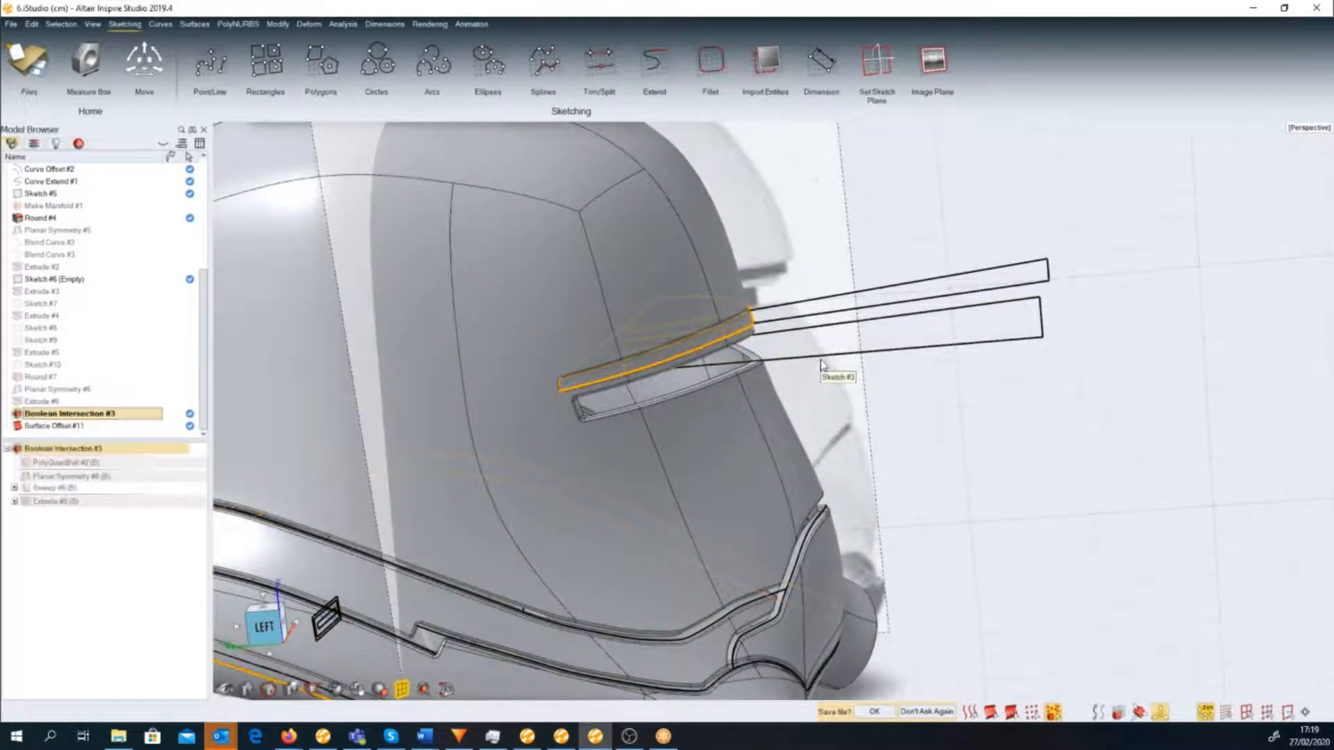
{"action": "key", "text": "ctrl+h"}
{"action": "middle_click_drag", "start_coordinate": [986, 493], "coordinate": [1028, 445]}
{"action": "middle_click_drag", "start_coordinate": [897, 299], "coordinate": [757, 216]}
{"action": "scroll", "coordinate": [831, 255], "scroll_direction": "down", "scroll_amount": 3}
{"action": "middle_click_drag", "start_coordinate": [771, 479], "coordinate": [783, 490]}
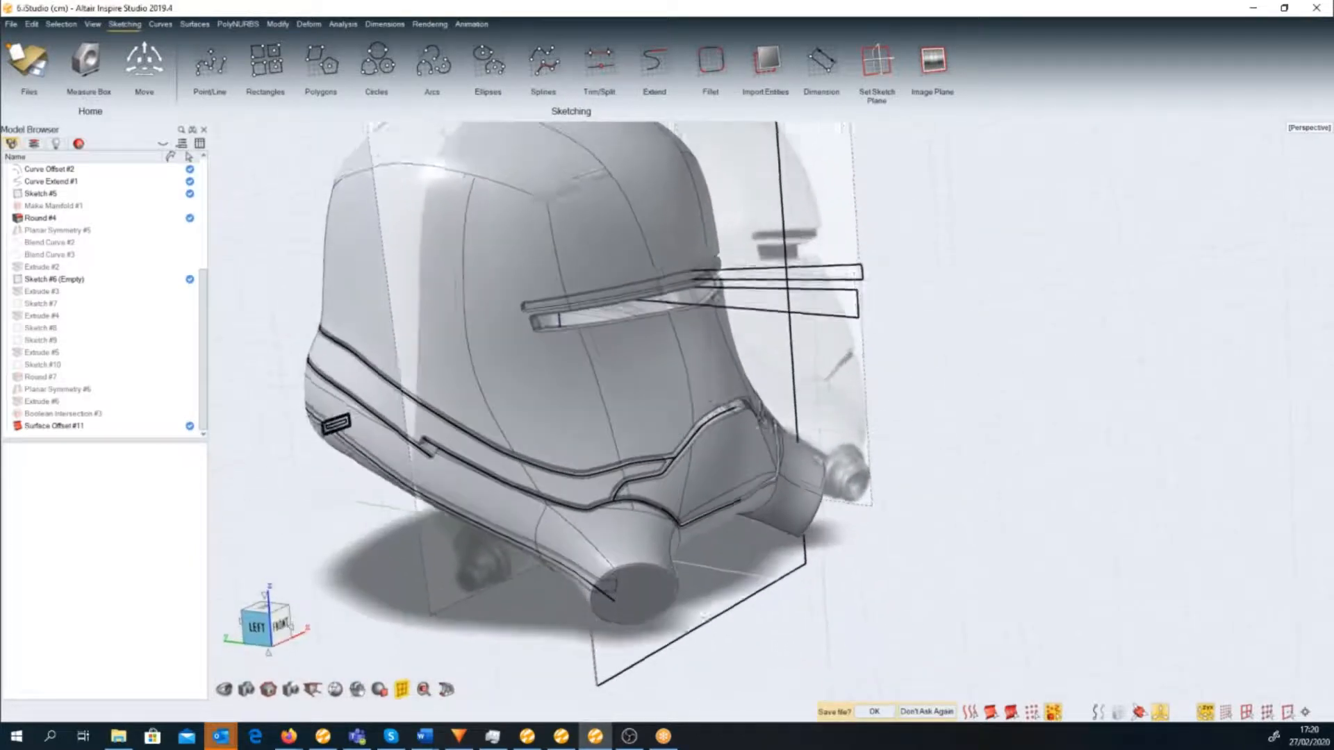
{"action": "scroll", "coordinate": [784, 489], "scroll_direction": "up", "scroll_amount": 4}
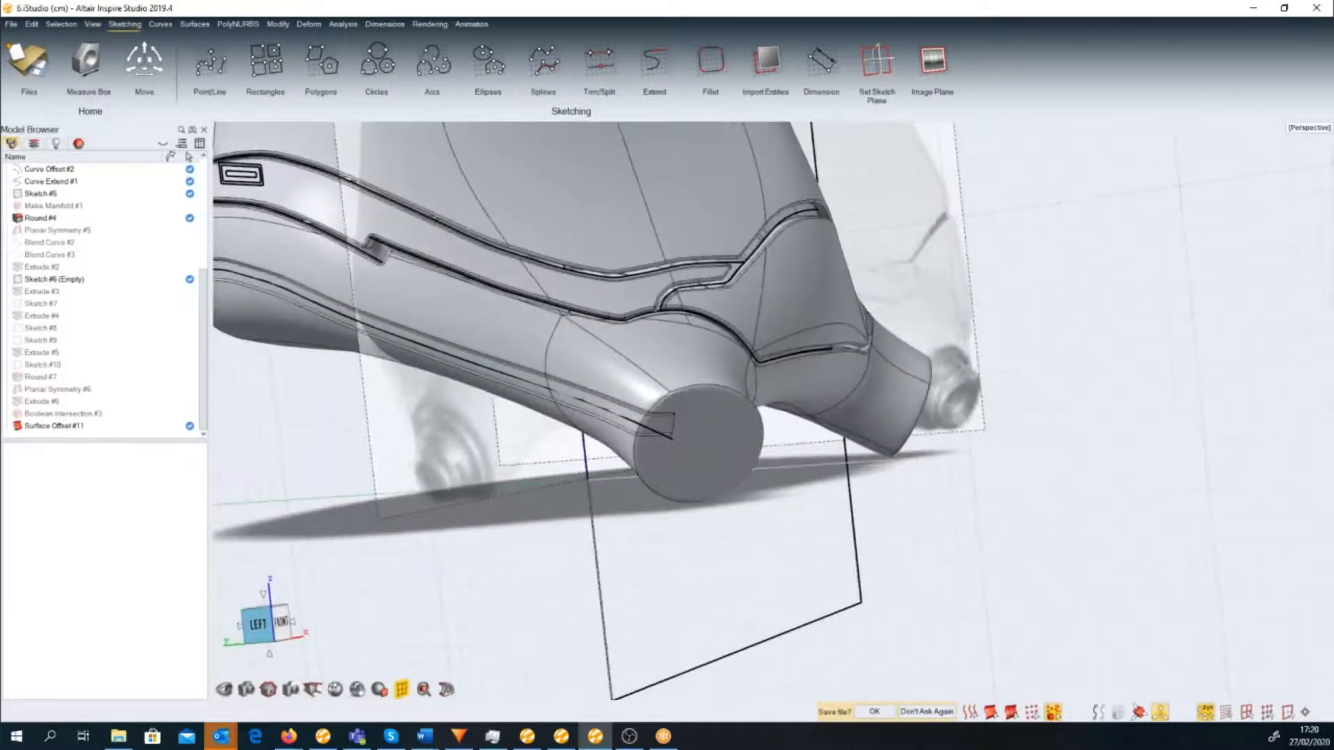
{"action": "left_click", "coordinate": [697, 591]}
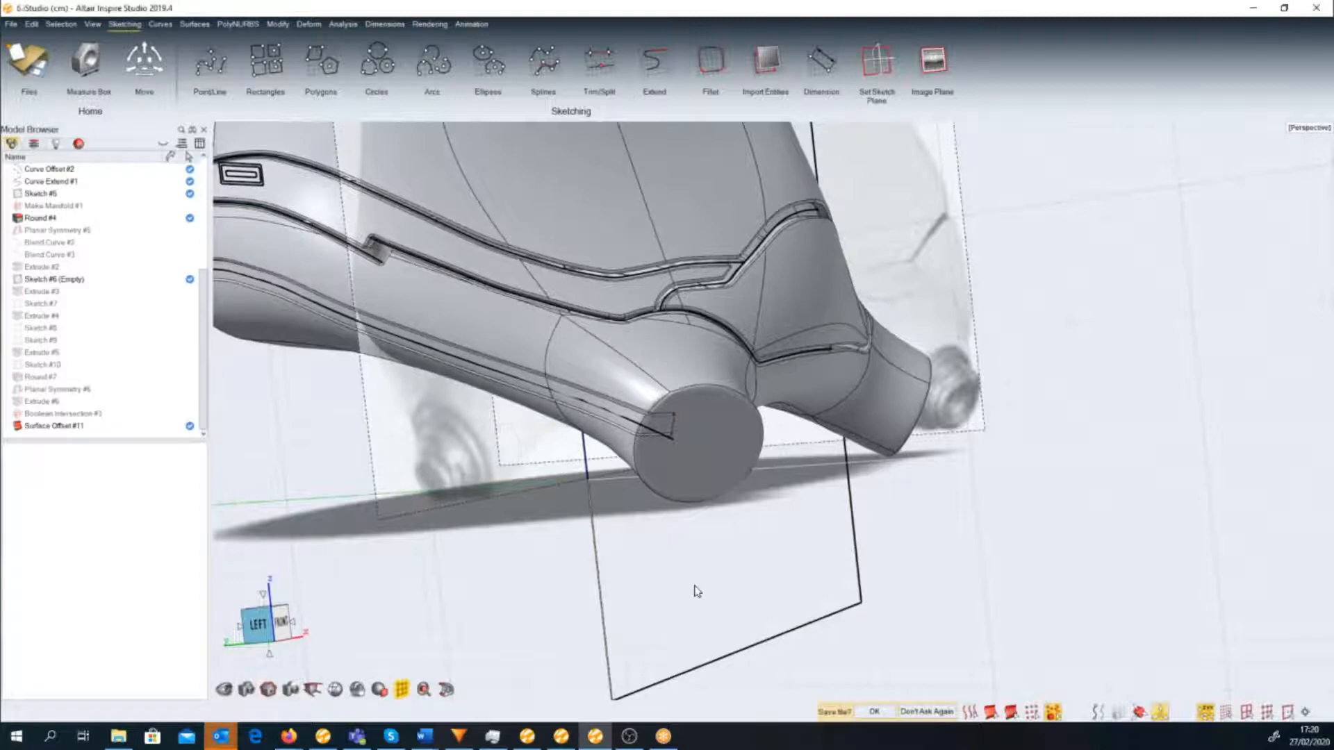
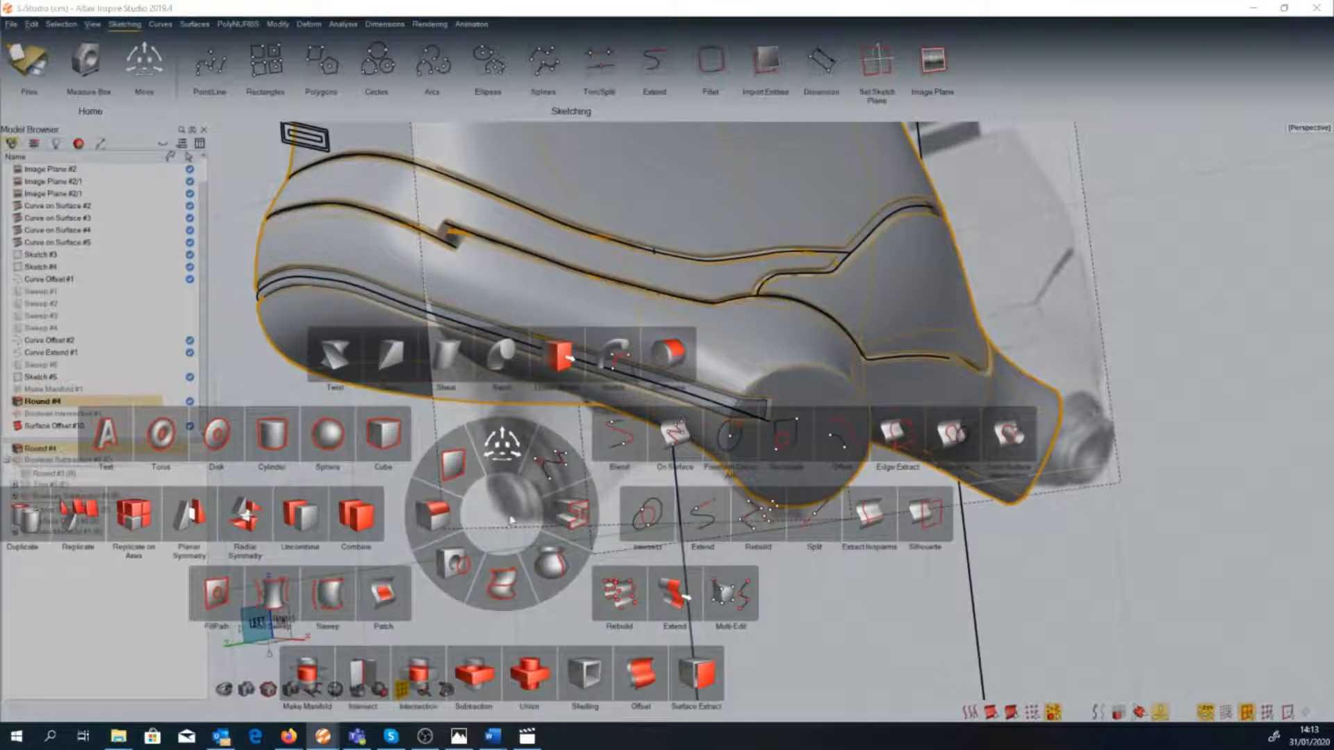
Draw two straight crossing blend curves, one vertical and one horizontal, over the flat circular end face of the cheek tube.
{"action": "left_click", "coordinate": [619, 435]}
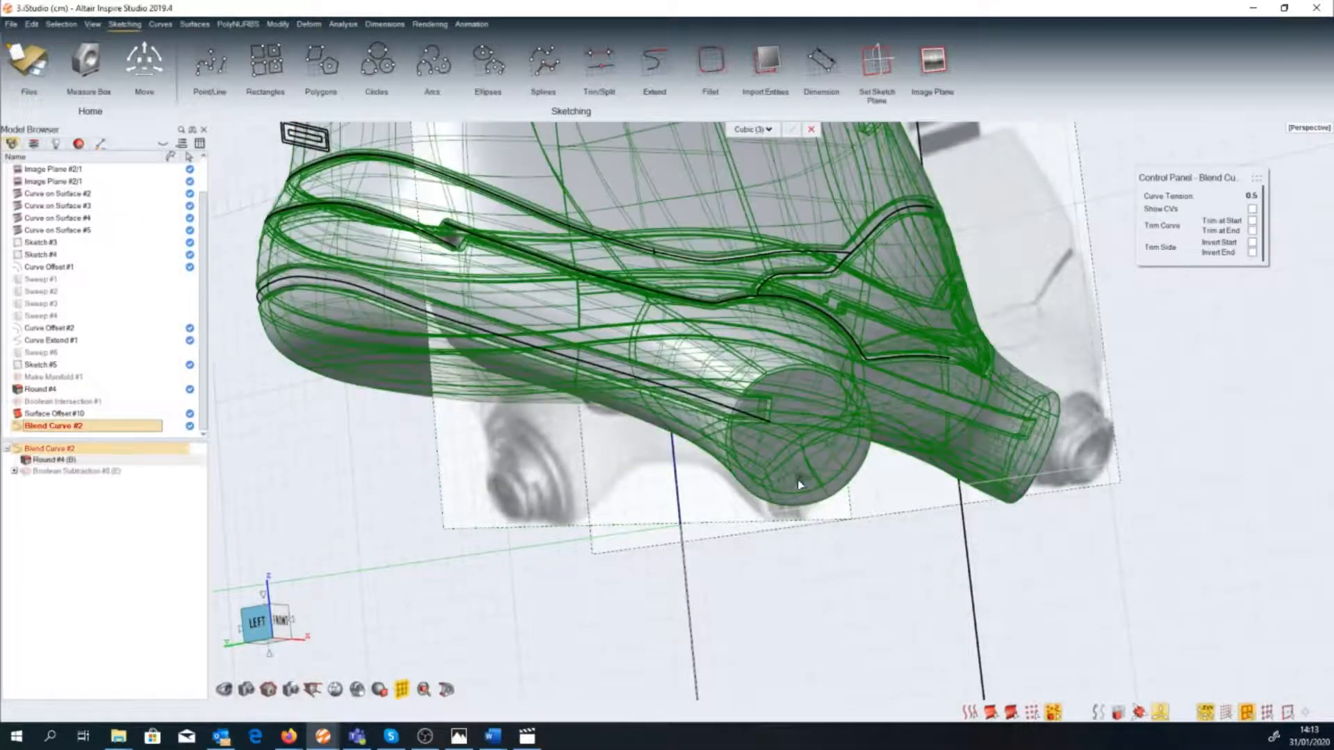
{"action": "left_click", "coordinate": [821, 383]}
{"action": "right_click_drag", "start_coordinate": [811, 453], "coordinate": [752, 461]}
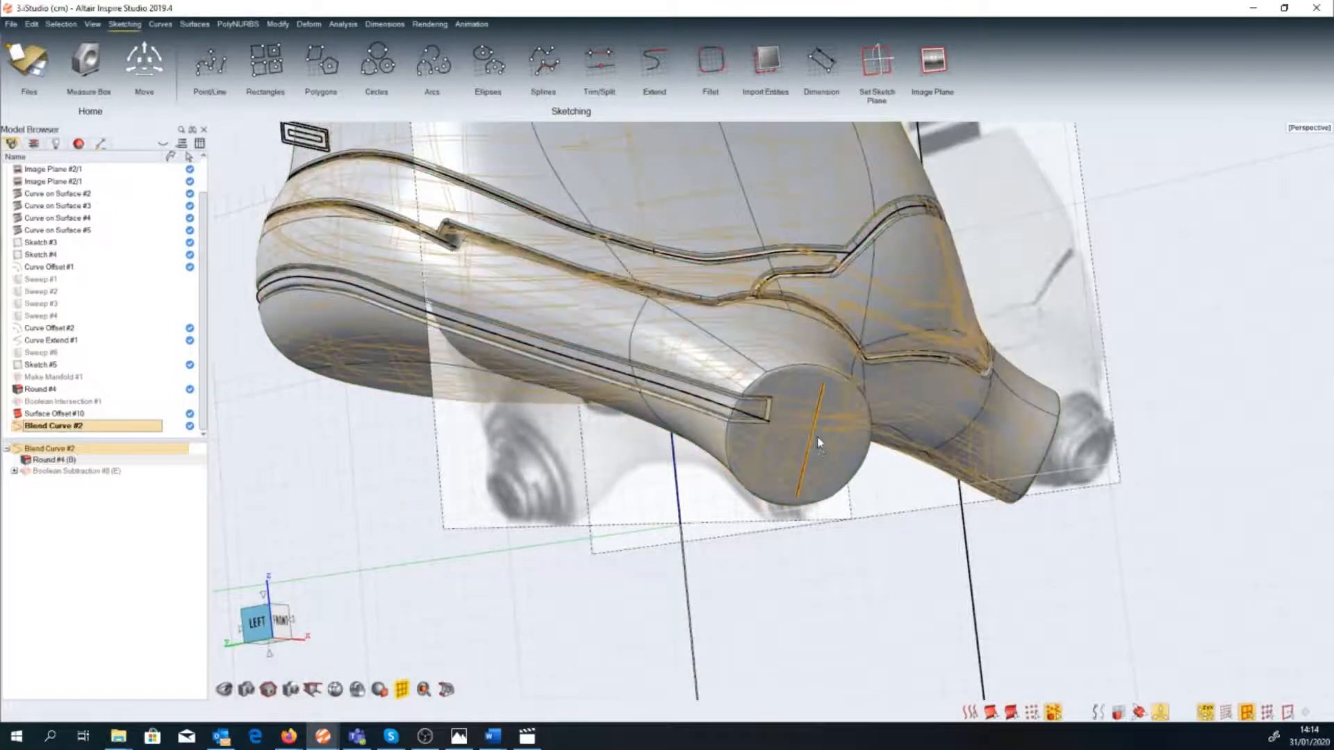
{"action": "scroll", "coordinate": [817, 444], "scroll_direction": "up", "scroll_amount": 5}
{"action": "right_click", "coordinate": [795, 517]}
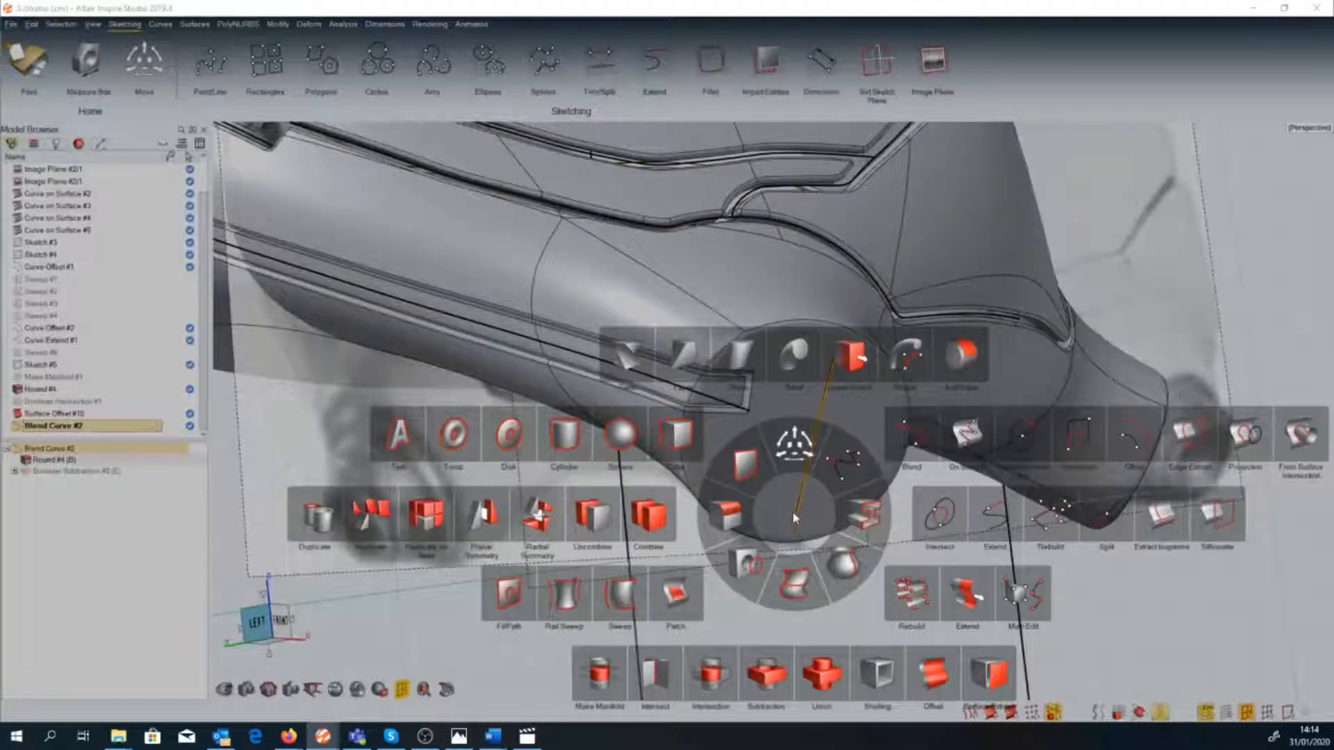
{"action": "left_click", "coordinate": [912, 437]}
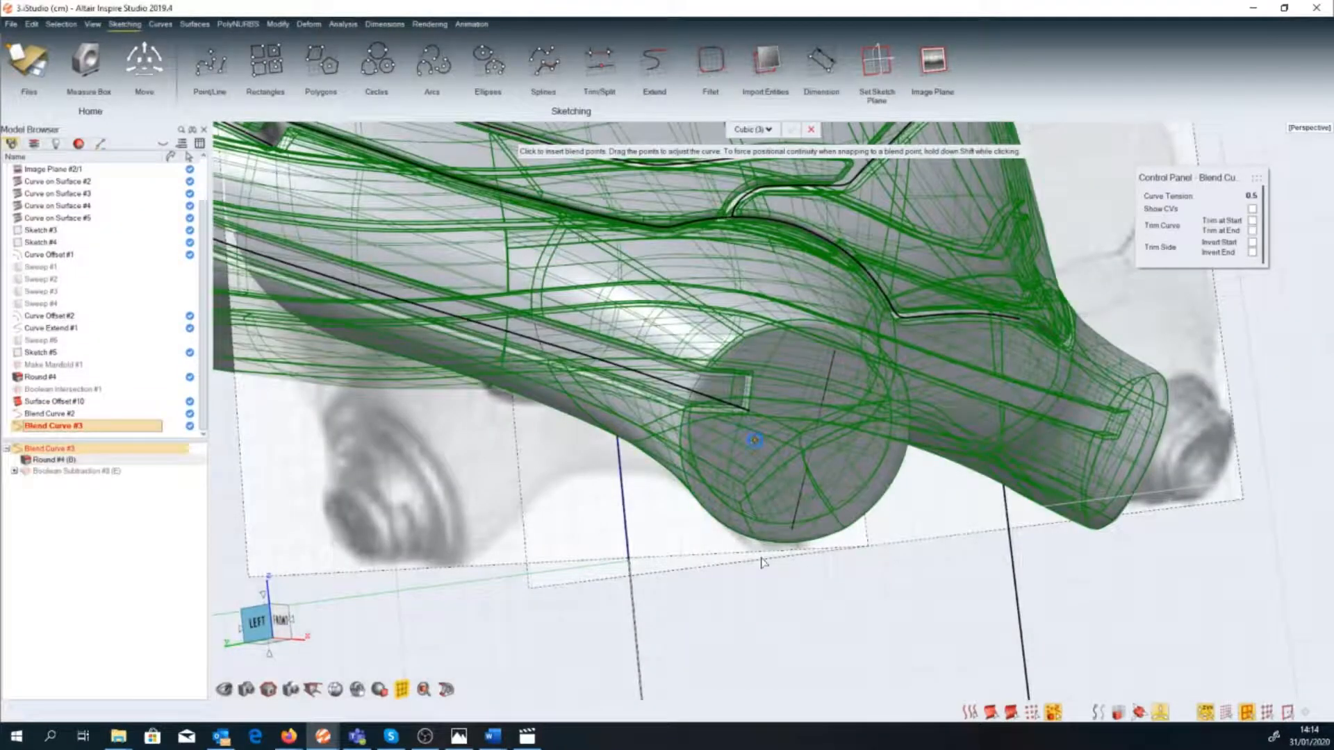
{"action": "left_click", "coordinate": [860, 443]}
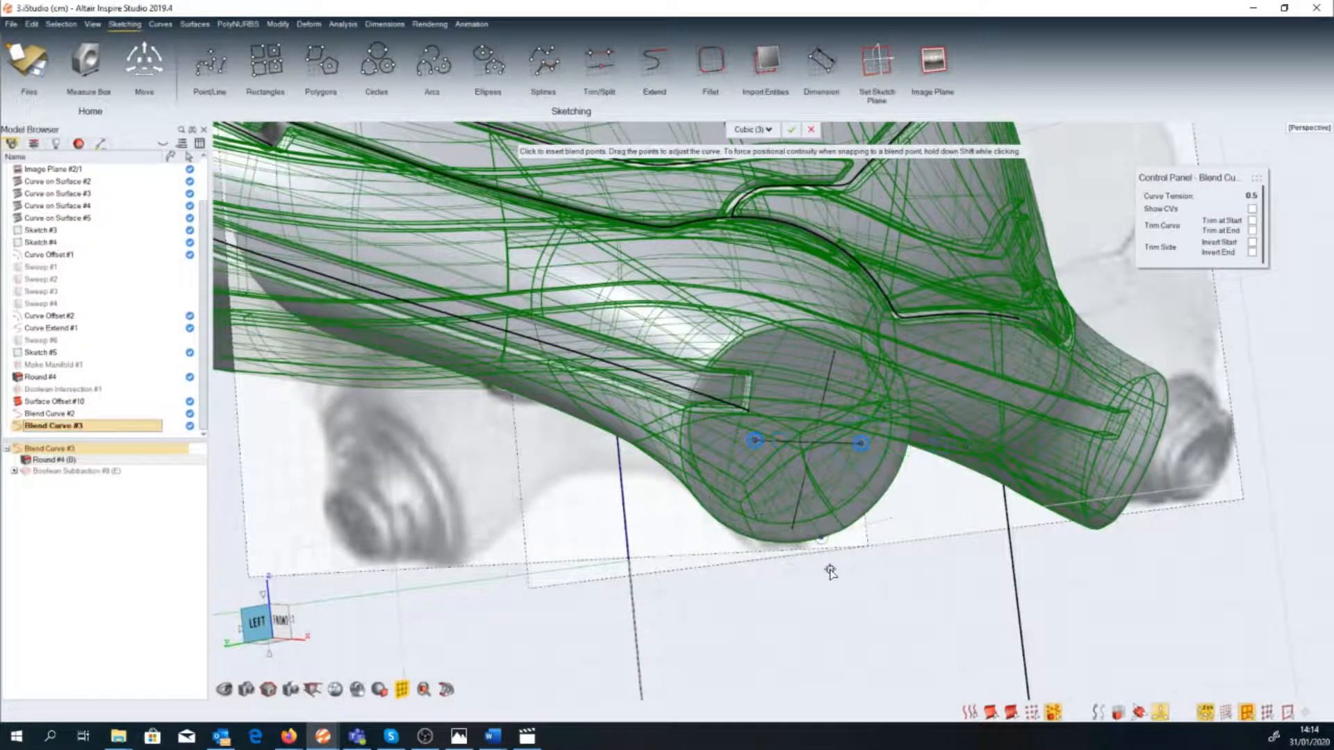
{"action": "right_click", "coordinate": [767, 574]}
Extrude the vertical blend curve on the cheek tube's end face, using the crossing blend curve as the reference direction.
{"action": "right_click", "coordinate": [777, 514]}
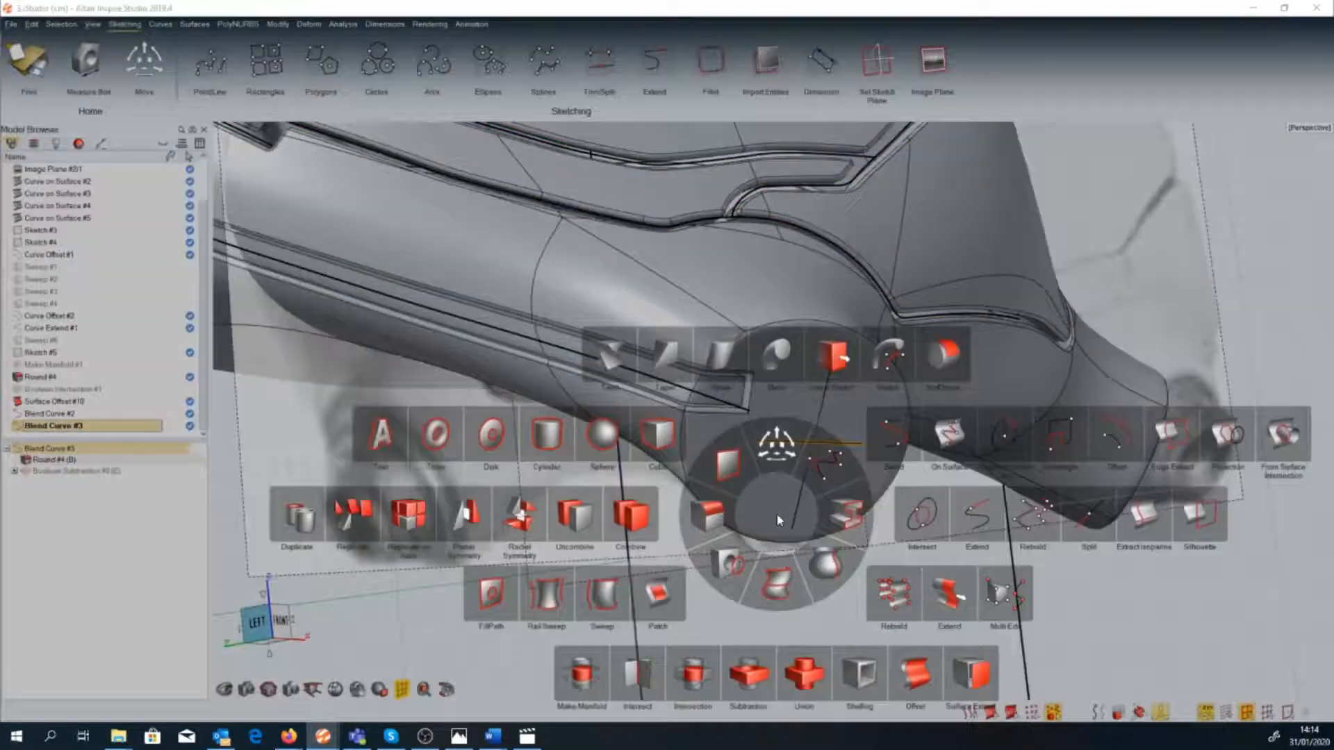
{"action": "left_click", "coordinate": [845, 517]}
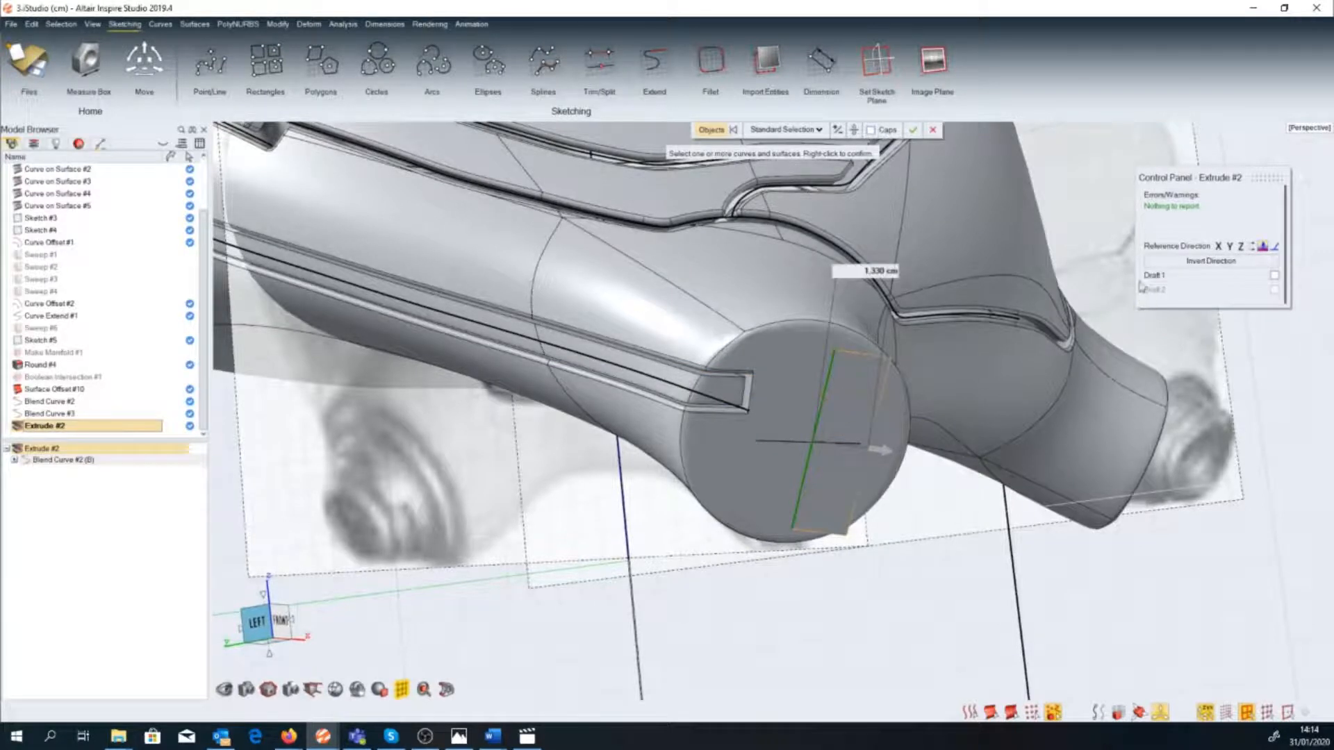
{"action": "left_click", "coordinate": [1252, 247]}
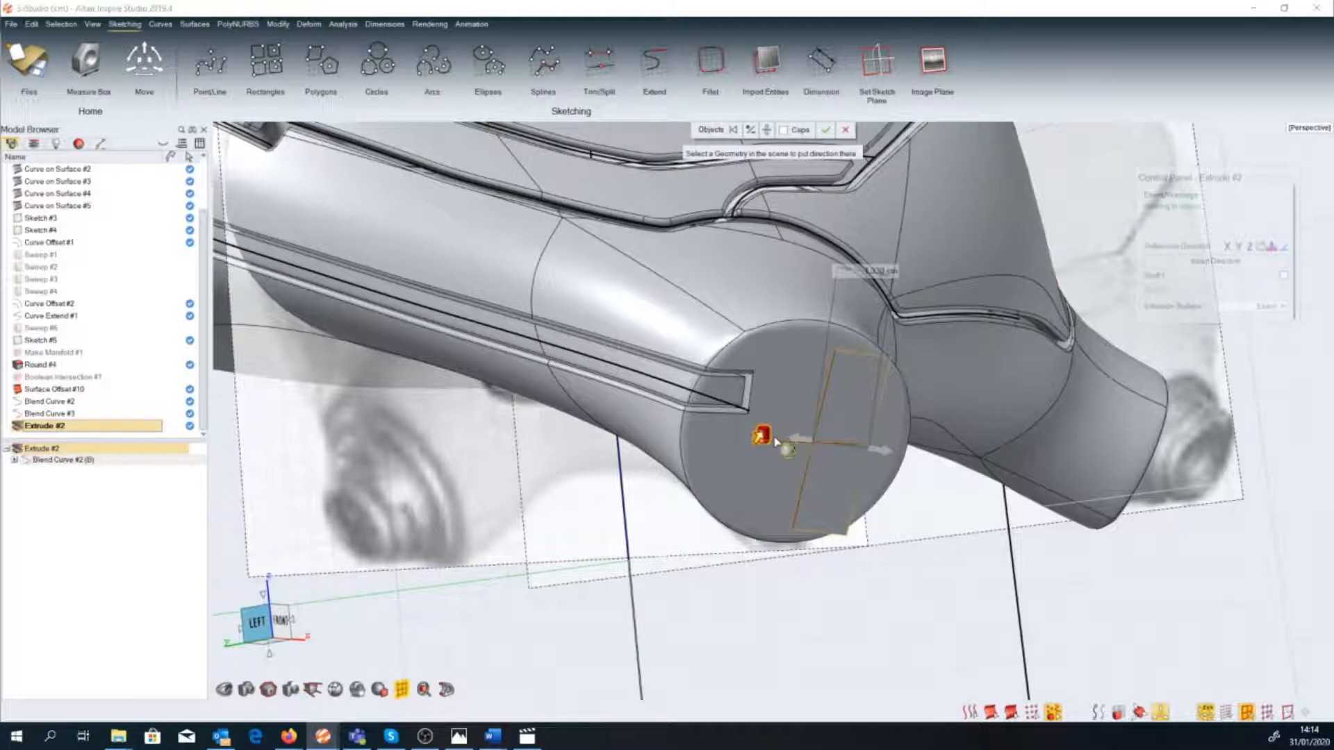
{"action": "left_click", "coordinate": [775, 445]}
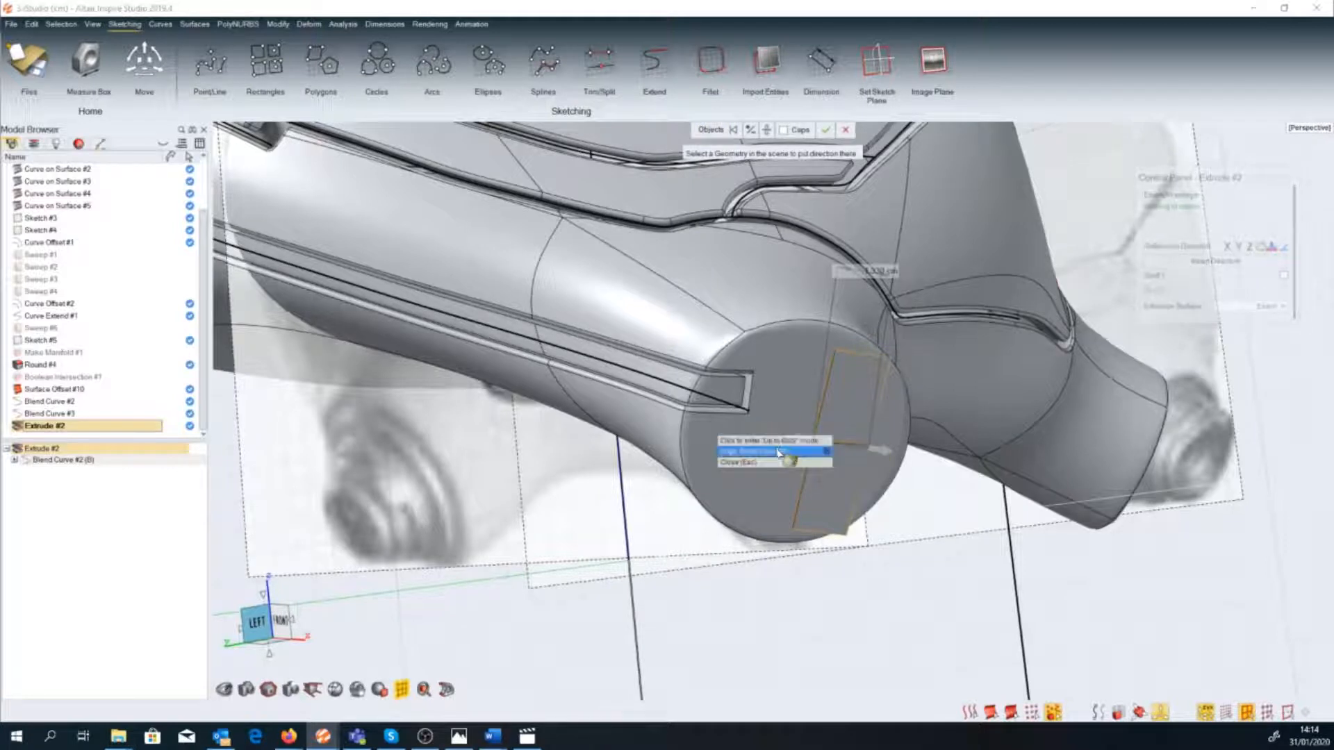
{"action": "left_click", "coordinate": [774, 451]}
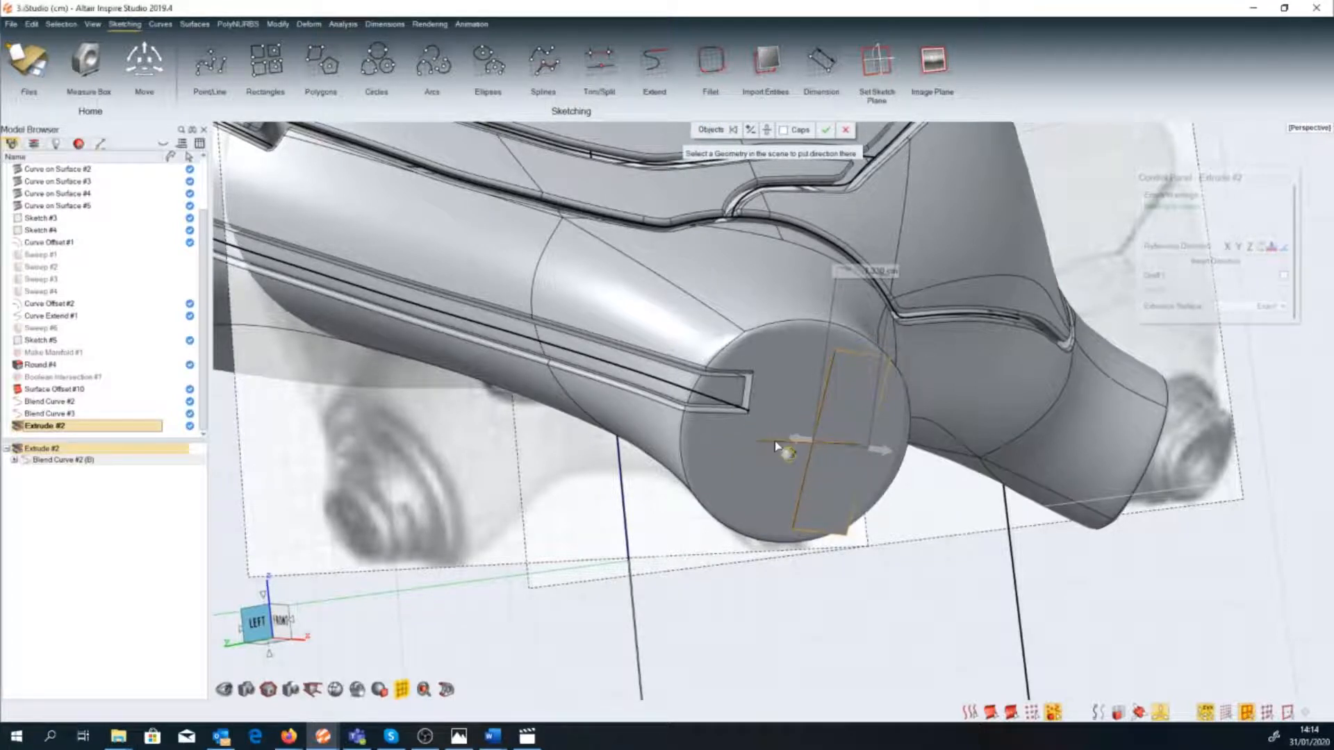
{"action": "mouse_move", "coordinate": [782, 466]}
{"action": "middle_mouse_down"}
{"action": "mouse_move", "coordinate": [791, 455]}
{"action": "mouse_move", "coordinate": [787, 468]}
{"action": "middle_mouse_up"}
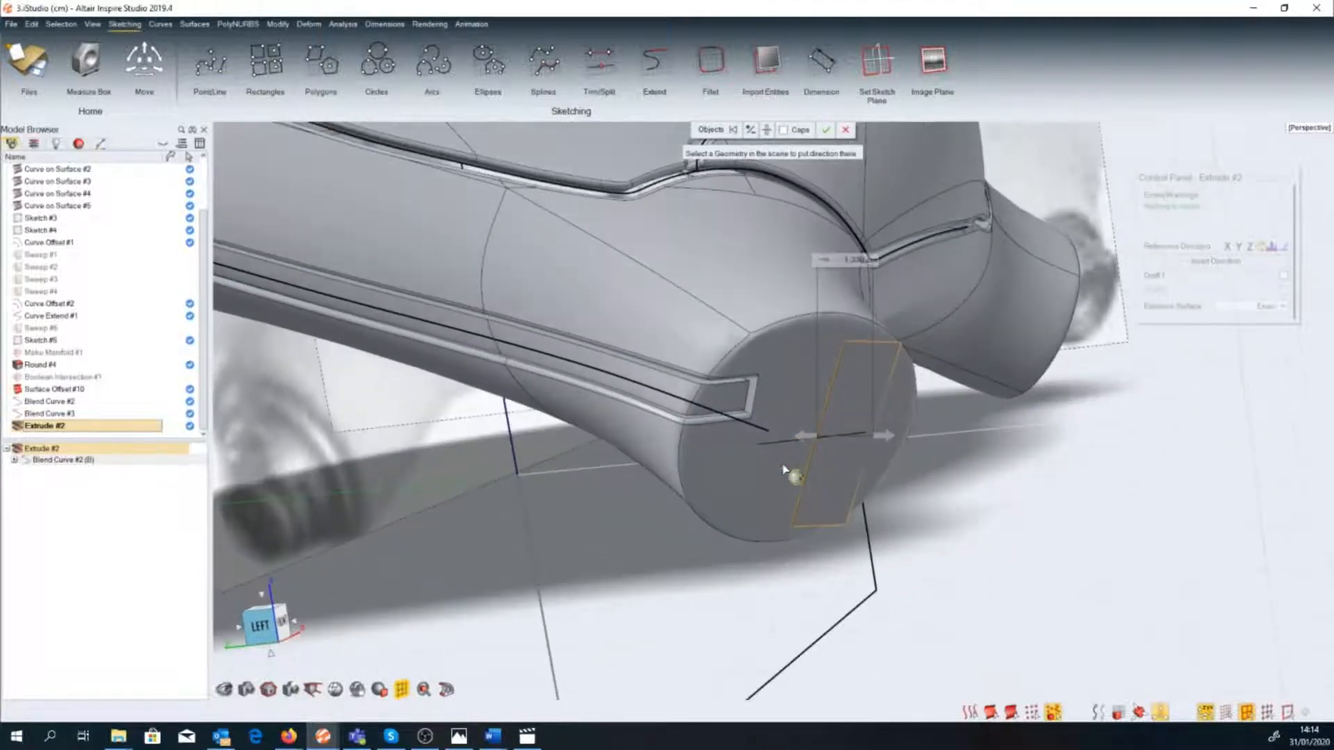
{"action": "scroll", "coordinate": [787, 469], "scroll_direction": "up", "scroll_amount": 4}
{"action": "mouse_move", "coordinate": [923, 363]}
{"action": "middle_mouse_down"}
{"action": "mouse_move", "coordinate": [925, 403]}
{"action": "mouse_move", "coordinate": [923, 369]}
{"action": "middle_mouse_up"}
{"action": "scroll", "coordinate": [924, 369], "scroll_direction": "up", "scroll_amount": 1}
{"action": "left_click", "coordinate": [897, 450]}
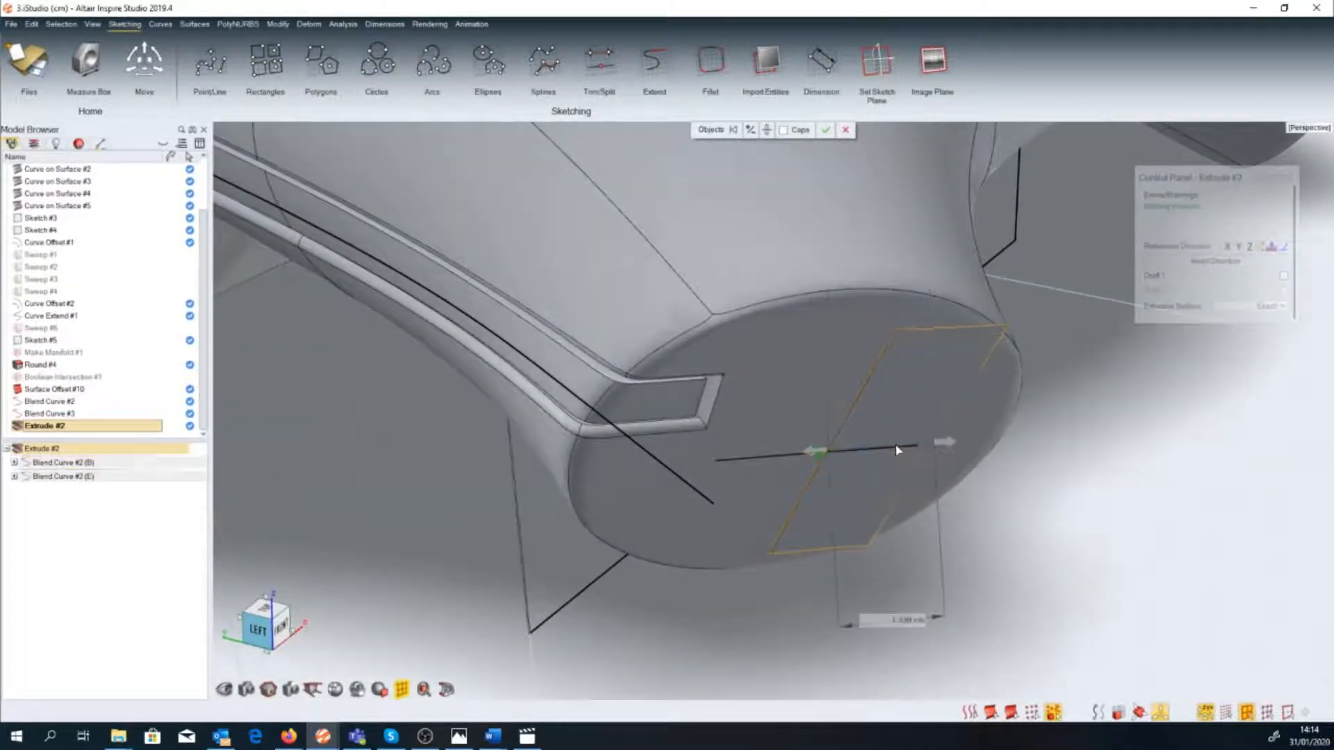
Lengthen the extruded plane to about 2.8 cm on one side and 2.4 cm on the other, past the circular end face.
{"action": "middle_click_drag", "start_coordinate": [834, 453], "coordinate": [810, 493]}
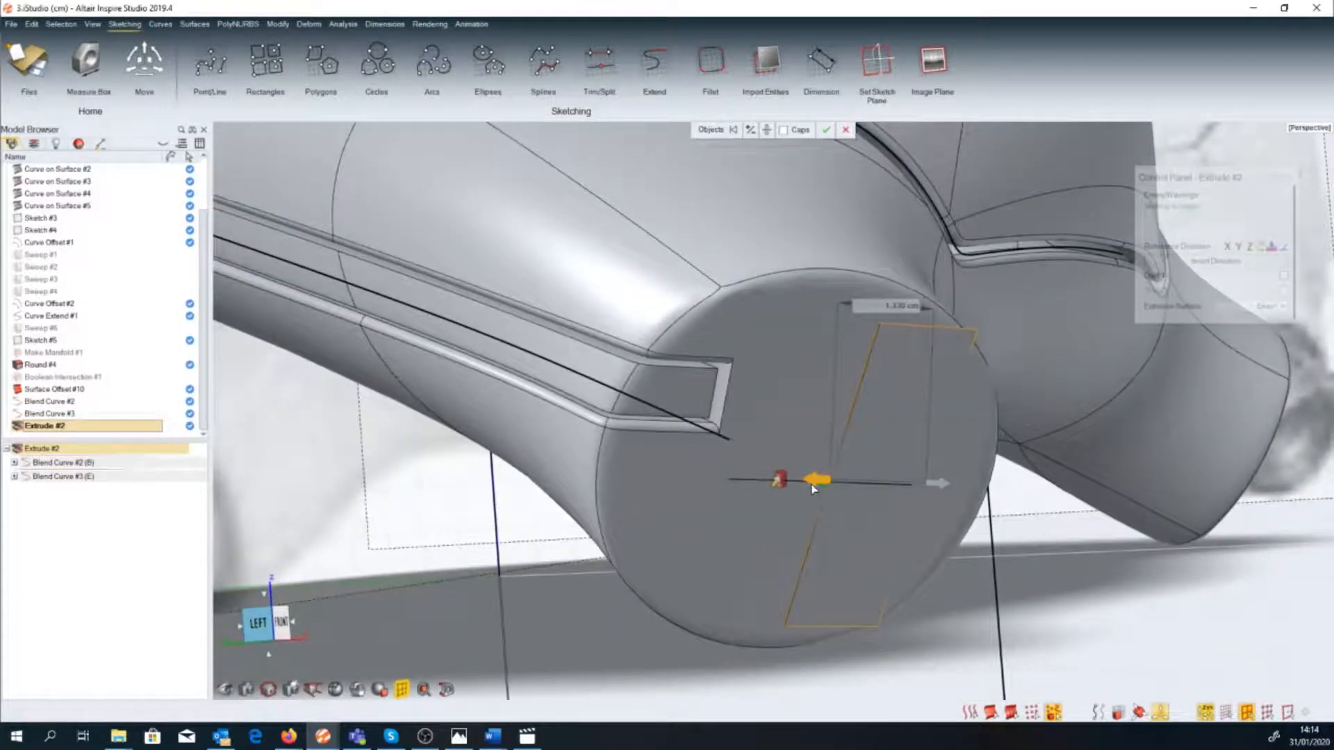
{"action": "left_click_drag", "start_coordinate": [811, 485], "coordinate": [596, 492]}
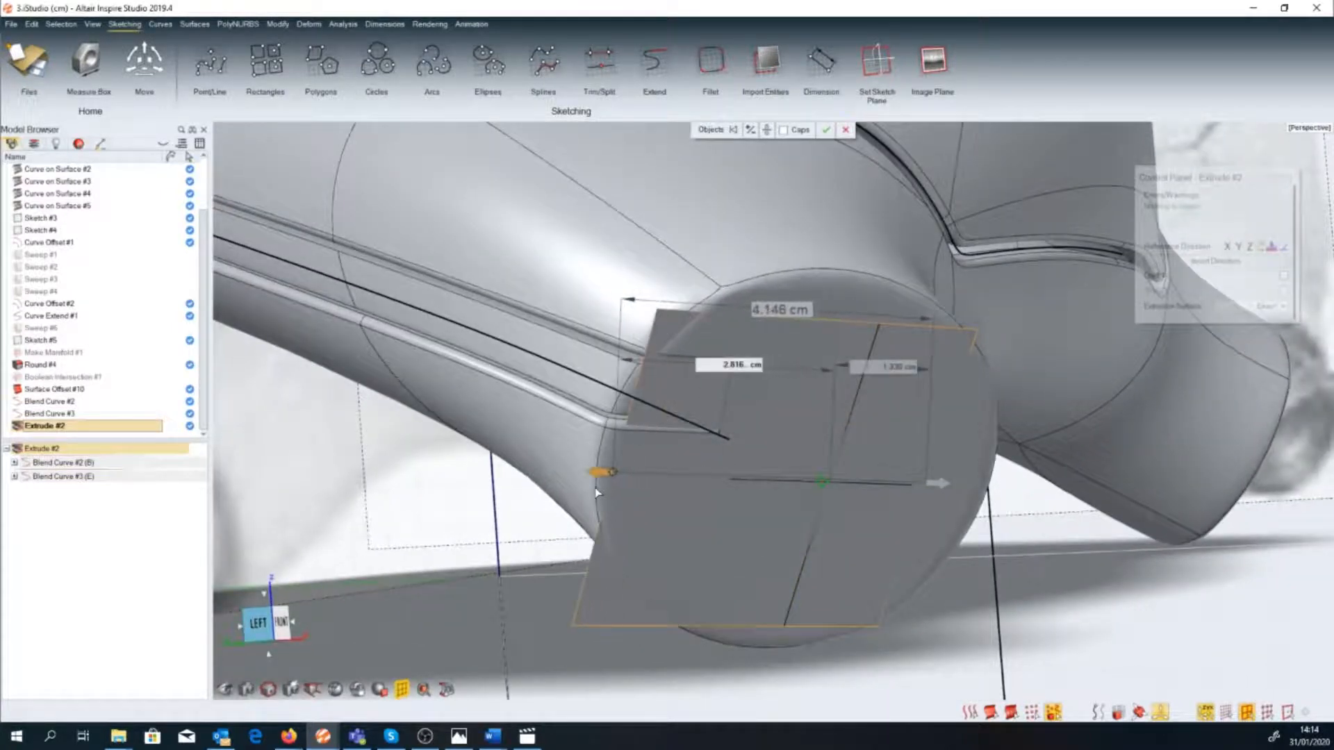
{"action": "left_click_drag", "start_coordinate": [939, 484], "coordinate": [963, 481]}
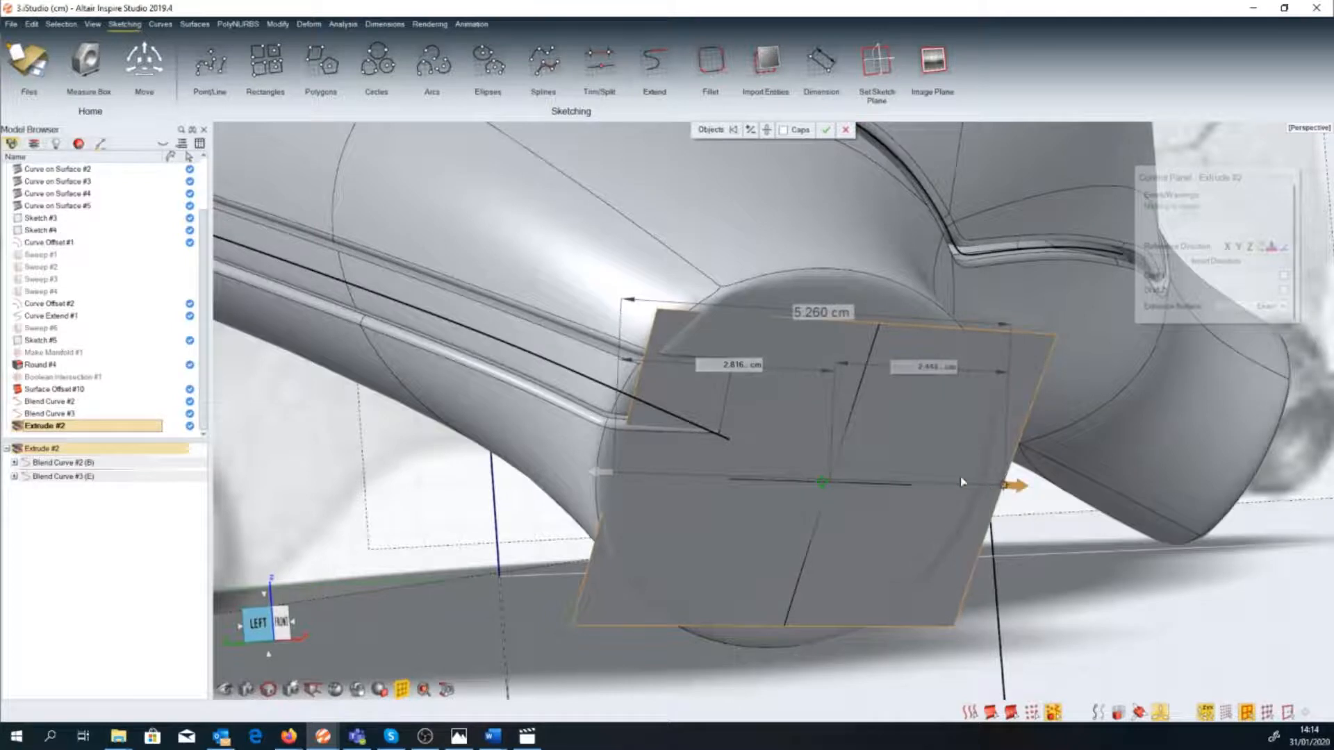
{"action": "middle_click_drag", "start_coordinate": [787, 525], "coordinate": [580, 381]}
{"action": "right_click_drag", "start_coordinate": [1015, 560], "coordinate": [953, 542]}
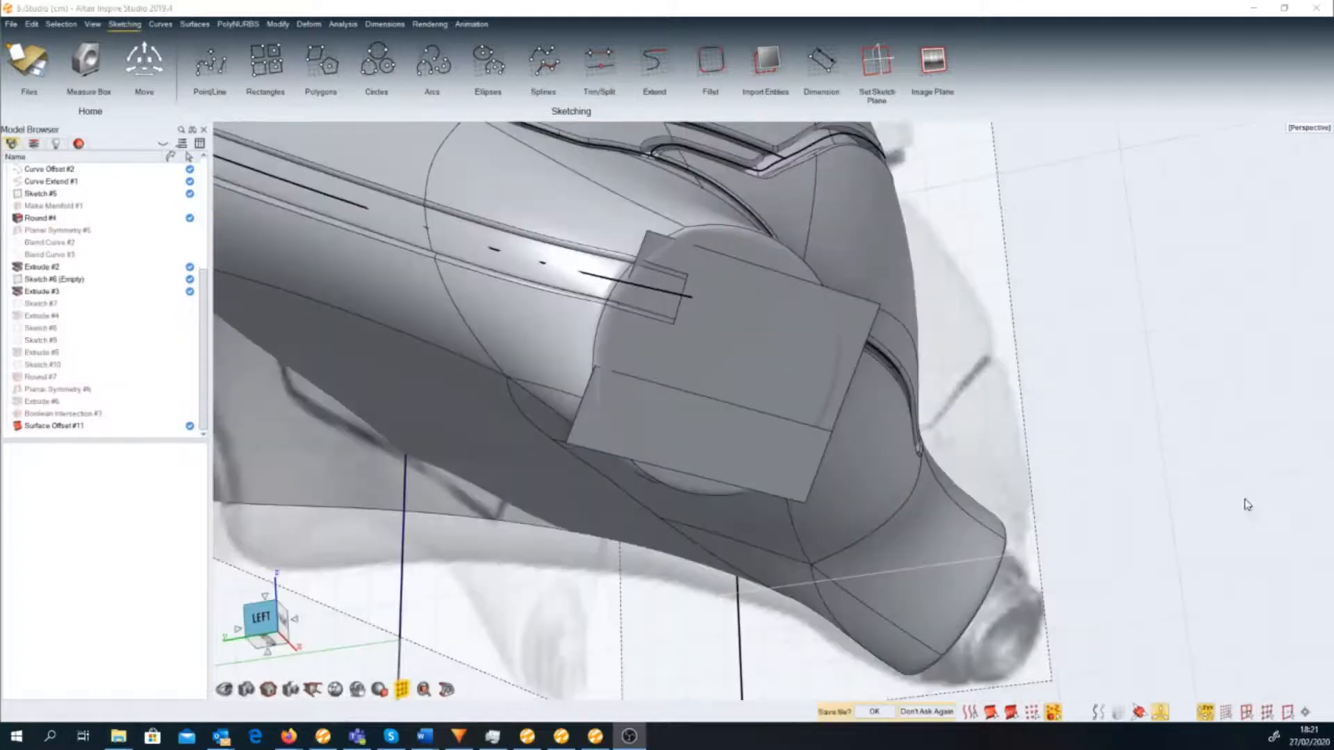
Import the edge arcs of the cheek tube's circular end face into a new sketch and isolate the sketch.
{"action": "left_click", "coordinate": [764, 56]}
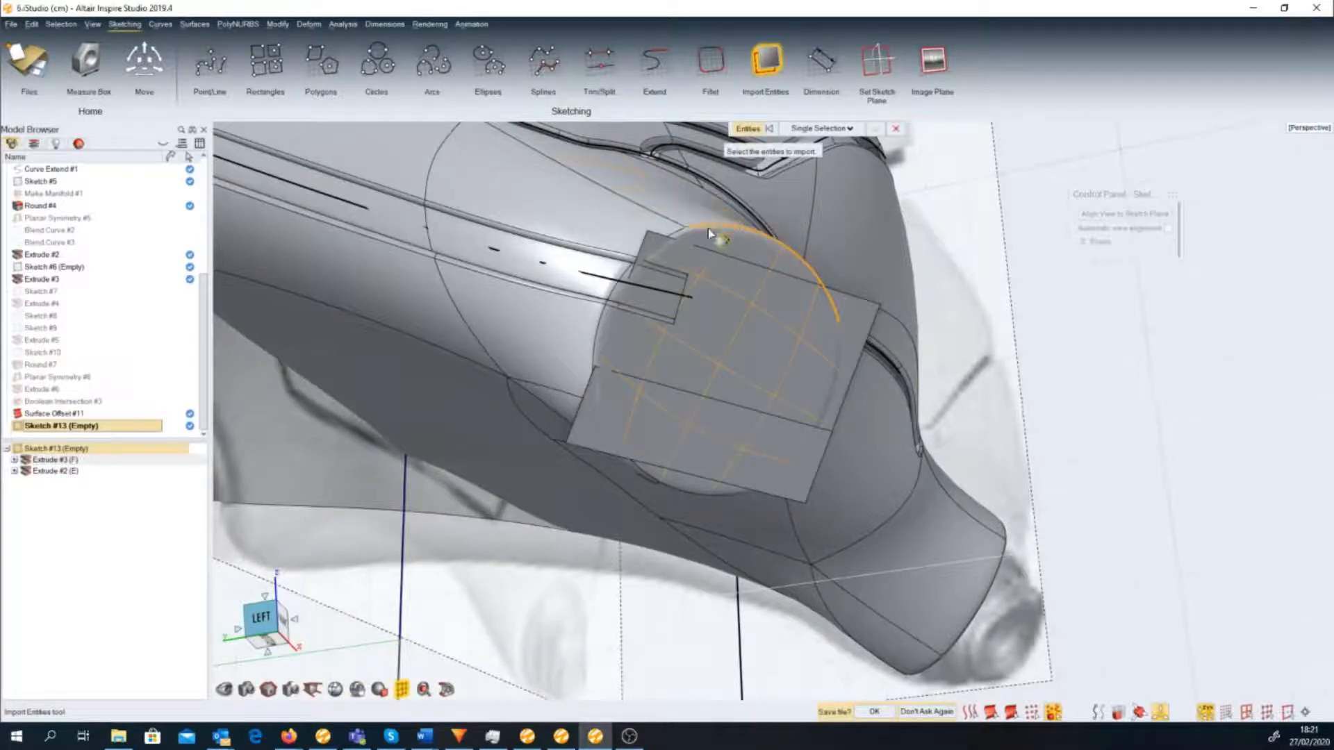
{"action": "left_click", "coordinate": [642, 348]}
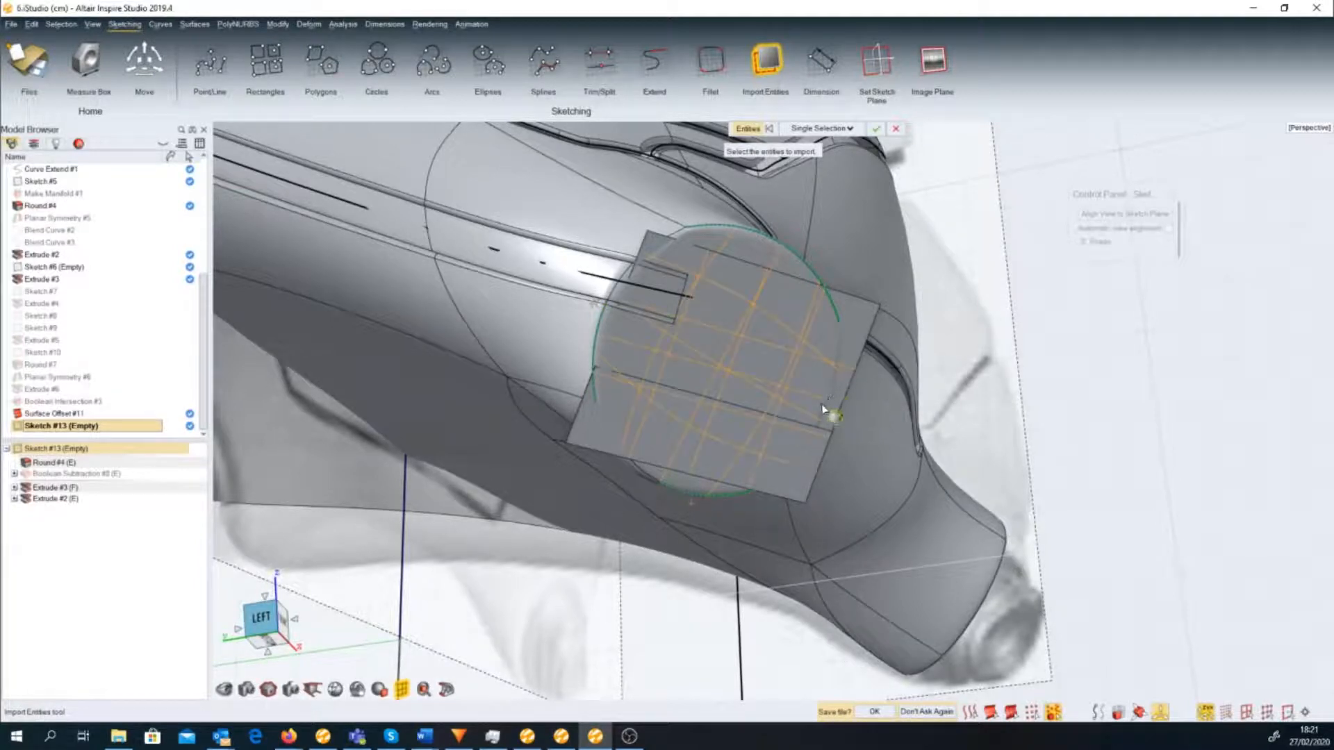
{"action": "left_click", "coordinate": [1120, 712]}
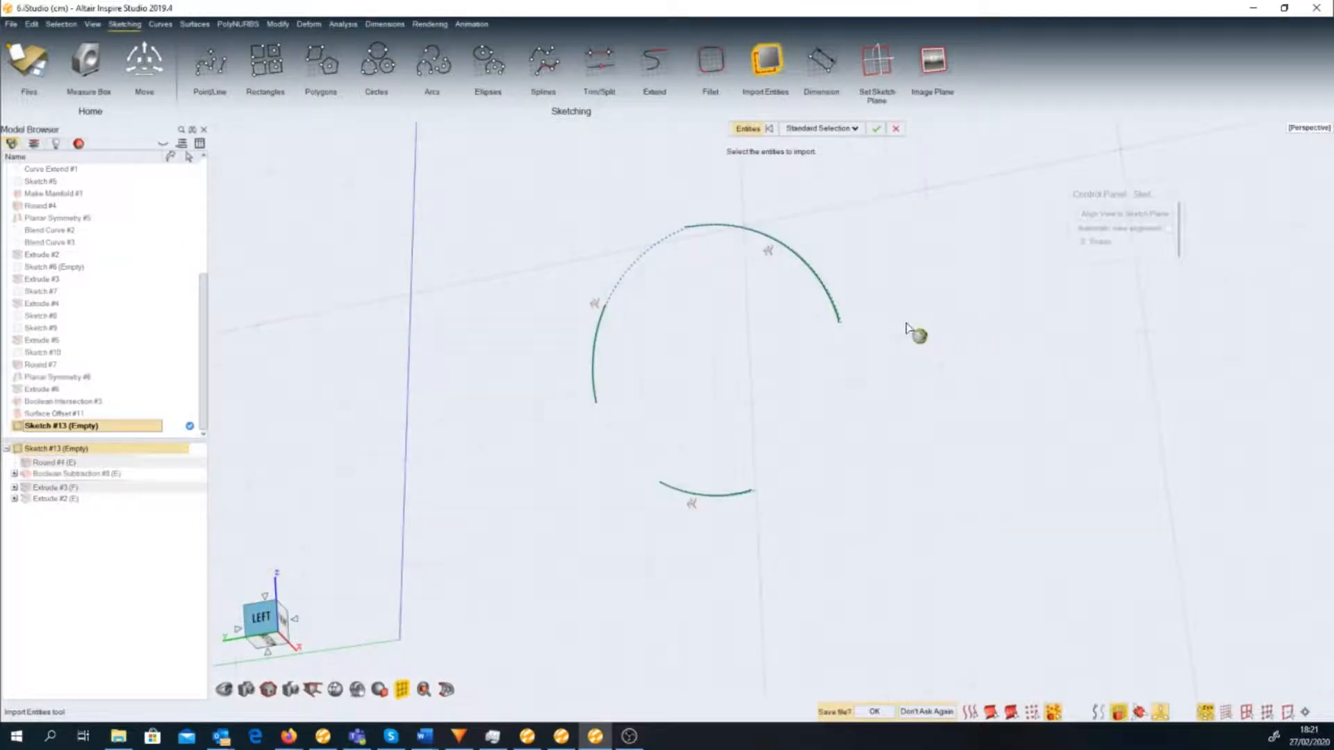
{"action": "right_click", "coordinate": [906, 324]}
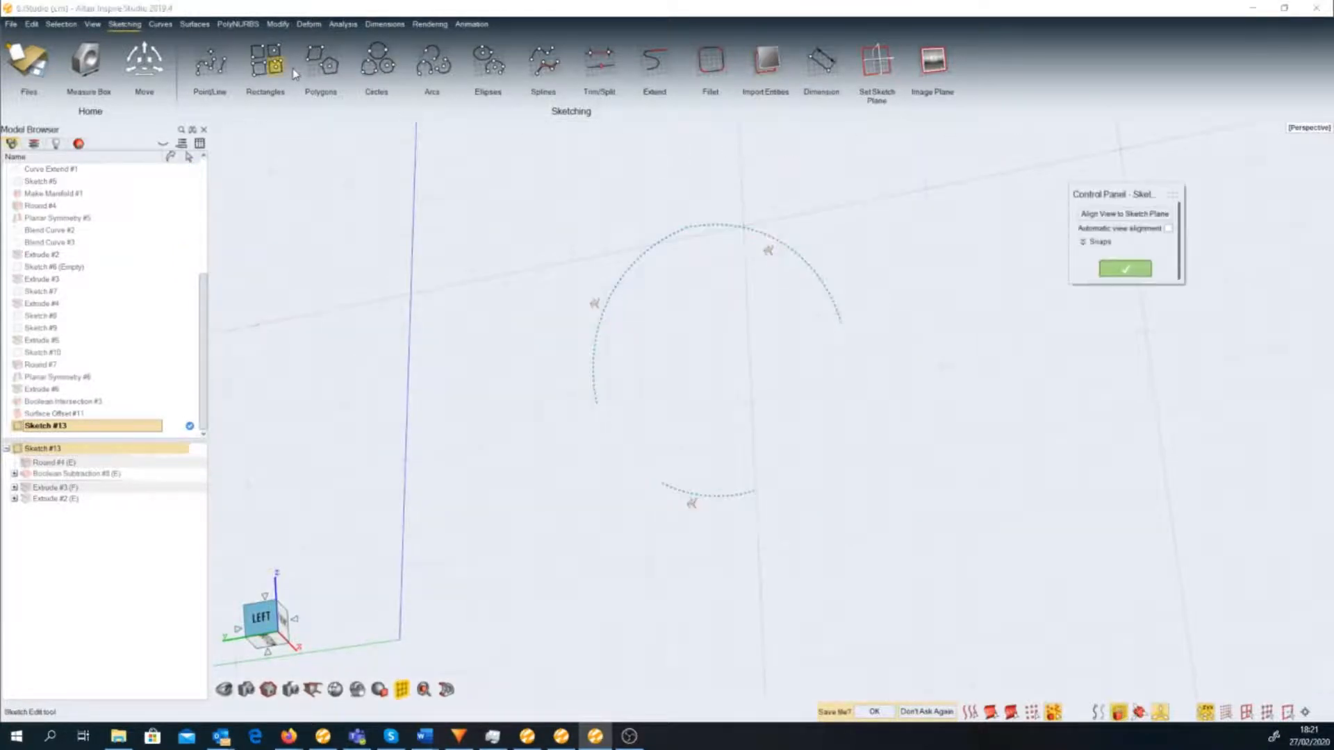
Draw a three-point circle through the imported edge arcs of the cheek tube's end face.
{"action": "left_click", "coordinate": [369, 77]}
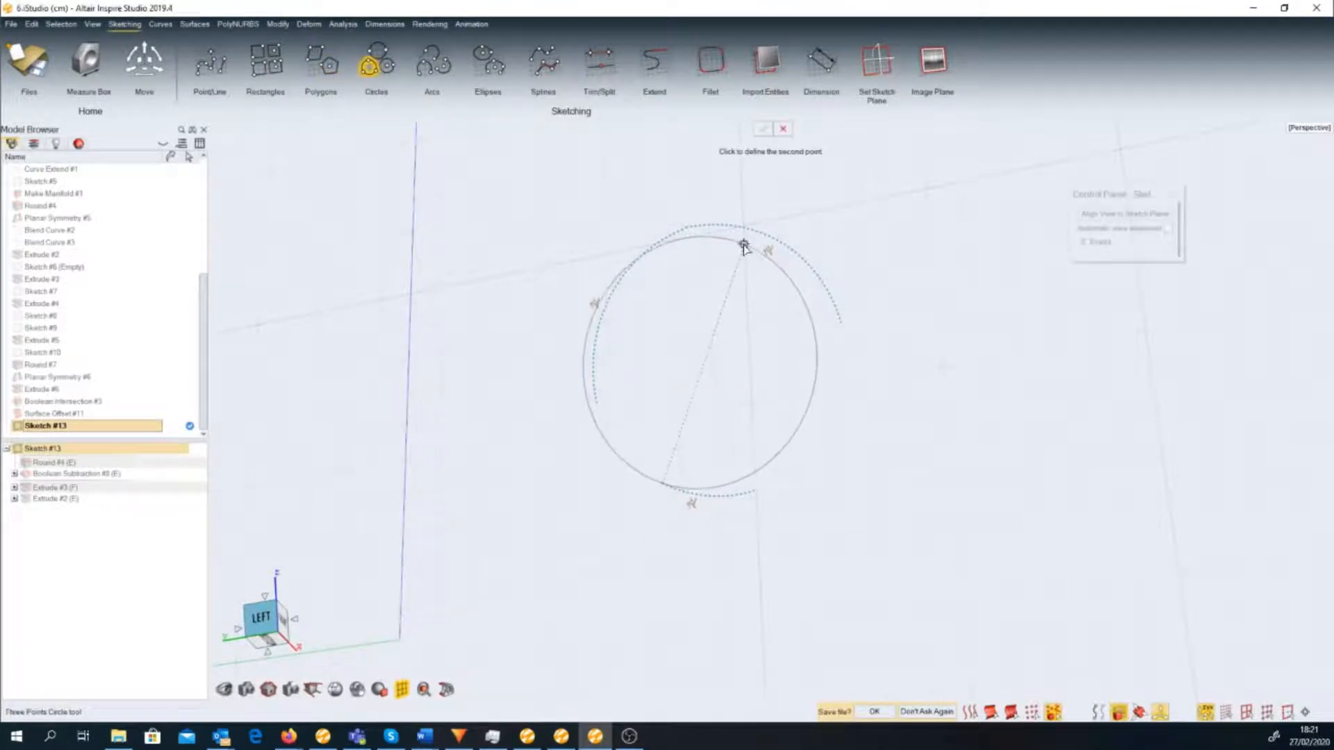
{"action": "left_click", "coordinate": [754, 229]}
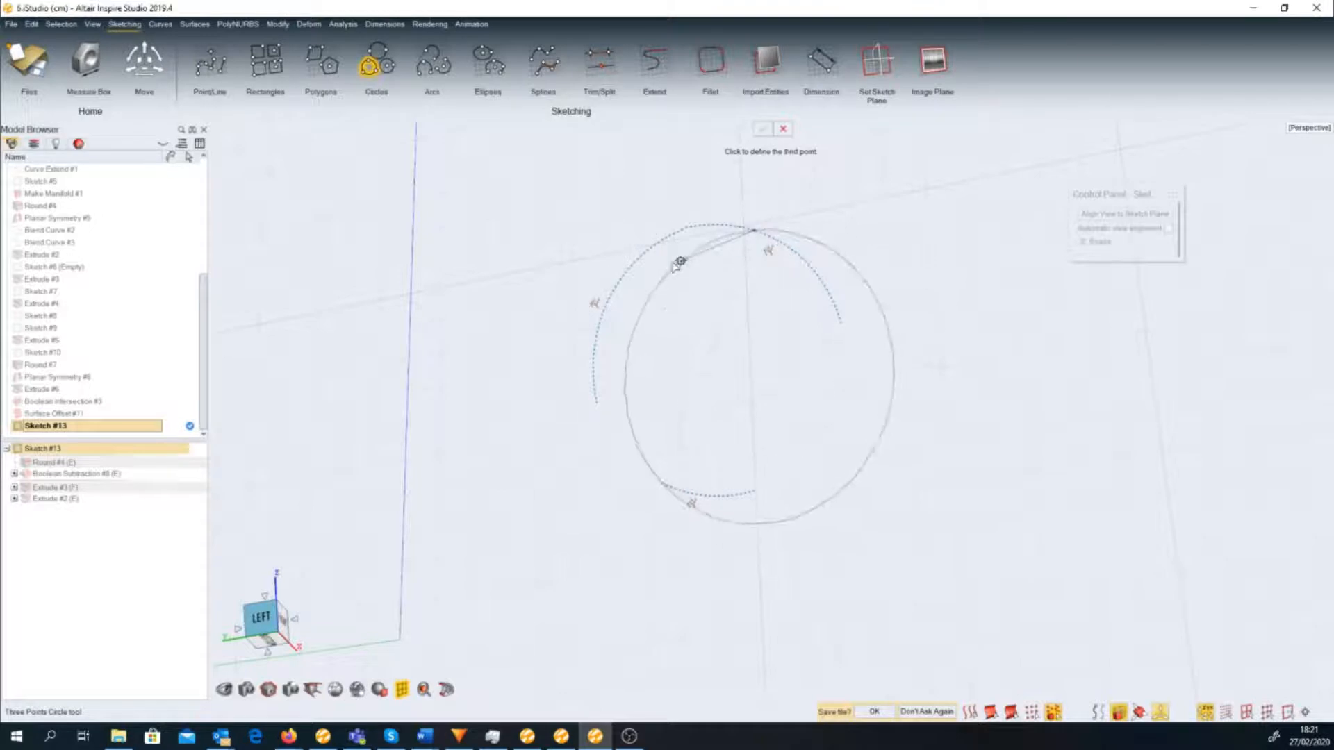
{"action": "left_click", "coordinate": [626, 275]}
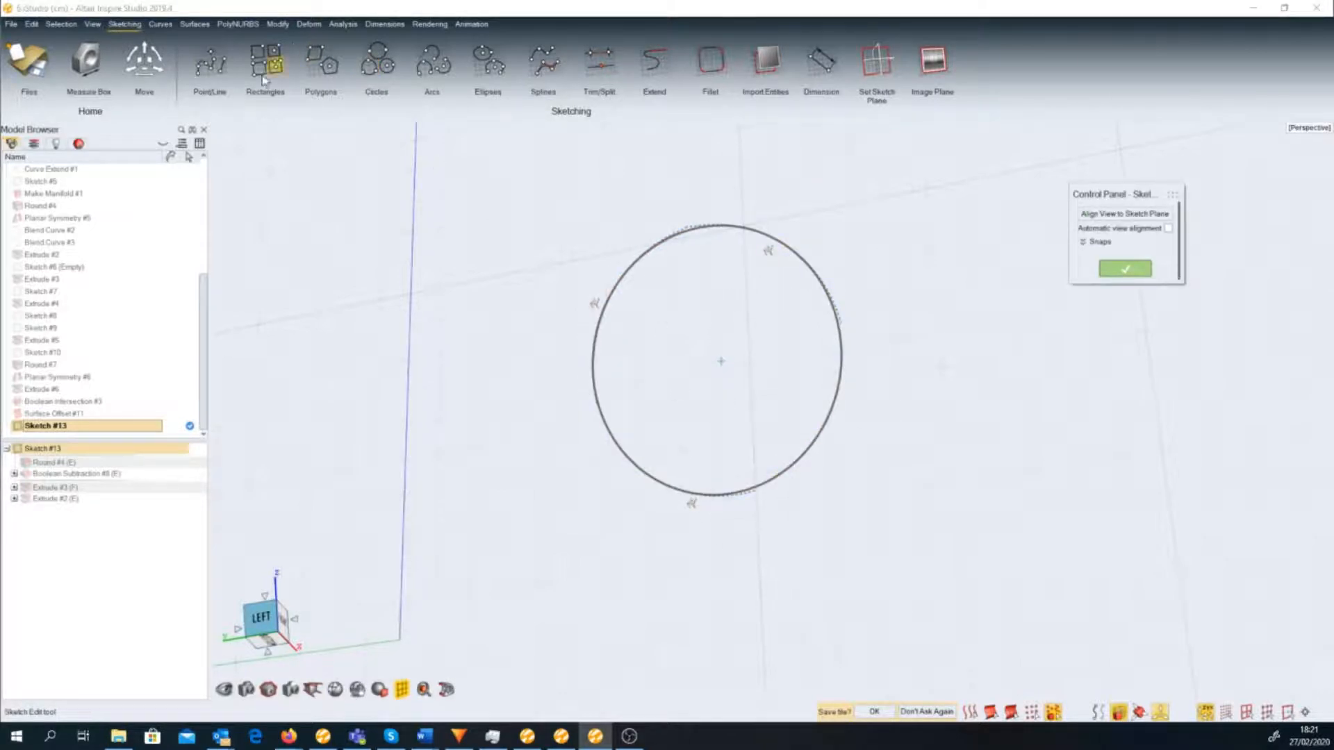
Draw a vertical line from the circle's centre to a point above the circle, finish the sketch and show the rest of the model.
{"action": "left_click", "coordinate": [223, 70]}
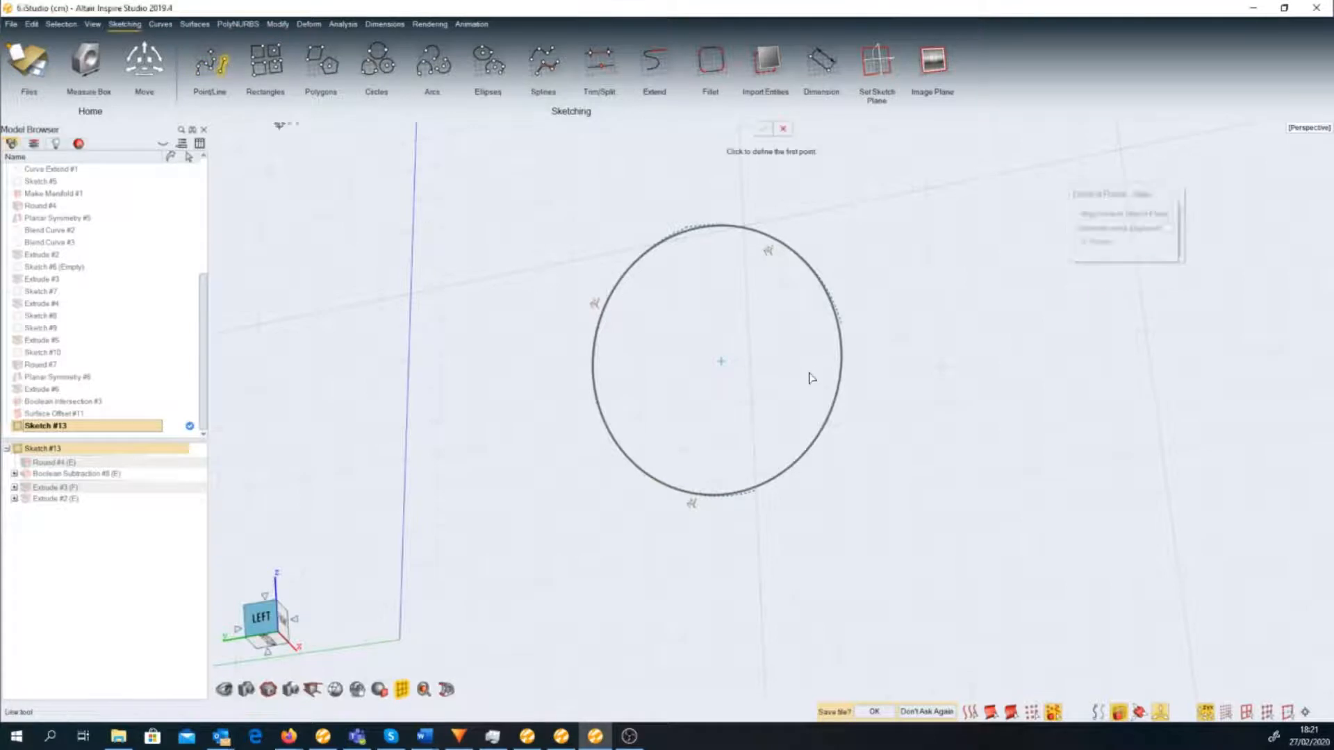
{"action": "left_click", "coordinate": [722, 360]}
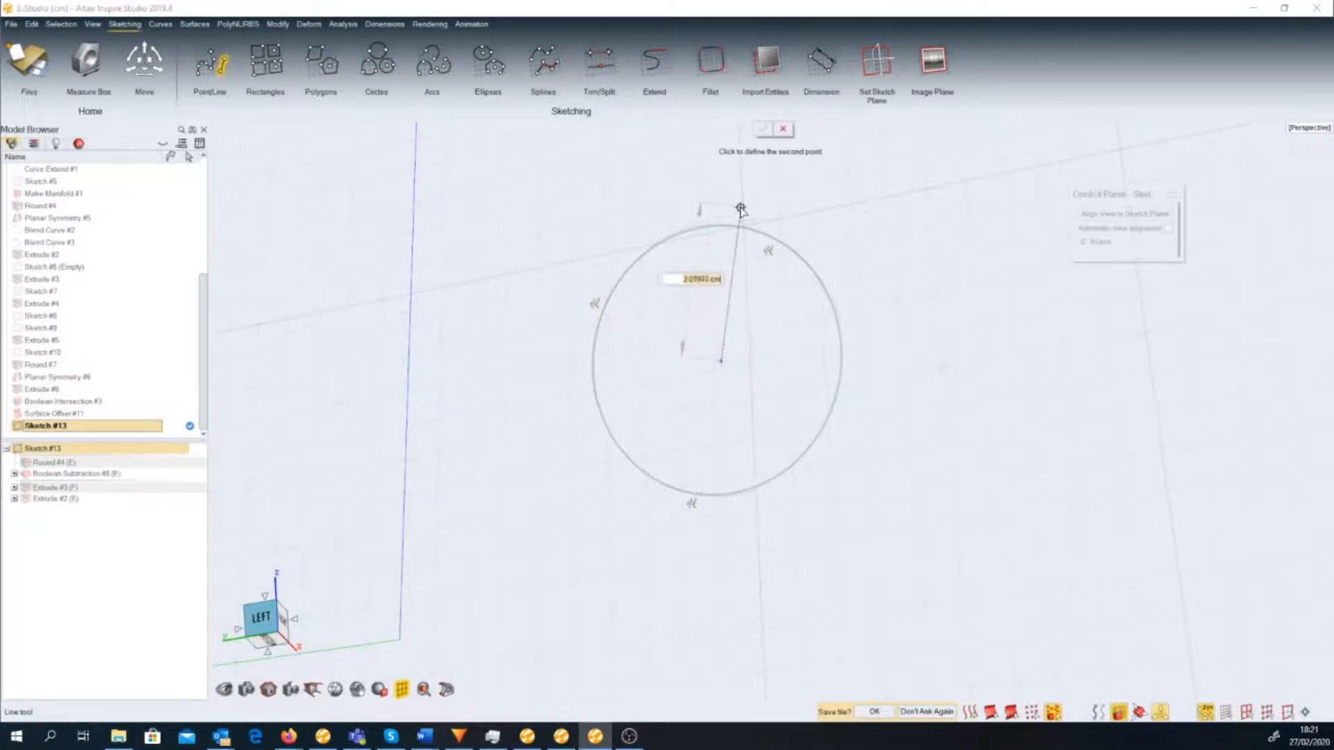
{"action": "left_click", "coordinate": [721, 173]}
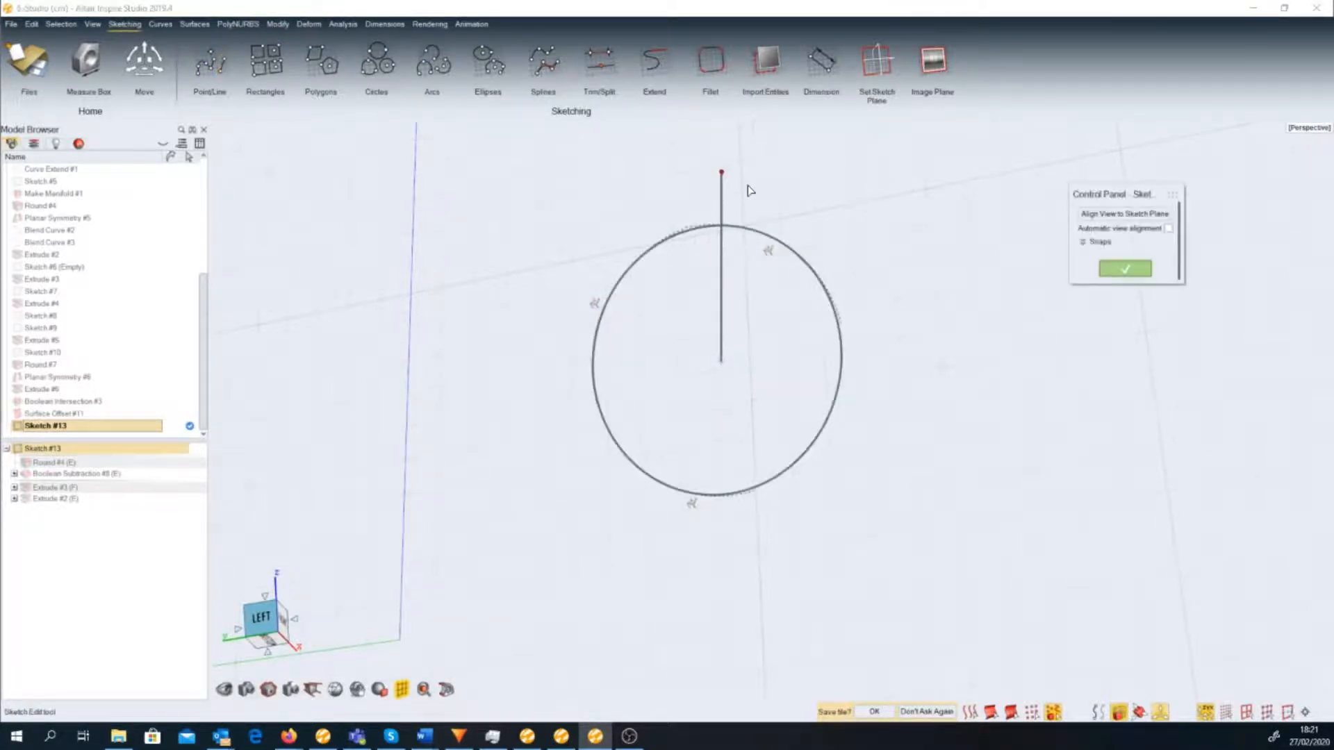
{"action": "right_click", "coordinate": [751, 191]}
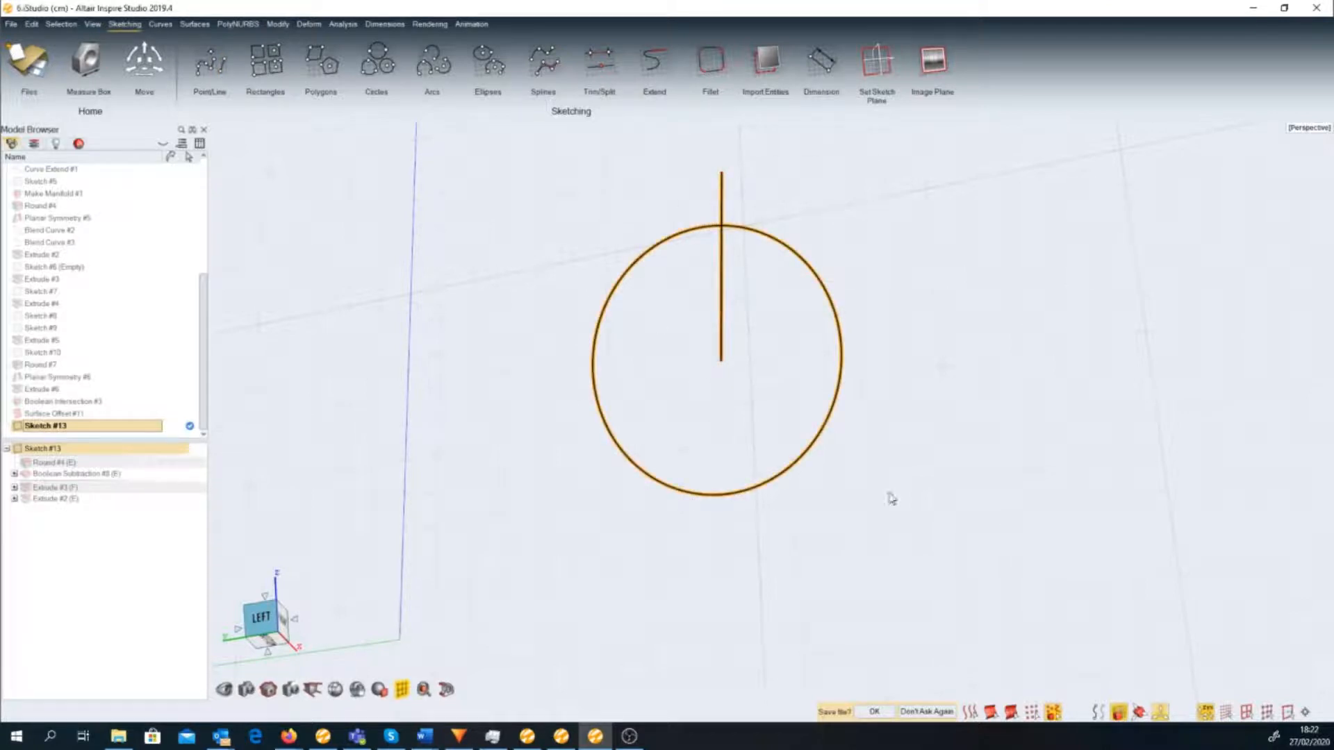
{"action": "left_click", "coordinate": [1126, 716]}
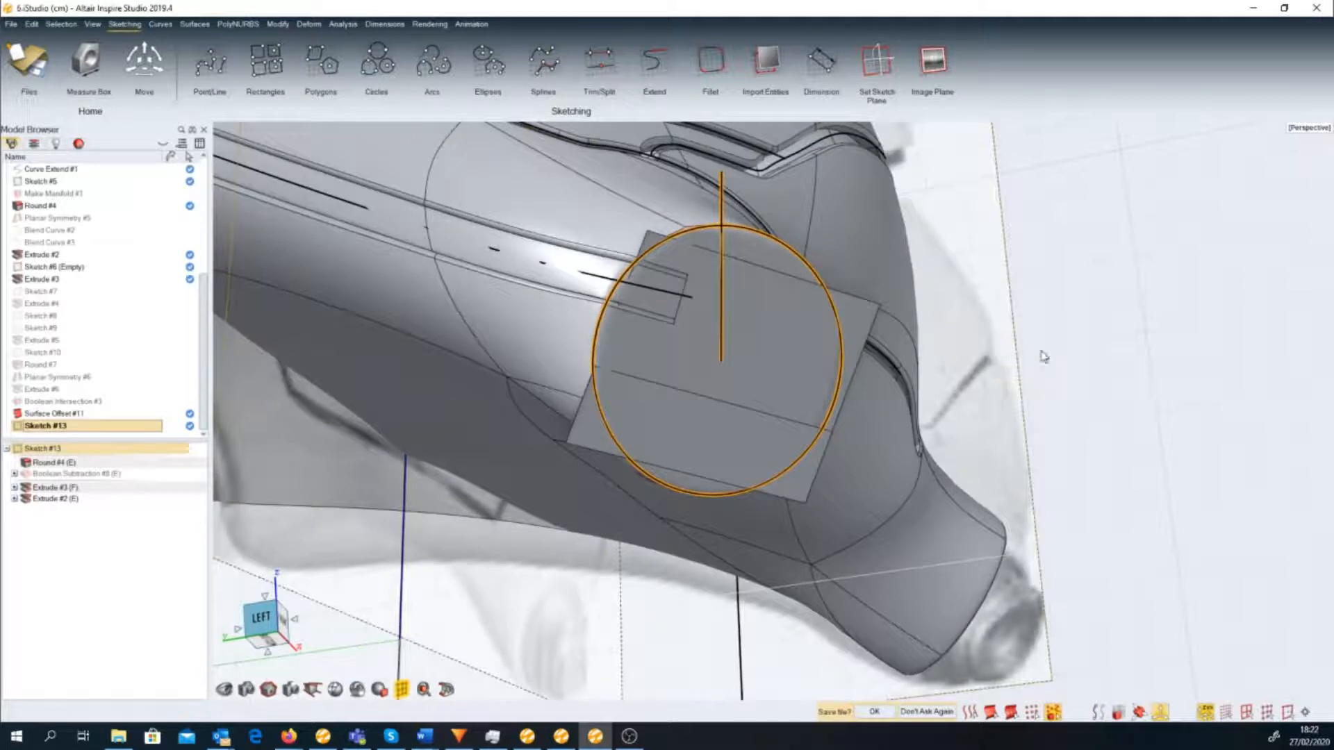
{"action": "left_click", "coordinate": [1070, 337]}
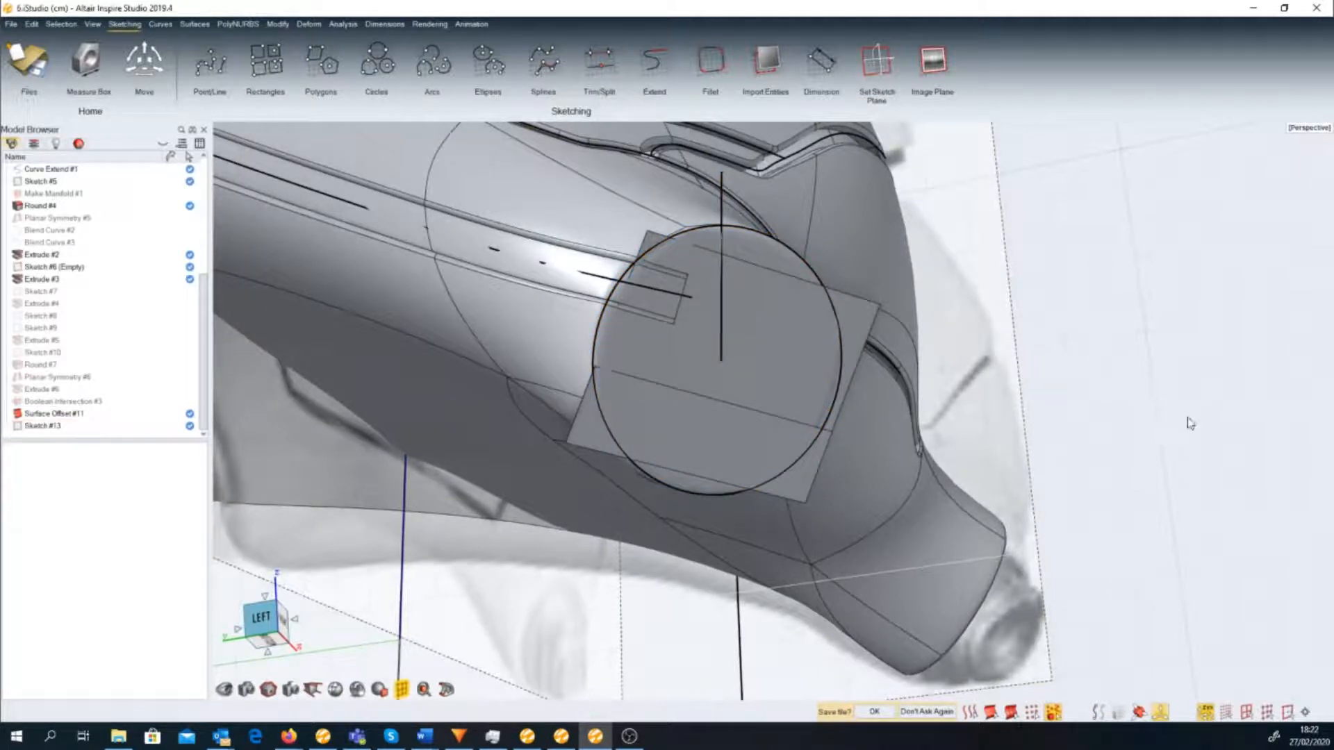
Extrude the sketched circle and vertical line from the cheek tube's end face into a thin ring and a narrow strip.
{"action": "right_click", "coordinate": [998, 318]}
{"action": "left_click", "coordinate": [862, 312]}
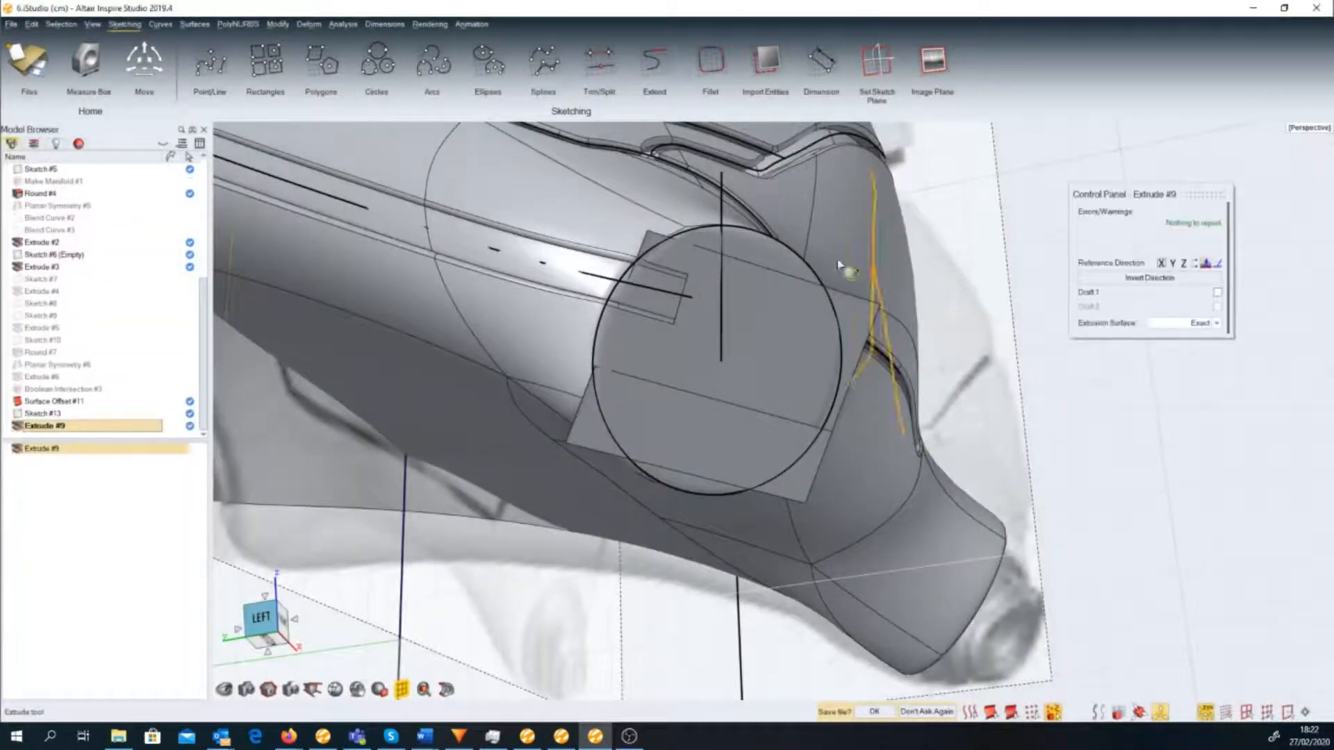
{"action": "left_click", "coordinate": [808, 265]}
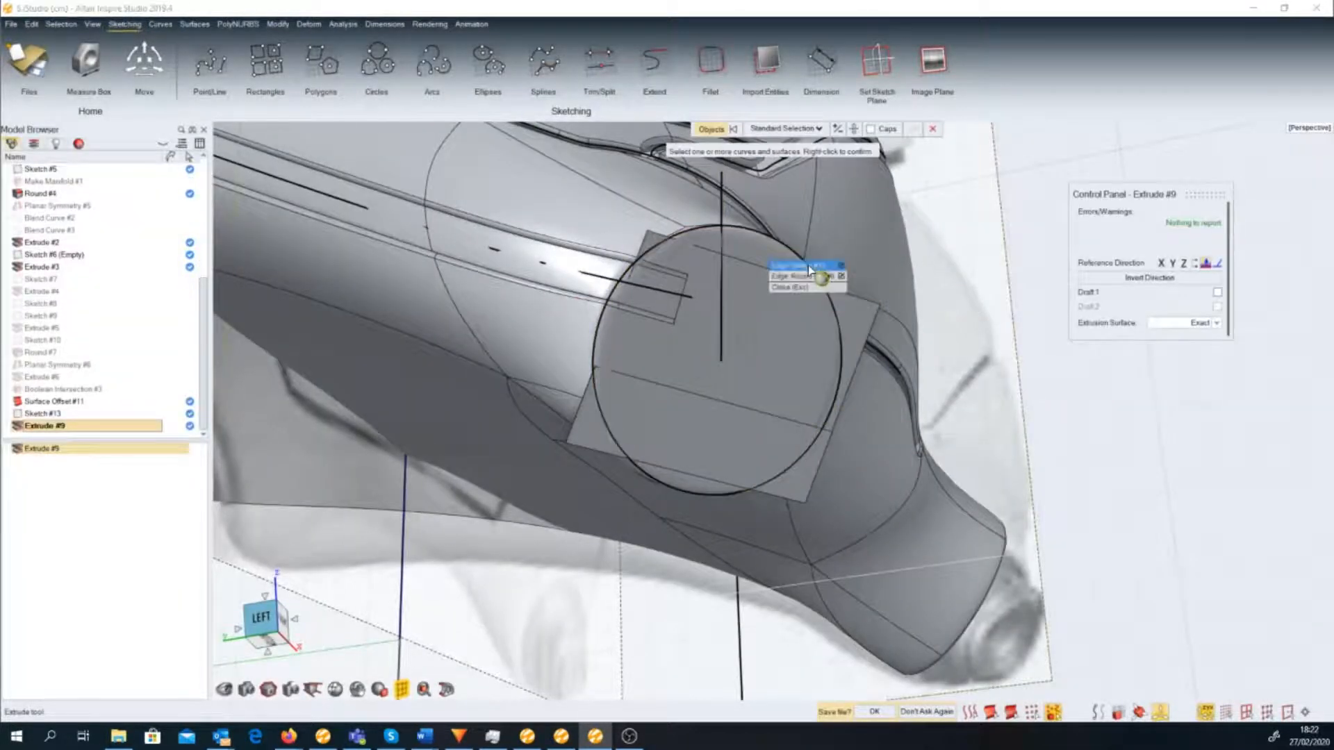
{"action": "left_click", "coordinate": [809, 267]}
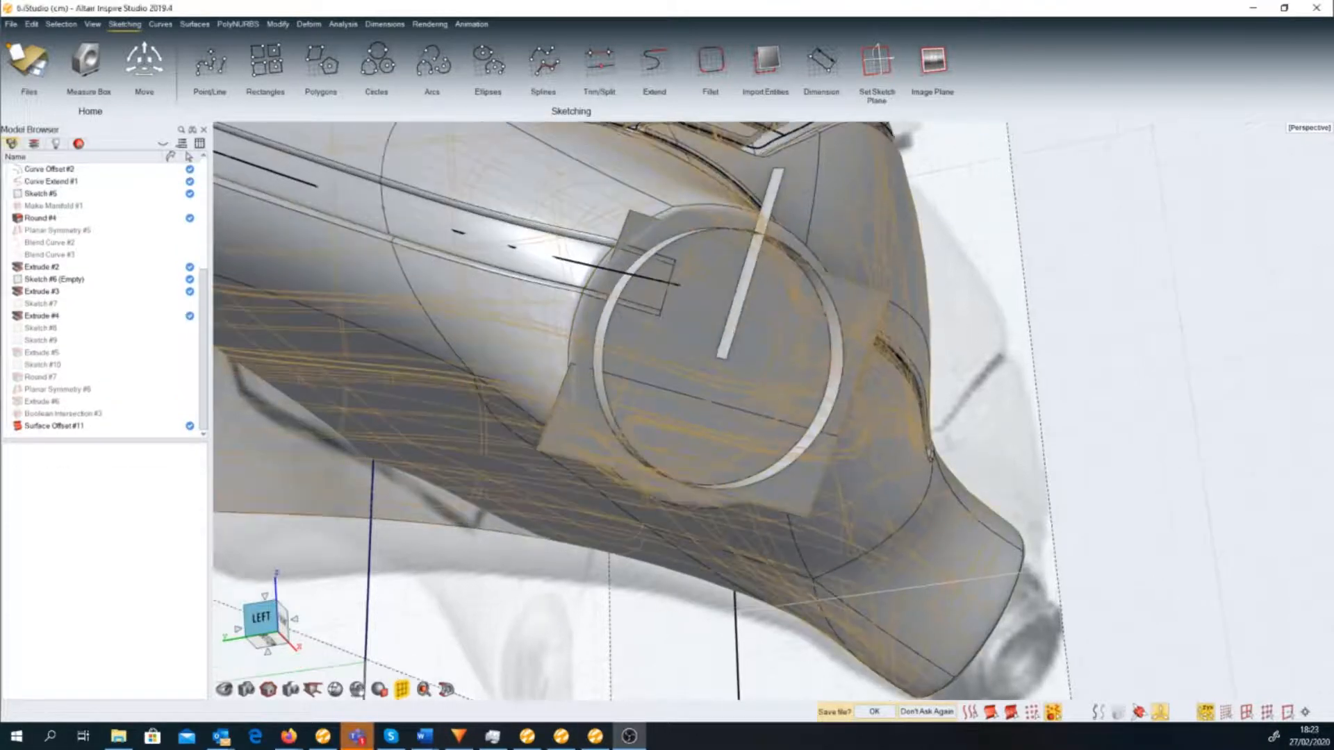
Start a sketch on the face of the extruded strip and import the extruded ring's edges as references.
{"action": "mouse_move", "coordinate": [785, 389]}
{"action": "middle_mouse_down"}
{"action": "mouse_move", "coordinate": [823, 441]}
{"action": "mouse_move", "coordinate": [611, 415]}
{"action": "middle_mouse_up"}
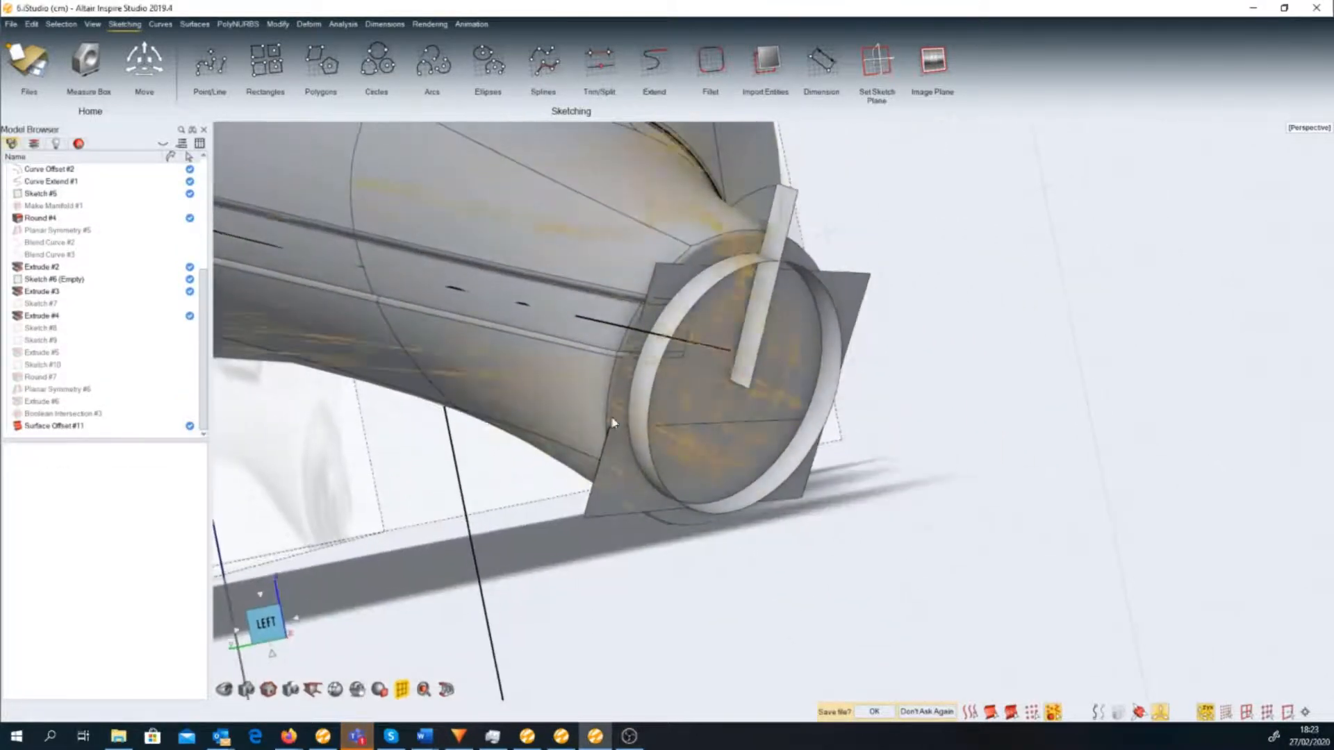
{"action": "left_click", "coordinate": [876, 61]}
{"action": "left_click", "coordinate": [765, 311]}
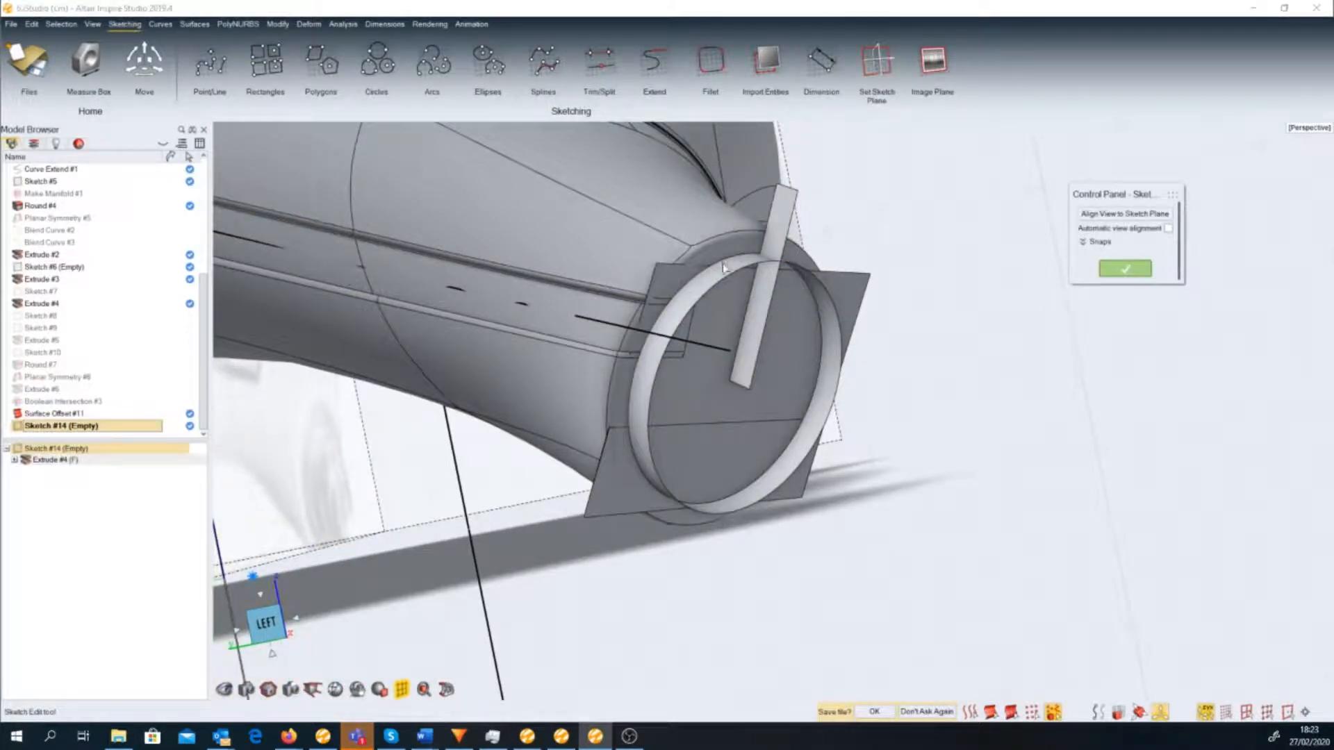
{"action": "middle_click_drag", "start_coordinate": [720, 402], "coordinate": [827, 171]}
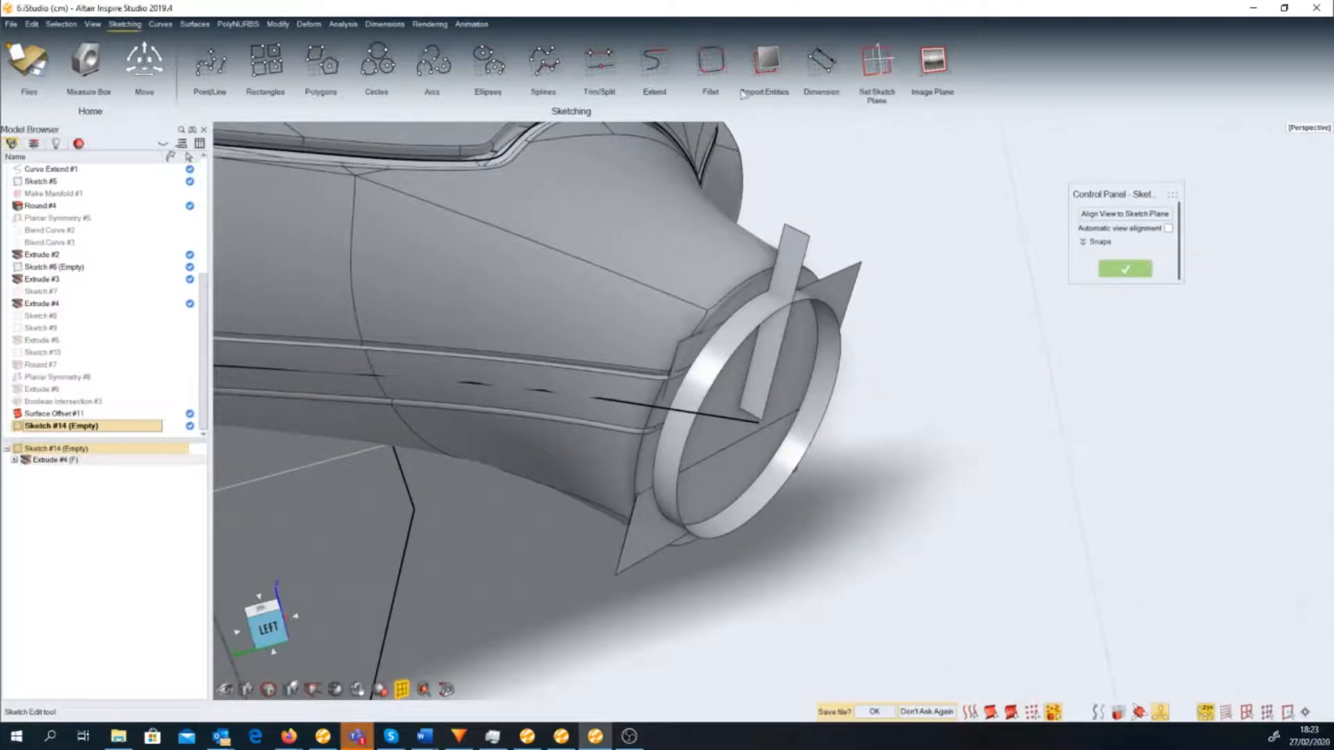
{"action": "left_click", "coordinate": [767, 60]}
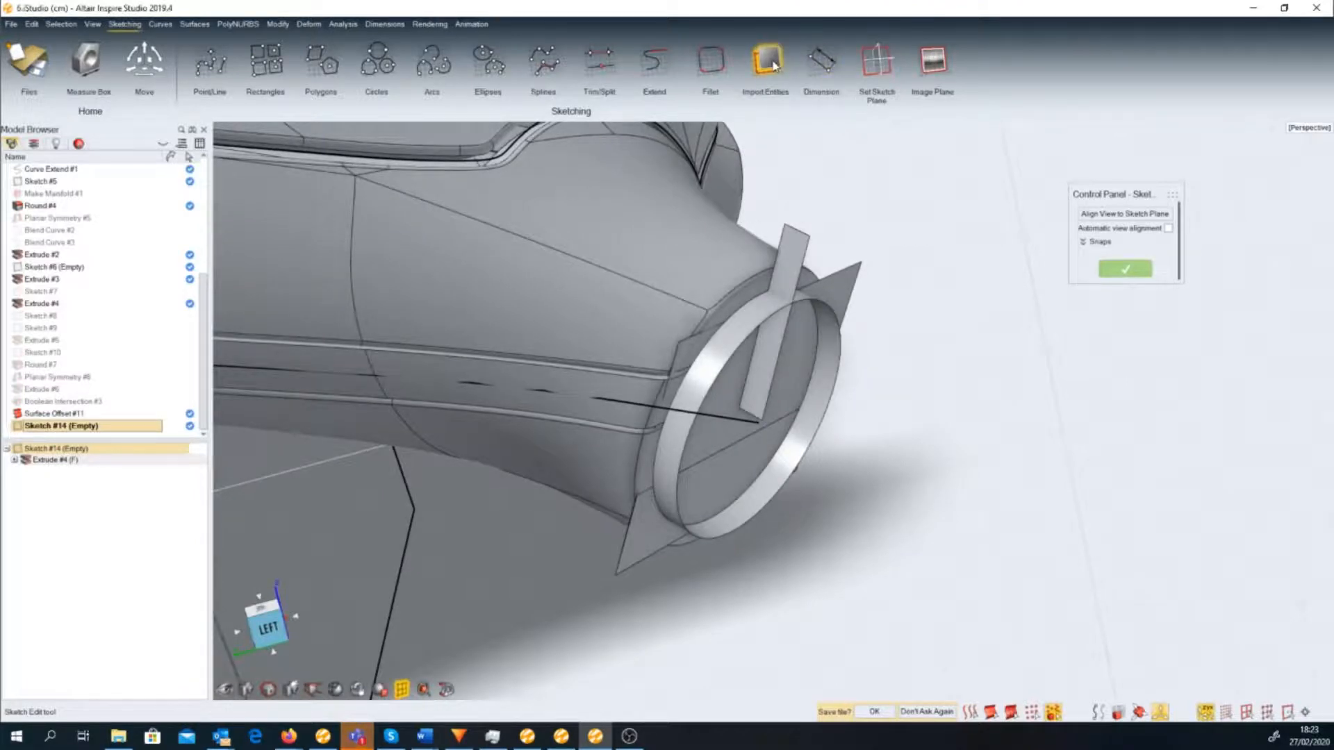
{"action": "left_click", "coordinate": [755, 307]}
{"action": "middle_click_drag", "start_coordinate": [755, 307], "coordinate": [660, 348]}
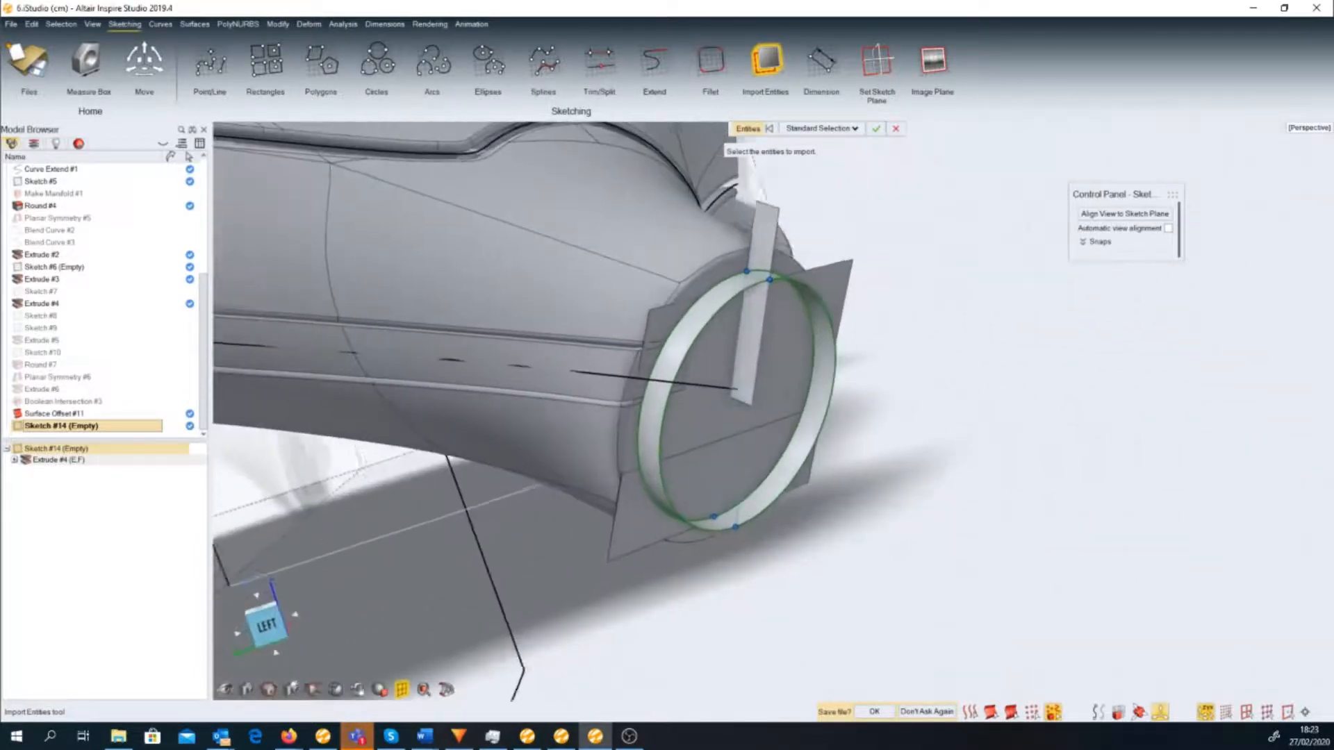
{"action": "middle_click_drag", "start_coordinate": [820, 493], "coordinate": [833, 499]}
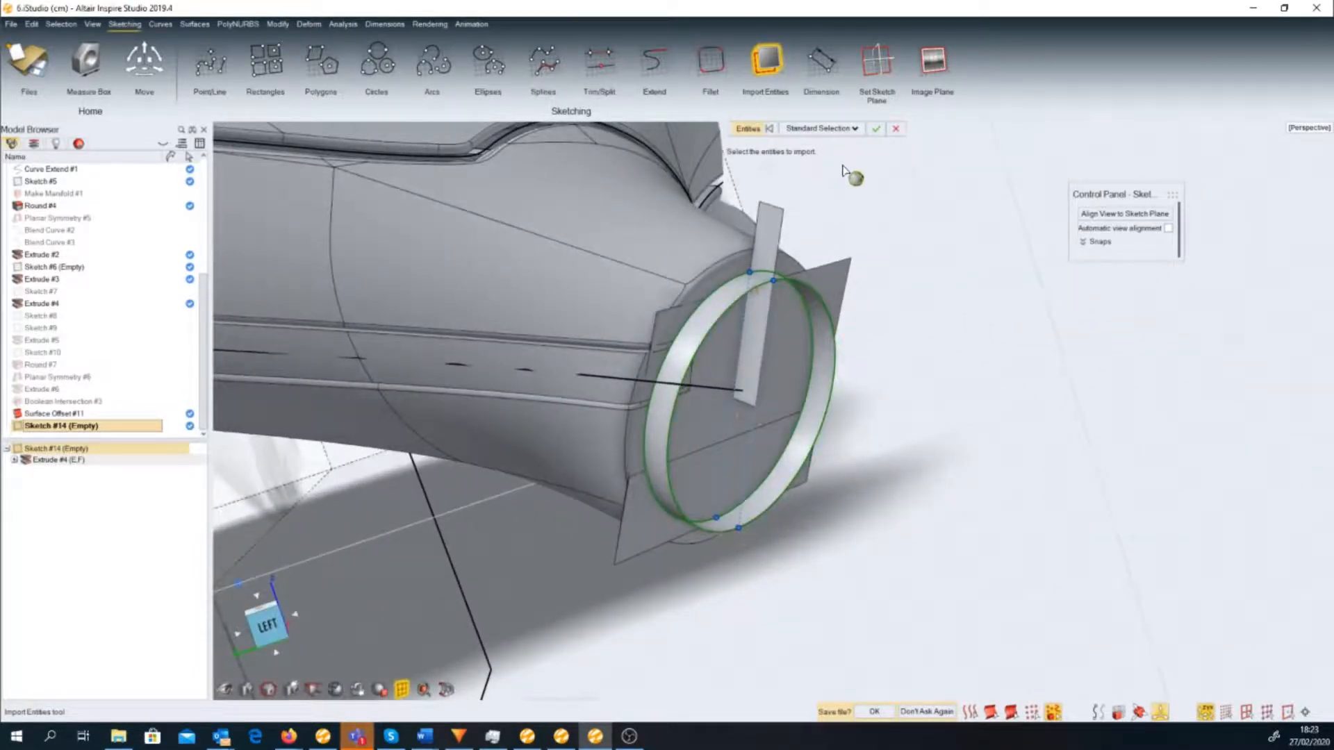
{"action": "left_click", "coordinate": [875, 129]}
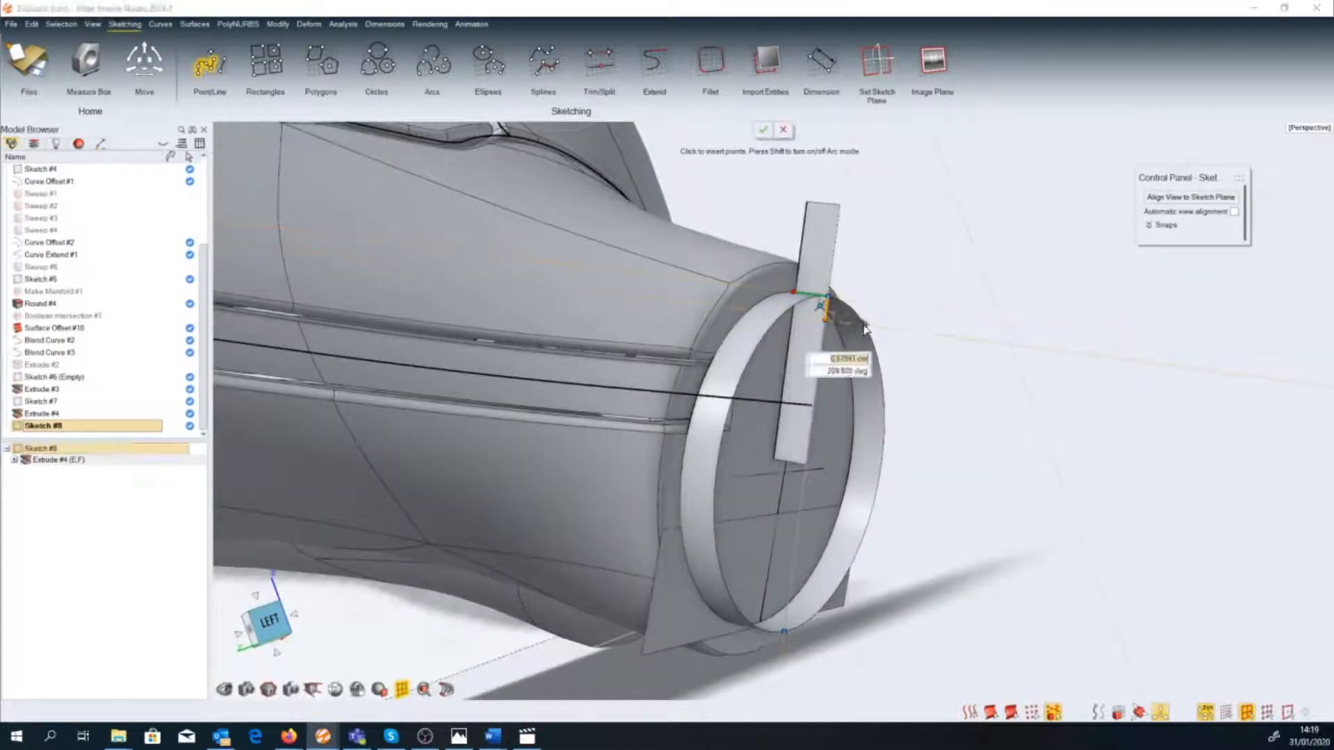
Draw the outer part of the polyline profile, stepping down and outward from the ring's upper edge to a short vertical end.
{"action": "left_click", "coordinate": [863, 326]}
{"action": "scroll", "coordinate": [864, 328], "scroll_direction": "down", "scroll_amount": 2}
{"action": "right_click_drag", "start_coordinate": [865, 332], "coordinate": [888, 339]}
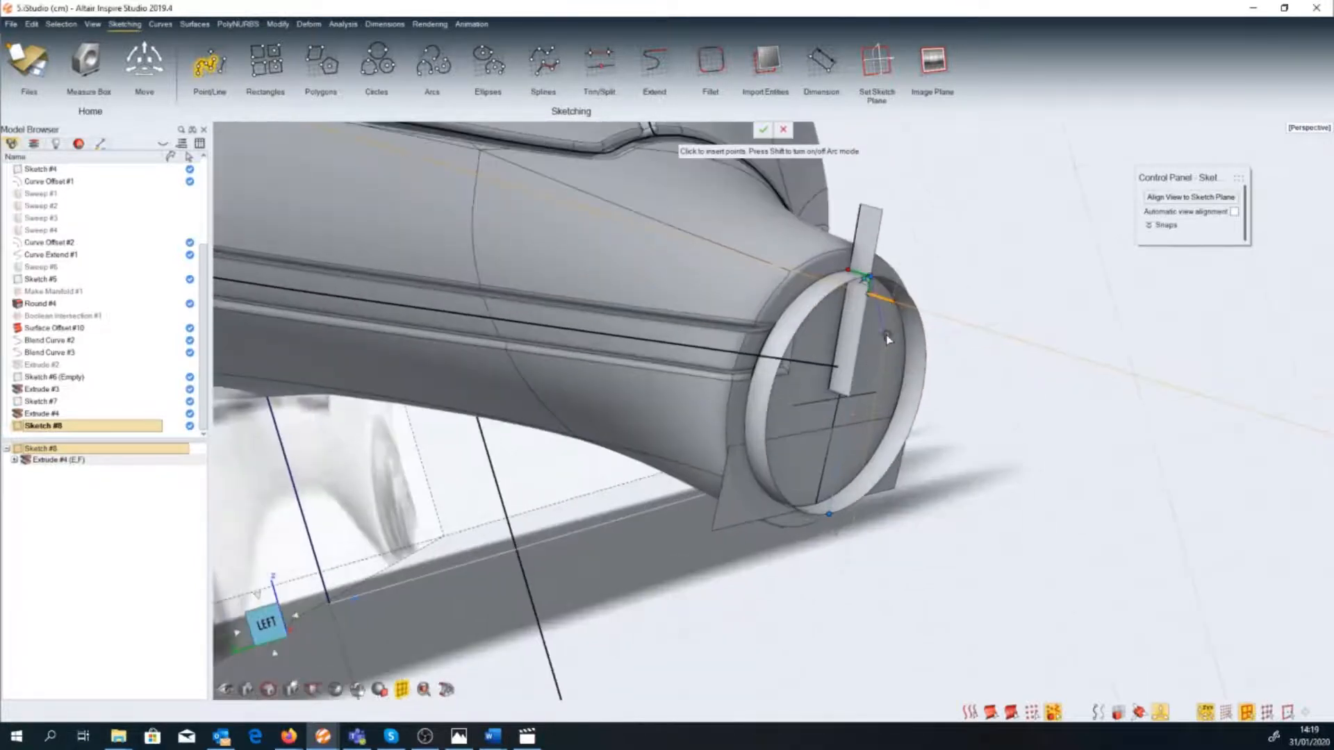
{"action": "left_click", "coordinate": [925, 353]}
{"action": "scroll", "coordinate": [918, 356], "scroll_direction": "down", "scroll_amount": 2}
{"action": "mouse_move", "coordinate": [915, 361]}
{"action": "middle_mouse_down"}
{"action": "mouse_move", "coordinate": [867, 368]}
{"action": "mouse_move", "coordinate": [913, 371]}
{"action": "middle_mouse_up"}
{"action": "scroll", "coordinate": [912, 372], "scroll_direction": "up", "scroll_amount": 3}
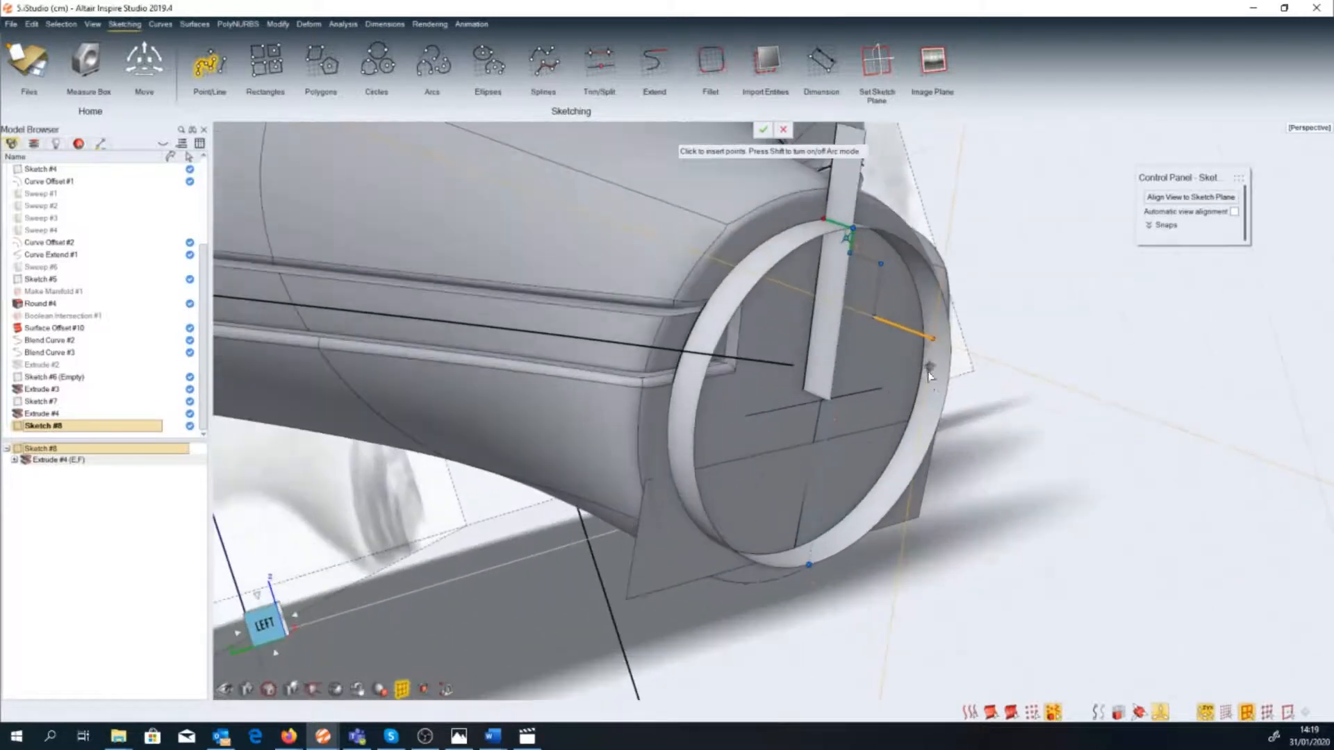
{"action": "left_click", "coordinate": [926, 380]}
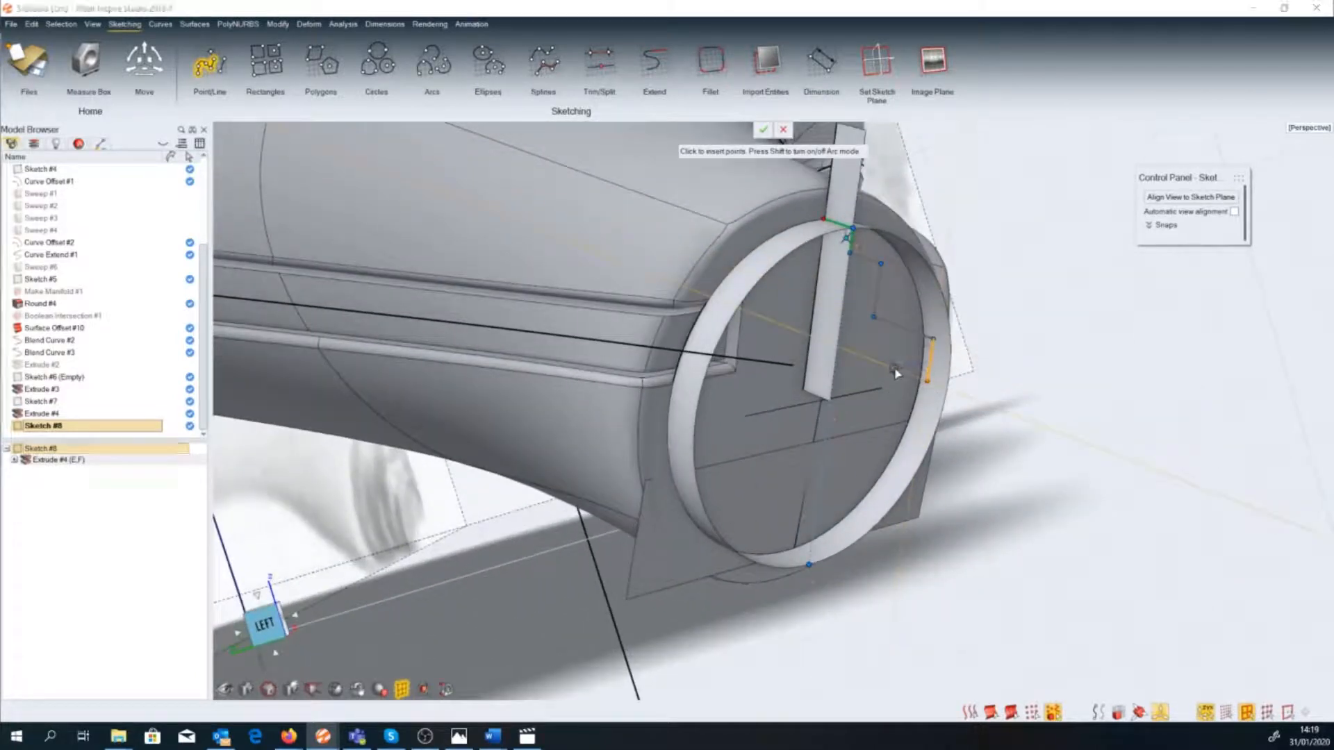
Continue the profile back inward with a short straight segment, a slanted segment and a straight one near the strip's lower end.
{"action": "left_click", "coordinate": [894, 368]}
{"action": "scroll", "coordinate": [873, 376], "scroll_direction": "down", "scroll_amount": 1}
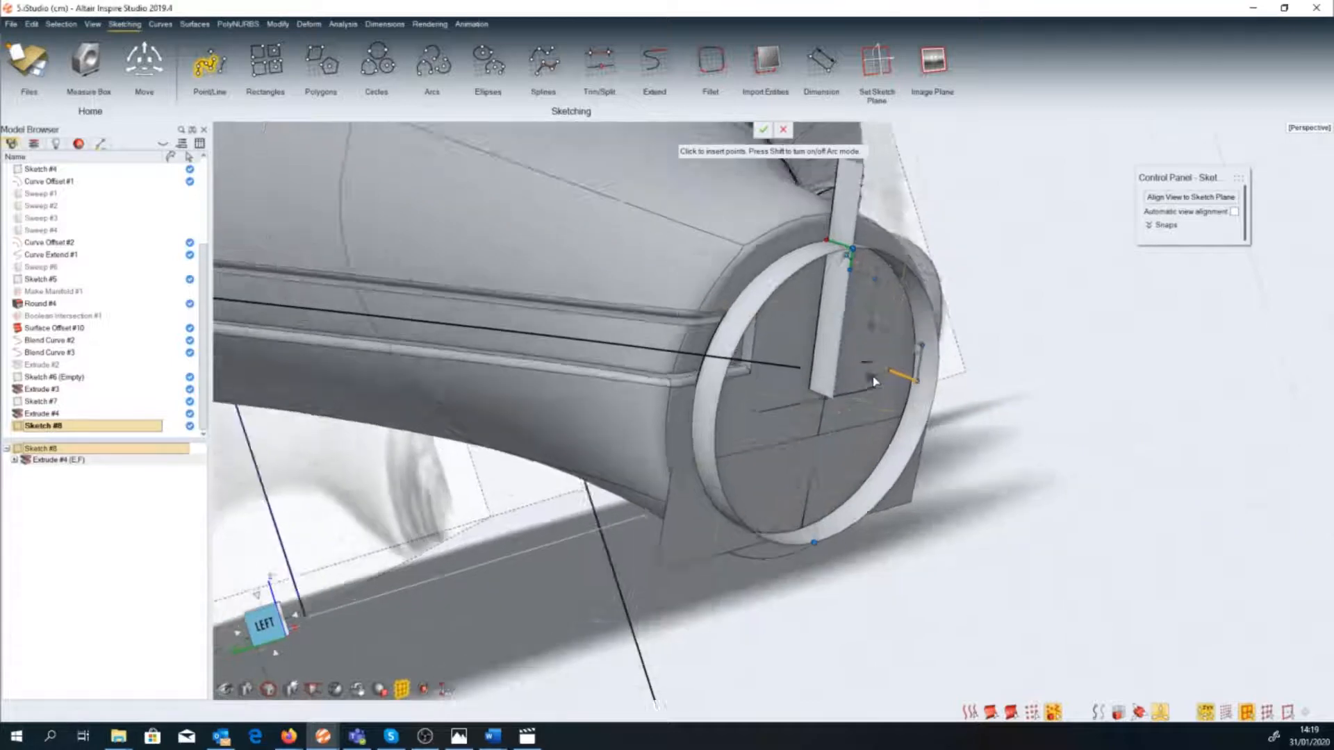
{"action": "scroll", "coordinate": [873, 377], "scroll_direction": "up", "scroll_amount": 2}
{"action": "left_click", "coordinate": [884, 374]}
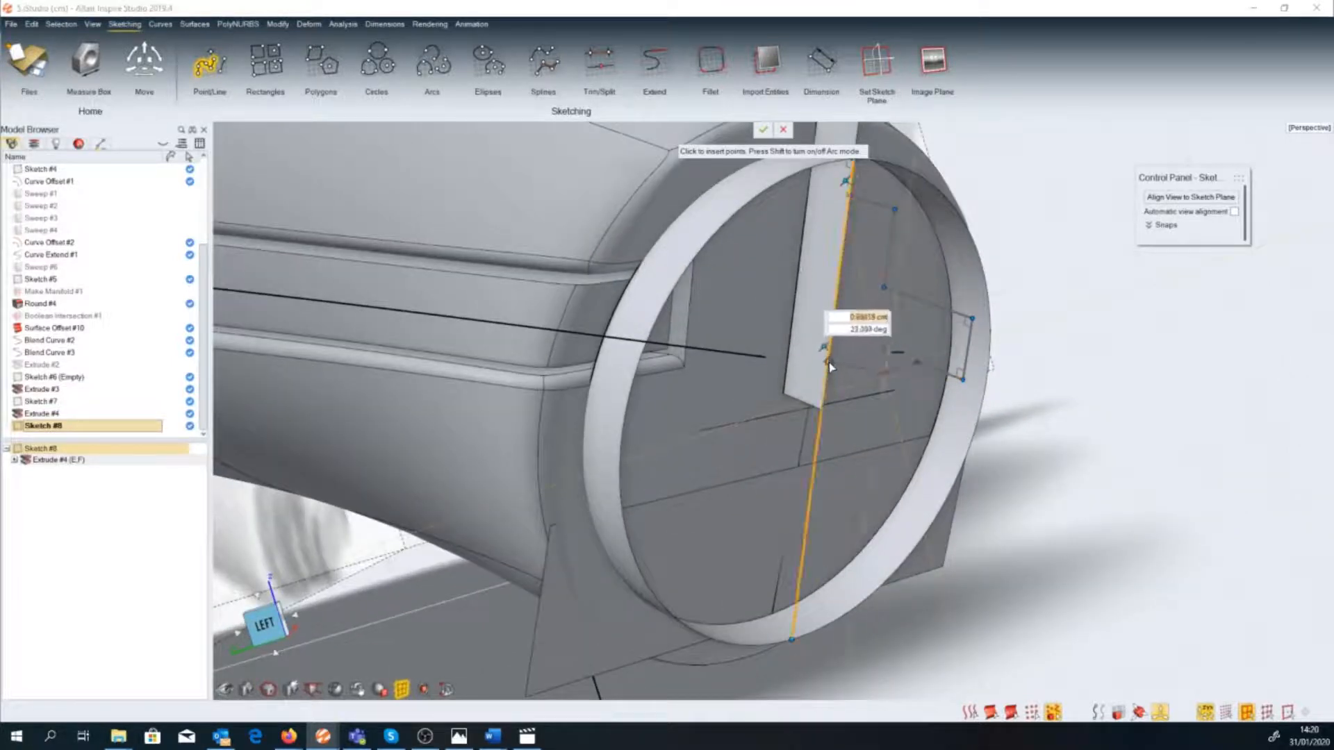
{"action": "left_click", "coordinate": [827, 367]}
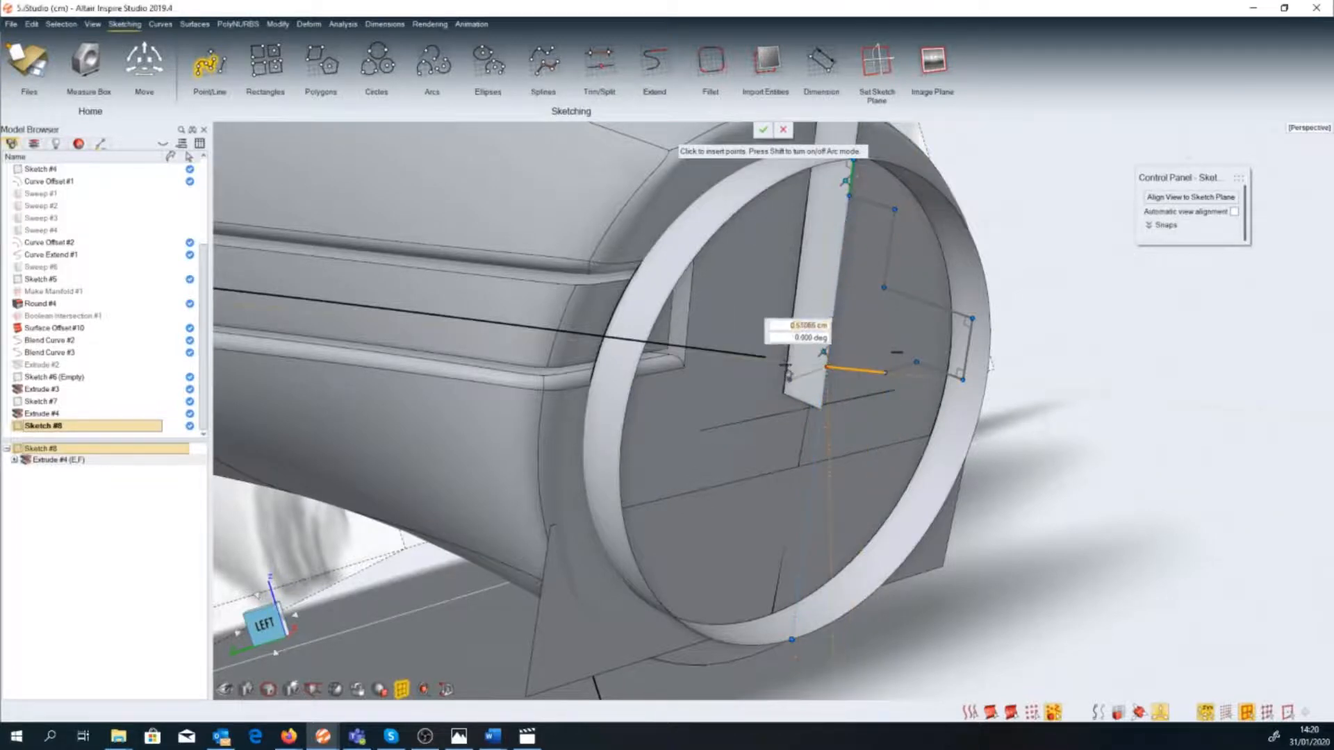
Extend the profile to behind the ring, close it at its start point on the ring's upper edge and finish the sketch.
{"action": "middle_click_drag", "start_coordinate": [786, 375], "coordinate": [828, 353]}
{"action": "left_click", "coordinate": [807, 325]}
{"action": "right_click_drag", "start_coordinate": [868, 129], "coordinate": [832, 224]}
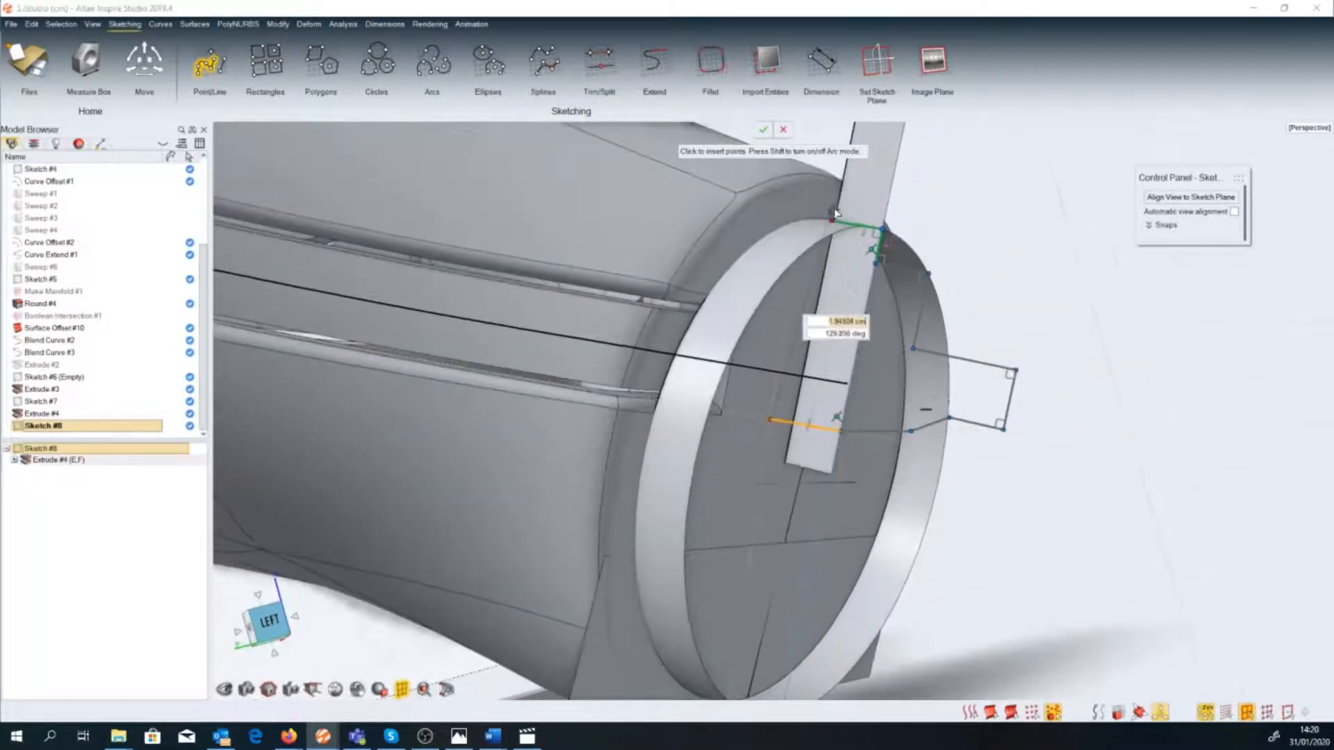
{"action": "left_click", "coordinate": [832, 223]}
{"action": "key", "text": "Escape"}
{"action": "middle_click_drag", "start_coordinate": [719, 368], "coordinate": [695, 386]}
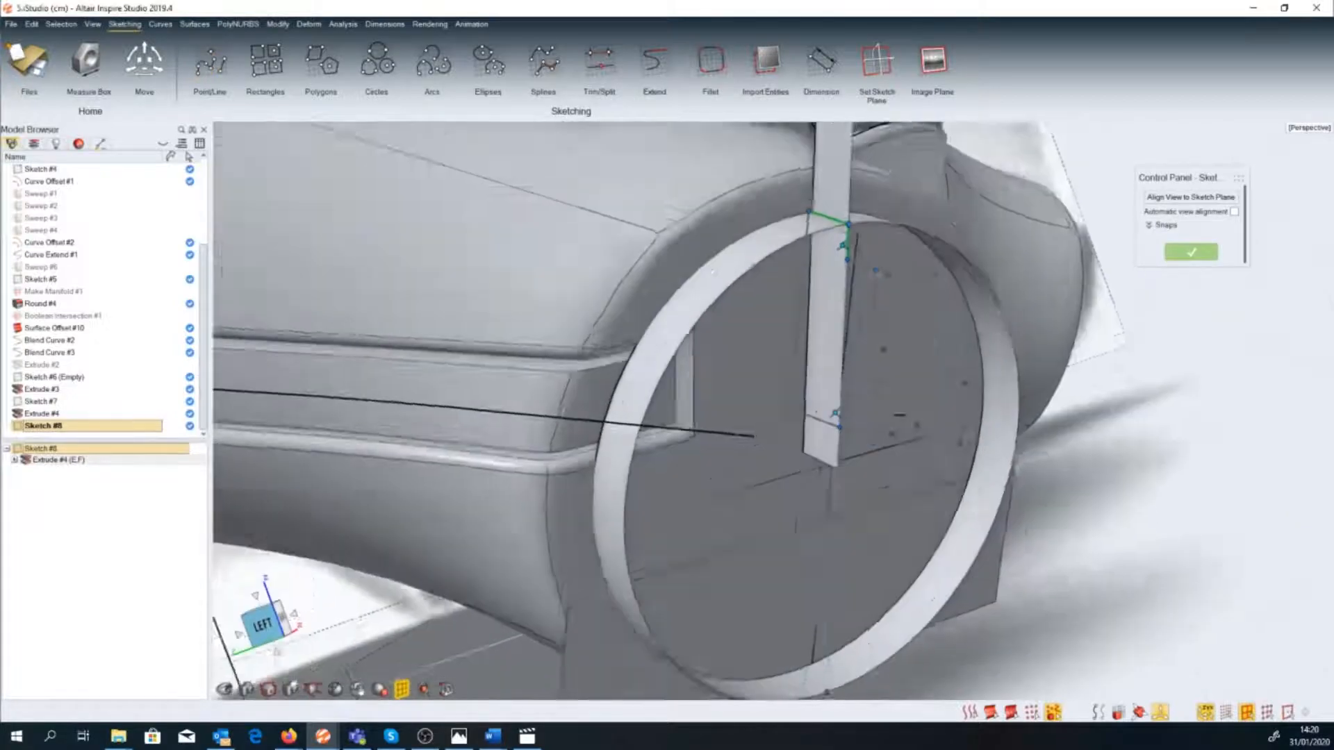
{"action": "scroll", "coordinate": [726, 386], "scroll_direction": "down", "scroll_amount": 3}
{"action": "key", "text": "Escape"}
{"action": "middle_click_drag", "start_coordinate": [953, 473], "coordinate": [1017, 508]}
Revolve the closed stepped profile around the lower edge of the extruded strip to form the tube's stepped end piece.
{"action": "key", "text": "space"}
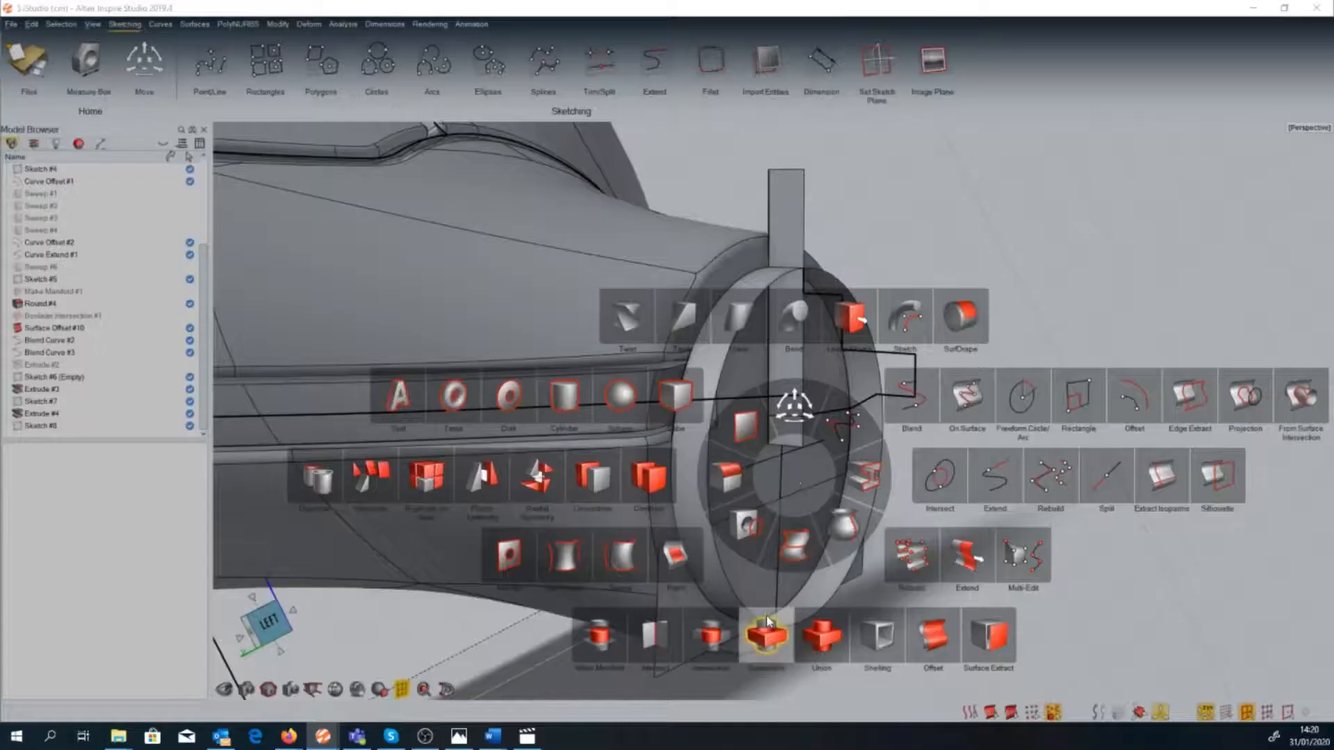
{"action": "left_click", "coordinate": [841, 523]}
{"action": "left_click", "coordinate": [913, 364]}
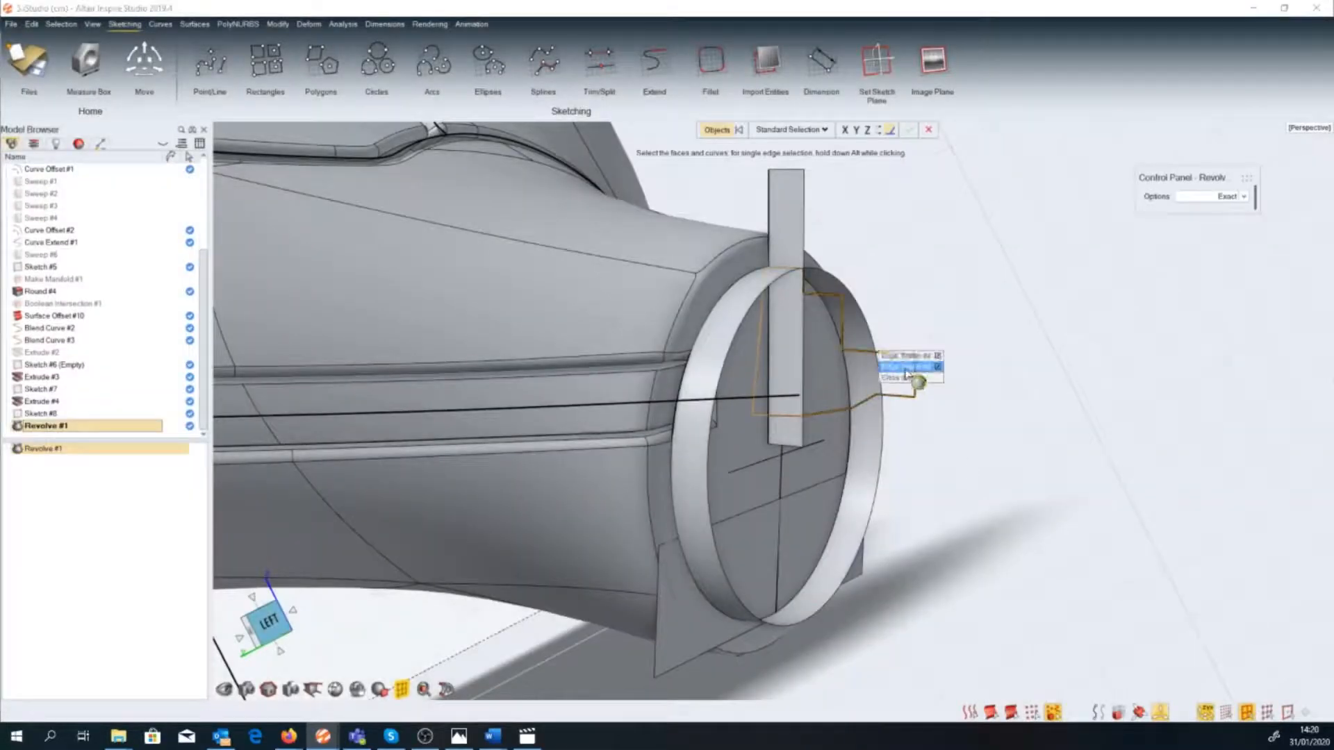
{"action": "left_click", "coordinate": [906, 371]}
{"action": "left_click", "coordinate": [879, 131]}
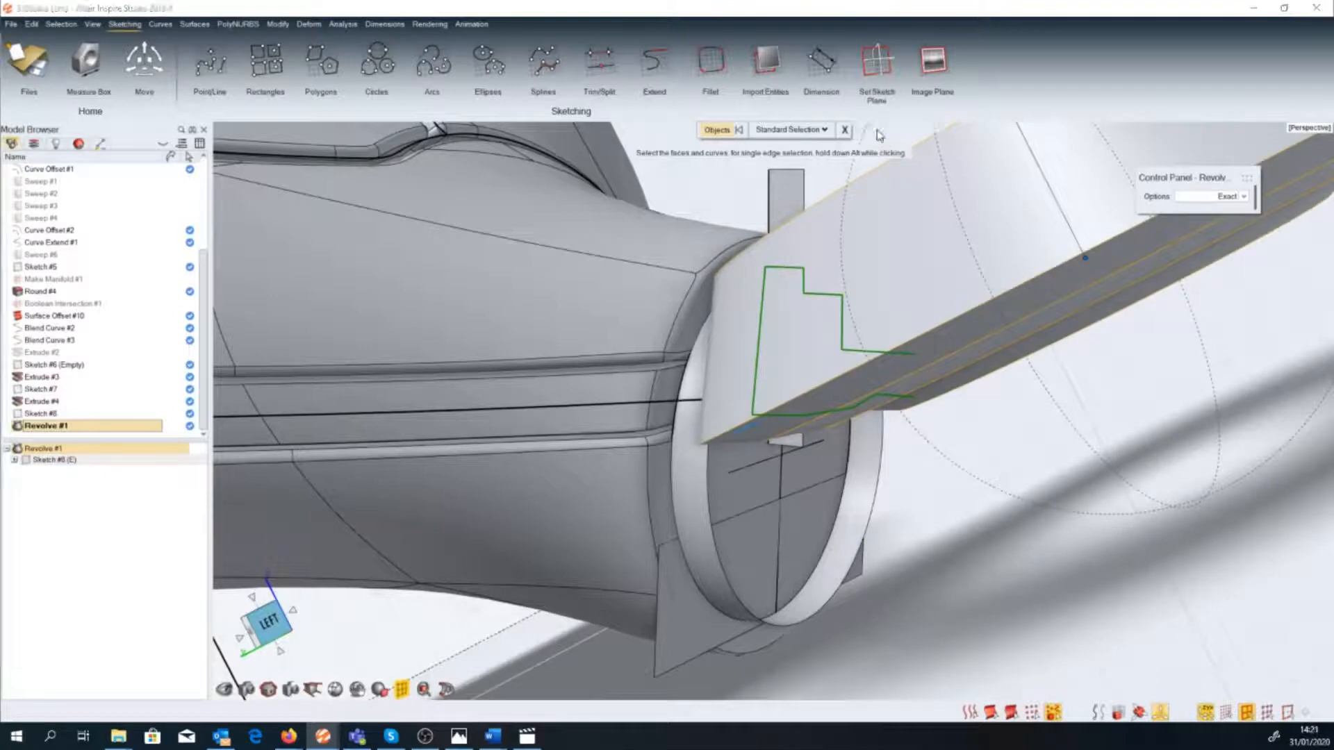
{"action": "left_click", "coordinate": [784, 446]}
{"action": "scroll", "coordinate": [784, 446], "scroll_direction": "down", "scroll_amount": 4}
{"action": "mouse_move", "coordinate": [785, 446]}
{"action": "middle_mouse_down"}
{"action": "mouse_move", "coordinate": [667, 451]}
{"action": "mouse_move", "coordinate": [618, 437]}
{"action": "mouse_move", "coordinate": [590, 472]}
{"action": "mouse_move", "coordinate": [771, 465]}
{"action": "middle_mouse_up"}
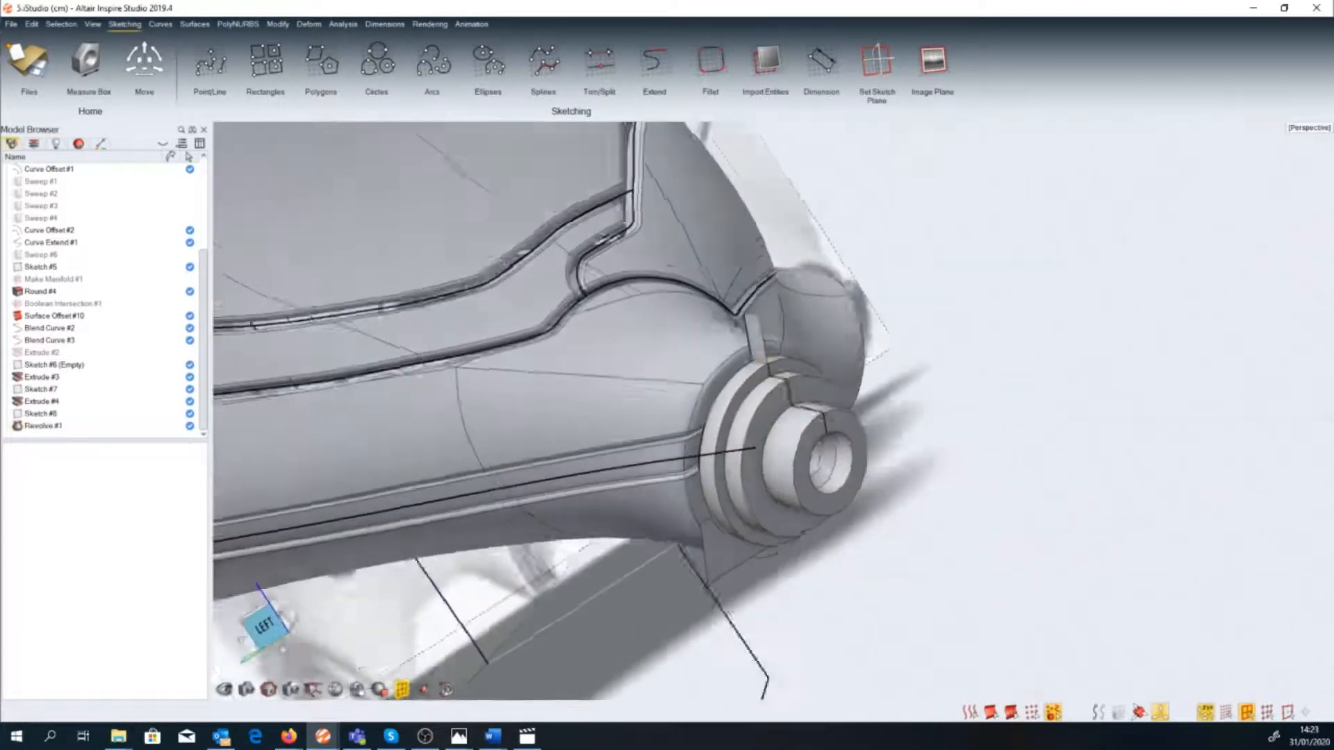
Reopen the stepped profile sketch and move the inner corner of its slanted segment to reshape the bore.
{"action": "scroll", "coordinate": [838, 426], "scroll_direction": "up", "scroll_amount": 3}
{"action": "double_click", "coordinate": [832, 400]}
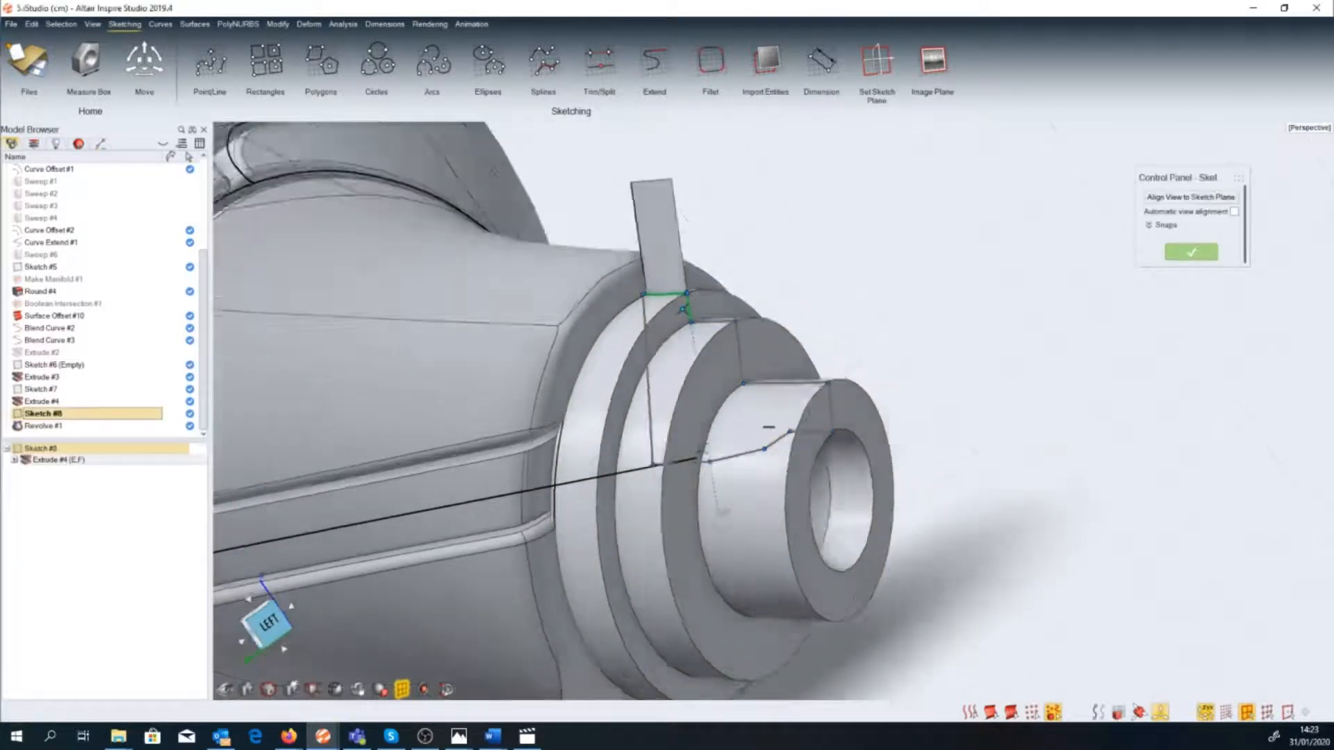
{"action": "left_click", "coordinate": [805, 419]}
{"action": "scroll", "coordinate": [809, 421], "scroll_direction": "up", "scroll_amount": 3}
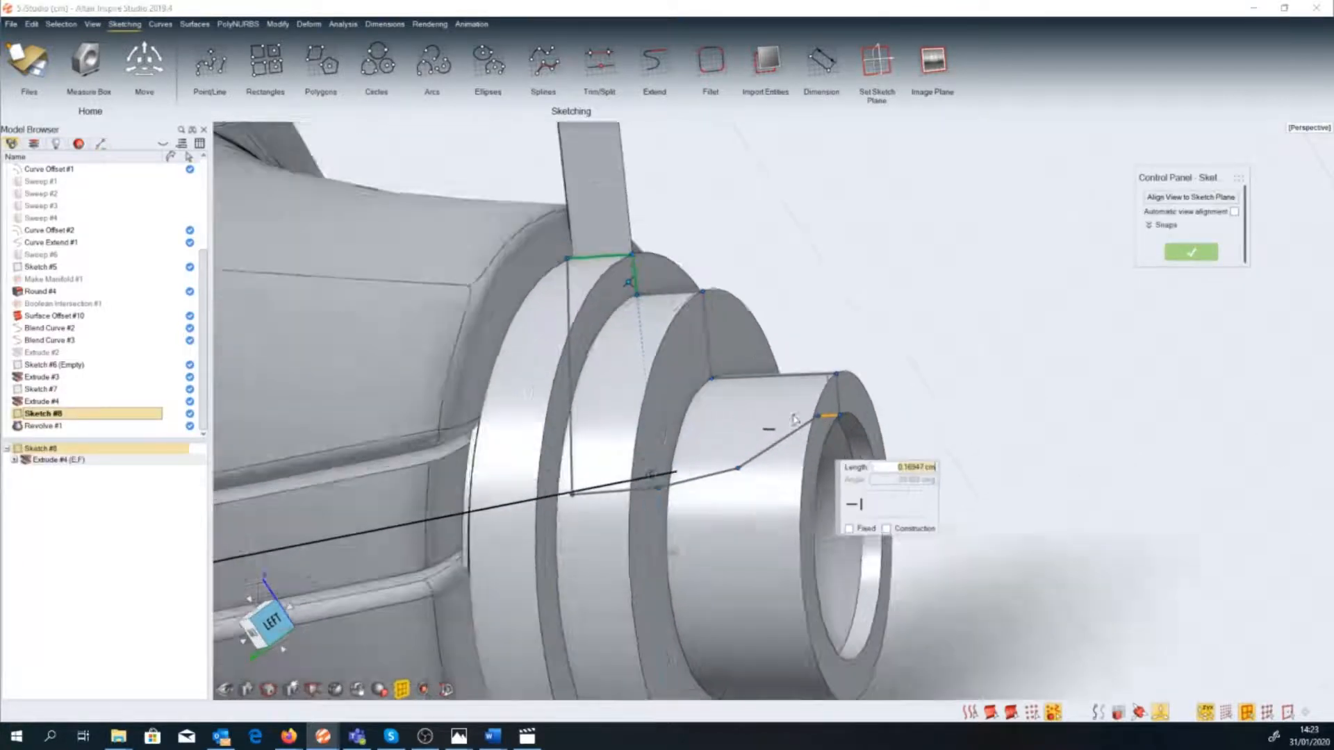
{"action": "mouse_move", "coordinate": [816, 420]}
{"action": "left_mouse_down"}
{"action": "mouse_move", "coordinate": [781, 410]}
{"action": "mouse_move", "coordinate": [827, 390]}
{"action": "left_mouse_up"}
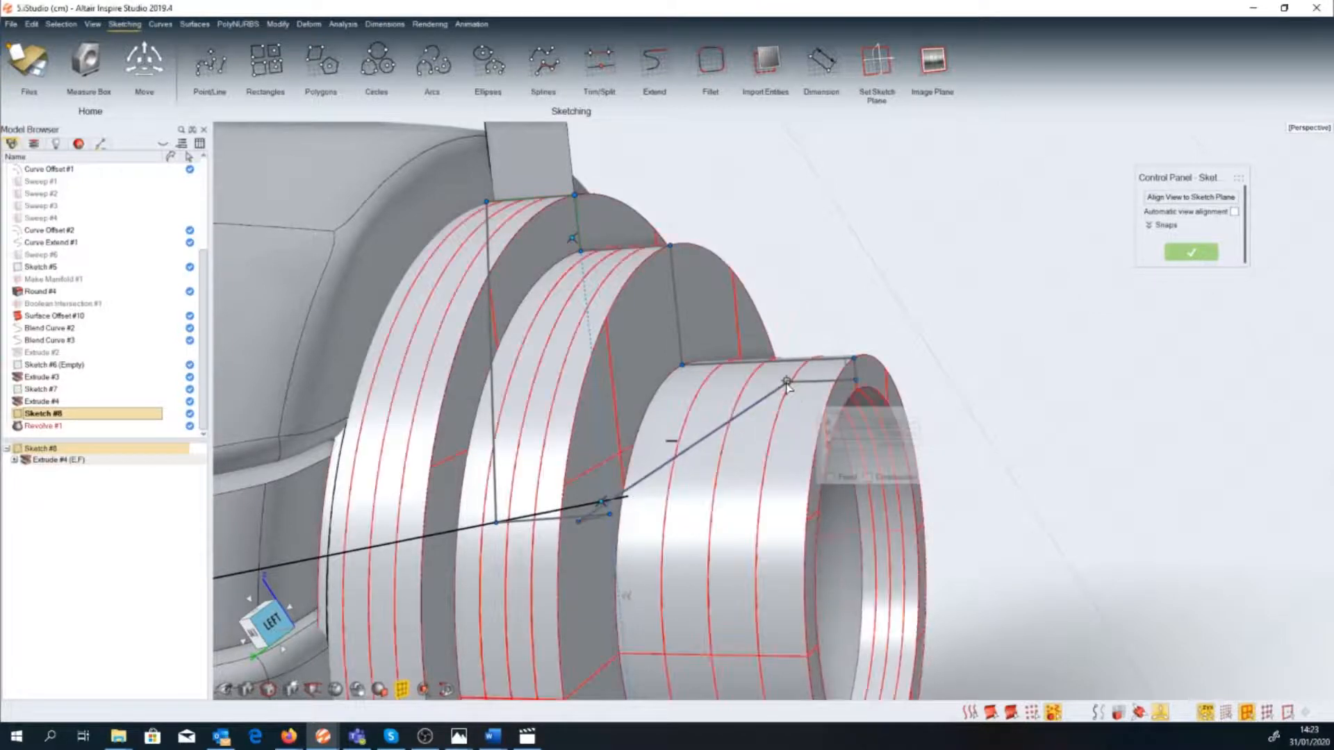
Adjust the slanted segment's corner point inside the bore to refine the cone shape.
{"action": "scroll", "coordinate": [748, 477], "scroll_direction": "down", "scroll_amount": 3}
{"action": "scroll", "coordinate": [750, 476], "scroll_direction": "down", "scroll_amount": 1}
{"action": "middle_click_drag", "start_coordinate": [750, 476], "coordinate": [640, 468]}
{"action": "mouse_move", "coordinate": [754, 511]}
{"action": "middle_mouse_down"}
{"action": "mouse_move", "coordinate": [789, 476]}
{"action": "mouse_move", "coordinate": [809, 510]}
{"action": "mouse_move", "coordinate": [776, 526]}
{"action": "mouse_move", "coordinate": [765, 472]}
{"action": "middle_mouse_up"}
{"action": "scroll", "coordinate": [770, 473], "scroll_direction": "up", "scroll_amount": 3}
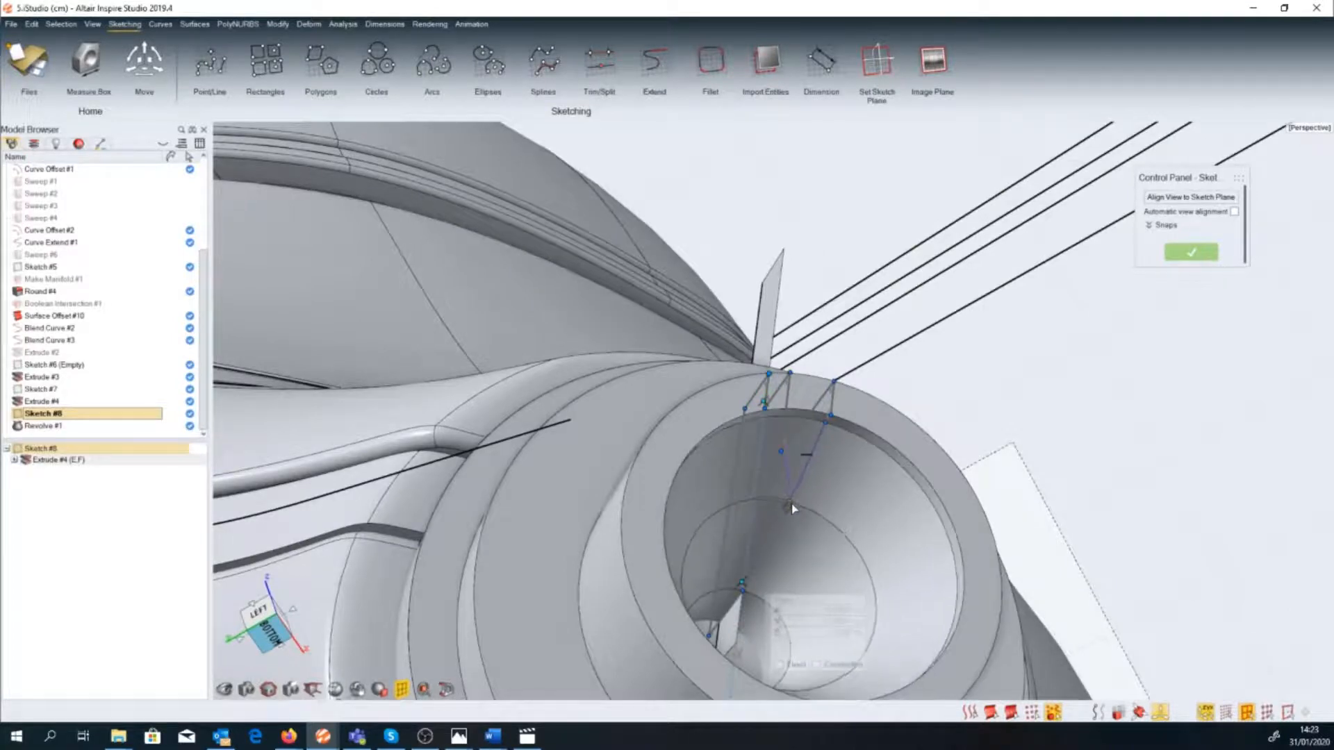
{"action": "left_click_drag", "start_coordinate": [790, 502], "coordinate": [796, 492]}
{"action": "mouse_move", "coordinate": [797, 491]}
{"action": "middle_mouse_down"}
{"action": "mouse_move", "coordinate": [743, 319]}
{"action": "mouse_move", "coordinate": [772, 383]}
{"action": "mouse_move", "coordinate": [767, 299]}
{"action": "mouse_move", "coordinate": [758, 317]}
{"action": "middle_mouse_up"}
{"action": "middle_click_drag", "start_coordinate": [966, 250], "coordinate": [886, 265]}
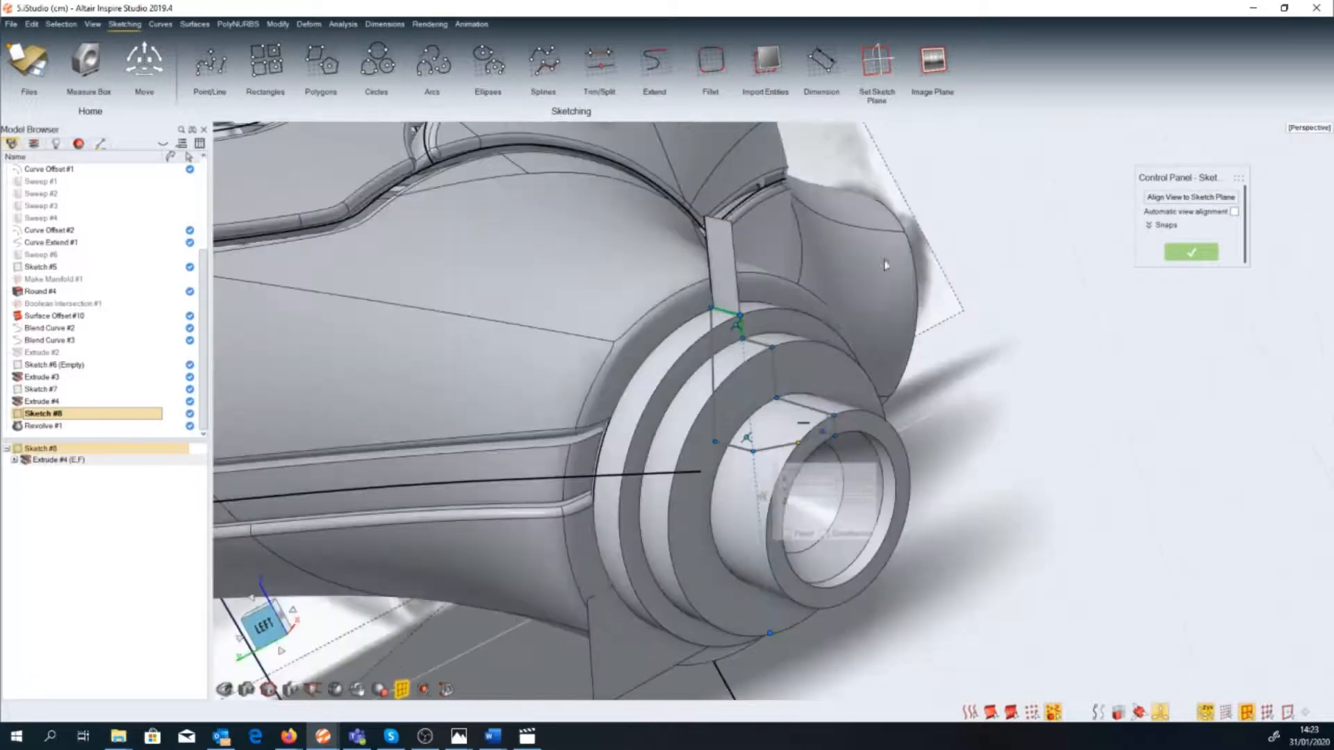
Dimension the gap between the profile's short inner segment and the tube's outer line at 0.2 cm.
{"action": "left_click", "coordinate": [823, 56]}
{"action": "scroll", "coordinate": [834, 430], "scroll_direction": "up", "scroll_amount": 5}
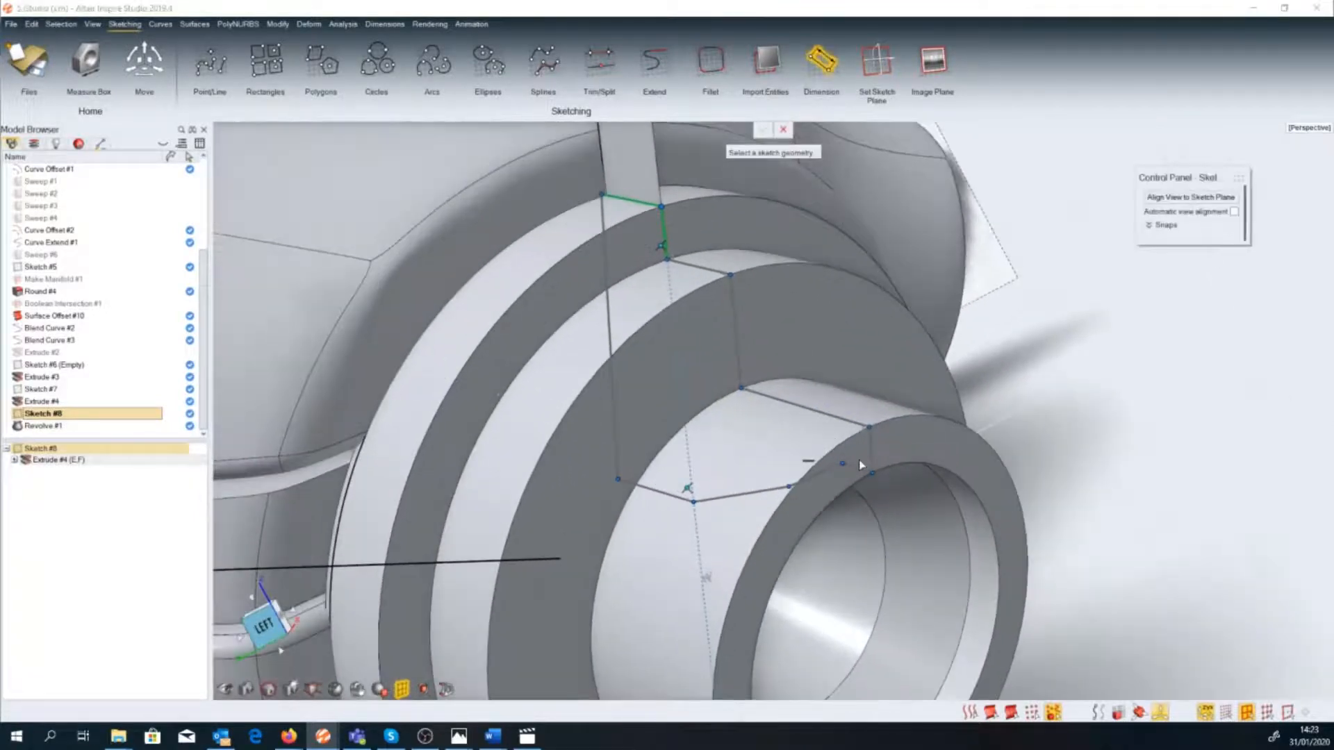
{"action": "left_click", "coordinate": [858, 466]}
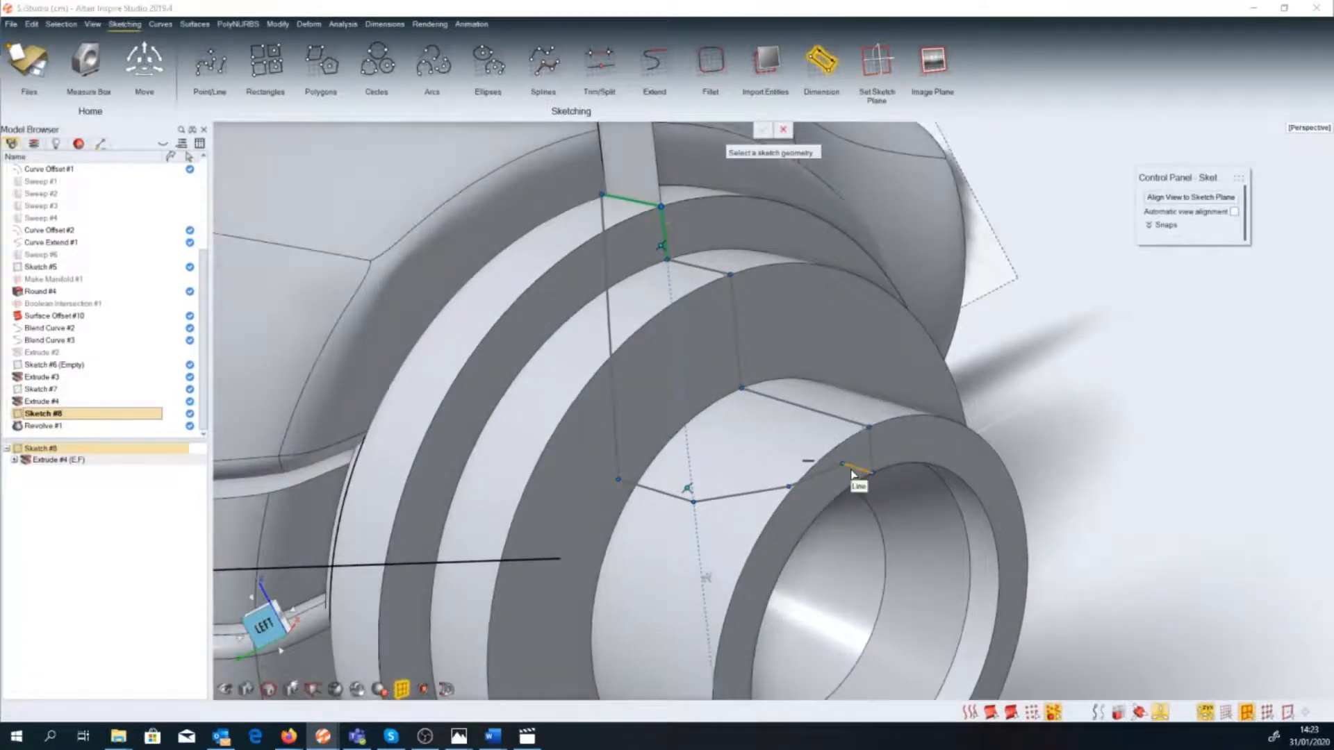
{"action": "left_click", "coordinate": [862, 426]}
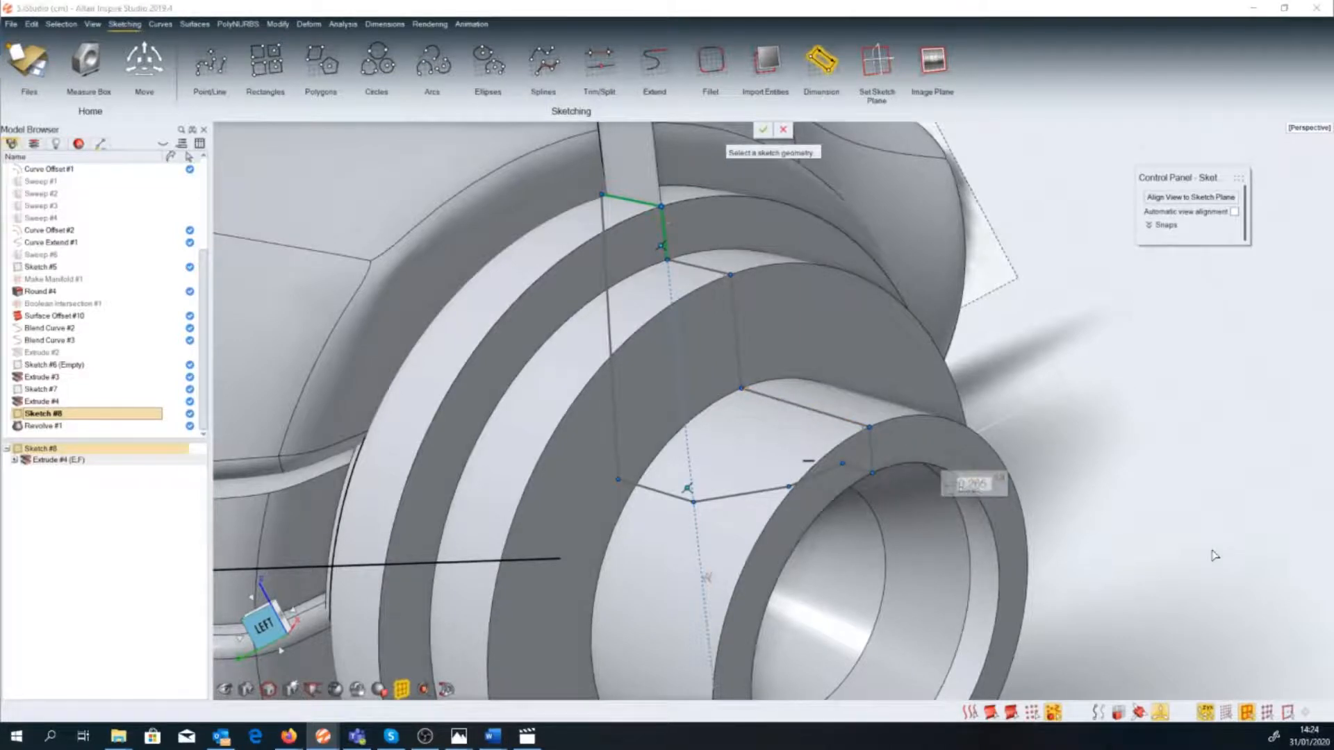
{"action": "type", "text": "0.2"}
{"action": "key", "text": "Return"}
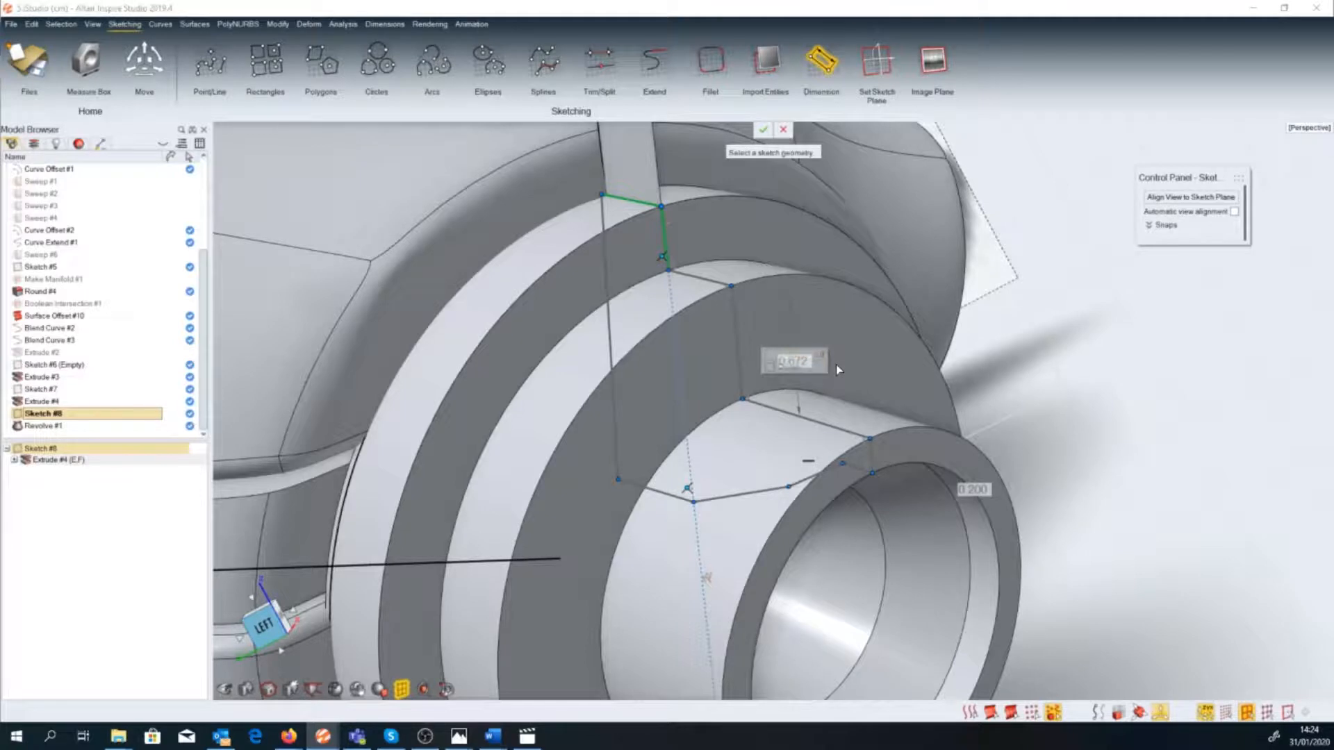
Set the heights of both steps between the profile's outer lines to 0.5 cm each.
{"action": "type", "text": "0.5"}
{"action": "key", "text": "Return"}
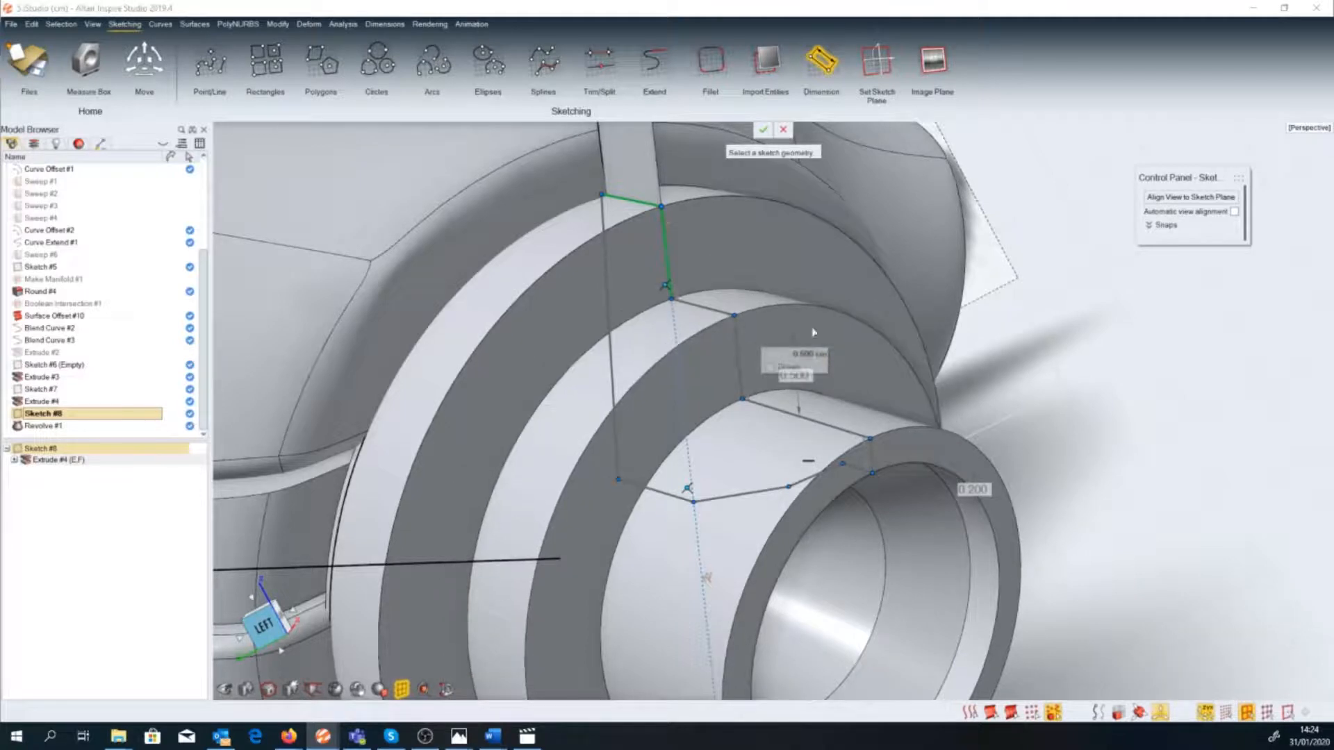
{"action": "left_click", "coordinate": [628, 202]}
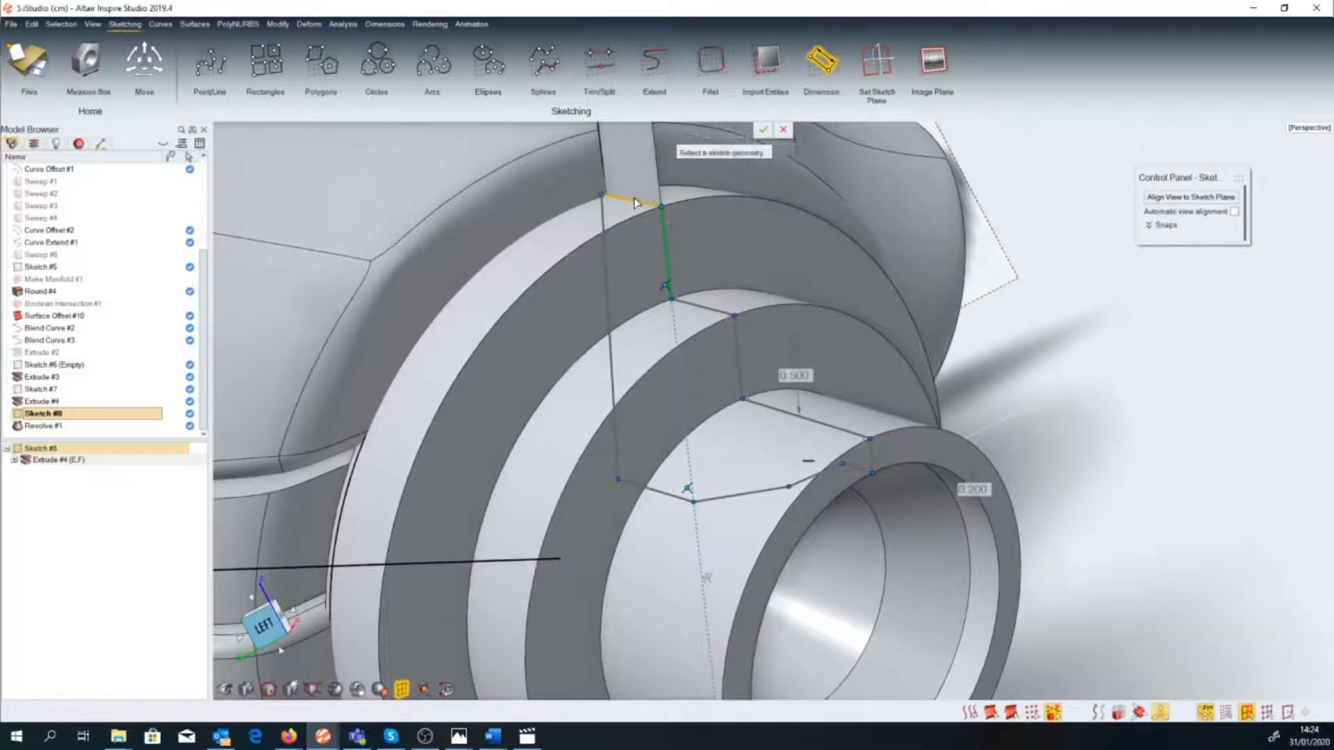
{"action": "left_click", "coordinate": [714, 316]}
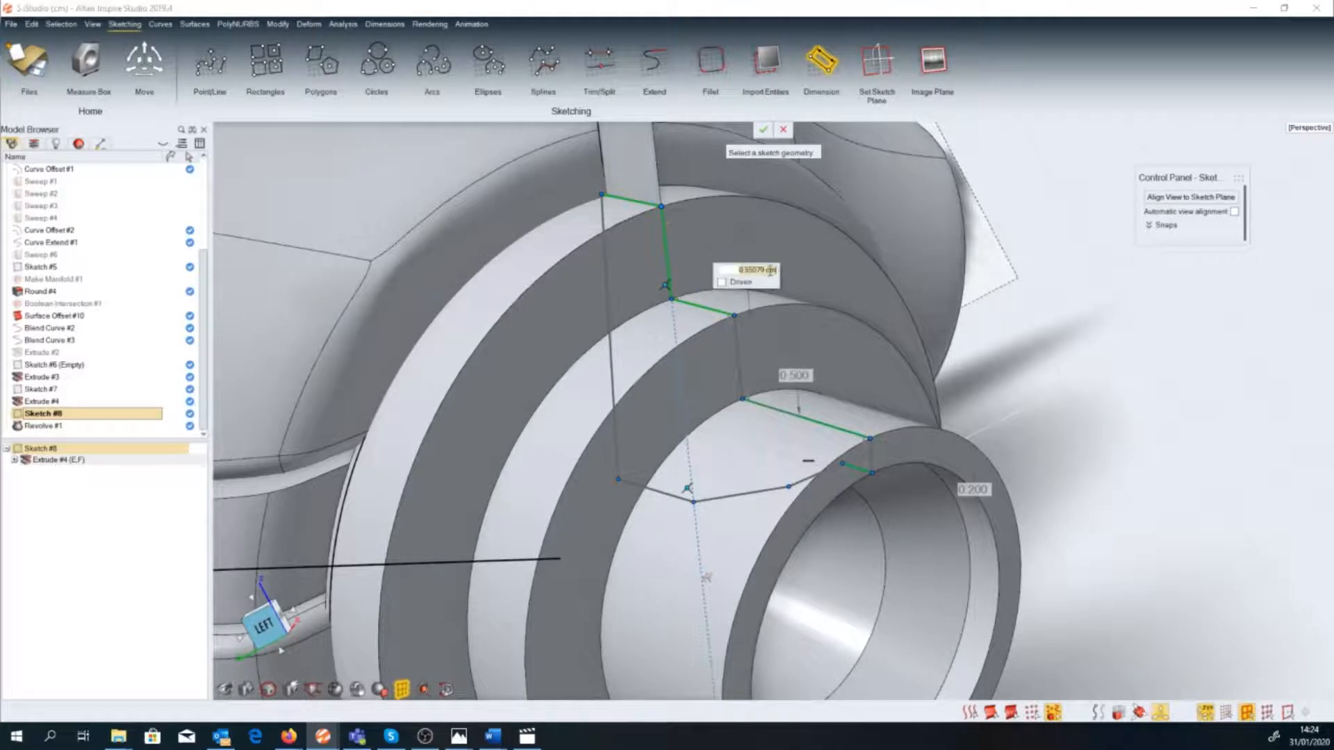
{"action": "type", "text": "0.5"}
{"action": "key", "text": "Return"}
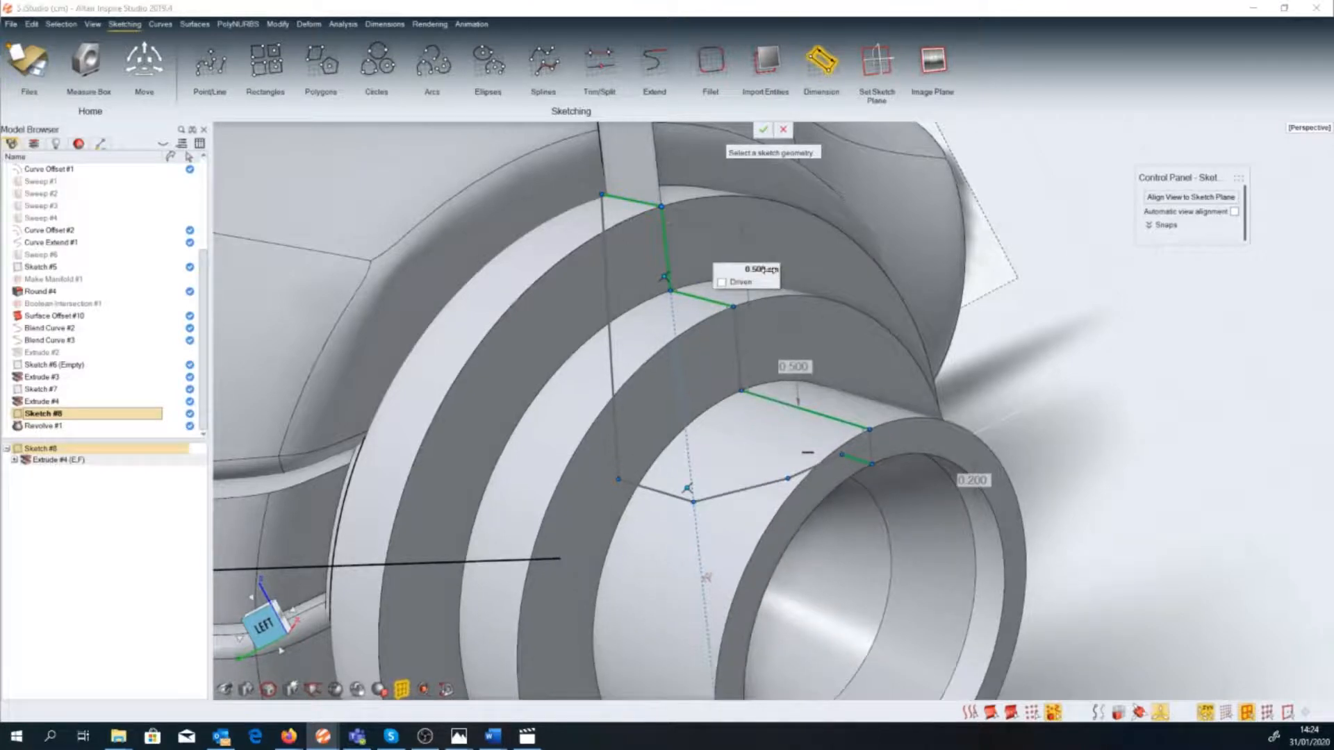
{"action": "middle_click_drag", "start_coordinate": [777, 349], "coordinate": [743, 354]}
{"action": "scroll", "coordinate": [822, 407], "scroll_direction": "down", "scroll_amount": 5}
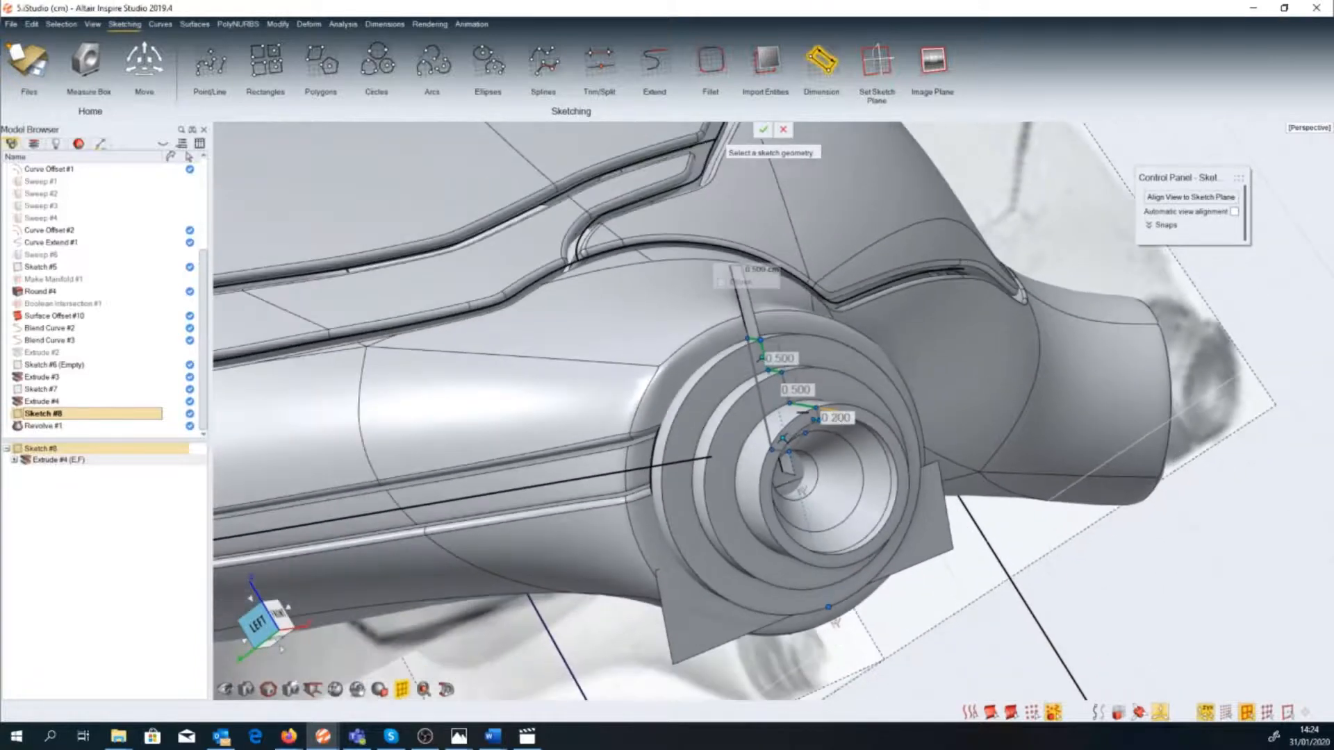
{"action": "middle_click_drag", "start_coordinate": [827, 417], "coordinate": [709, 417]}
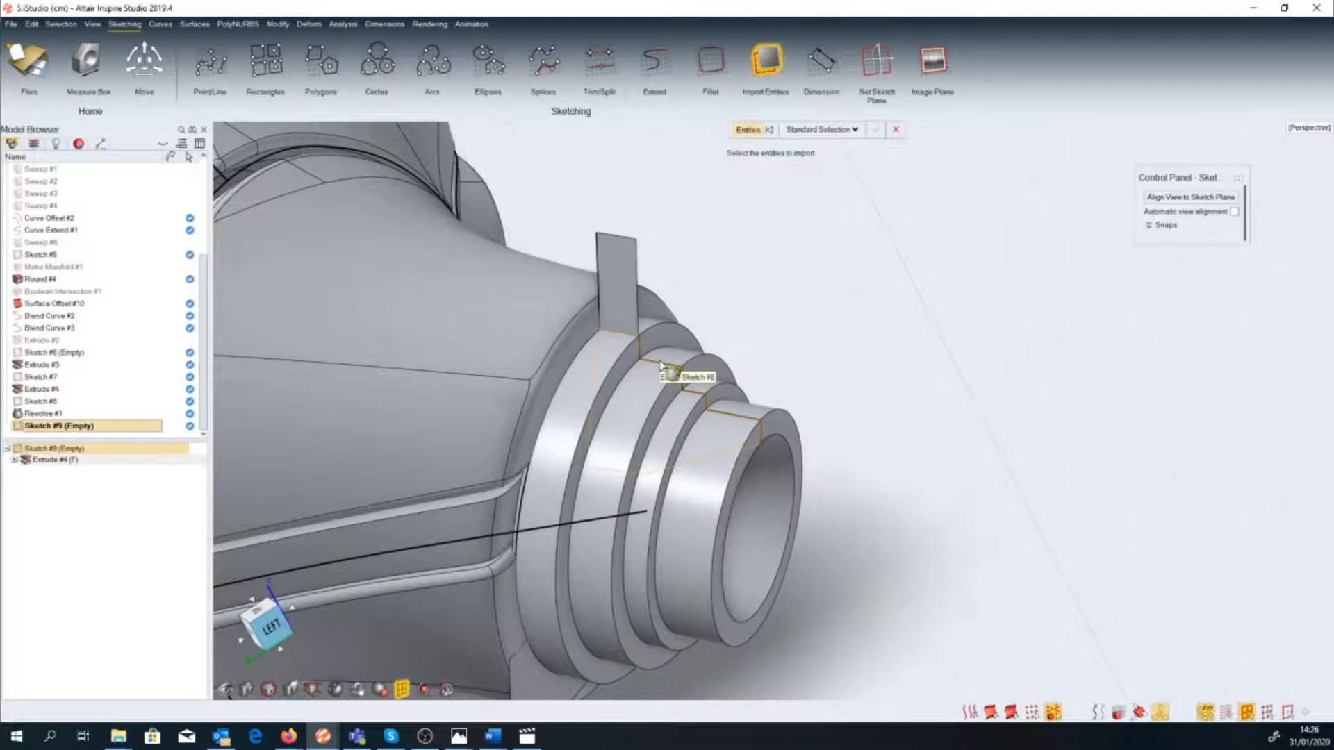
Import the stepped profile into the new sketch and draw a closed rectangle about 0.8 cm long outward from the third step's vertical line.
{"action": "left_click", "coordinate": [661, 366]}
{"action": "scroll", "coordinate": [771, 365], "scroll_direction": "up", "scroll_amount": 2}
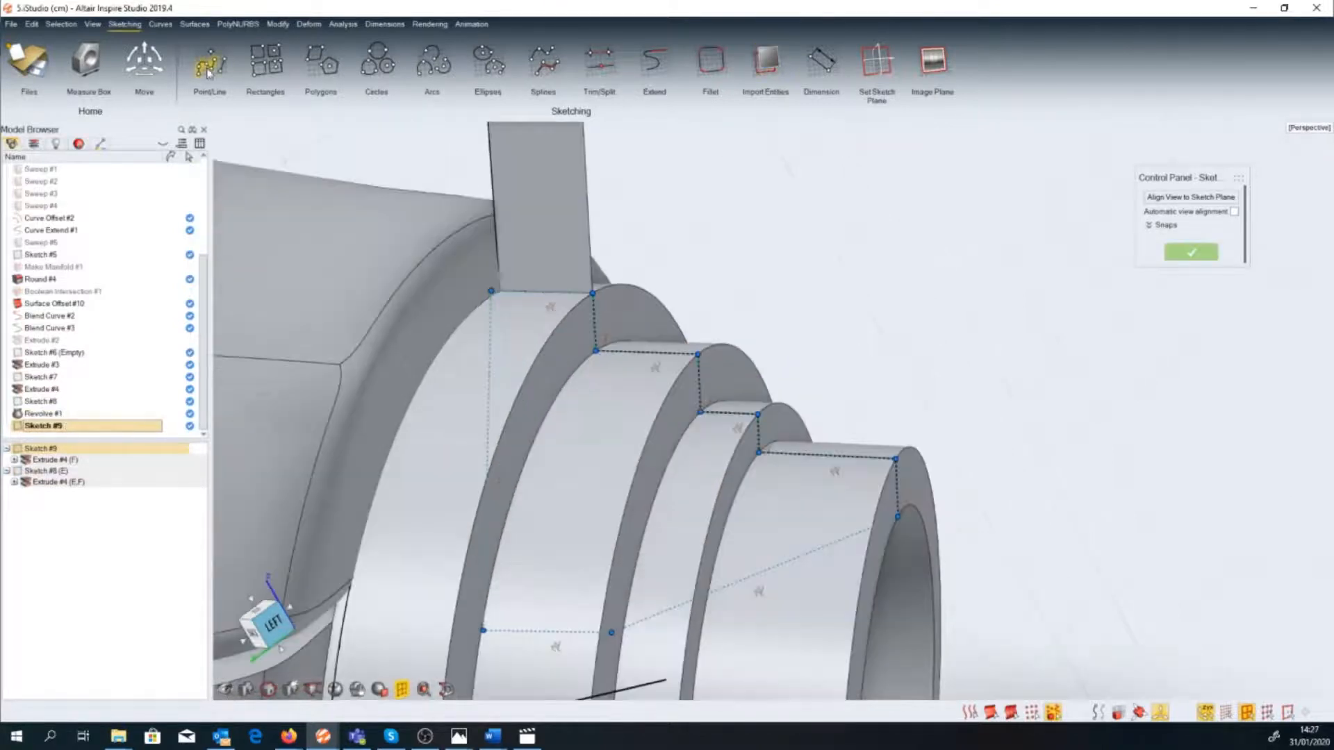
{"action": "left_click", "coordinate": [207, 69]}
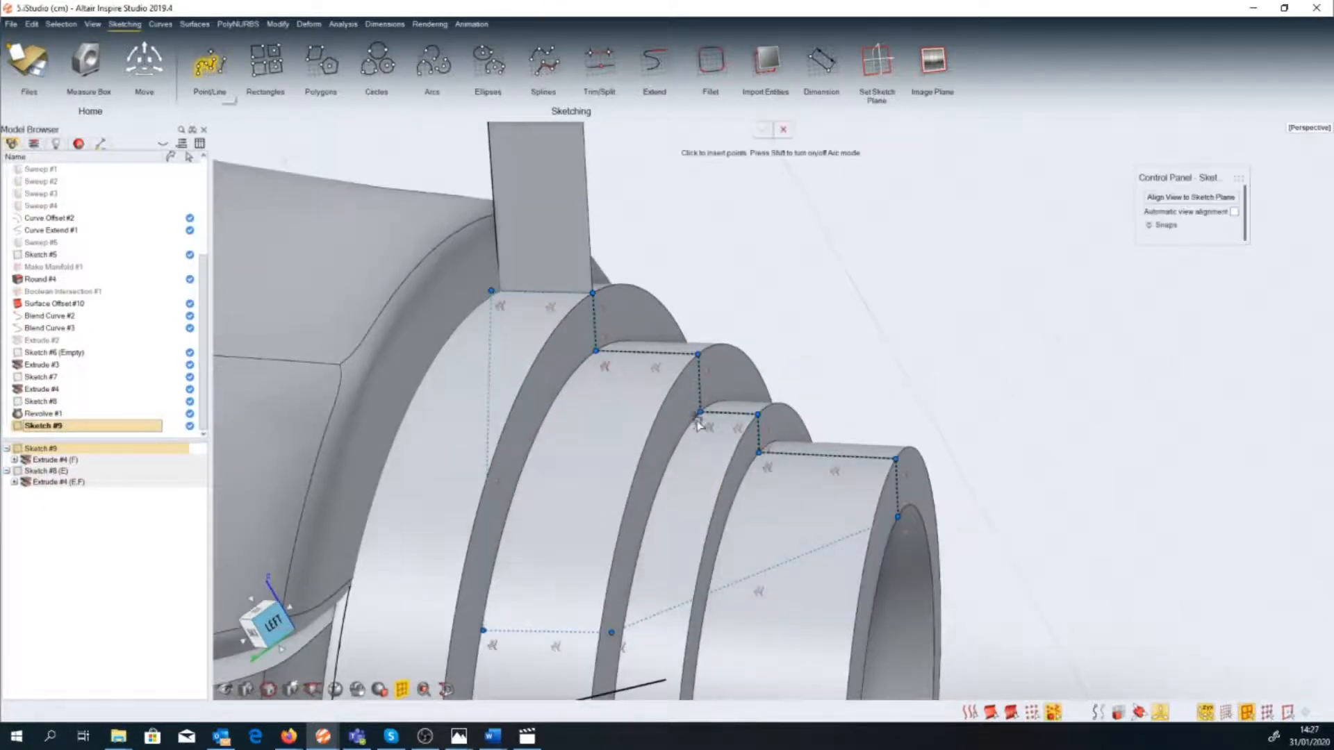
{"action": "left_click", "coordinate": [699, 413]}
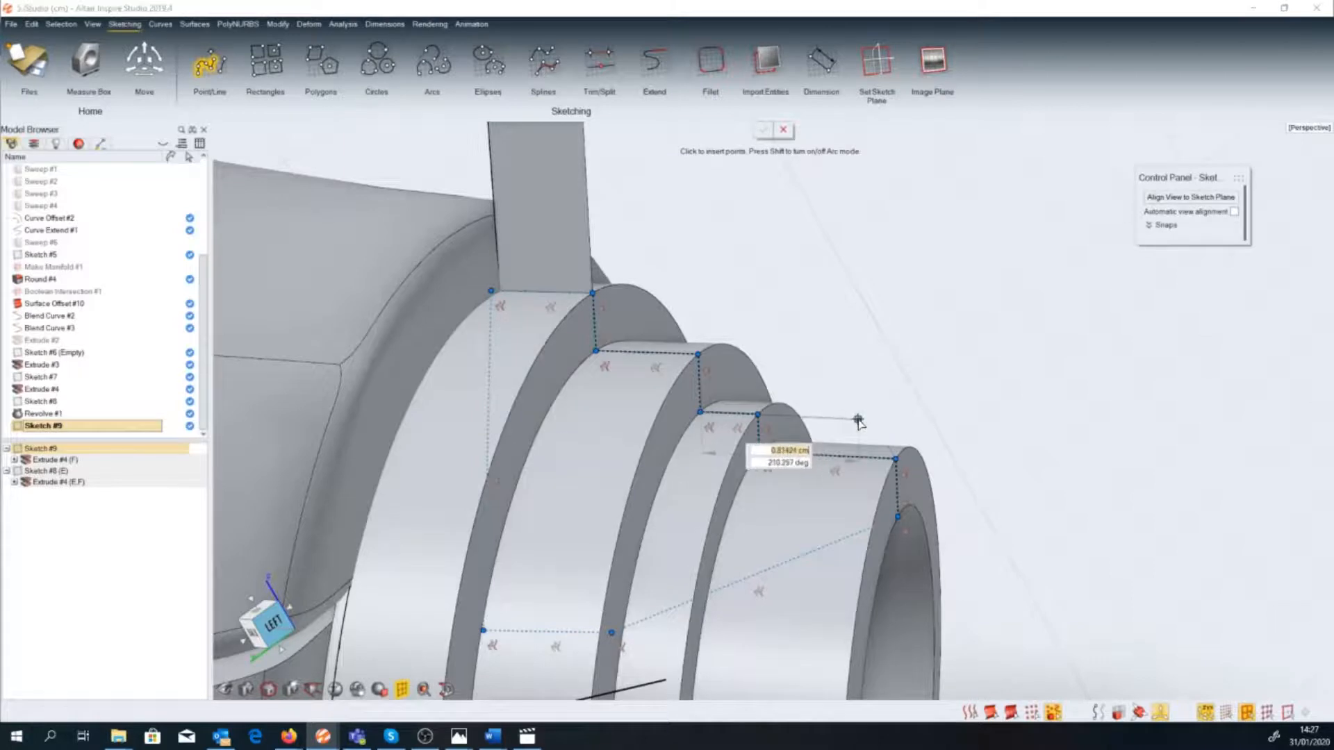
{"action": "left_click", "coordinate": [859, 419]}
{"action": "left_click", "coordinate": [860, 359]}
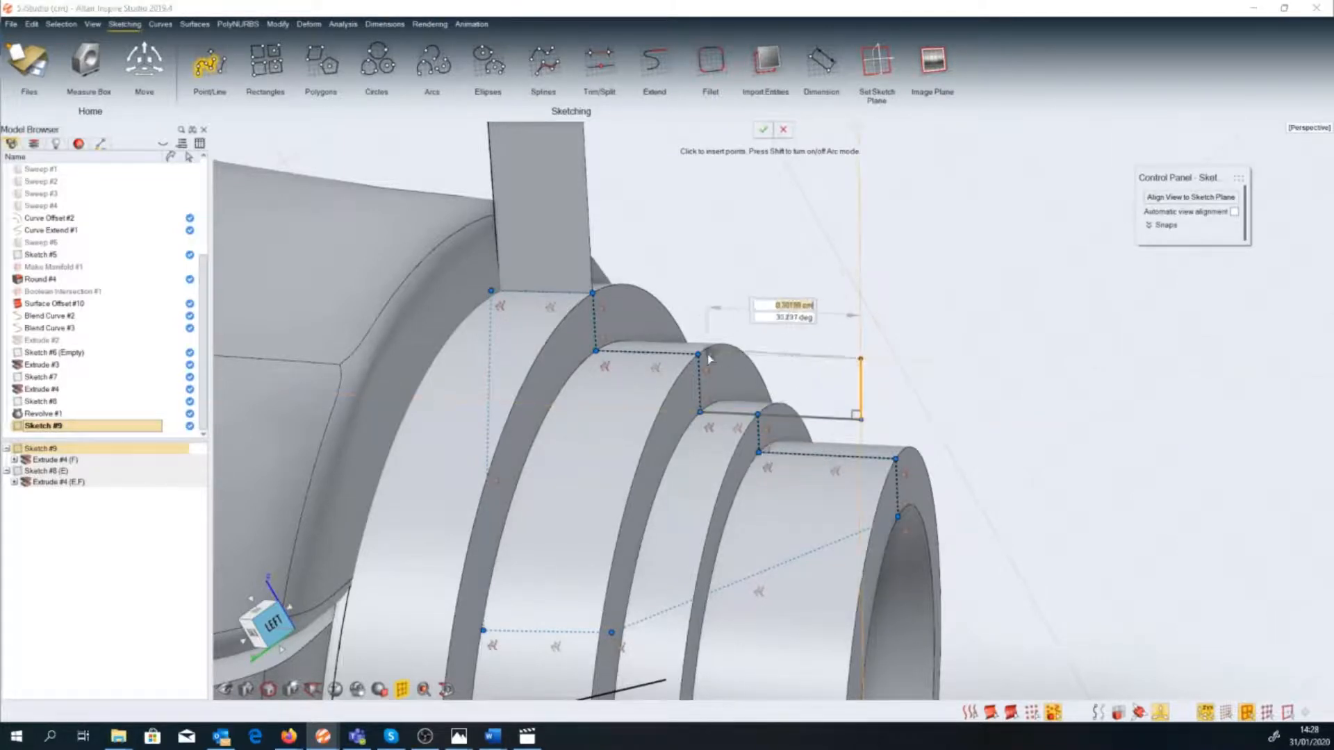
{"action": "left_click", "coordinate": [699, 354]}
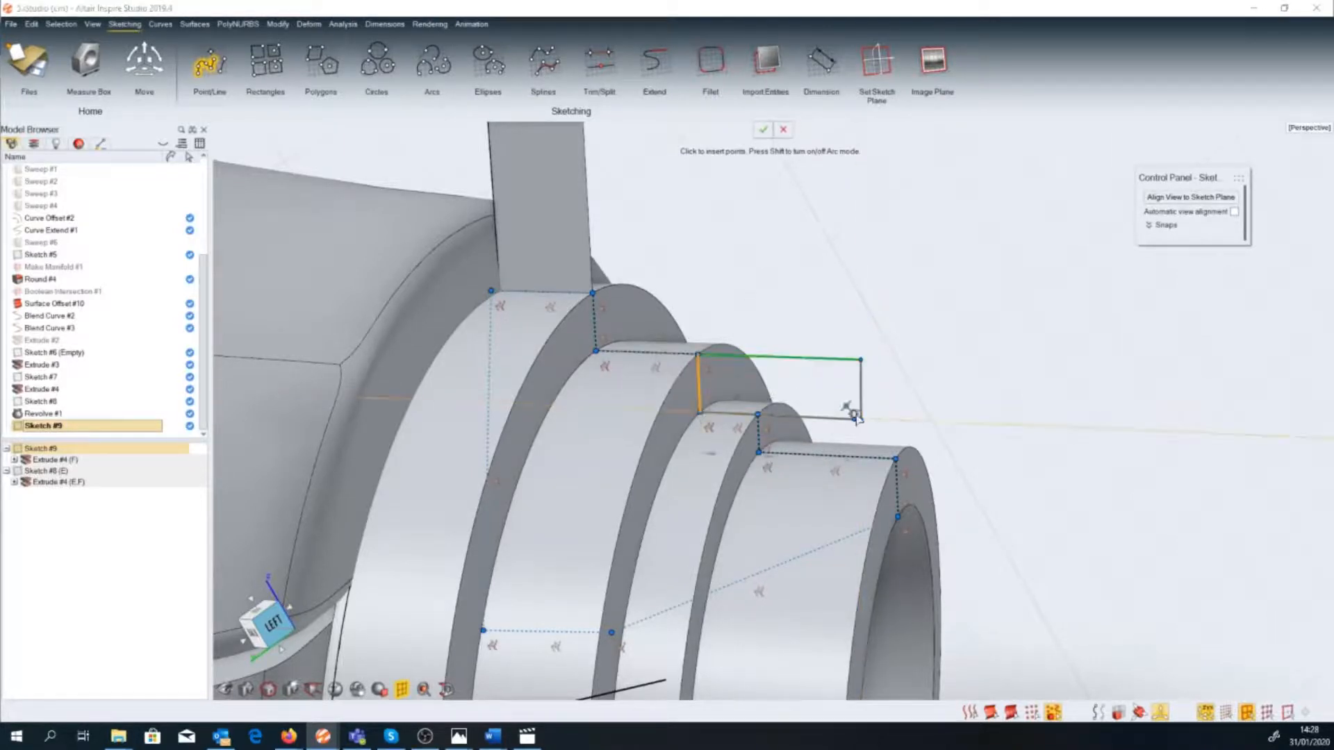
{"action": "left_click", "coordinate": [700, 412]}
{"action": "scroll", "coordinate": [747, 435], "scroll_direction": "down", "scroll_amount": 3}
{"action": "scroll", "coordinate": [772, 427], "scroll_direction": "up", "scroll_amount": 5}
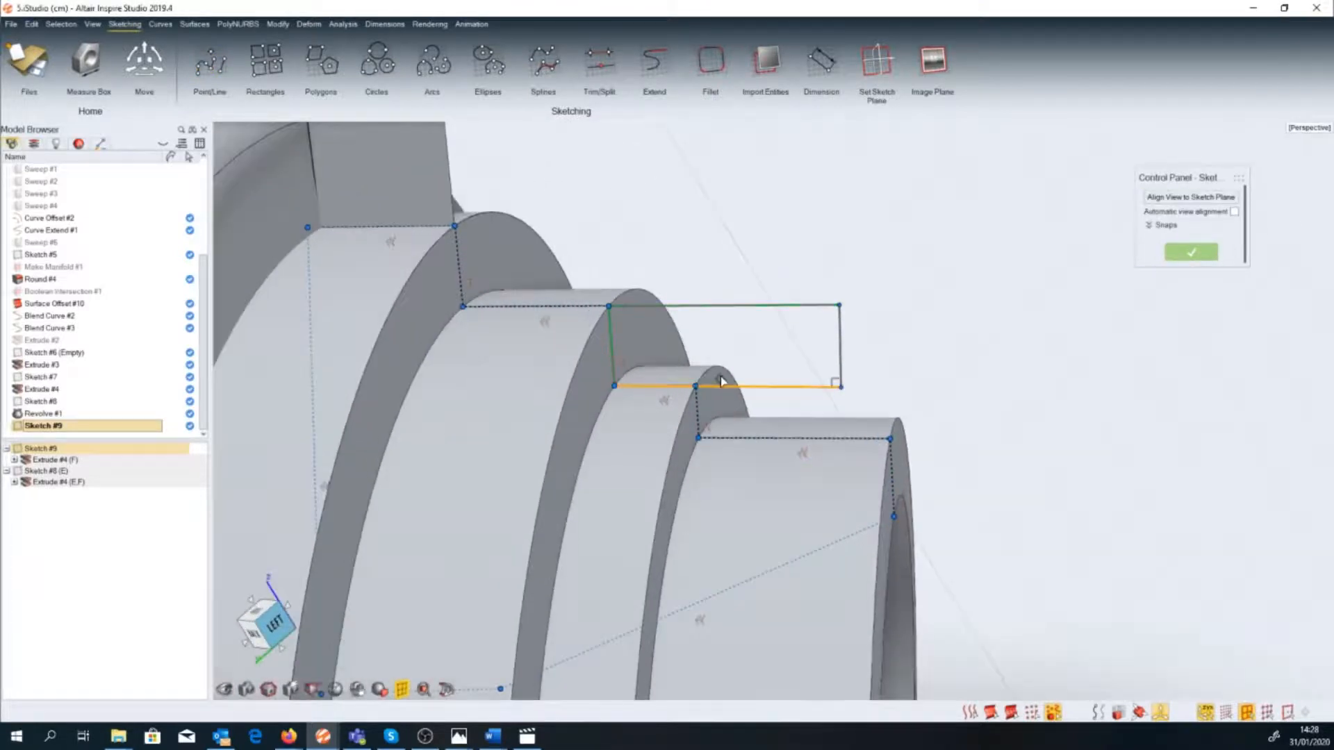
Constrain the rectangle's lower edge parallel to the outer line of the profile's end tube.
{"action": "left_click", "coordinate": [821, 63]}
{"action": "left_click", "coordinate": [758, 439]}
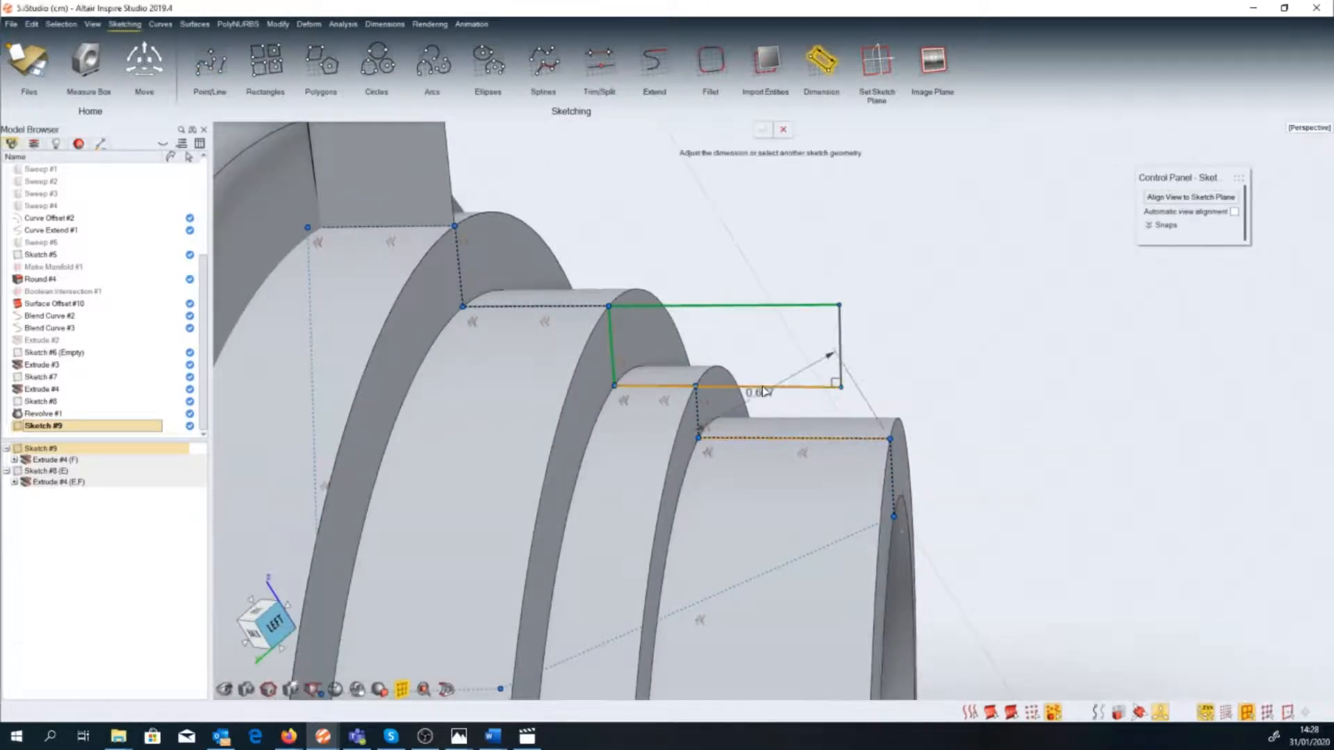
{"action": "left_click", "coordinate": [764, 389]}
{"action": "left_click", "coordinate": [778, 407]}
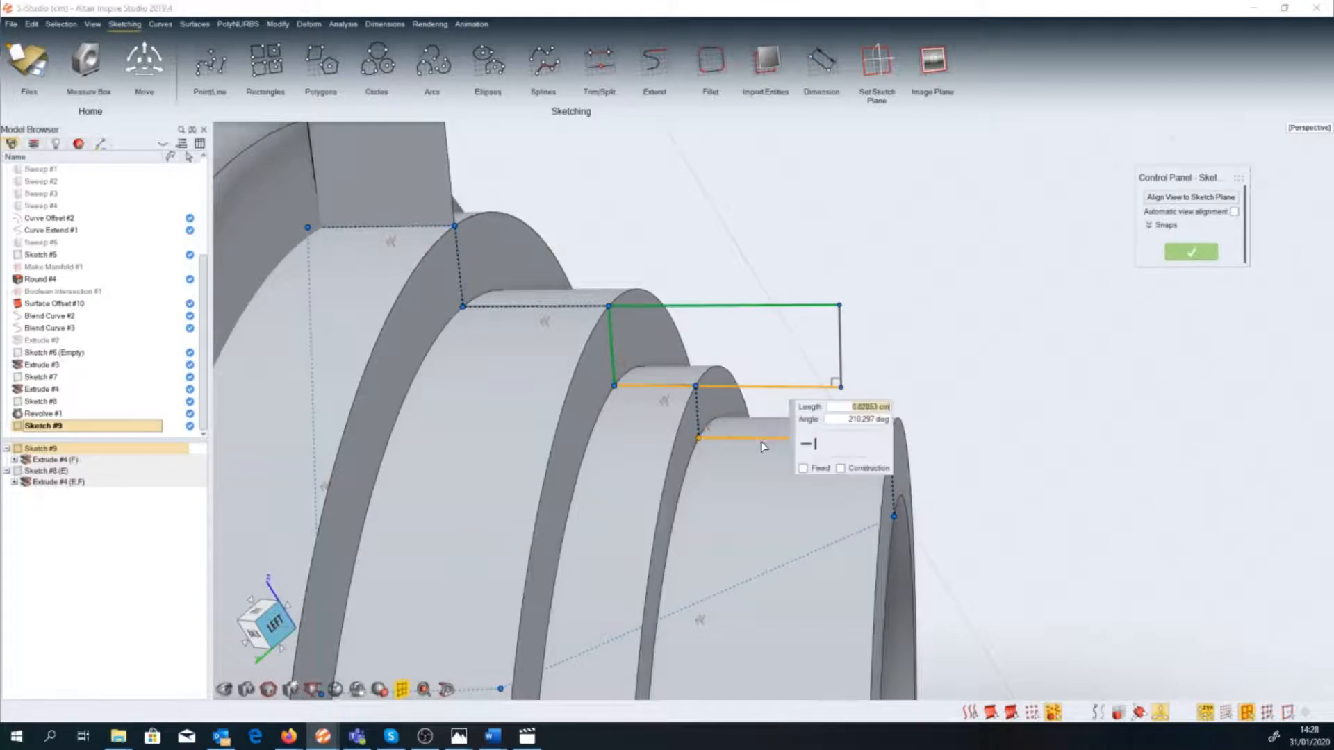
{"action": "left_click", "coordinate": [908, 393]}
{"action": "scroll", "coordinate": [908, 393], "scroll_direction": "down", "scroll_amount": 3}
{"action": "right_click_drag", "start_coordinate": [908, 393], "coordinate": [1149, 217]}
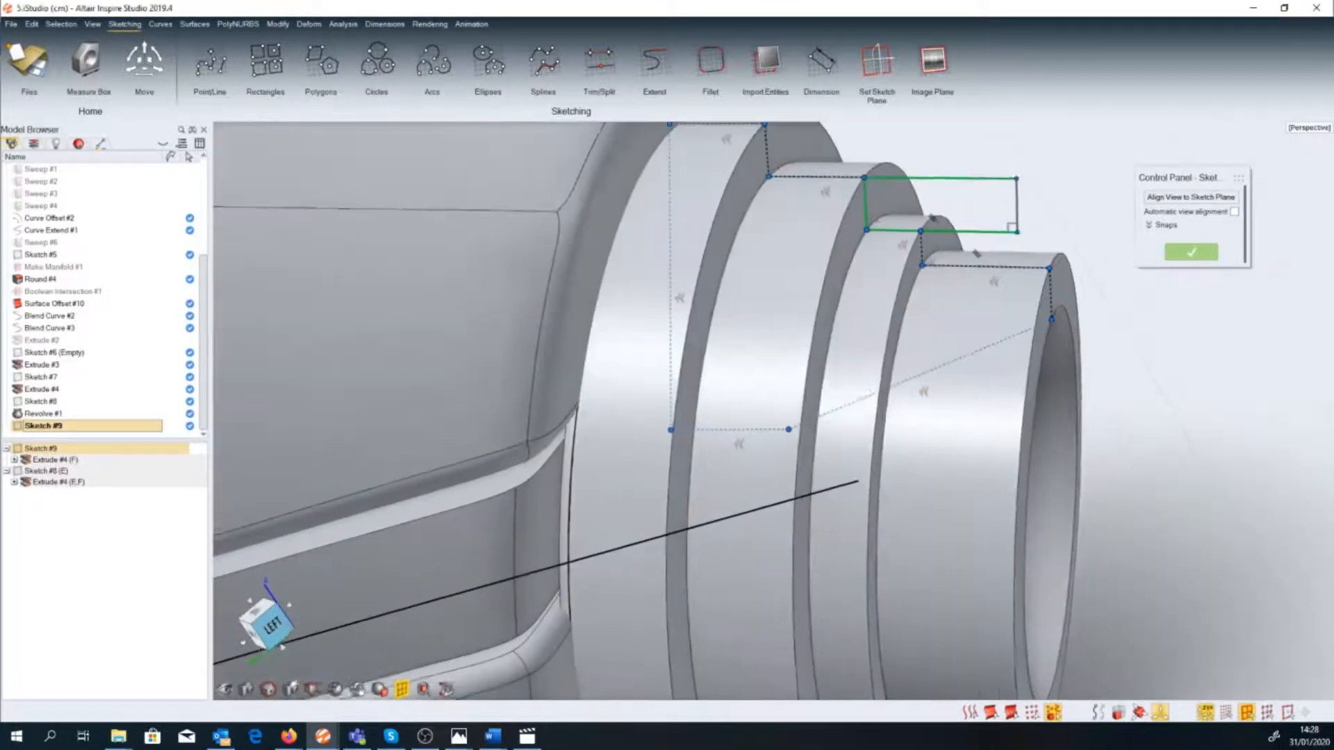
Revolve the rectangle around the lower edge of the extruded strip in the bore to form an outer ring.
{"action": "middle_click_drag", "start_coordinate": [1149, 217], "coordinate": [965, 337]}
{"action": "key", "text": "space"}
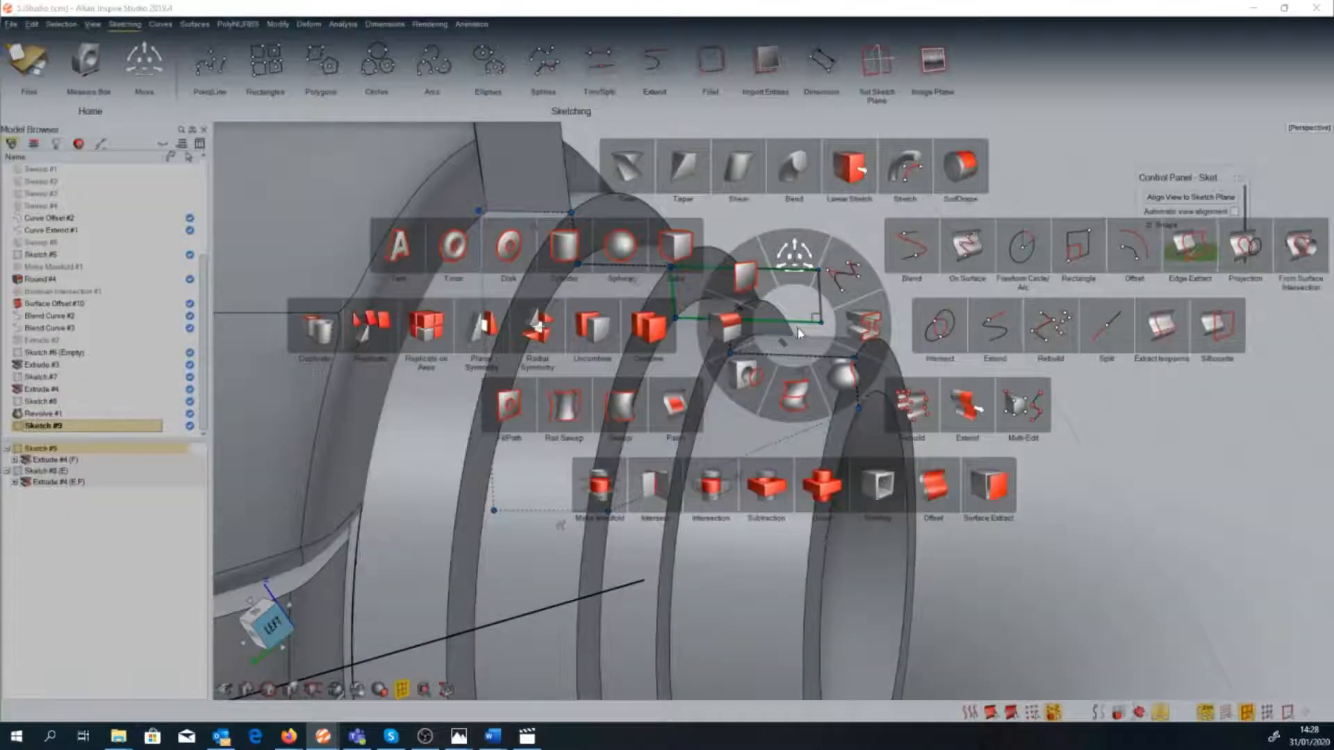
{"action": "left_click", "coordinate": [853, 375]}
{"action": "left_click", "coordinate": [810, 278]}
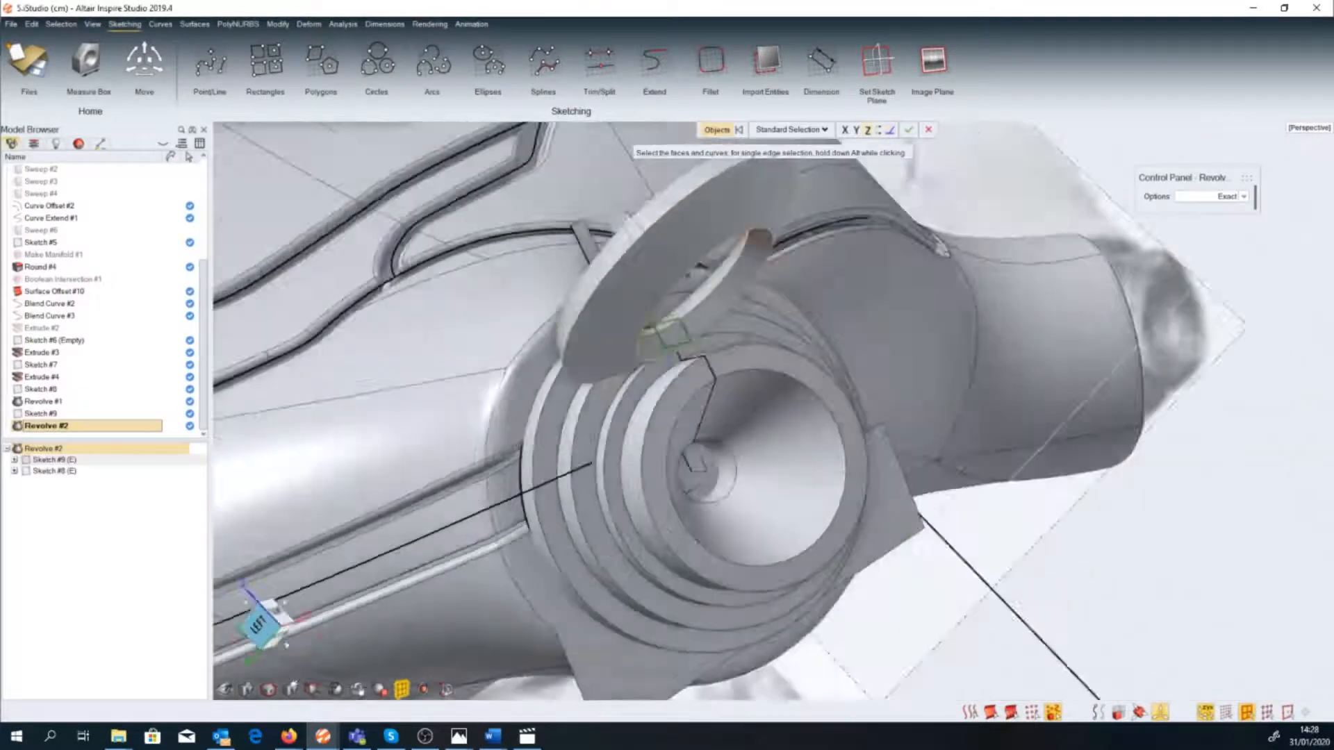
{"action": "right_click_drag", "start_coordinate": [877, 336], "coordinate": [849, 322]}
{"action": "left_click", "coordinate": [879, 132]}
{"action": "scroll", "coordinate": [715, 460], "scroll_direction": "up", "scroll_amount": 4}
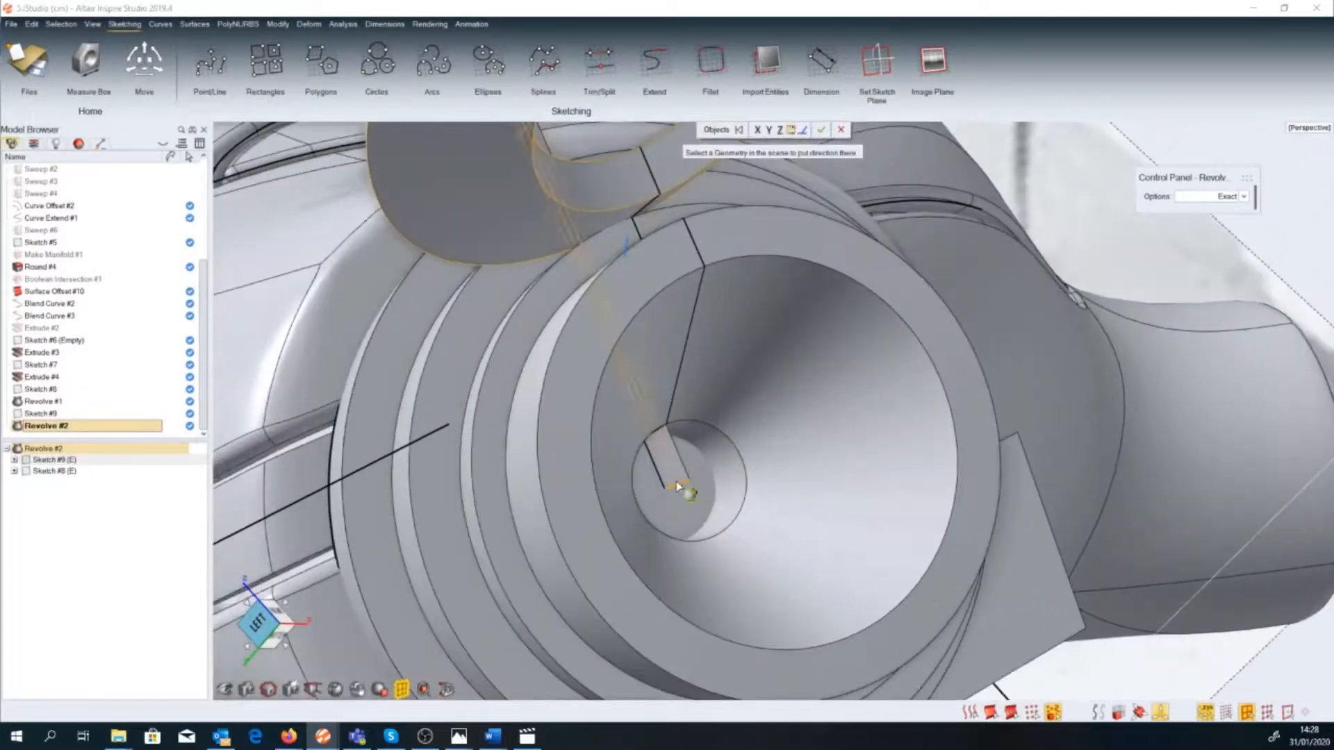
{"action": "left_click", "coordinate": [678, 491]}
{"action": "scroll", "coordinate": [678, 490], "scroll_direction": "down", "scroll_amount": 3}
{"action": "right_click_drag", "start_coordinate": [678, 491], "coordinate": [1068, 528]}
{"action": "middle_click_drag", "start_coordinate": [1069, 530], "coordinate": [1105, 626]}
{"action": "left_click", "coordinate": [1104, 626]}
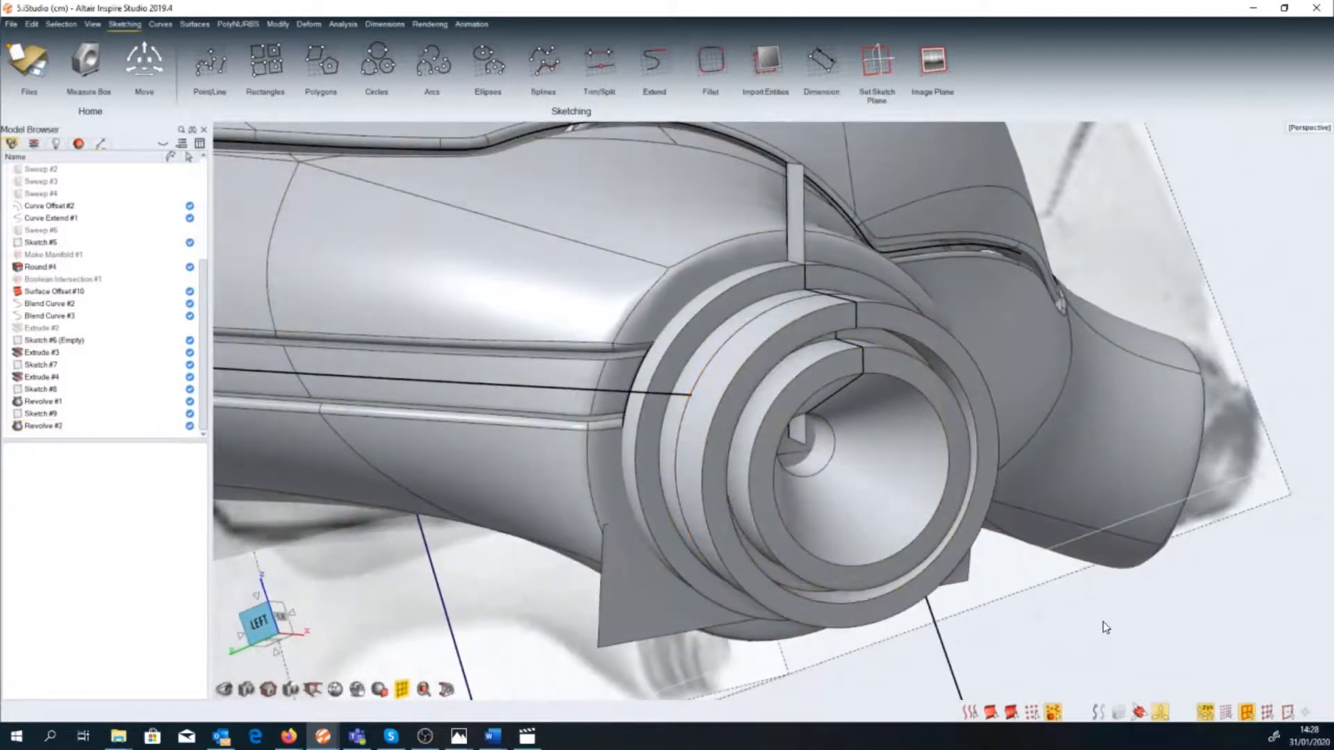
Extrude the lower edge of the strip inside the bore by about 0.88 cm.
{"action": "key", "text": "space"}
{"action": "left_click", "coordinate": [881, 514]}
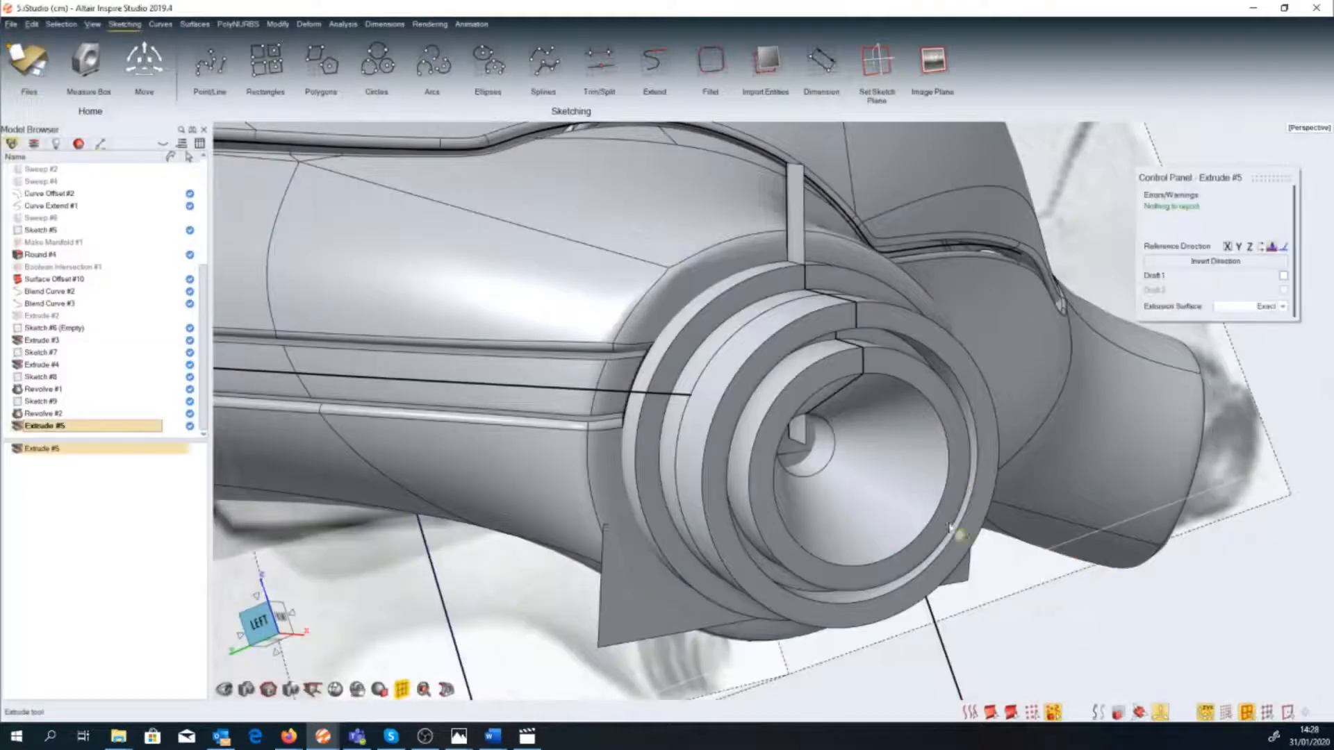
{"action": "left_click", "coordinate": [795, 440]}
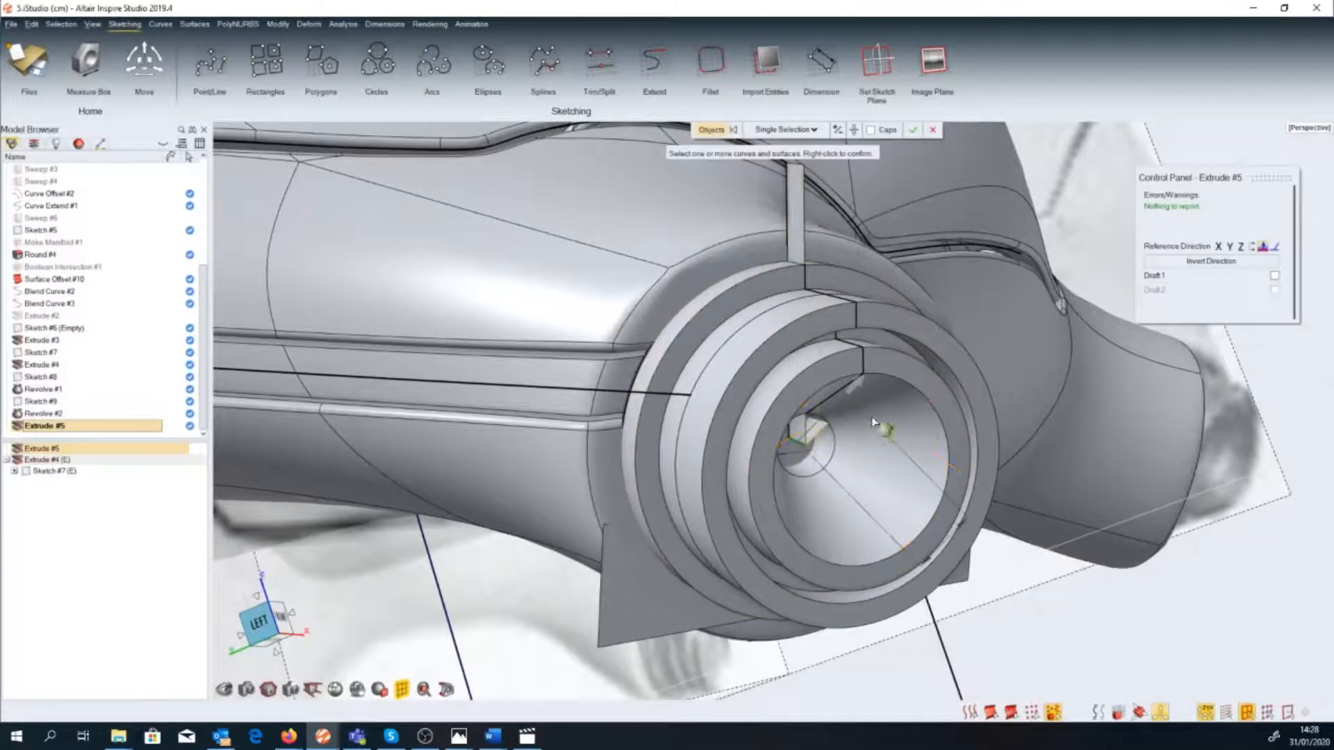
{"action": "middle_click_drag", "start_coordinate": [885, 453], "coordinate": [854, 461]}
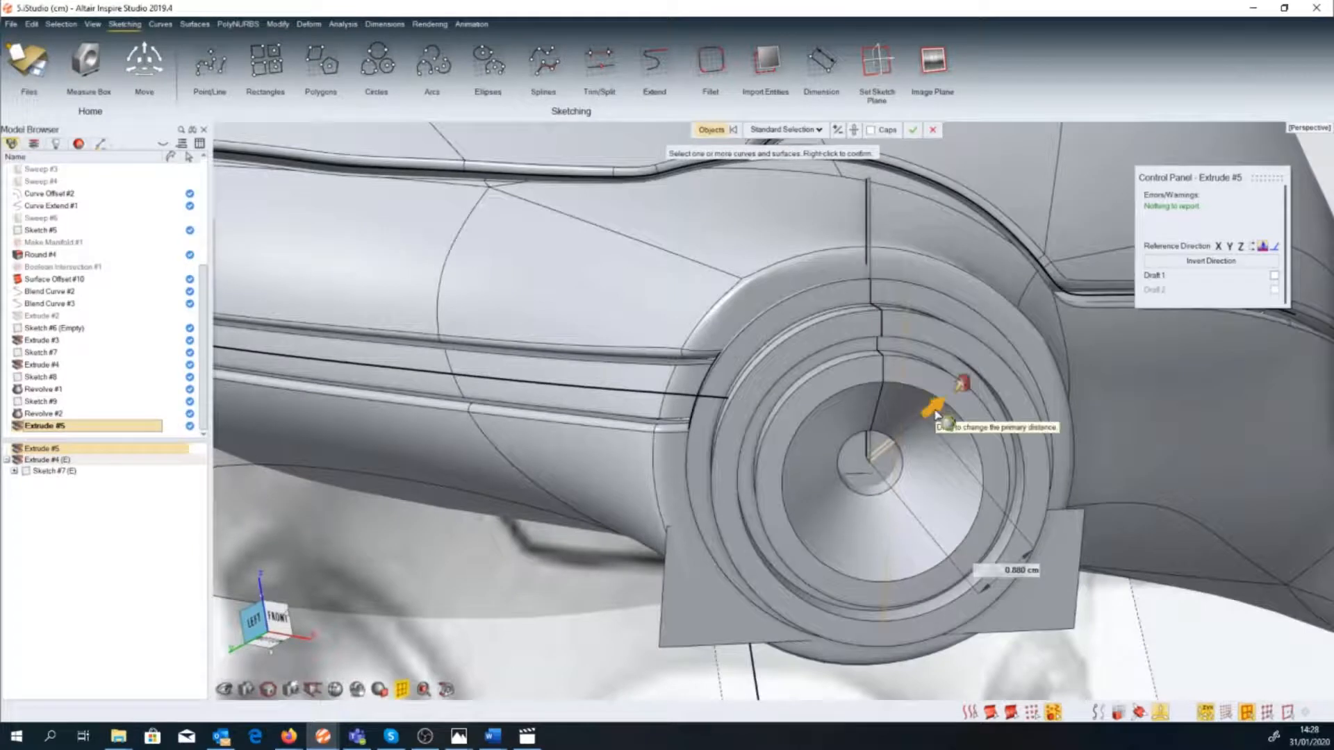
{"action": "left_click", "coordinate": [895, 456]}
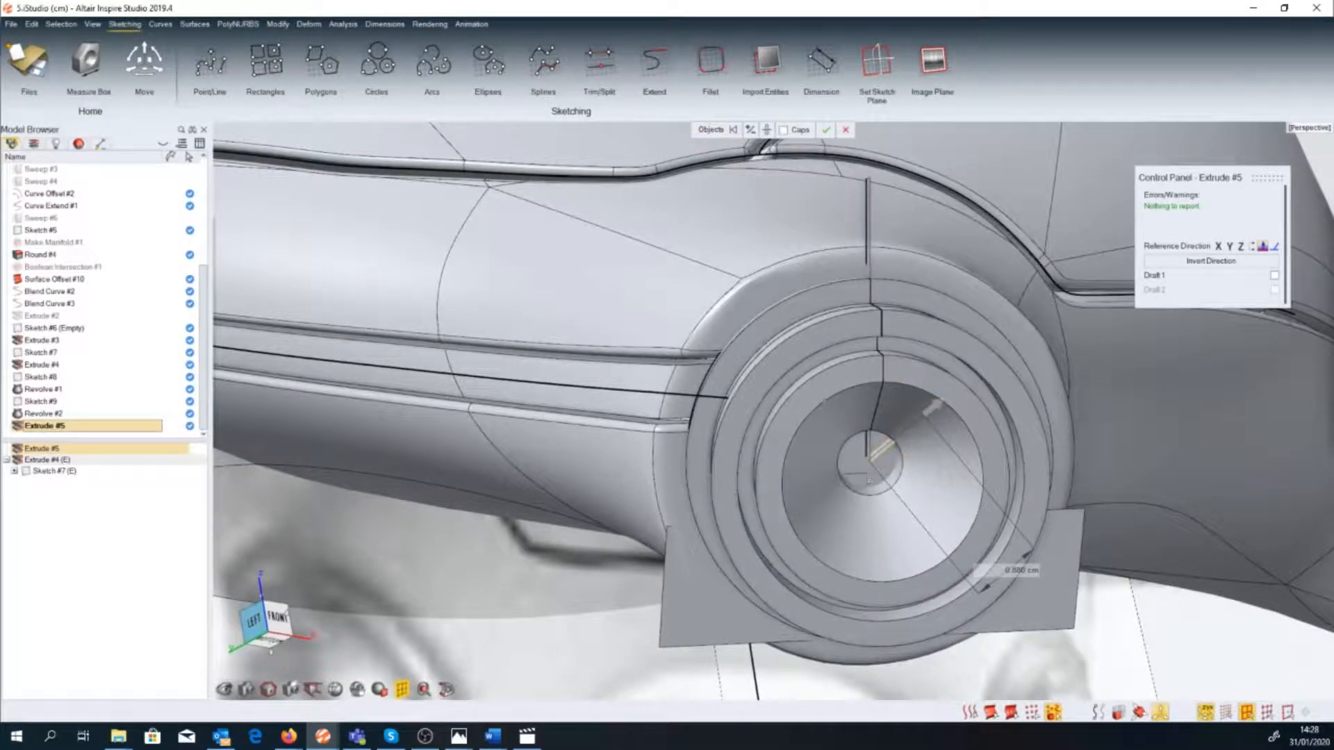
Set the extrusion's reference direction from the edge of the flat surface behind the tube and finish the extrusion.
{"action": "left_click", "coordinate": [1252, 246]}
{"action": "middle_click_drag", "start_coordinate": [848, 466], "coordinate": [810, 462]}
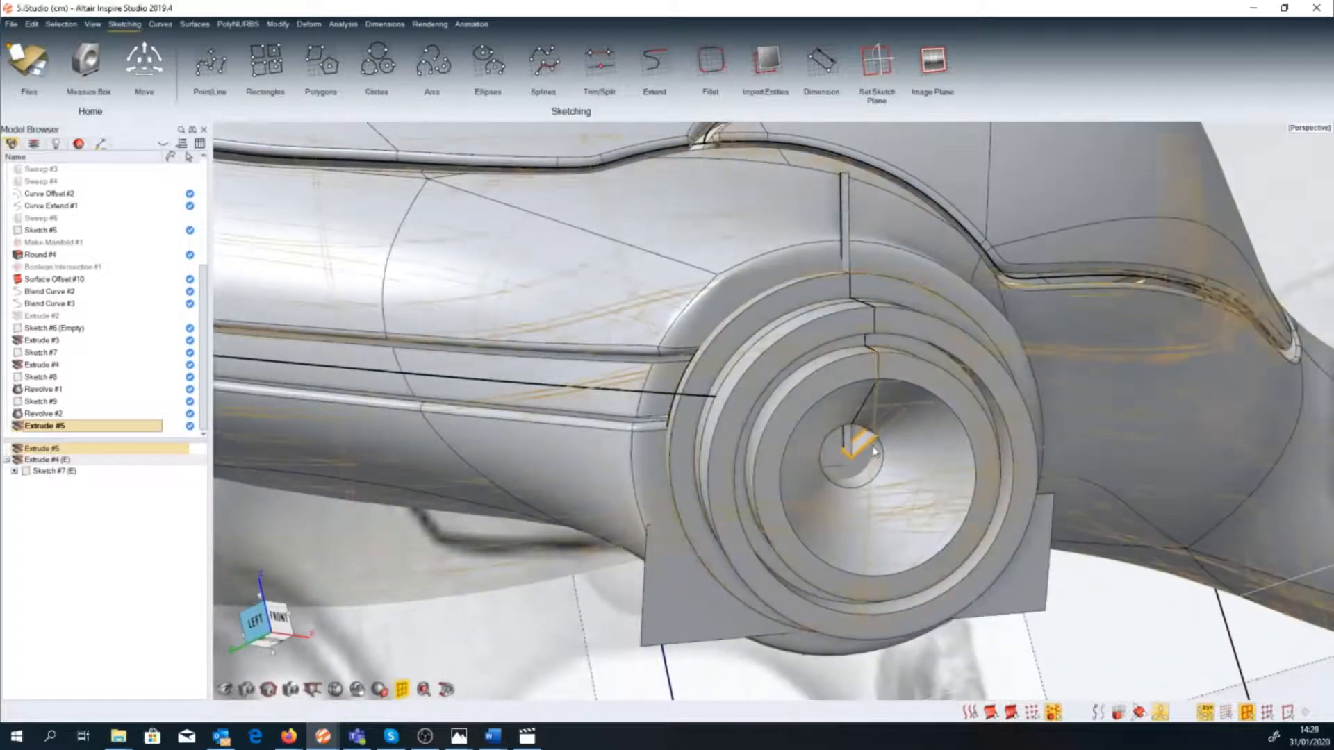
{"action": "left_click", "coordinate": [1049, 496]}
{"action": "right_click", "coordinate": [893, 486]}
{"action": "middle_click_drag", "start_coordinate": [894, 486], "coordinate": [889, 513]}
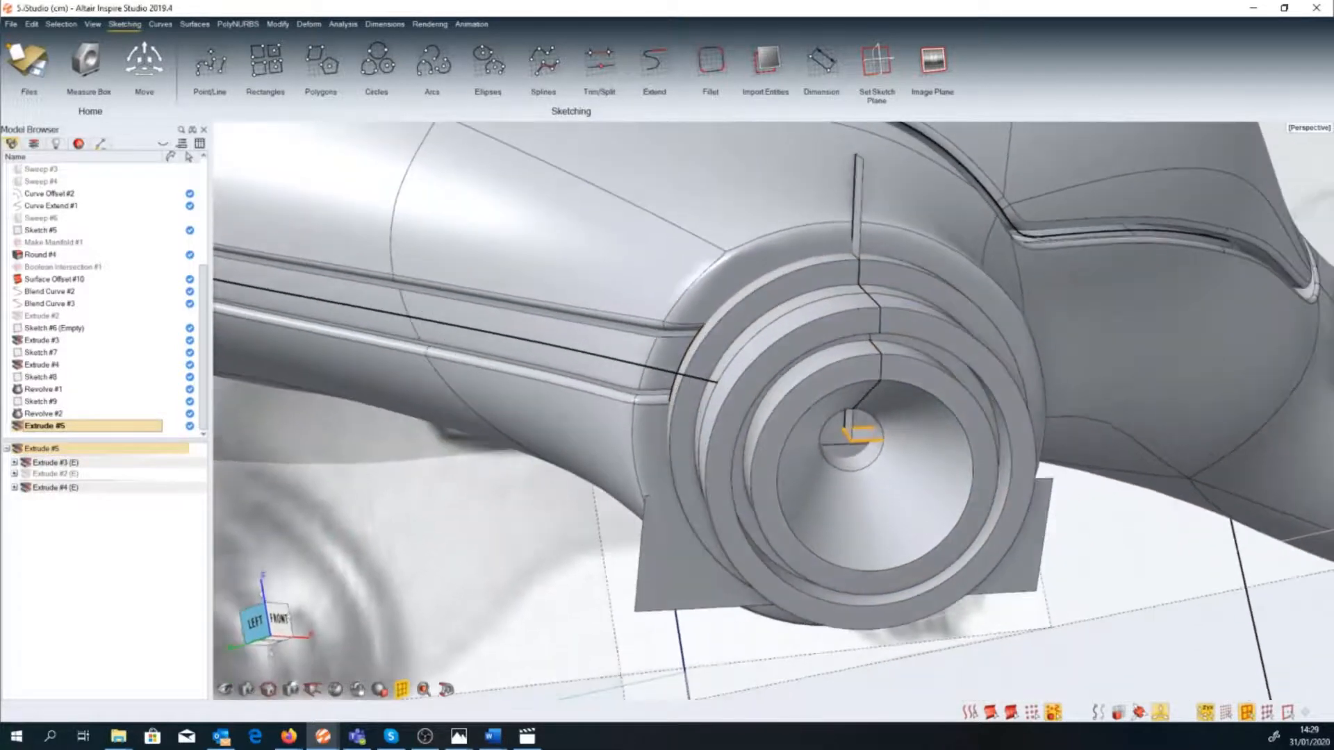
Import the outer ring's front circular edge and its adjoining seam edge as reference geometry into a new sketch on the extruded strip.
{"action": "left_click", "coordinate": [766, 64]}
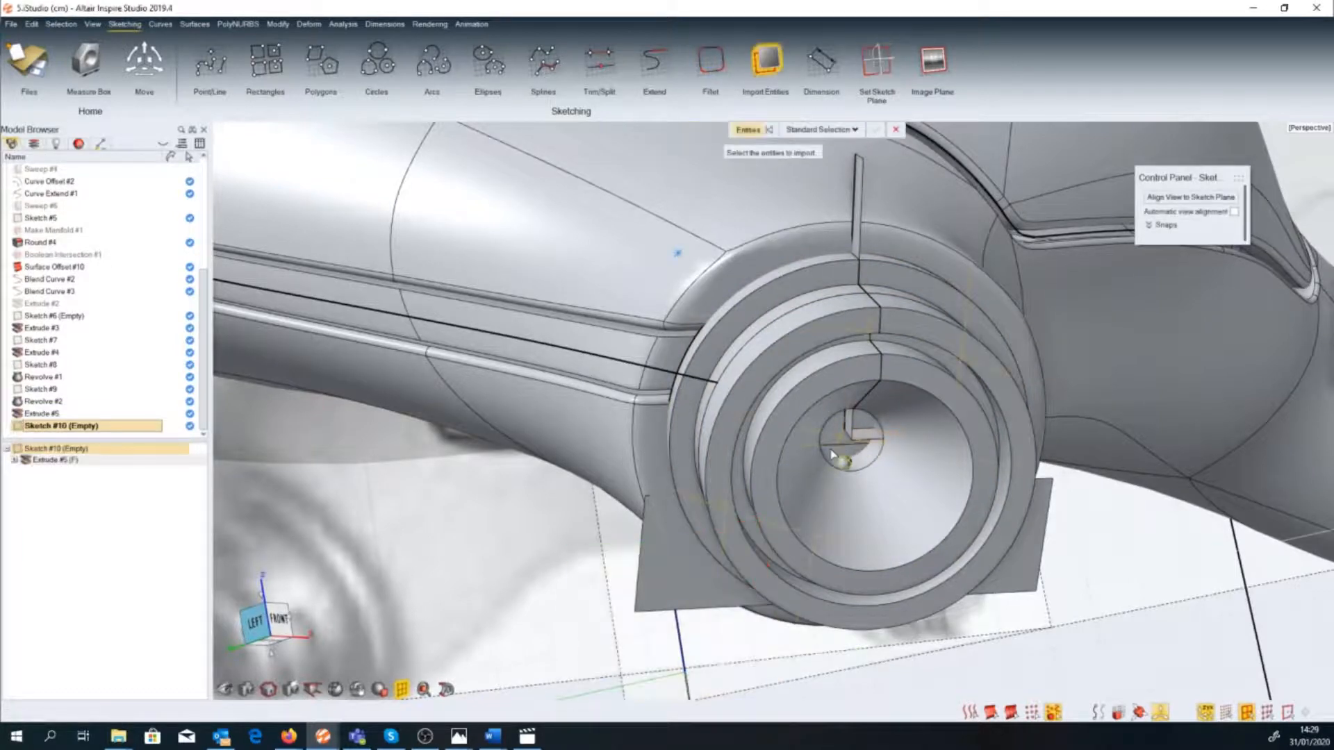
{"action": "middle_click_drag", "start_coordinate": [834, 456], "coordinate": [853, 524]}
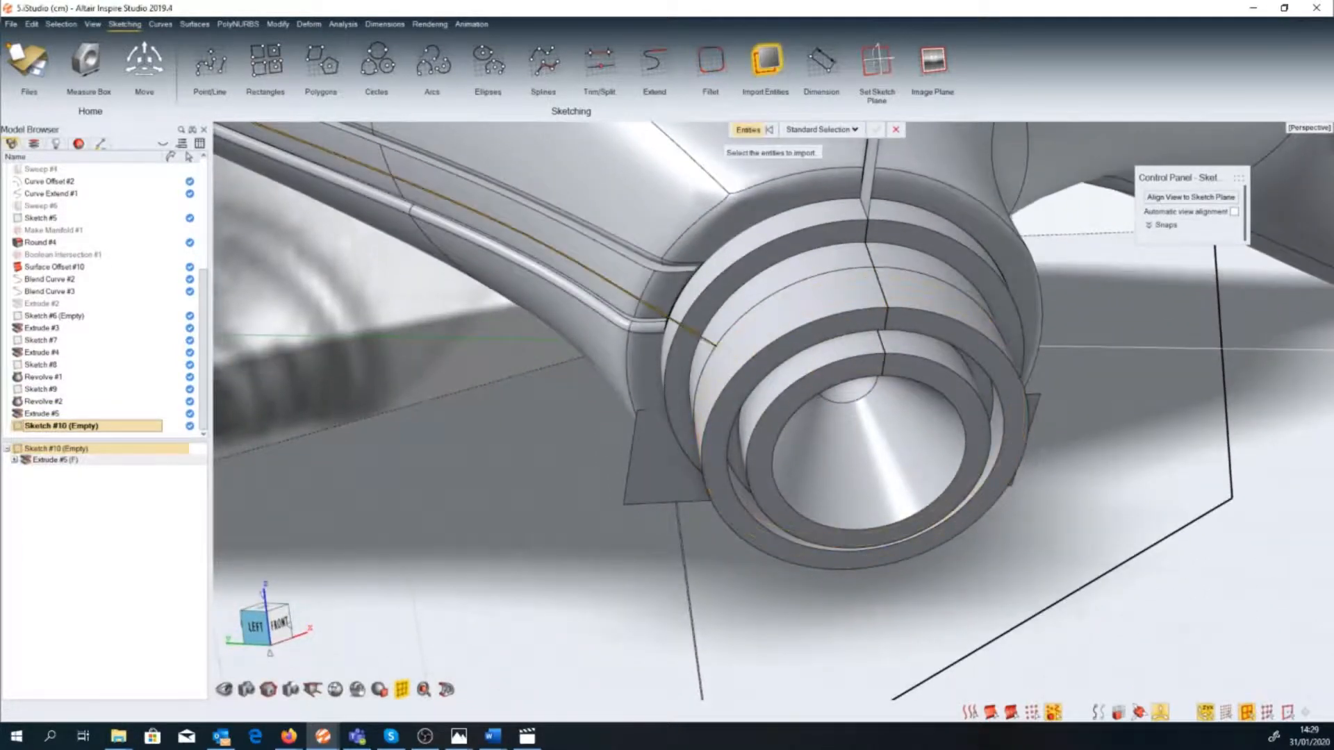
{"action": "middle_click_drag", "start_coordinate": [799, 354], "coordinate": [848, 320]}
{"action": "left_click", "coordinate": [894, 306]}
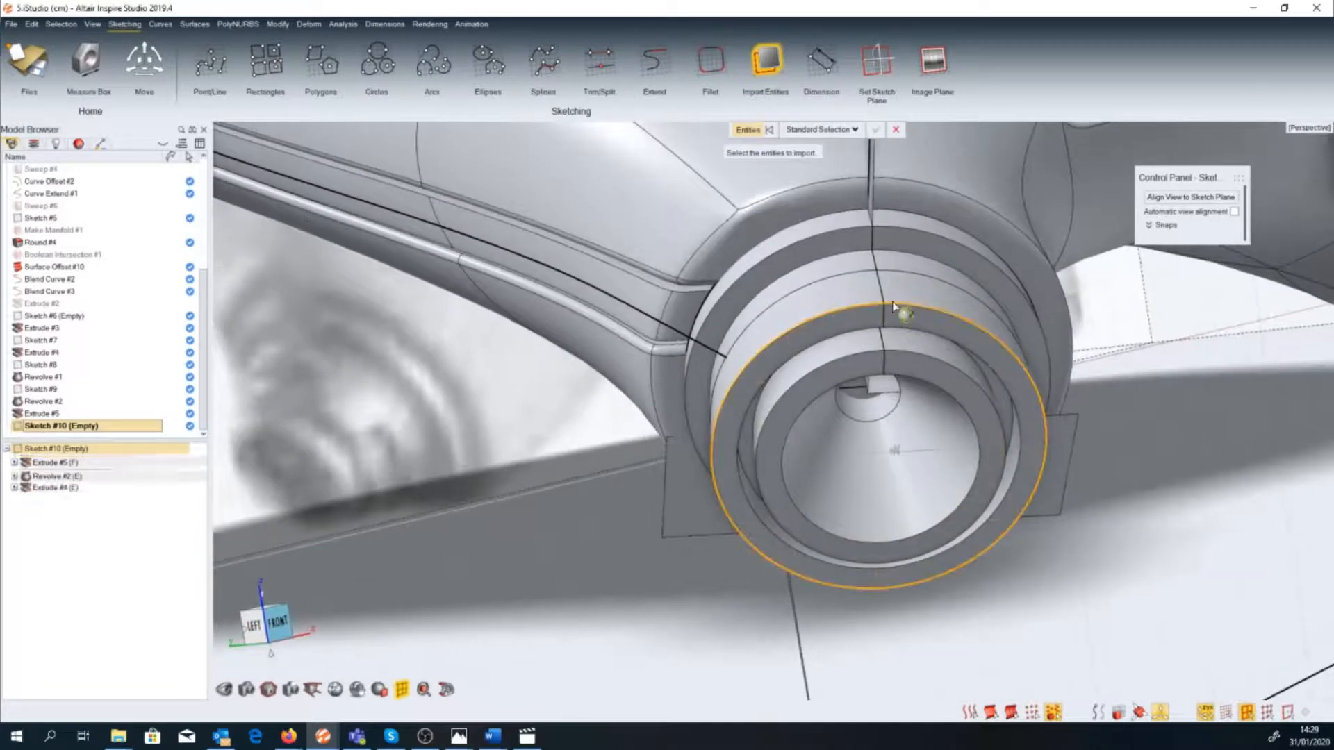
{"action": "left_click", "coordinate": [881, 283]}
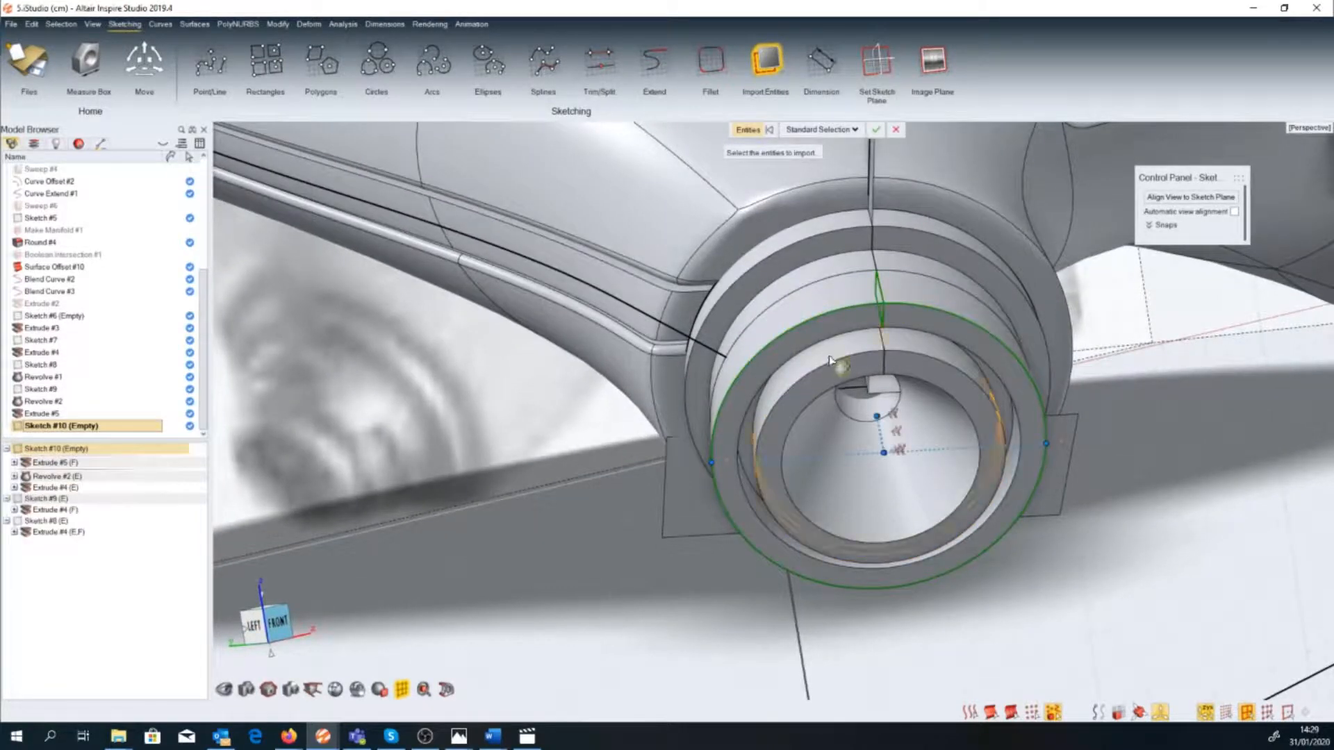
{"action": "middle_click_drag", "start_coordinate": [828, 353], "coordinate": [828, 371]}
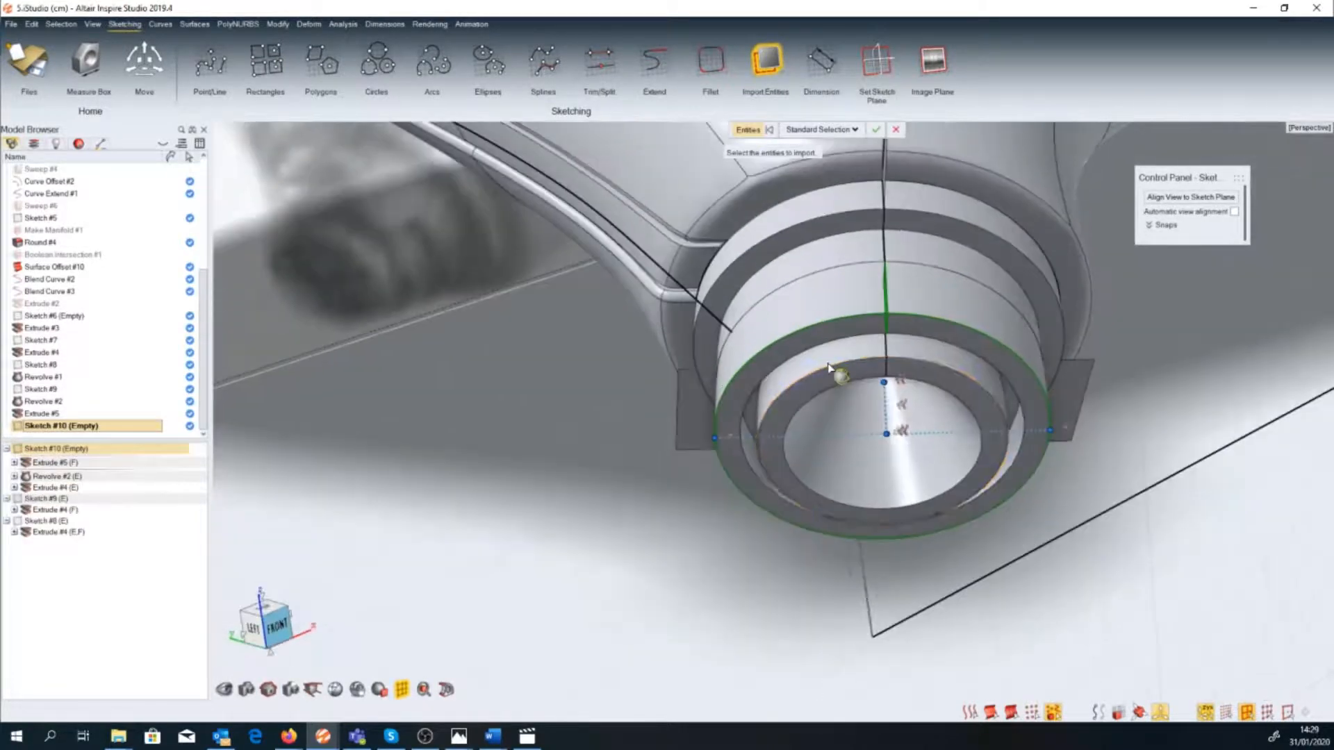
Sketch a closed four-sided trapezoid on the imported references, with its short edge through the circle centre and its long edge towards the ring.
{"action": "left_click", "coordinate": [206, 69]}
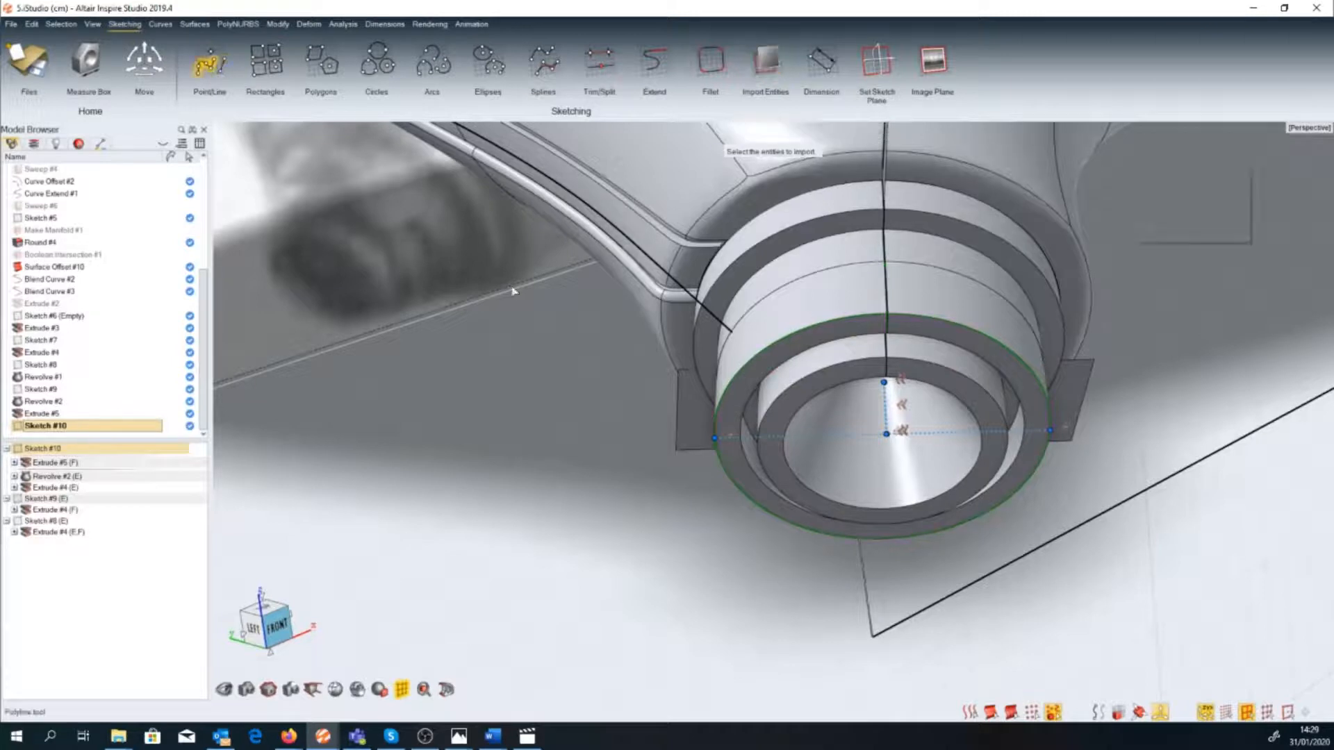
{"action": "left_click", "coordinate": [861, 436]}
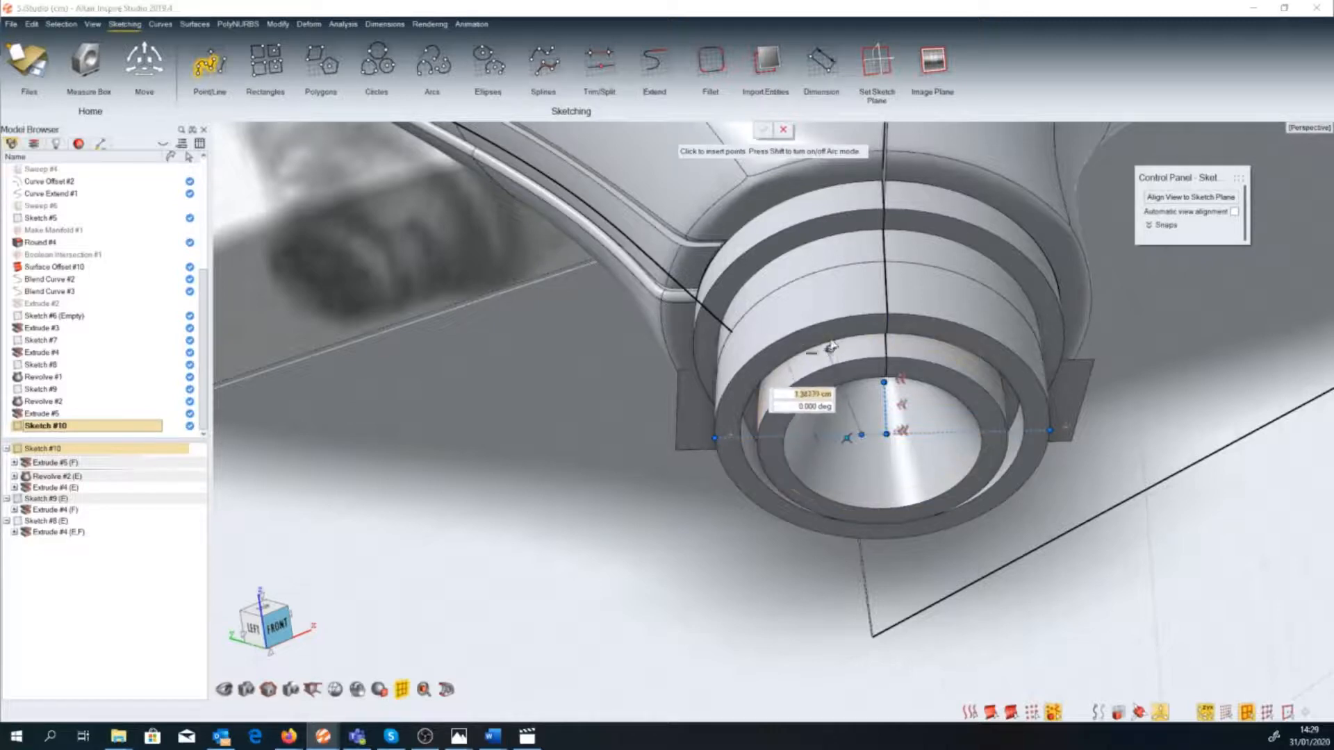
{"action": "left_click", "coordinate": [821, 335]}
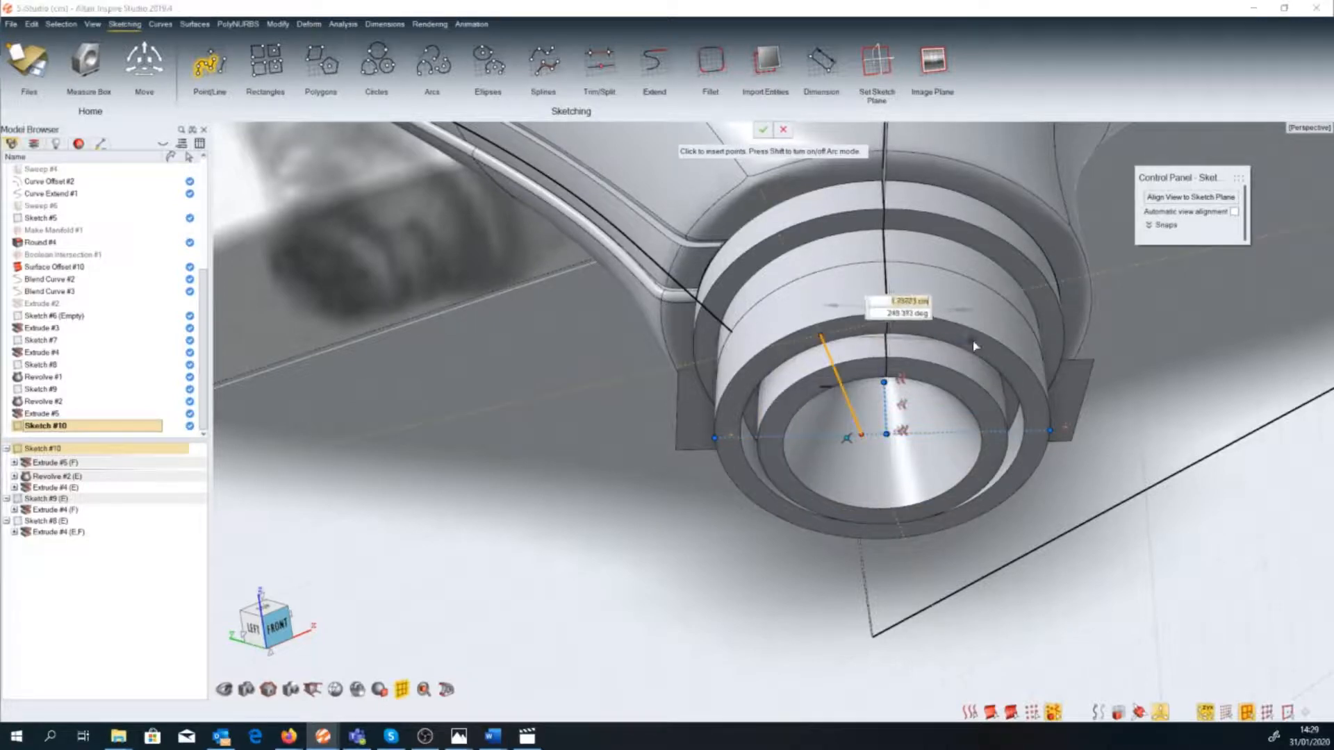
{"action": "left_click", "coordinate": [984, 336]}
{"action": "left_click", "coordinate": [928, 433]}
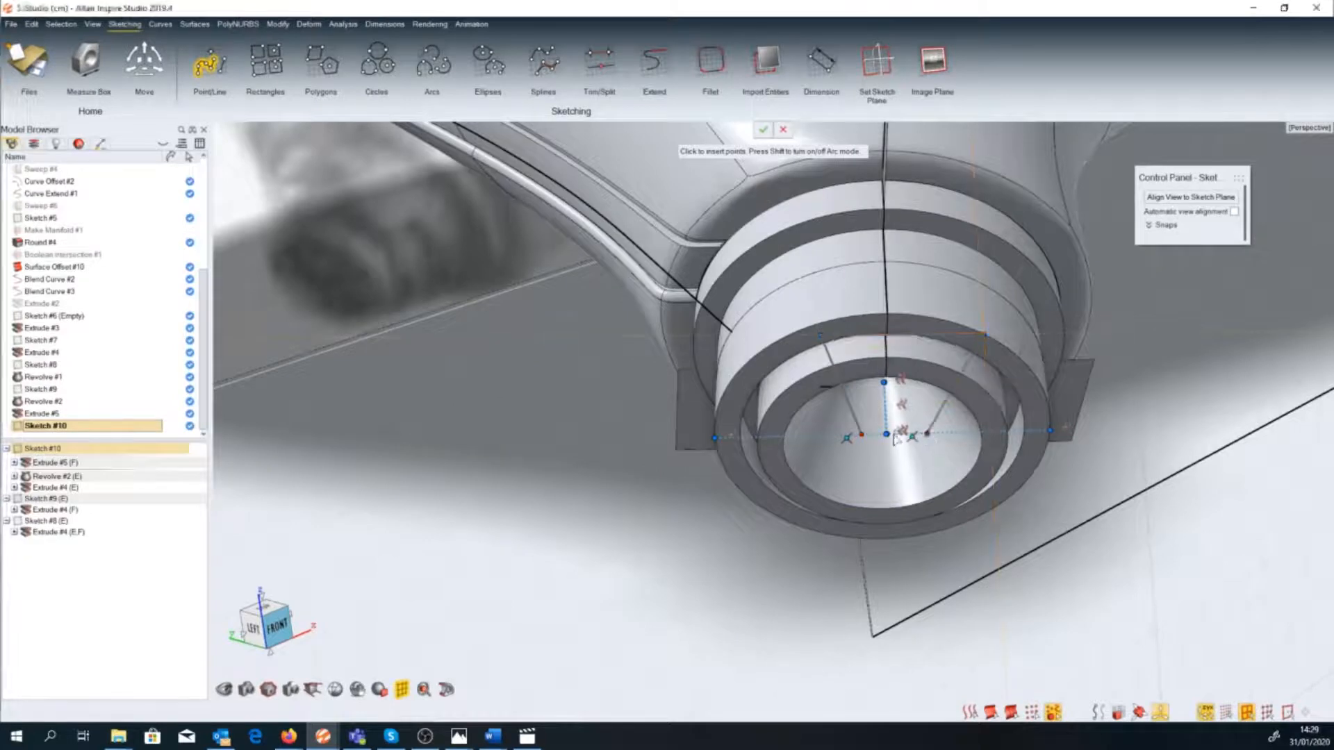
{"action": "left_click", "coordinate": [860, 434]}
{"action": "scroll", "coordinate": [859, 457], "scroll_direction": "up", "scroll_amount": 4}
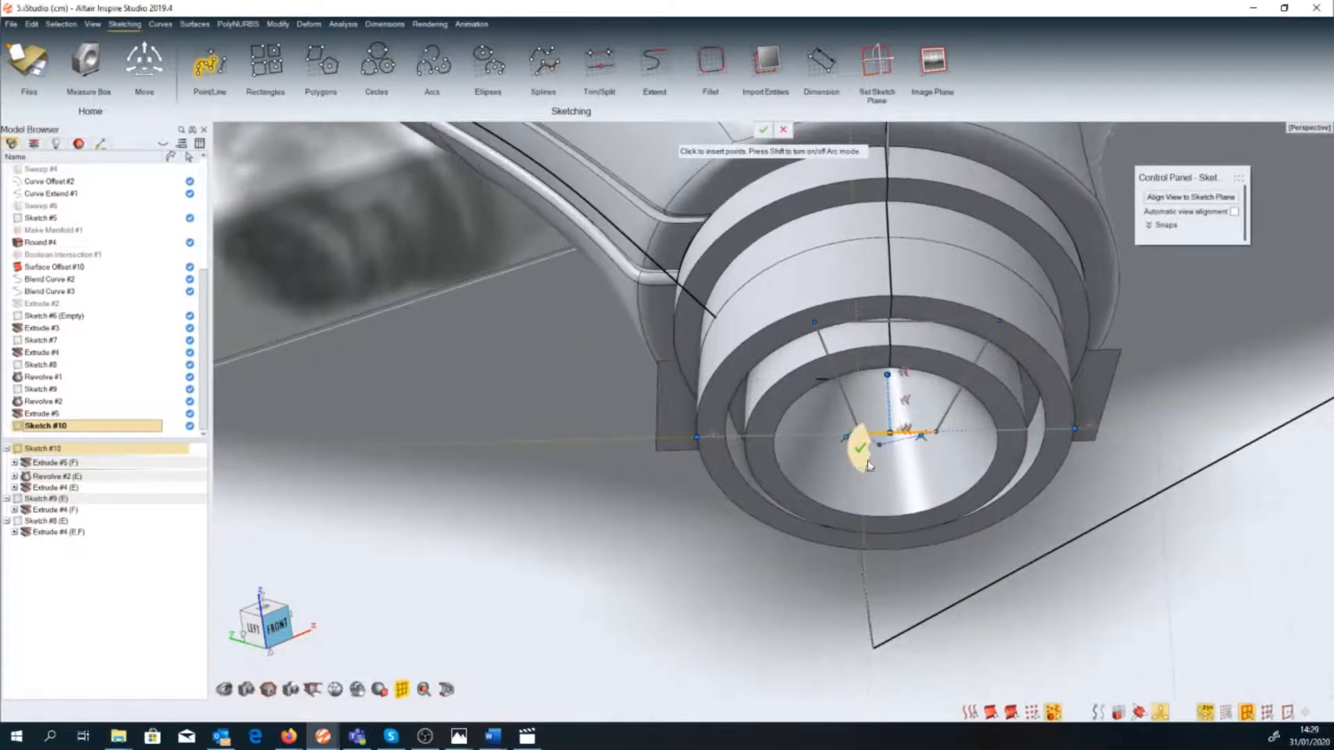
{"action": "right_click", "coordinate": [863, 459]}
Dimension both halves of the trapezoid's short edge from the circle's centre point at 0.5 cm each.
{"action": "left_click", "coordinate": [821, 63]}
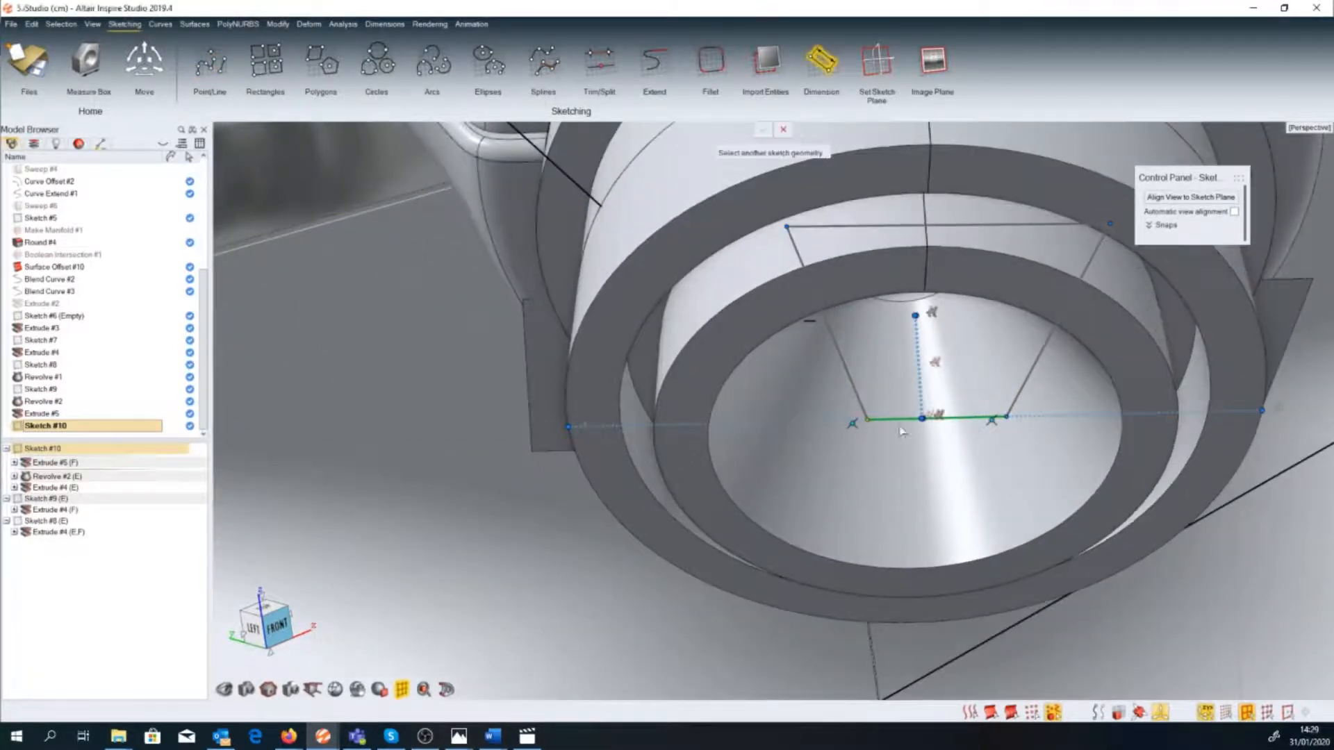
{"action": "left_click", "coordinate": [922, 418]}
{"action": "left_click", "coordinate": [915, 451]}
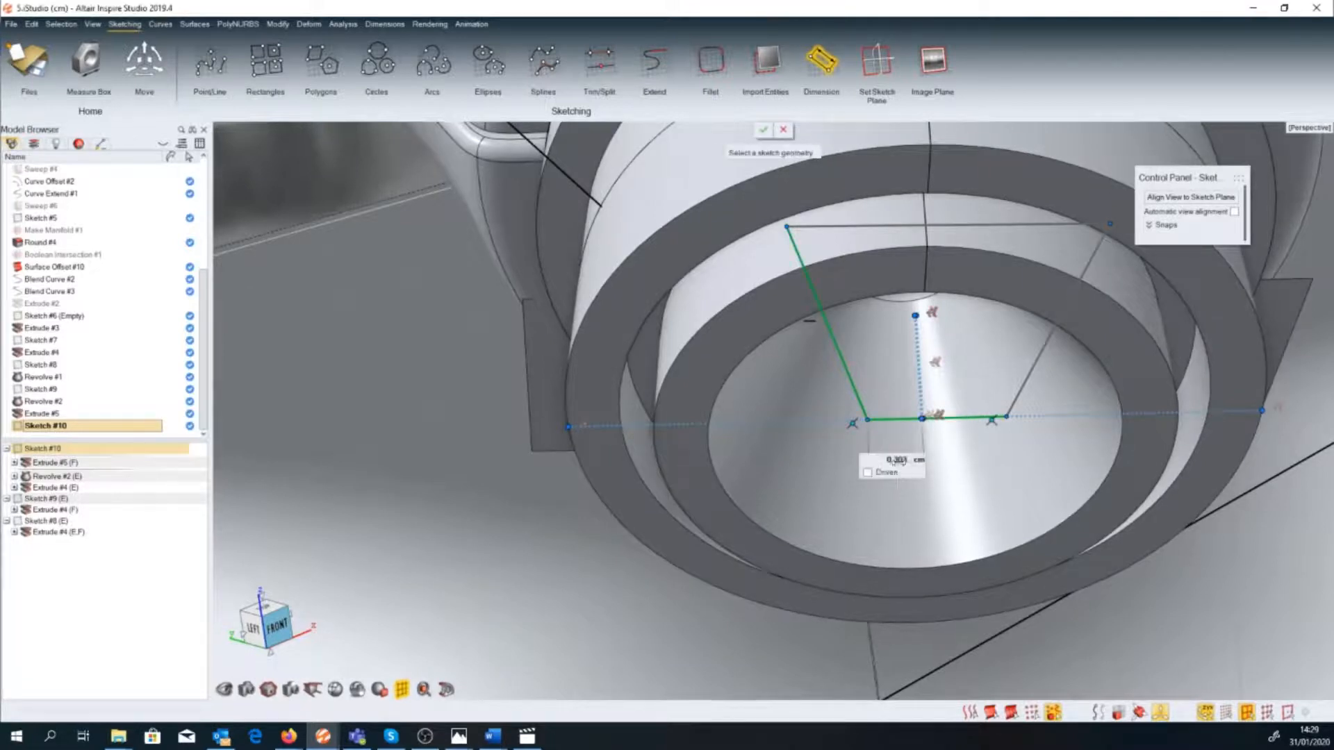
{"action": "left_click", "coordinate": [898, 461]}
{"action": "type", "text": "0.5"}
{"action": "key", "text": "Return"}
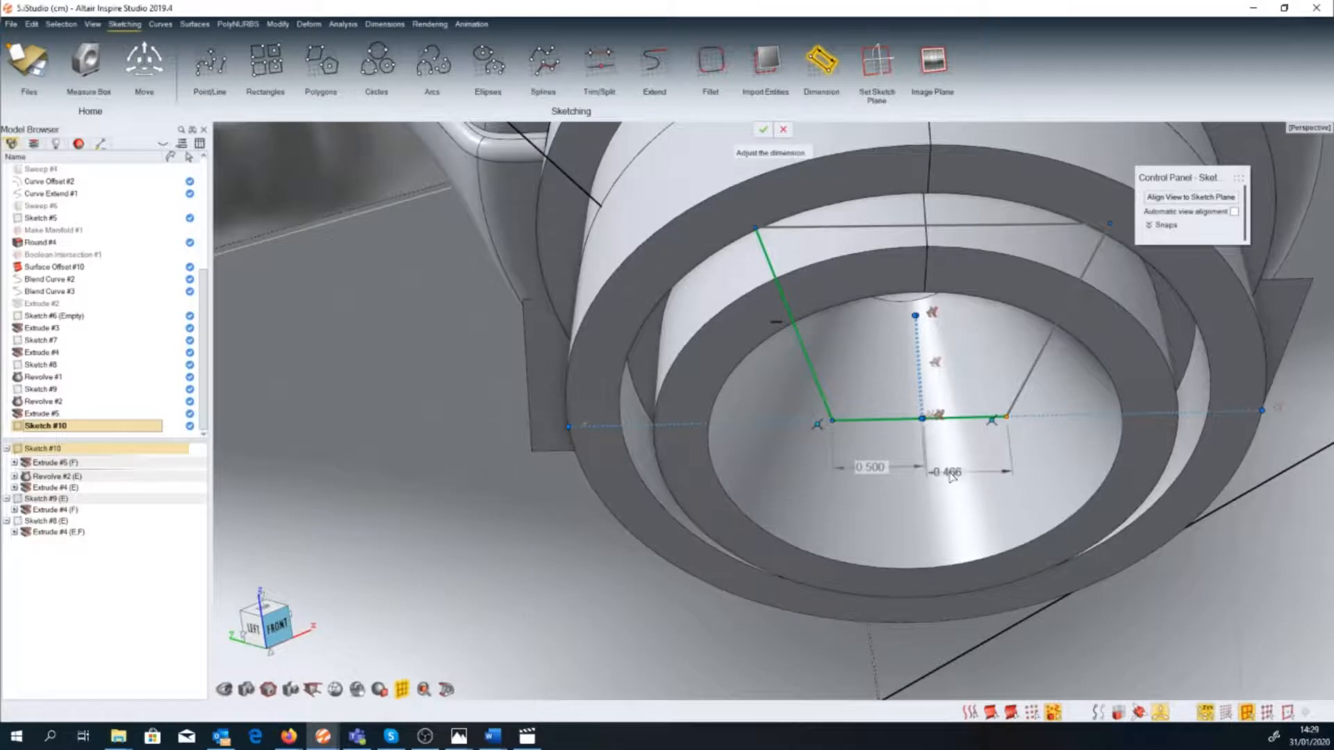
{"action": "left_click", "coordinate": [950, 474]}
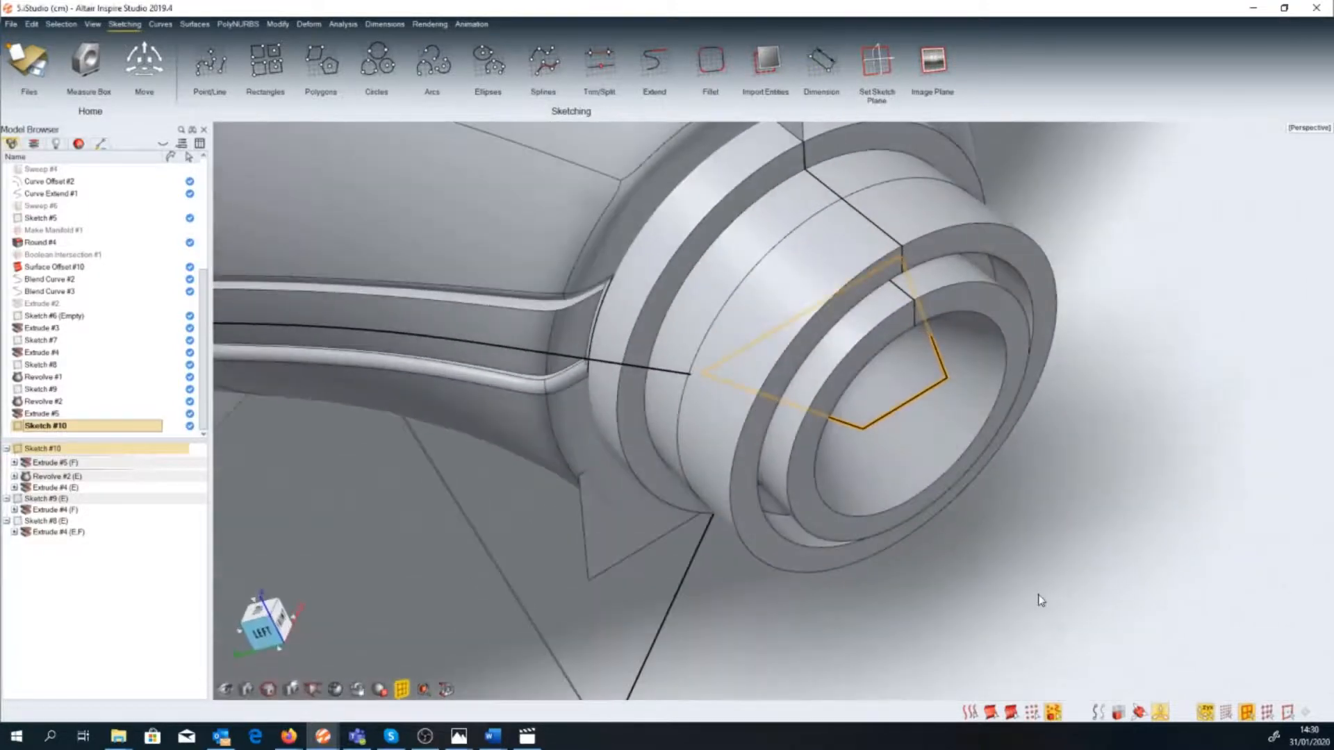
Trim the outer ring with the trapezoid sketch, keeping the interior pieces.
{"action": "key", "text": "space"}
{"action": "left_click", "coordinate": [779, 605]}
{"action": "left_click", "coordinate": [797, 330]}
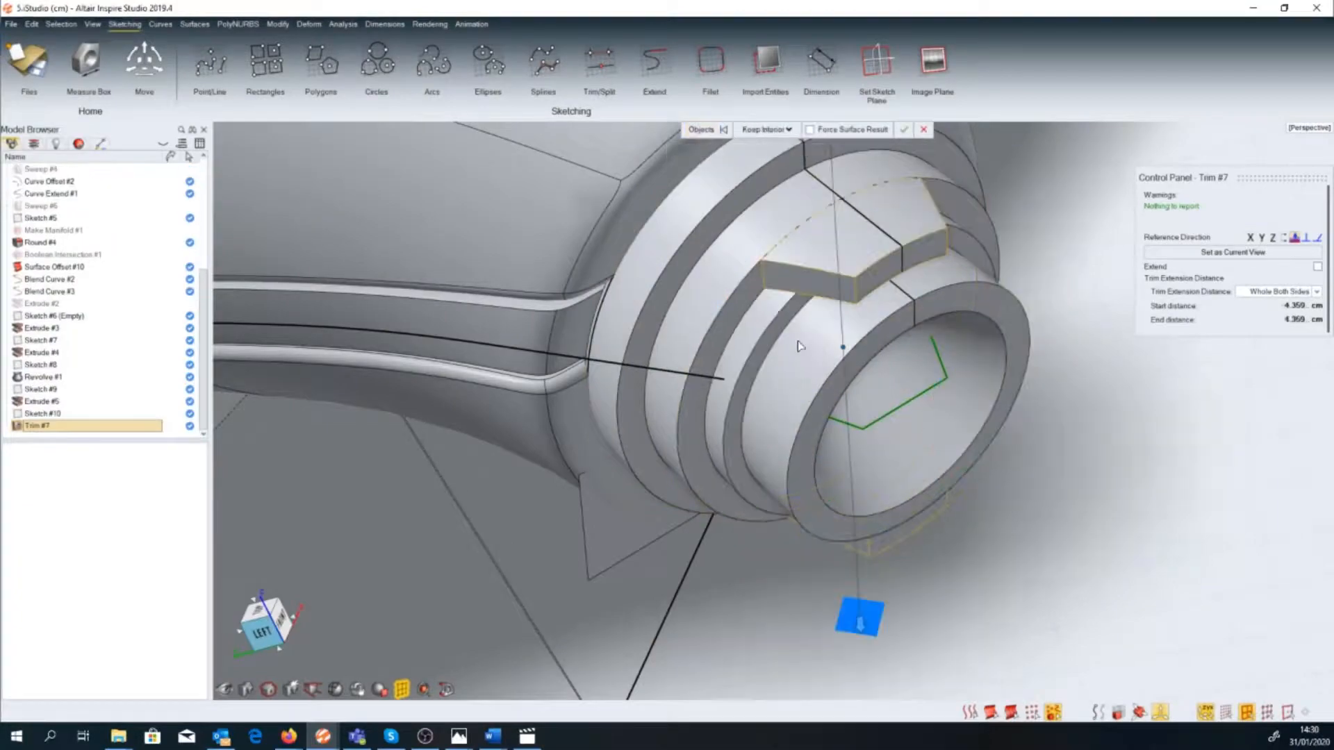
{"action": "scroll", "coordinate": [797, 345], "scroll_direction": "down", "scroll_amount": 4}
{"action": "middle_click_drag", "start_coordinate": [798, 347], "coordinate": [828, 493]}
{"action": "right_click", "coordinate": [832, 493]}
Widen the trapezoid sketch by setting both half-width dimensions of its short edge to 0.8 cm.
{"action": "scroll", "coordinate": [771, 455], "scroll_direction": "up", "scroll_amount": 3}
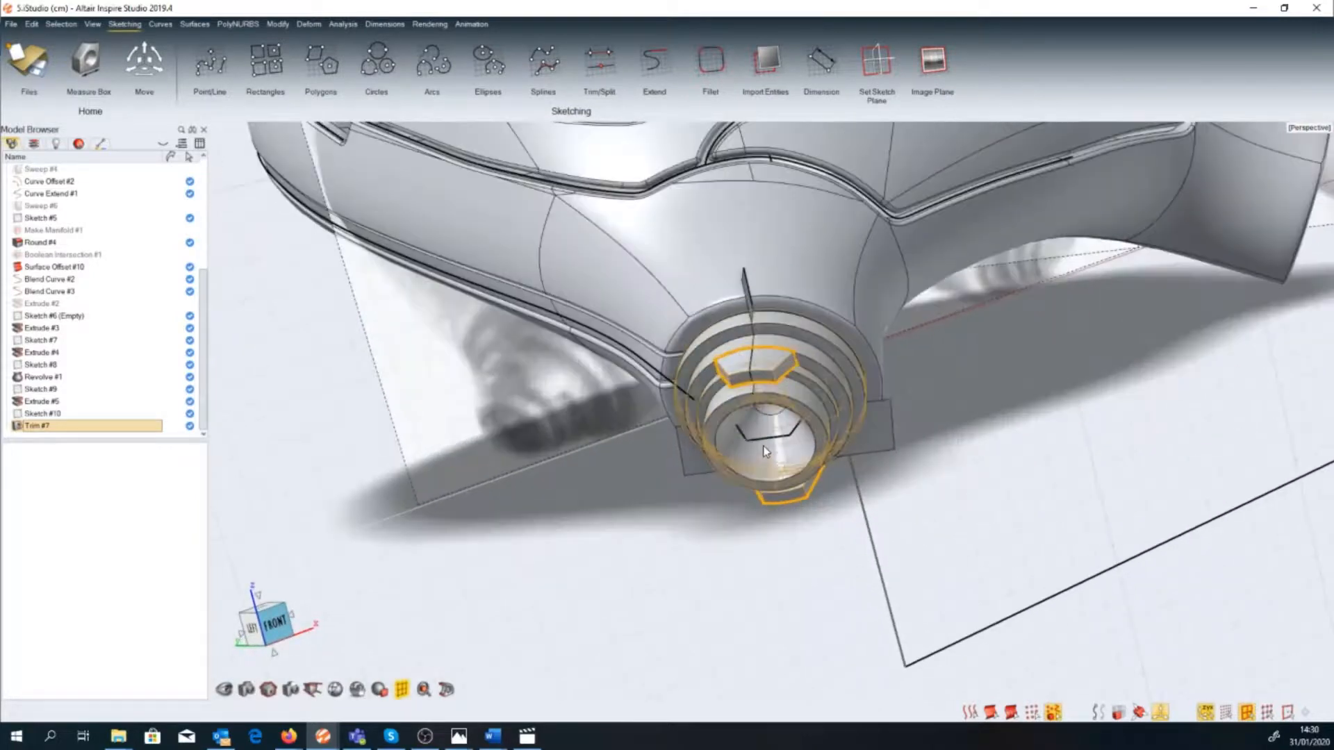
{"action": "double_click", "coordinate": [763, 445]}
{"action": "scroll", "coordinate": [757, 450], "scroll_direction": "up", "scroll_amount": 2}
{"action": "left_click", "coordinate": [749, 461]}
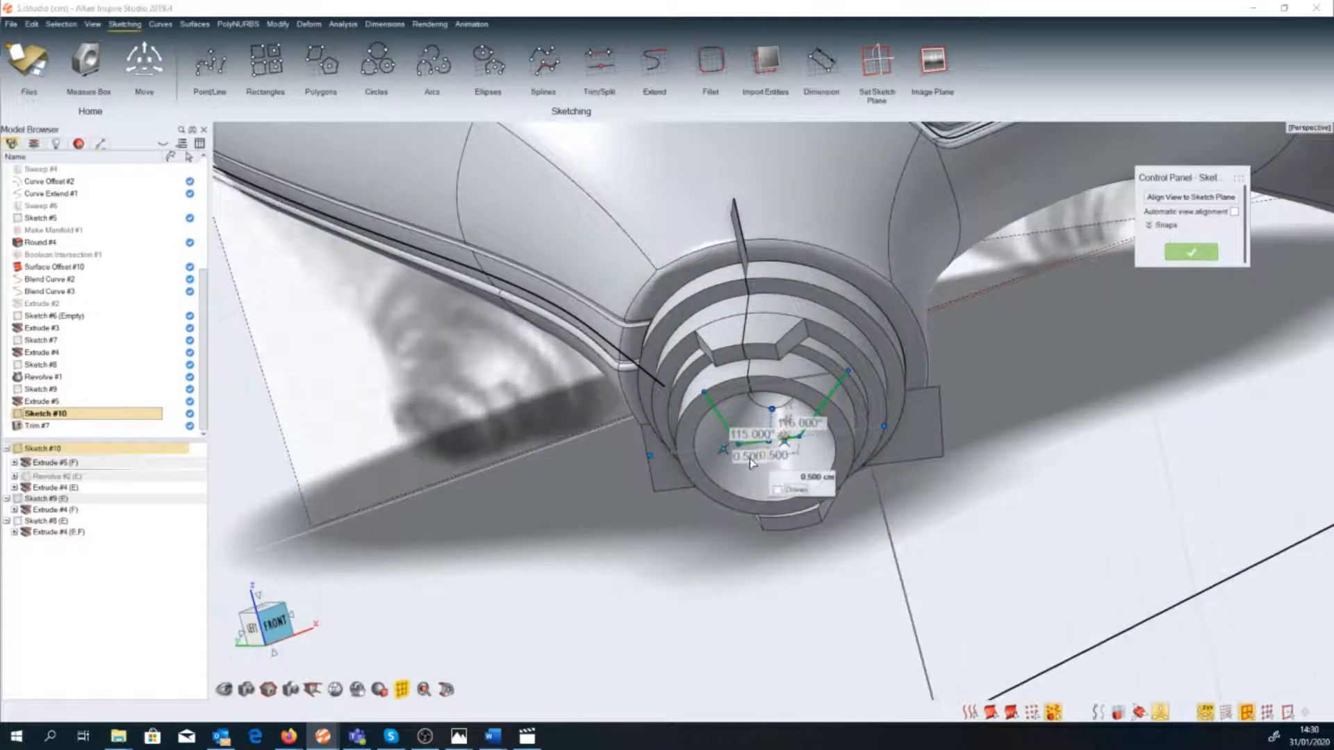
{"action": "left_click", "coordinate": [806, 477]}
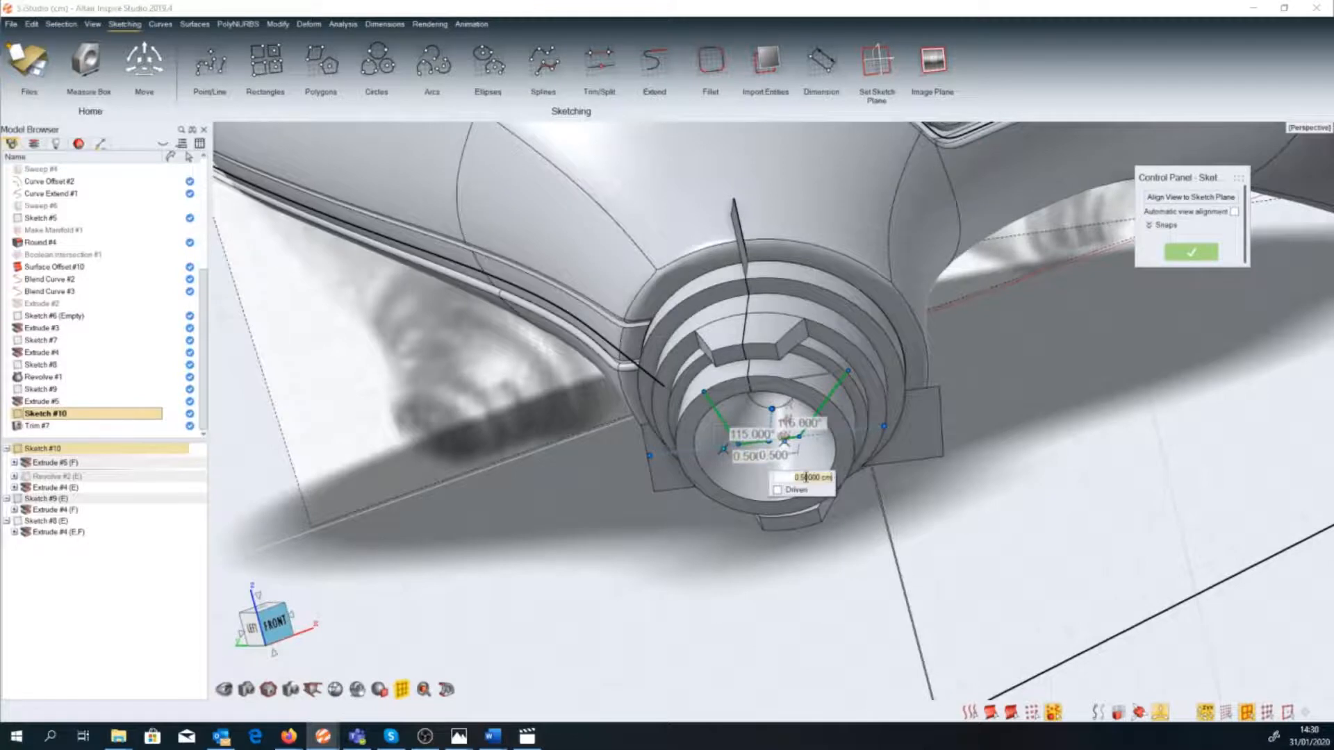
{"action": "key", "text": "Return"}
{"action": "left_click", "coordinate": [806, 429]}
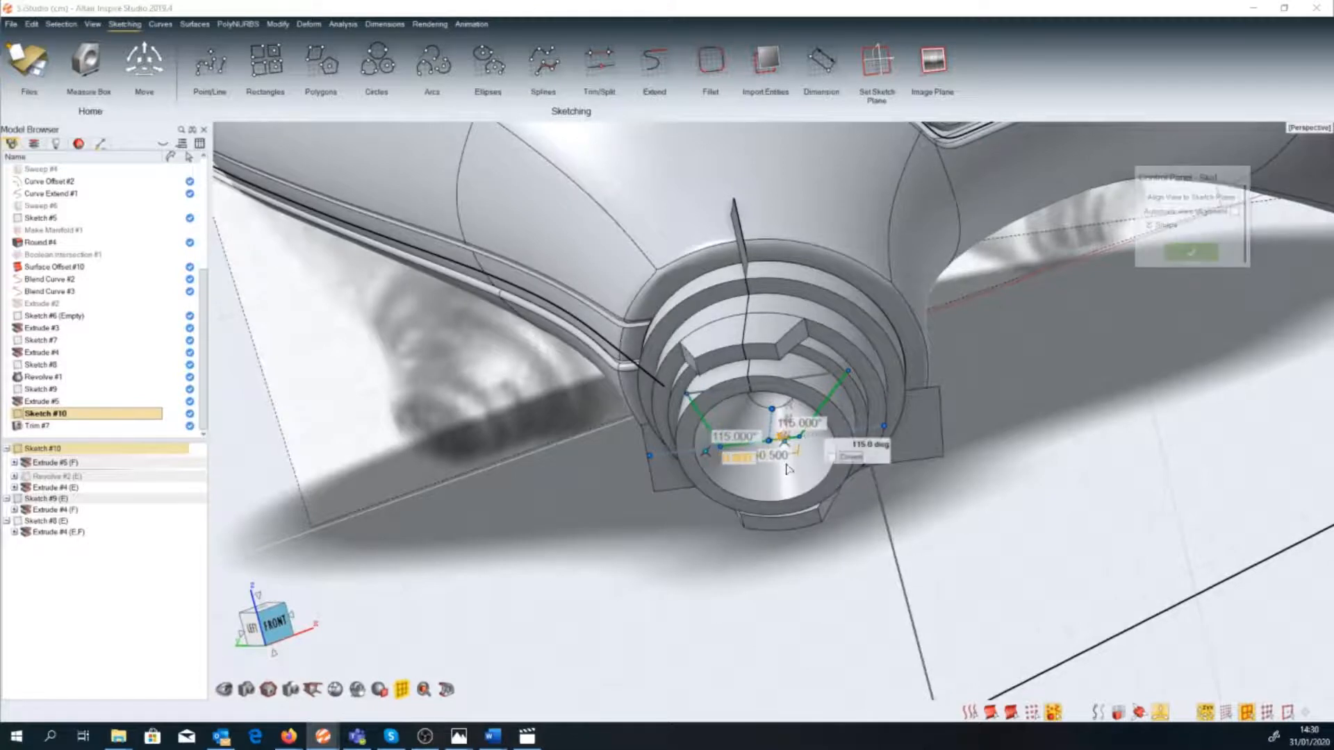
{"action": "left_click", "coordinate": [782, 458]}
{"action": "left_click", "coordinate": [847, 475]}
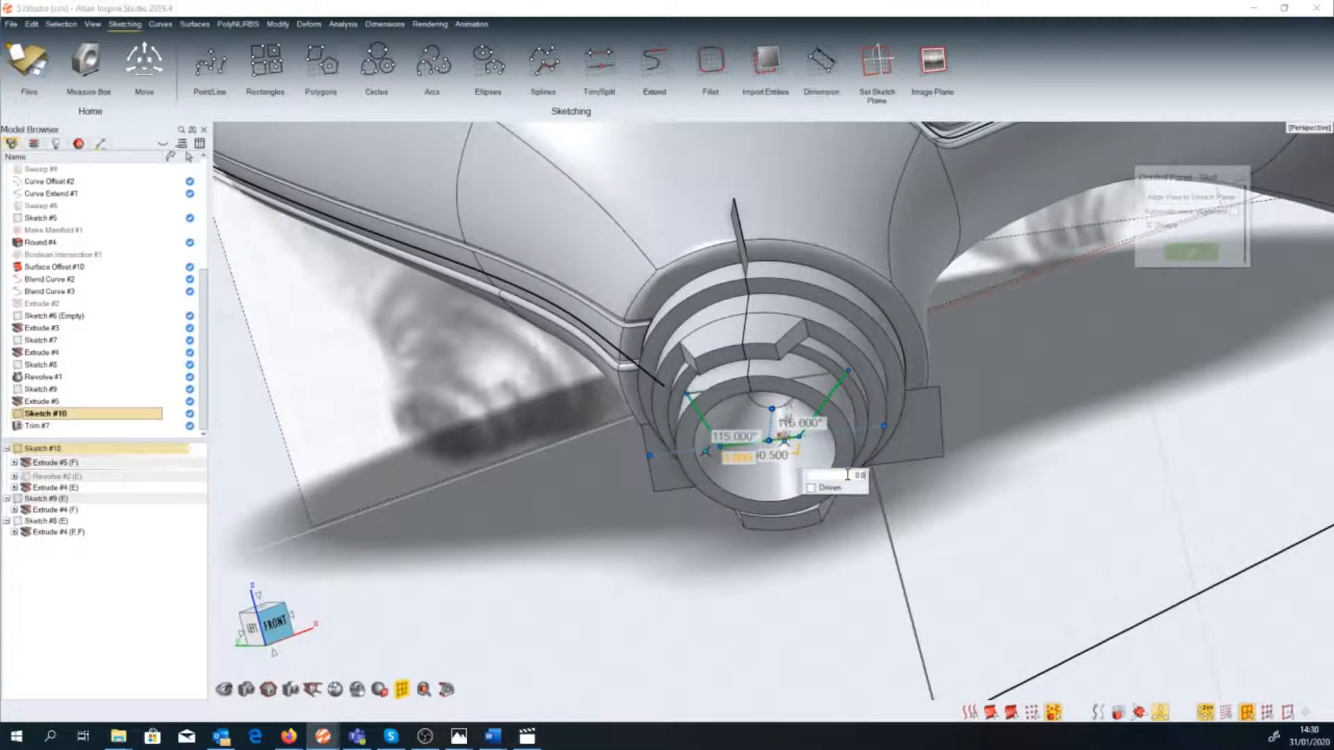
{"action": "key", "text": "Return"}
{"action": "middle_click_drag", "start_coordinate": [848, 476], "coordinate": [1028, 466]}
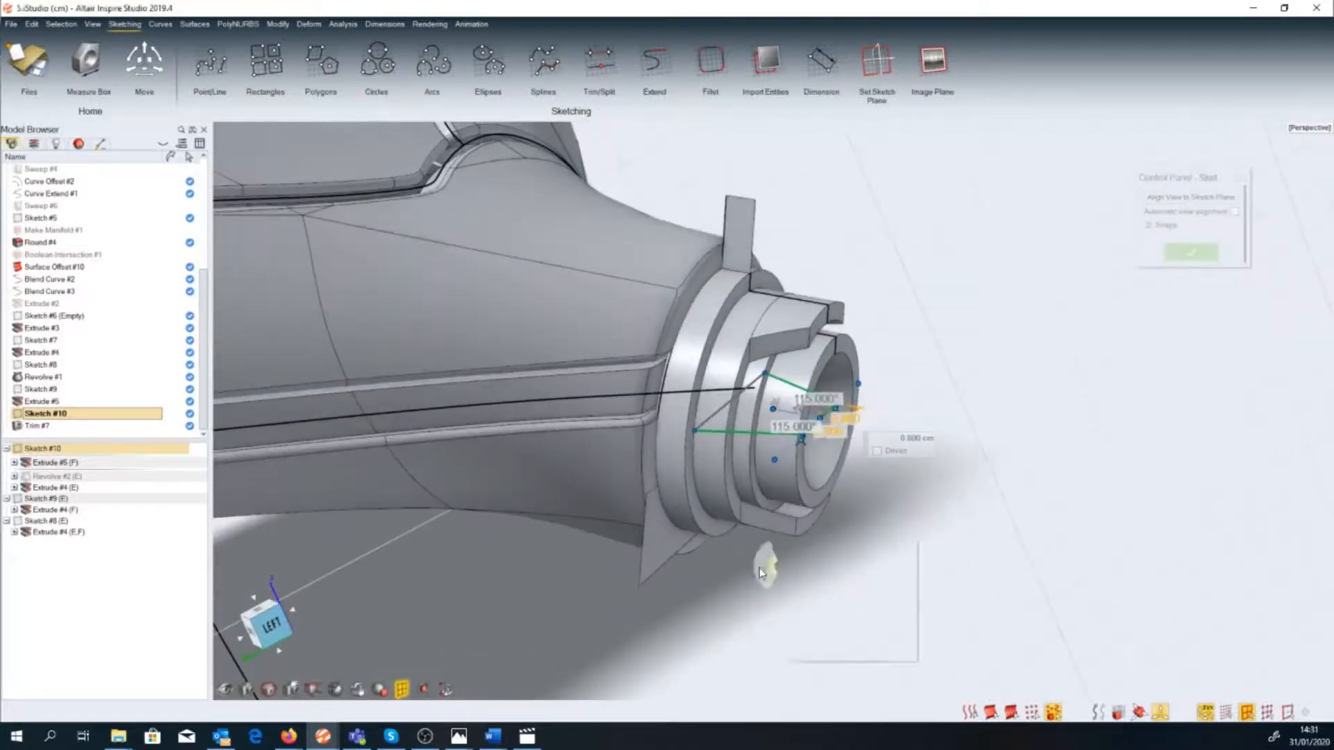
{"action": "mouse_move", "coordinate": [760, 573]}
{"action": "middle_mouse_down"}
{"action": "mouse_move", "coordinate": [583, 549]}
{"action": "mouse_move", "coordinate": [601, 542]}
{"action": "mouse_move", "coordinate": [660, 574]}
{"action": "mouse_move", "coordinate": [764, 534]}
{"action": "middle_mouse_up"}
{"action": "scroll", "coordinate": [794, 515], "scroll_direction": "up", "scroll_amount": 3}
{"action": "right_click", "coordinate": [794, 515]}
Round the outer edges of the tube's front end and the step behind it with a 0.2 cm radius.
{"action": "left_click", "coordinate": [726, 515]}
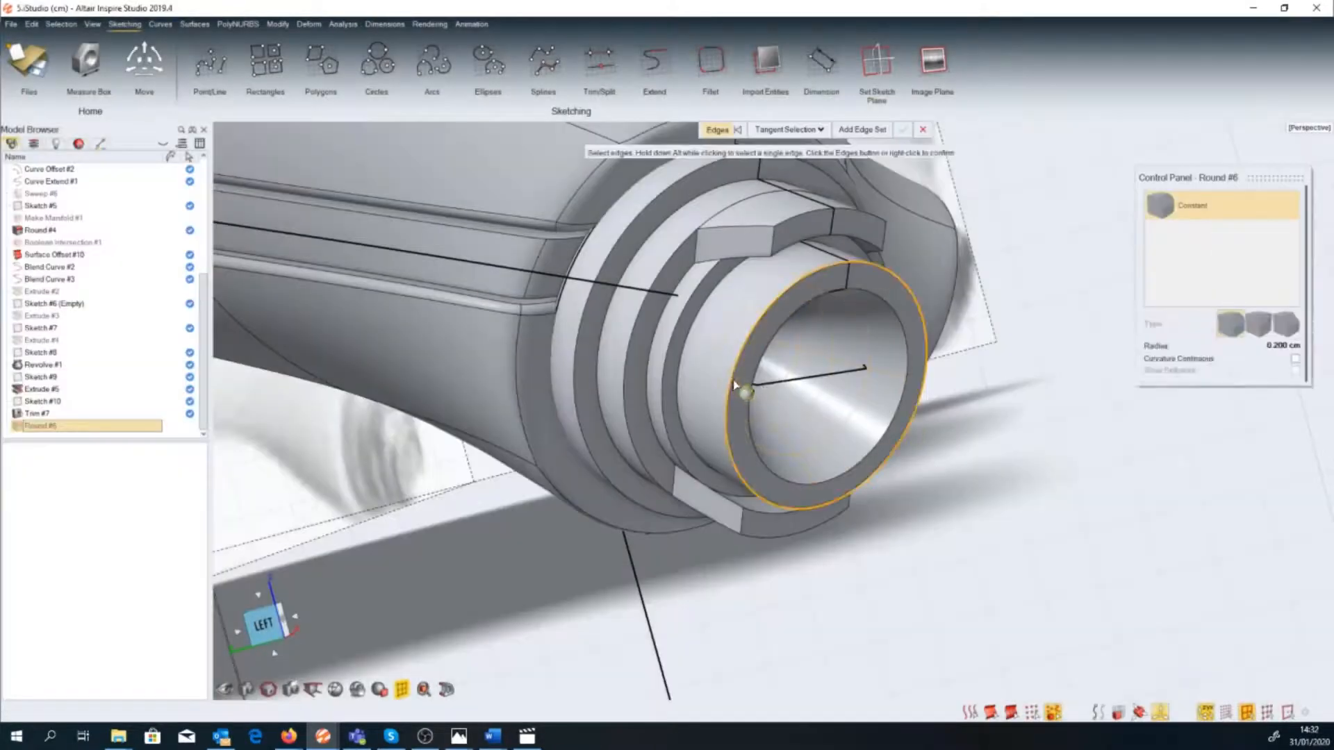
{"action": "left_click", "coordinate": [734, 384]}
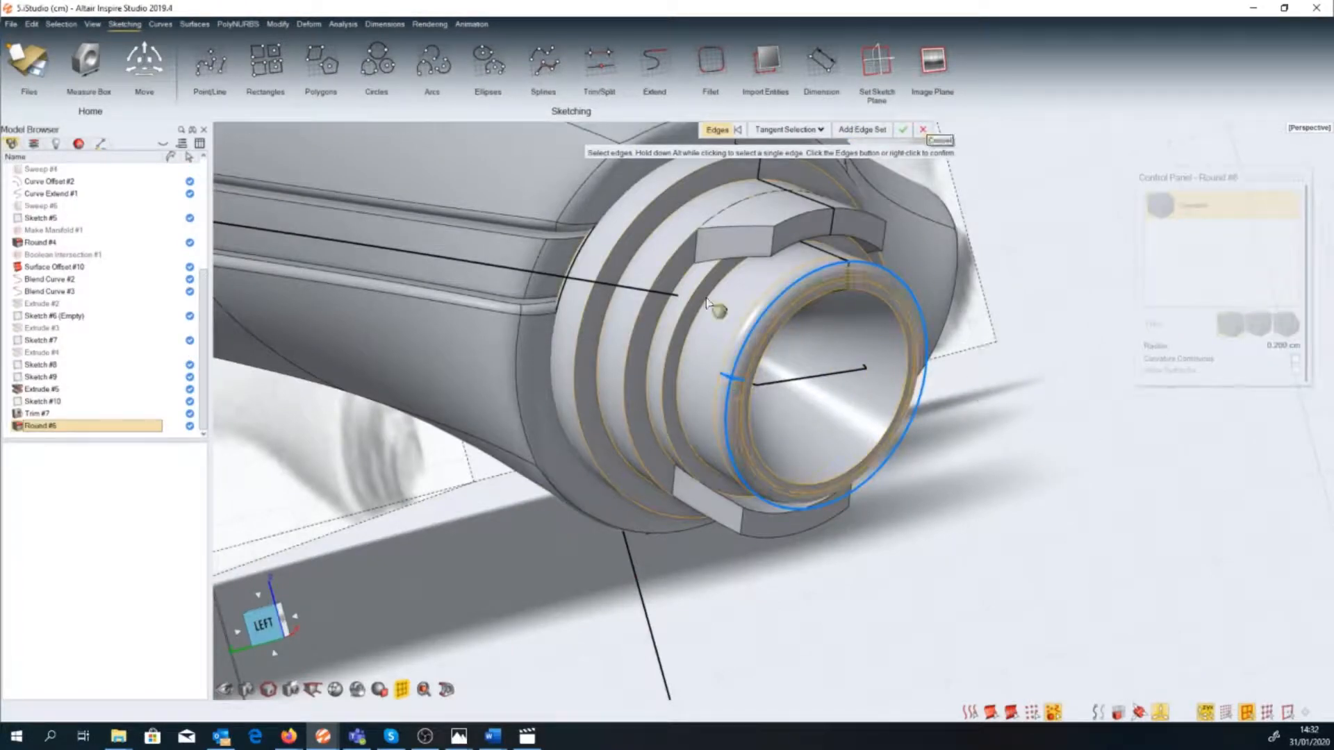
{"action": "left_click", "coordinate": [688, 327]}
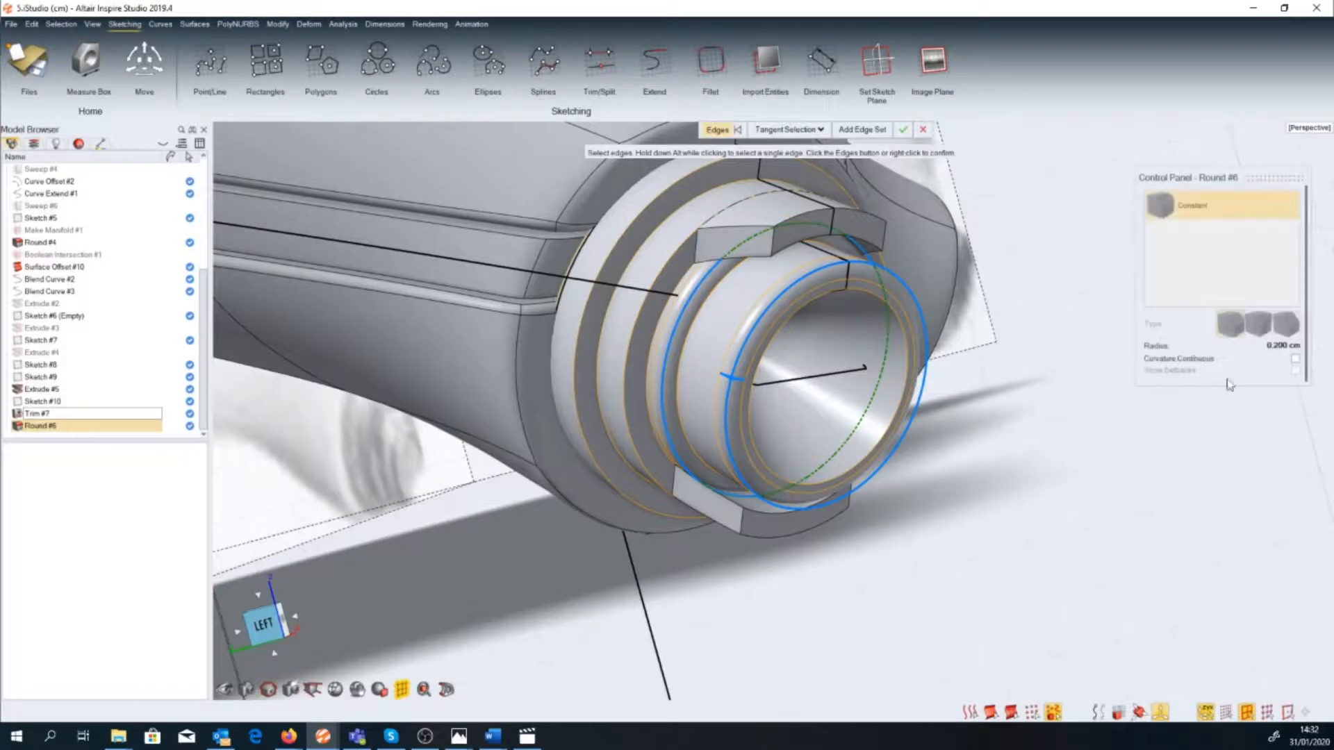
{"action": "right_click", "coordinate": [955, 501]}
{"action": "right_click", "coordinate": [955, 502]}
Merge the trimmed ring segments with the rounded stepped tube in a Boolean union.
{"action": "key", "text": "space"}
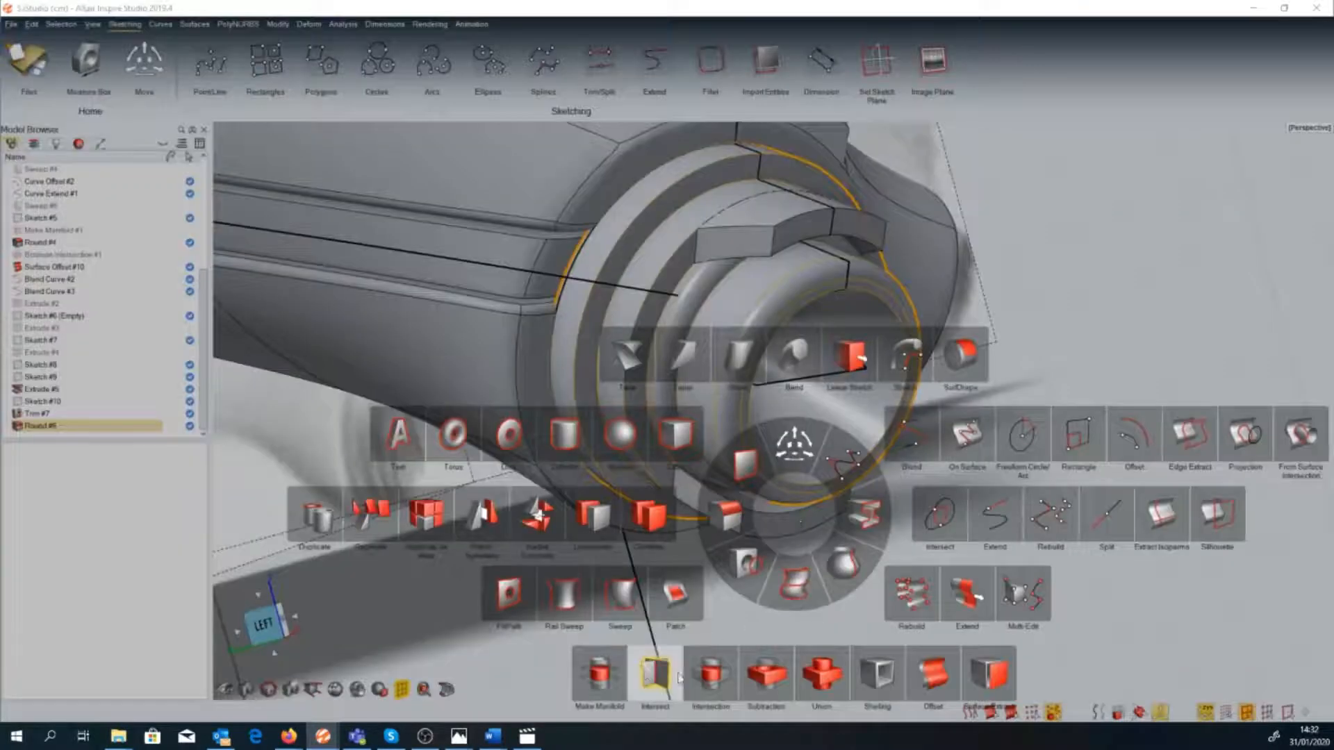
{"action": "left_click", "coordinate": [767, 671]}
{"action": "left_click", "coordinate": [780, 231]}
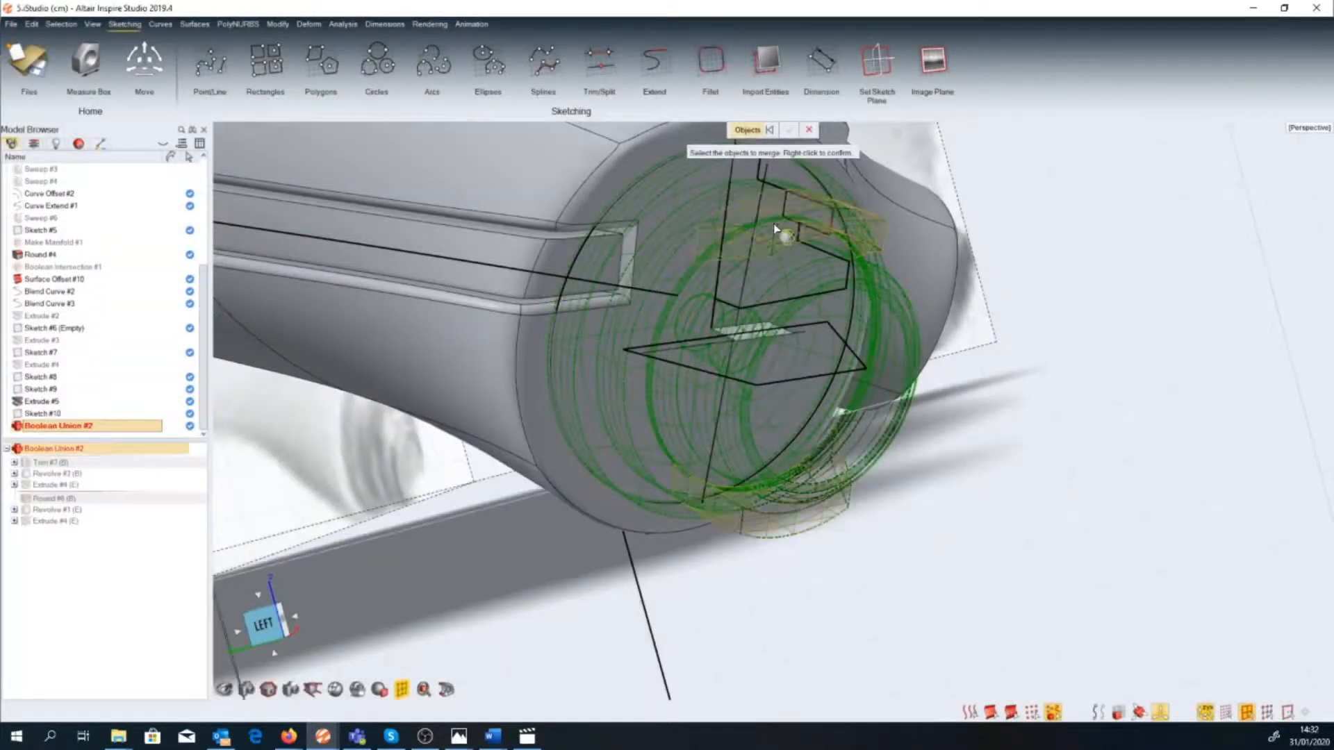
{"action": "right_click", "coordinate": [981, 419]}
Round the edges of the merged tube's larger step and its ring segments with a 0.1 cm radius.
{"action": "key", "text": "space"}
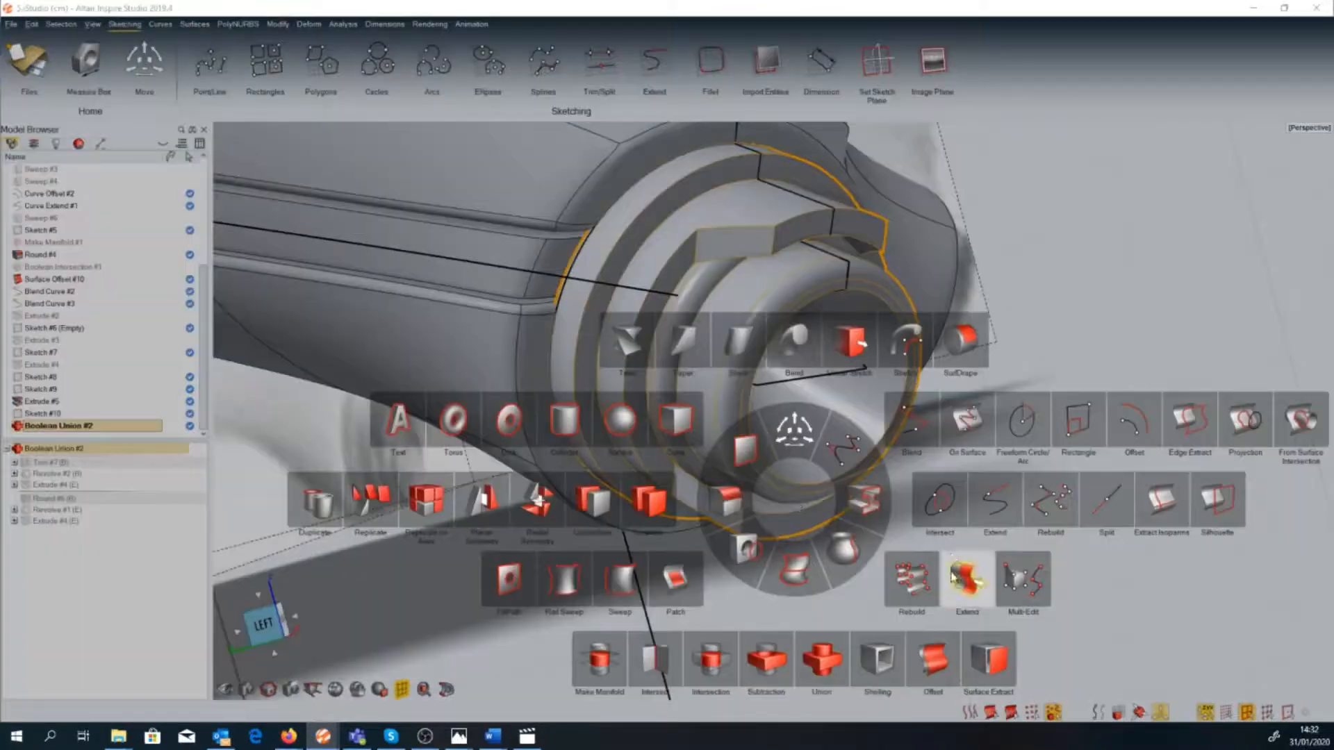
{"action": "left_click", "coordinate": [748, 509]}
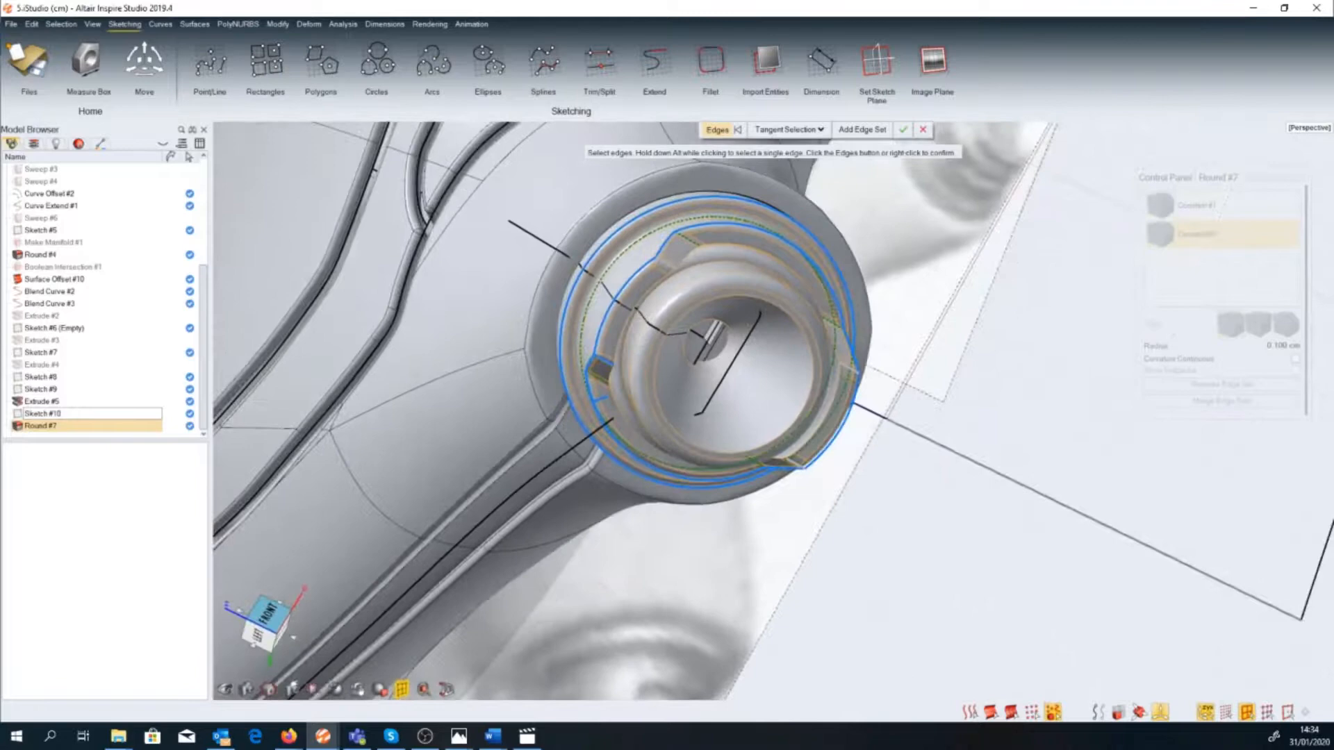
{"action": "middle_click_drag", "start_coordinate": [839, 541], "coordinate": [840, 533]}
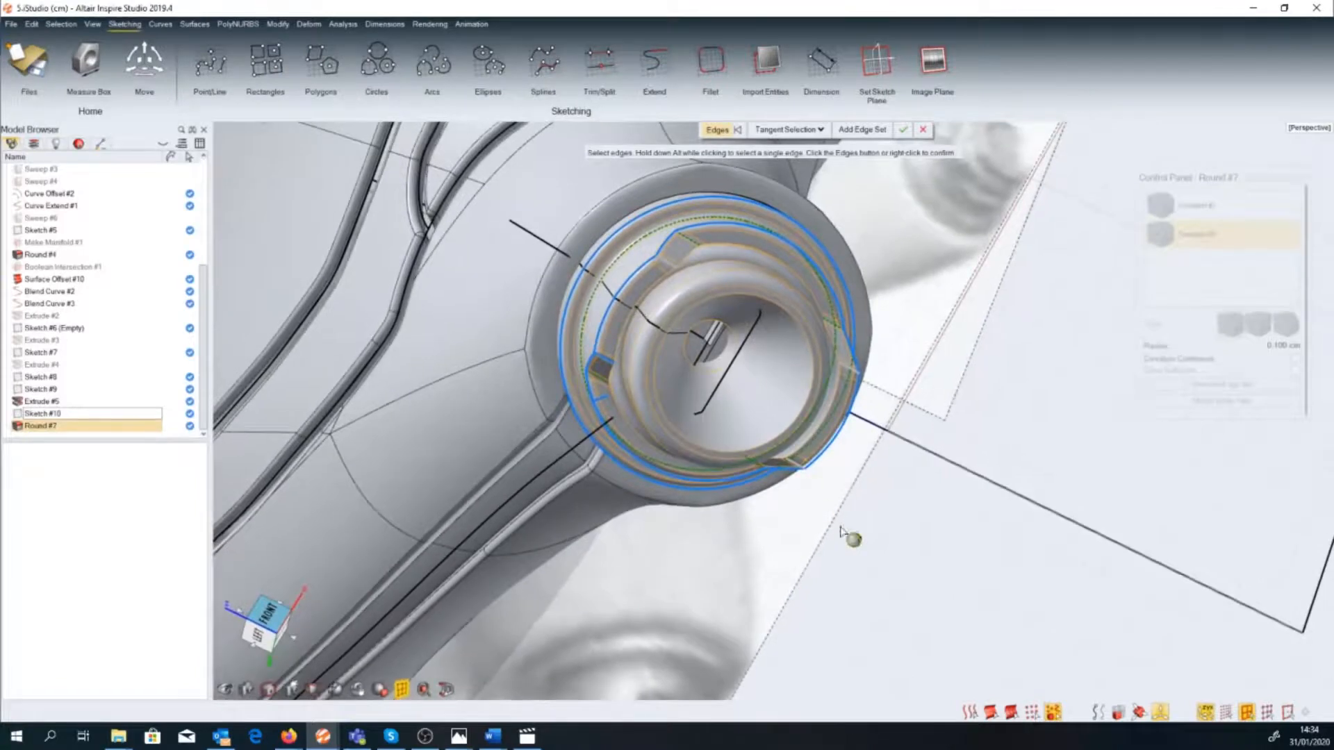
{"action": "right_click", "coordinate": [851, 584]}
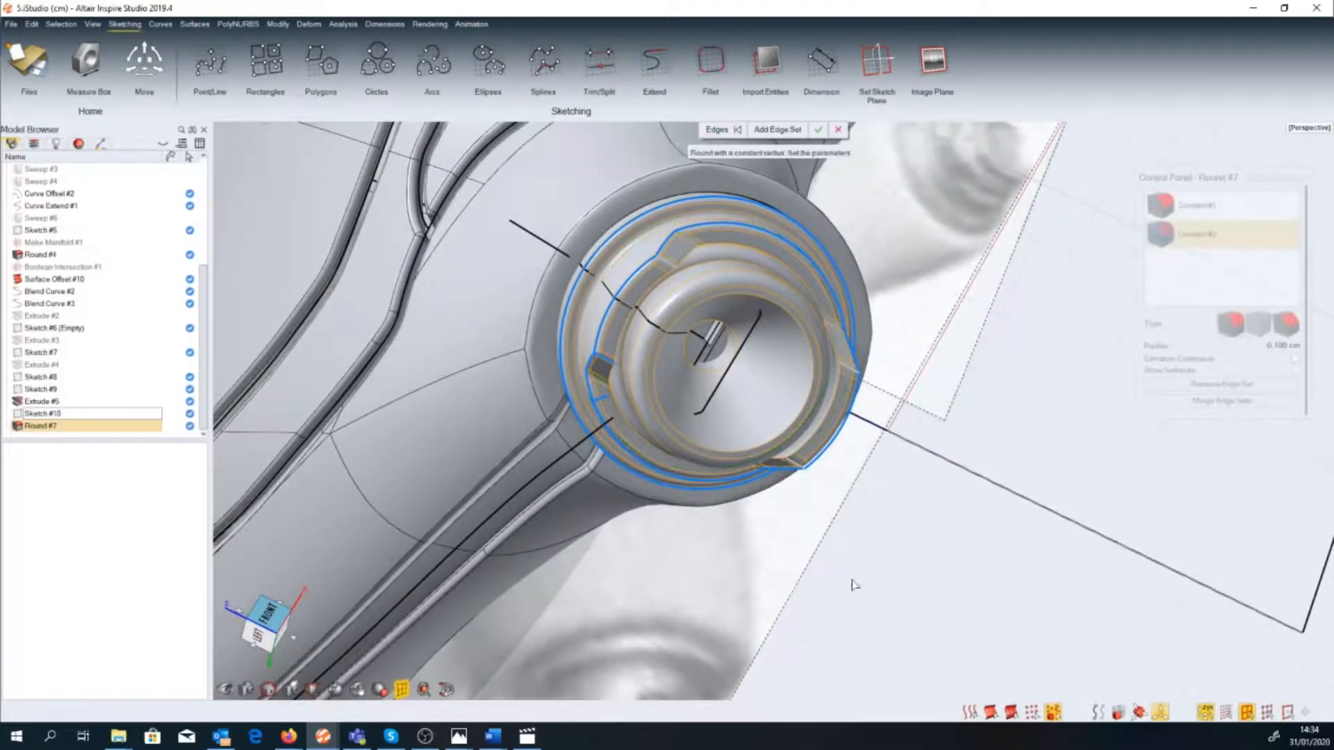
{"action": "right_click", "coordinate": [849, 594]}
{"action": "left_click", "coordinate": [848, 595]}
Mirror the rounded cheek tube end to the other side of the helmet with Planar Symmetry about the X plane at X = 0.
{"action": "scroll", "coordinate": [773, 457], "scroll_direction": "down", "scroll_amount": 3}
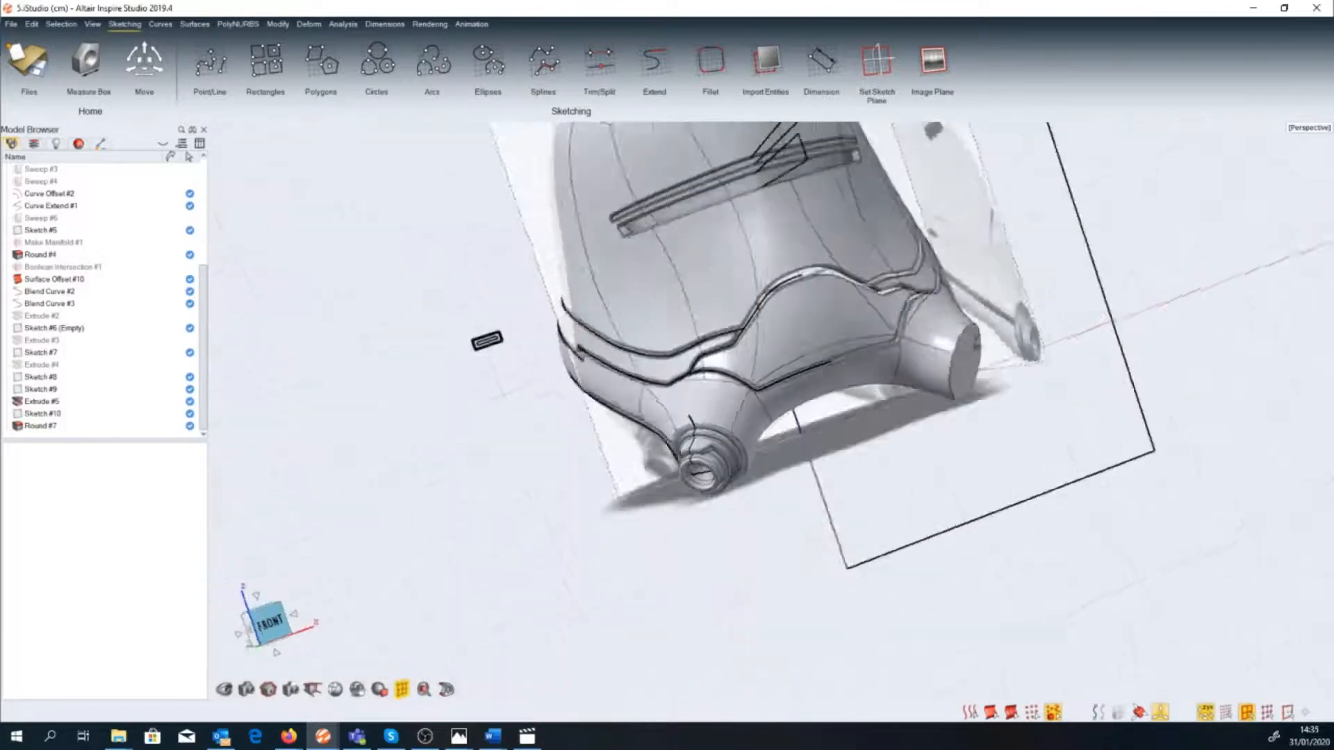
{"action": "middle_click_drag", "start_coordinate": [723, 299], "coordinate": [688, 422]}
{"action": "middle_click_drag", "start_coordinate": [519, 272], "coordinate": [455, 252]}
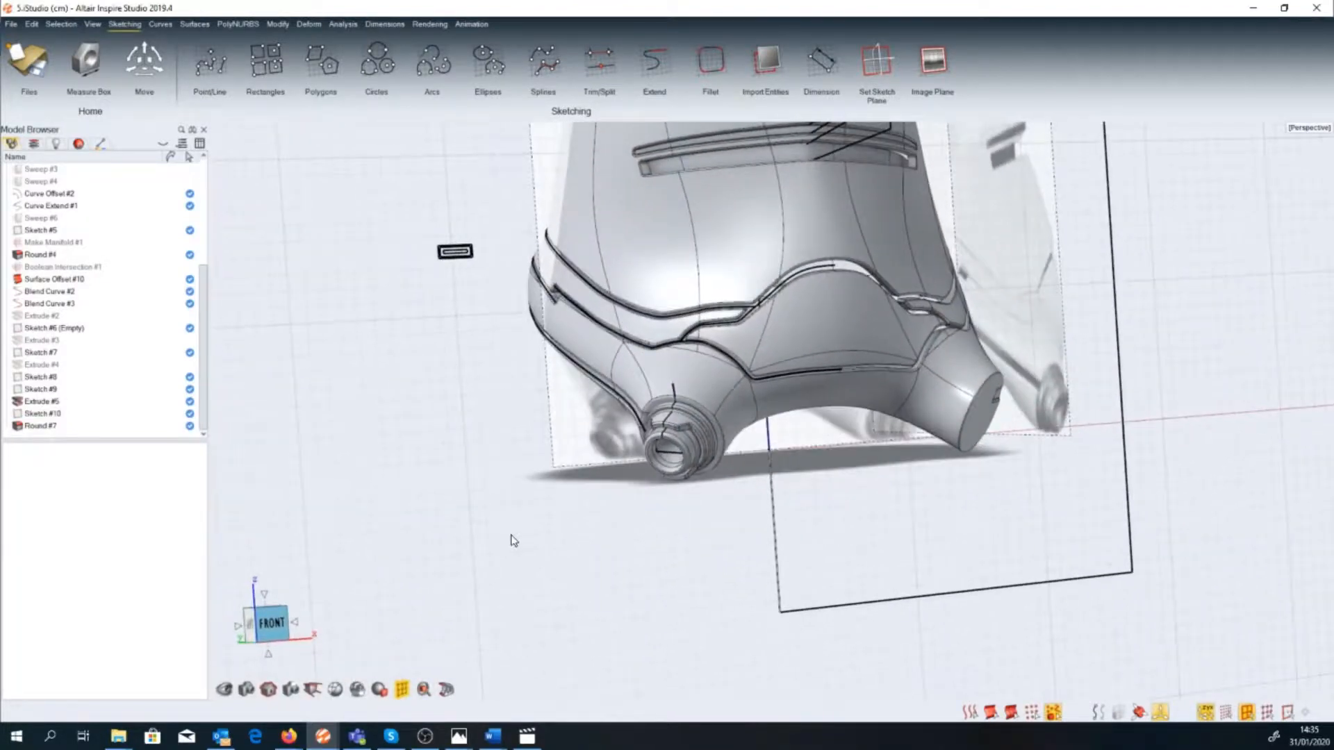
{"action": "key", "text": "space"}
{"action": "left_click", "coordinate": [201, 507]}
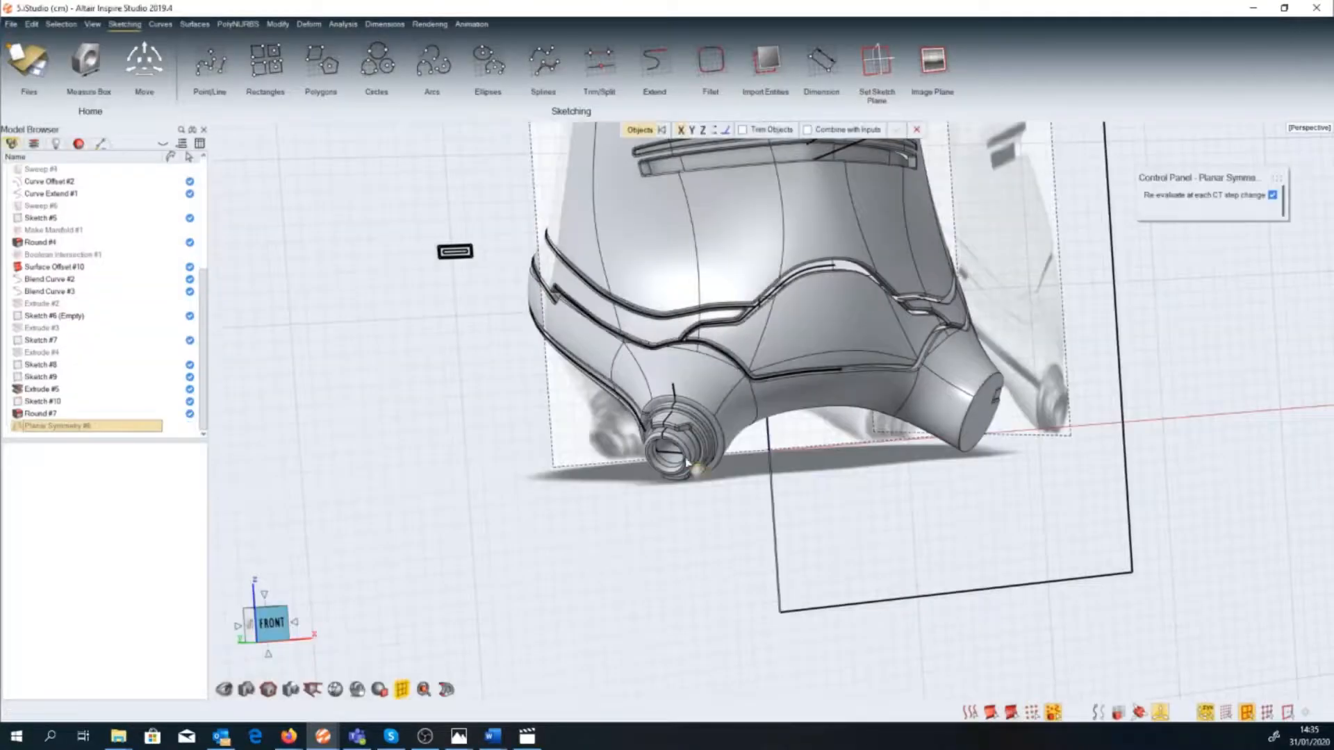
{"action": "scroll", "coordinate": [685, 462], "scroll_direction": "up", "scroll_amount": 3}
{"action": "left_click", "coordinate": [665, 456]}
{"action": "scroll", "coordinate": [681, 446], "scroll_direction": "down", "scroll_amount": 5}
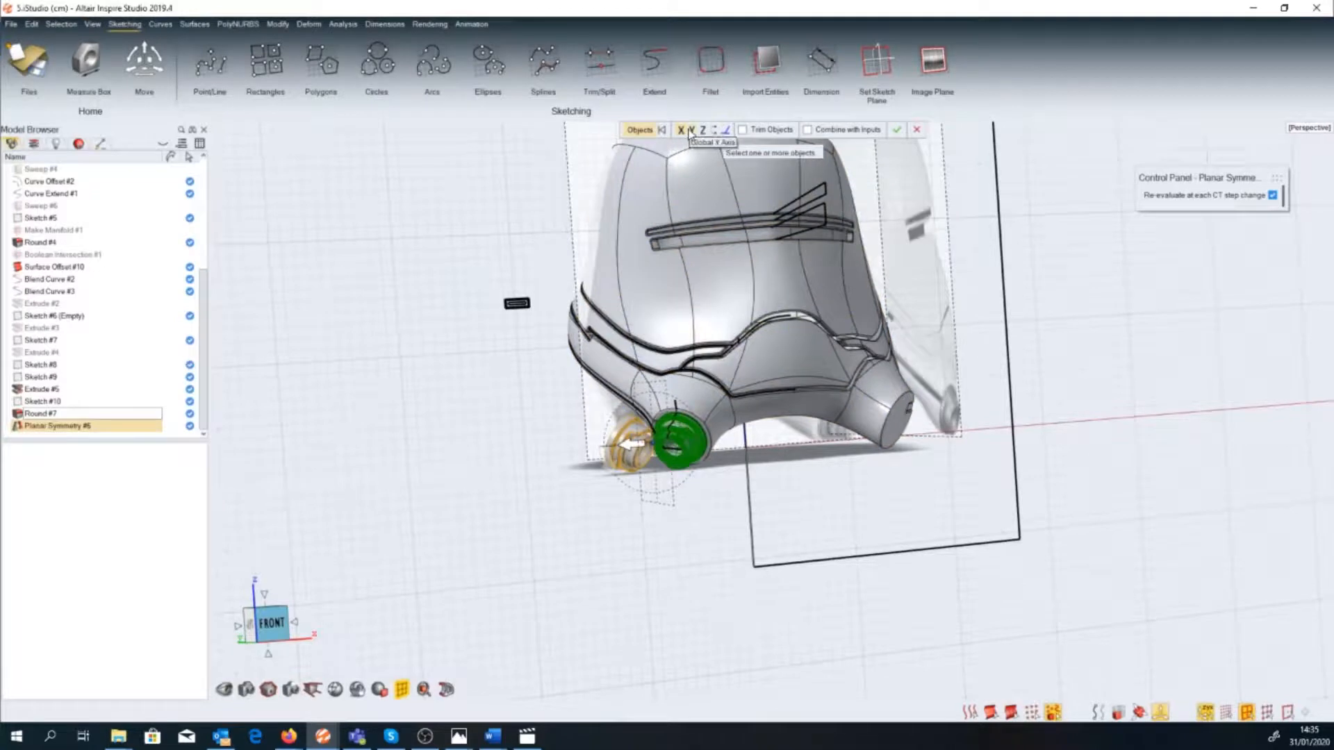
{"action": "left_click", "coordinate": [653, 446]}
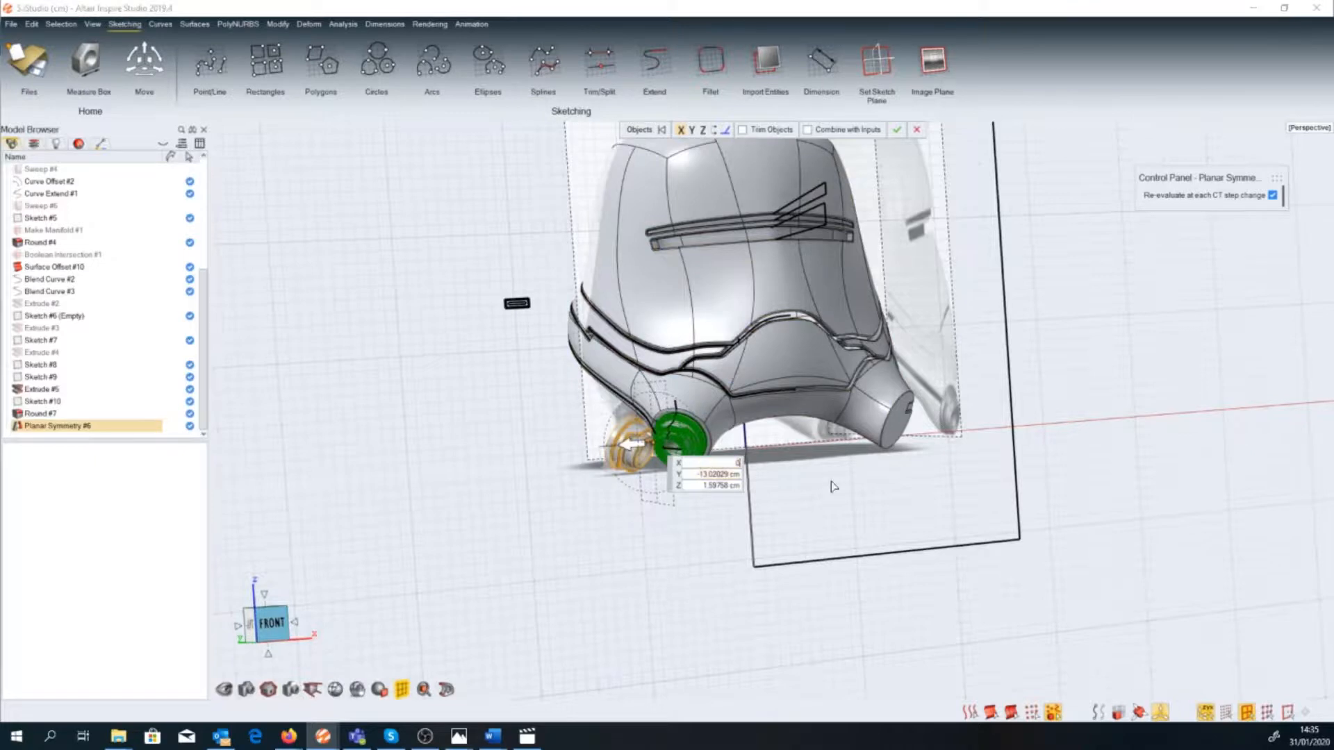
{"action": "key", "text": "Return"}
{"action": "right_click", "coordinate": [938, 512]}
{"action": "left_click", "coordinate": [710, 556]}
{"action": "scroll", "coordinate": [726, 558], "scroll_direction": "down", "scroll_amount": 3}
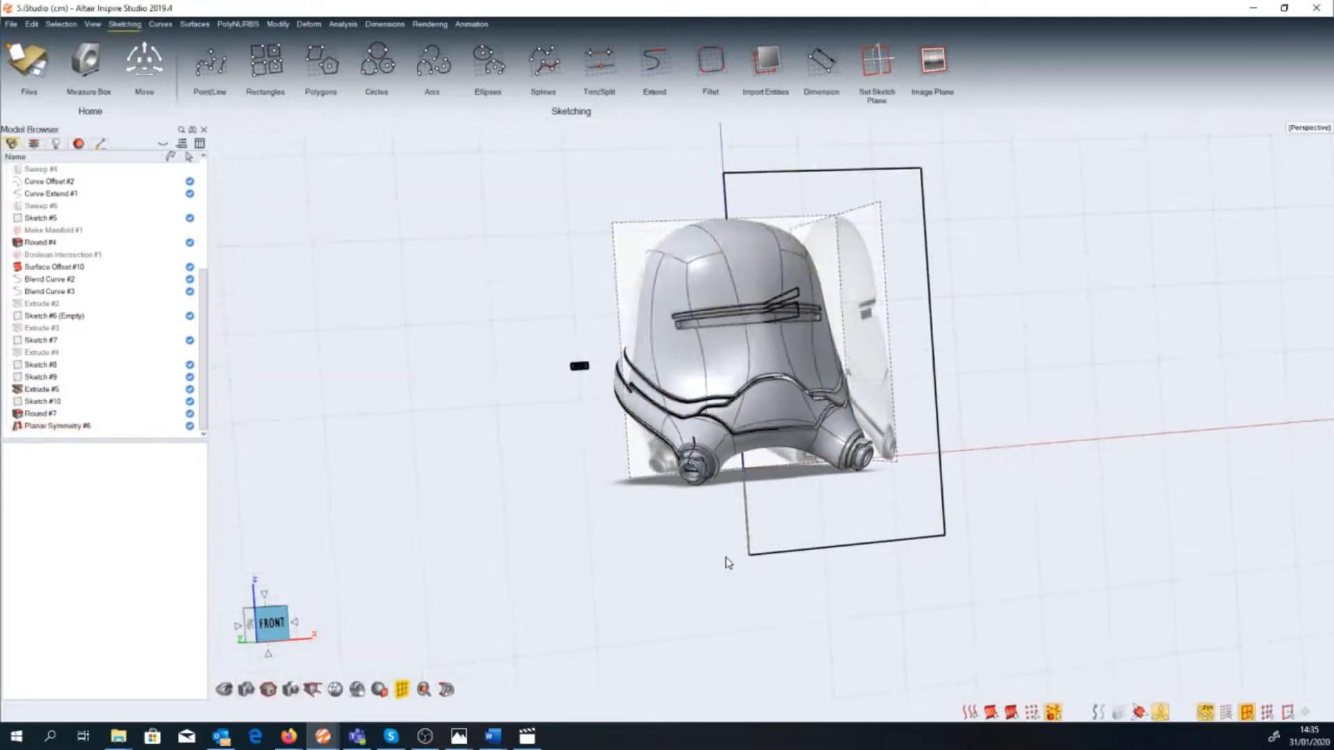
Draw a degree-3 NURBS curve around half of the helmet's underside, between the back and front centreline, and mirror it into a closed neck outline.
{"action": "right_click_drag", "start_coordinate": [729, 563], "coordinate": [620, 486]}
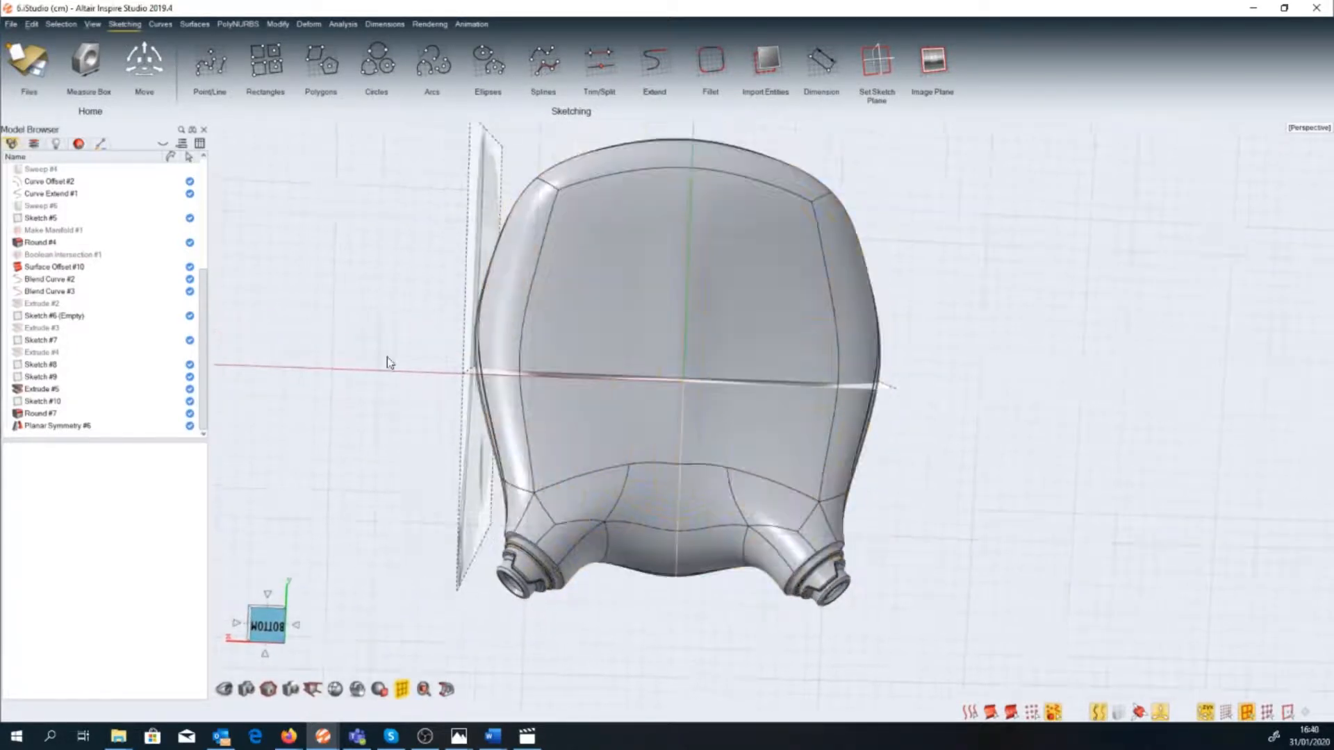
{"action": "key", "text": "space"}
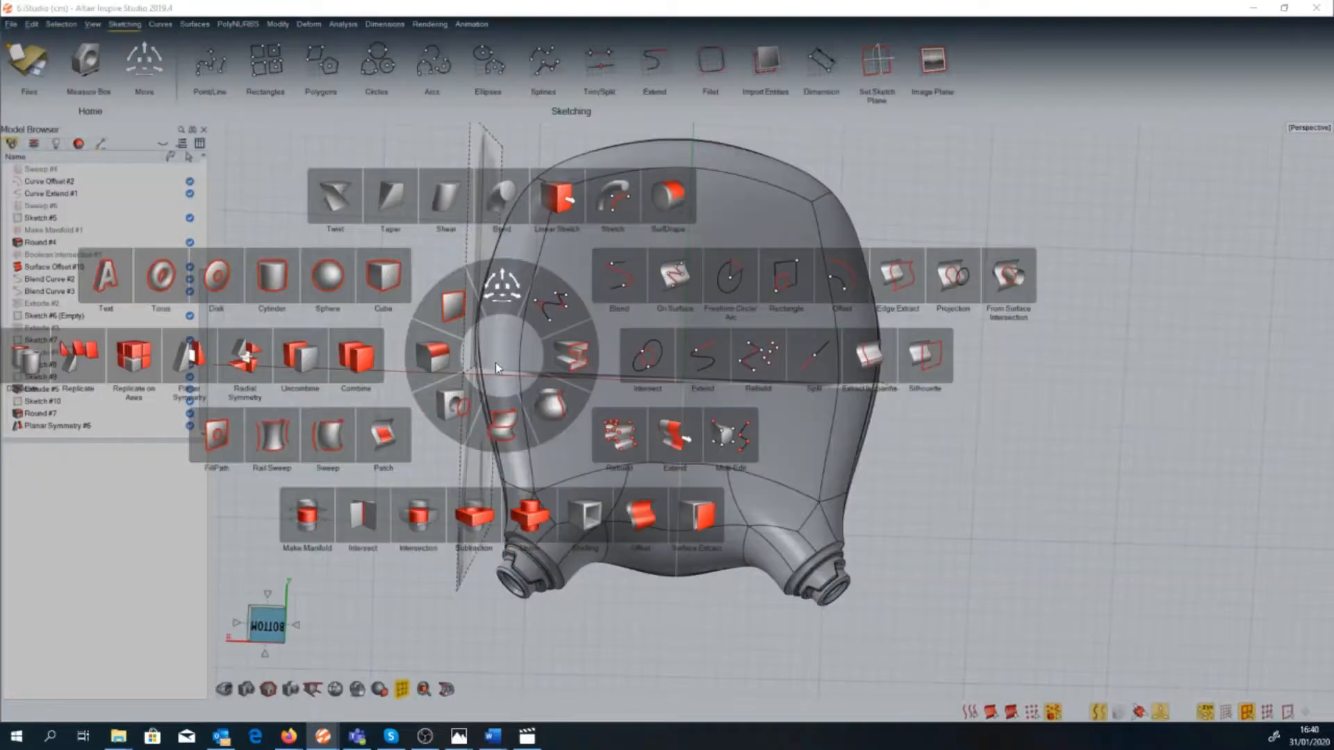
{"action": "left_click", "coordinate": [552, 306]}
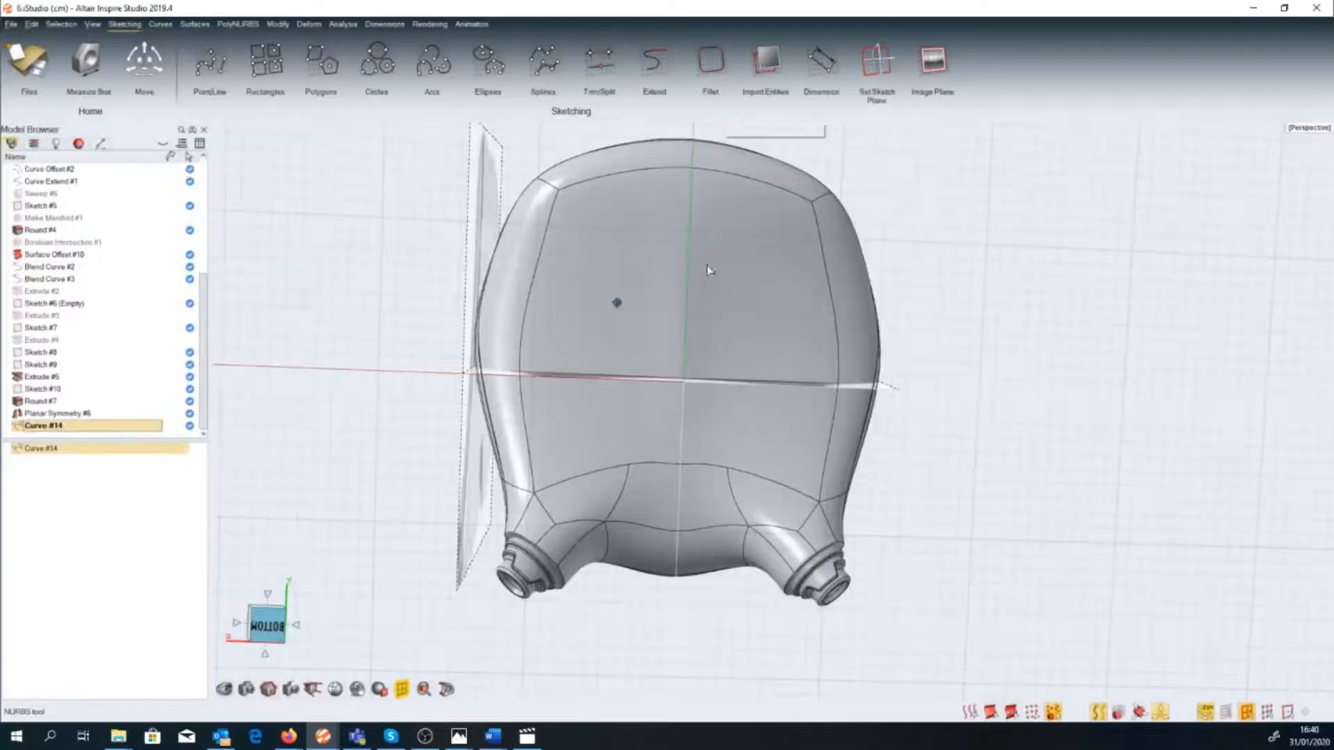
{"action": "left_click", "coordinate": [644, 198]}
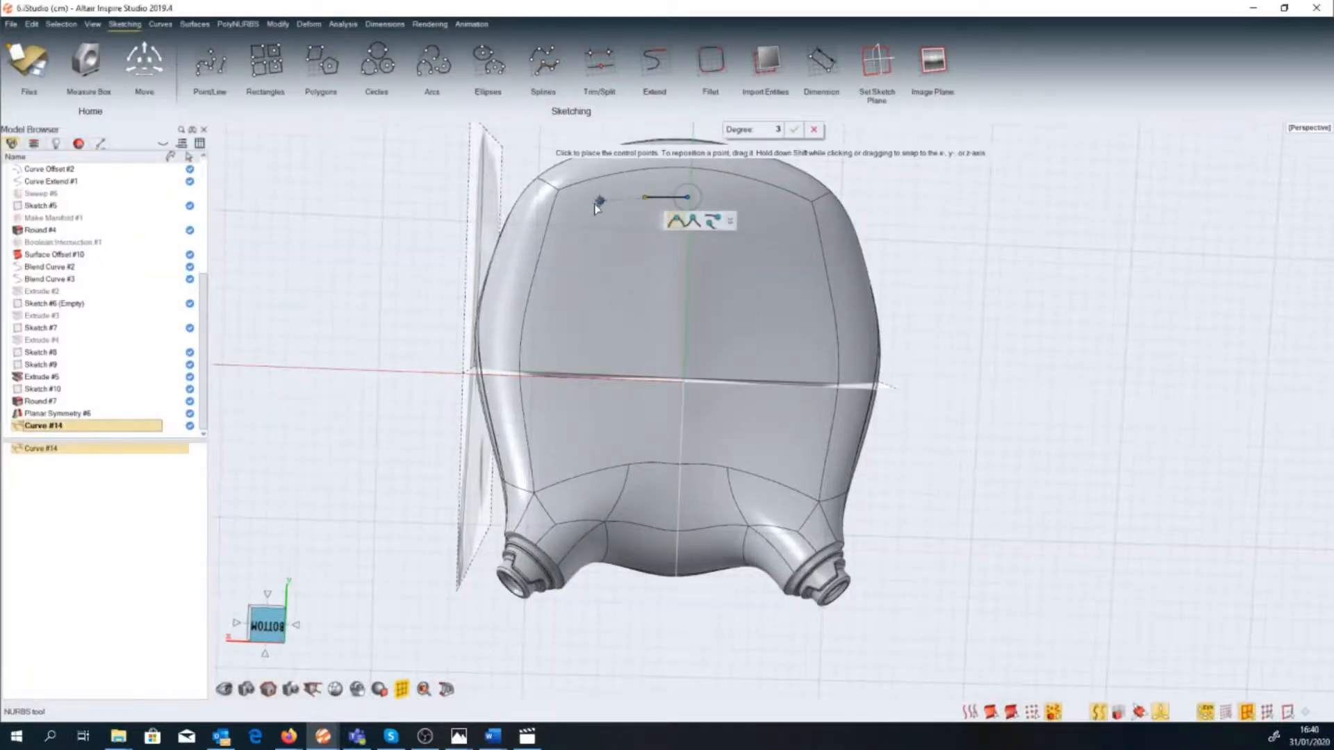
{"action": "left_click", "coordinate": [584, 210]}
{"action": "left_click", "coordinate": [536, 271]}
{"action": "left_click", "coordinate": [512, 358]}
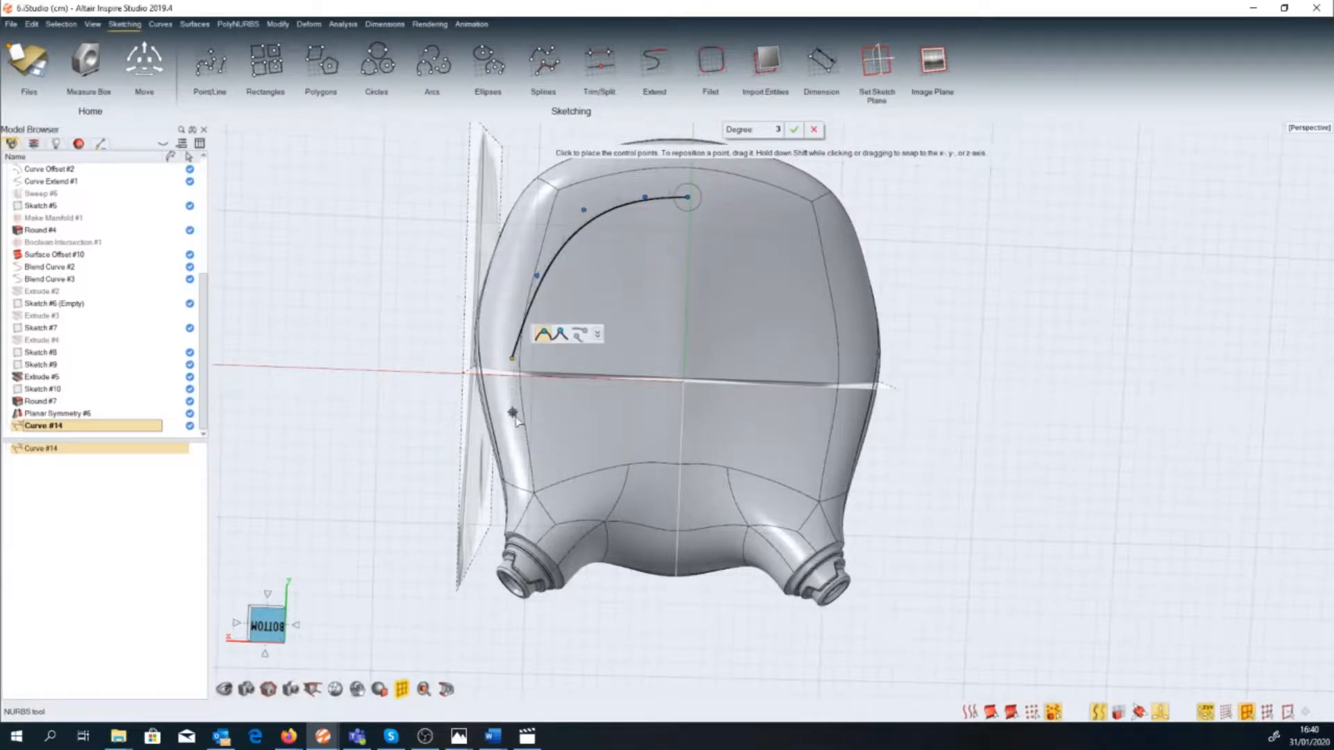
{"action": "left_click", "coordinate": [519, 425]}
{"action": "left_click", "coordinate": [545, 496]}
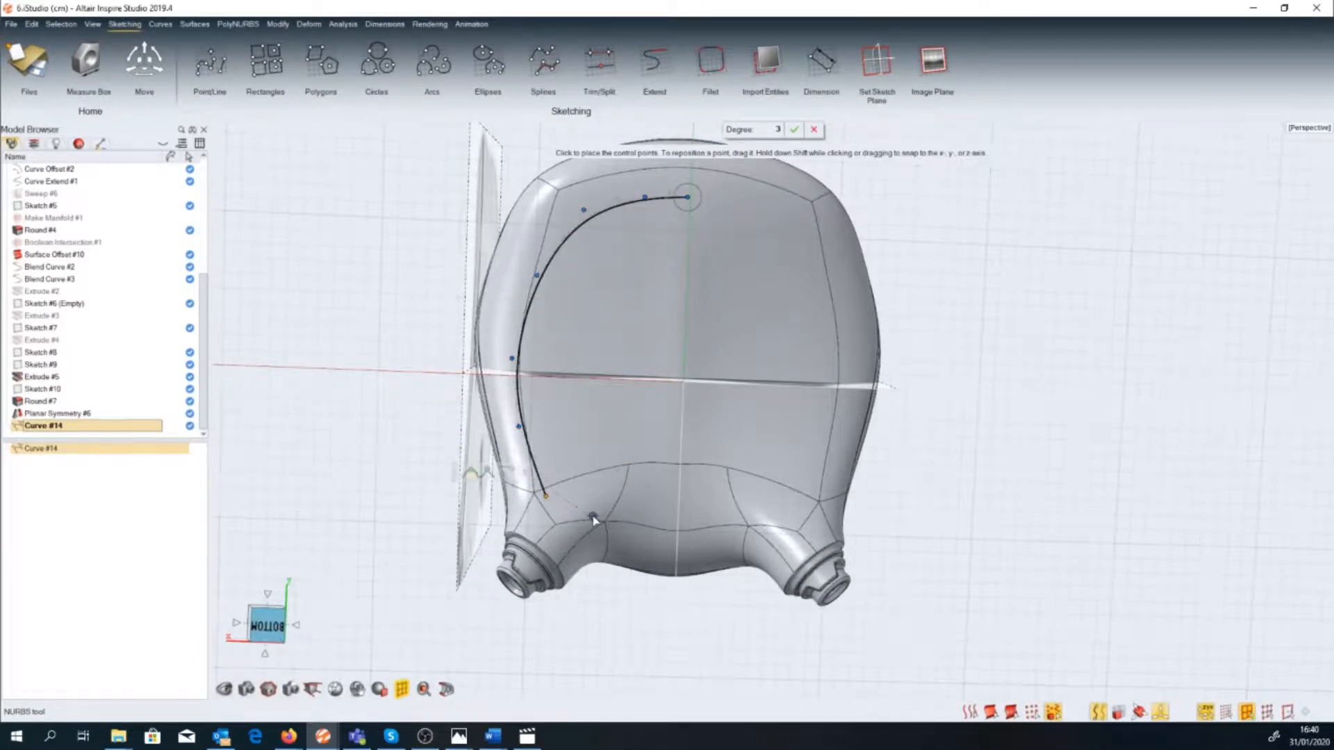
{"action": "left_click", "coordinate": [593, 517]}
{"action": "left_click", "coordinate": [639, 523]}
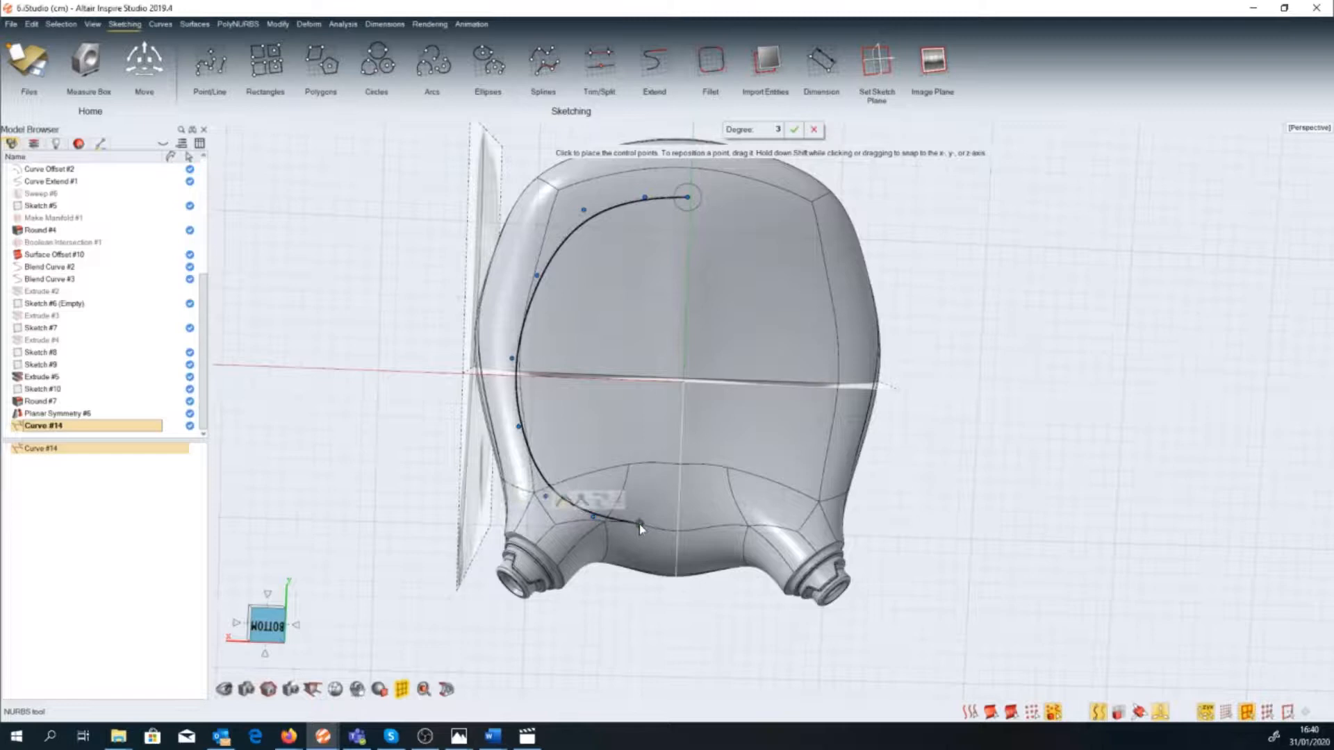
{"action": "double_click", "coordinate": [676, 521]}
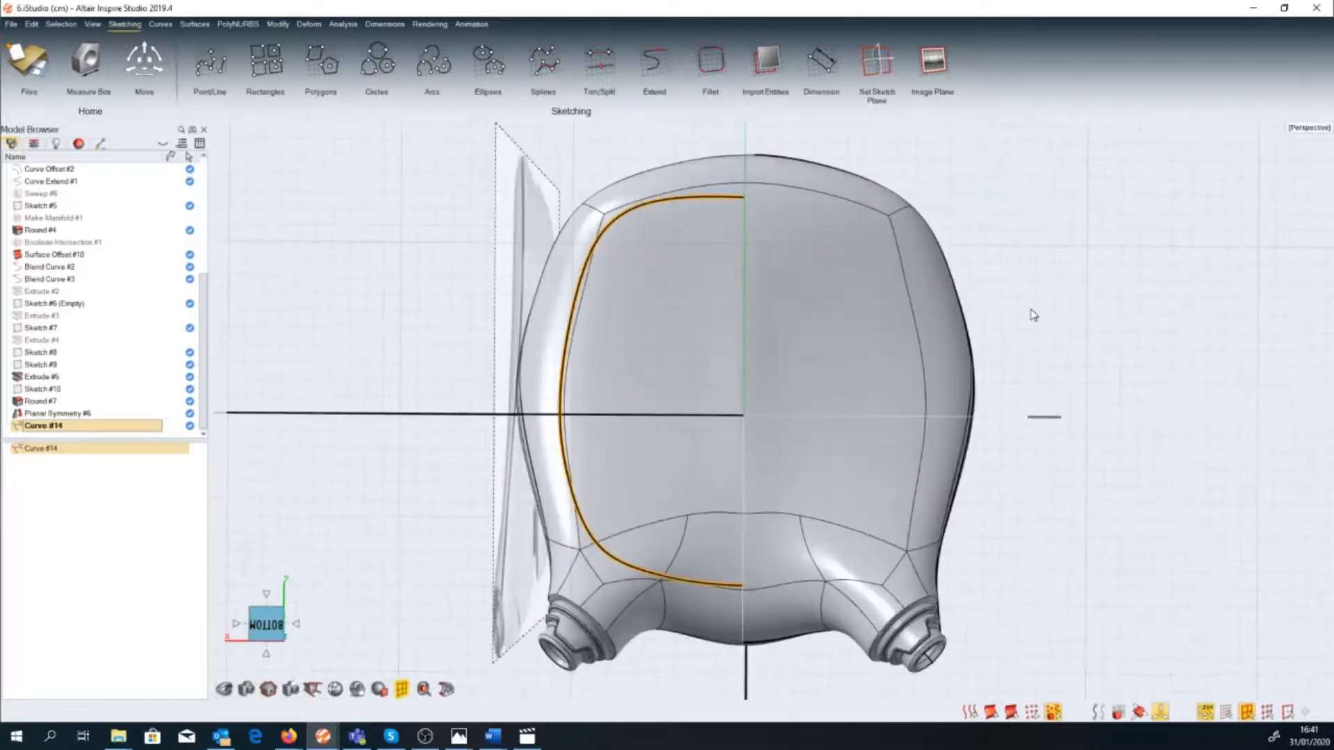
{"action": "key", "text": "space"}
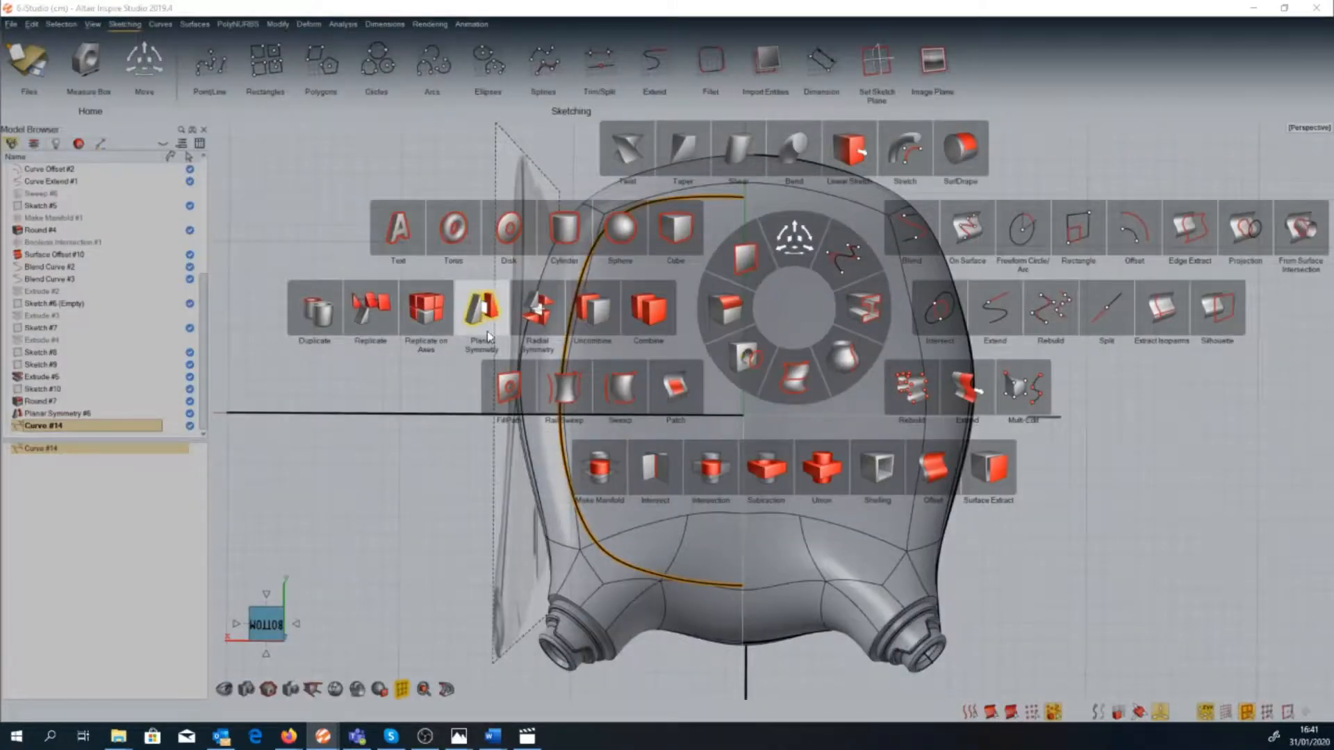
{"action": "left_click", "coordinate": [489, 337]}
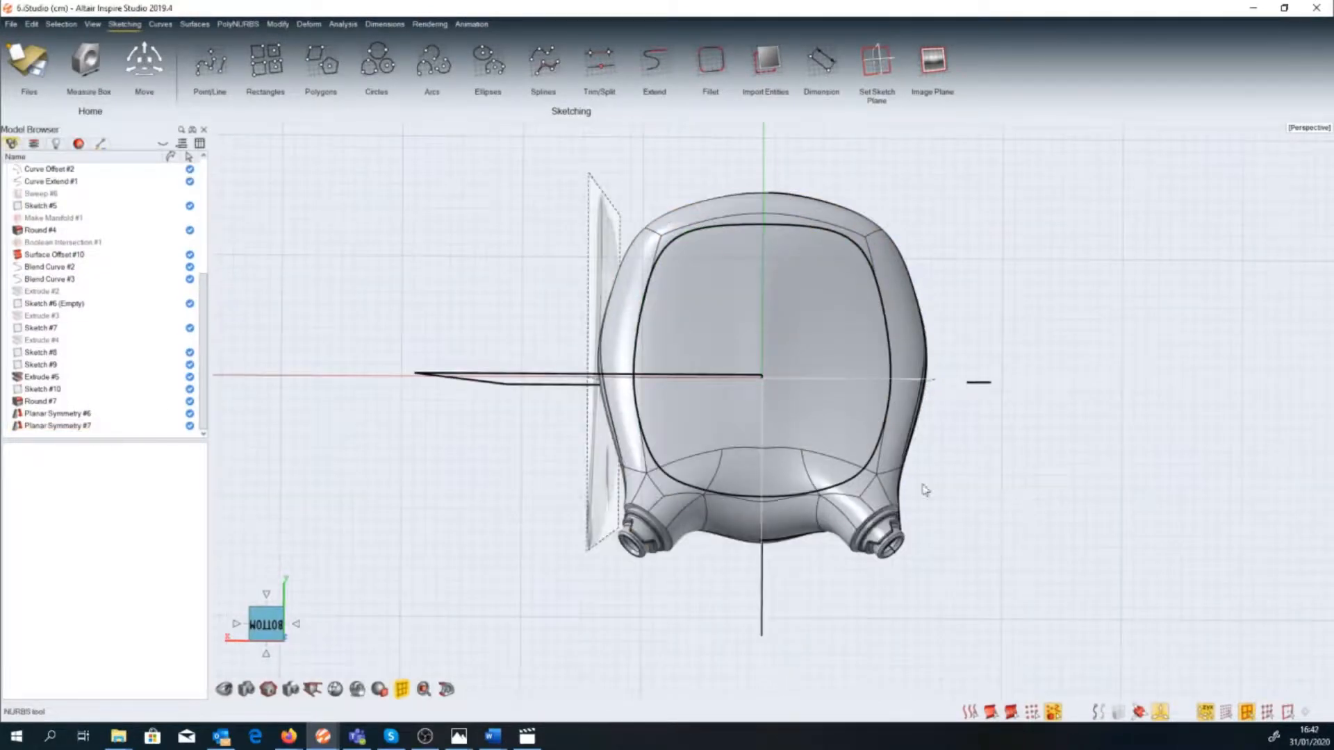
Extrude the closed neck outline about 12.9 cm upward into the helmet with caps enabled.
{"action": "left_click", "coordinate": [856, 475]}
{"action": "middle_click_drag", "start_coordinate": [855, 475], "coordinate": [744, 577]}
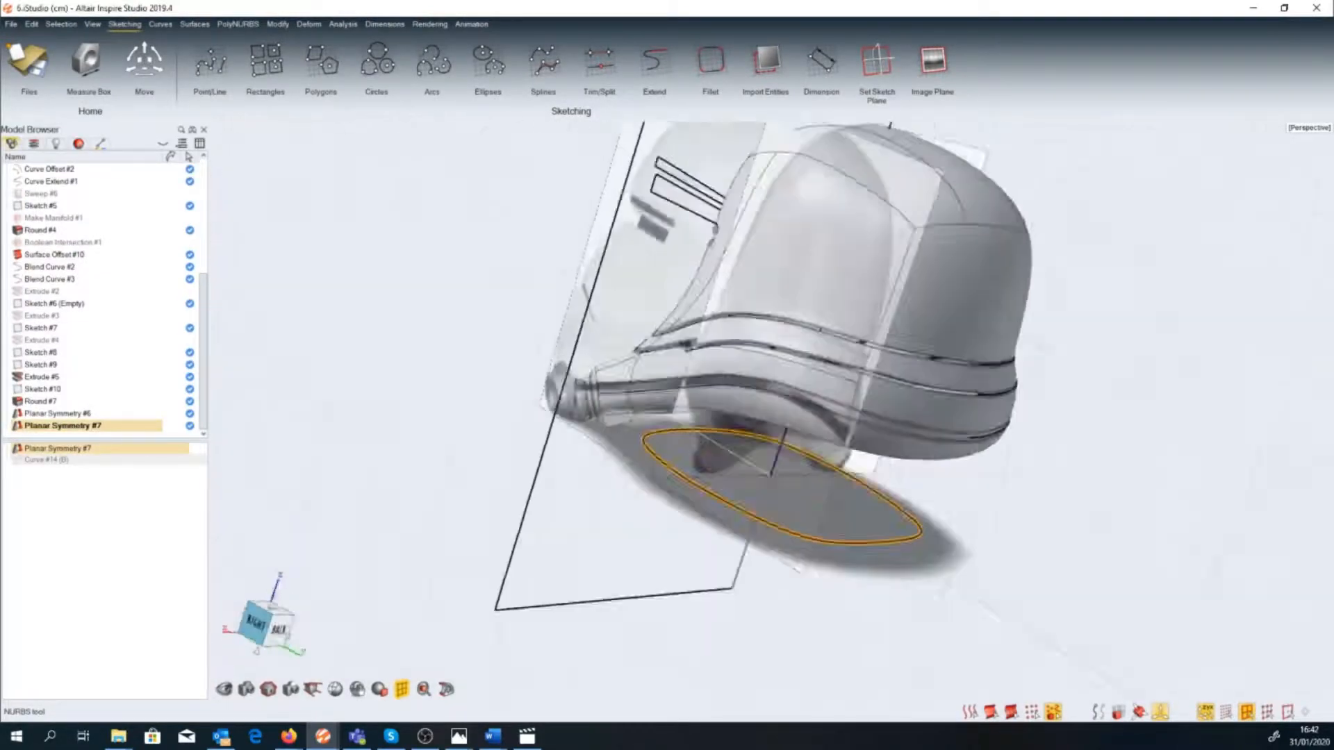
{"action": "middle_click_drag", "start_coordinate": [893, 556], "coordinate": [905, 524]}
{"action": "key", "text": "space"}
{"action": "left_click", "coordinate": [906, 583]}
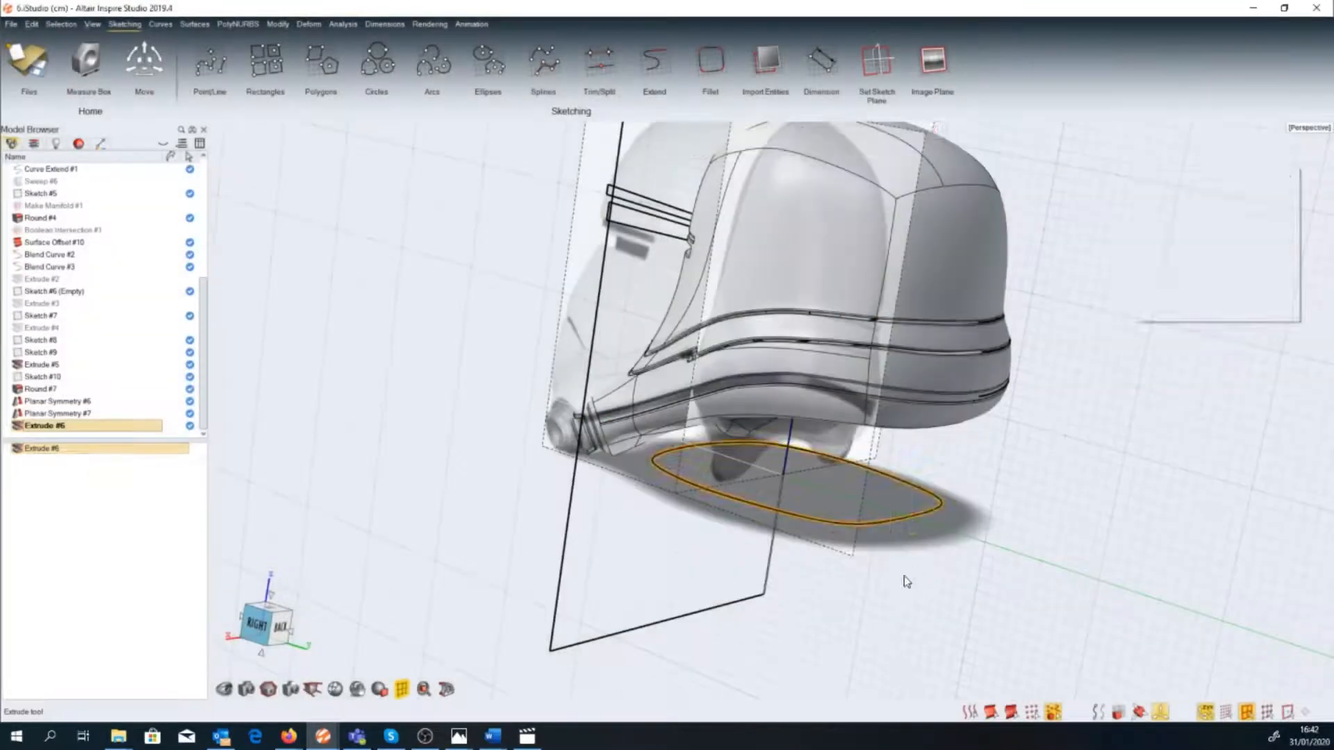
{"action": "left_click_drag", "start_coordinate": [908, 530], "coordinate": [838, 329]}
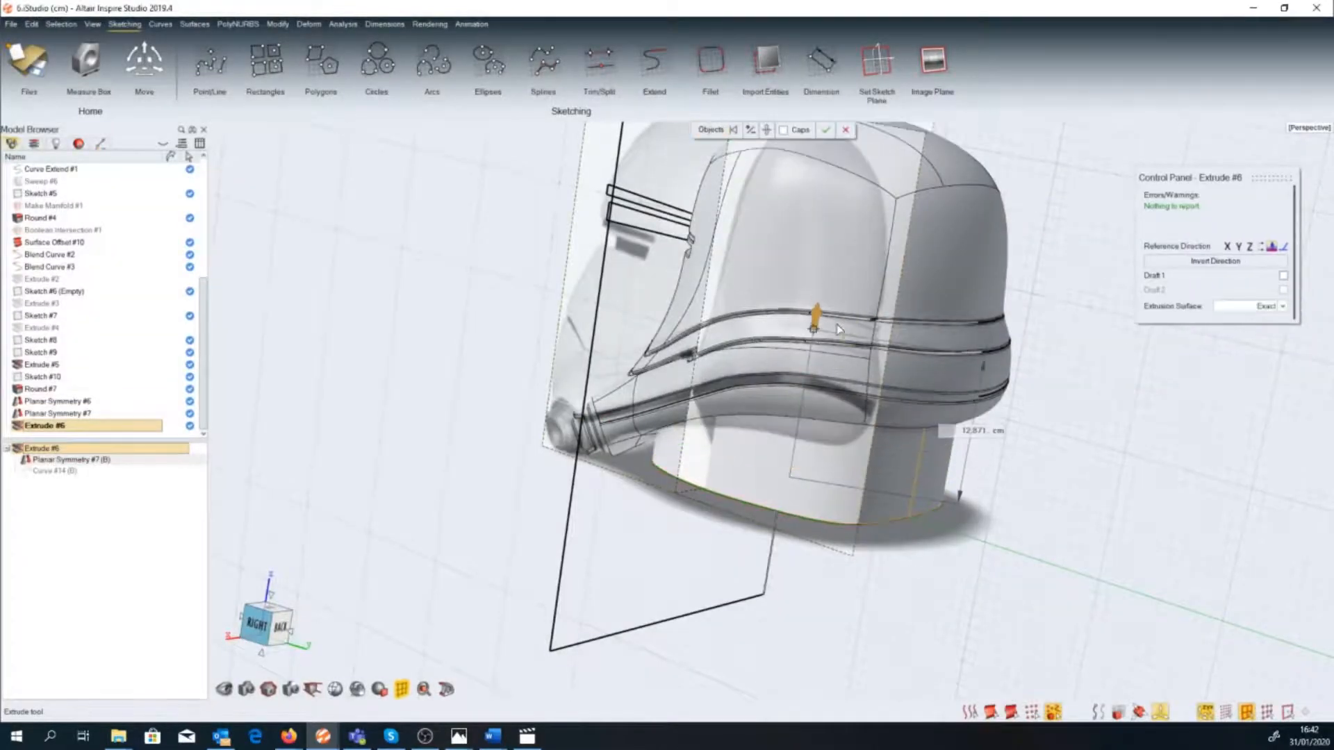
{"action": "middle_click_drag", "start_coordinate": [838, 329], "coordinate": [783, 176]}
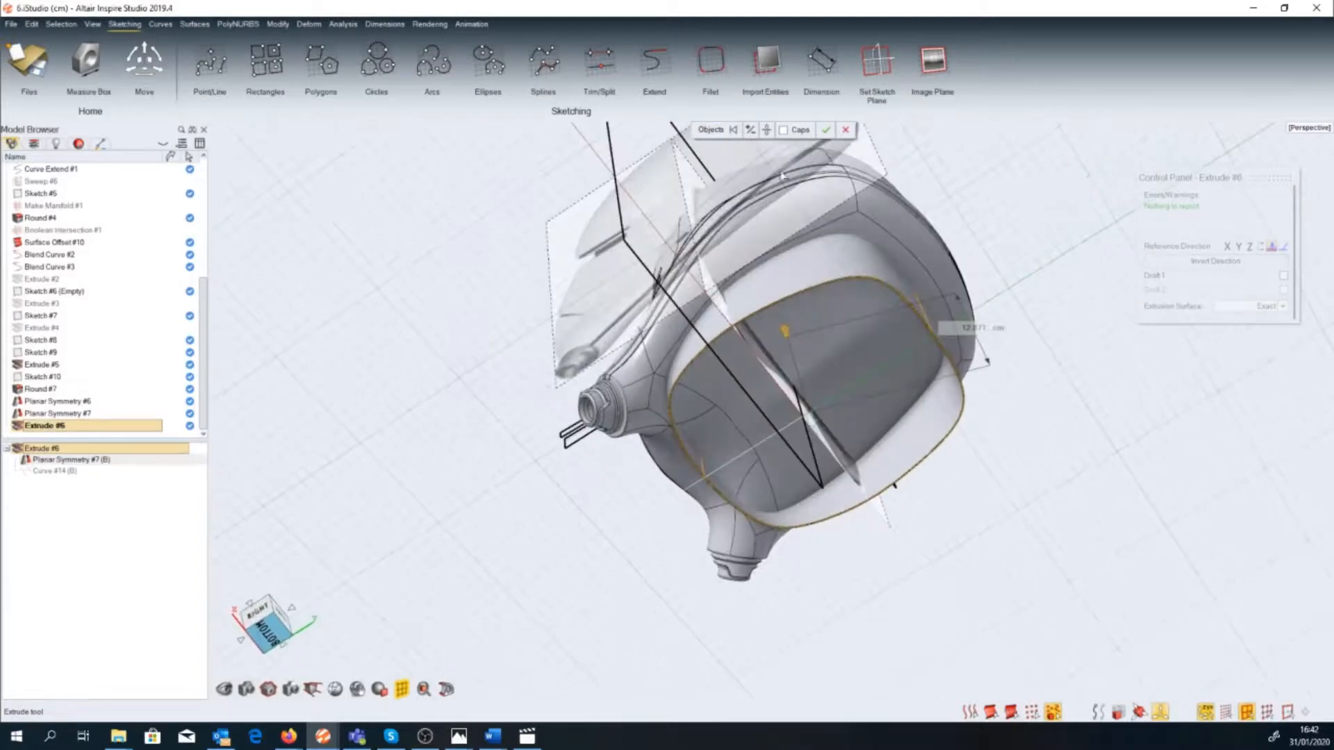
{"action": "left_click", "coordinate": [784, 130]}
{"action": "right_click", "coordinate": [927, 514]}
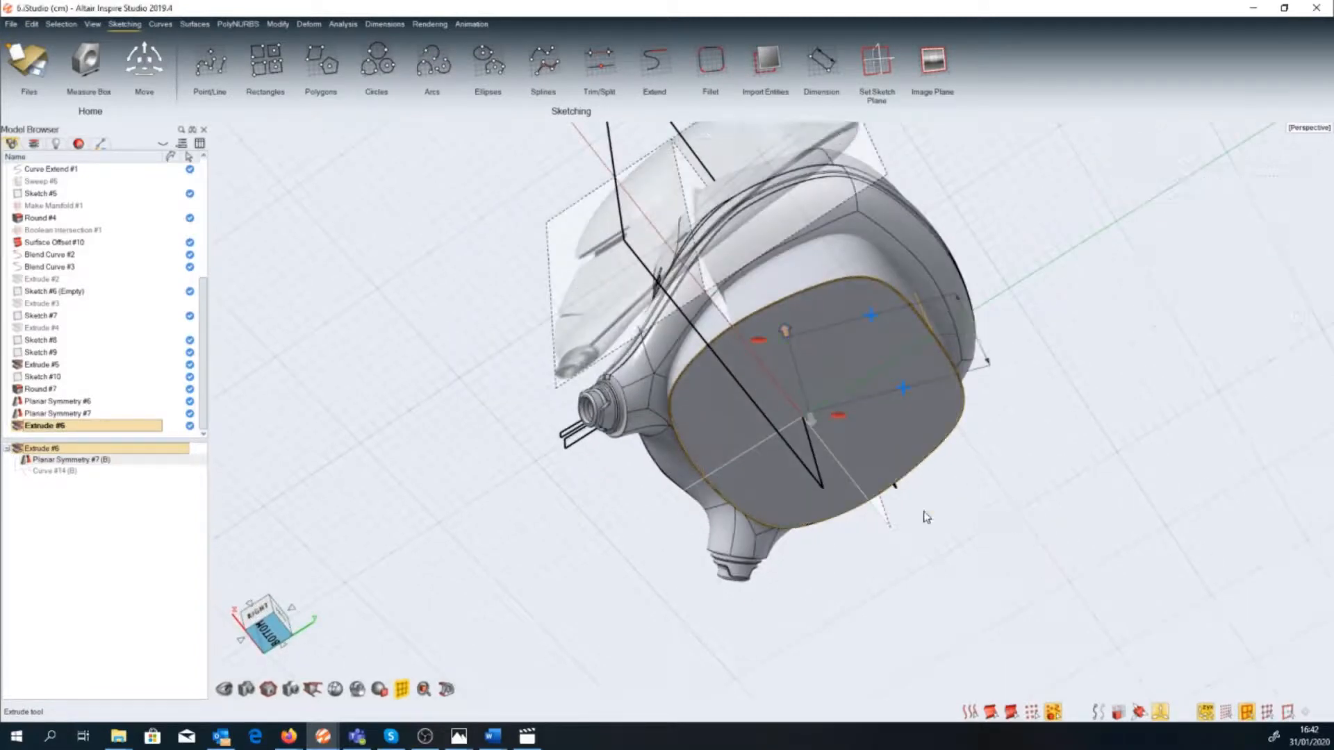
Subtract the capped neck extrusion from the helmet body with a Boolean subtraction to open its underside.
{"action": "key", "text": "space"}
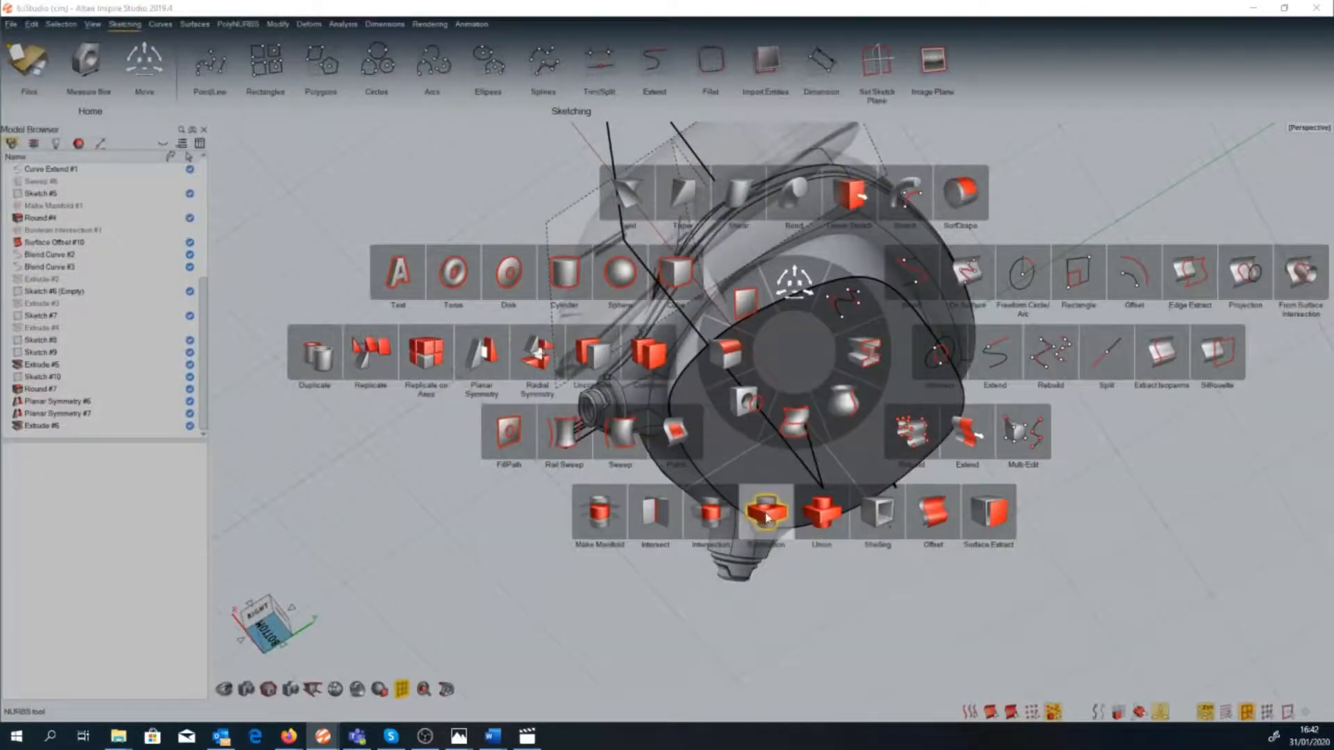
{"action": "left_click", "coordinate": [766, 514]}
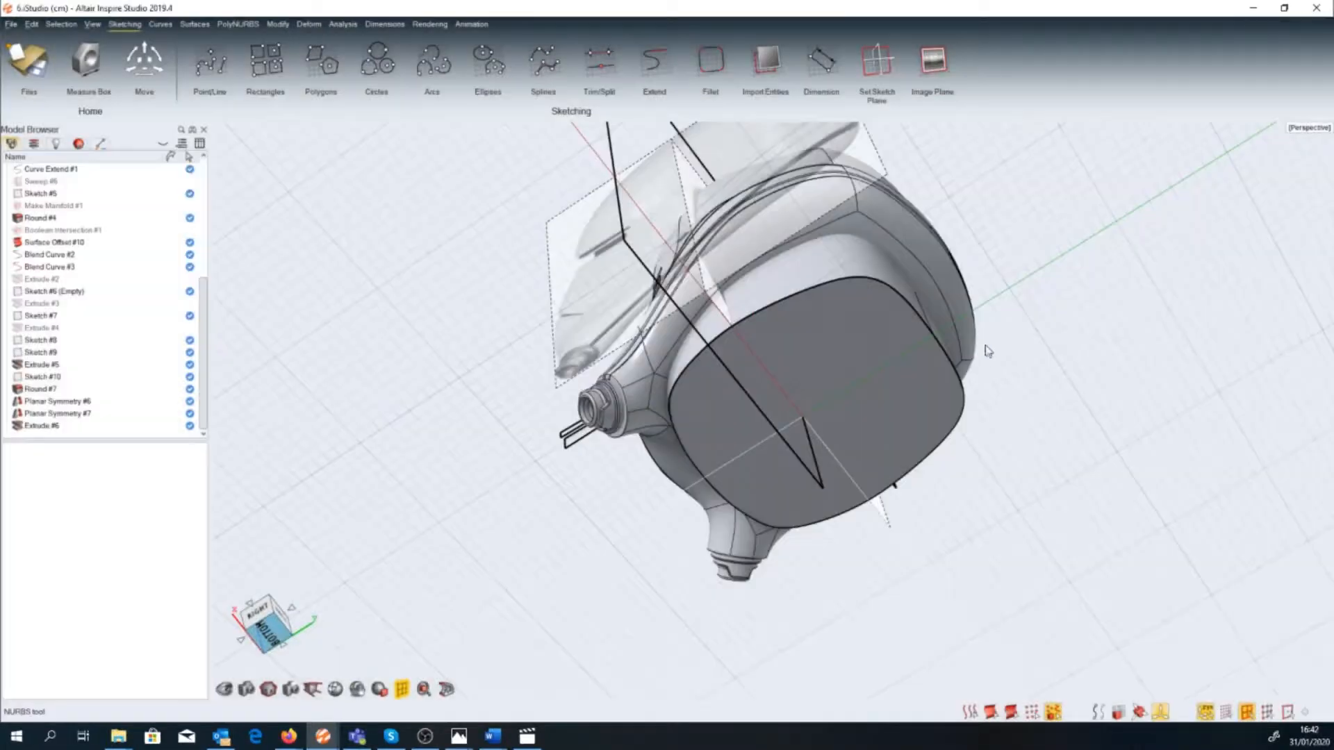
{"action": "left_click", "coordinate": [948, 270]}
{"action": "right_click", "coordinate": [934, 357]}
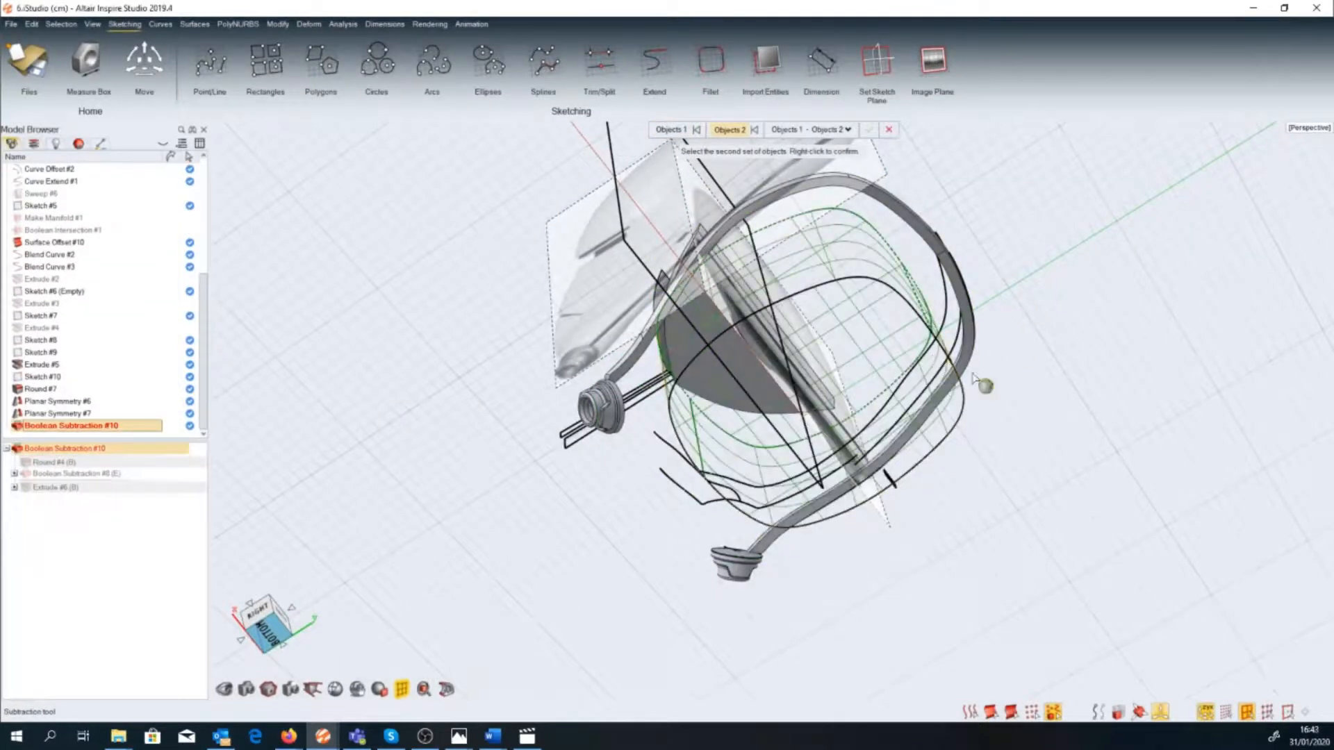
{"action": "right_click_drag", "start_coordinate": [994, 378], "coordinate": [1054, 329]}
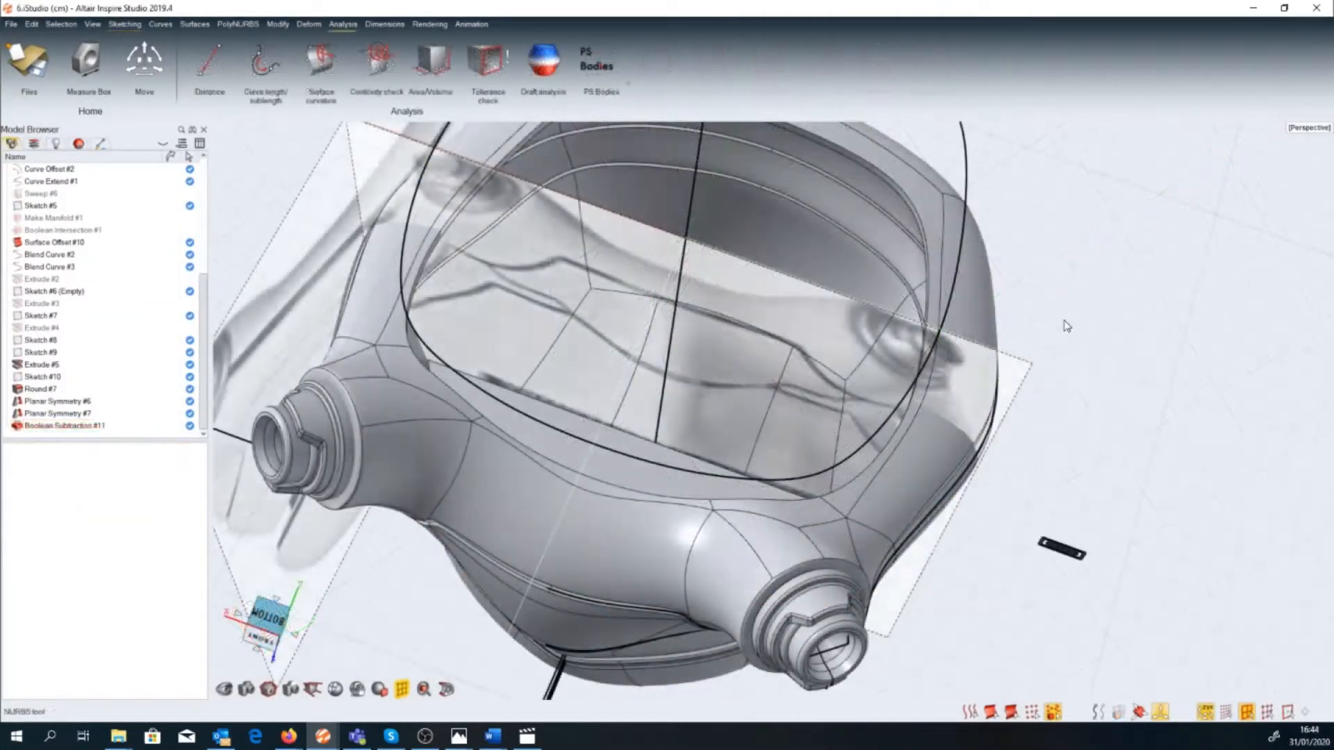
Round the edge of the neck opening on the helmet's underside with a 0.3 cm radius.
{"action": "key", "text": "space"}
{"action": "left_click", "coordinate": [733, 328]}
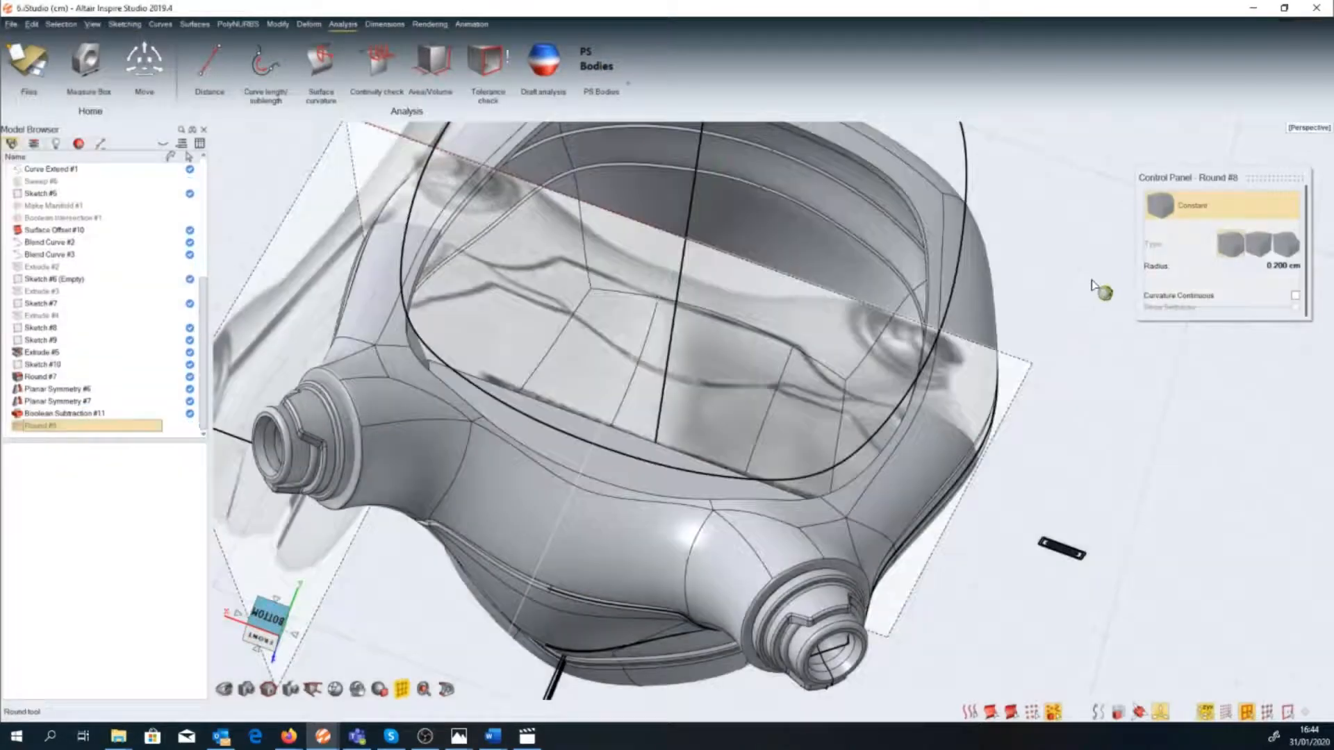
{"action": "left_click", "coordinate": [912, 197]}
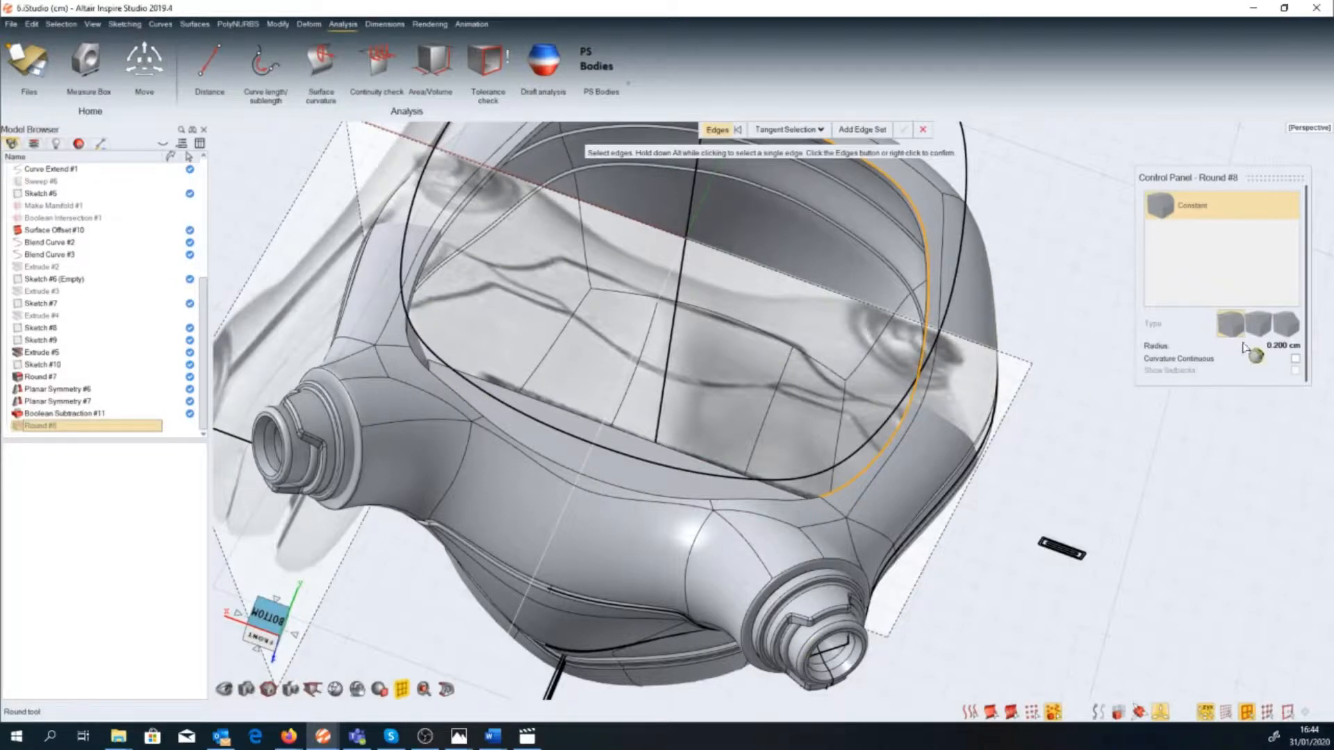
{"action": "left_click", "coordinate": [1266, 346]}
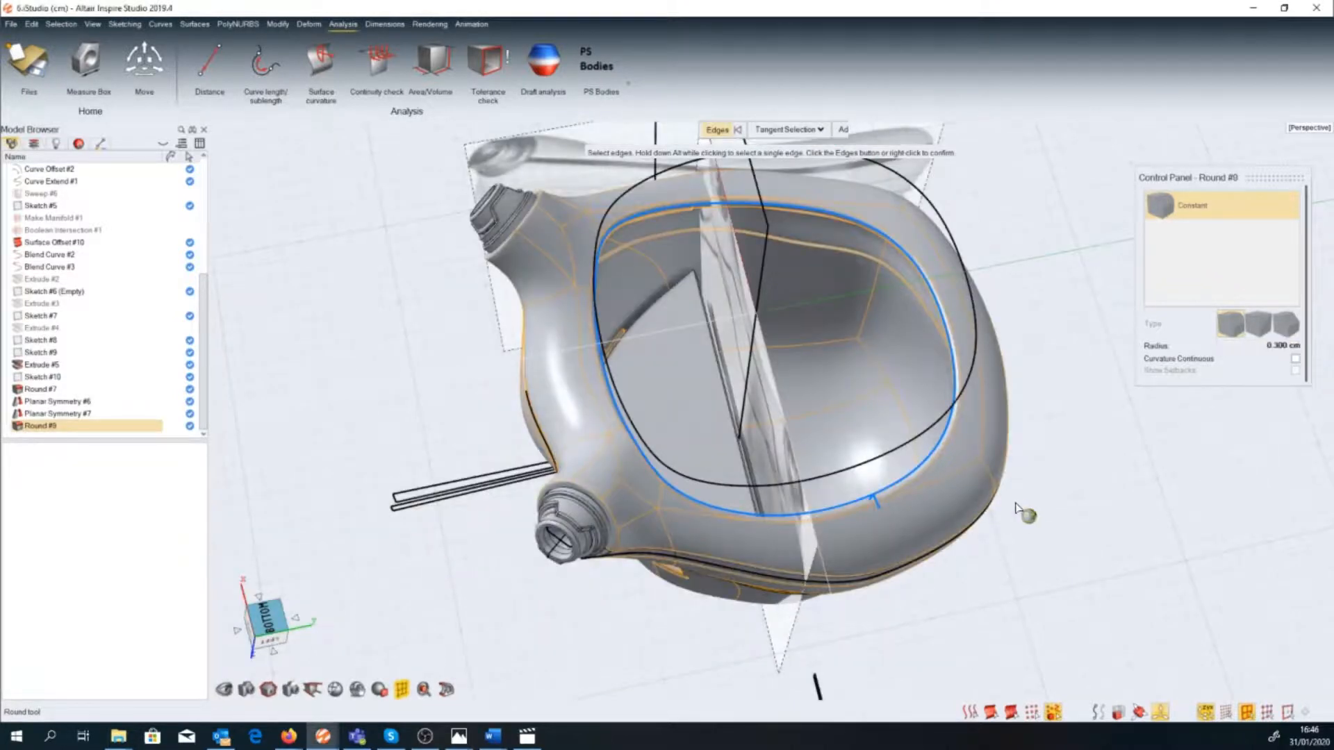
{"action": "right_click", "coordinate": [1035, 516]}
Hide the three reference image planes and all the curves around the helmet.
{"action": "middle_click_drag", "start_coordinate": [1017, 533], "coordinate": [1038, 614]}
{"action": "middle_click_drag", "start_coordinate": [498, 445], "coordinate": [533, 446]}
{"action": "left_click", "coordinate": [595, 281]}
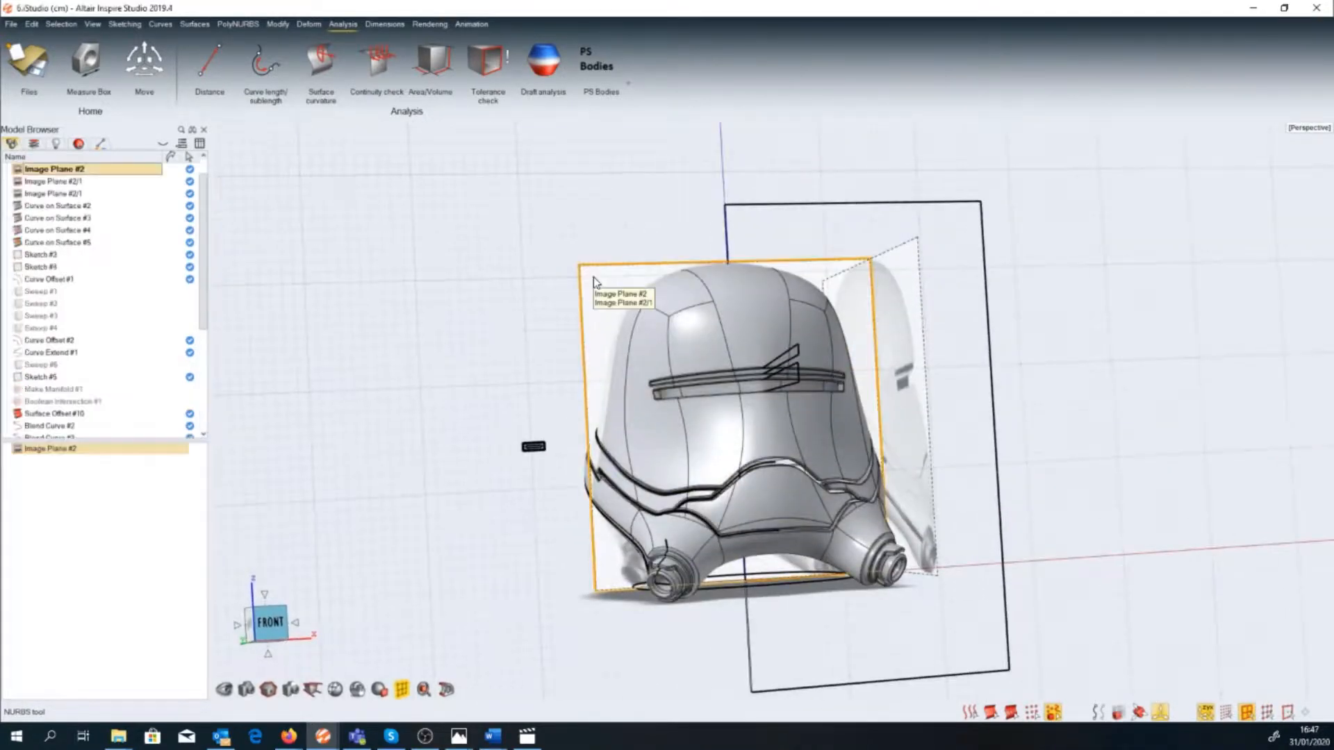
{"action": "key", "text": "ctrl+h"}
{"action": "left_click", "coordinate": [915, 279]}
{"action": "key", "text": "ctrl+h"}
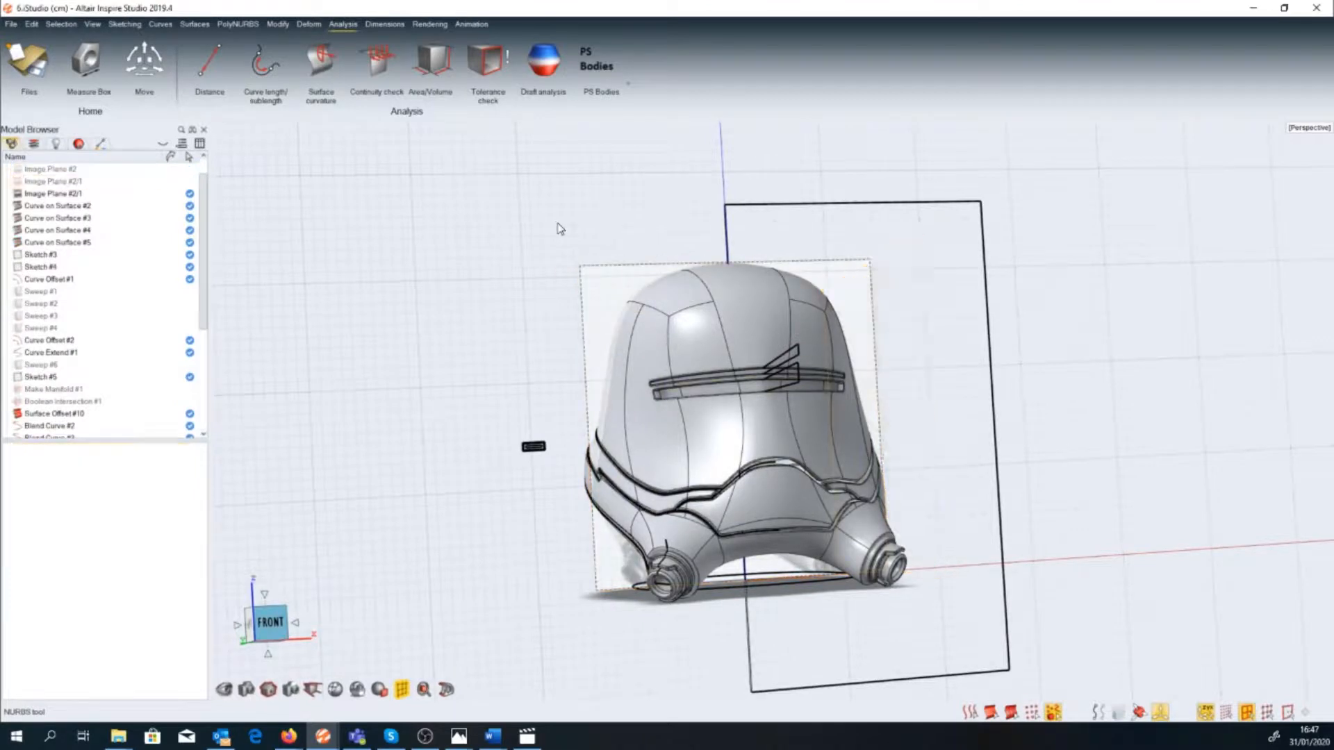
{"action": "left_click", "coordinate": [587, 274]}
{"action": "key", "text": "ctrl+h"}
{"action": "middle_click_drag", "start_coordinate": [505, 236], "coordinate": [939, 387]}
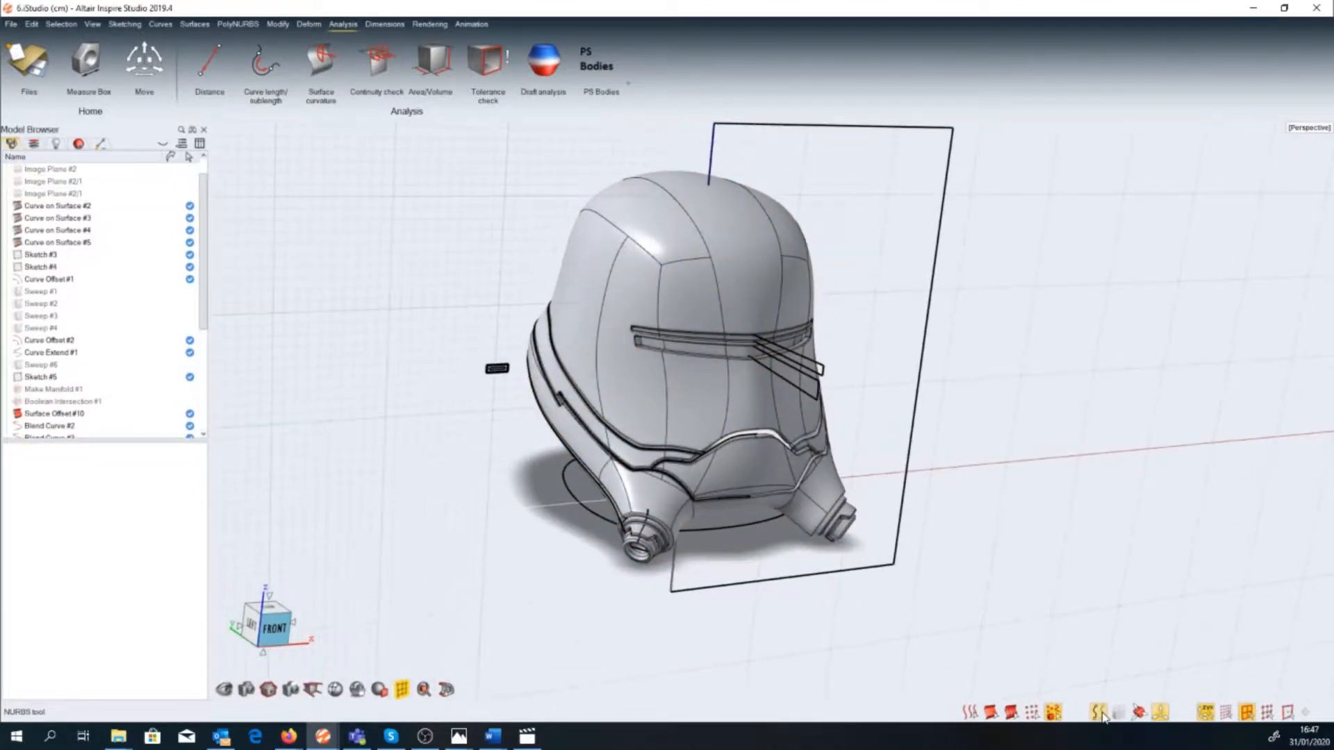
Restore the visibility of PolyQuadBall #2/1, nested under Boolean Subtraction #5 in the helmet's construction history, to fill the visor slot and grooves.
{"action": "left_click", "coordinate": [775, 269]}
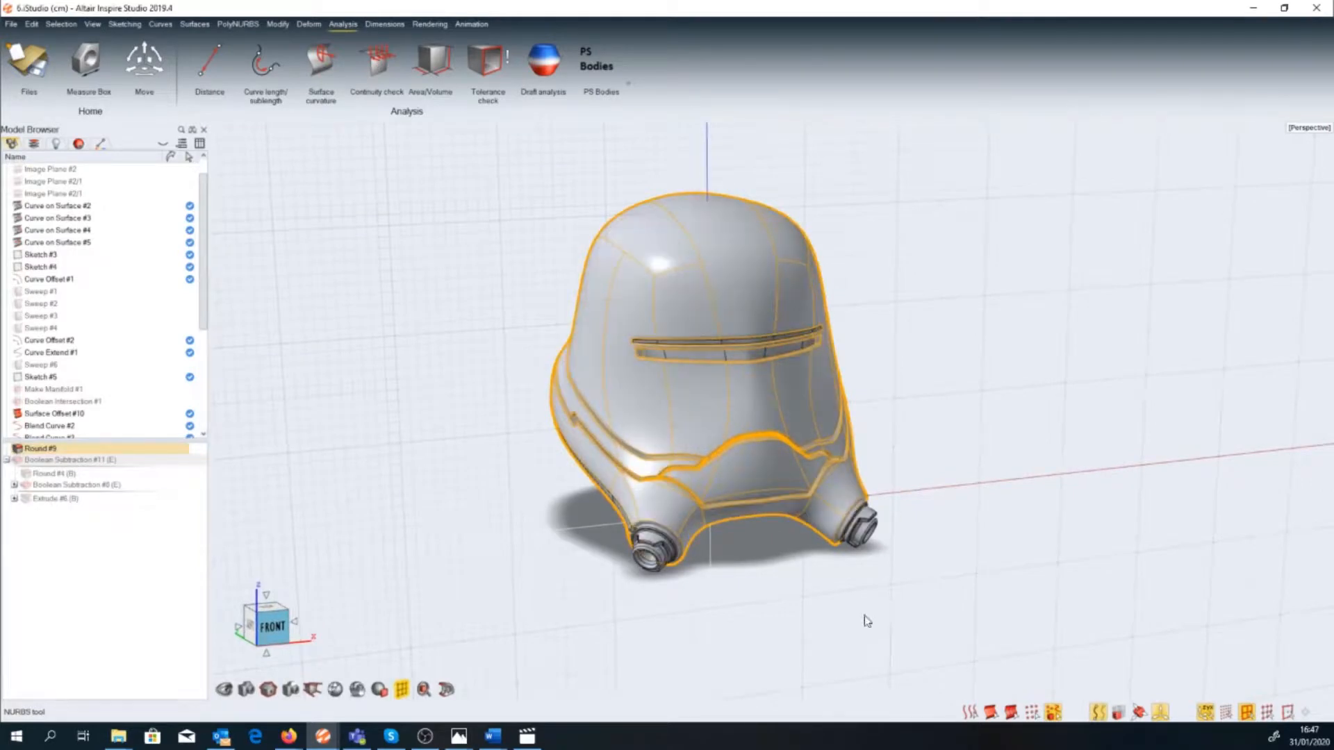
{"action": "left_click", "coordinate": [14, 486]}
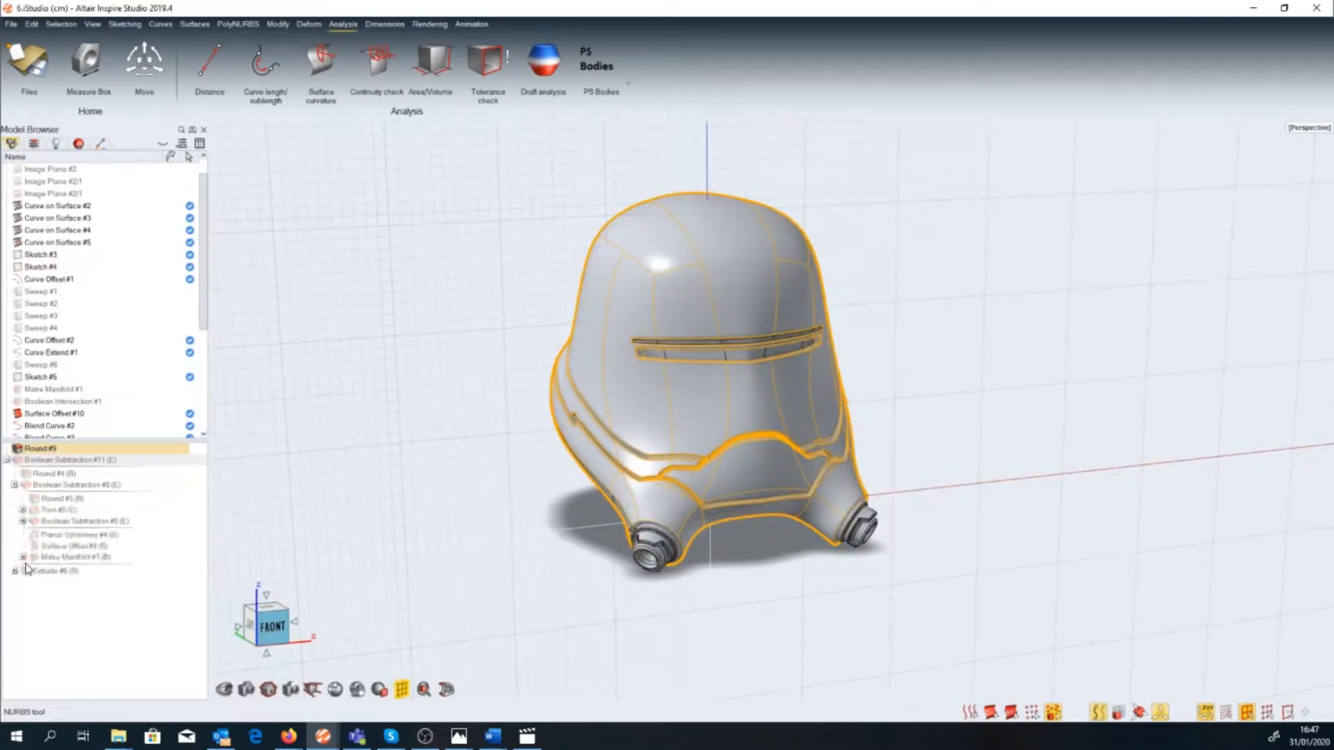
{"action": "left_click", "coordinate": [22, 521]}
{"action": "left_click", "coordinate": [70, 535]}
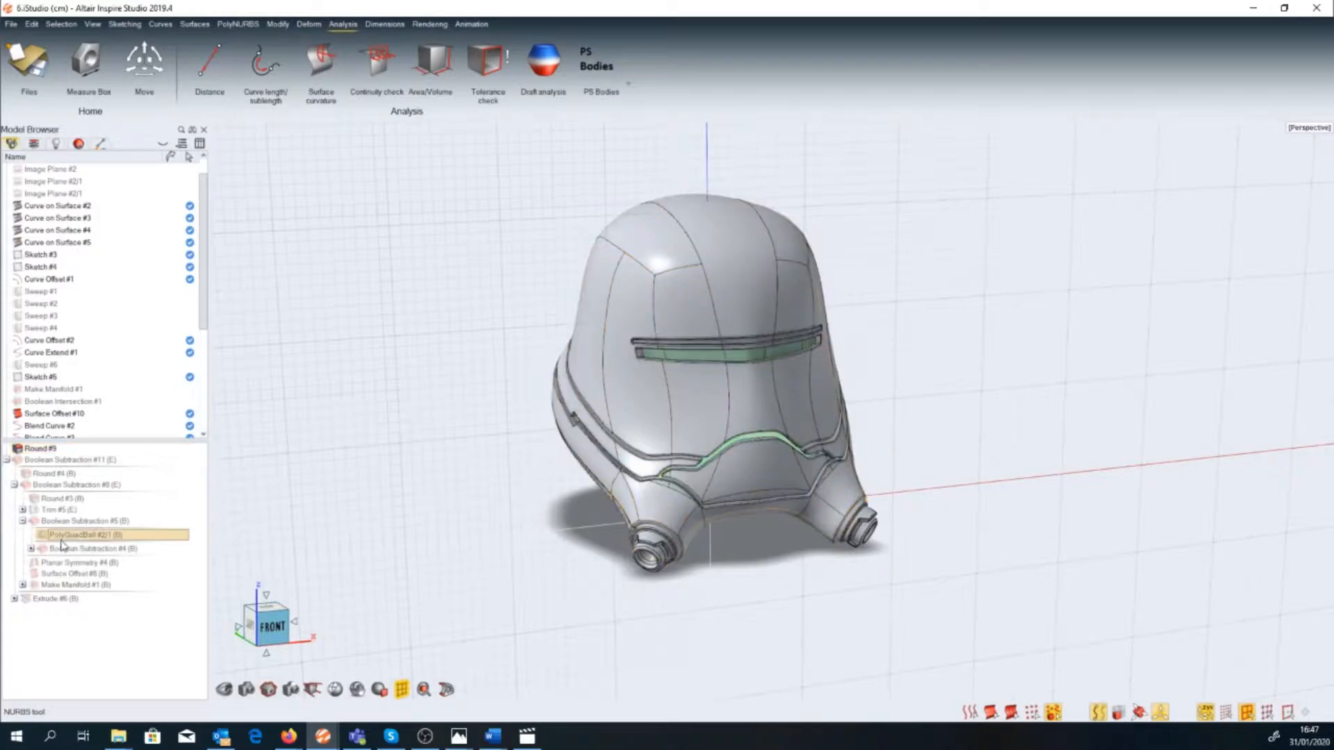
{"action": "left_click", "coordinate": [44, 538]}
{"action": "scroll", "coordinate": [733, 410], "scroll_direction": "up", "scroll_amount": 4}
{"action": "middle_click_drag", "start_coordinate": [733, 410], "coordinate": [747, 450]}
{"action": "scroll", "coordinate": [747, 450], "scroll_direction": "down", "scroll_amount": 3}
{"action": "left_click", "coordinate": [775, 617]}
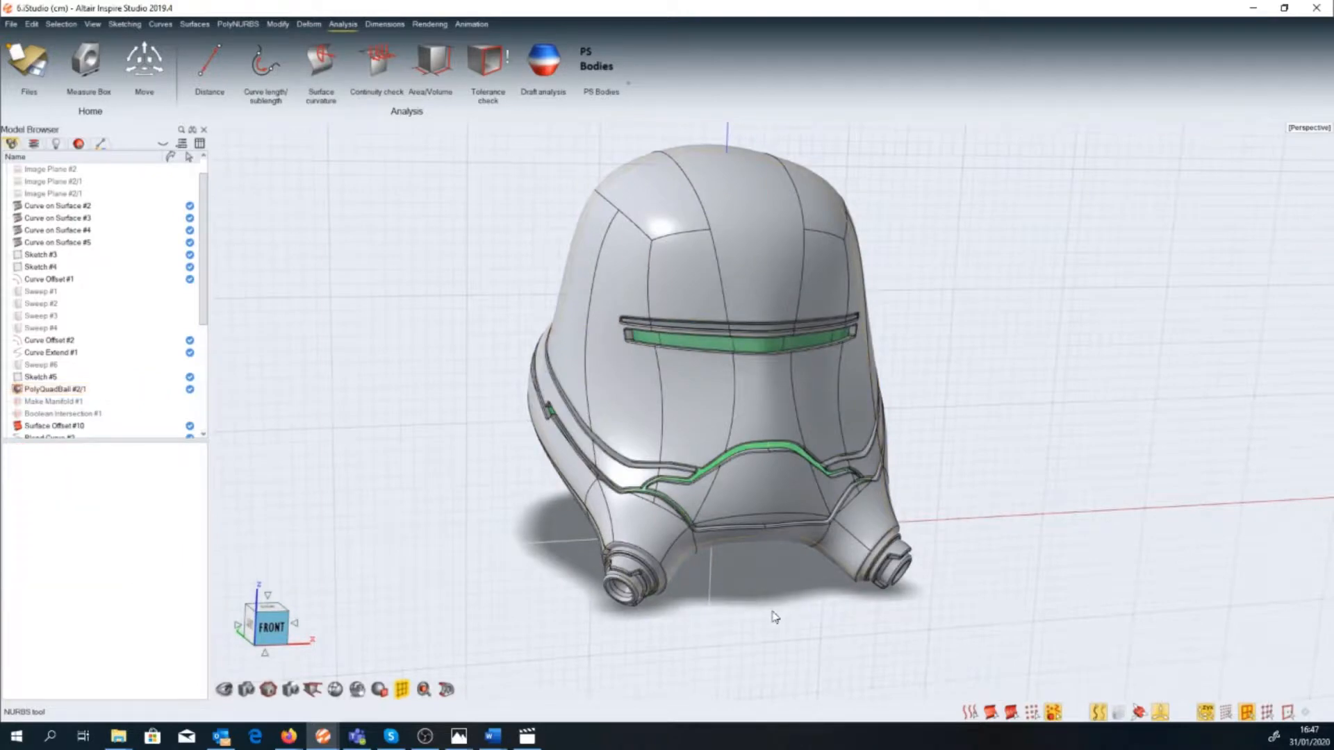
Change the display color of the green inlay body inside the visor slot and grooves to black.
{"action": "scroll", "coordinate": [799, 569], "scroll_direction": "up", "scroll_amount": 3}
{"action": "mouse_move", "coordinate": [799, 570]}
{"action": "middle_mouse_down"}
{"action": "mouse_move", "coordinate": [771, 333]}
{"action": "mouse_move", "coordinate": [841, 445]}
{"action": "mouse_move", "coordinate": [826, 549]}
{"action": "mouse_move", "coordinate": [799, 618]}
{"action": "mouse_move", "coordinate": [799, 594]}
{"action": "middle_mouse_up"}
{"action": "left_click", "coordinate": [765, 295]}
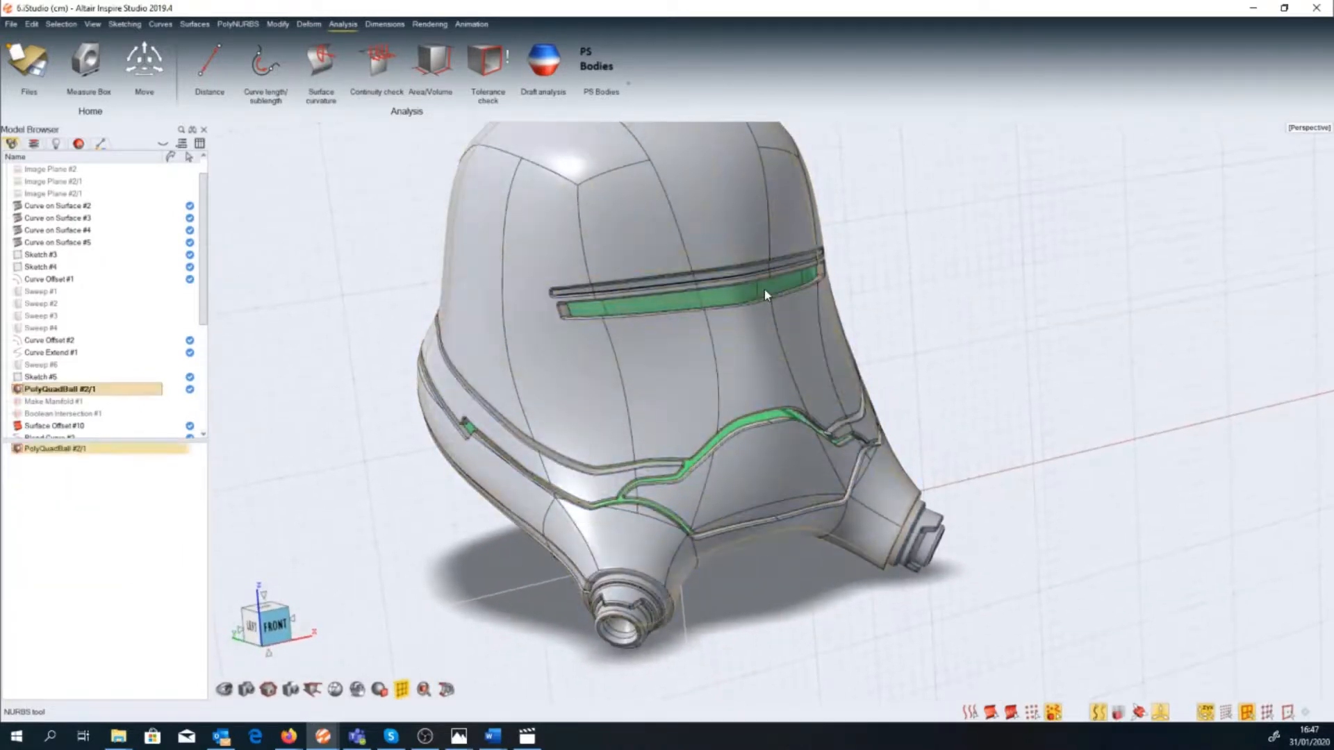
{"action": "right_click", "coordinate": [764, 289]}
{"action": "left_click", "coordinate": [778, 485]}
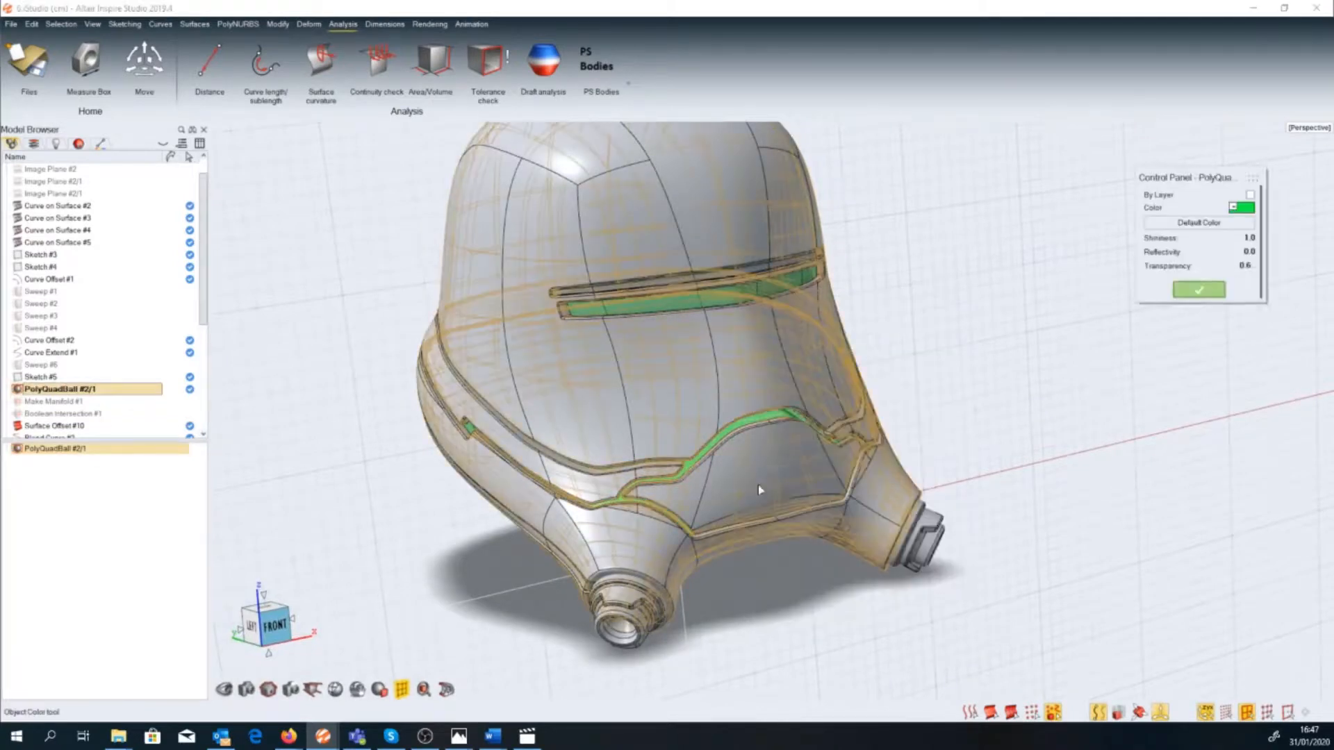
{"action": "left_click", "coordinate": [1246, 209]}
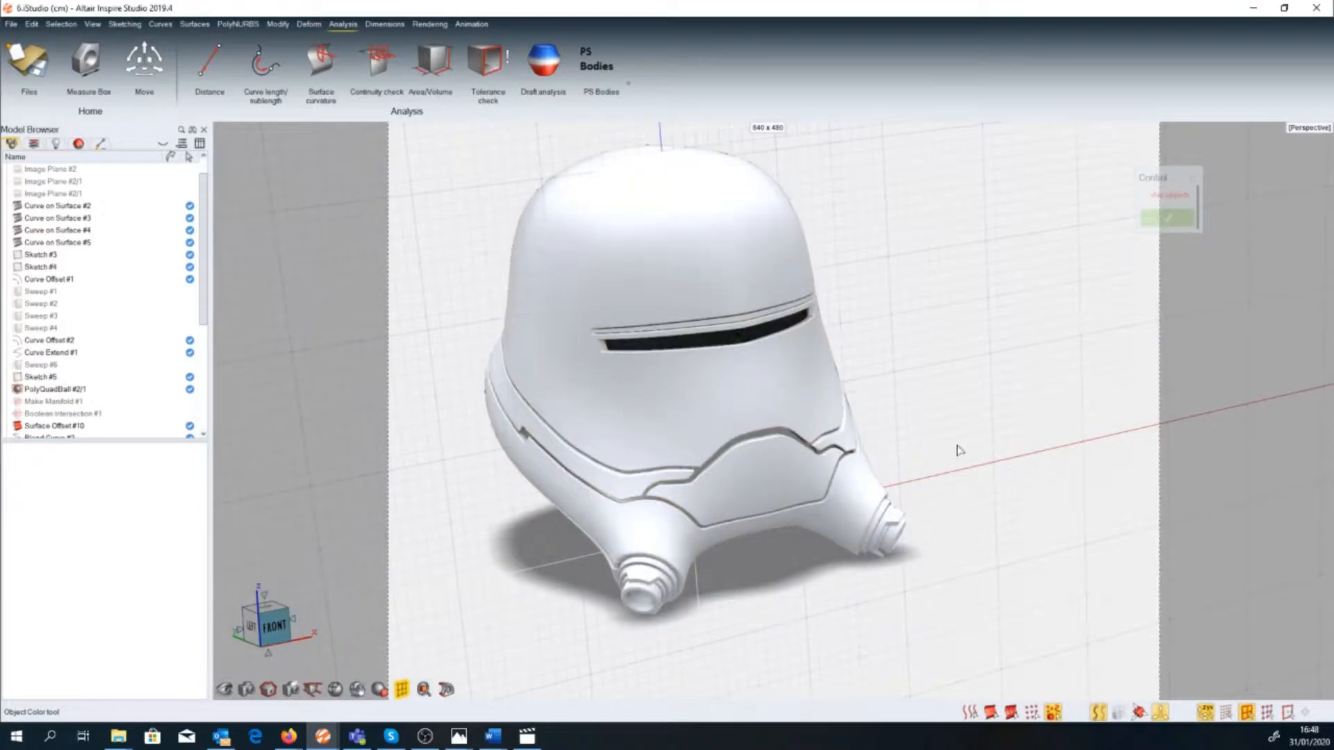
Set the black inlay body's transparency to 0.00 so it displays fully opaque, and finish the color edit.
{"action": "left_click", "coordinate": [750, 328]}
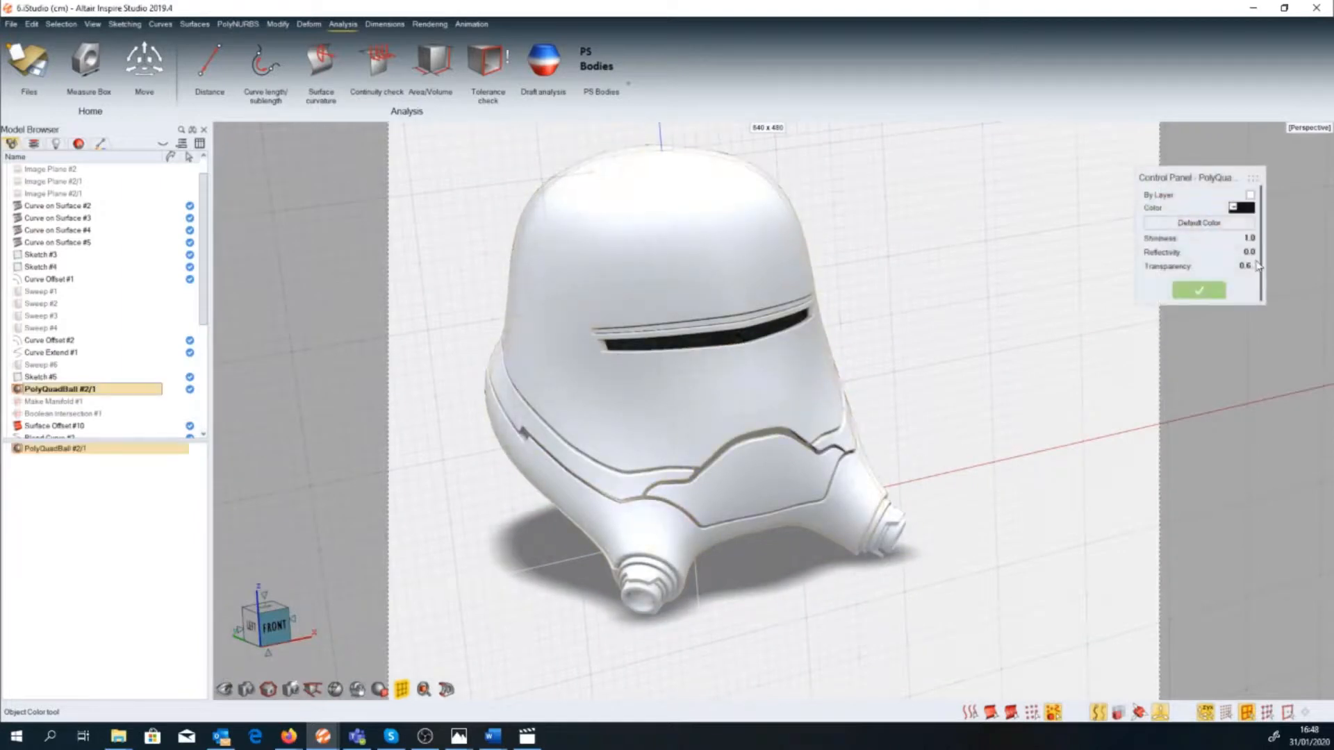
{"action": "left_click", "coordinate": [1252, 266]}
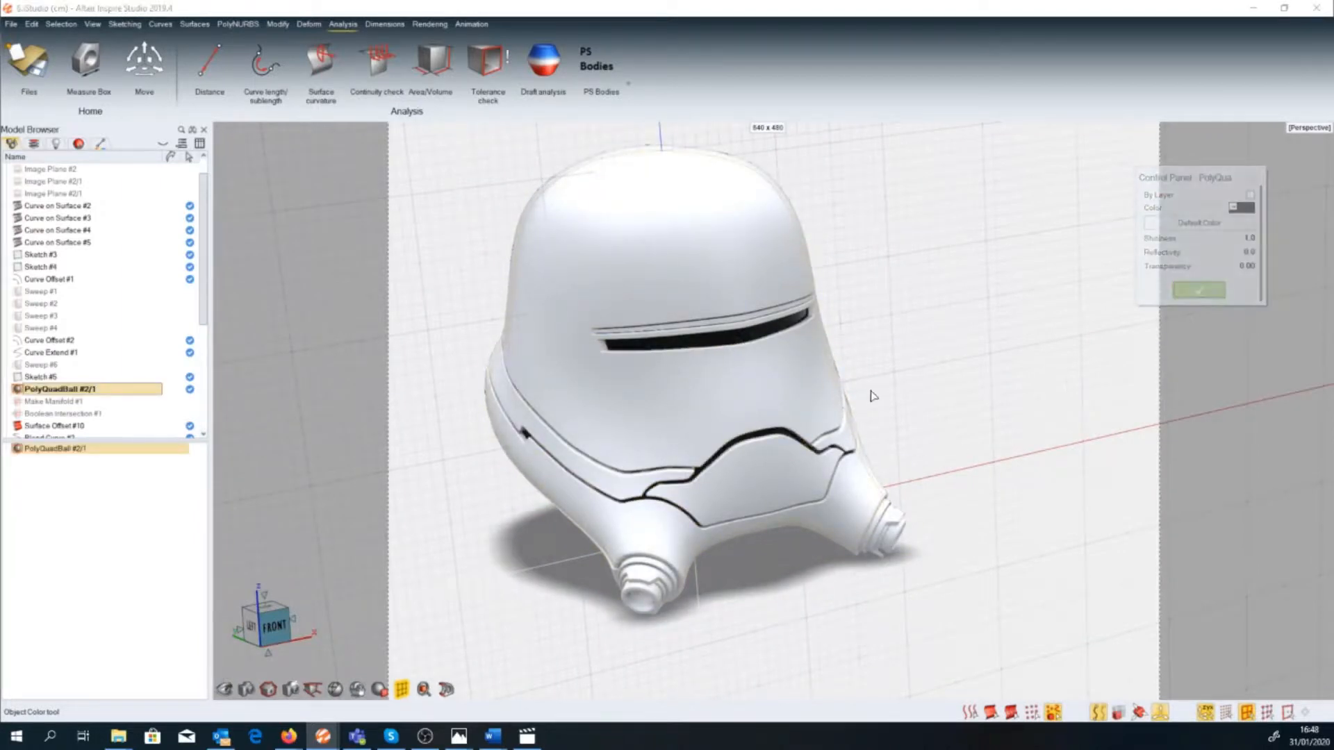
{"action": "scroll", "coordinate": [643, 543], "scroll_direction": "up", "scroll_amount": 3}
{"action": "scroll", "coordinate": [646, 534], "scroll_direction": "up", "scroll_amount": 2}
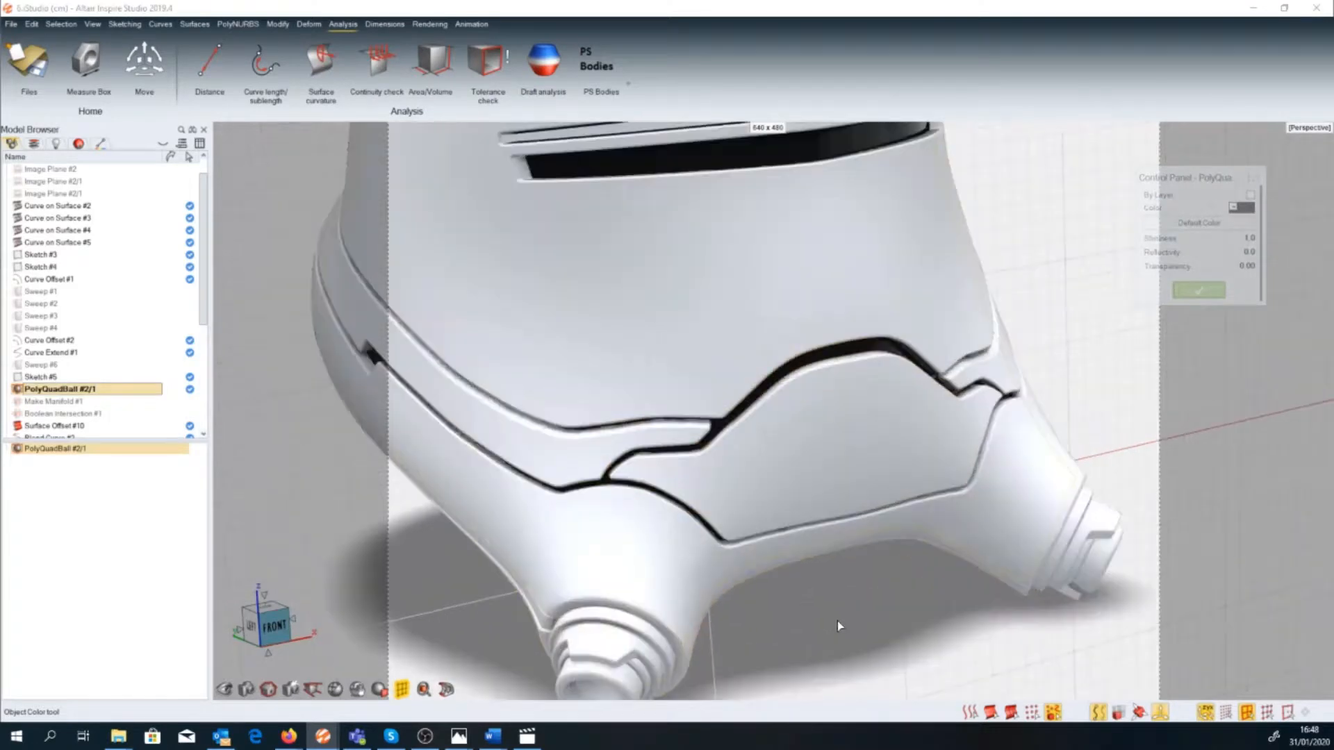
{"action": "key", "text": "Escape"}
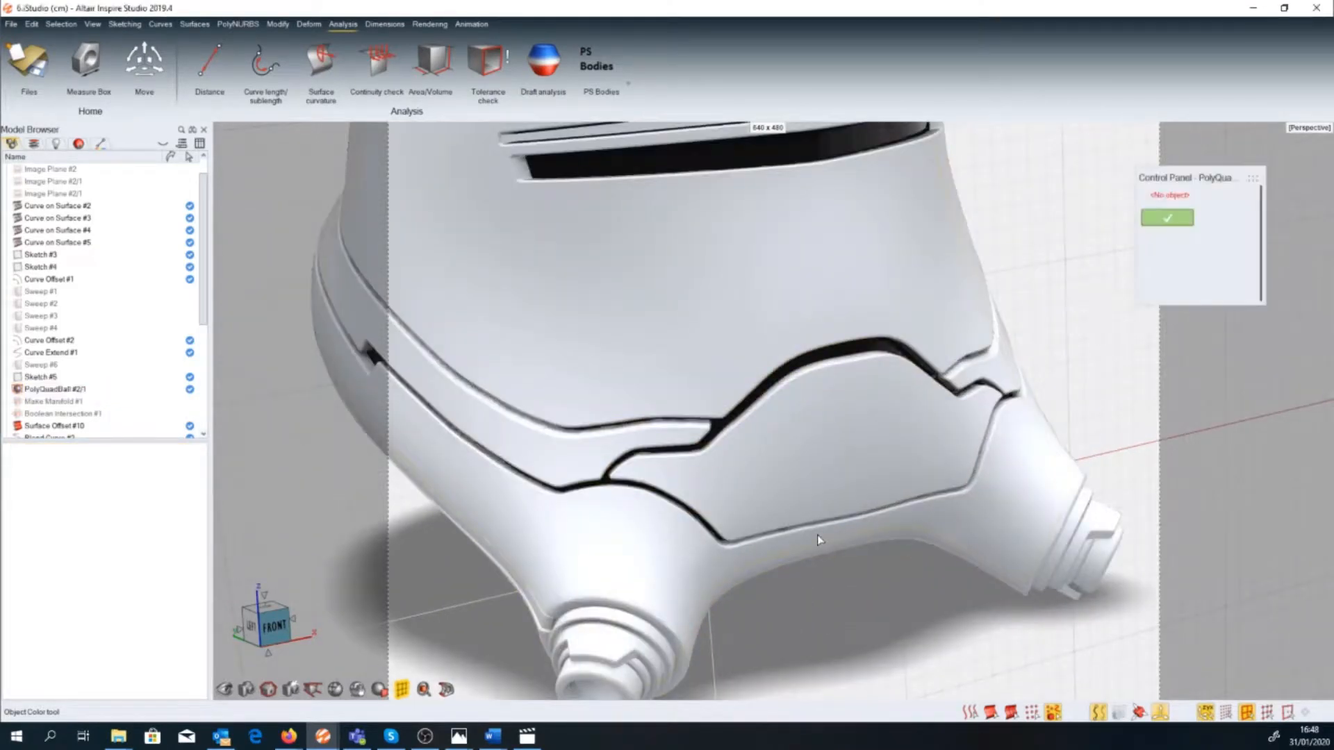
{"action": "scroll", "coordinate": [817, 535], "scroll_direction": "down", "scroll_amount": 3}
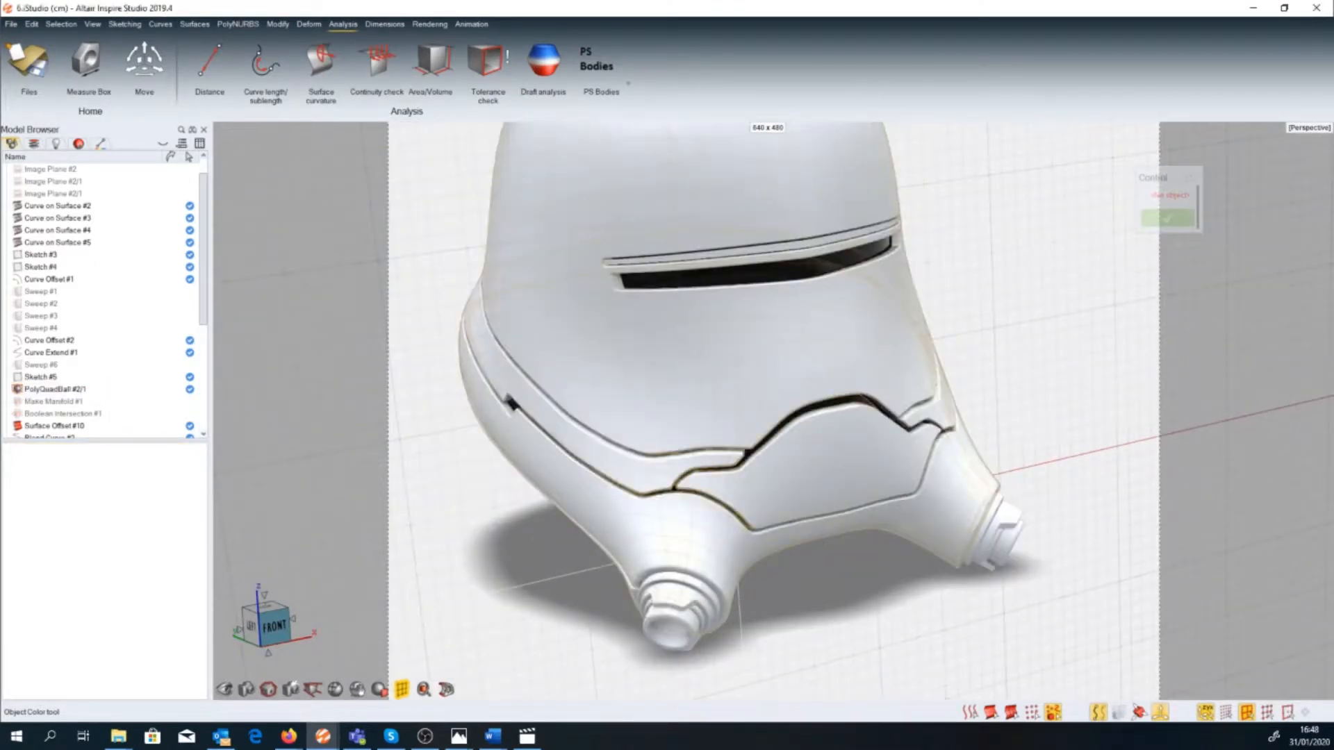
Select the cheek tube on the viewer's left and display the Metals category of the material library beside the helmet.
{"action": "middle_click_drag", "start_coordinate": [831, 515], "coordinate": [774, 457]}
{"action": "left_click", "coordinate": [679, 561]}
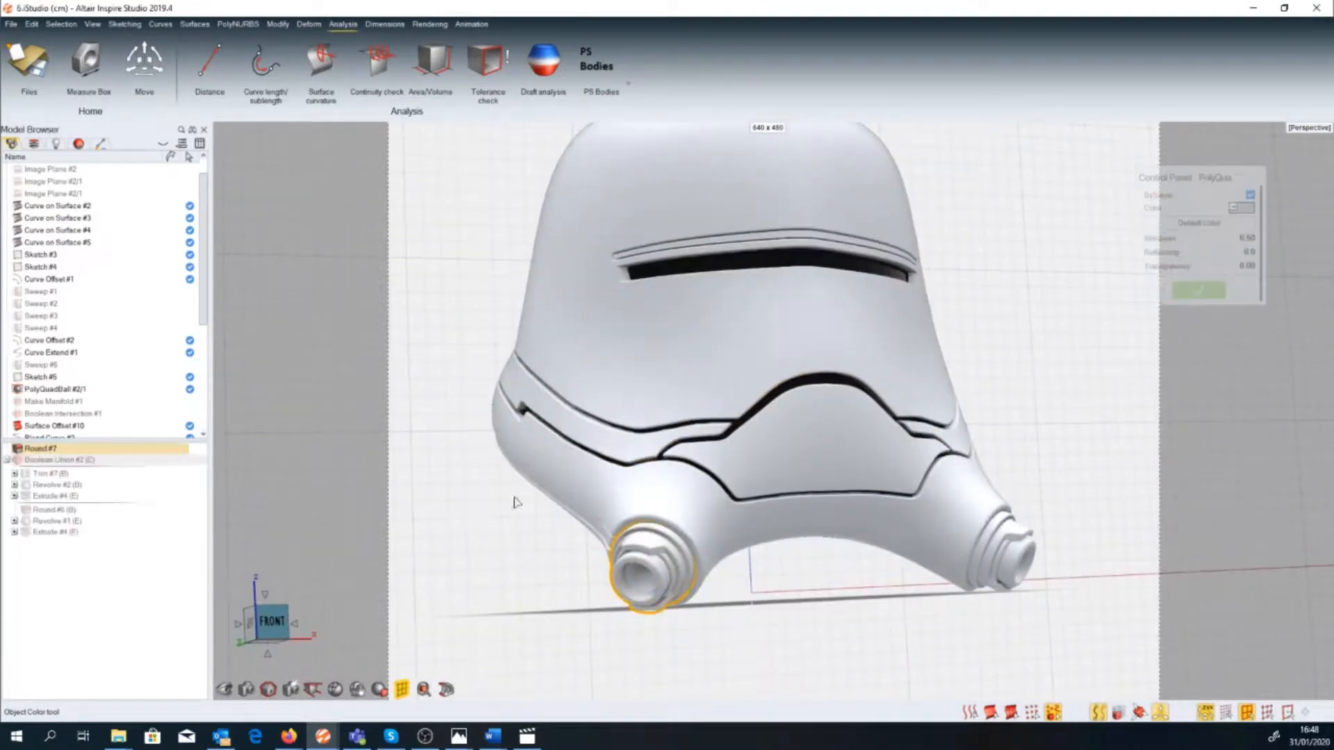
{"action": "left_click", "coordinate": [430, 23]}
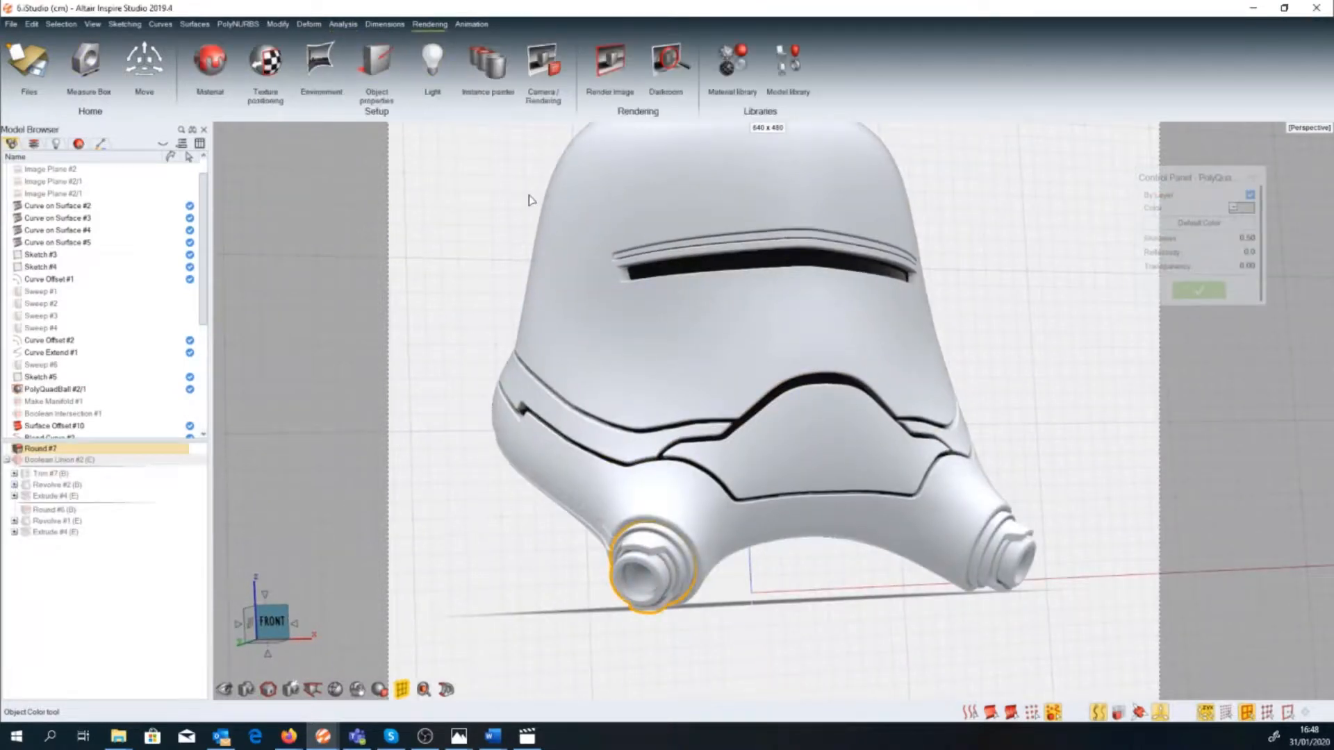
{"action": "left_click", "coordinate": [732, 61]}
{"action": "left_click_drag", "start_coordinate": [709, 132], "coordinate": [334, 150]}
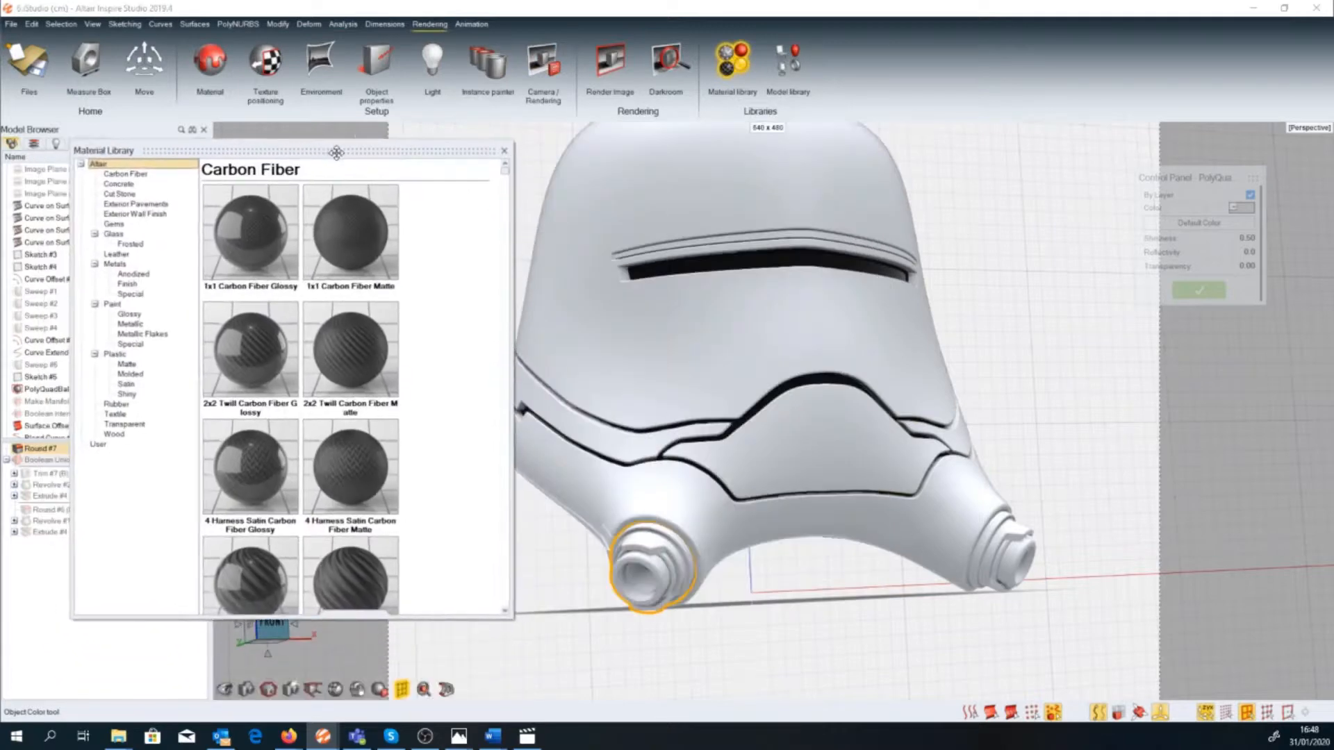
{"action": "scroll", "coordinate": [368, 431], "scroll_direction": "down", "scroll_amount": 15}
{"action": "scroll", "coordinate": [367, 428], "scroll_direction": "down", "scroll_amount": 10}
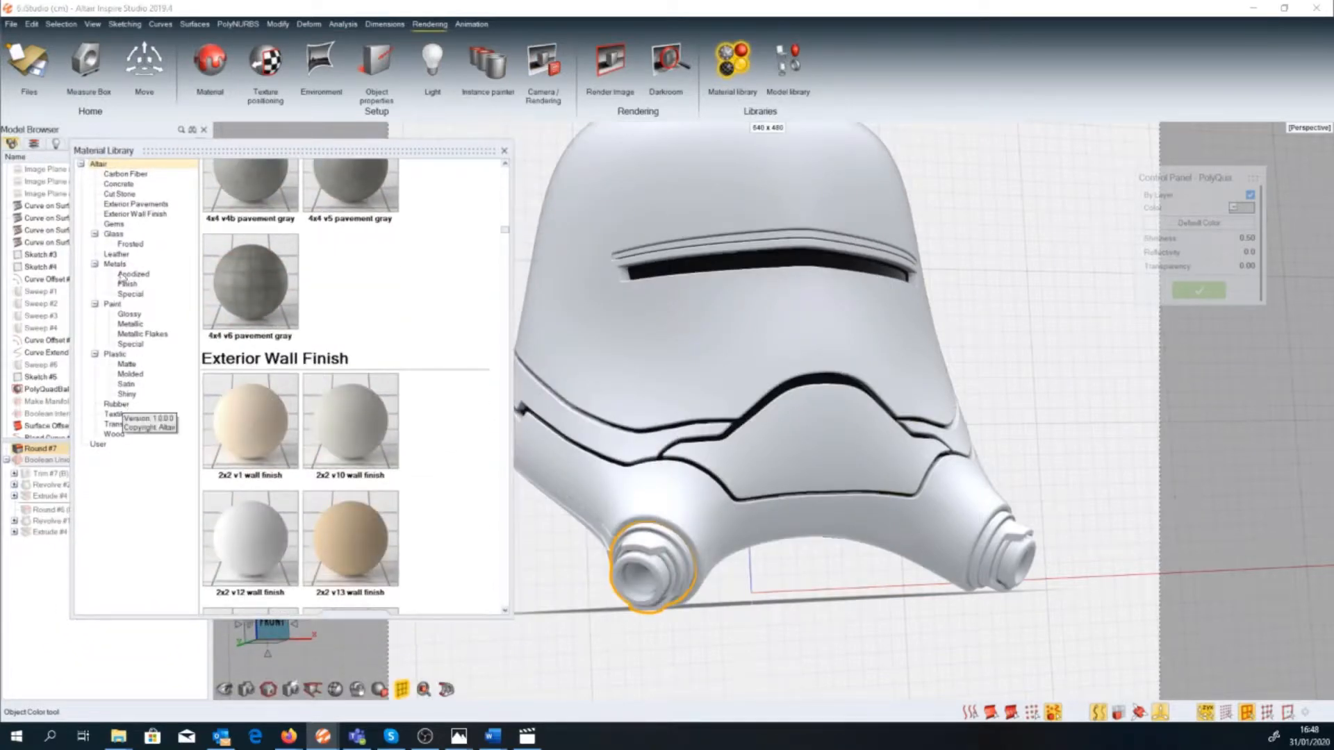
{"action": "left_click", "coordinate": [118, 264]}
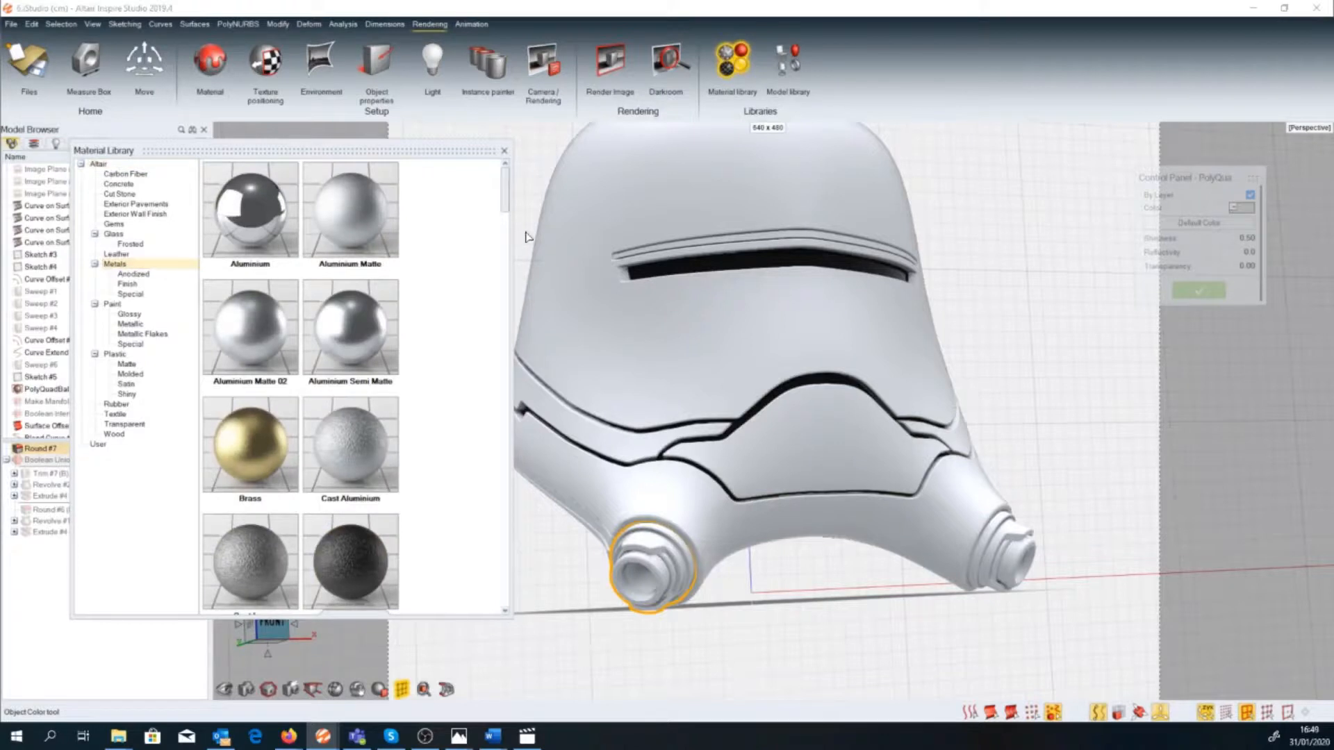
Try the Aluminium Semi Matte material on the selected cheek tube.
{"action": "mouse_move", "coordinate": [508, 191]}
{"action": "left_mouse_down"}
{"action": "mouse_move", "coordinate": [506, 221]}
{"action": "mouse_move", "coordinate": [510, 202]}
{"action": "left_mouse_up"}
{"action": "left_click", "coordinate": [241, 416]}
{"action": "left_click", "coordinate": [355, 223]}
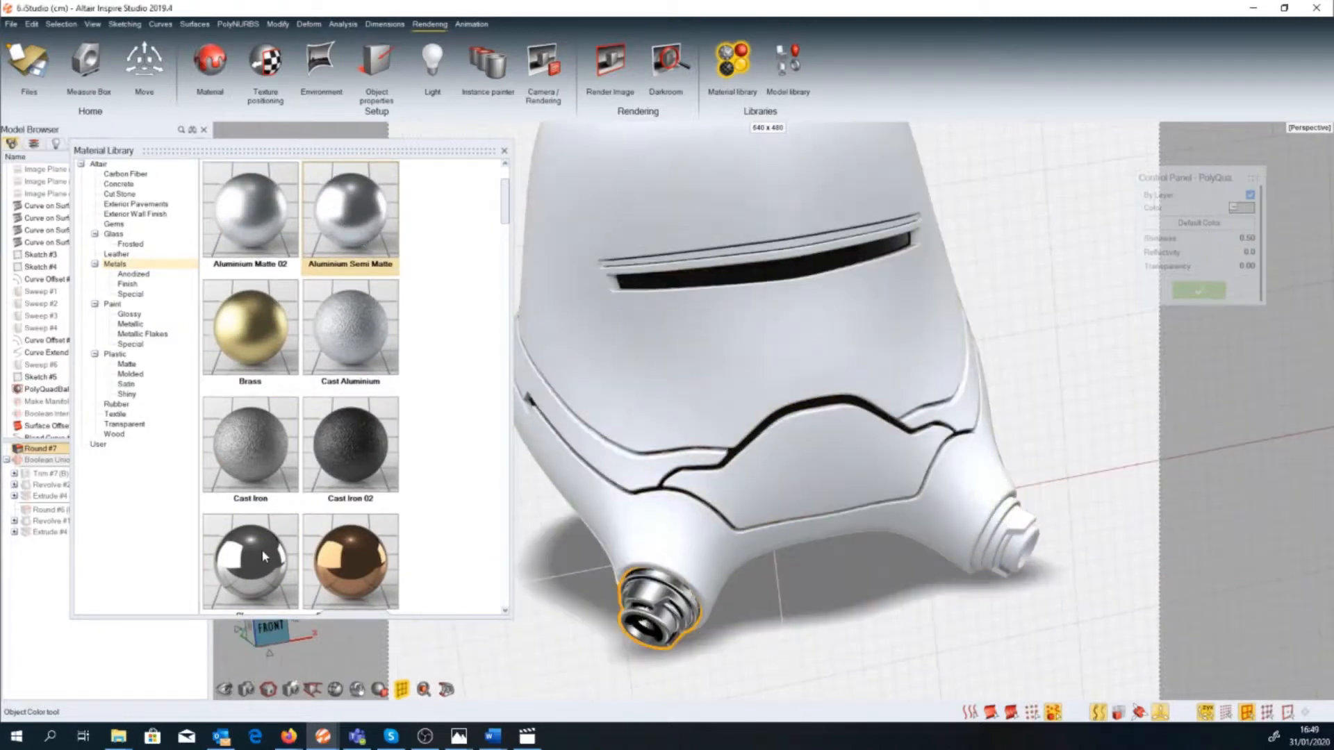
Apply the Chrome material to the selected cheek tube and its mirrored counterpart.
{"action": "left_click", "coordinate": [262, 549]}
{"action": "left_click", "coordinate": [1027, 538]}
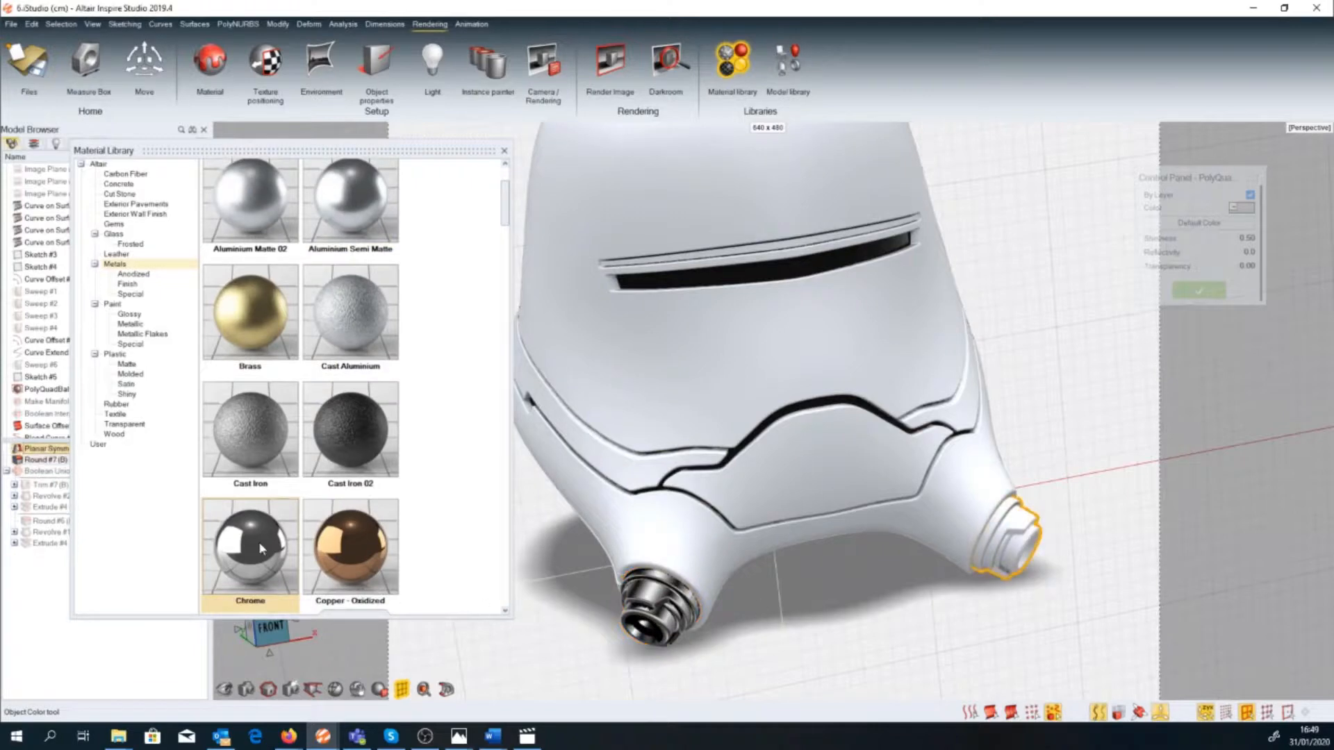
Apply the White paint material from the library to the main helmet body.
{"action": "left_click", "coordinate": [870, 473]}
{"action": "scroll", "coordinate": [283, 417], "scroll_direction": "down", "scroll_amount": 5}
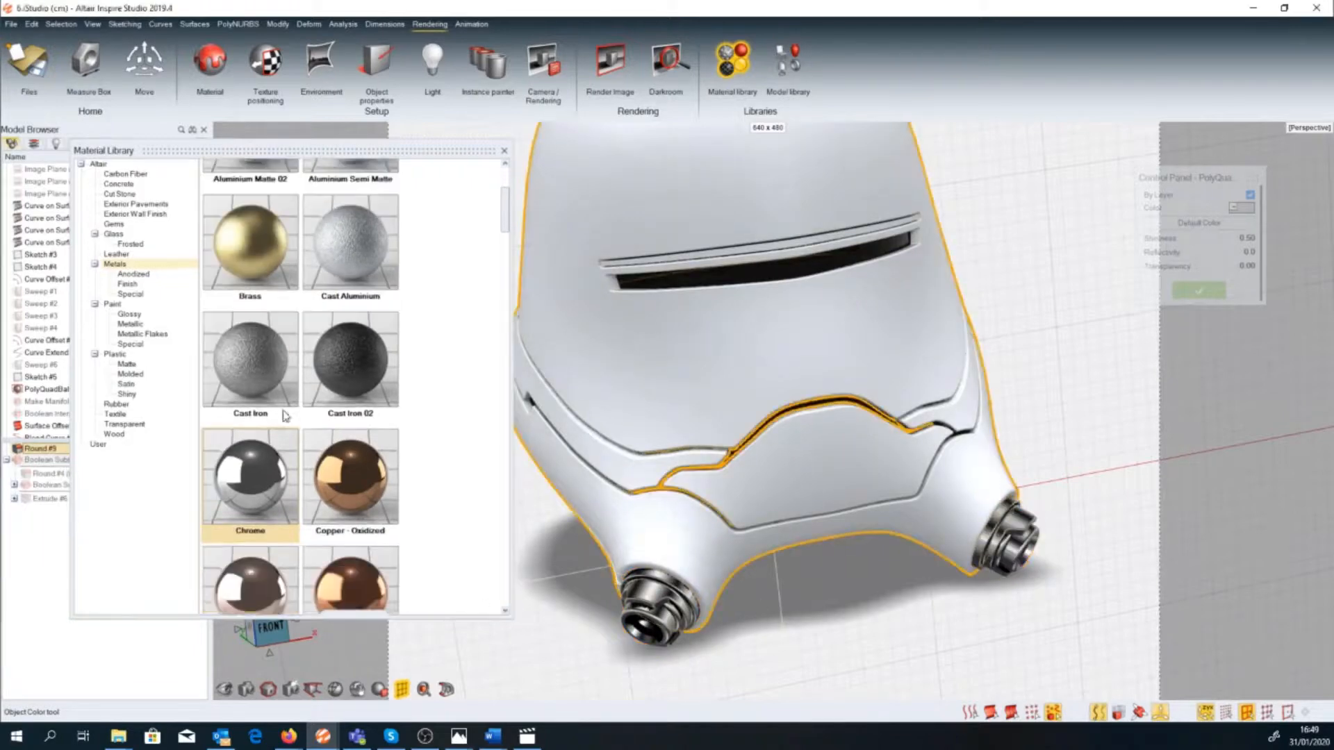
{"action": "scroll", "coordinate": [284, 417], "scroll_direction": "down", "scroll_amount": 2}
{"action": "scroll", "coordinate": [285, 419], "scroll_direction": "up", "scroll_amount": 4}
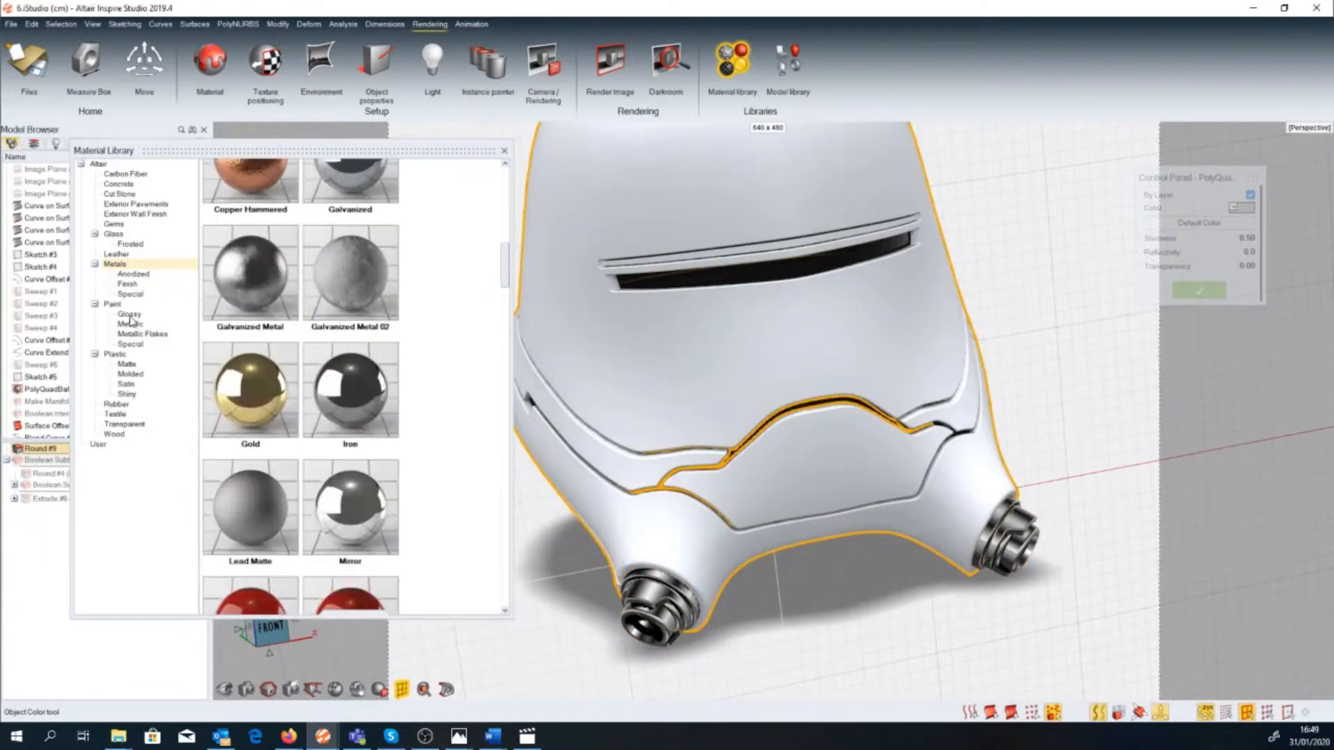
{"action": "left_click", "coordinate": [115, 304]}
{"action": "scroll", "coordinate": [297, 418], "scroll_direction": "down", "scroll_amount": 10}
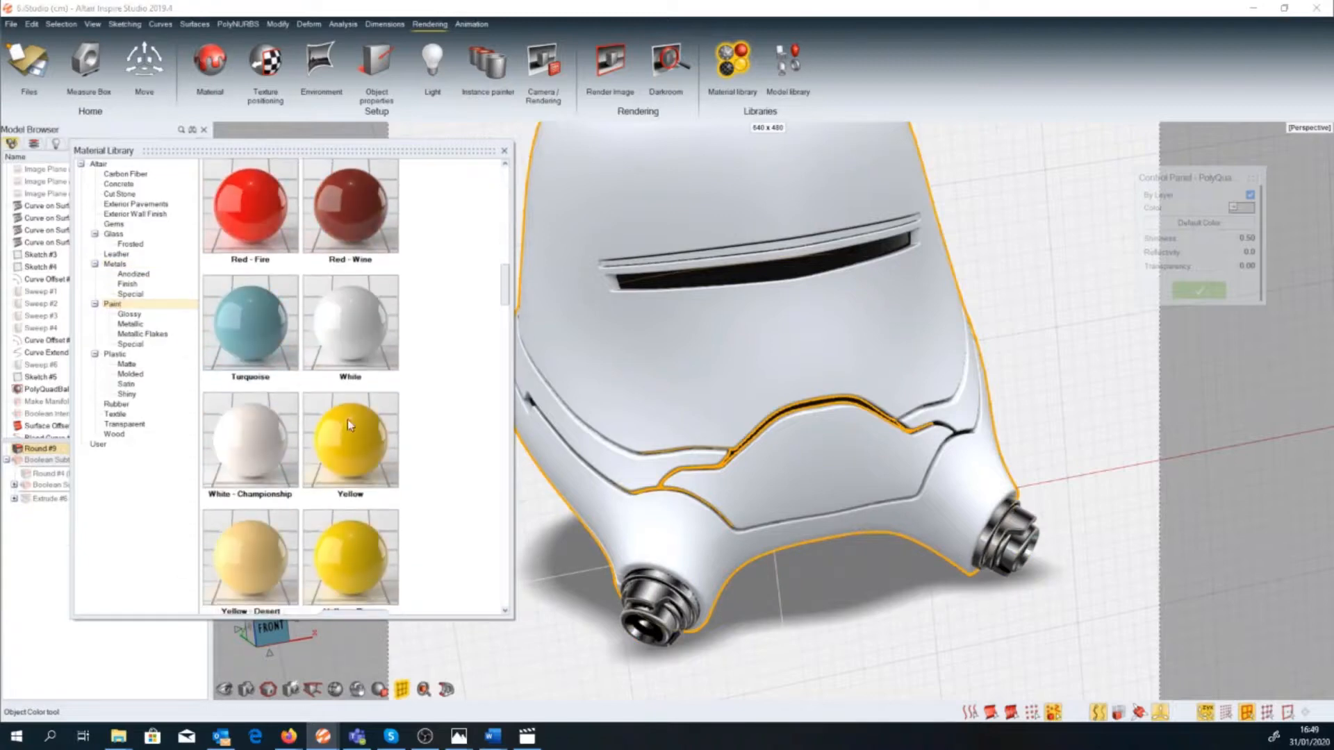
{"action": "left_click", "coordinate": [360, 335]}
{"action": "left_click", "coordinate": [690, 309]}
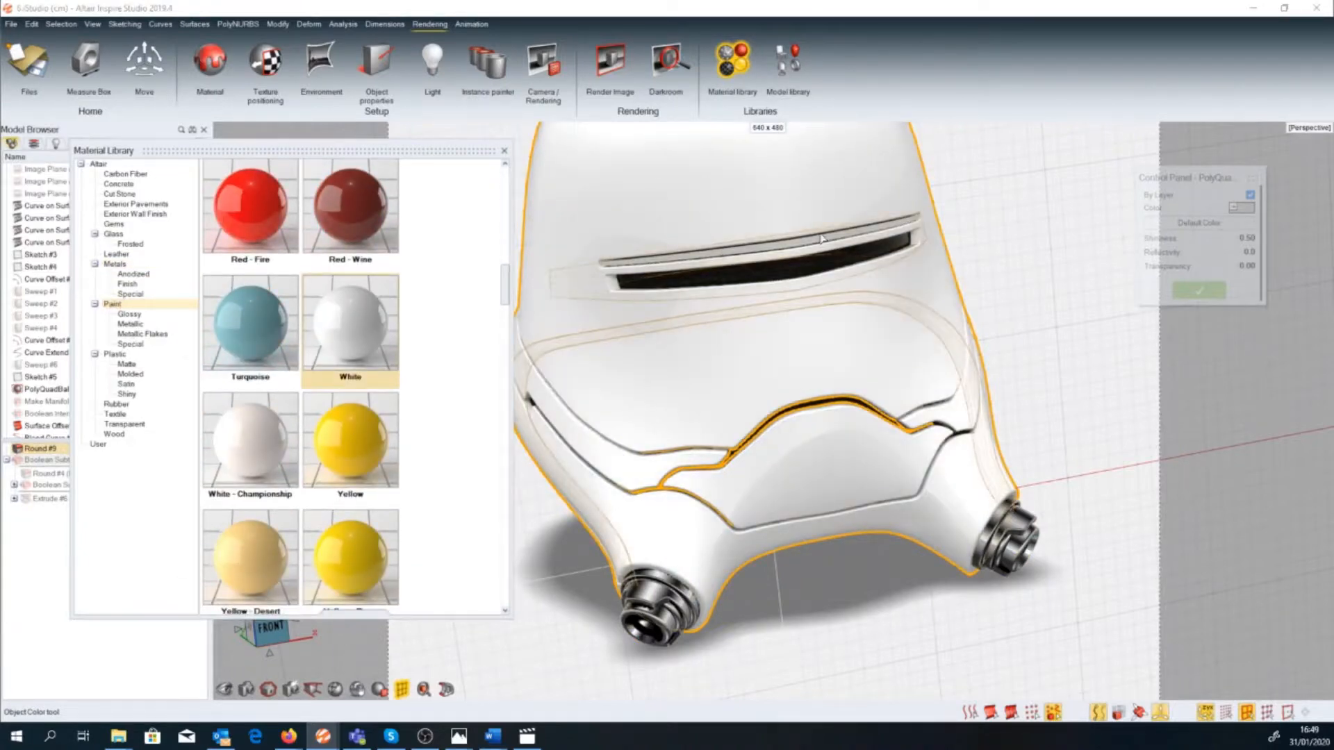
Apply a paint material from the library to the offset surface in the narrow groove above the visor slot.
{"action": "scroll", "coordinate": [836, 239], "scroll_direction": "up", "scroll_amount": 3}
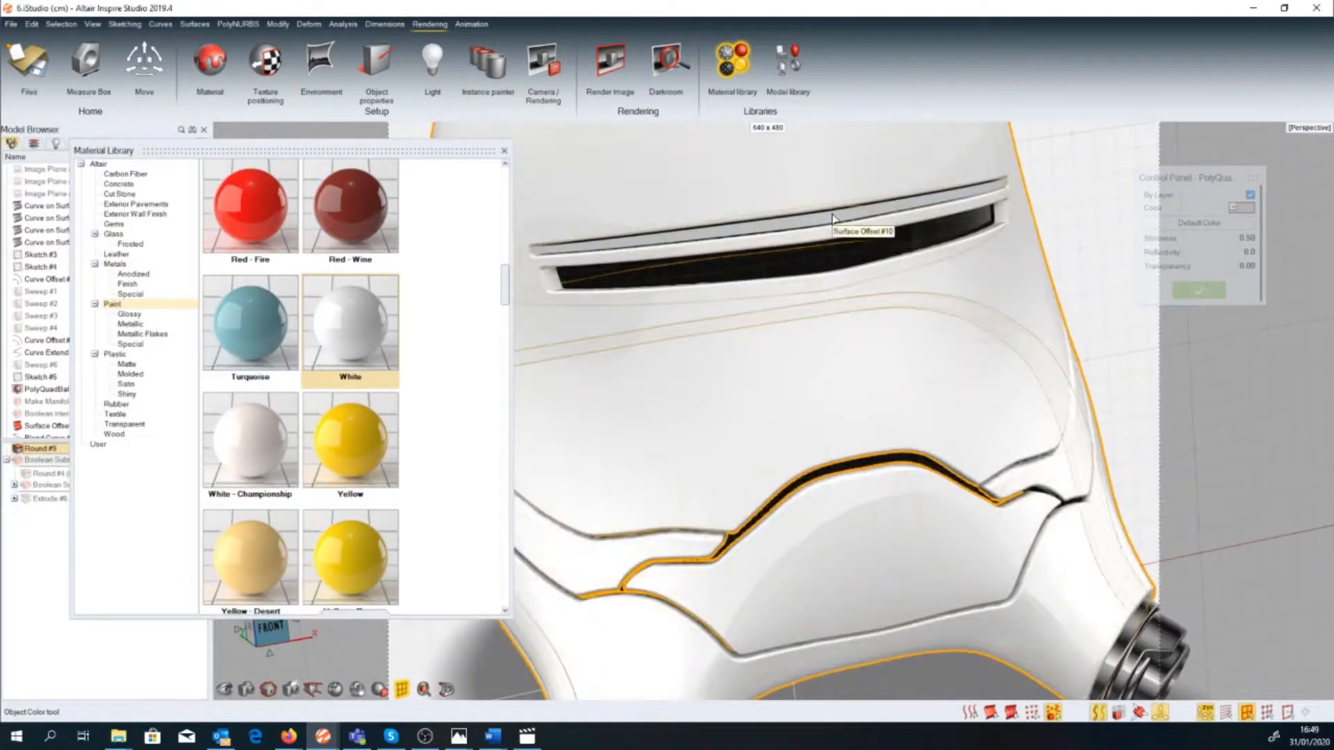
{"action": "left_click", "coordinate": [842, 219]}
{"action": "scroll", "coordinate": [416, 369], "scroll_direction": "down", "scroll_amount": 5}
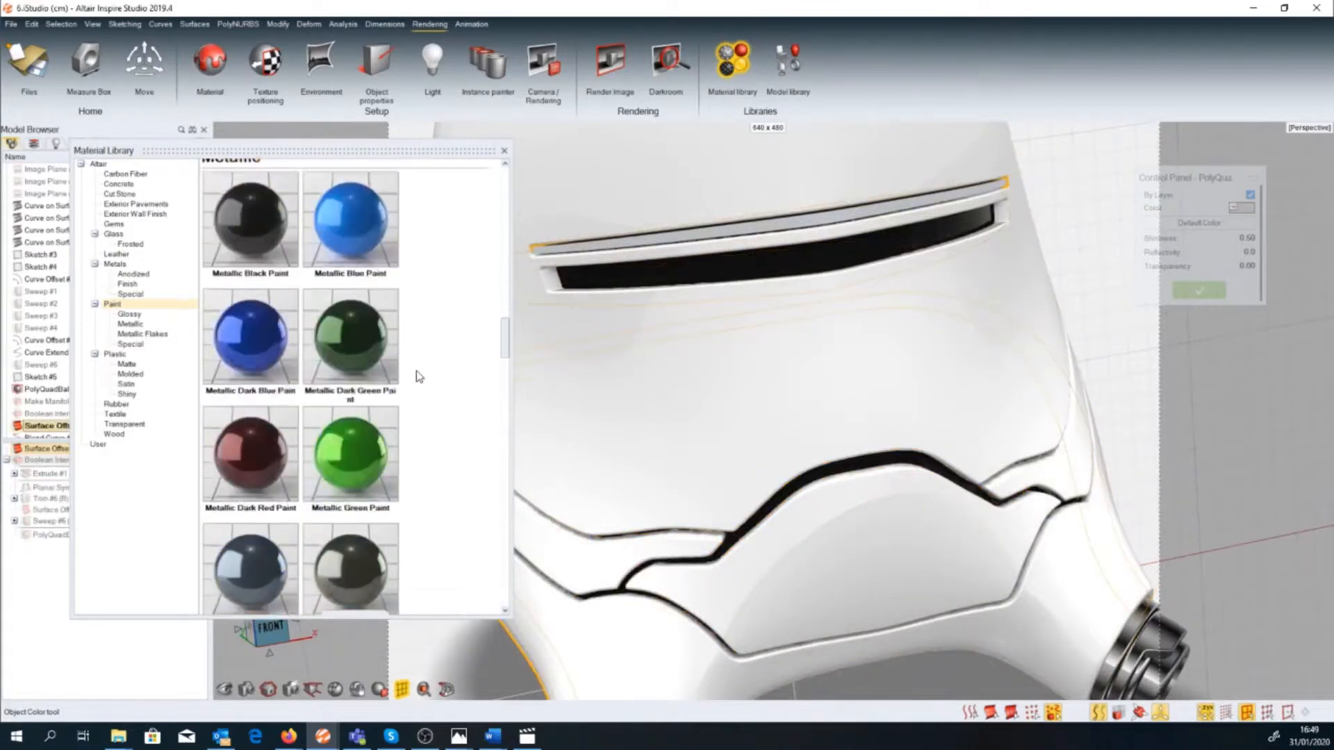
{"action": "scroll", "coordinate": [417, 382], "scroll_direction": "down", "scroll_amount": 1}
{"action": "scroll", "coordinate": [417, 382], "scroll_direction": "up", "scroll_amount": 1}
{"action": "scroll", "coordinate": [257, 237], "scroll_direction": "up", "scroll_amount": 8}
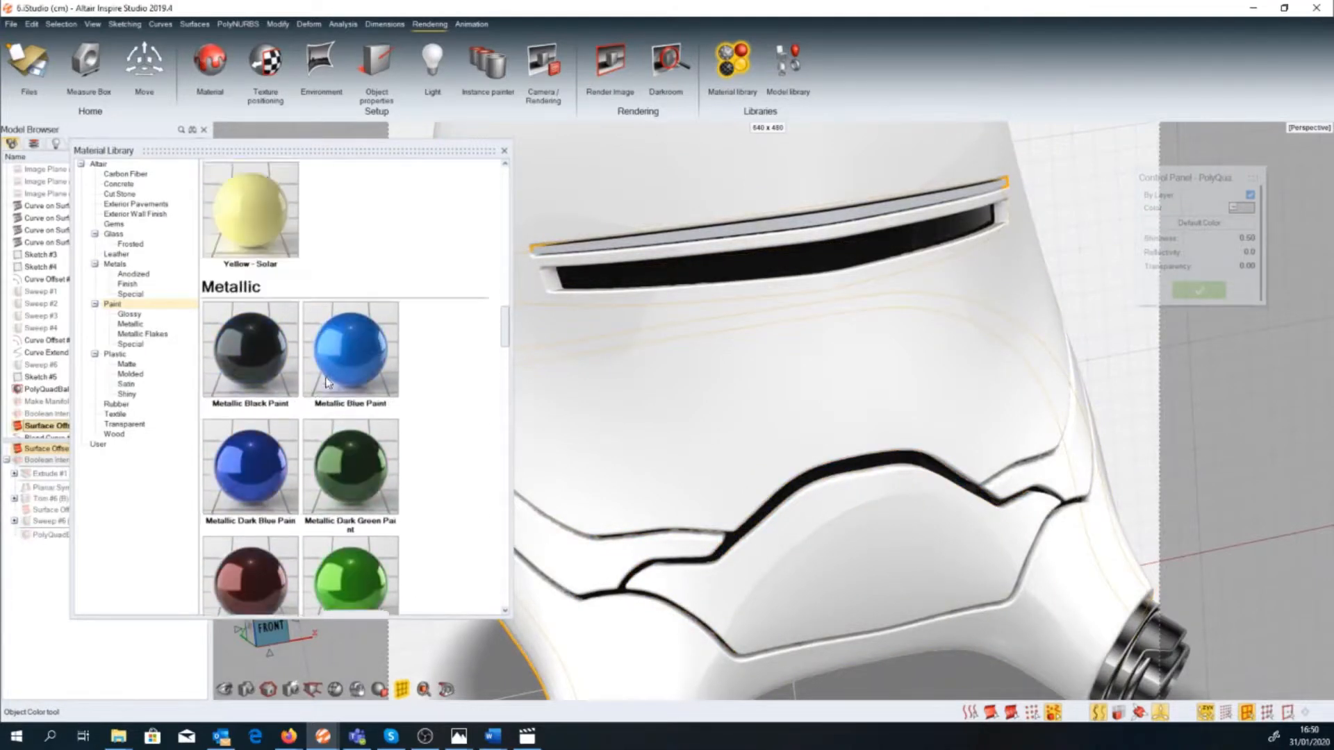
{"action": "double_click", "coordinate": [271, 262]}
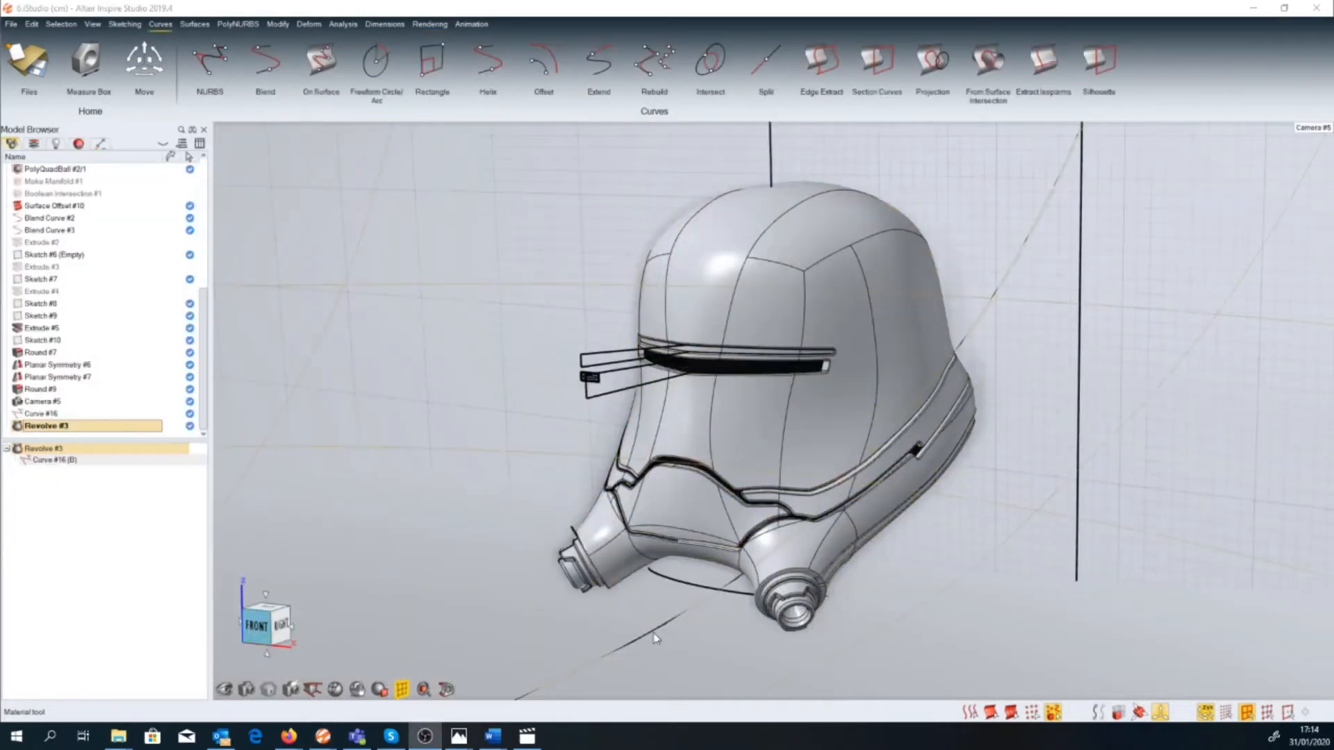
Examine the large revolved backdrop surface, its profile curve and revolve parameters in relation to the helmet.
{"action": "left_click", "coordinate": [654, 634]}
{"action": "scroll", "coordinate": [654, 636], "scroll_direction": "down", "scroll_amount": 8}
{"action": "double_click", "coordinate": [668, 651]}
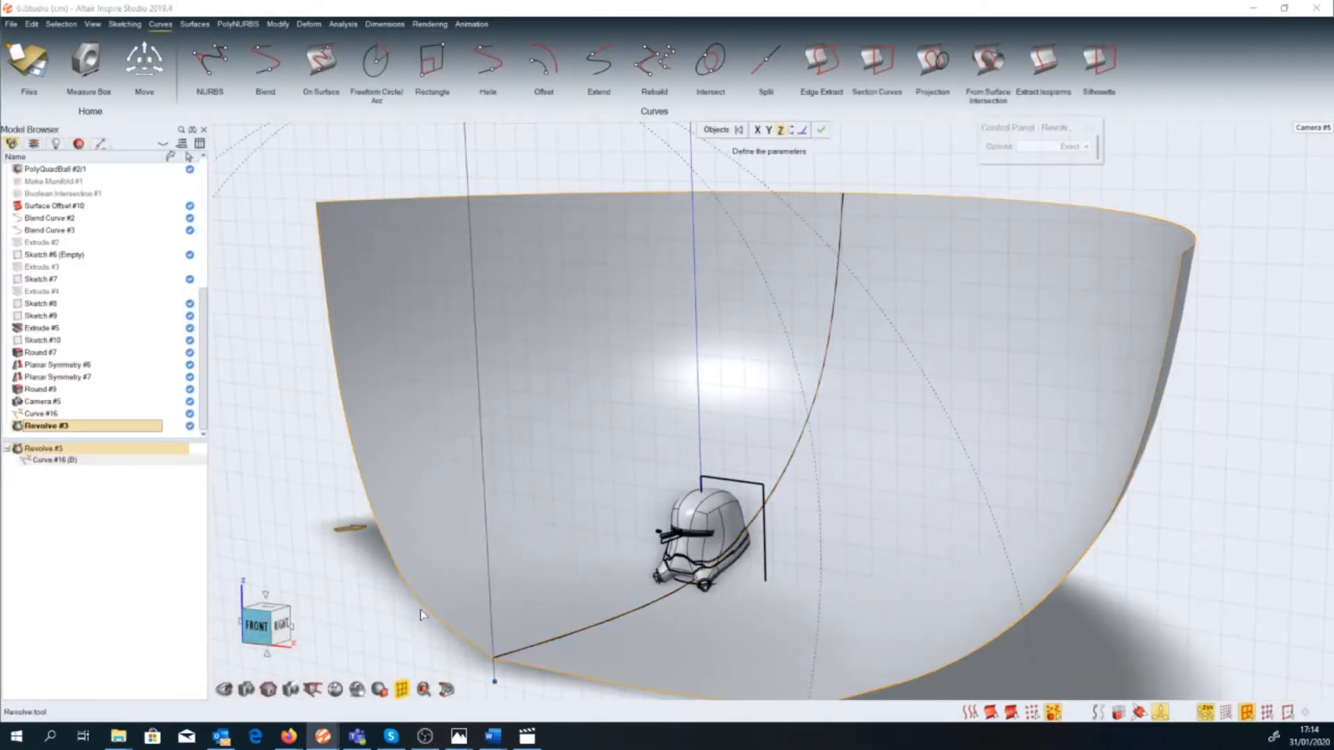
{"action": "scroll", "coordinate": [633, 587], "scroll_direction": "up", "scroll_amount": 5}
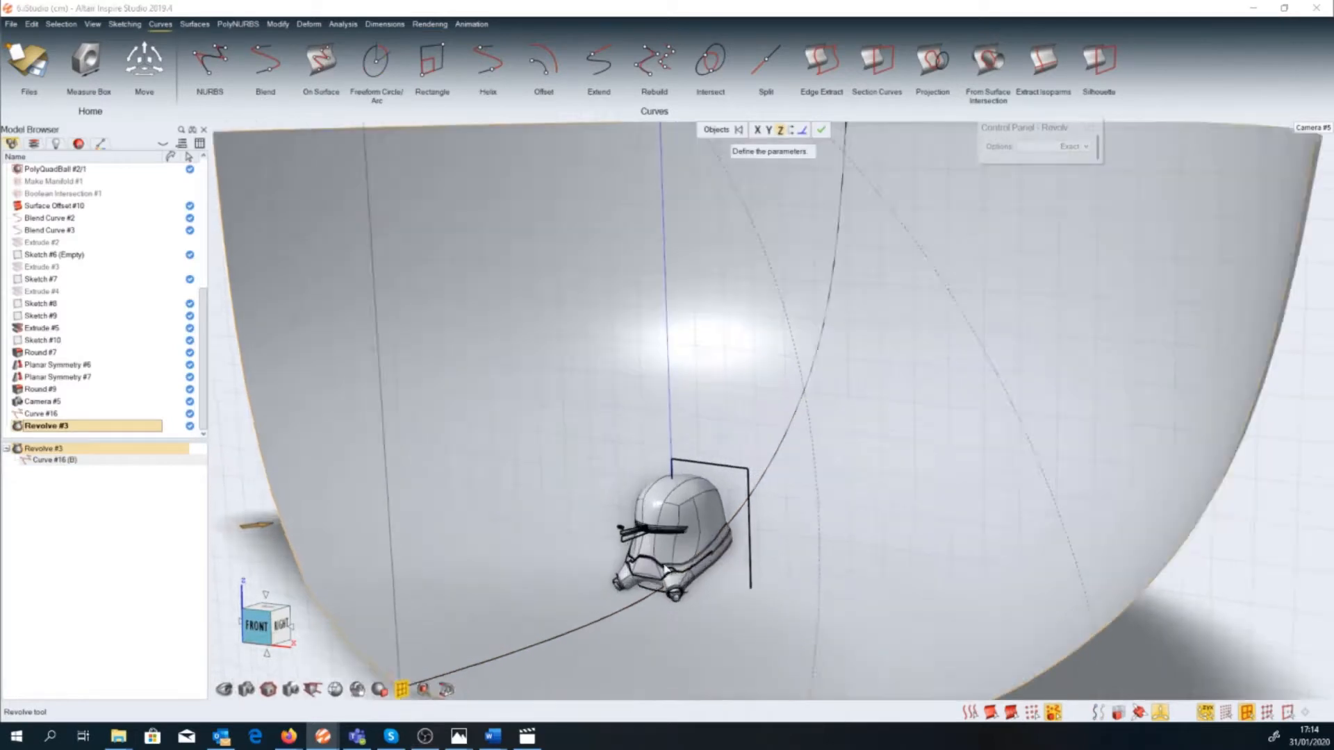
{"action": "right_click_drag", "start_coordinate": [632, 586], "coordinate": [689, 446]}
{"action": "scroll", "coordinate": [747, 343], "scroll_direction": "up", "scroll_amount": 4}
{"action": "right_click_drag", "start_coordinate": [750, 341], "coordinate": [738, 361]}
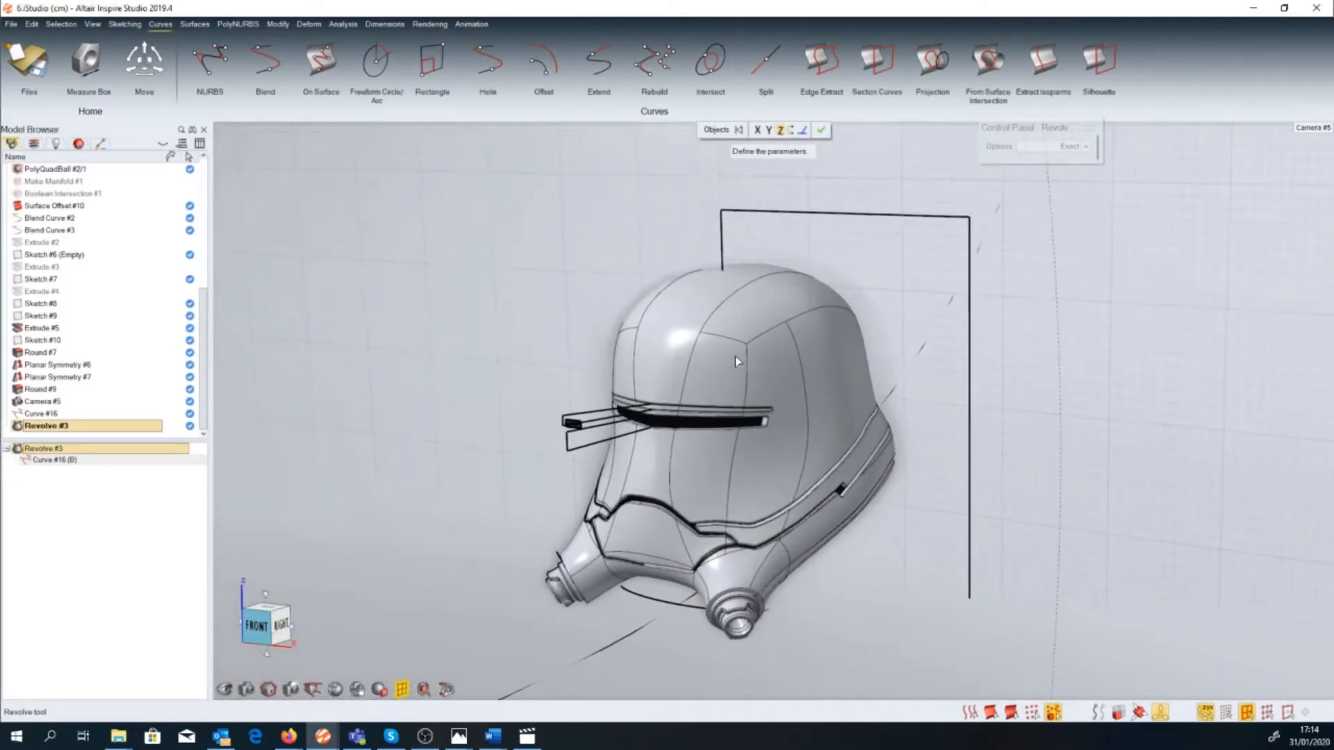
{"action": "key", "text": "Escape"}
Apply the Titanium metal from the material library to the revolved backdrop and close the library.
{"action": "left_click", "coordinate": [430, 24]}
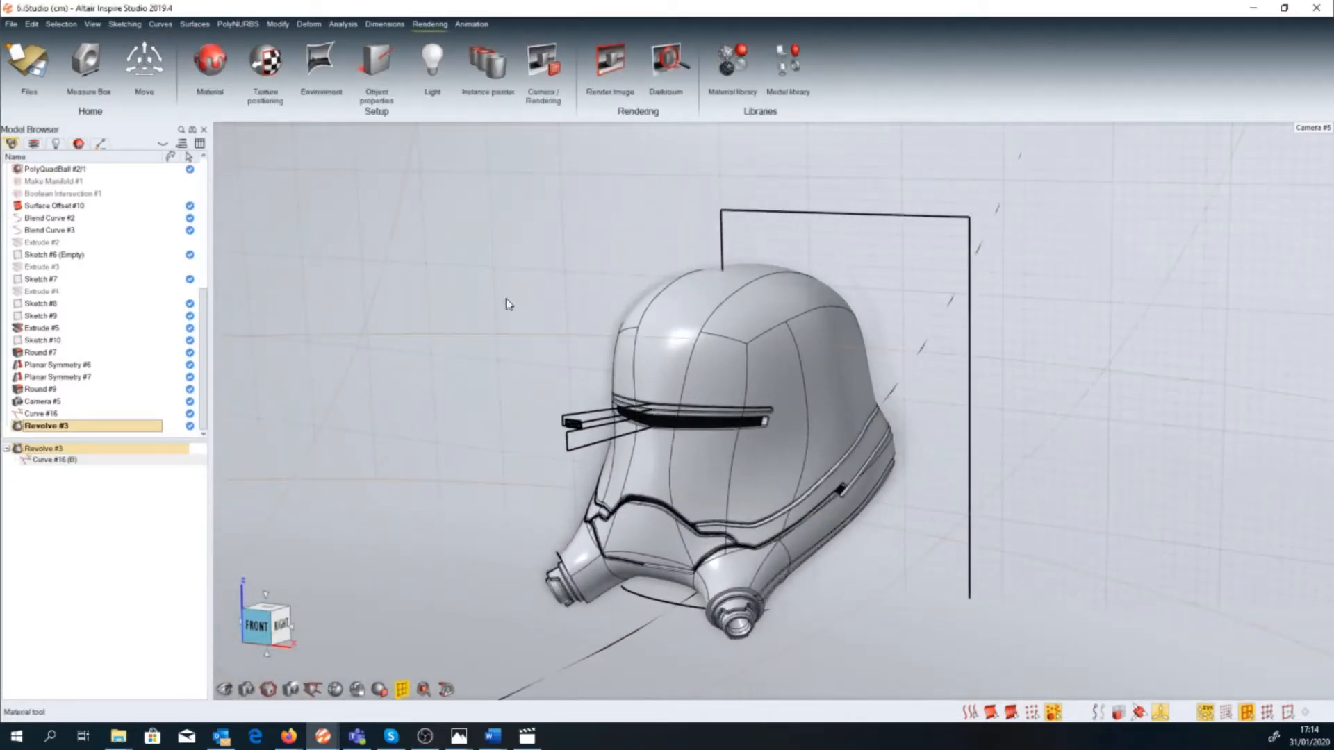
{"action": "left_click", "coordinate": [732, 61]}
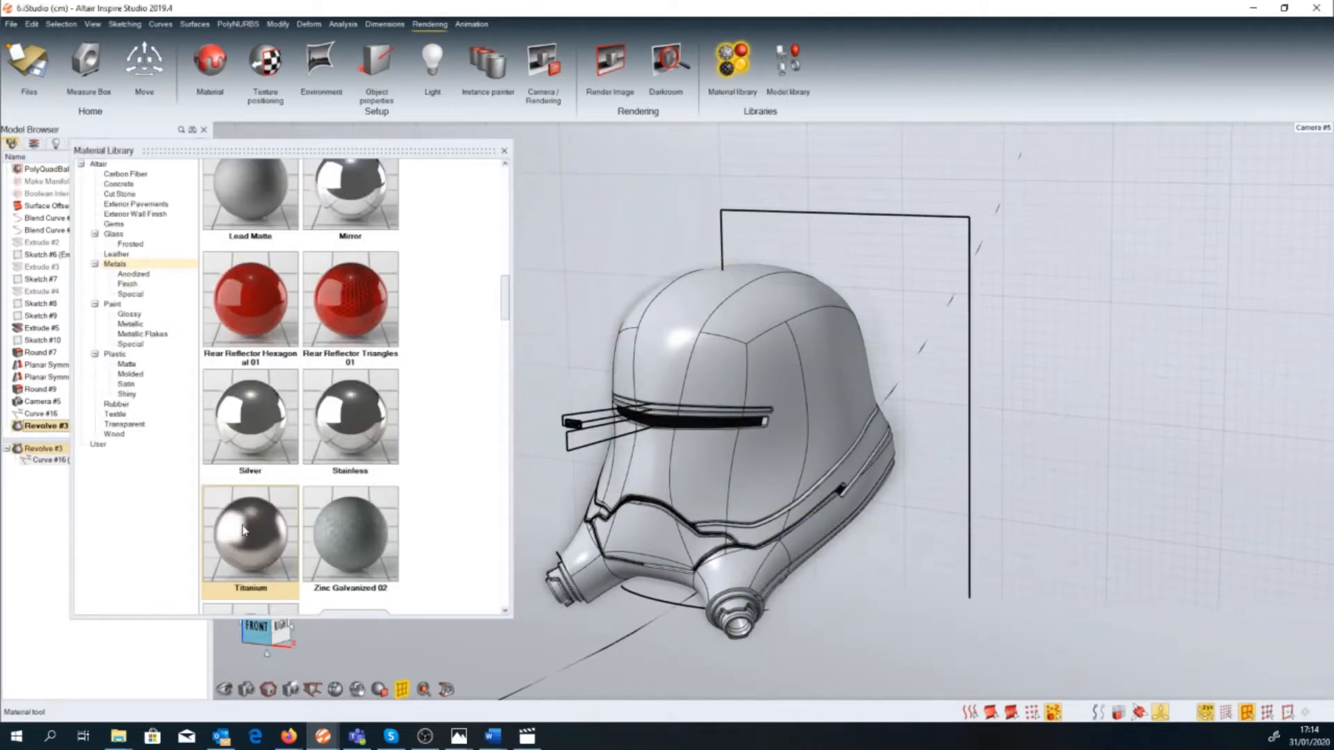
{"action": "left_click", "coordinate": [234, 537]}
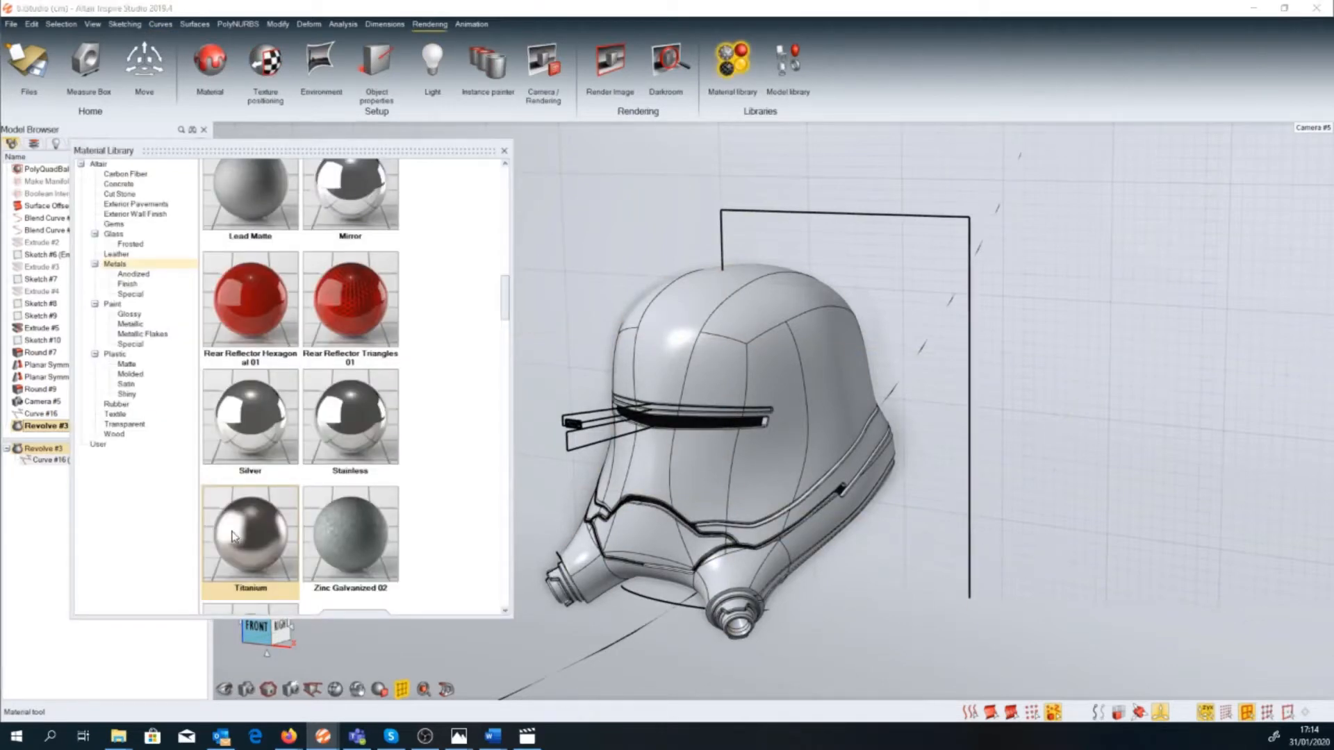
{"action": "left_click", "coordinate": [503, 152]}
{"action": "scroll", "coordinate": [486, 331], "scroll_direction": "down", "scroll_amount": 2}
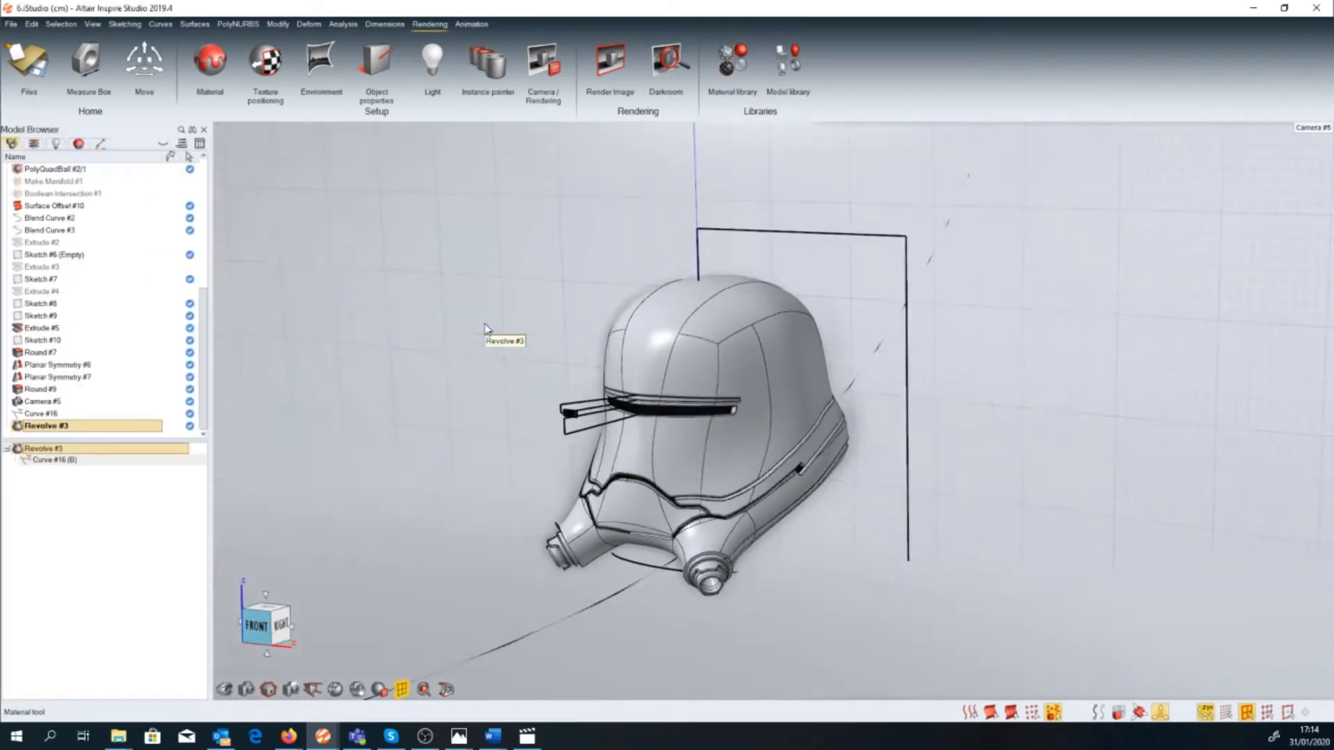